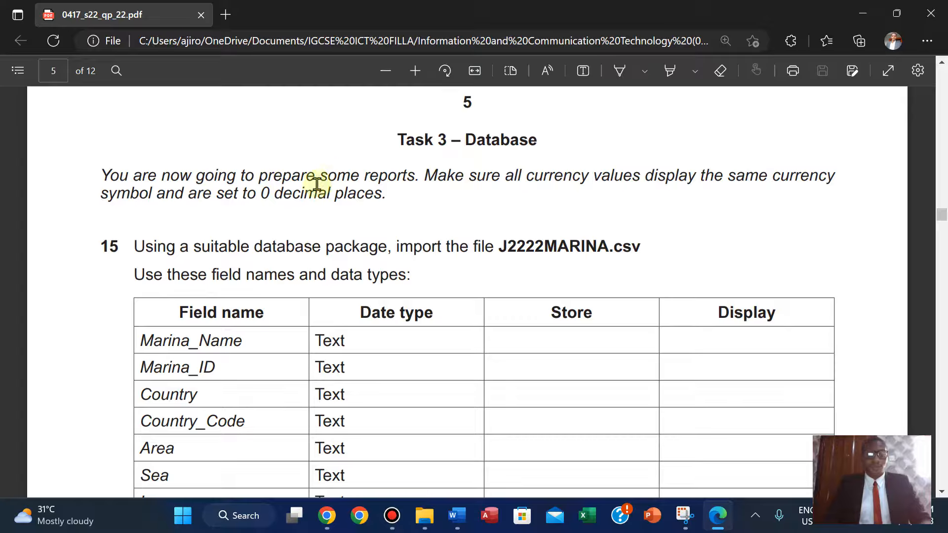
Highlight the phrase "0 decimal places" in the task instructions of the exam paper.
{"action": "left_click_drag", "start_coordinate": [262, 191], "coordinate": [381, 191]}
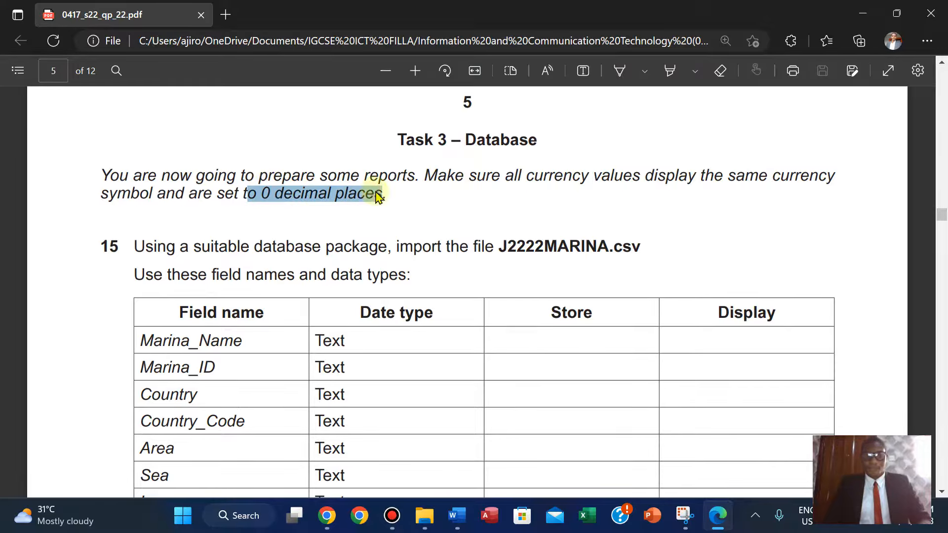
{"action": "left_click", "coordinate": [290, 192]}
{"action": "left_click_drag", "start_coordinate": [265, 193], "coordinate": [382, 196]}
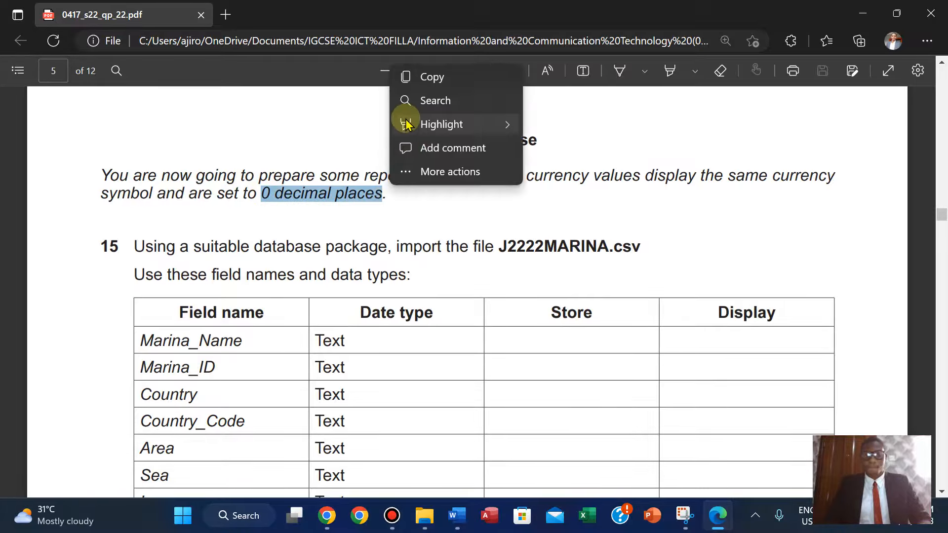
{"action": "mouse_move", "coordinate": [409, 123]}
{"action": "left_click", "coordinate": [575, 147]}
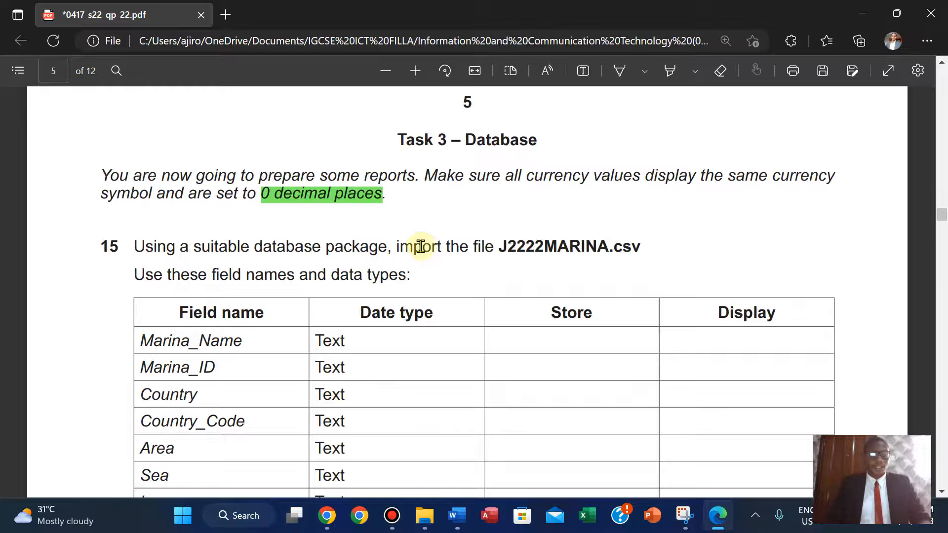
Launch Access from the Windows search.
{"action": "scroll", "coordinate": [420, 246], "scroll_direction": "up", "scroll_amount": 1}
{"action": "scroll", "coordinate": [420, 246], "scroll_direction": "down", "scroll_amount": 3}
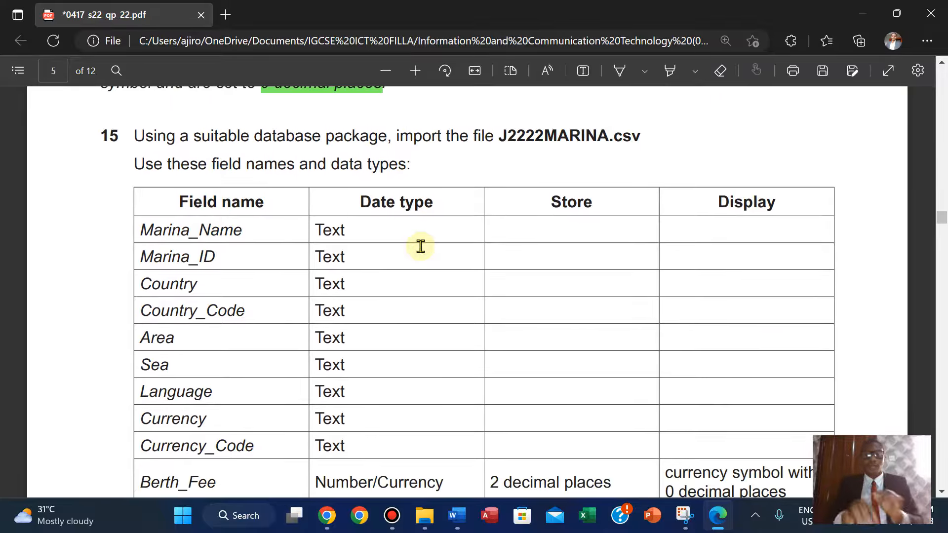
{"action": "left_click", "coordinate": [192, 530]}
{"action": "type", "text": "ace"}
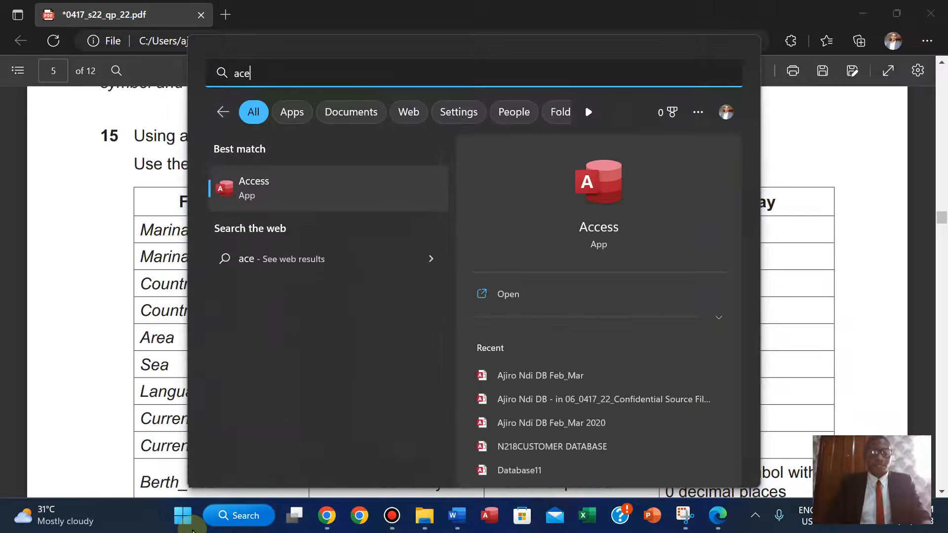
{"action": "left_click", "coordinate": [531, 298]}
Start a blank database and name it with the owner's name followed by DB.
{"action": "left_click", "coordinate": [170, 153]}
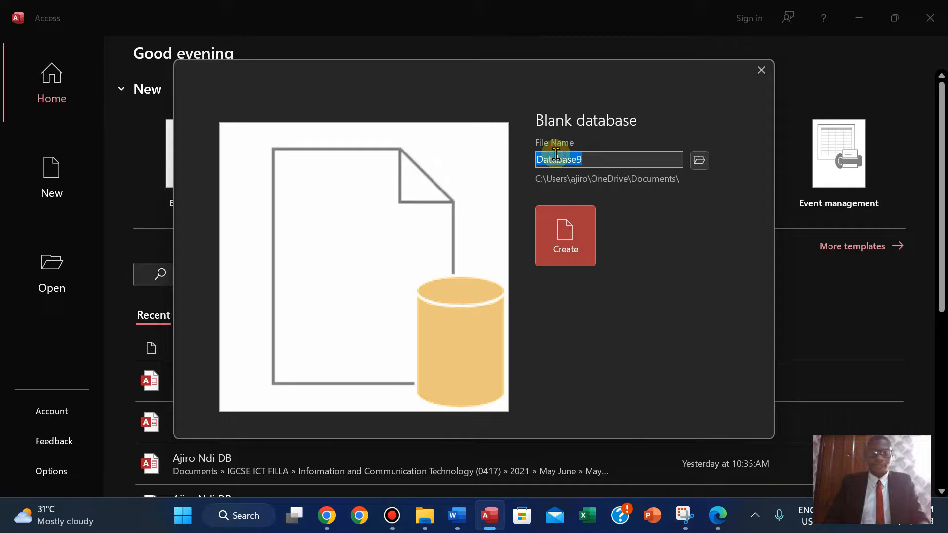
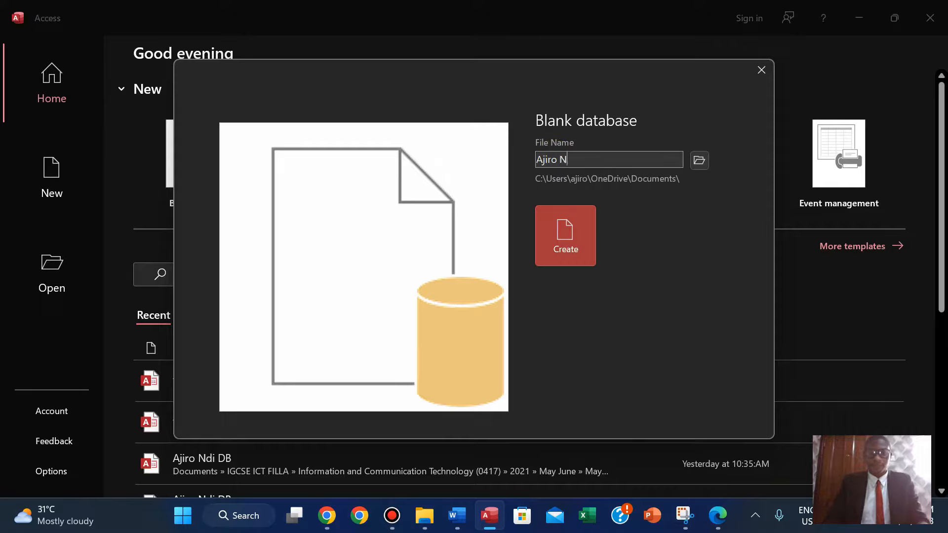
Set the database save location to the 06_0417_22_Confidential Source Files June 2022 folder under 2022 > May > 0417_s22_sf_22.
{"action": "left_click", "coordinate": [701, 161]}
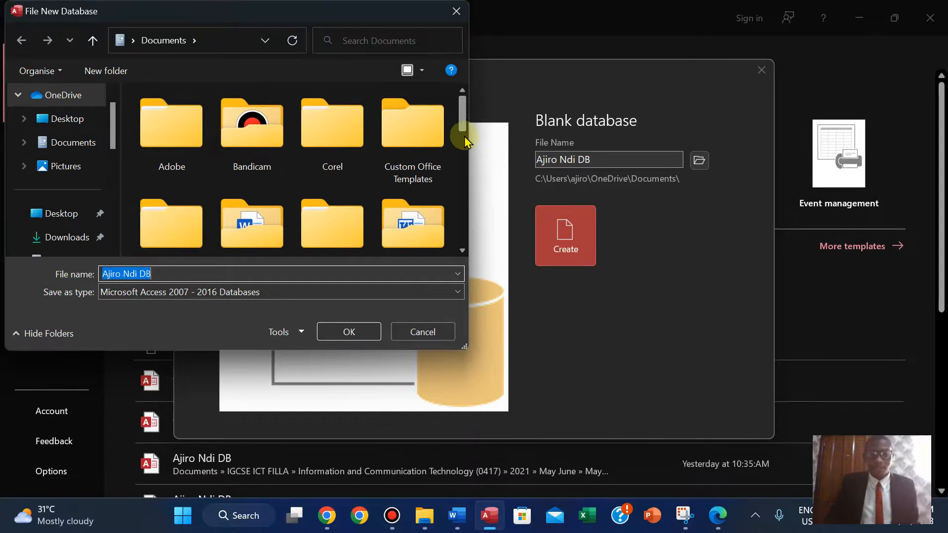
{"action": "scroll", "coordinate": [461, 160], "scroll_direction": "down", "scroll_amount": 2}
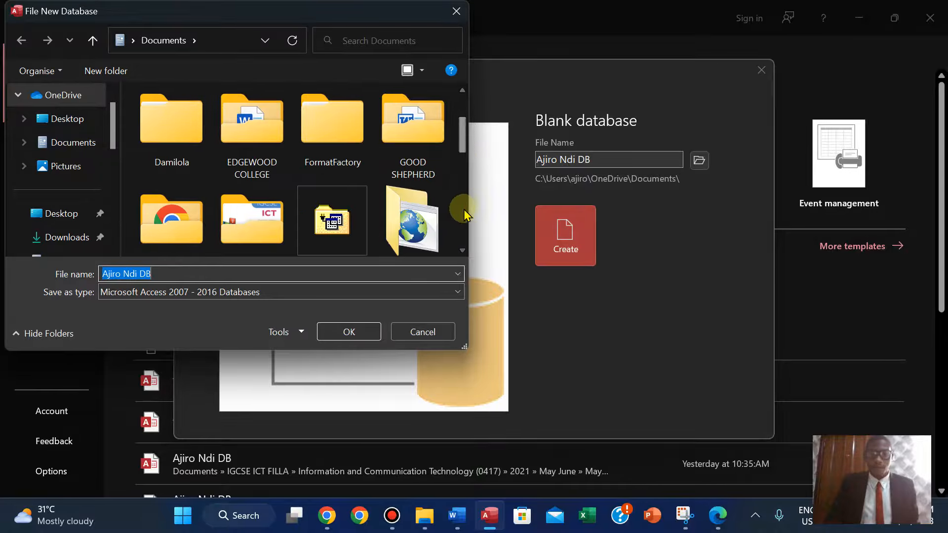
{"action": "scroll", "coordinate": [458, 206], "scroll_direction": "down", "scroll_amount": 2}
{"action": "double_click", "coordinate": [250, 141]}
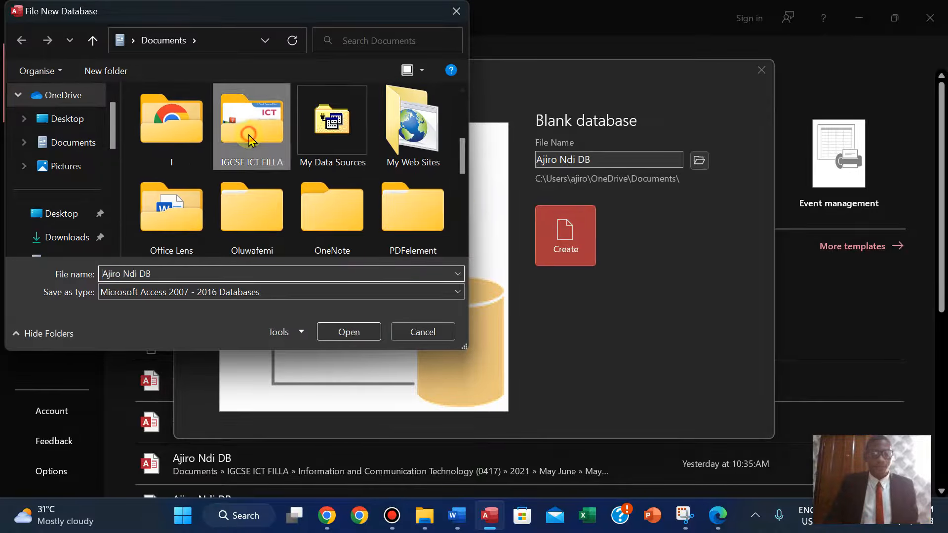
{"action": "double_click", "coordinate": [168, 241]}
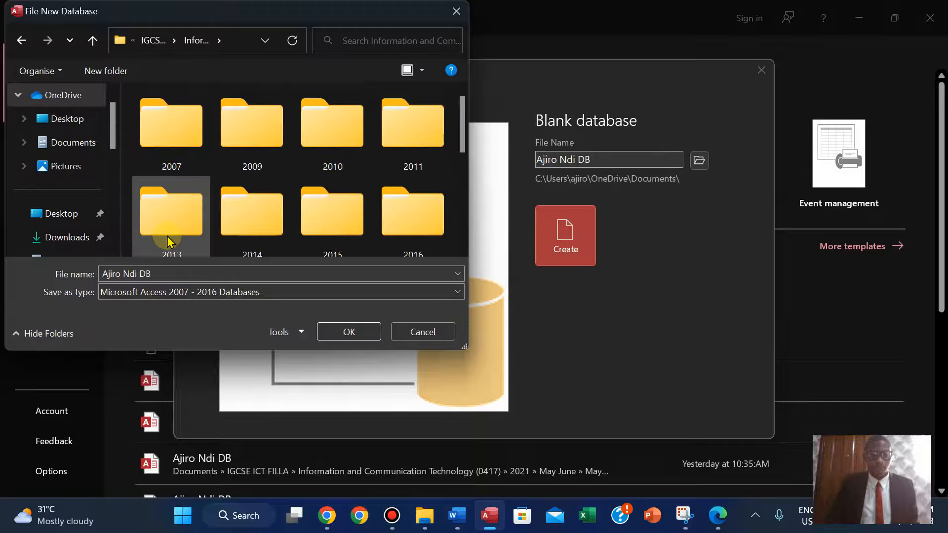
{"action": "scroll", "coordinate": [462, 235], "scroll_direction": "down", "scroll_amount": 1}
{"action": "scroll", "coordinate": [461, 237], "scroll_direction": "down", "scroll_amount": 3}
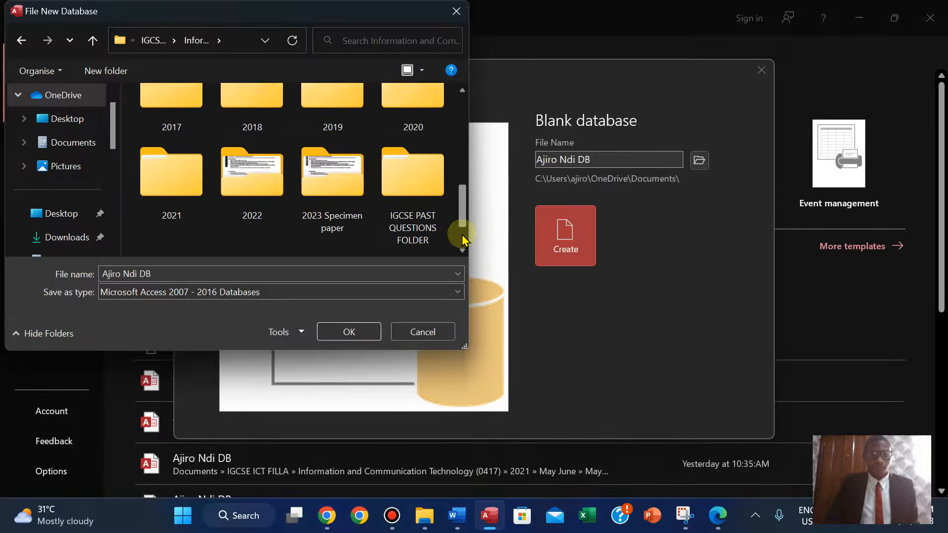
{"action": "double_click", "coordinate": [253, 139]}
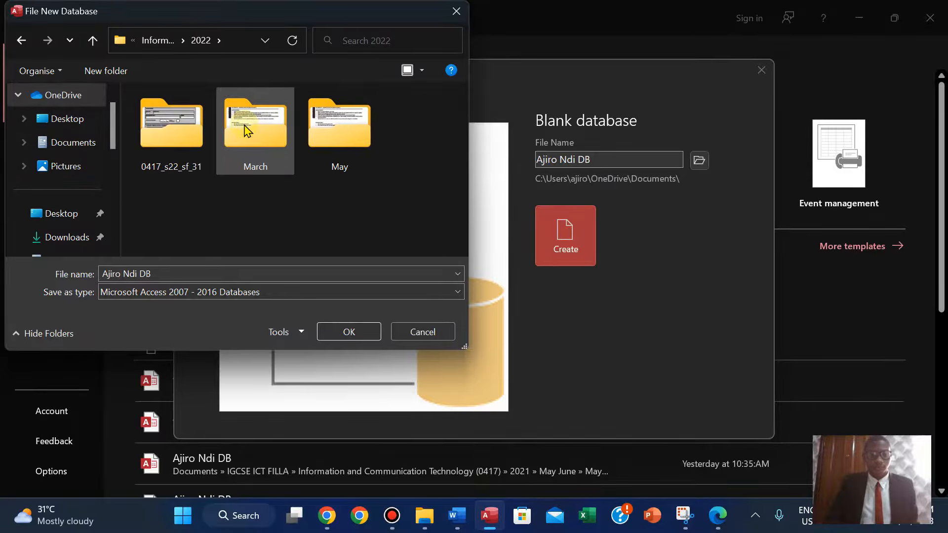
{"action": "double_click", "coordinate": [353, 131]}
{"action": "left_click", "coordinate": [241, 130]}
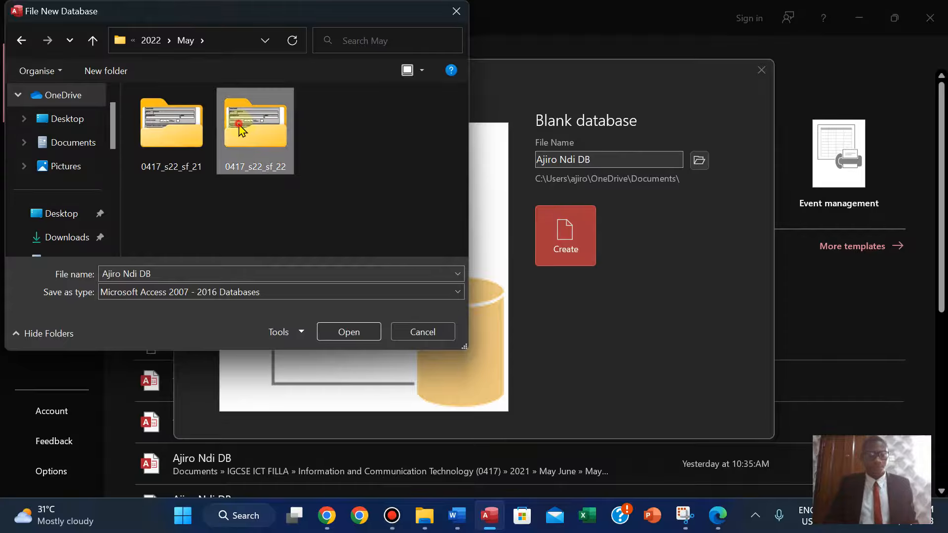
{"action": "double_click", "coordinate": [241, 130]}
{"action": "double_click", "coordinate": [172, 129]}
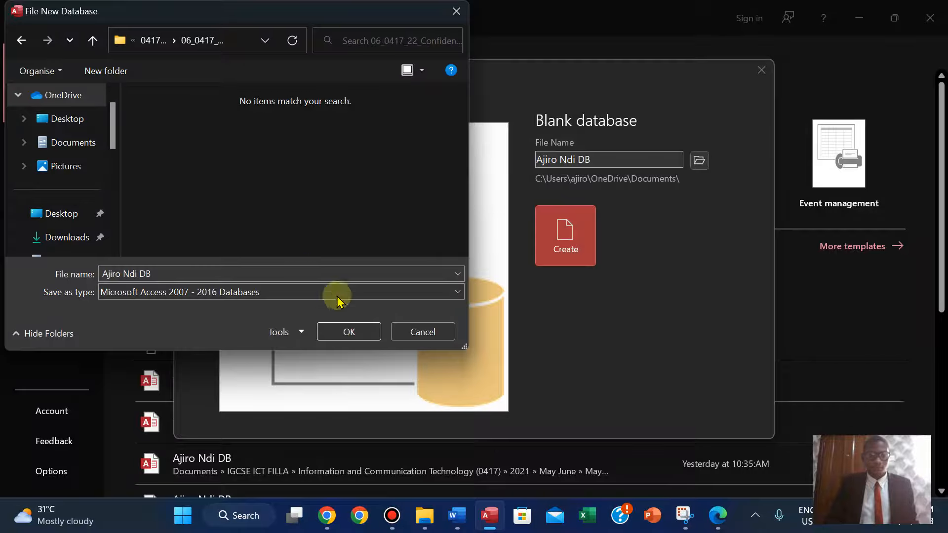
{"action": "left_click", "coordinate": [347, 336]}
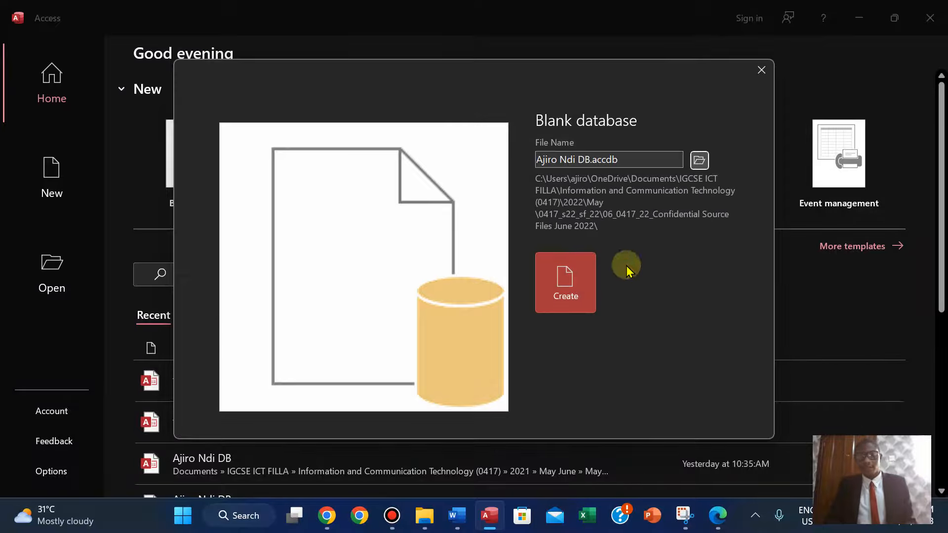
Create the database and close the empty Table1.
{"action": "left_click", "coordinate": [566, 298]}
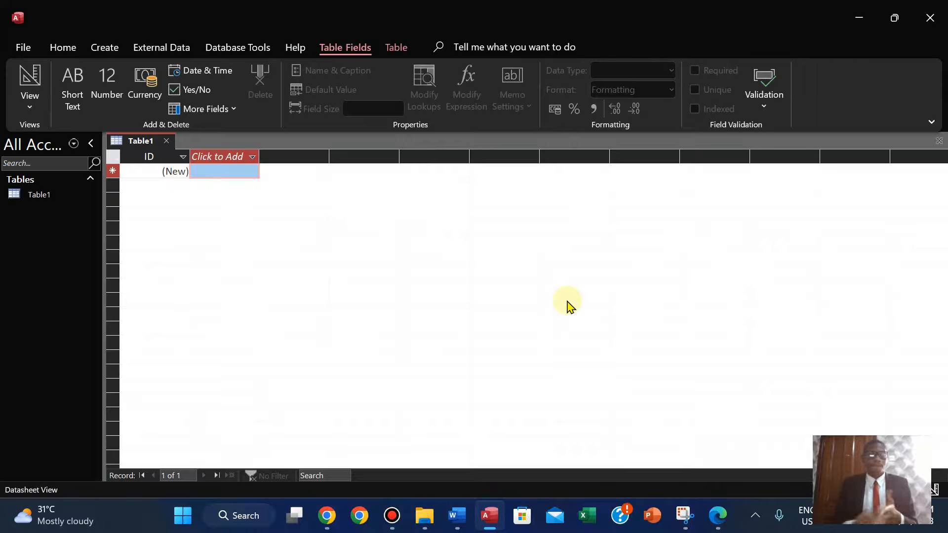
{"action": "right_click", "coordinate": [147, 143]}
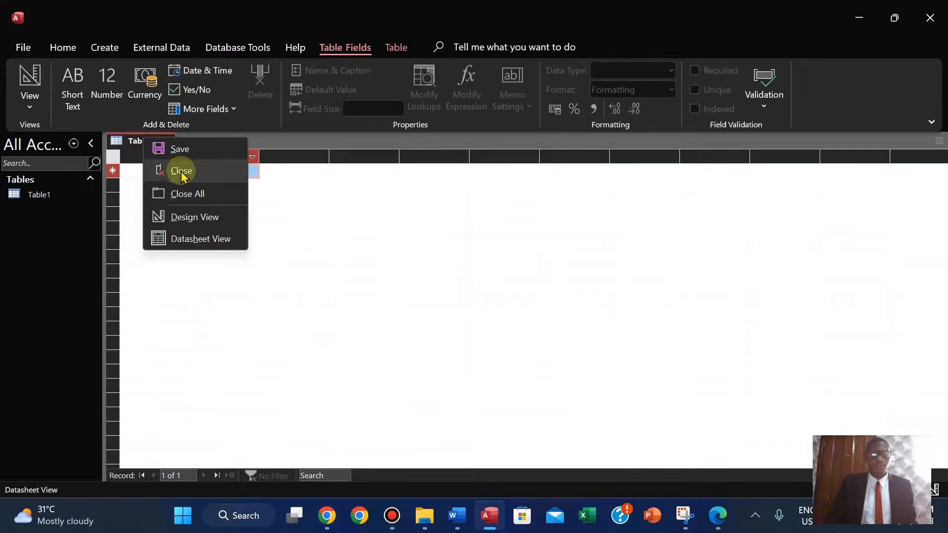
{"action": "left_click", "coordinate": [182, 173]}
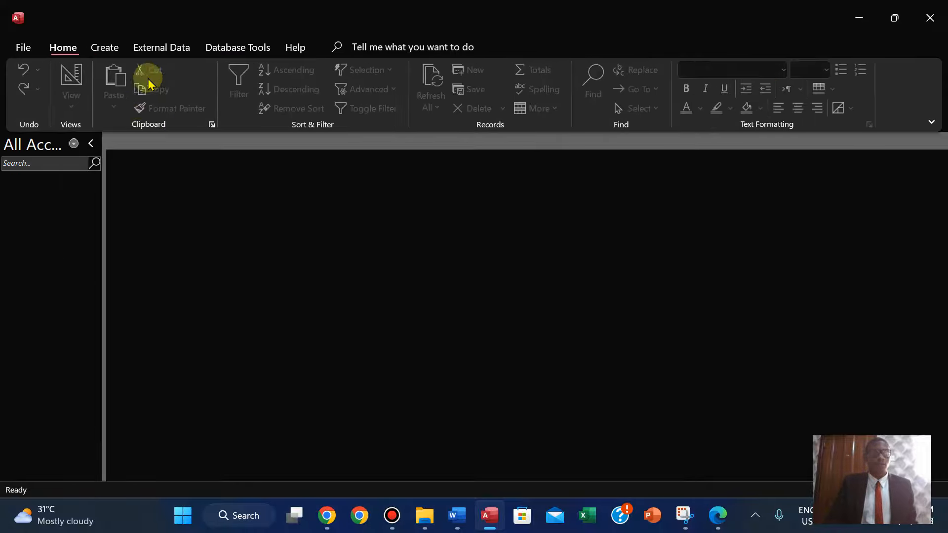
Start importing external data from a text file and open the file browser.
{"action": "left_click", "coordinate": [149, 48]}
{"action": "left_click", "coordinate": [35, 106]}
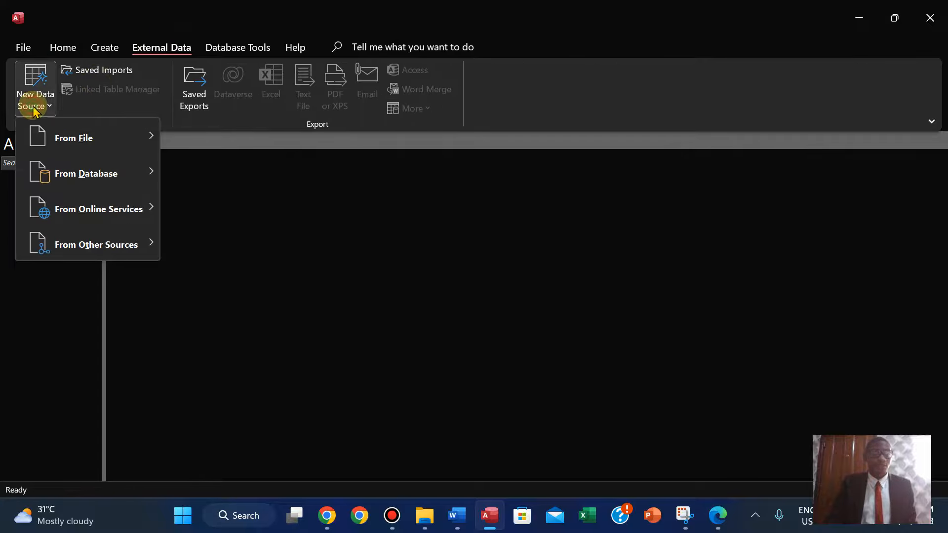
{"action": "mouse_move", "coordinate": [137, 147]}
{"action": "left_click", "coordinate": [218, 245]}
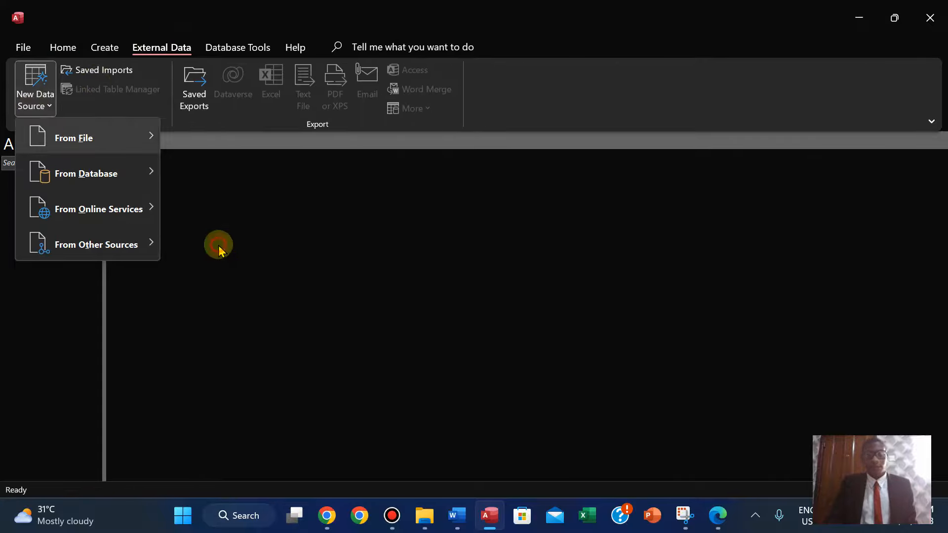
{"action": "left_click", "coordinate": [700, 150]}
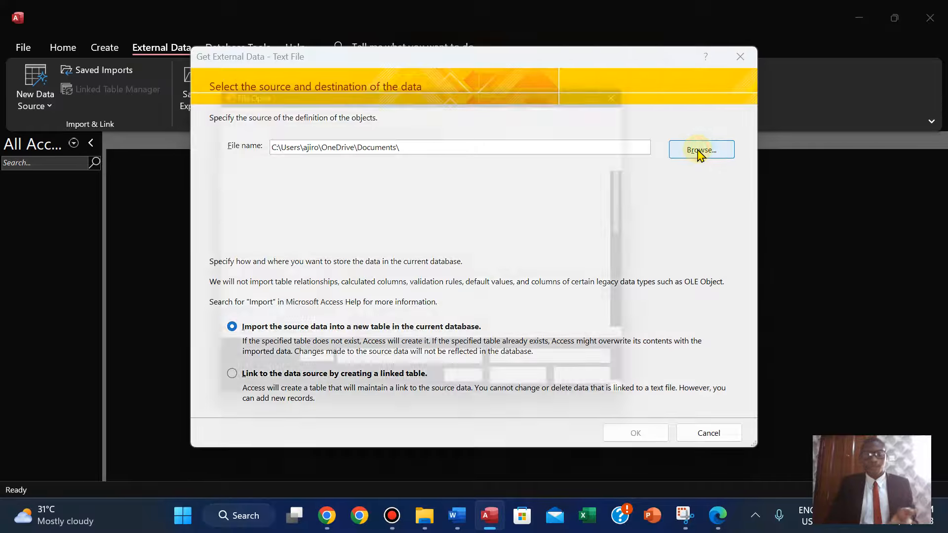
Select J2222MARINA.csv from the 06_0417_22_Confidential Source Files June 2022 folder as the import source and confirm.
{"action": "scroll", "coordinate": [653, 308], "scroll_direction": "down", "scroll_amount": 8}
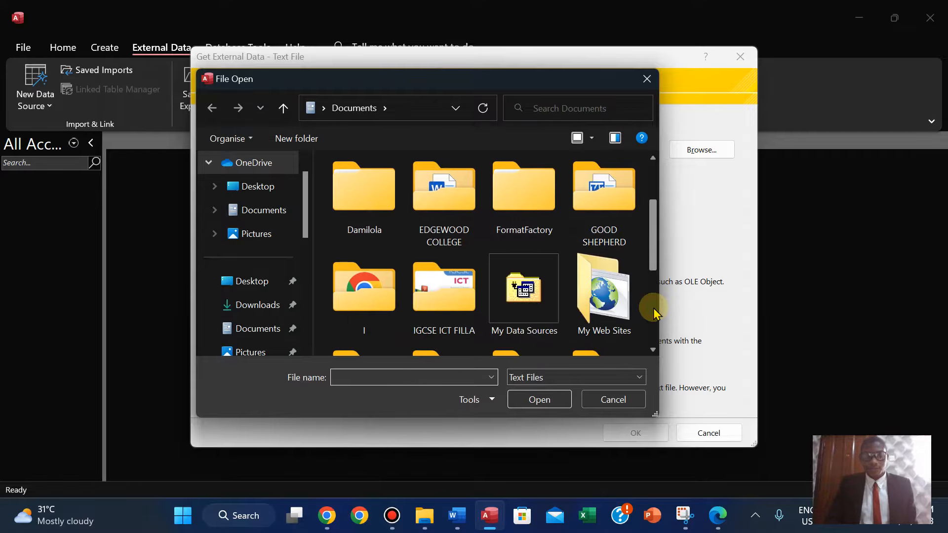
{"action": "scroll", "coordinate": [656, 190], "scroll_direction": "up", "scroll_amount": 5}
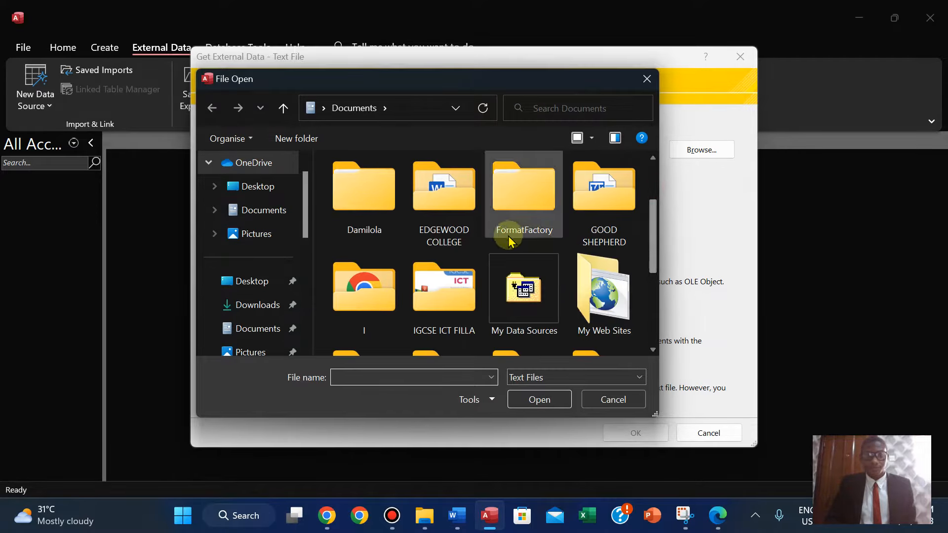
{"action": "double_click", "coordinate": [446, 289]}
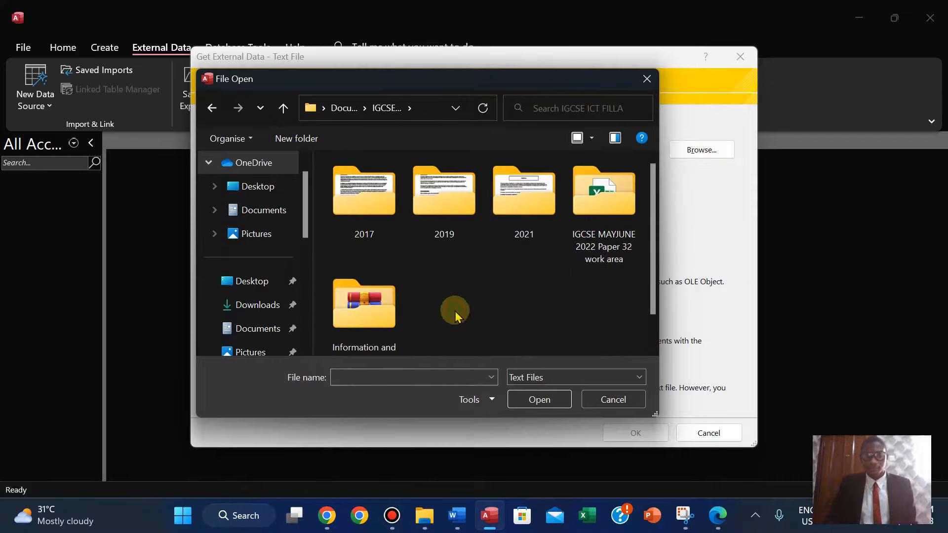
{"action": "double_click", "coordinate": [365, 311]}
{"action": "scroll", "coordinate": [652, 303], "scroll_direction": "down", "scroll_amount": 5}
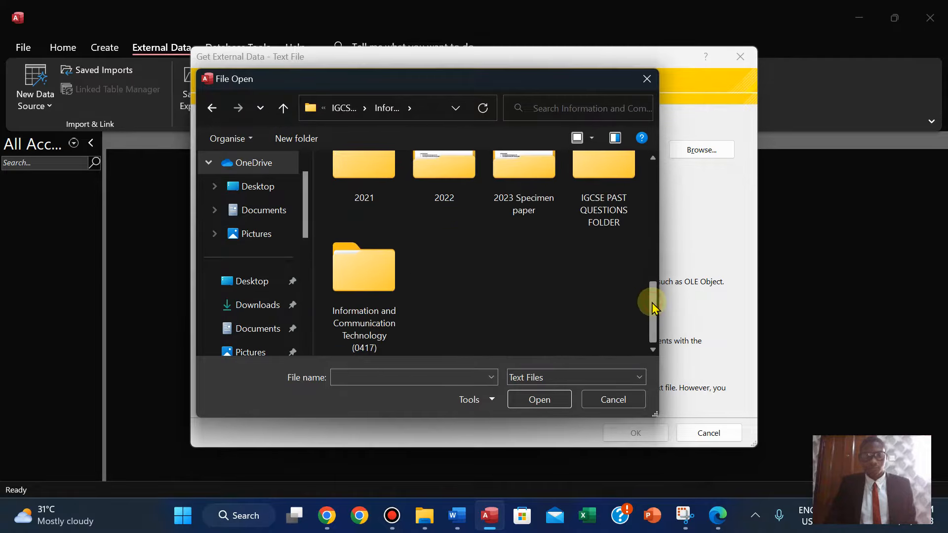
{"action": "double_click", "coordinate": [472, 174]}
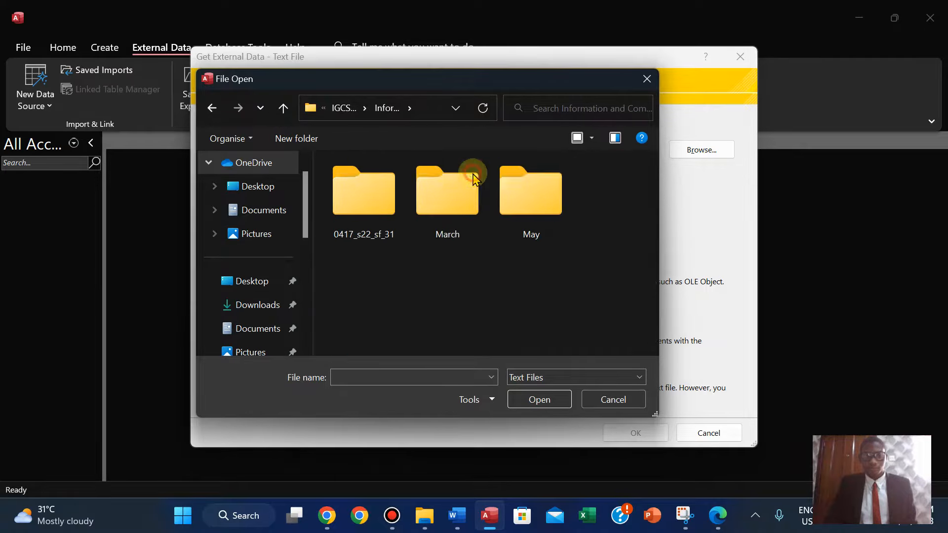
{"action": "double_click", "coordinate": [546, 194]}
{"action": "double_click", "coordinate": [447, 205]}
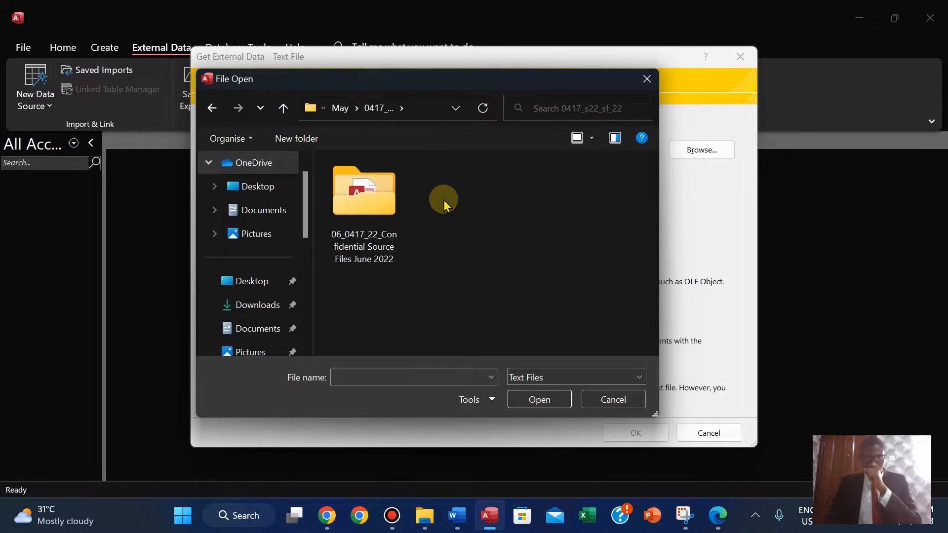
{"action": "double_click", "coordinate": [393, 201]}
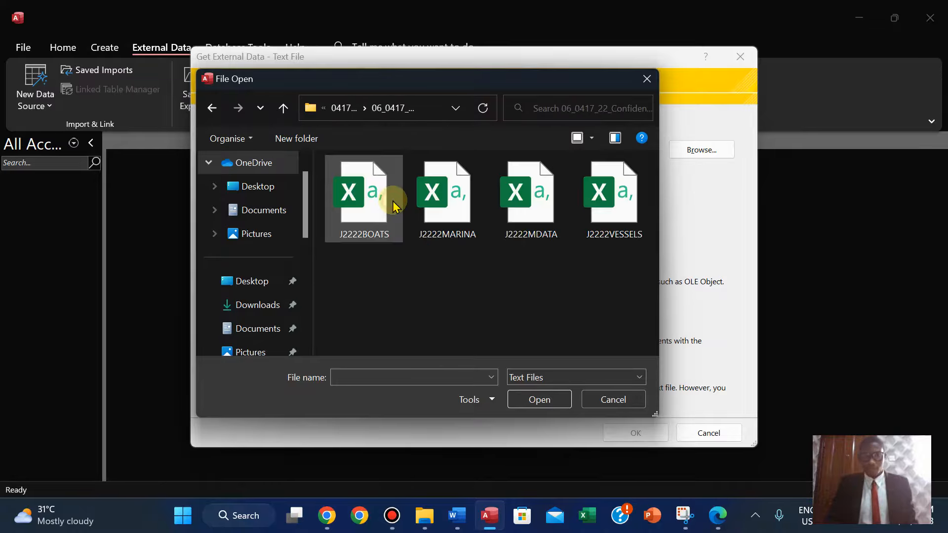
{"action": "left_click", "coordinate": [455, 218]}
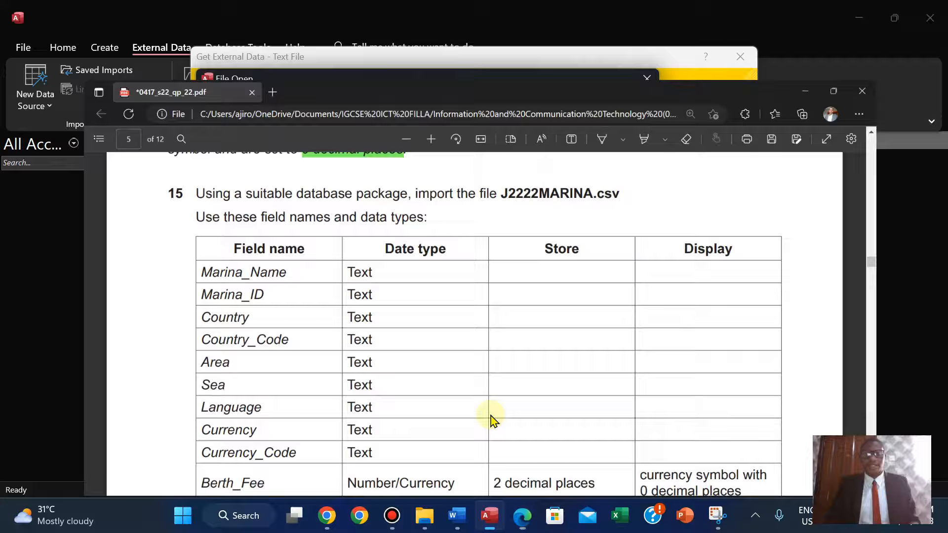
{"action": "left_click", "coordinate": [527, 404]}
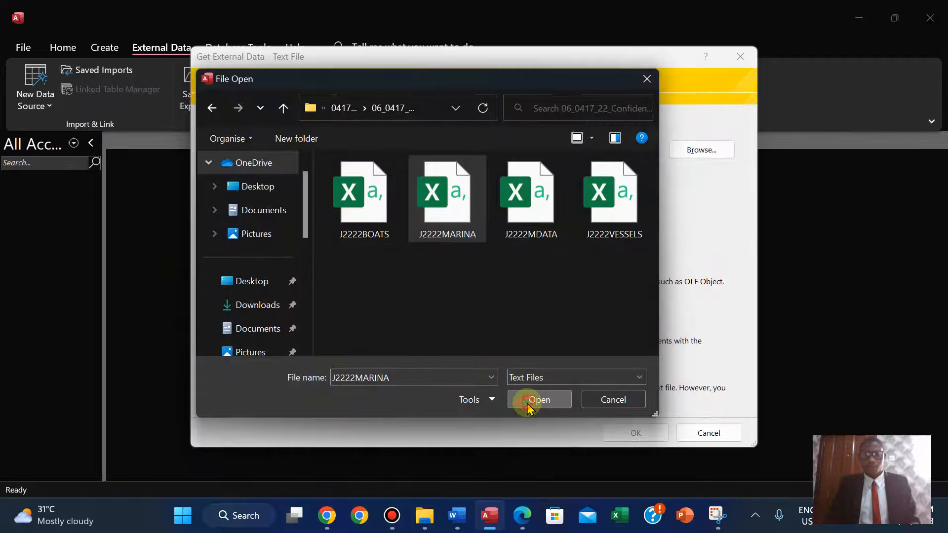
{"action": "left_click", "coordinate": [636, 436]}
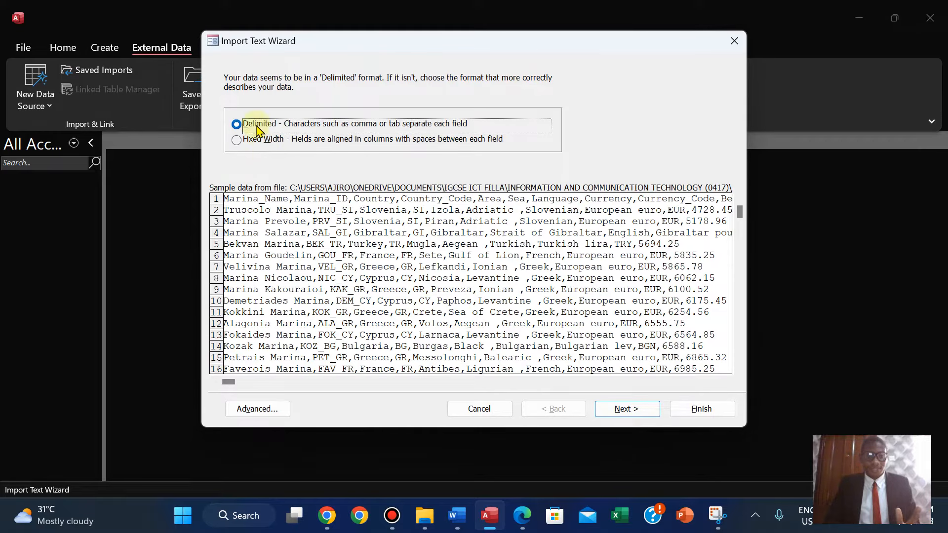
Advance the Import Text Wizard with the Delimited format and Comma delimiter.
{"action": "left_click", "coordinate": [628, 410]}
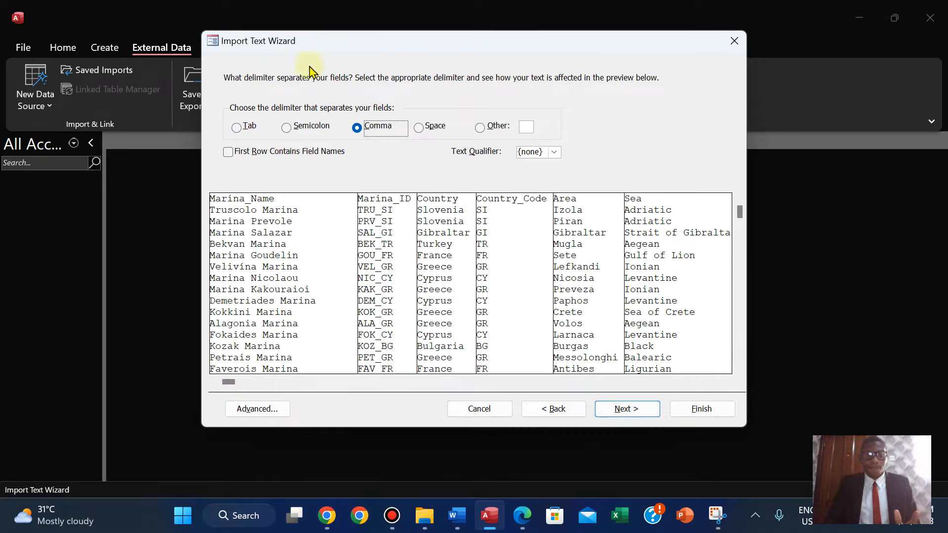
{"action": "left_click", "coordinate": [627, 409]}
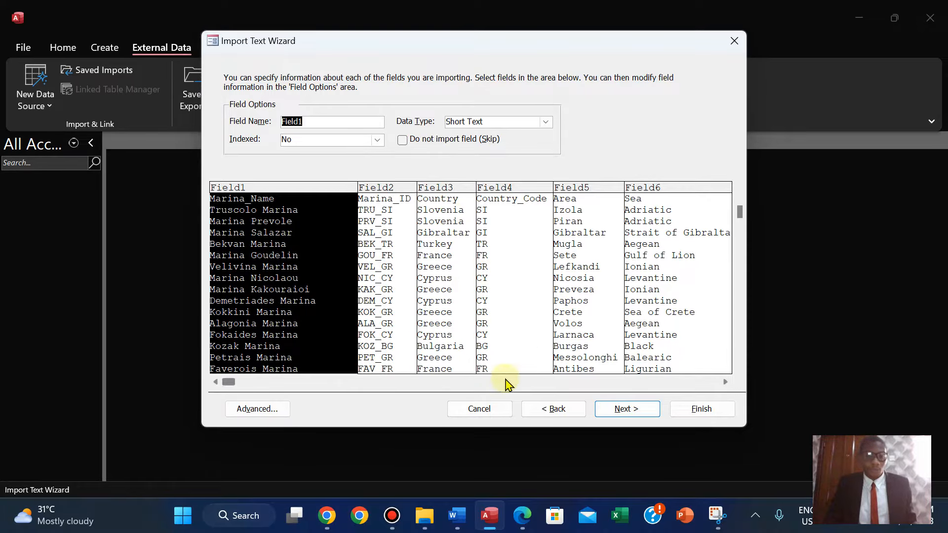
Go back a page, mark the first row as containing field names, and advance to the primary key page.
{"action": "left_click", "coordinate": [538, 409]}
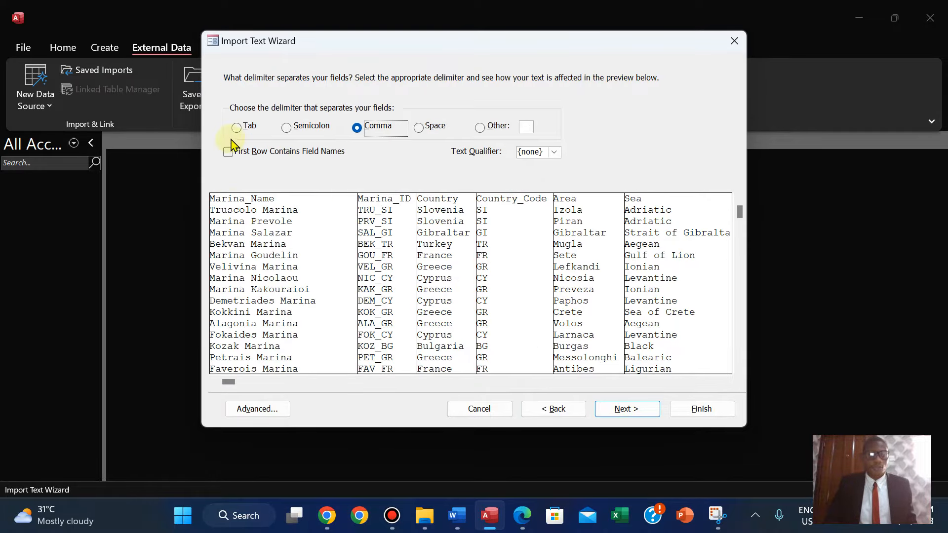
{"action": "left_click", "coordinate": [228, 153]}
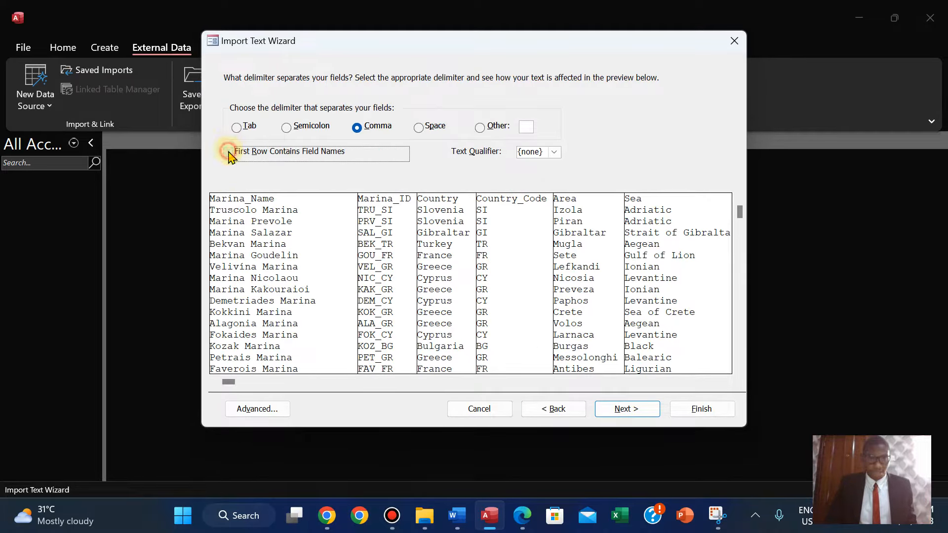
{"action": "left_click", "coordinate": [626, 418]}
{"action": "left_click", "coordinate": [626, 410]}
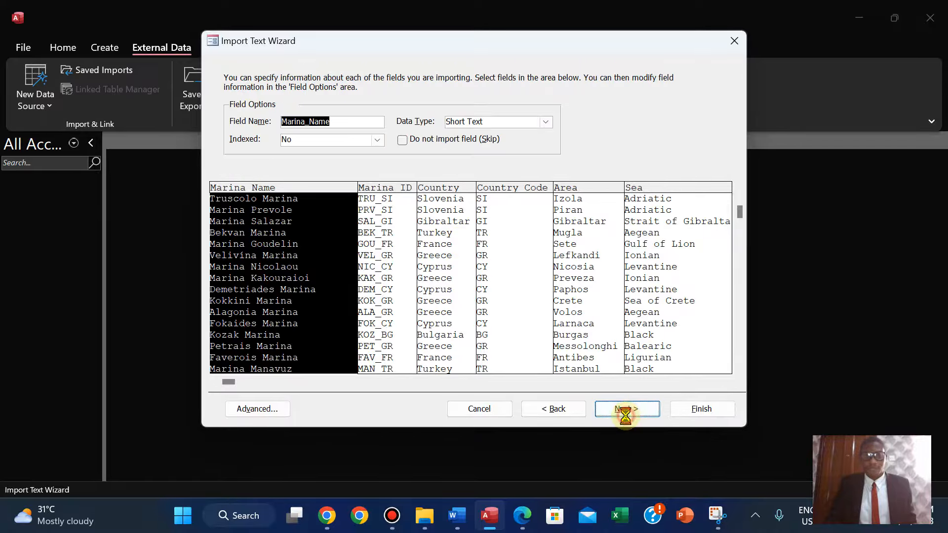
Open the advanced import specification and compare its field data types against the question paper's table, then confirm.
{"action": "left_click", "coordinate": [522, 524]}
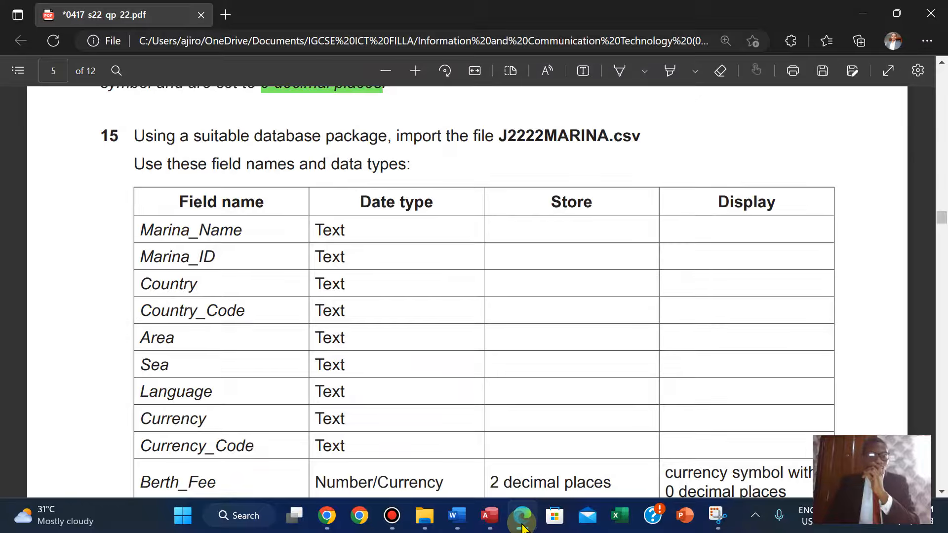
{"action": "left_click", "coordinate": [523, 526]}
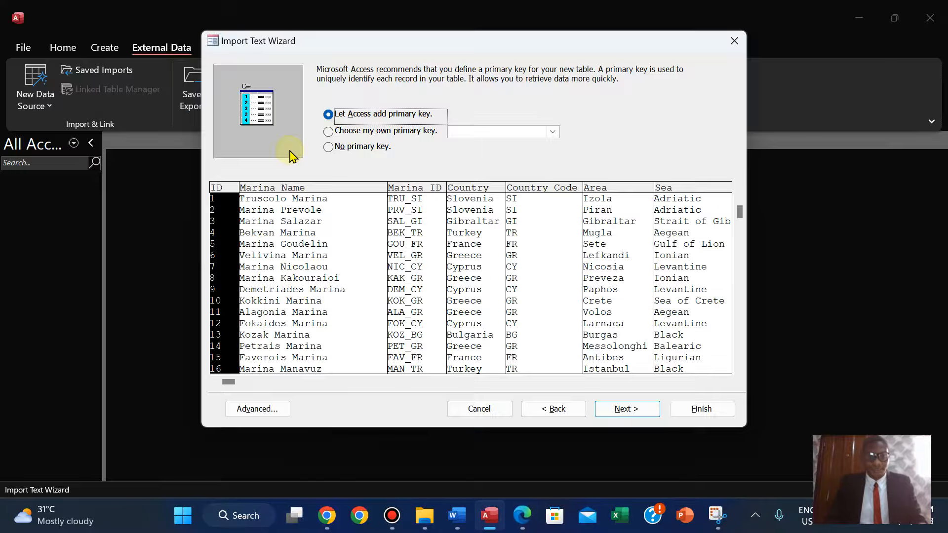
{"action": "left_click", "coordinate": [253, 410]}
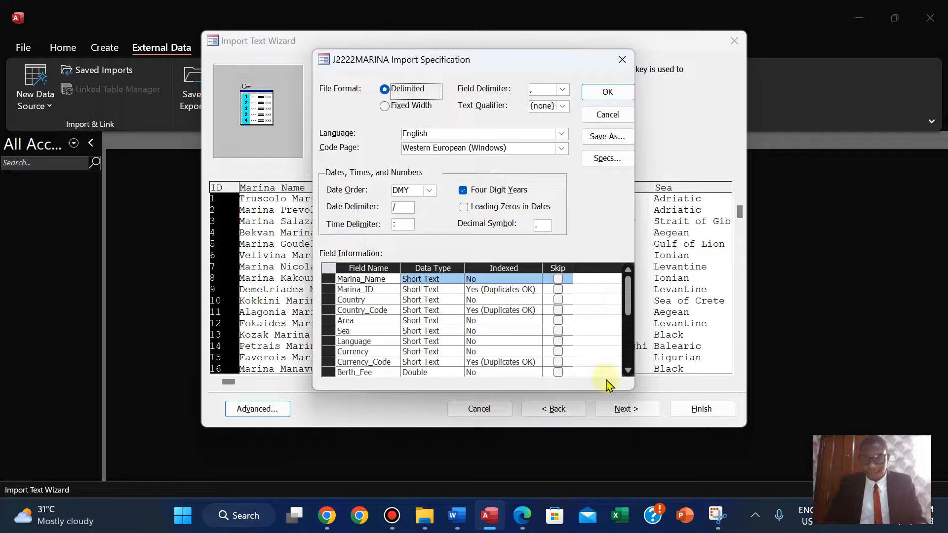
{"action": "left_click", "coordinate": [628, 370]}
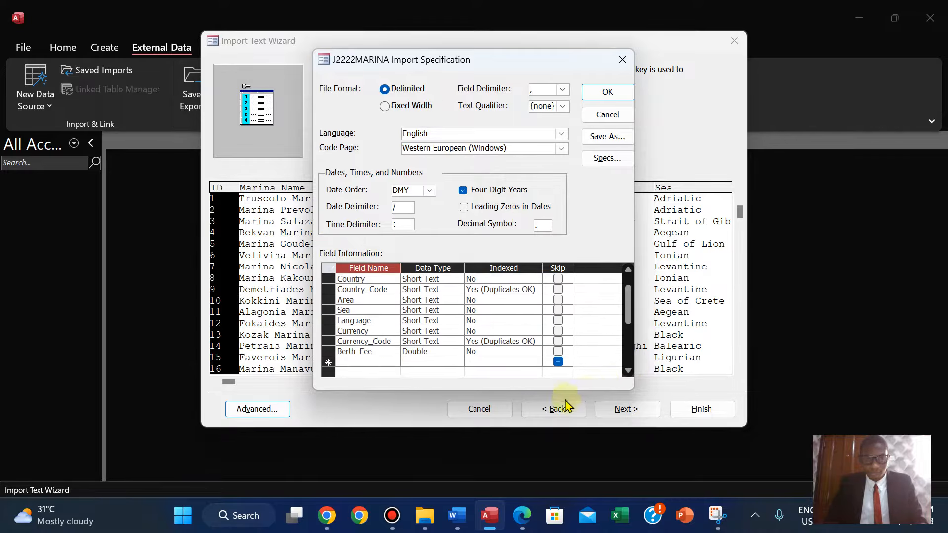
{"action": "left_click", "coordinate": [525, 526]}
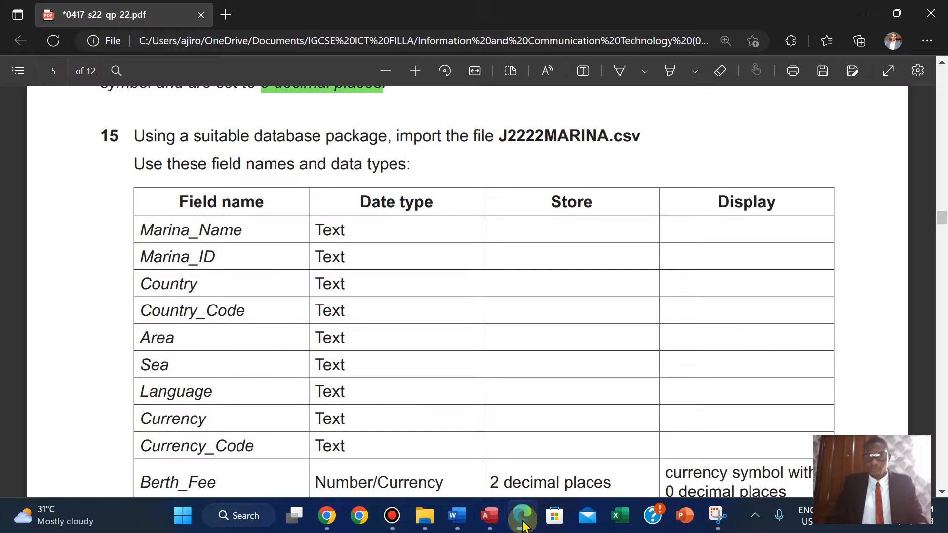
{"action": "key", "text": "Down"}
{"action": "key", "text": "Down"}
{"action": "key", "text": "Down"}
{"action": "key", "text": "Down"}
{"action": "left_click", "coordinate": [523, 524]}
{"action": "left_click", "coordinate": [516, 518]}
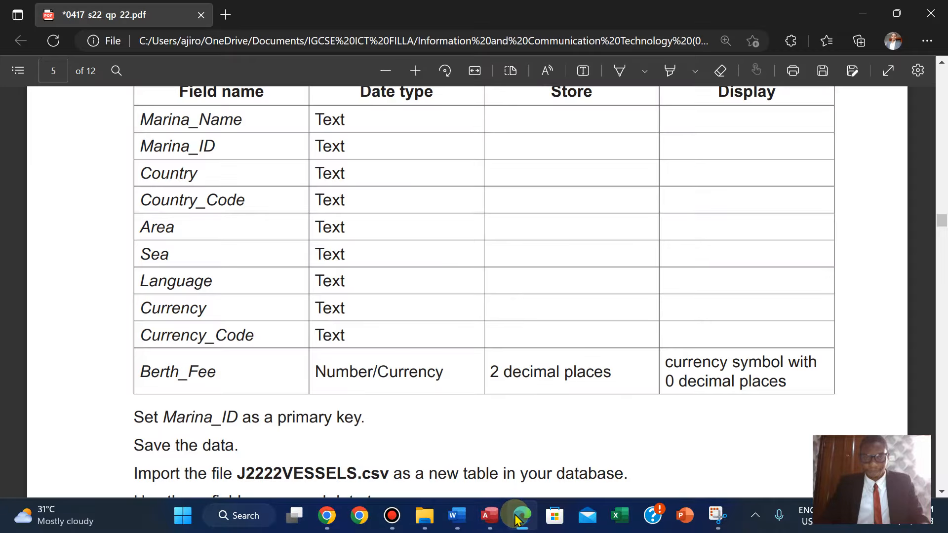
{"action": "left_click", "coordinate": [515, 518]}
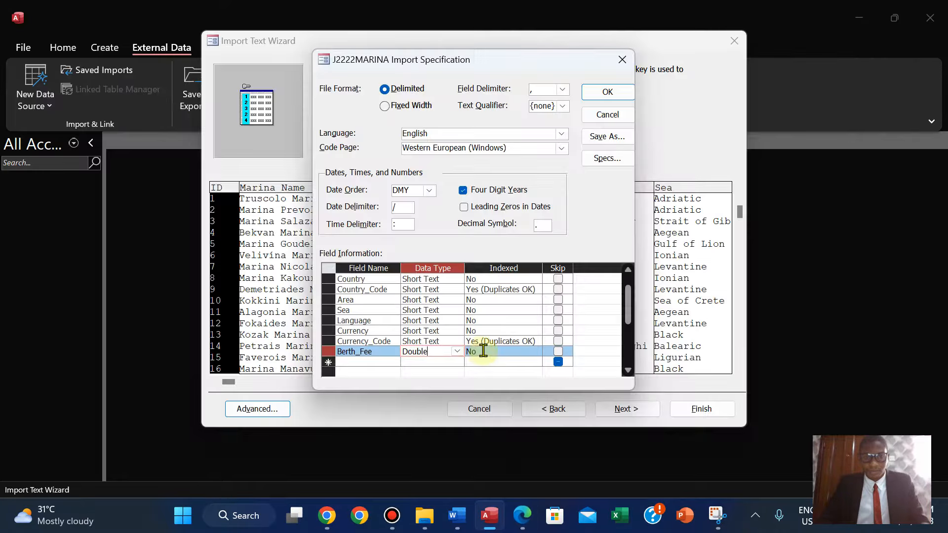
{"action": "left_click", "coordinate": [607, 93]}
Choose Marina_ID as the primary key and finish importing into the J2222MARINA table.
{"action": "left_click", "coordinate": [517, 519]}
{"action": "left_click", "coordinate": [517, 518]}
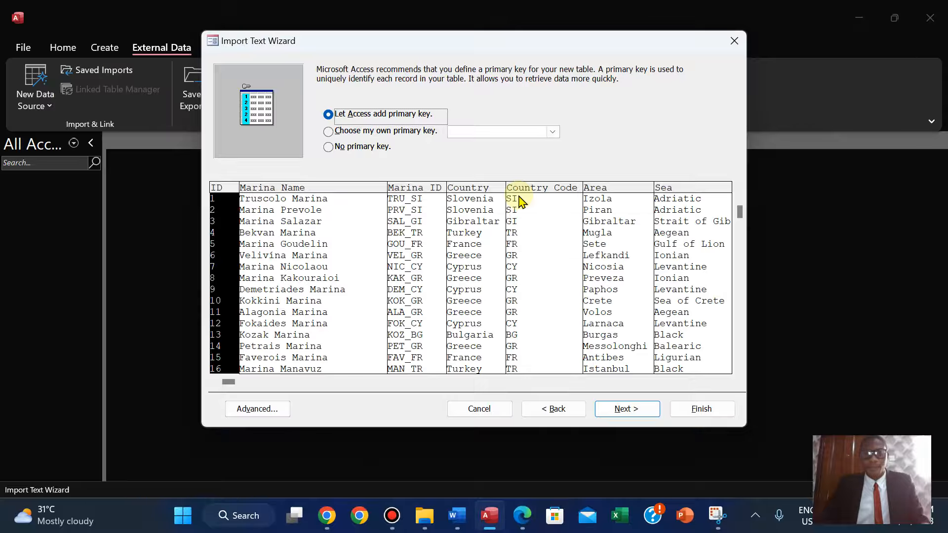
{"action": "left_click", "coordinate": [328, 132]}
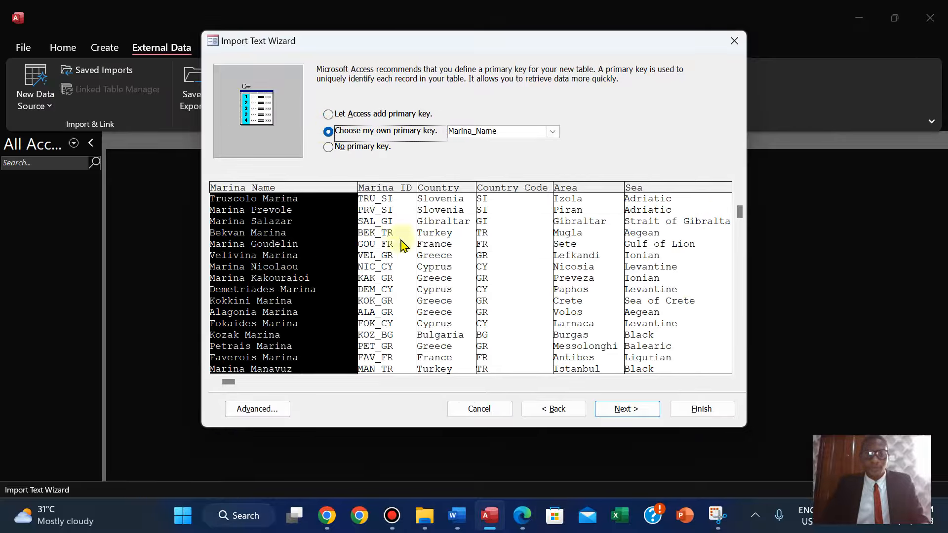
{"action": "left_click", "coordinate": [390, 230]}
{"action": "left_click_drag", "start_coordinate": [229, 381], "coordinate": [723, 393]}
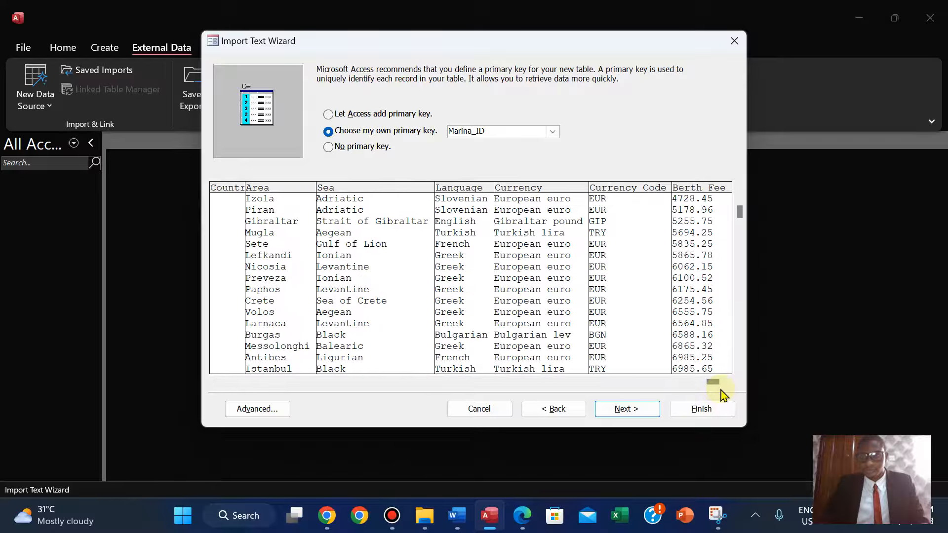
{"action": "left_click", "coordinate": [642, 417]}
{"action": "left_click", "coordinate": [707, 403]}
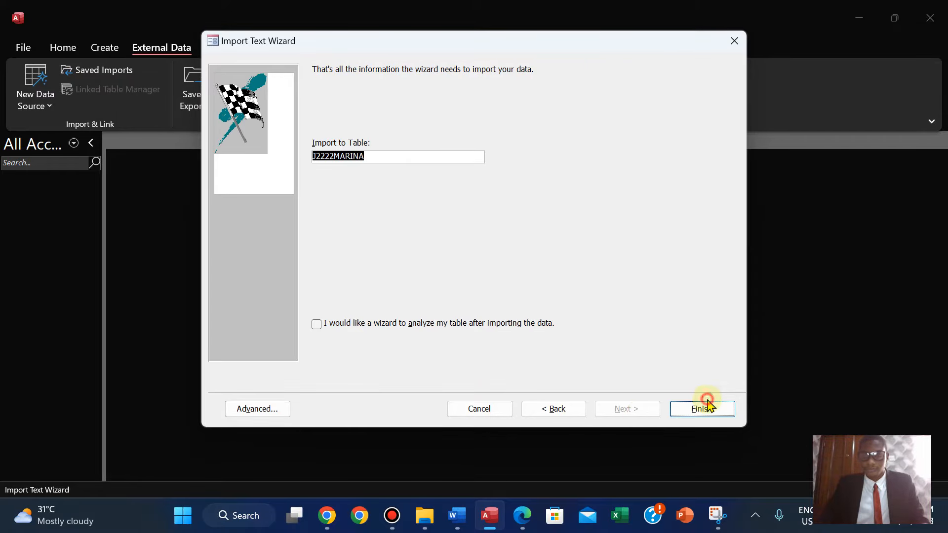
{"action": "left_click", "coordinate": [707, 417]}
Open the J2222MARINA table and autofit every column width to its contents.
{"action": "double_click", "coordinate": [52, 194]}
{"action": "double_click", "coordinate": [190, 156]}
{"action": "double_click", "coordinate": [299, 157]}
{"action": "double_click", "coordinate": [365, 157]}
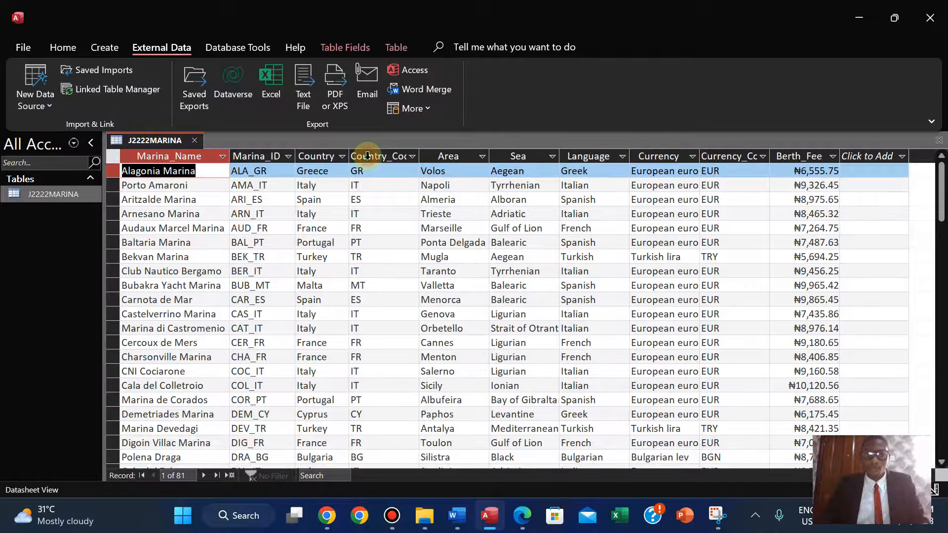
{"action": "double_click", "coordinate": [418, 157]}
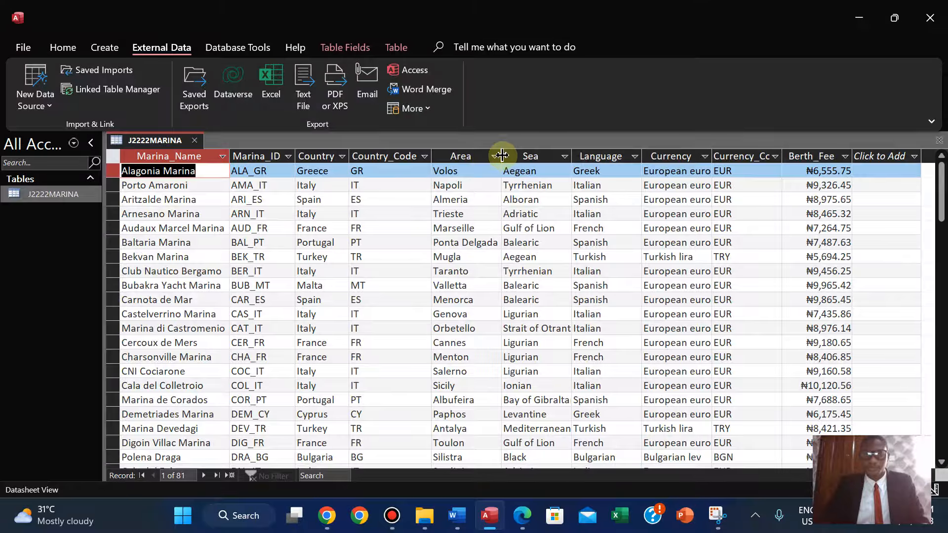
{"action": "double_click", "coordinate": [501, 156]}
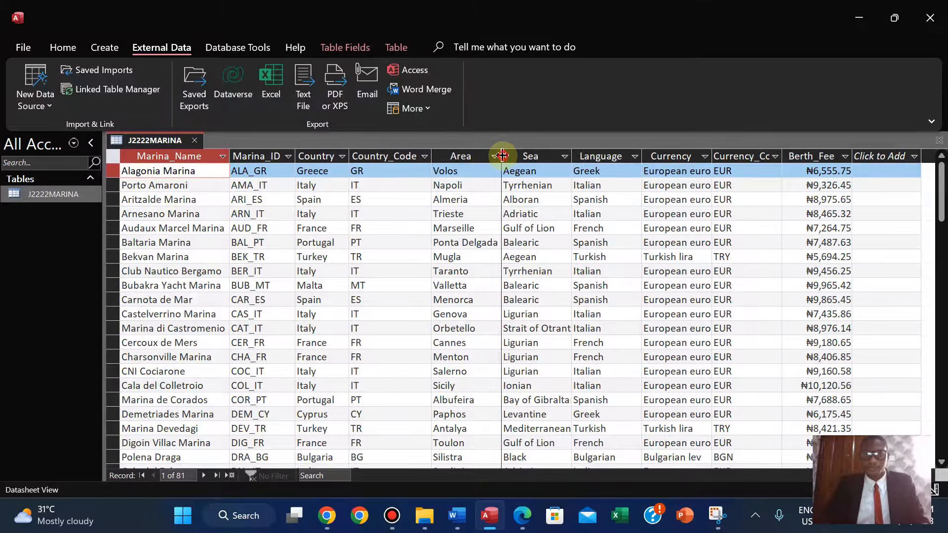
{"action": "double_click", "coordinate": [571, 156]}
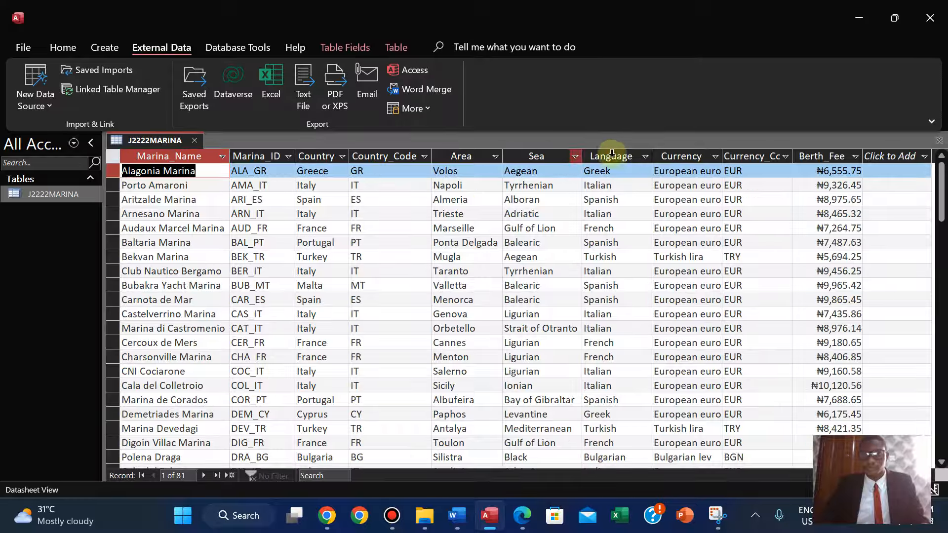
{"action": "double_click", "coordinate": [652, 156]}
{"action": "double_click", "coordinate": [712, 156]}
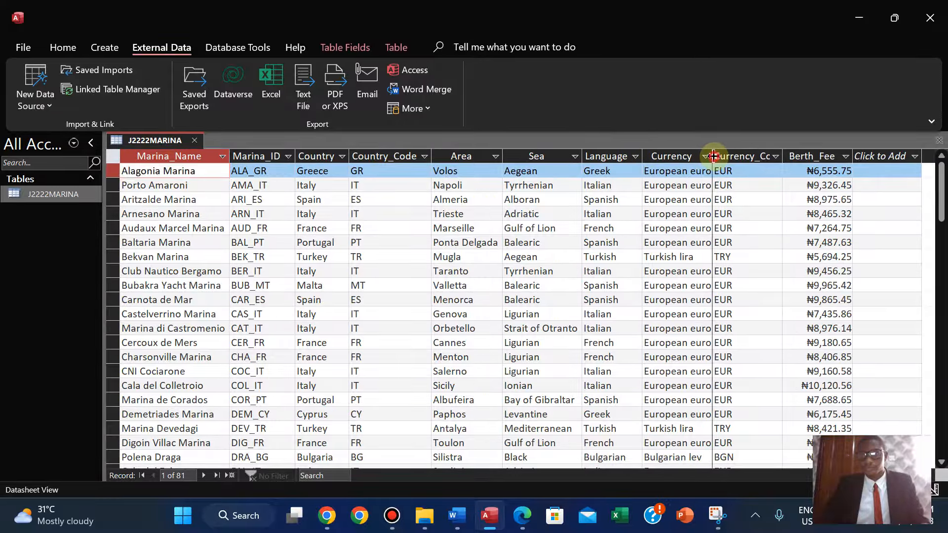
{"action": "double_click", "coordinate": [786, 155]}
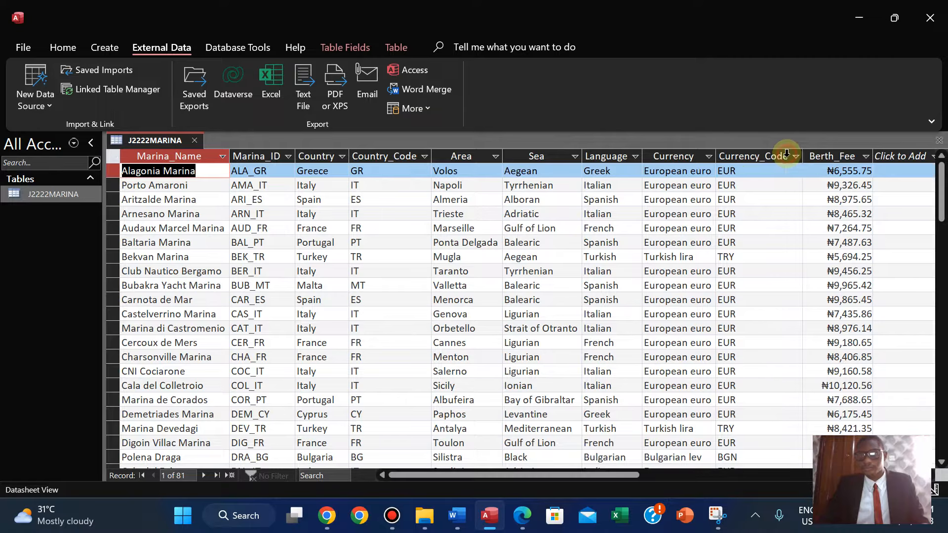
{"action": "double_click", "coordinate": [872, 157]}
{"action": "left_click", "coordinate": [876, 156]}
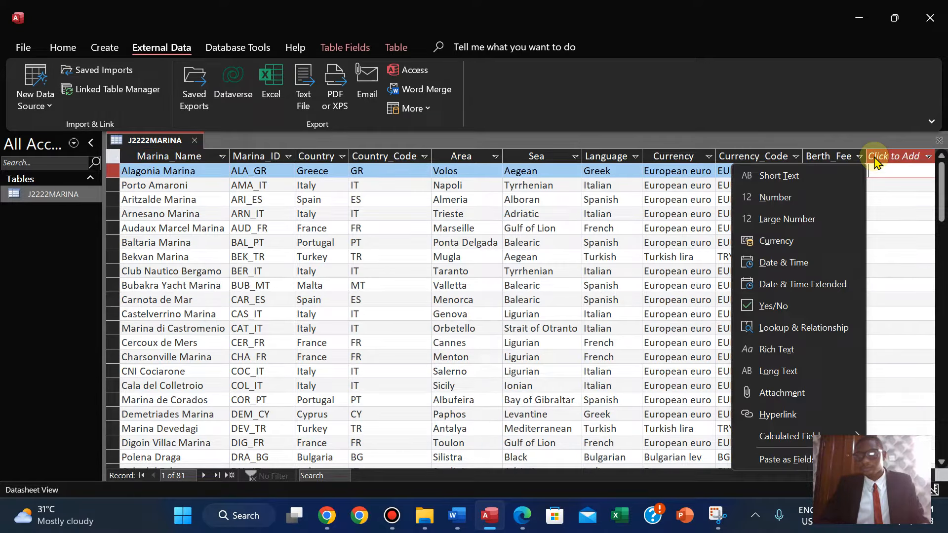
{"action": "left_click", "coordinate": [886, 202]}
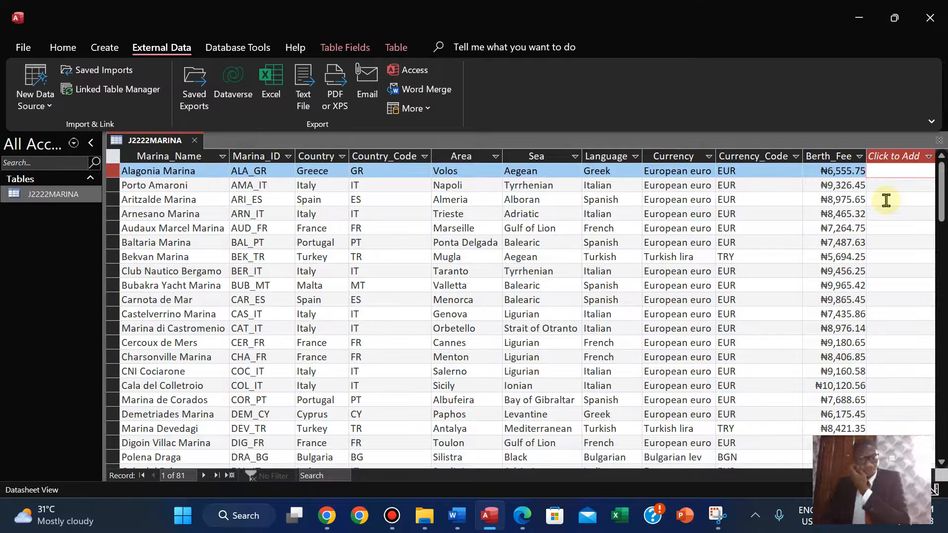
Review the field names, data types and Berth_Fee display requirements in the question paper.
{"action": "left_click", "coordinate": [520, 517]}
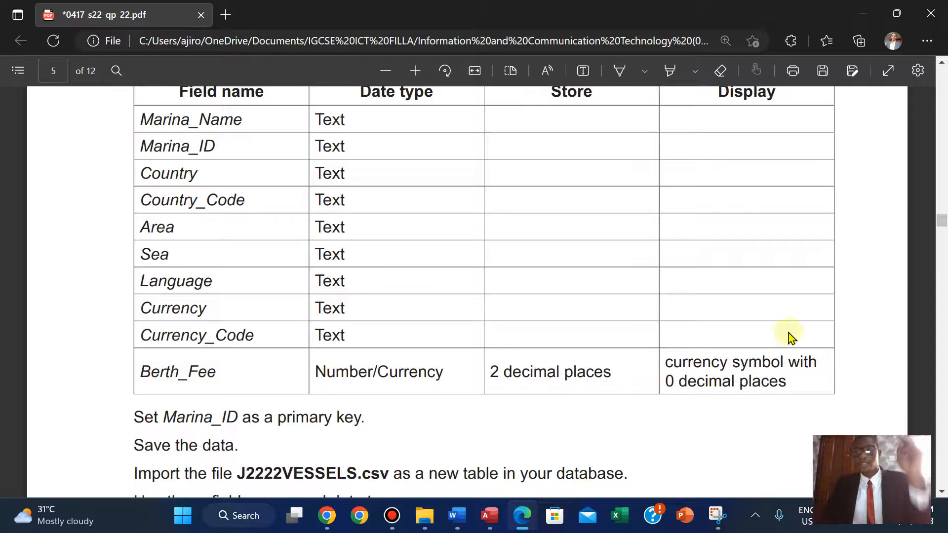
{"action": "scroll", "coordinate": [869, 269], "scroll_direction": "up", "scroll_amount": 5}
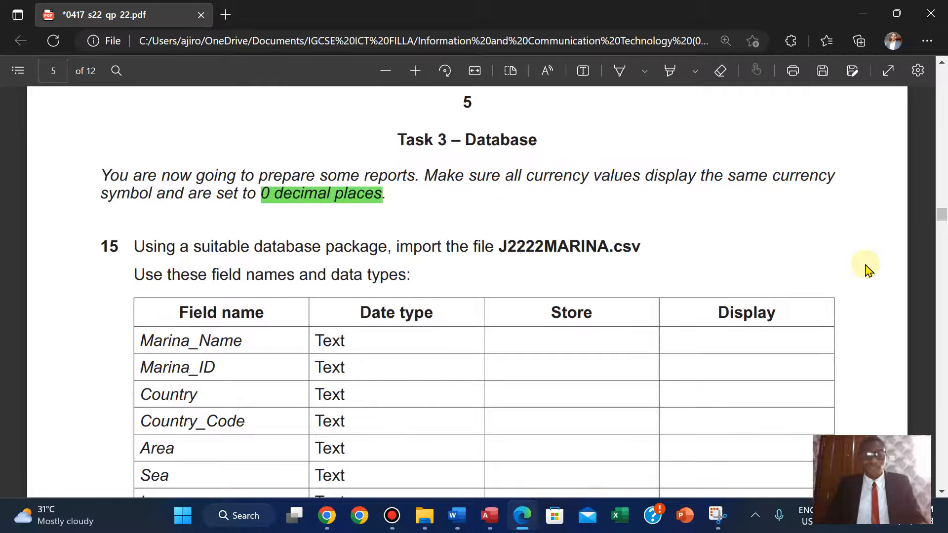
{"action": "scroll", "coordinate": [868, 269], "scroll_direction": "down", "scroll_amount": 6}
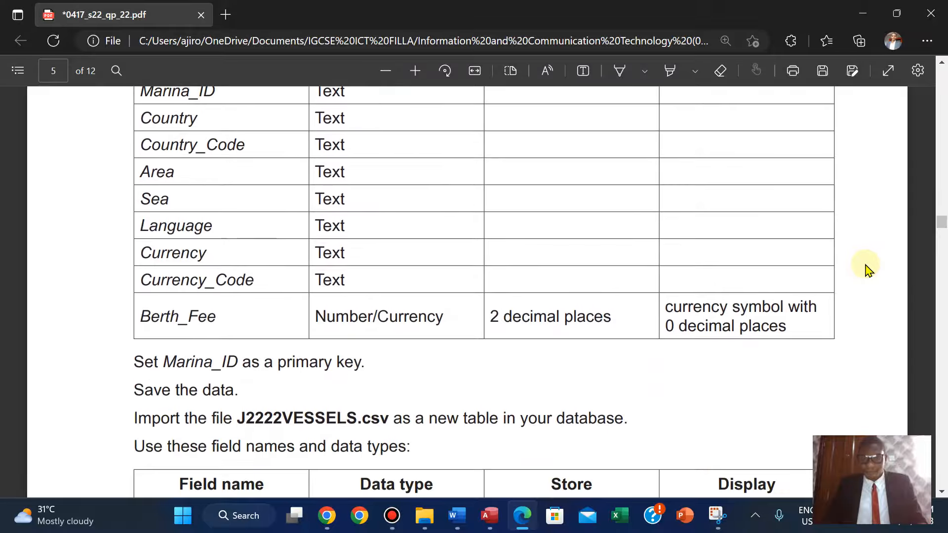
{"action": "scroll", "coordinate": [868, 269], "scroll_direction": "up", "scroll_amount": 3}
{"action": "scroll", "coordinate": [869, 269], "scroll_direction": "up", "scroll_amount": 1}
{"action": "scroll", "coordinate": [866, 266], "scroll_direction": "down", "scroll_amount": 3}
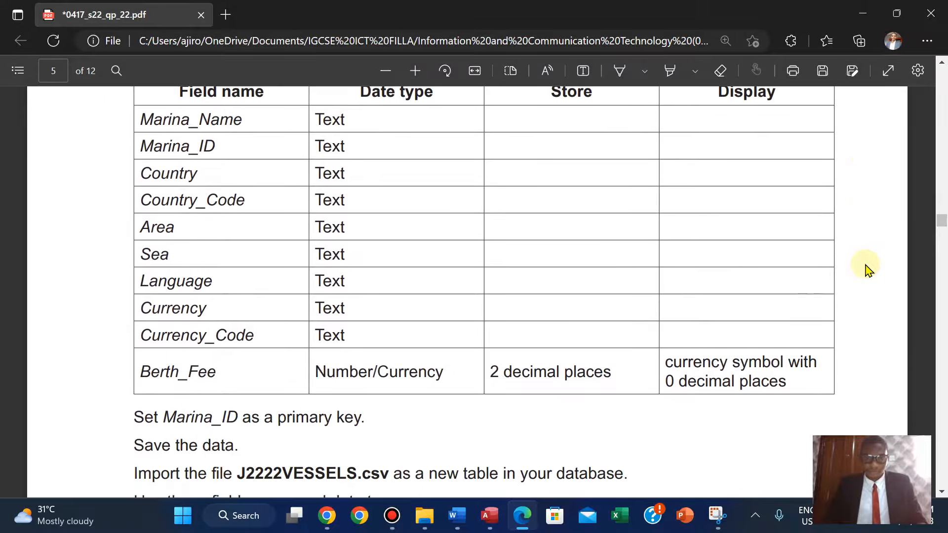
Save the J2222MARINA table.
{"action": "left_click", "coordinate": [489, 515]}
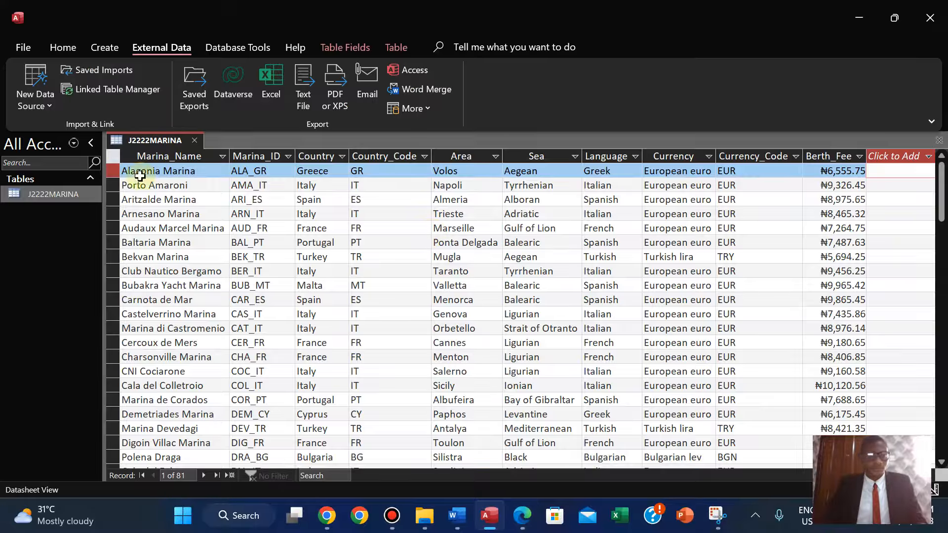
{"action": "right_click", "coordinate": [146, 143]}
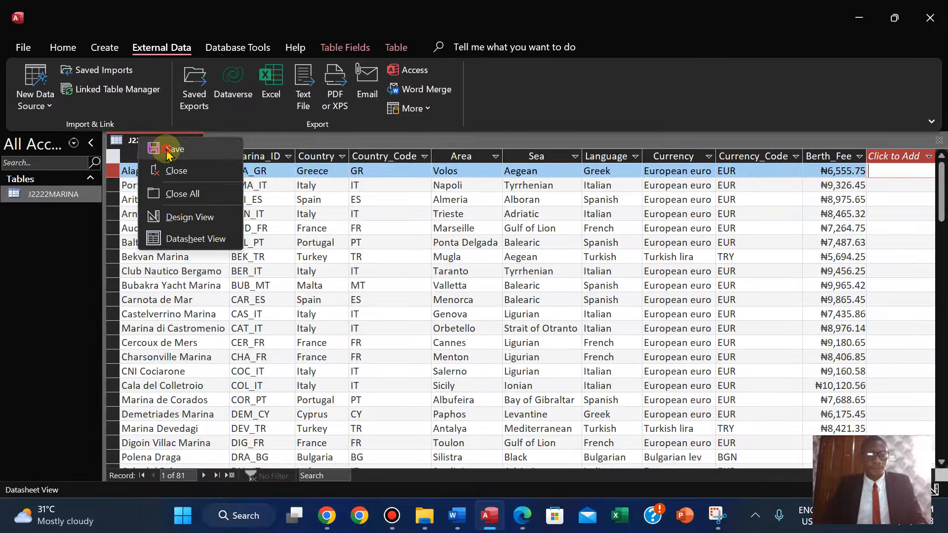
{"action": "left_click", "coordinate": [149, 144]}
In Design View, set Berth_Fee as Currency with 0 decimal places, save, and return to Datasheet View.
{"action": "right_click", "coordinate": [148, 144]}
{"action": "left_click", "coordinate": [186, 220]}
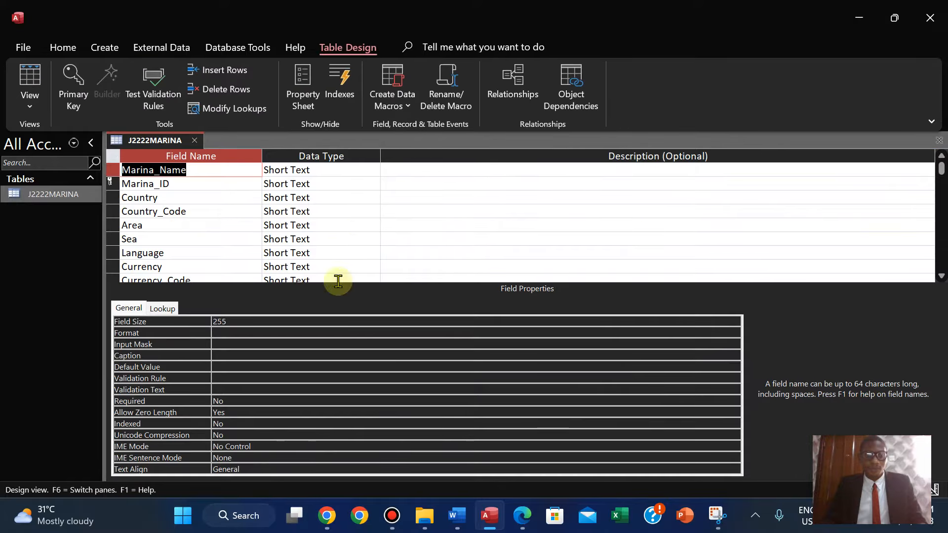
{"action": "double_click", "coordinate": [942, 277]}
{"action": "left_click", "coordinate": [941, 277]}
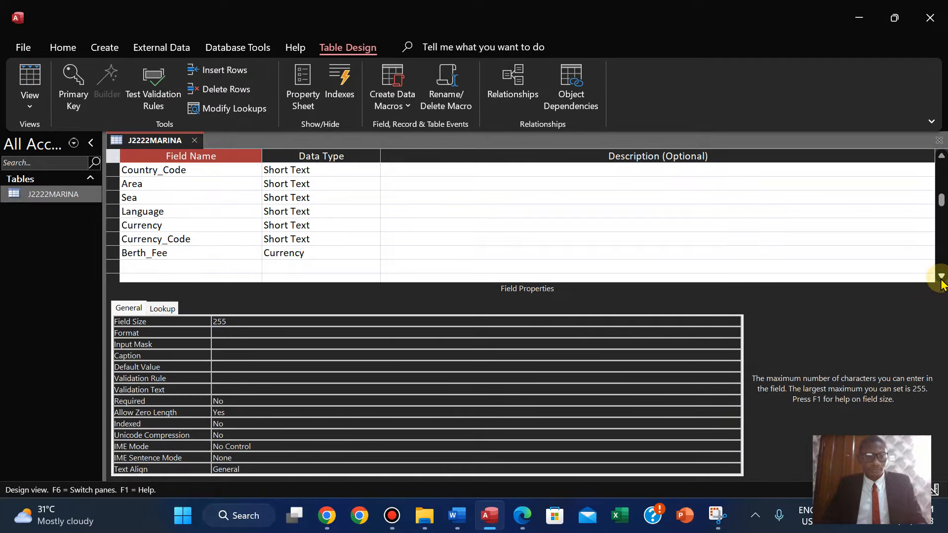
{"action": "left_click", "coordinate": [284, 252]}
{"action": "left_click", "coordinate": [711, 334]}
{"action": "left_click", "coordinate": [734, 333]}
{"action": "left_click", "coordinate": [711, 355]}
{"action": "right_click", "coordinate": [166, 140]}
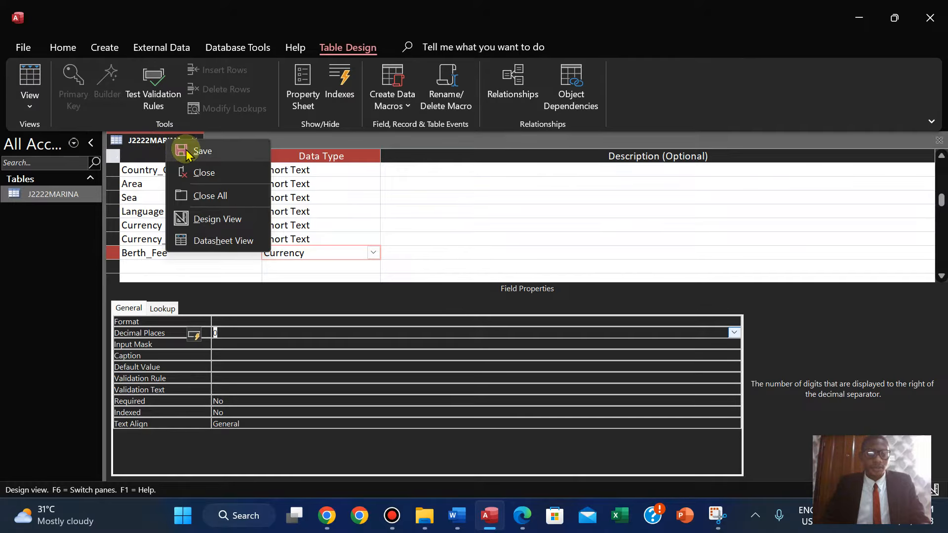
{"action": "left_click", "coordinate": [188, 151]}
{"action": "left_click", "coordinate": [29, 104]}
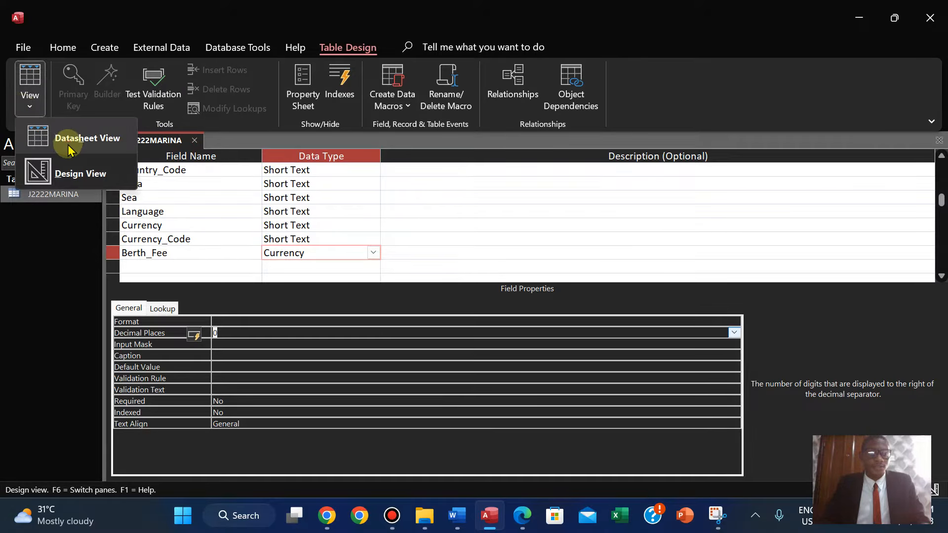
{"action": "left_click", "coordinate": [70, 150]}
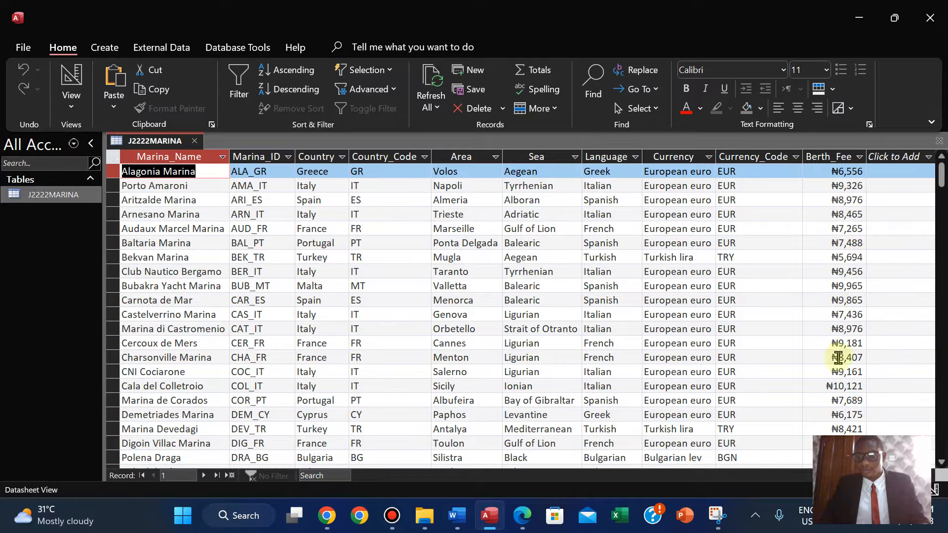
Review the task instructions in the question paper.
{"action": "left_click", "coordinate": [521, 515]}
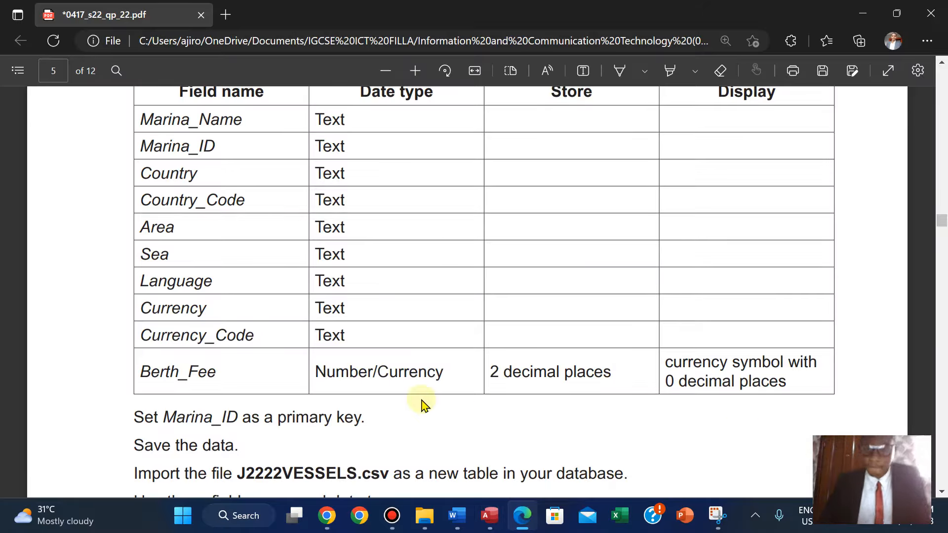
{"action": "scroll", "coordinate": [421, 405], "scroll_direction": "up", "scroll_amount": 6}
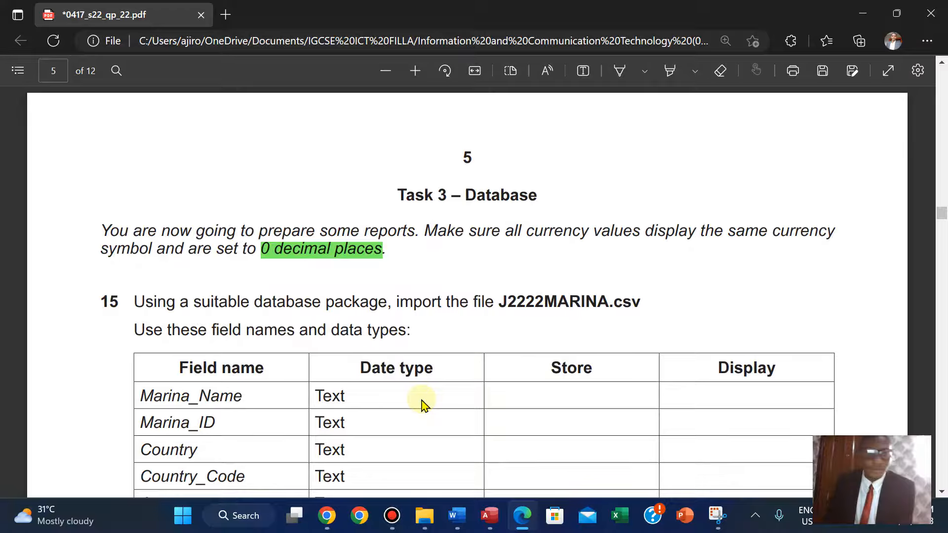
Close the J2222MARINA table.
{"action": "scroll", "coordinate": [422, 405], "scroll_direction": "down", "scroll_amount": 1}
{"action": "scroll", "coordinate": [422, 405], "scroll_direction": "down", "scroll_amount": 5}
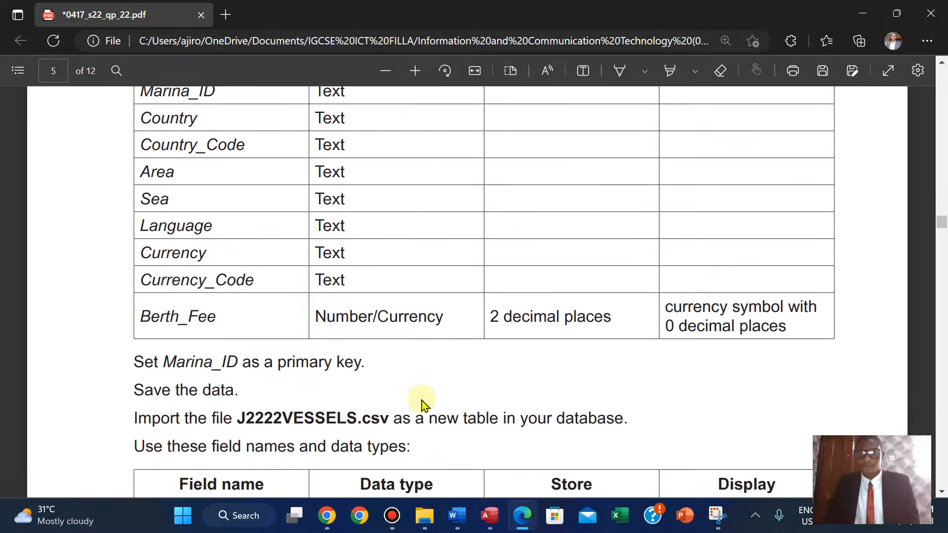
{"action": "scroll", "coordinate": [423, 401], "scroll_direction": "down", "scroll_amount": 1}
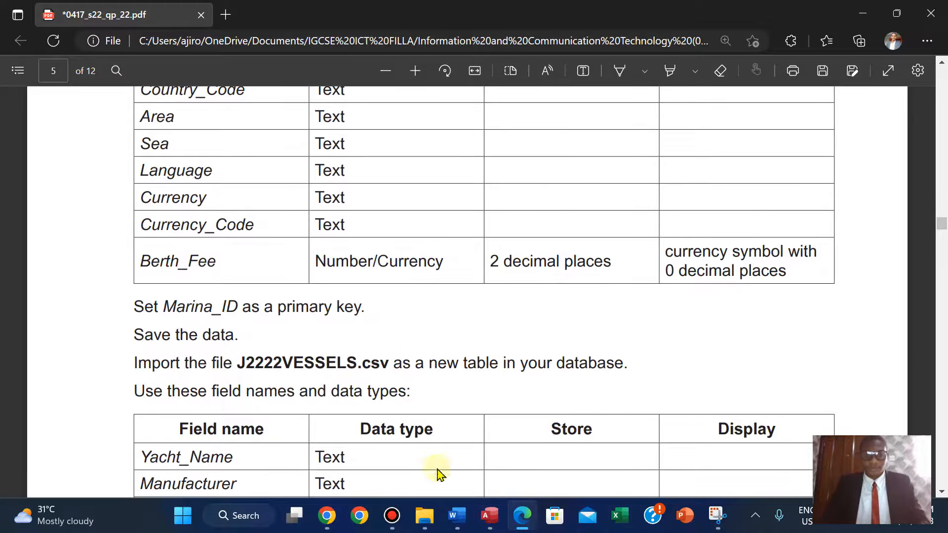
{"action": "left_click", "coordinate": [486, 525]}
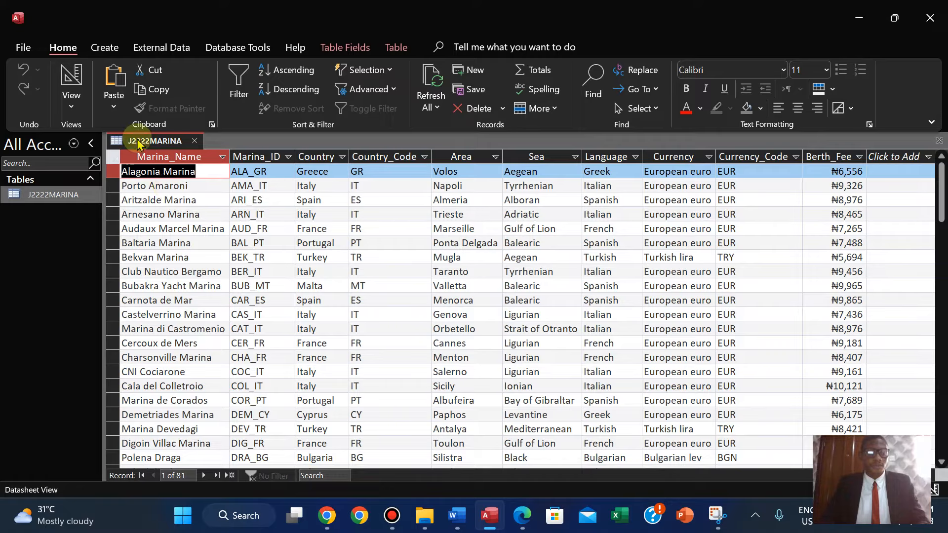
{"action": "right_click", "coordinate": [138, 142]}
{"action": "left_click", "coordinate": [156, 151]}
{"action": "right_click", "coordinate": [130, 141]}
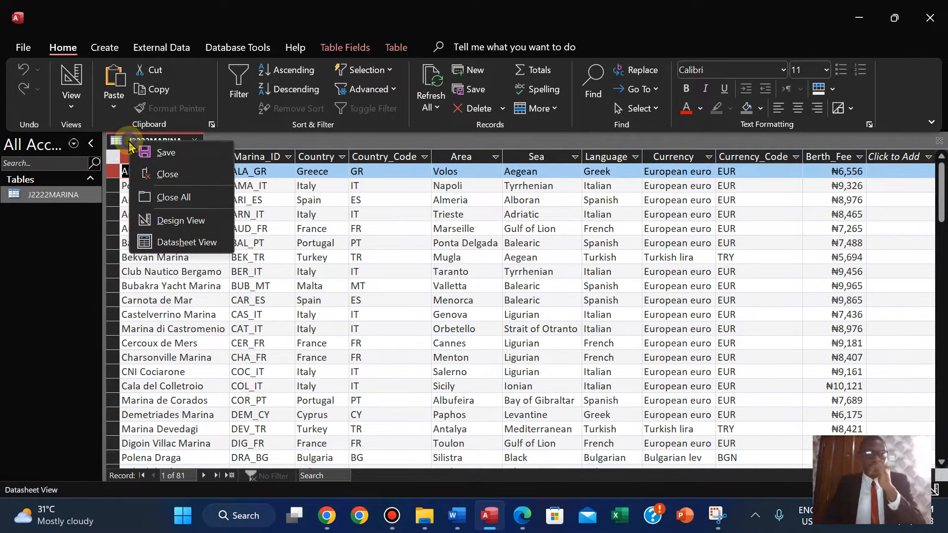
{"action": "left_click", "coordinate": [159, 175]}
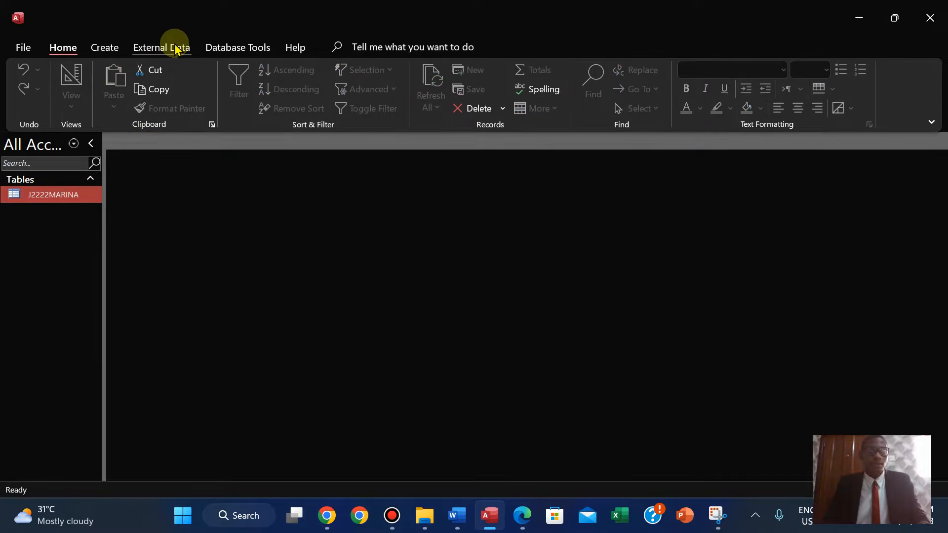
Start importing external data from a text file.
{"action": "left_click", "coordinate": [175, 48]}
{"action": "left_click", "coordinate": [32, 96]}
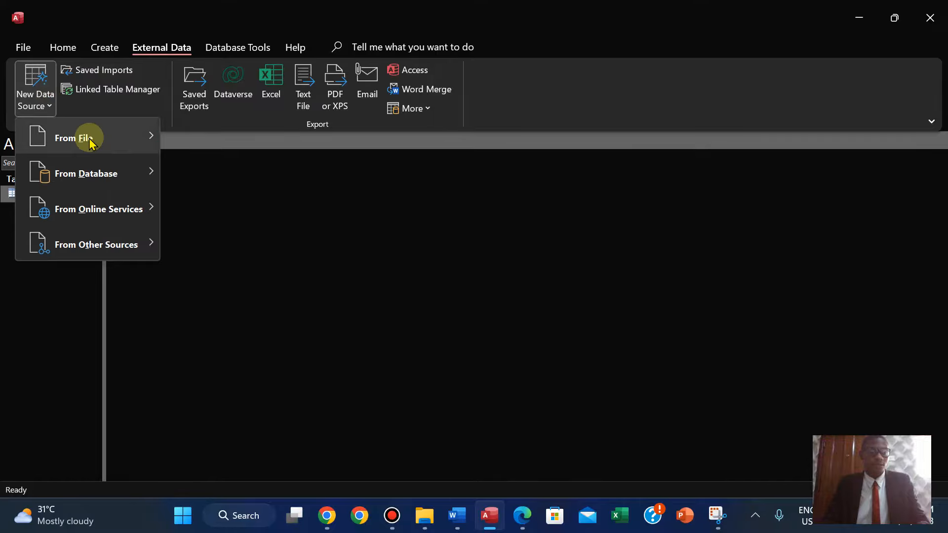
{"action": "mouse_move", "coordinate": [89, 138]}
{"action": "left_click", "coordinate": [237, 242]}
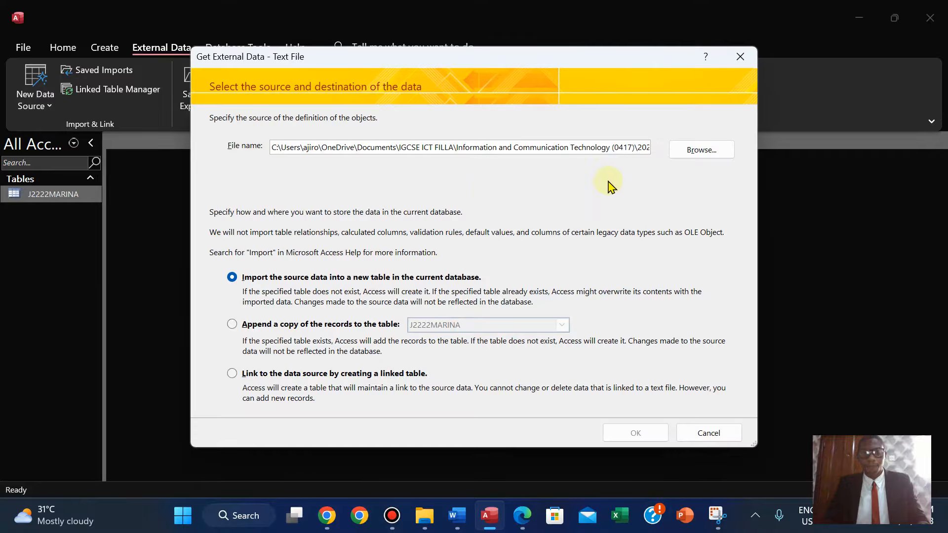
Select J2222VESSELS.csv as the source and import it into a new table in the current database.
{"action": "left_click", "coordinate": [519, 518]}
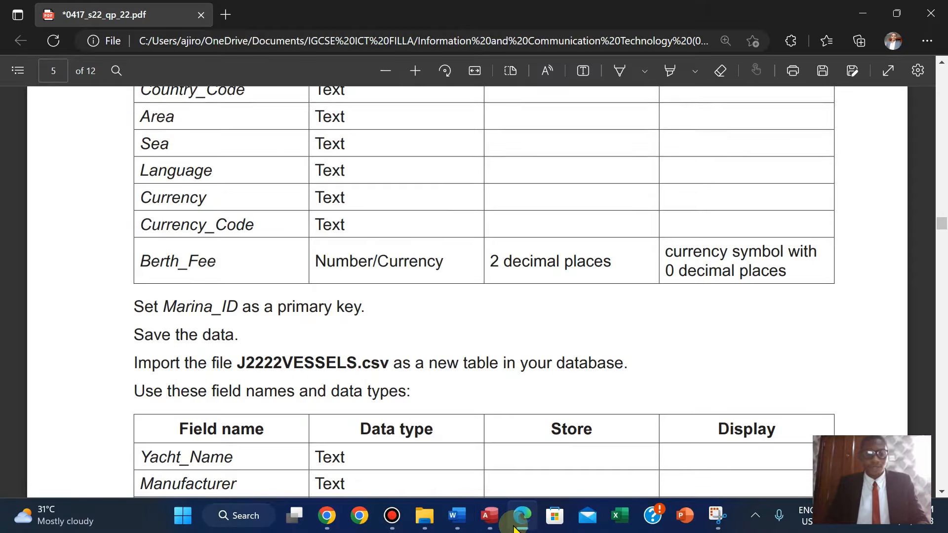
{"action": "key", "text": "Down"}
{"action": "key", "text": "Down"}
{"action": "key", "text": "Down"}
{"action": "key", "text": "Up"}
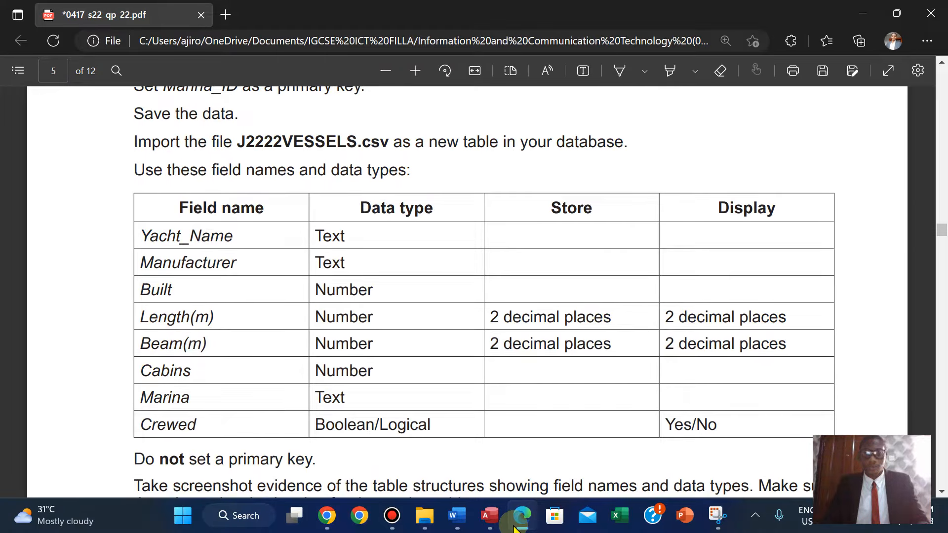
{"action": "left_click", "coordinate": [489, 515]}
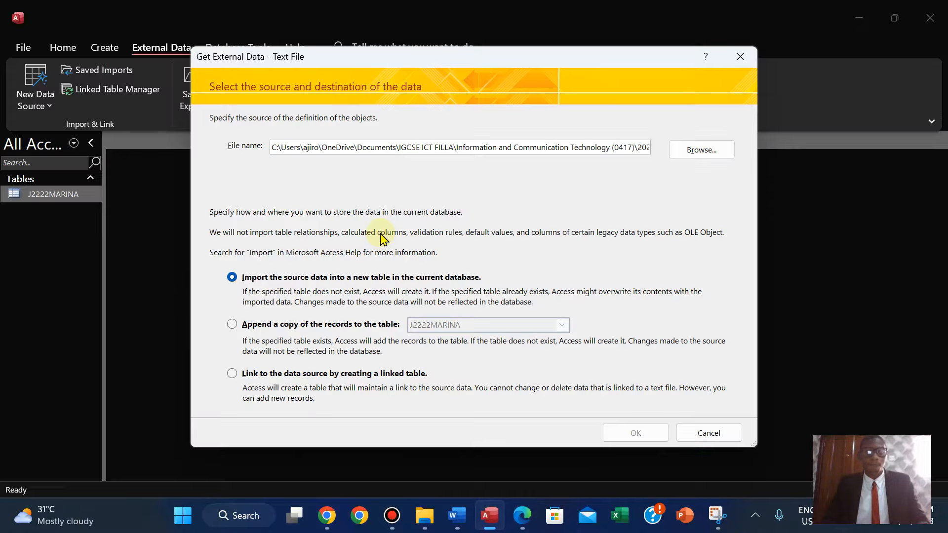
{"action": "left_click", "coordinate": [702, 149]}
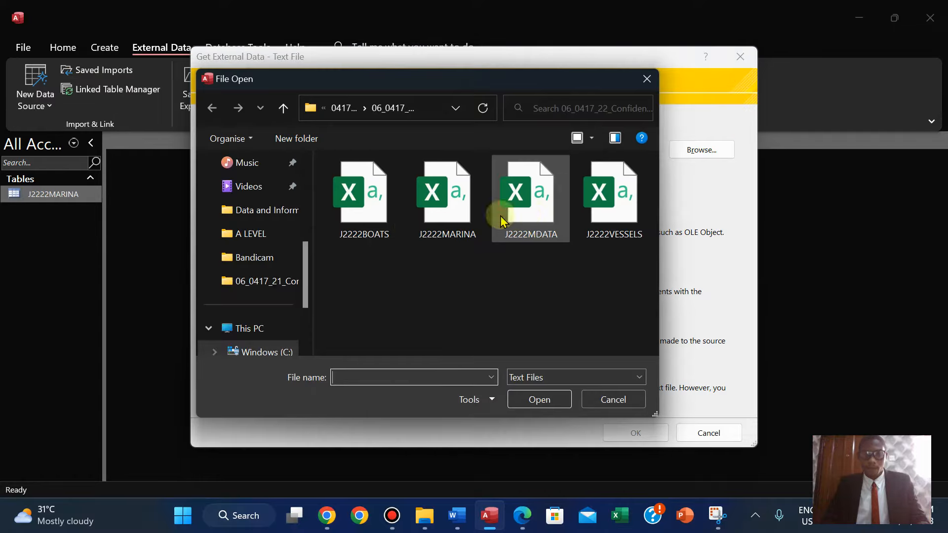
{"action": "left_click", "coordinate": [597, 213]}
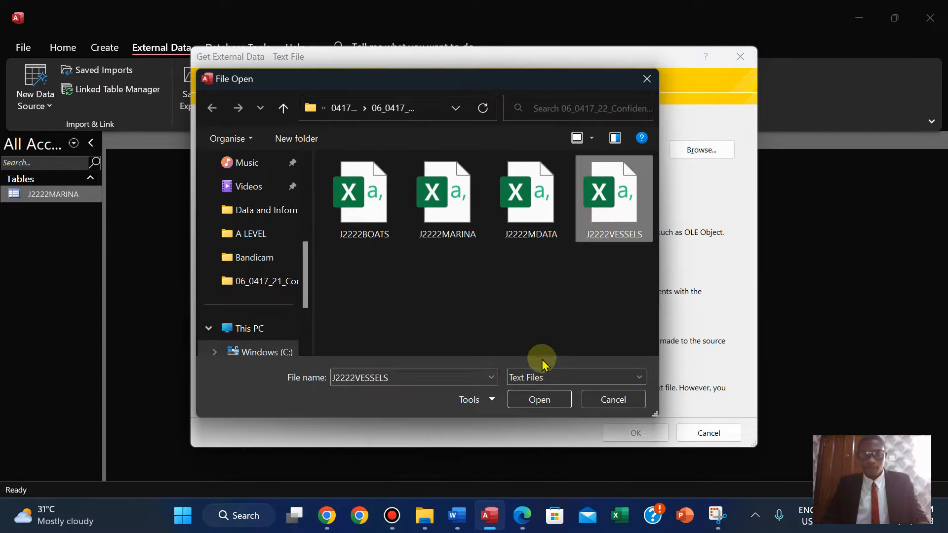
{"action": "left_click", "coordinate": [527, 400]}
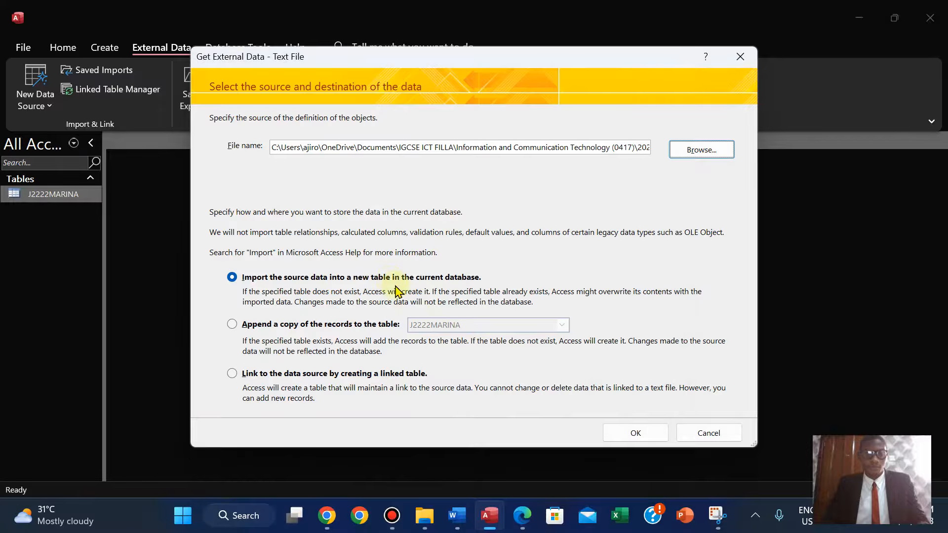
{"action": "left_click", "coordinate": [635, 433]}
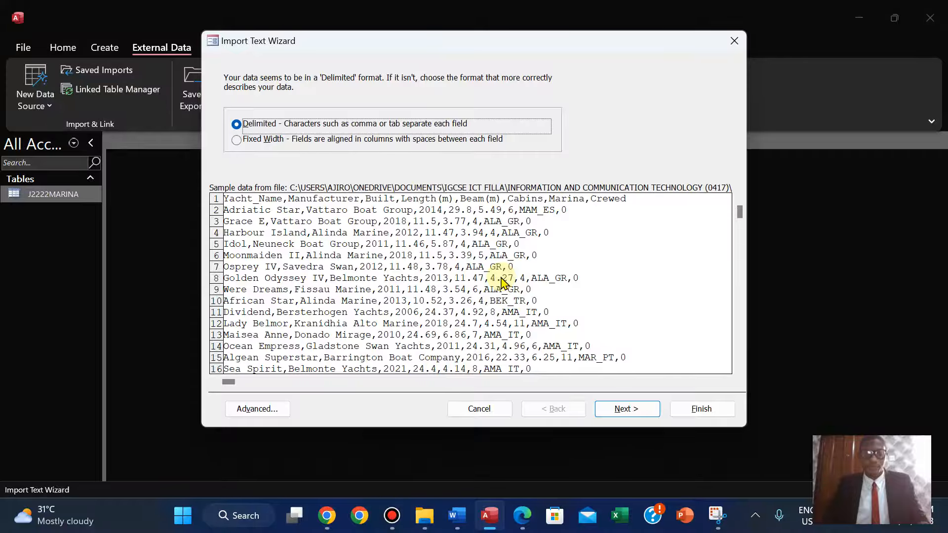
Keep the comma-delimited format and mark the first row as containing field names.
{"action": "left_click", "coordinate": [611, 411]}
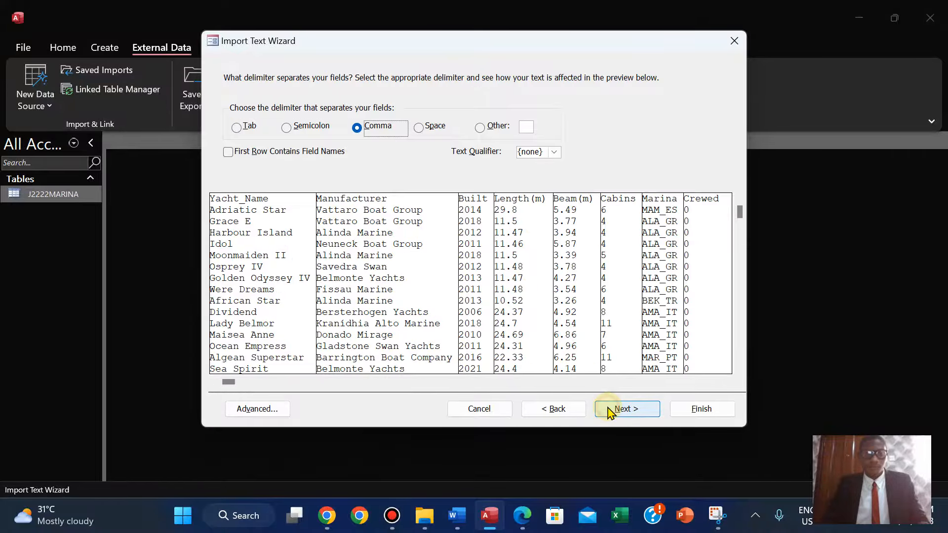
{"action": "left_click", "coordinate": [227, 152]}
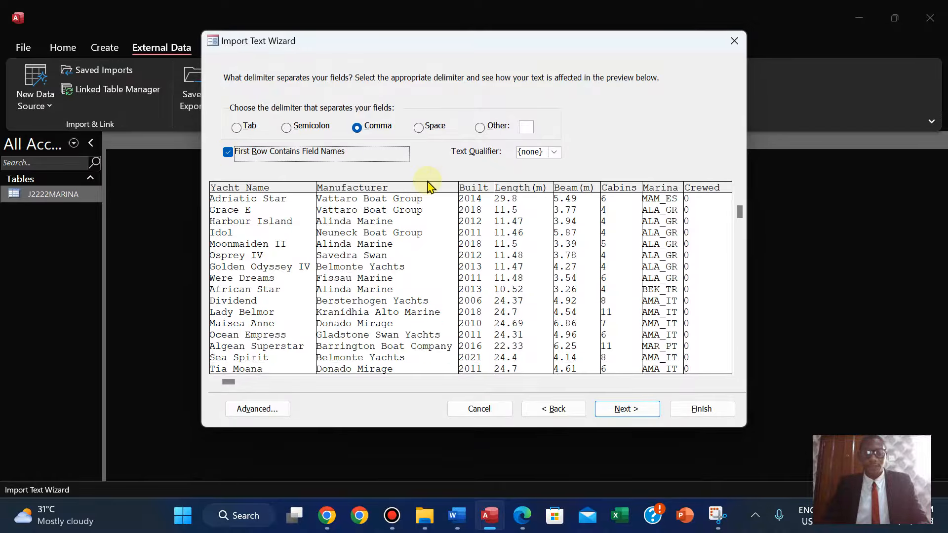
{"action": "left_click", "coordinate": [612, 409]}
{"action": "left_click", "coordinate": [617, 411]}
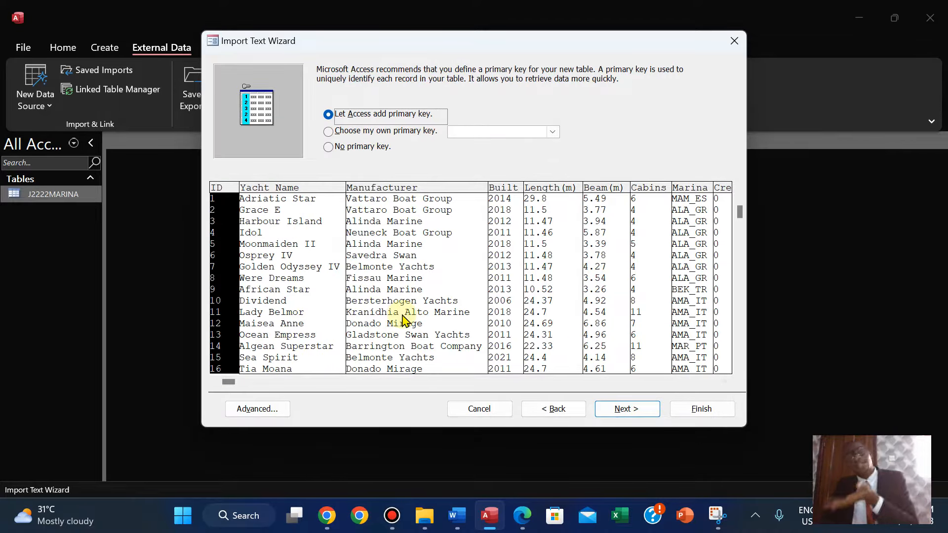
Compare the field data types in the advanced import specification with those required in the question paper.
{"action": "left_click", "coordinate": [269, 409]}
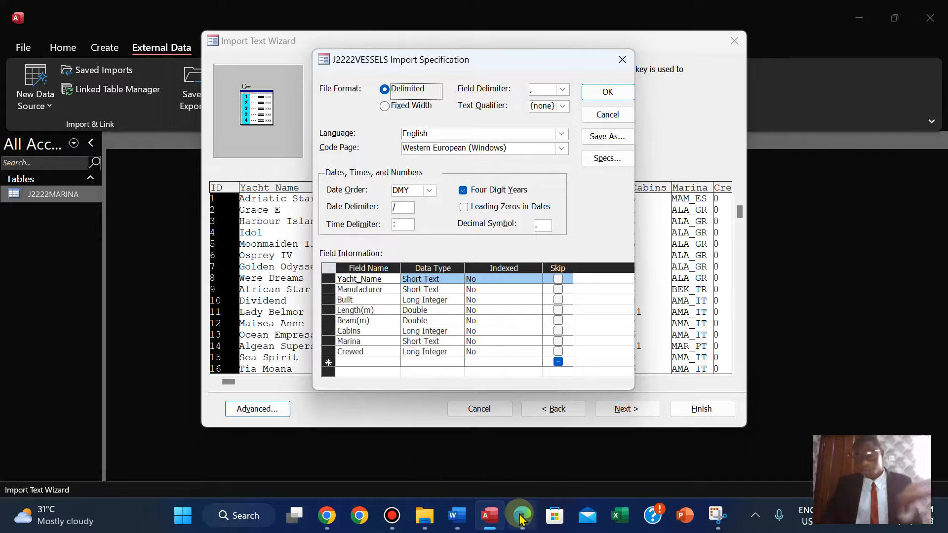
{"action": "mouse_move", "coordinate": [520, 516]}
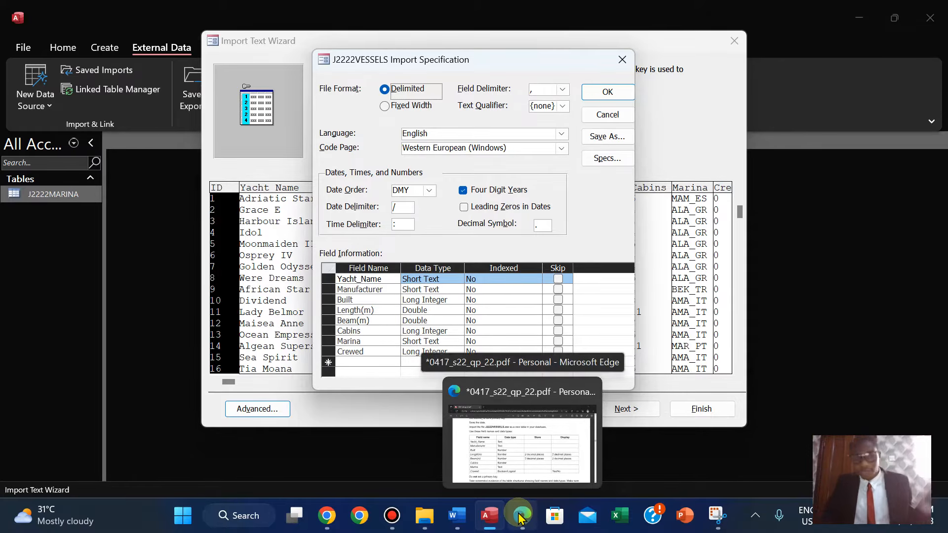
{"action": "left_click", "coordinate": [520, 517]}
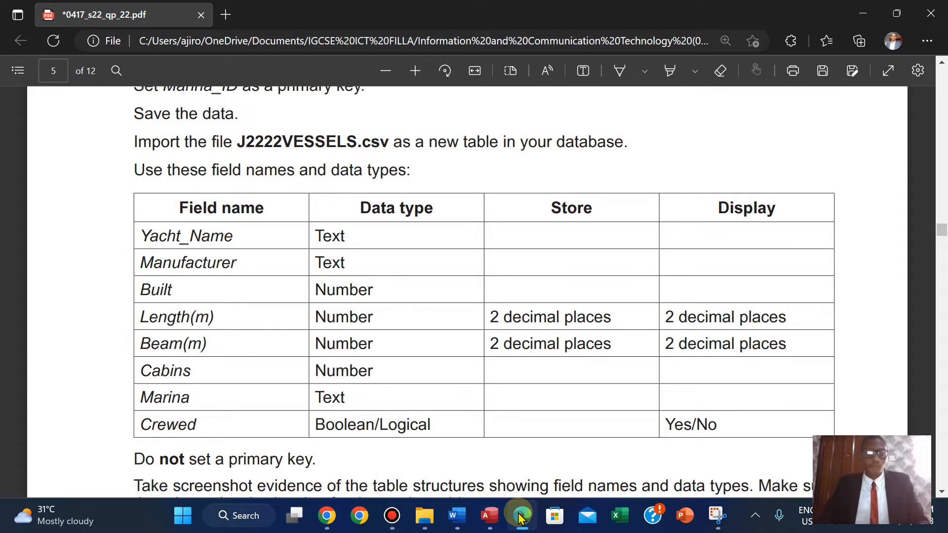
{"action": "left_click", "coordinate": [519, 517]}
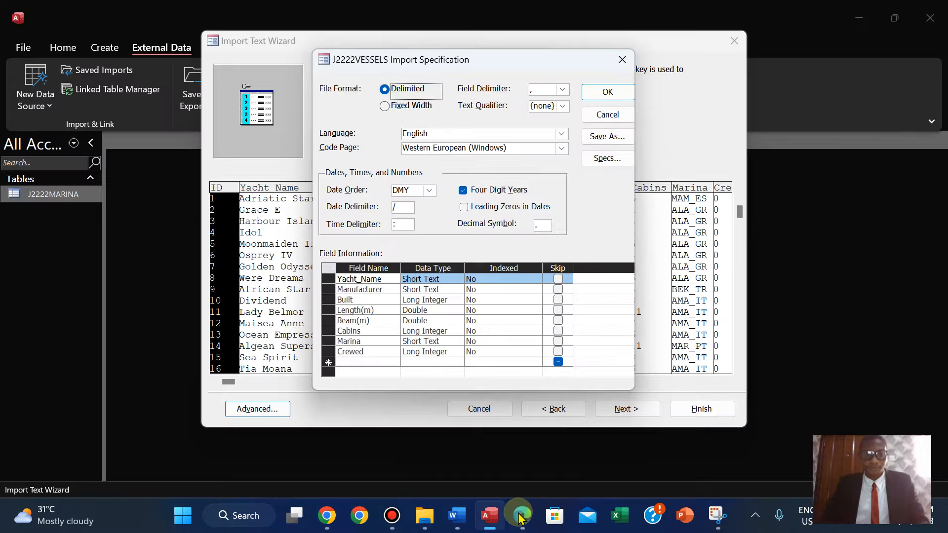
{"action": "left_click", "coordinate": [520, 517]}
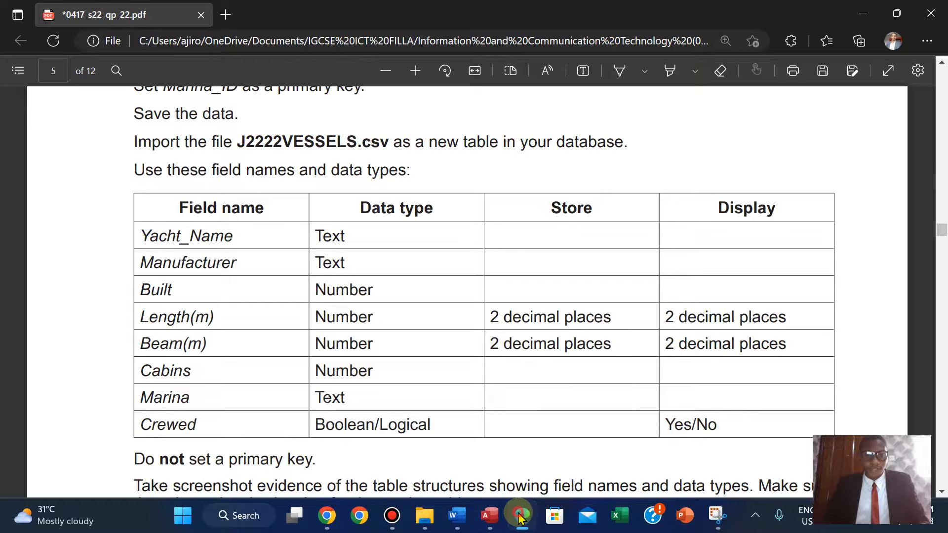
{"action": "left_click", "coordinate": [520, 517]}
{"action": "left_click", "coordinate": [519, 517]}
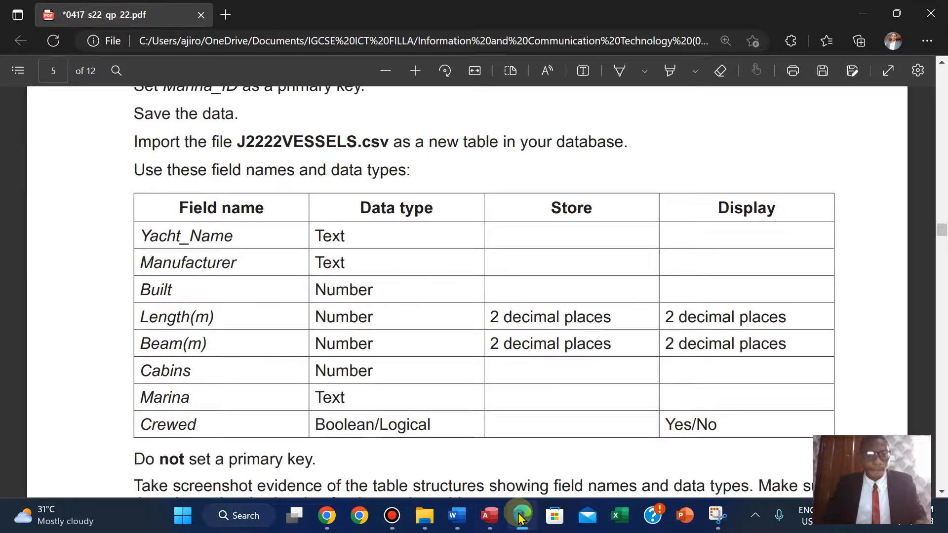
{"action": "left_click", "coordinate": [520, 517]}
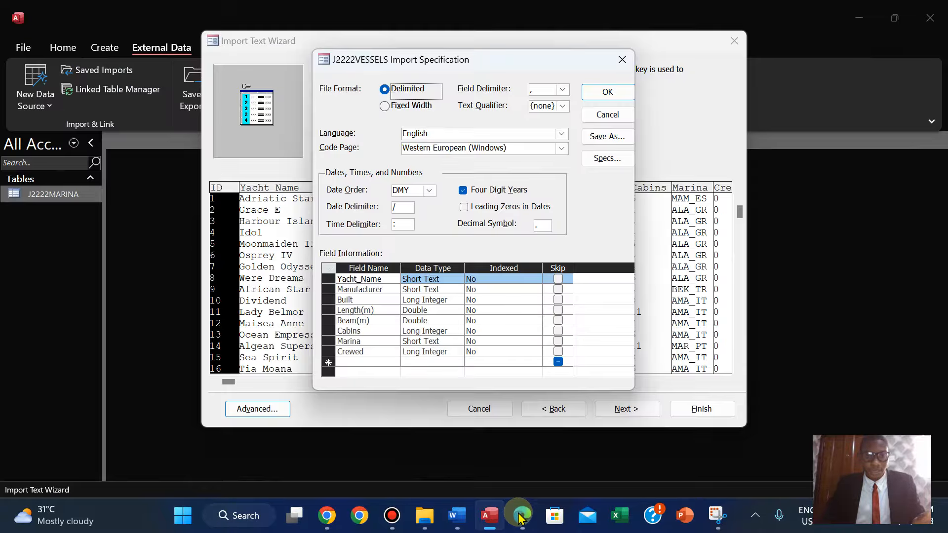
{"action": "left_click", "coordinate": [520, 516]}
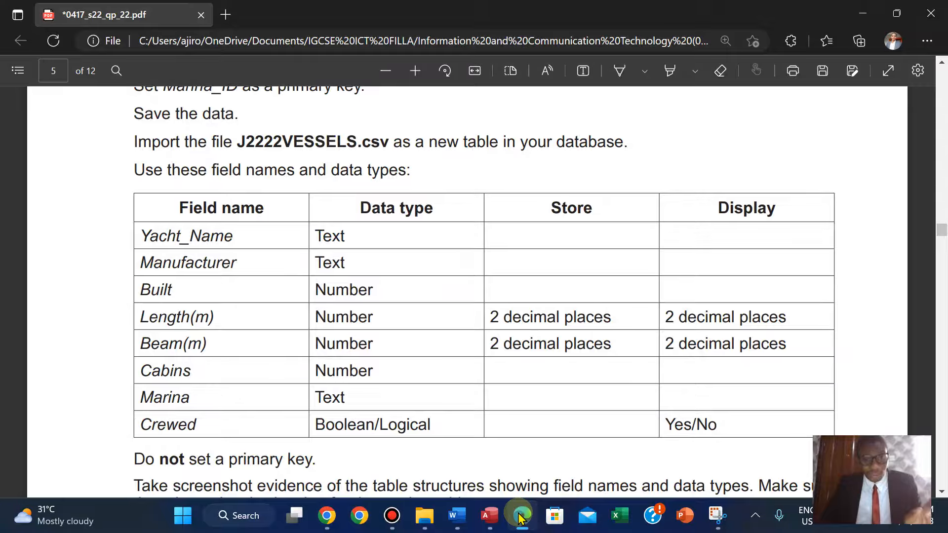
{"action": "left_click", "coordinate": [519, 517]}
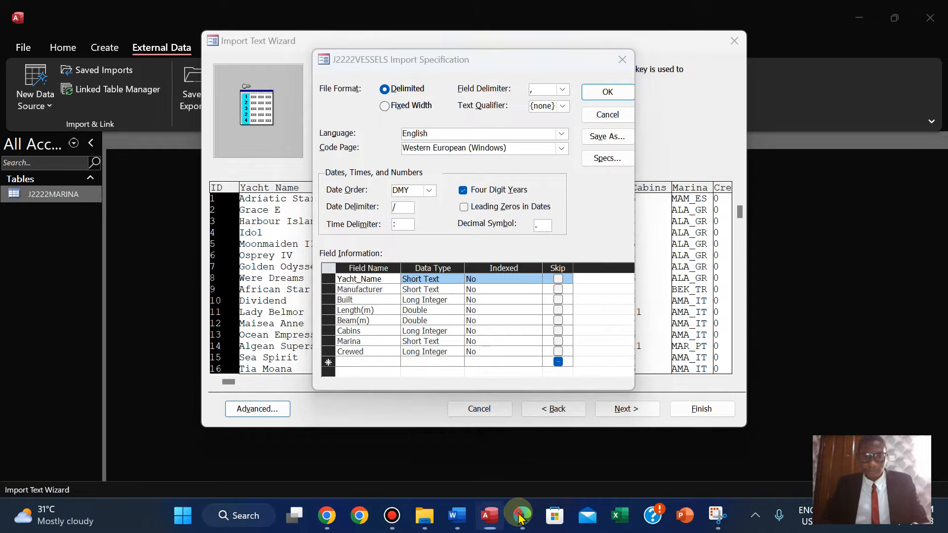
{"action": "left_click", "coordinate": [520, 517]}
{"action": "left_click", "coordinate": [520, 517]}
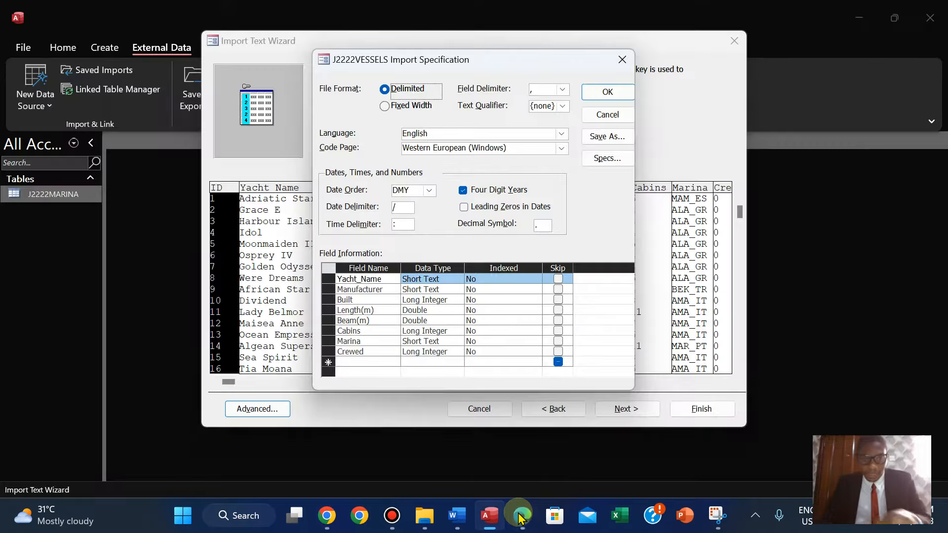
{"action": "left_click", "coordinate": [520, 517]}
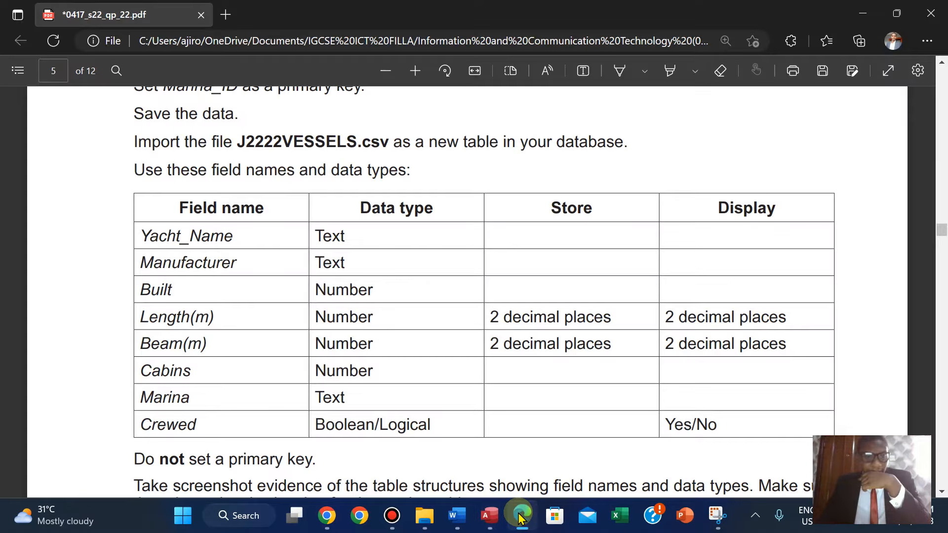
{"action": "left_click", "coordinate": [519, 517]}
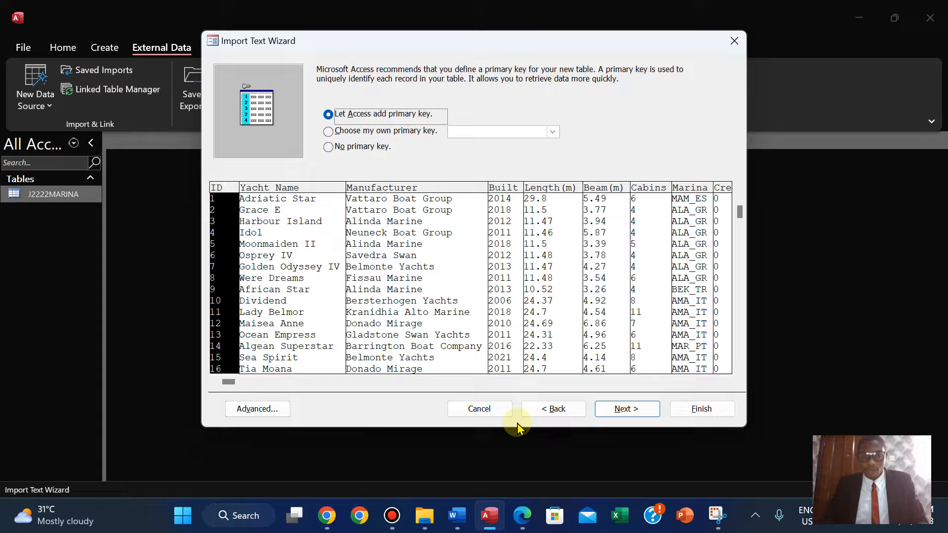
{"action": "left_click", "coordinate": [521, 516]}
{"action": "scroll", "coordinate": [474, 291], "scroll_direction": "down", "scroll_amount": 2}
{"action": "scroll", "coordinate": [474, 291], "scroll_direction": "up", "scroll_amount": 1}
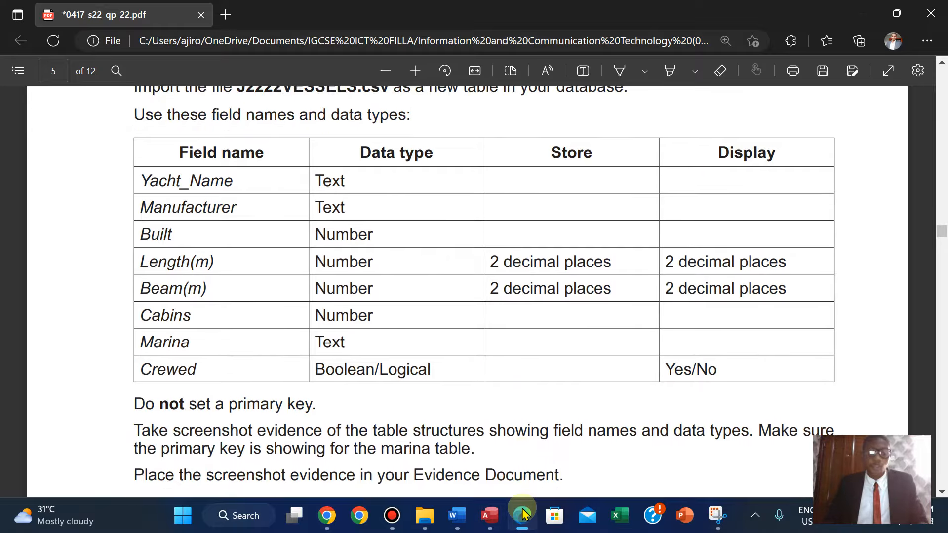
Finish the import with no primary key and open the new J2222VESSELS table.
{"action": "left_click", "coordinate": [490, 517]}
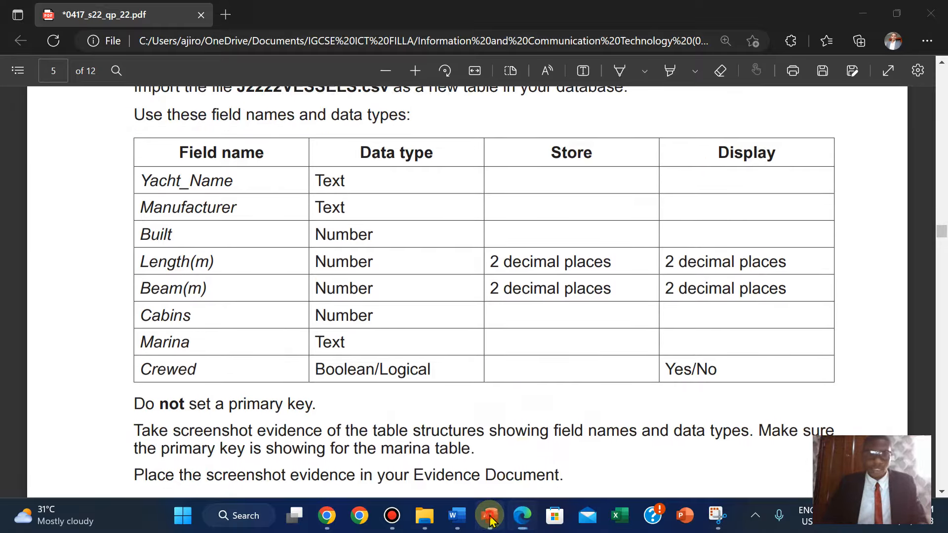
{"action": "key", "text": "Return"}
{"action": "key", "text": "Return"}
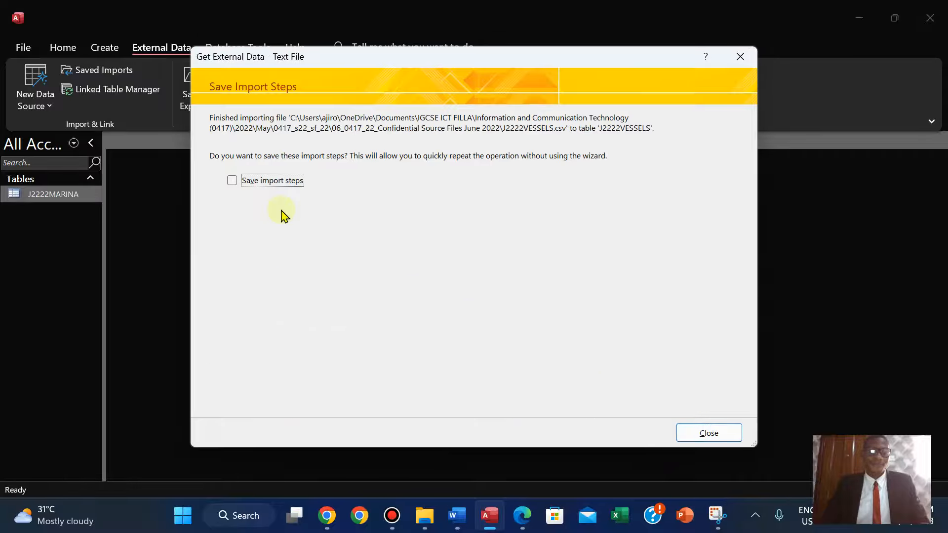
{"action": "left_click", "coordinate": [708, 434]}
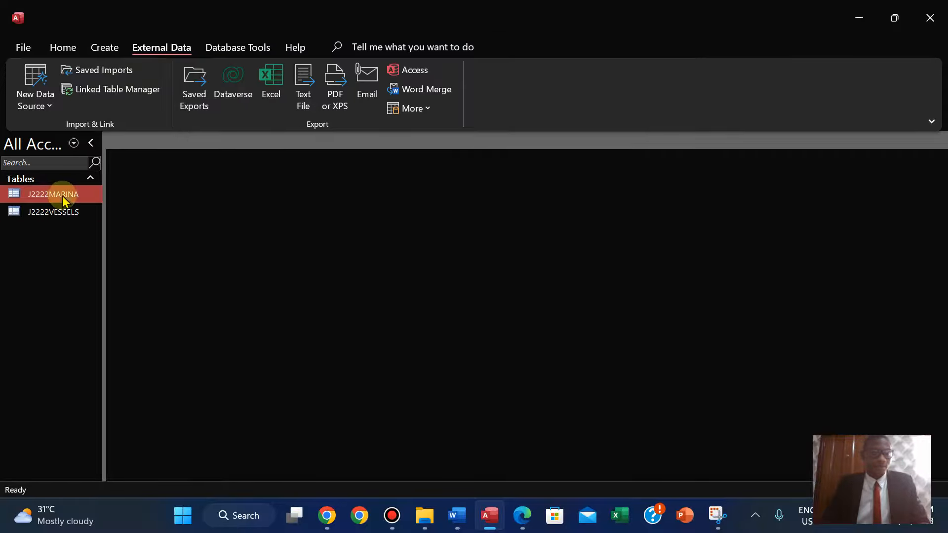
{"action": "double_click", "coordinate": [51, 212]}
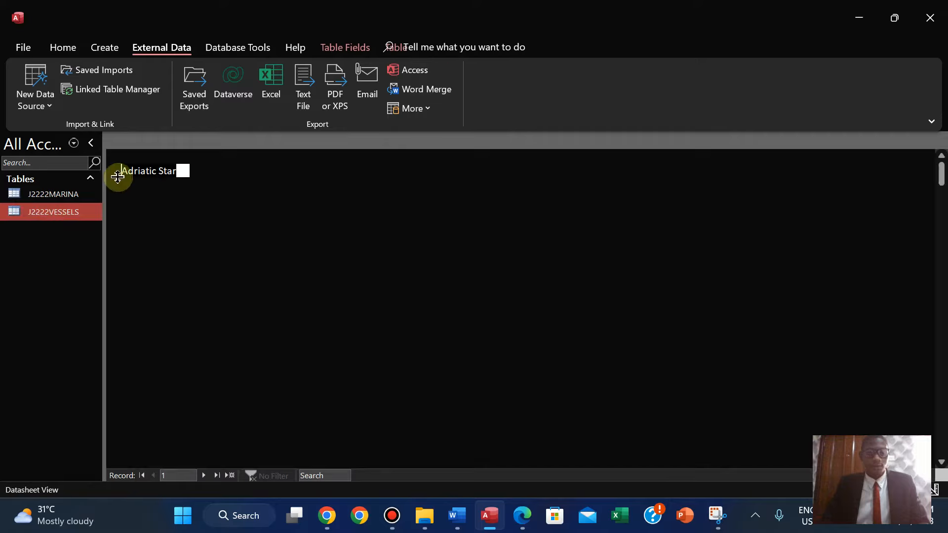
{"action": "double_click", "coordinate": [191, 153]}
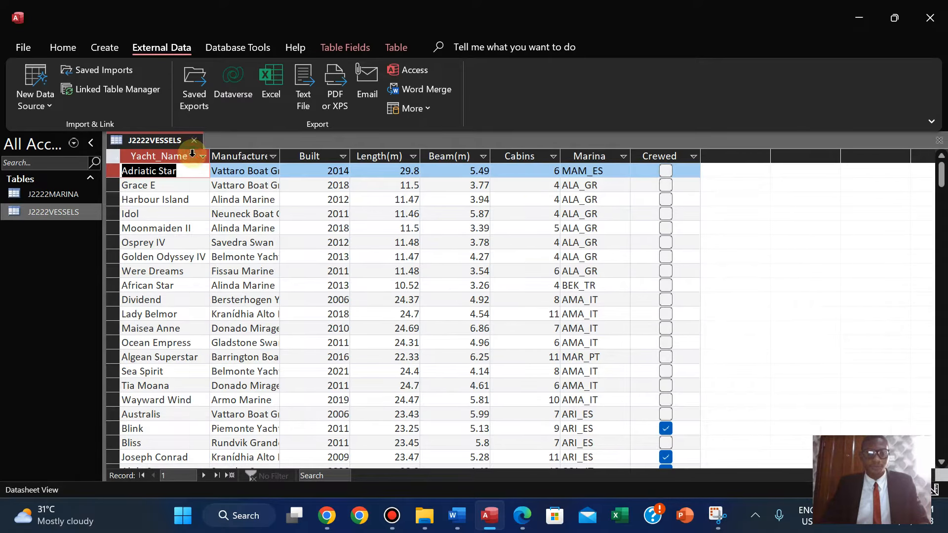
Autofit the widths of all columns in the J2222VESSELS datasheet.
{"action": "double_click", "coordinate": [280, 153]}
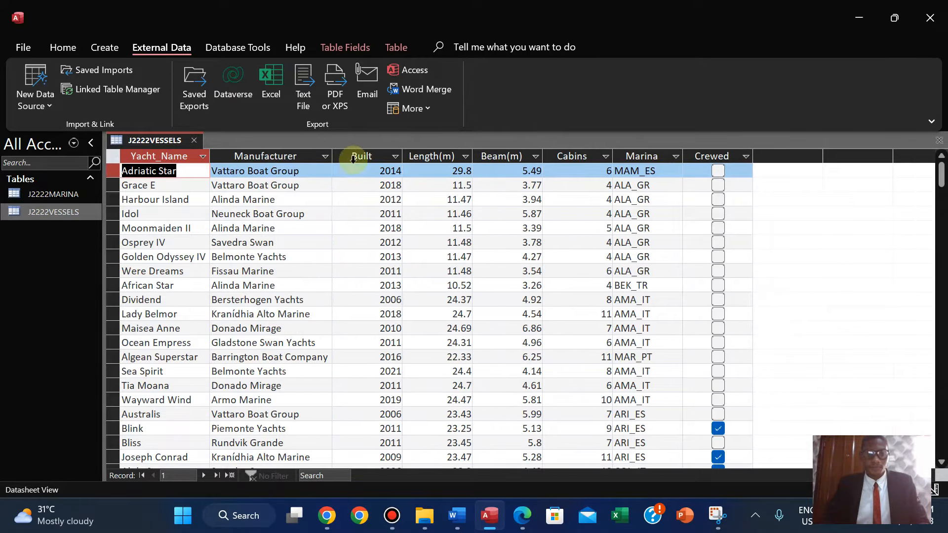
{"action": "double_click", "coordinate": [402, 156]}
{"action": "double_click", "coordinate": [439, 156]}
{"action": "double_click", "coordinate": [503, 156]}
{"action": "double_click", "coordinate": [562, 156]}
{"action": "double_click", "coordinate": [610, 156]}
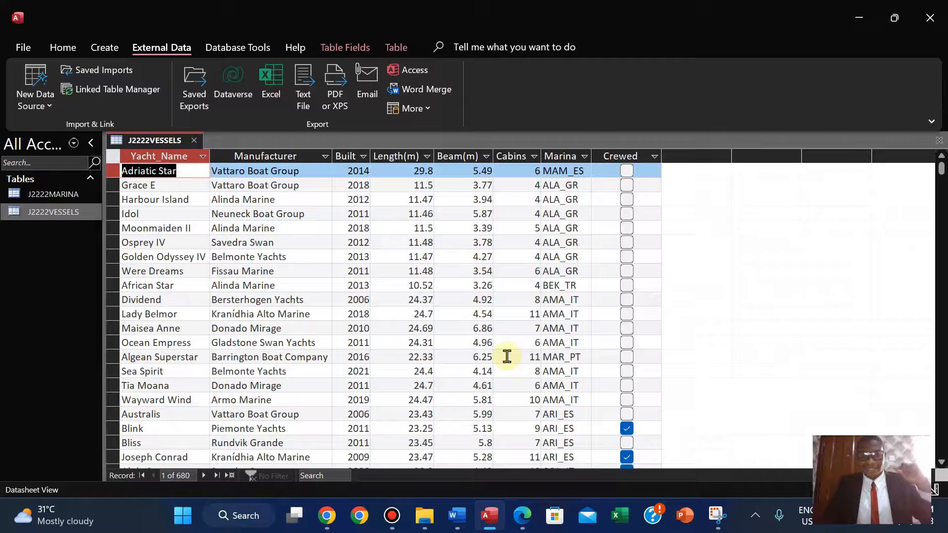
Check the field requirements in the question paper and switch the J2222VESSELS table to Design View.
{"action": "left_click", "coordinate": [522, 515]}
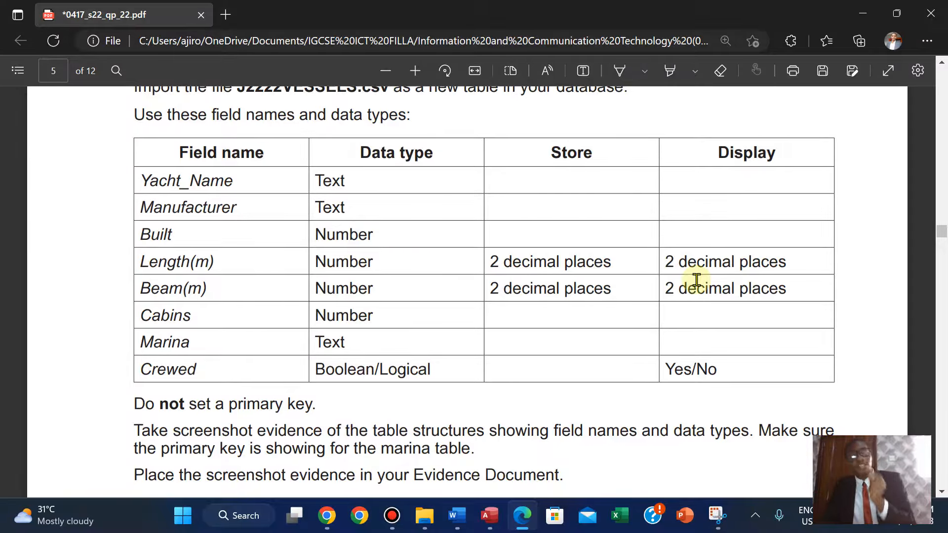
{"action": "left_click", "coordinate": [490, 515]}
{"action": "right_click", "coordinate": [145, 141]}
{"action": "left_click", "coordinate": [75, 109]}
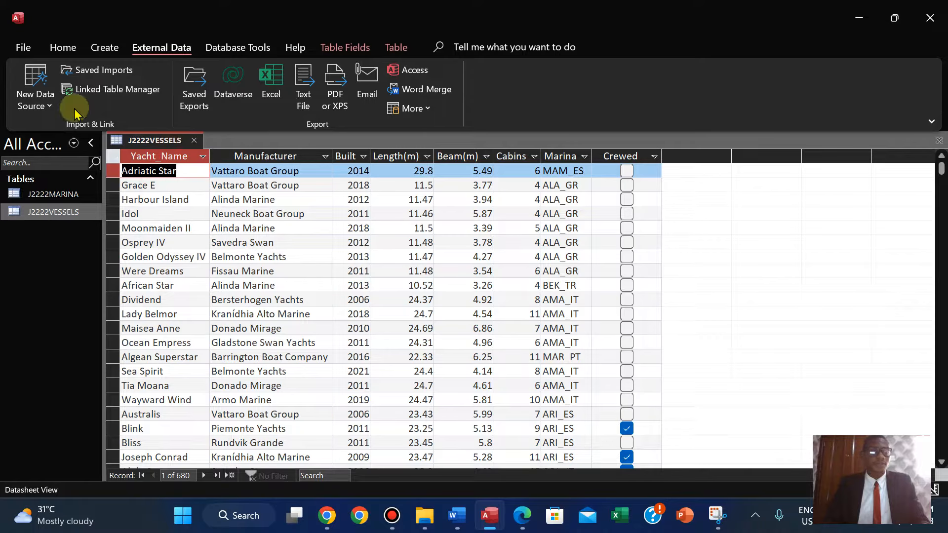
{"action": "left_click", "coordinate": [58, 54]}
{"action": "left_click", "coordinate": [70, 95]}
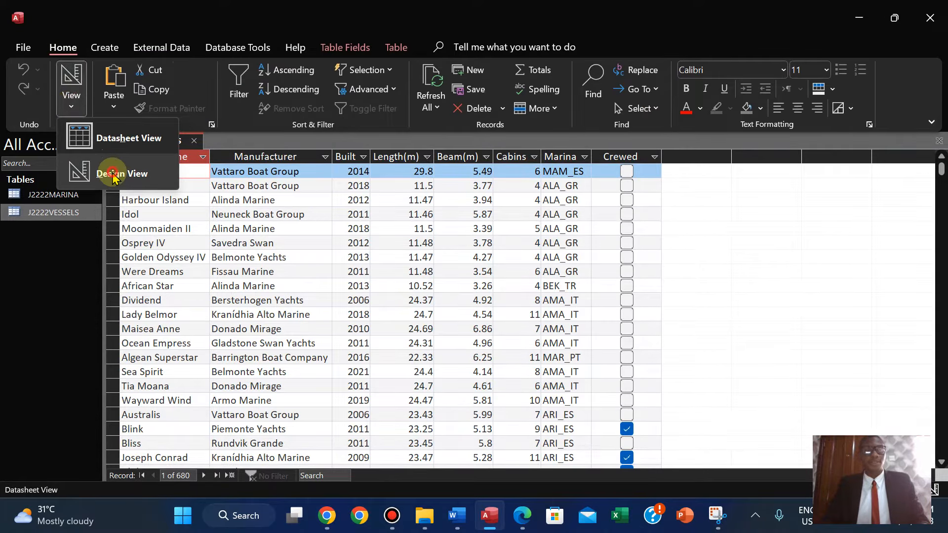
{"action": "left_click", "coordinate": [113, 173]}
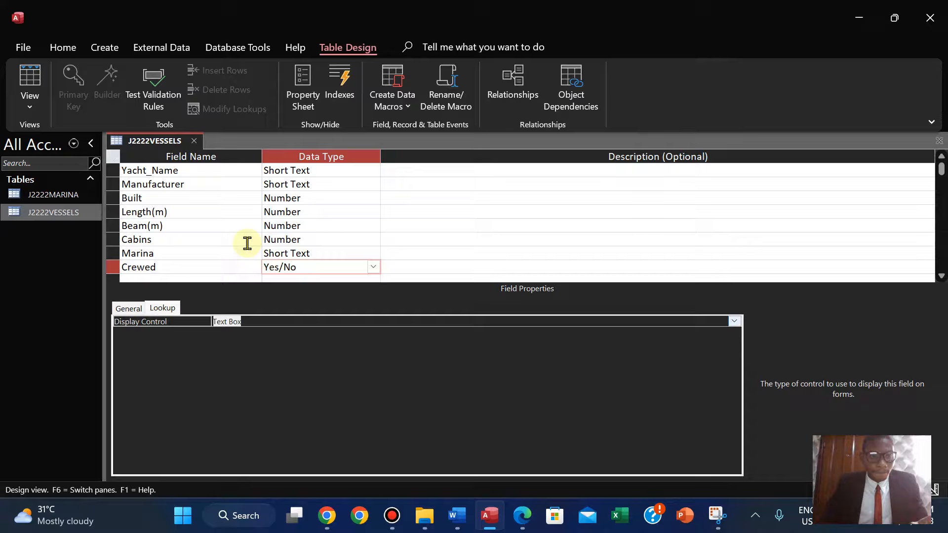
Set the Length(m) field's format to Standard with 2 decimal places.
{"action": "left_click", "coordinate": [312, 216]}
{"action": "left_click", "coordinate": [128, 308]}
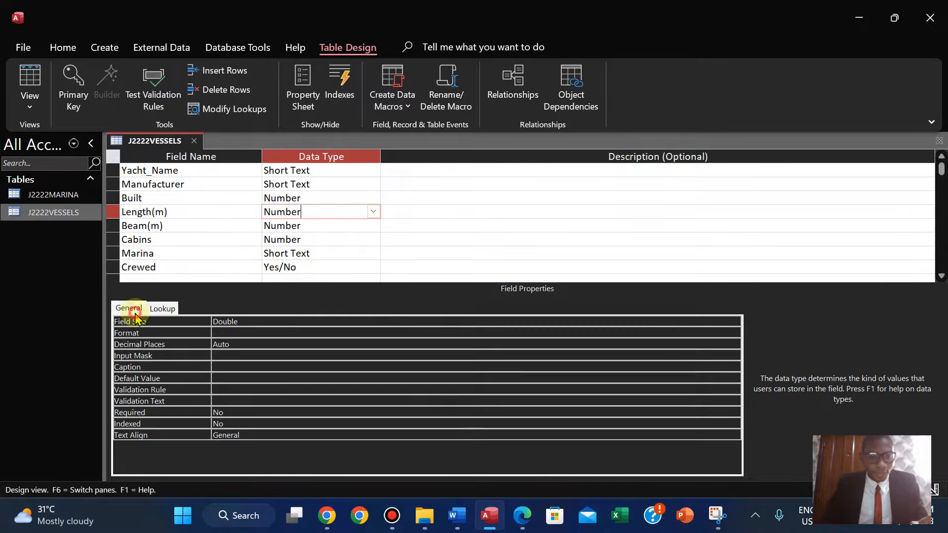
{"action": "left_click", "coordinate": [221, 343]}
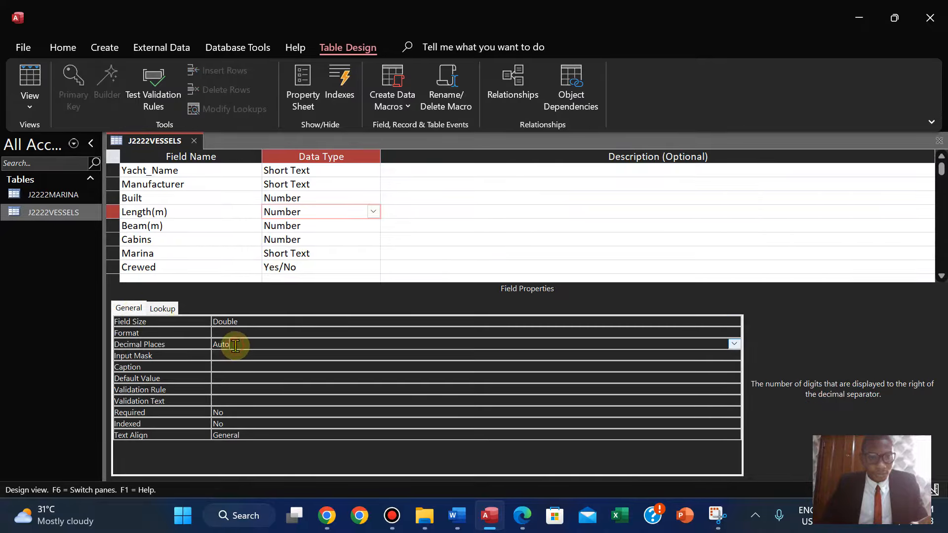
{"action": "left_click", "coordinate": [221, 334]}
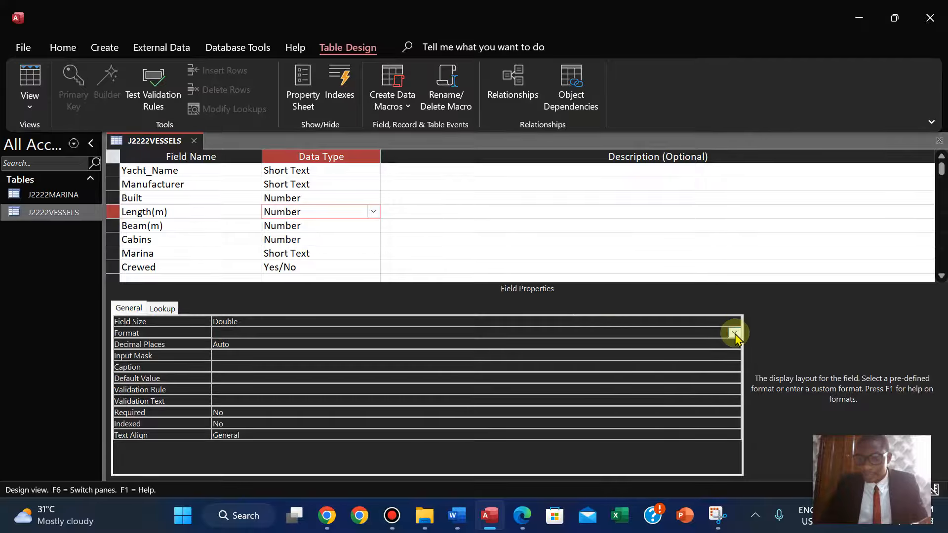
{"action": "left_click", "coordinate": [734, 334]}
{"action": "left_click", "coordinate": [519, 389]}
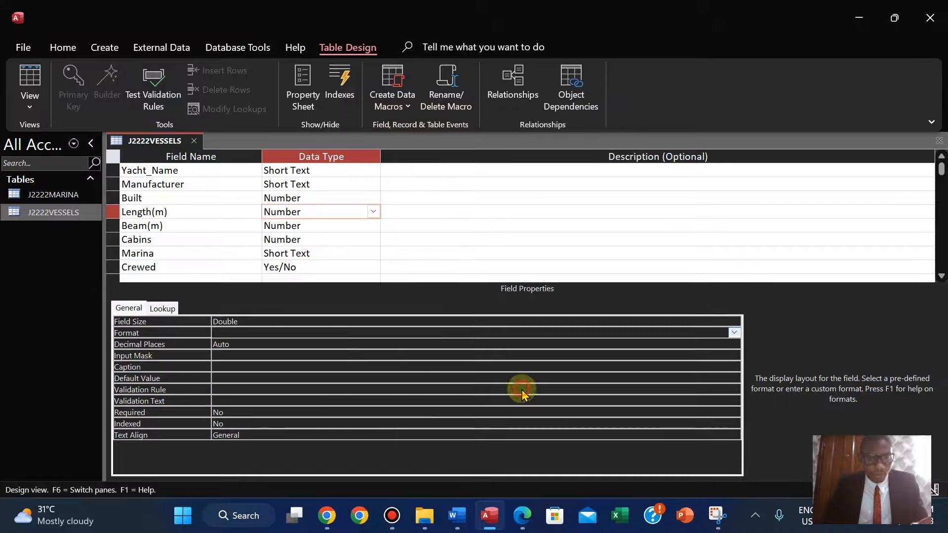
{"action": "left_click", "coordinate": [336, 345]}
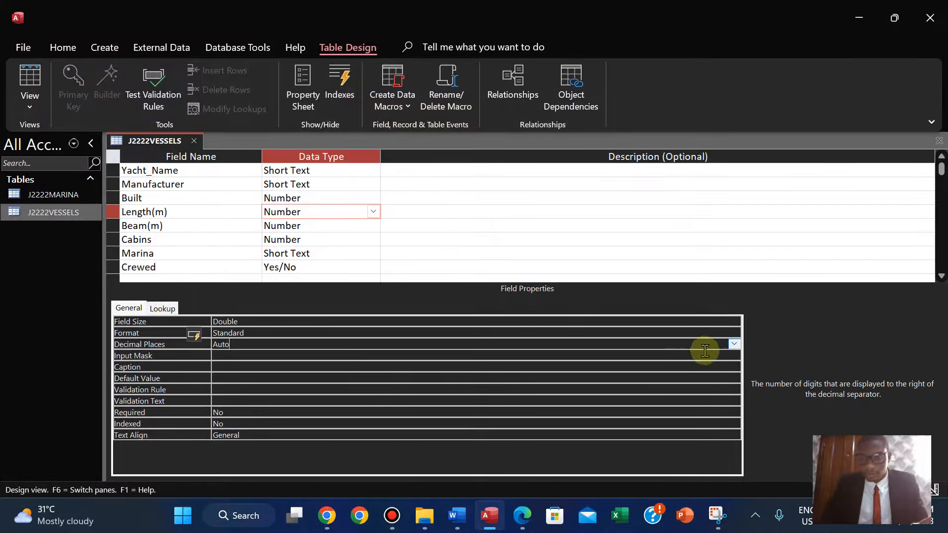
{"action": "left_click", "coordinate": [734, 346]}
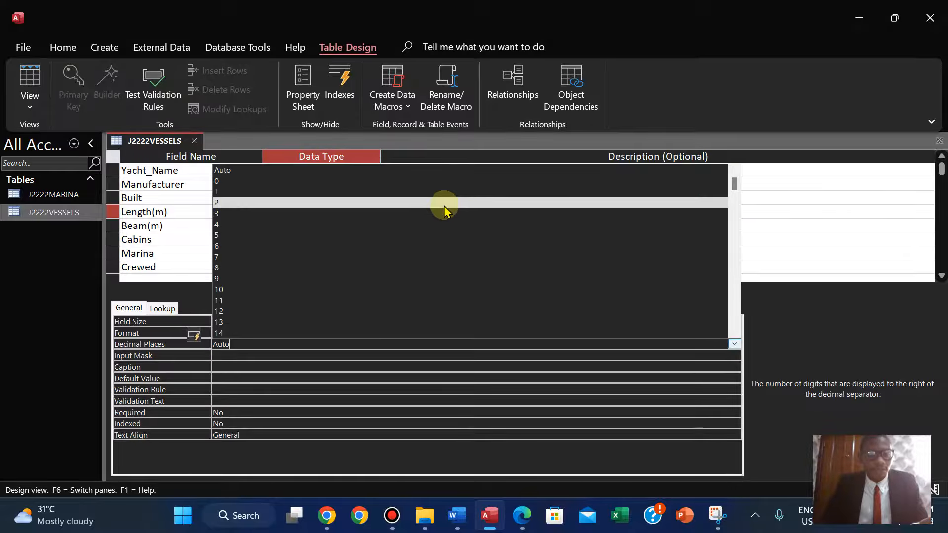
{"action": "left_click", "coordinate": [444, 203]}
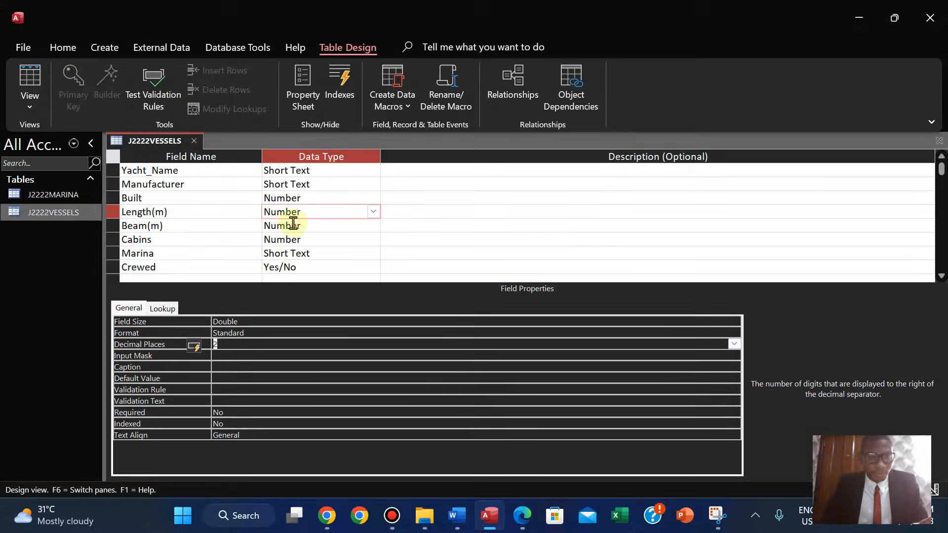
Set the Beam(m) field's format to Standard and attempt to set its decimal places to 2.
{"action": "left_click", "coordinate": [293, 223]}
{"action": "left_click", "coordinate": [229, 334]}
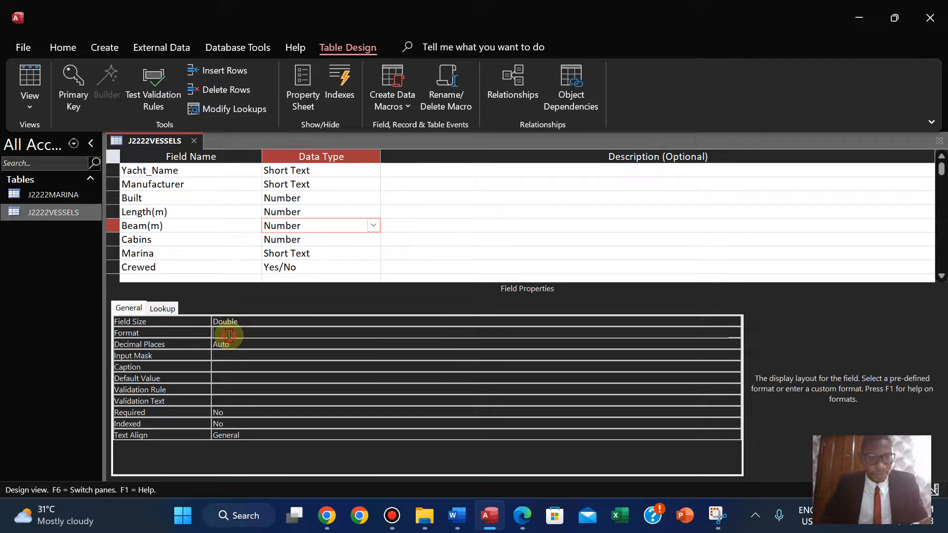
{"action": "left_click", "coordinate": [734, 333]}
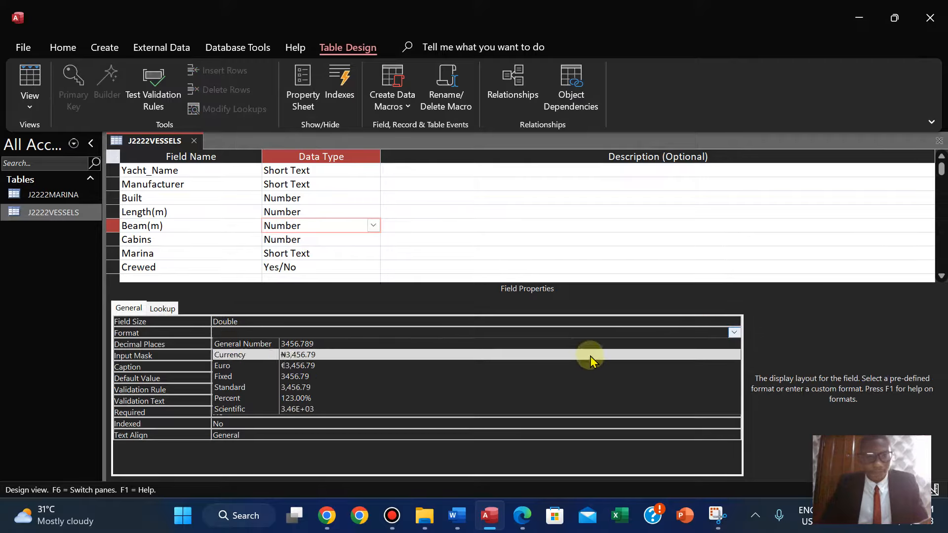
{"action": "left_click", "coordinate": [554, 388]}
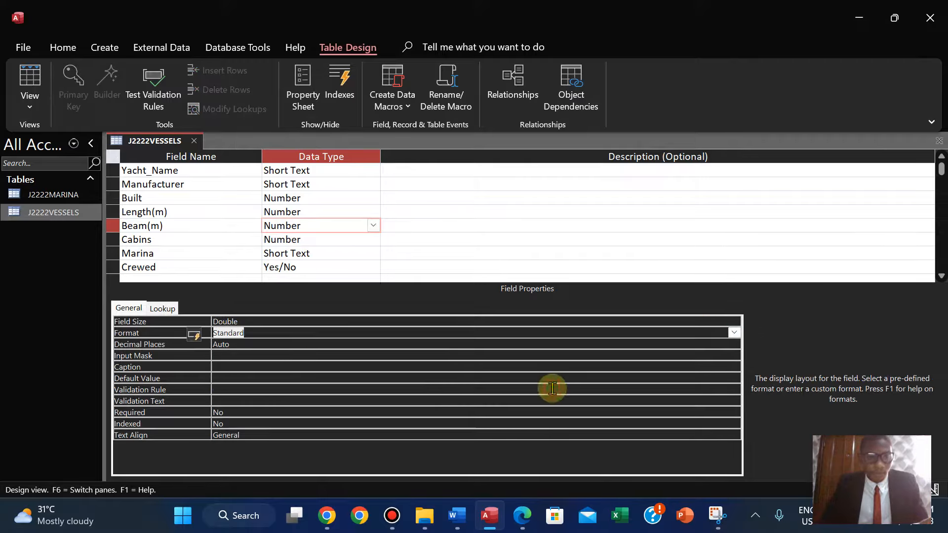
{"action": "left_click", "coordinate": [286, 345]}
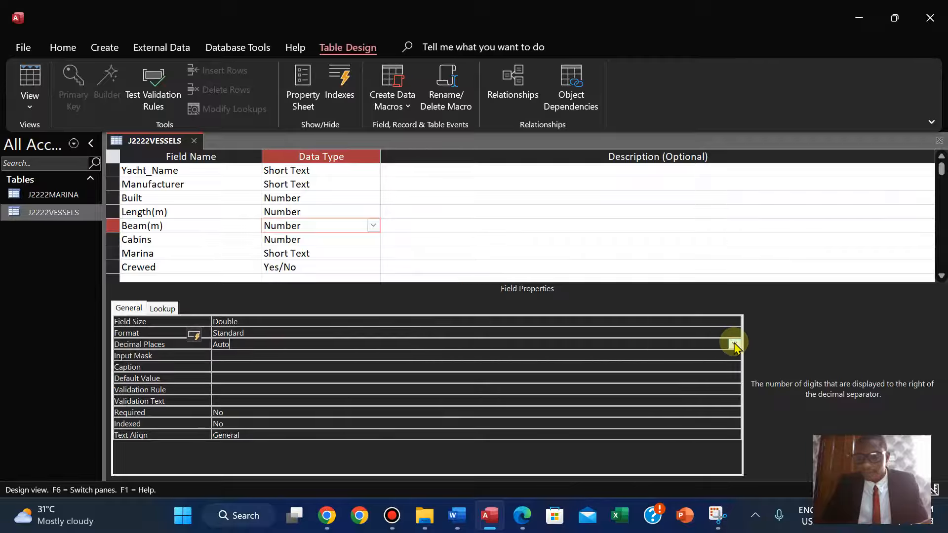
{"action": "left_click", "coordinate": [734, 343]}
{"action": "left_click", "coordinate": [436, 201]}
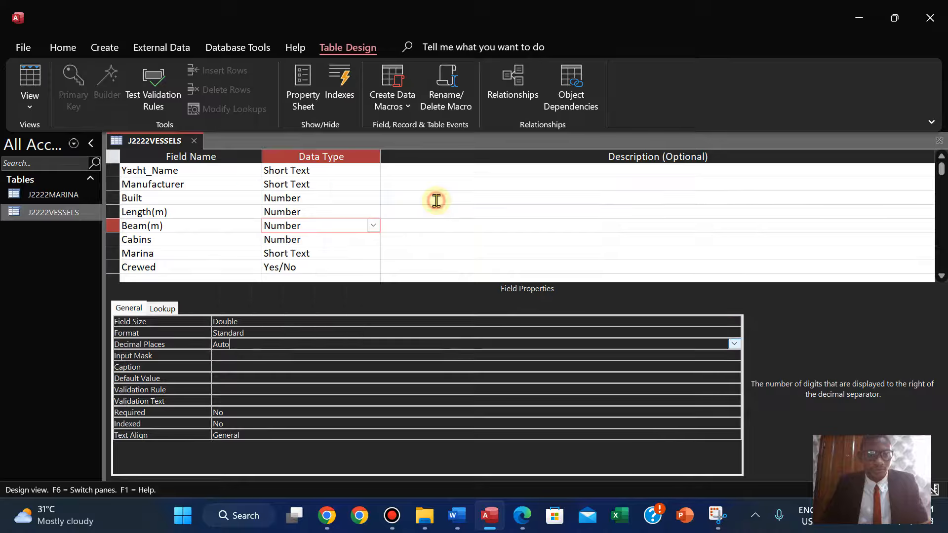
{"action": "left_click", "coordinate": [415, 254]}
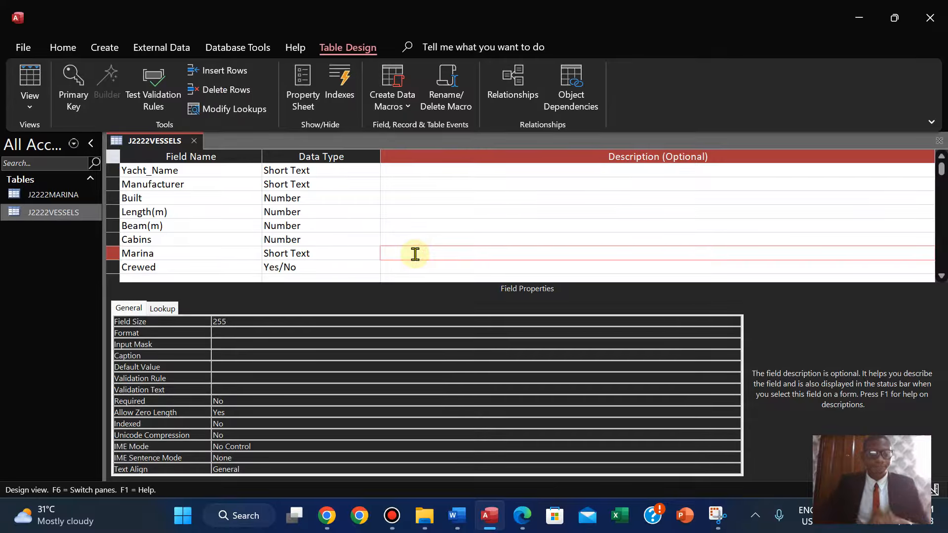
Save the table design and switch back to Datasheet View.
{"action": "left_click", "coordinate": [28, 103]}
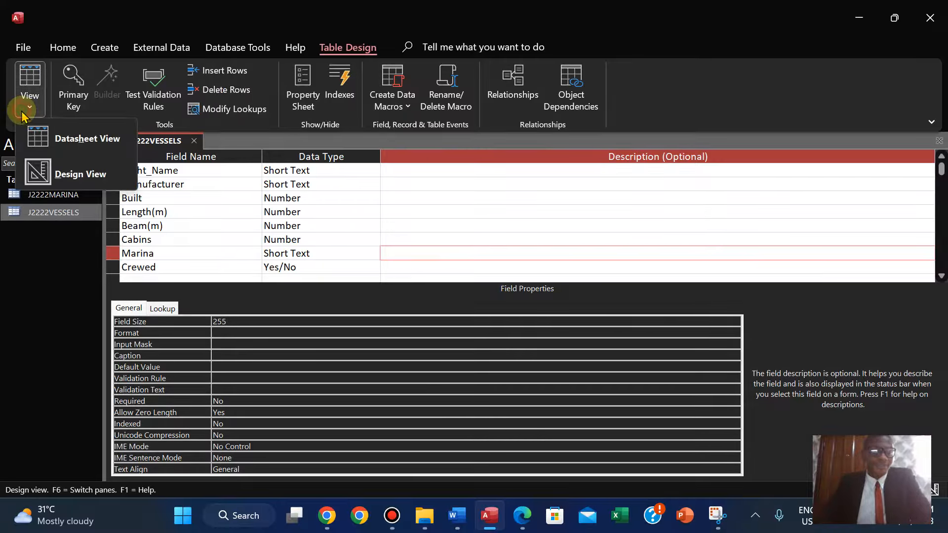
{"action": "left_click", "coordinate": [56, 143]}
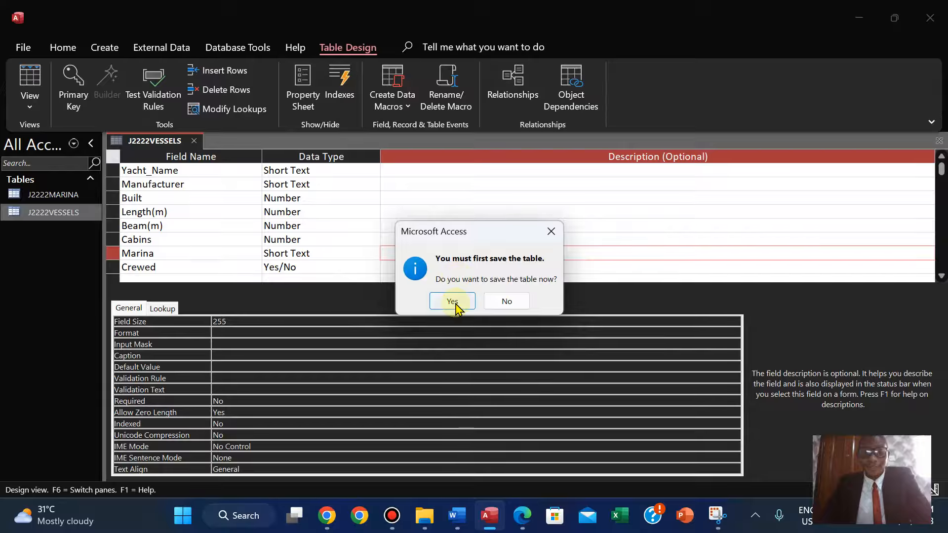
{"action": "left_click", "coordinate": [451, 301]}
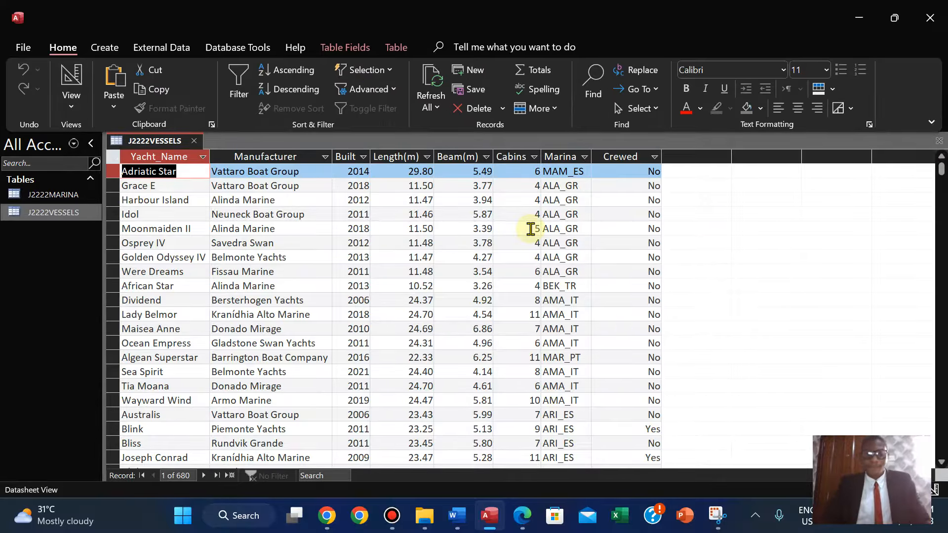
Review the vessels table requirements and the evidence instructions in the question paper.
{"action": "left_click", "coordinate": [520, 523]}
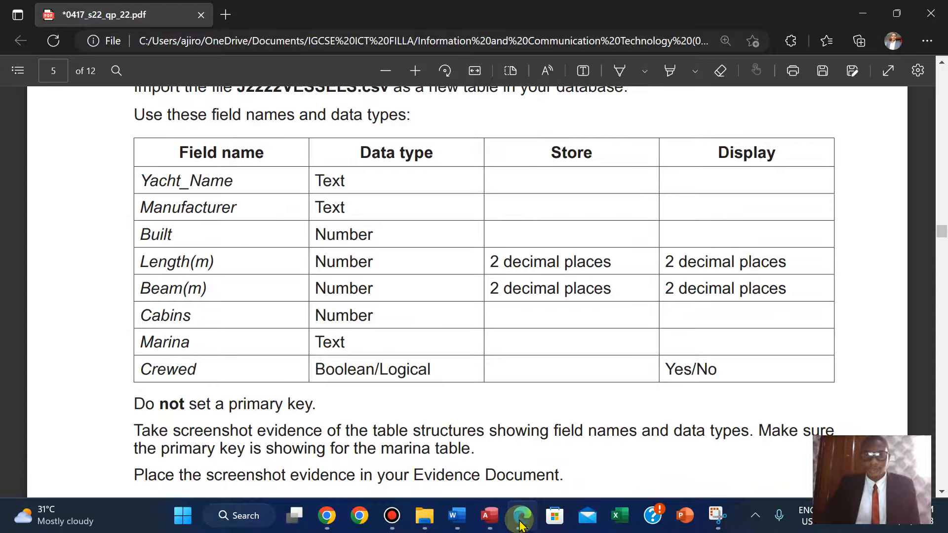
{"action": "left_click", "coordinate": [521, 524]}
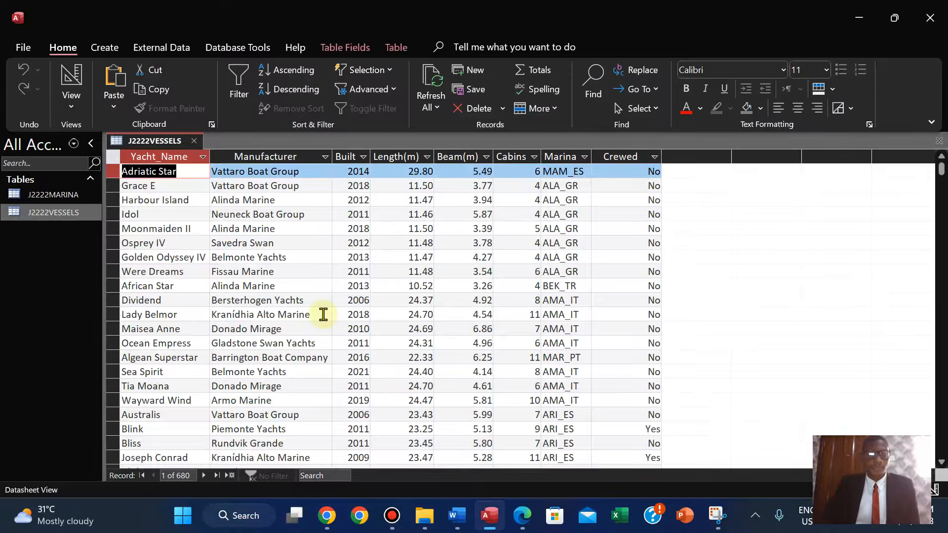
{"action": "left_click", "coordinate": [523, 522]}
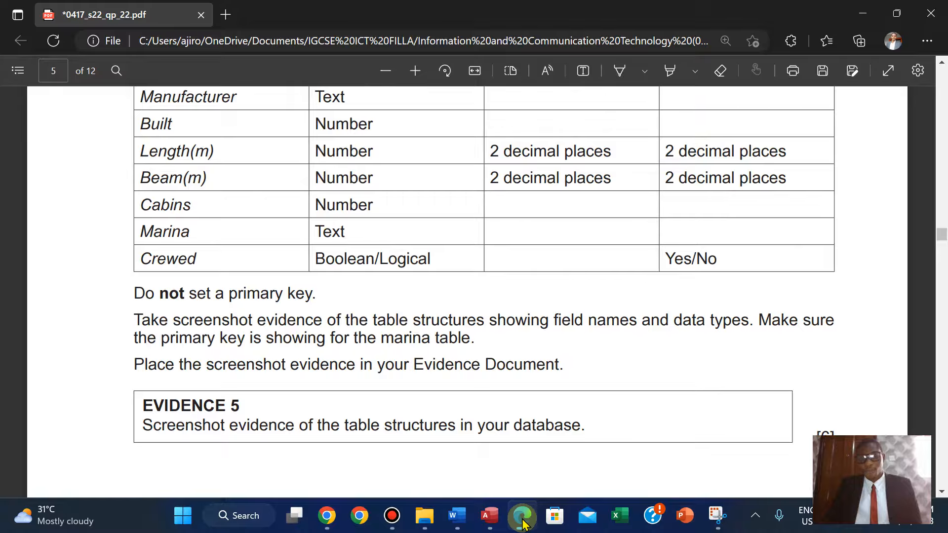
{"action": "key", "text": "Up"}
{"action": "key", "text": "Up"}
{"action": "key", "text": "Up"}
{"action": "key", "text": "Up"}
{"action": "key", "text": "Up"}
{"action": "key", "text": "Up"}
{"action": "key", "text": "Up"}
{"action": "key", "text": "Up"}
{"action": "key", "text": "Up"}
{"action": "key", "text": "Up"}
{"action": "key", "text": "Up"}
{"action": "key", "text": "Up"}
{"action": "key", "text": "Up"}
{"action": "key", "text": "Up"}
{"action": "key", "text": "Up"}
{"action": "key", "text": "Up"}
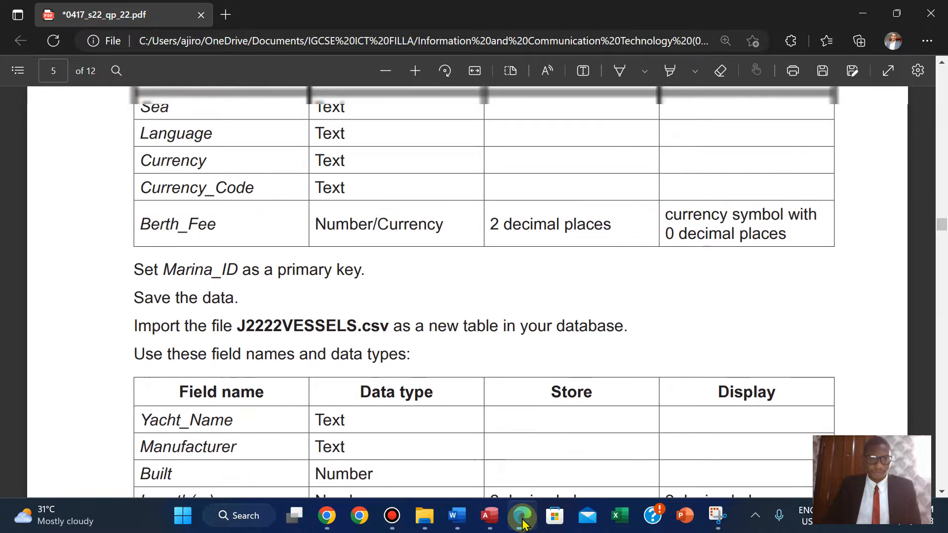
{"action": "key", "text": "Down"}
{"action": "key", "text": "Down"}
{"action": "key", "text": "Down"}
{"action": "key", "text": "Down"}
{"action": "key", "text": "Down"}
{"action": "key", "text": "Down"}
{"action": "key", "text": "Down"}
{"action": "key", "text": "Down"}
{"action": "key", "text": "Down"}
{"action": "key", "text": "Down"}
{"action": "key", "text": "Down"}
{"action": "key", "text": "Down"}
{"action": "key", "text": "Down"}
{"action": "key", "text": "Down"}
{"action": "key", "text": "Down"}
{"action": "key", "text": "Down"}
{"action": "key", "text": "Down"}
{"action": "key", "text": "Down"}
{"action": "key", "text": "Down"}
{"action": "key", "text": "Down"}
{"action": "key", "text": "Up"}
{"action": "key", "text": "Up"}
{"action": "key", "text": "Up"}
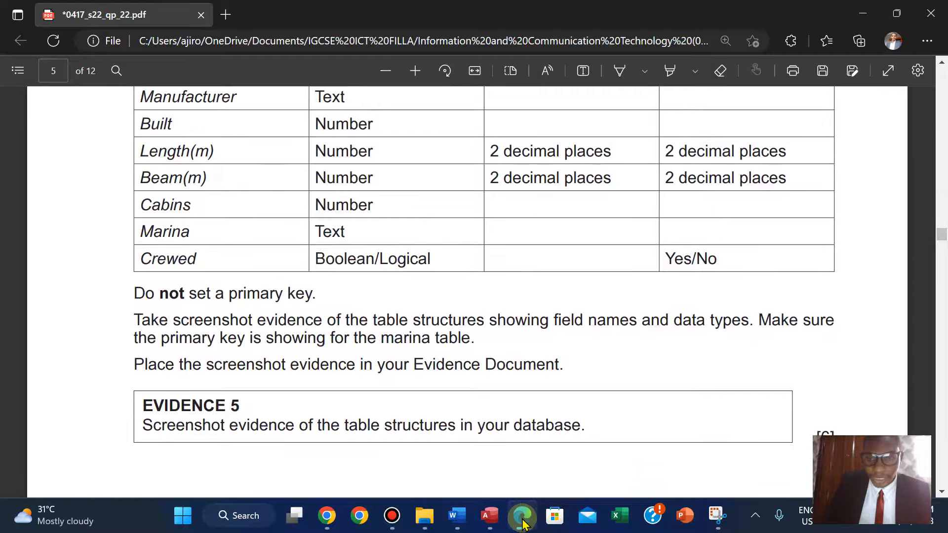
{"action": "key", "text": "Down"}
{"action": "key", "text": "Down"}
{"action": "key", "text": "Down"}
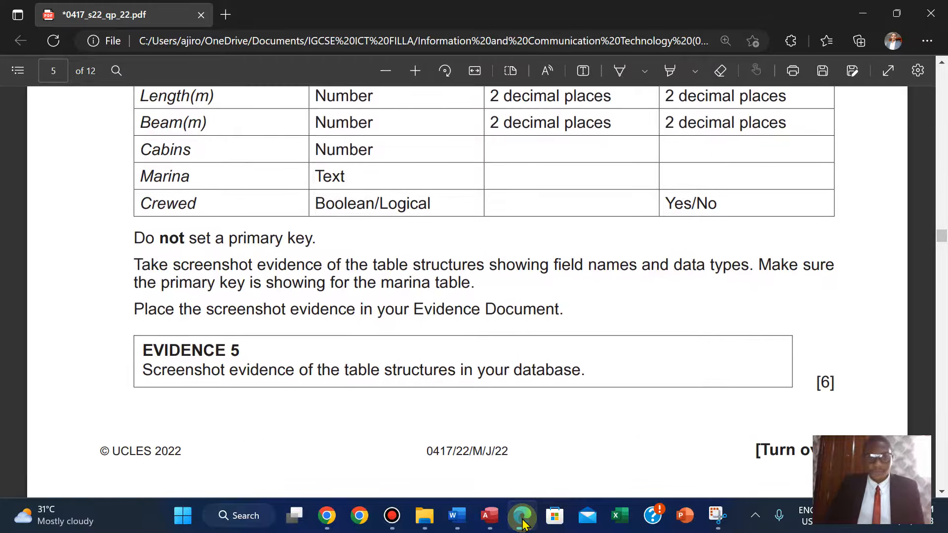
{"action": "key", "text": "Up"}
{"action": "key", "text": "Up"}
{"action": "key", "text": "Up"}
{"action": "key", "text": "Down"}
{"action": "key", "text": "Down"}
{"action": "key", "text": "Down"}
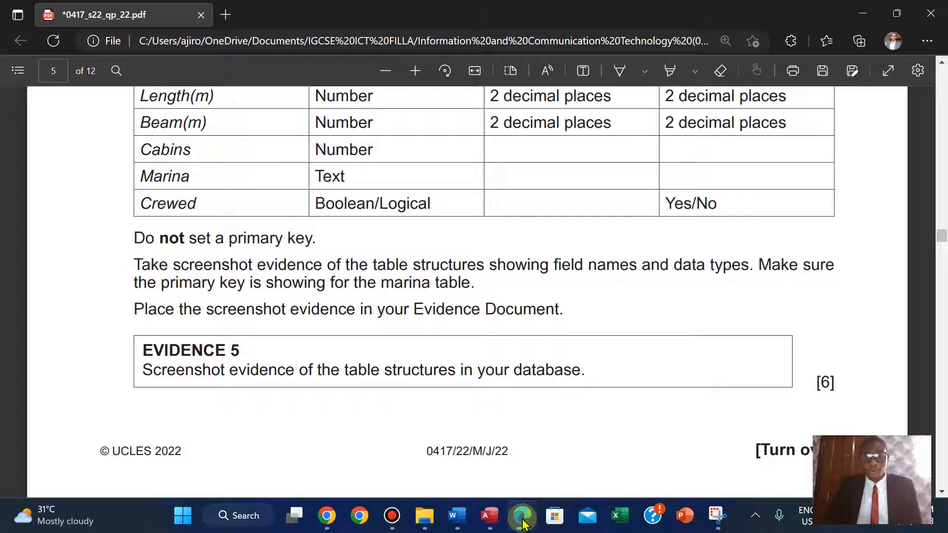
Reopen J2222VESSELS in Design View and collapse the ribbon to show tabs only.
{"action": "left_click", "coordinate": [492, 523]}
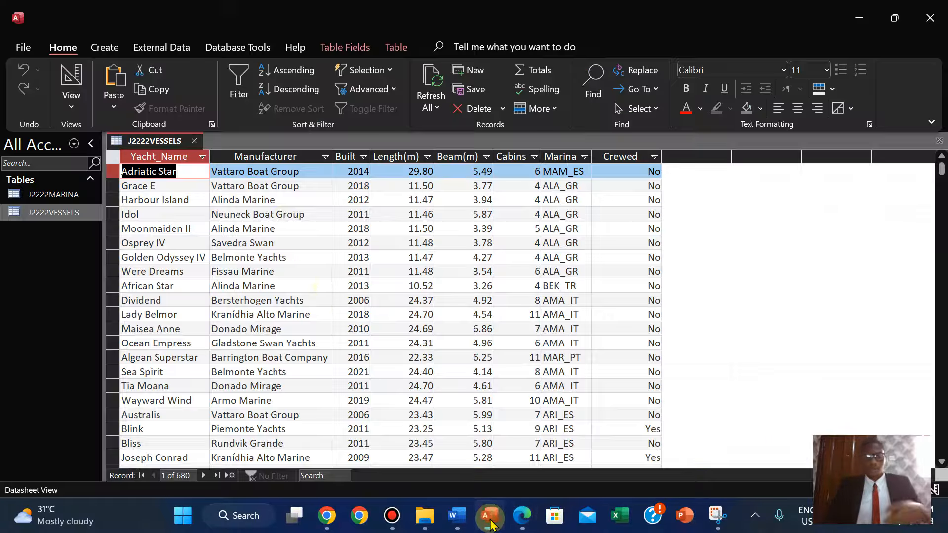
{"action": "right_click", "coordinate": [153, 142]}
{"action": "left_click", "coordinate": [189, 216]}
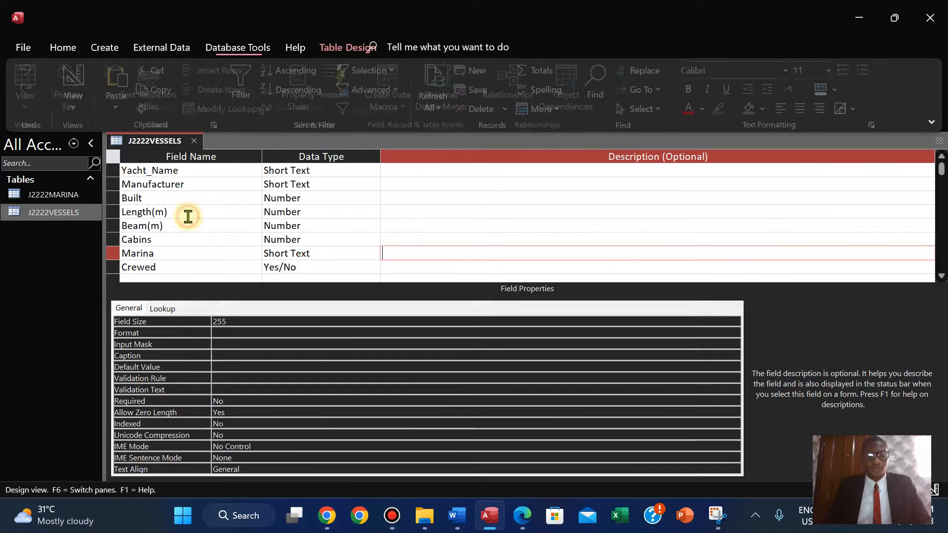
{"action": "left_click", "coordinate": [931, 122]}
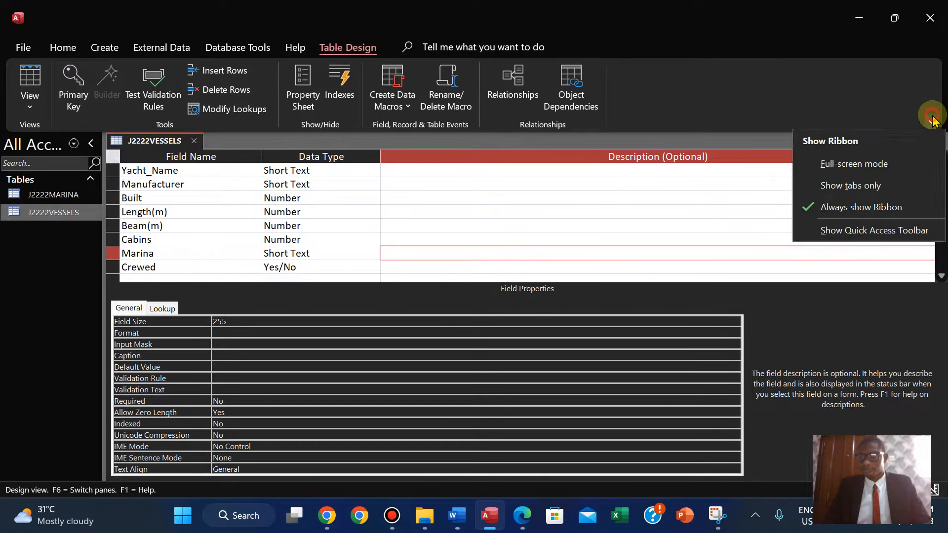
{"action": "left_click", "coordinate": [855, 186]}
Snip a screenshot of the J2222VESSELS field names and data types.
{"action": "key", "text": "super+shift+s"}
{"action": "left_click_drag", "start_coordinate": [103, 58], "coordinate": [378, 215]}
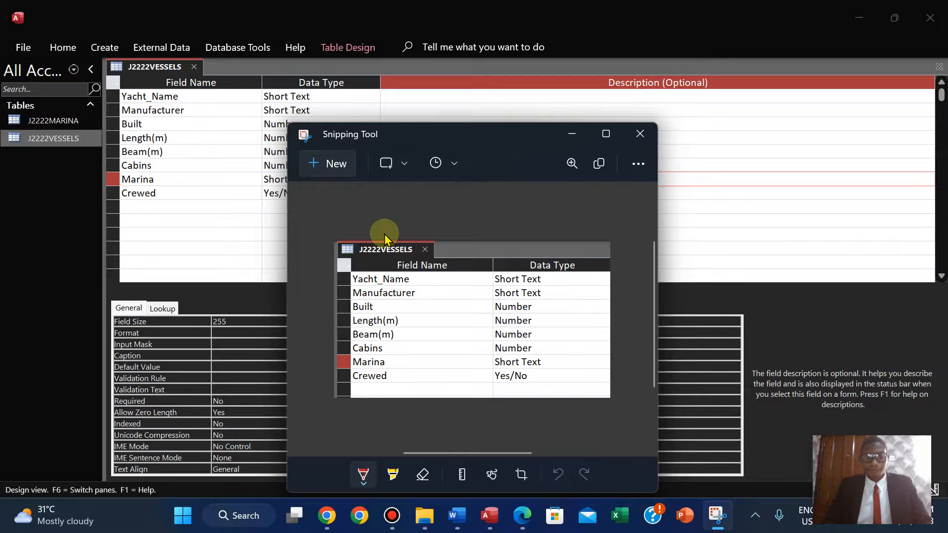
Open the J2222EVIDENCE2023 document from the source files folder.
{"action": "left_click", "coordinate": [424, 515]}
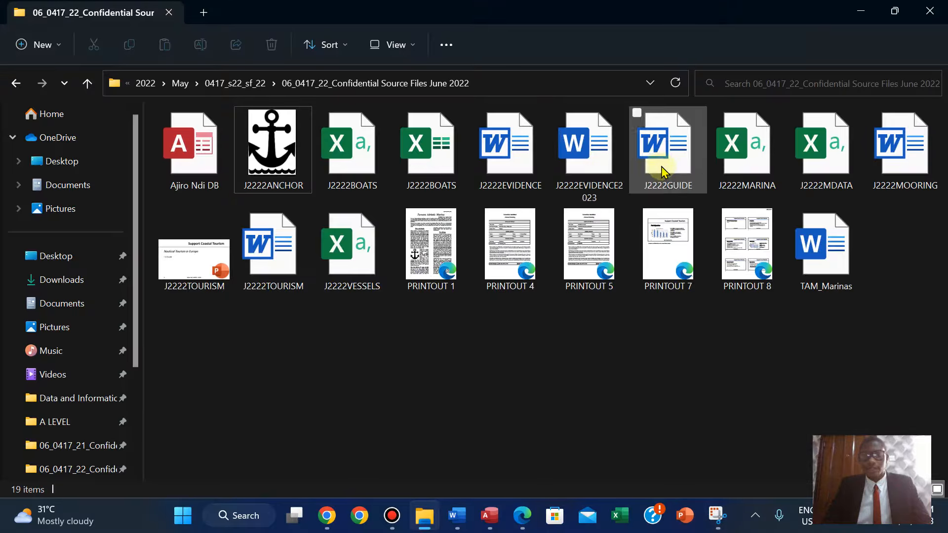
{"action": "double_click", "coordinate": [576, 165]}
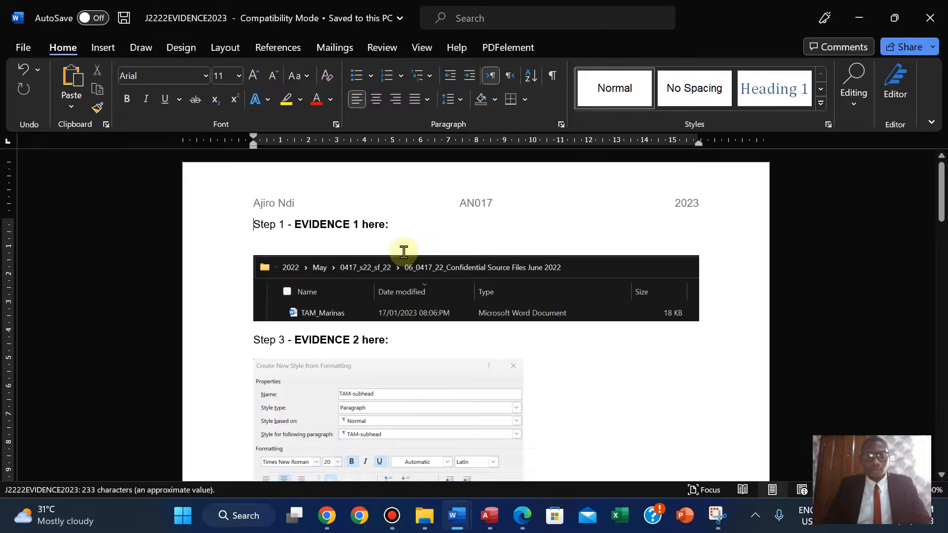
Paste the J2222VESSELS field-structure screenshot under Step 15 Evidence 5 in the evidence document and shrink it.
{"action": "left_click_drag", "start_coordinate": [937, 211], "coordinate": [918, 390]}
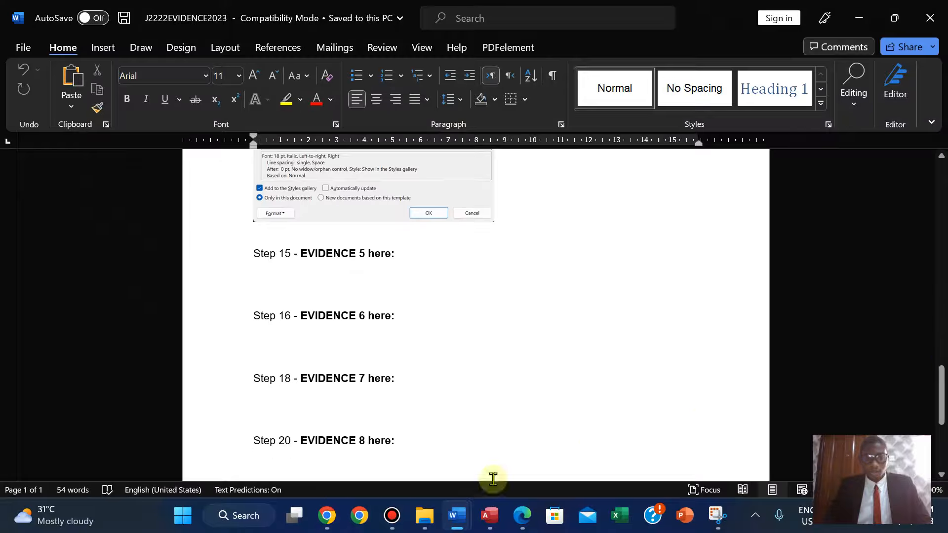
{"action": "left_click", "coordinate": [520, 515]}
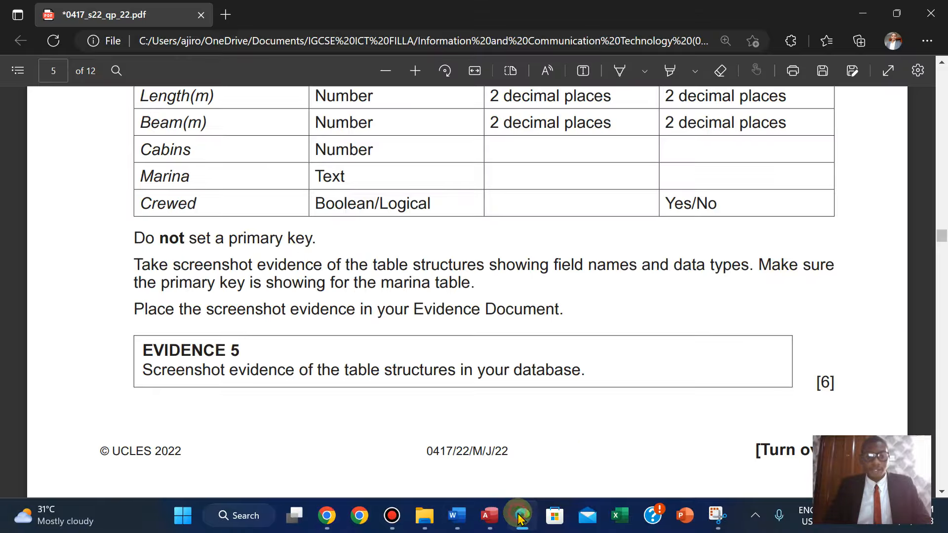
{"action": "left_click", "coordinate": [521, 516]}
{"action": "left_click", "coordinate": [257, 280]}
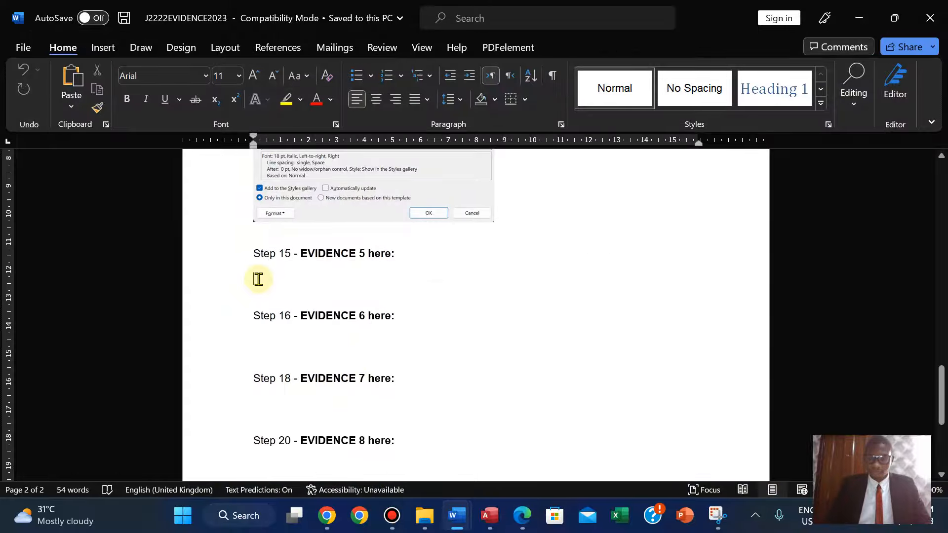
{"action": "key", "text": "ctrl+v"}
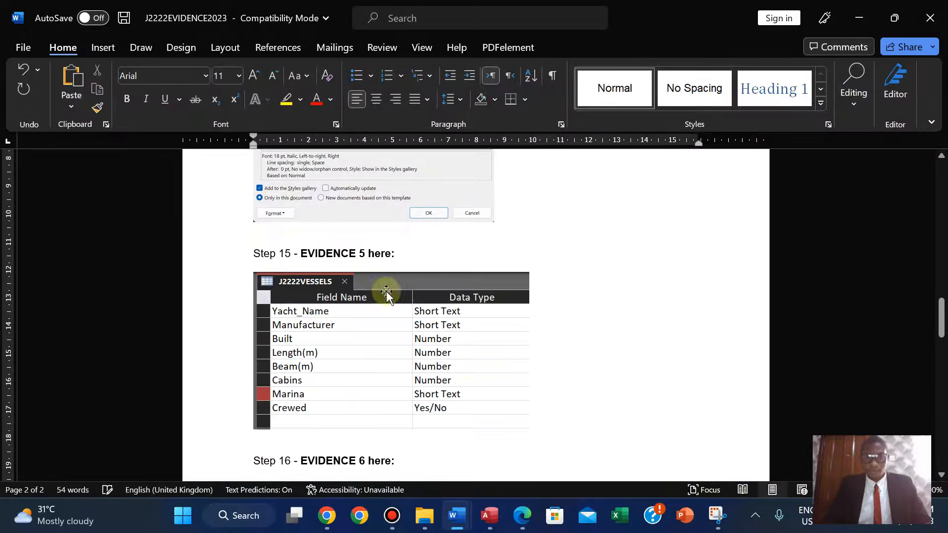
{"action": "left_click", "coordinate": [472, 395]}
{"action": "left_click_drag", "start_coordinate": [529, 430], "coordinate": [484, 403]}
{"action": "left_click", "coordinate": [501, 390]}
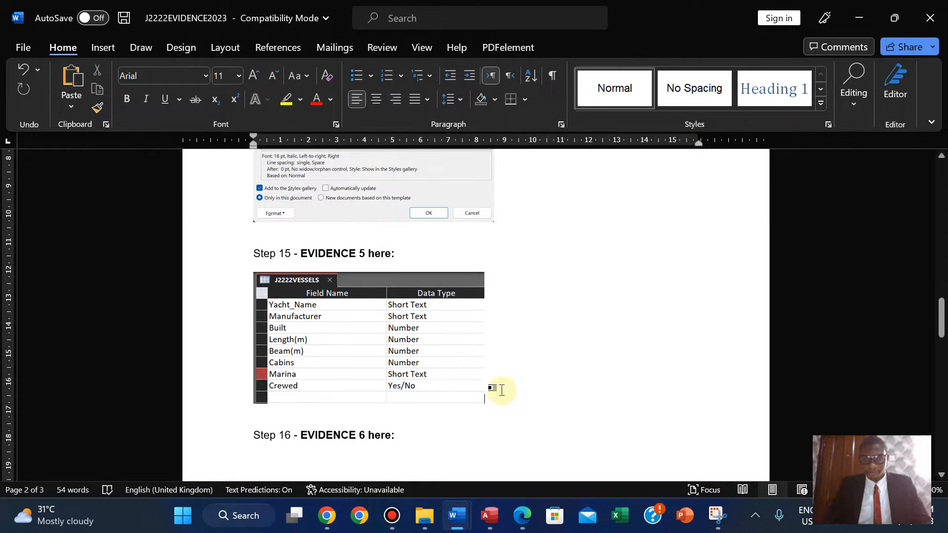
Close the J2222VESSELS table and open J2222MARINA in Design View.
{"action": "left_click", "coordinate": [487, 519]}
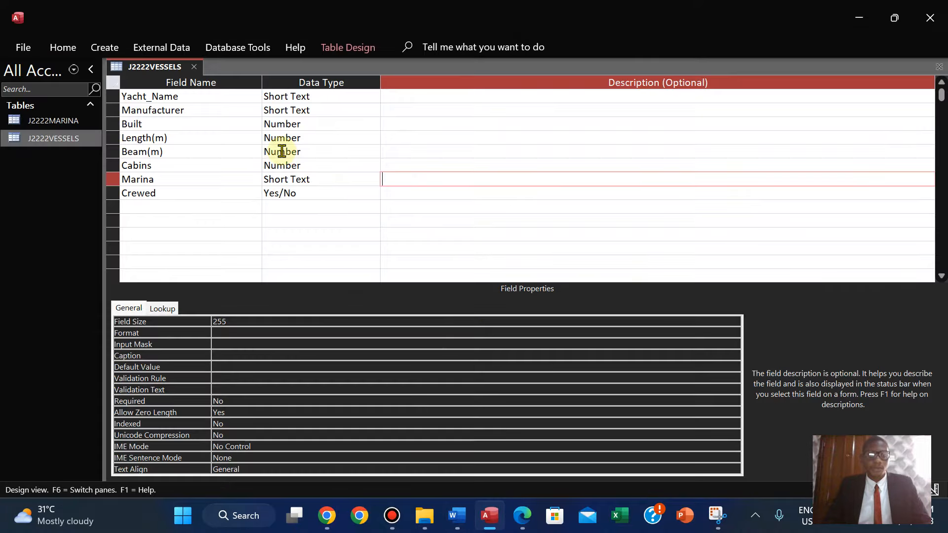
{"action": "right_click", "coordinate": [138, 66]}
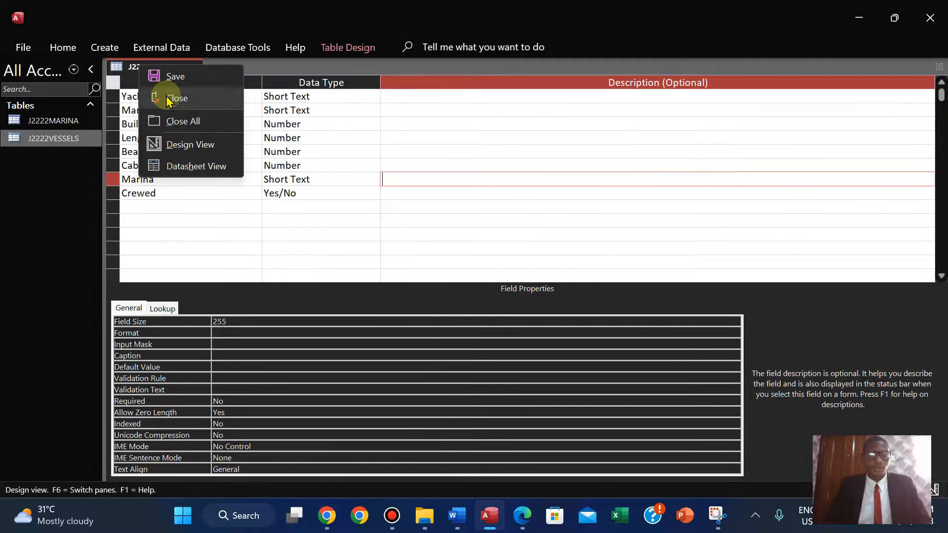
{"action": "left_click", "coordinate": [171, 98]}
{"action": "double_click", "coordinate": [48, 123]}
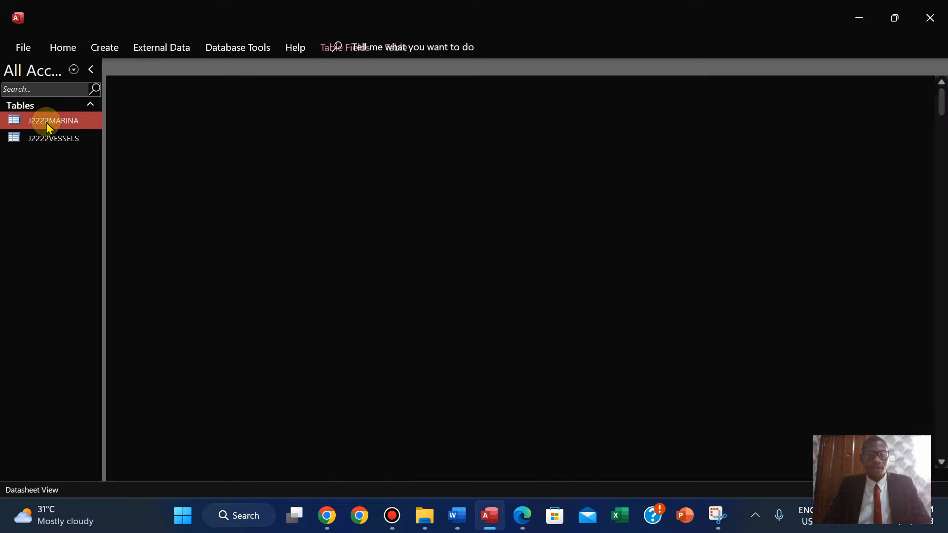
{"action": "right_click", "coordinate": [143, 70]}
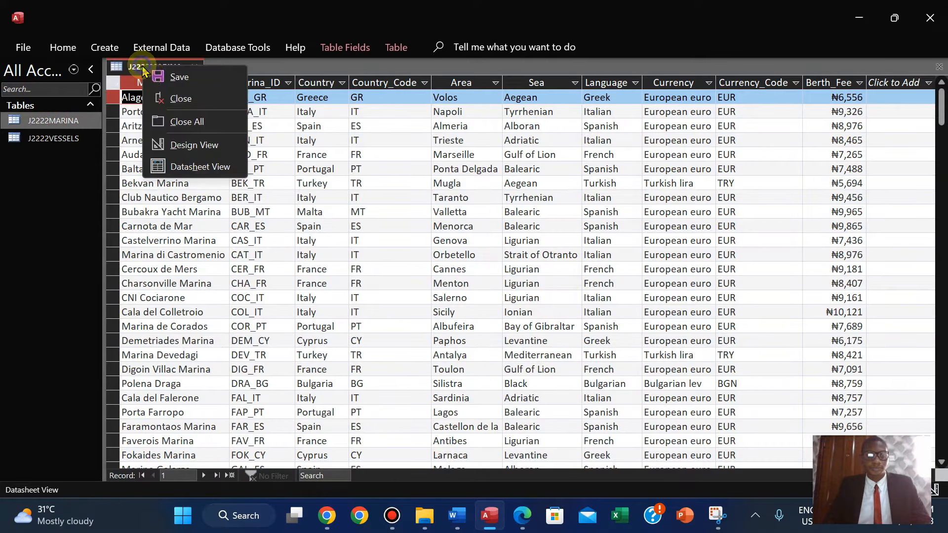
{"action": "left_click", "coordinate": [183, 144]}
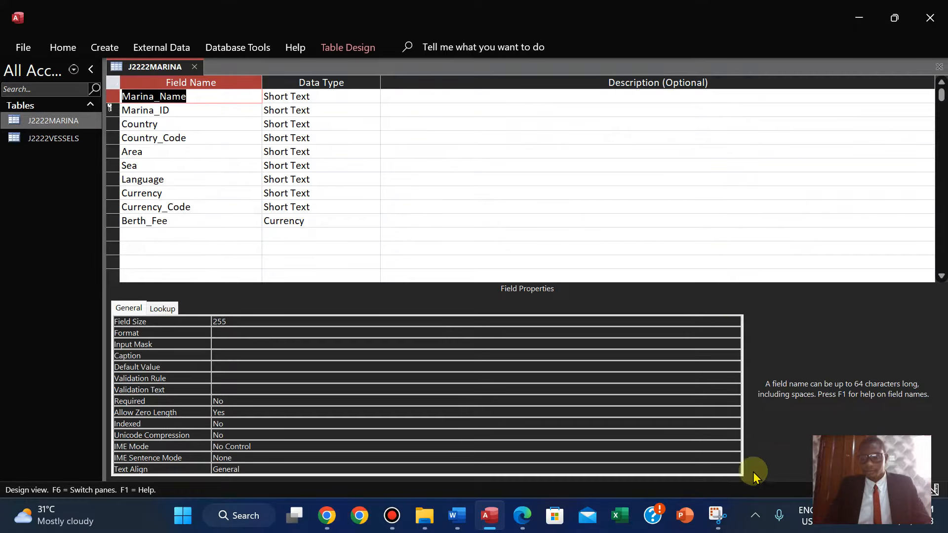
Snip a screenshot of the J2222MARINA field names and data types, including the primary key.
{"action": "left_click", "coordinate": [717, 516]}
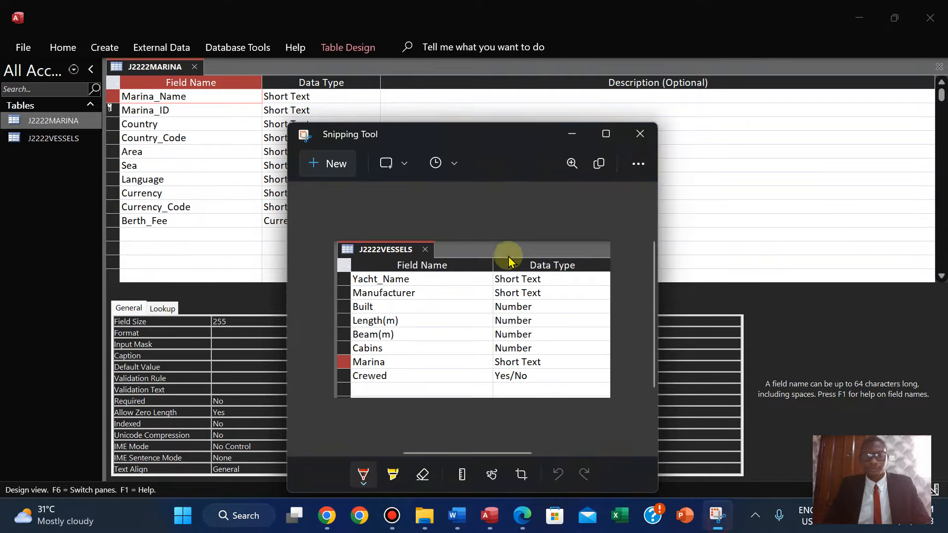
{"action": "left_click", "coordinate": [315, 162]}
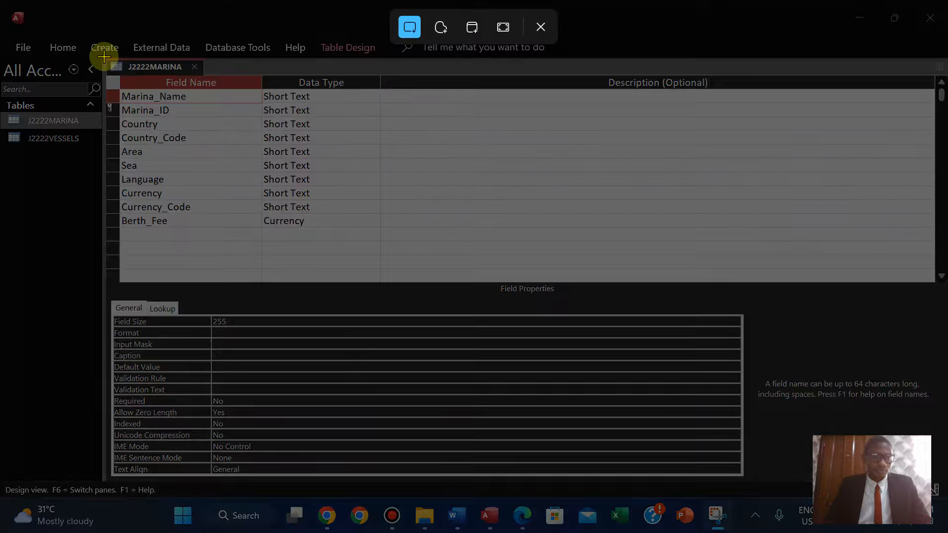
{"action": "left_click_drag", "start_coordinate": [105, 57], "coordinate": [380, 232]}
Paste the J2222MARINA screenshot under Evidence 5 and resize it to sit beside the vessels screenshot.
{"action": "mouse_move", "coordinate": [459, 515]}
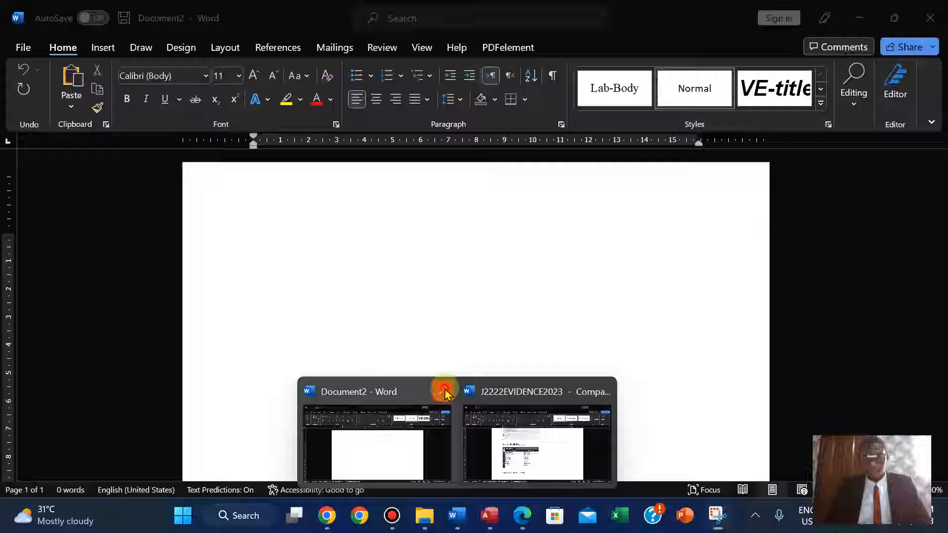
{"action": "left_click", "coordinate": [441, 391]}
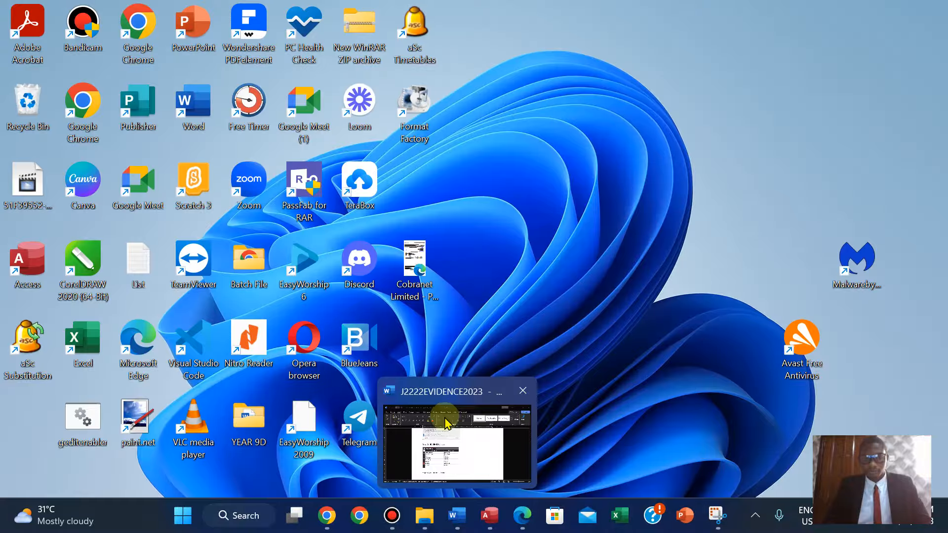
{"action": "left_click", "coordinate": [449, 426]}
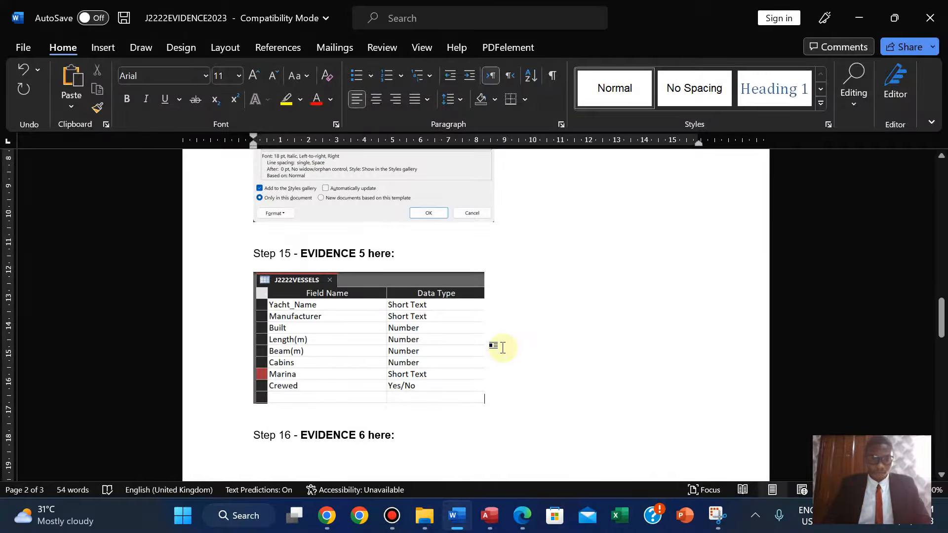
{"action": "key", "text": "ctrl+v"}
{"action": "left_click", "coordinate": [338, 388]}
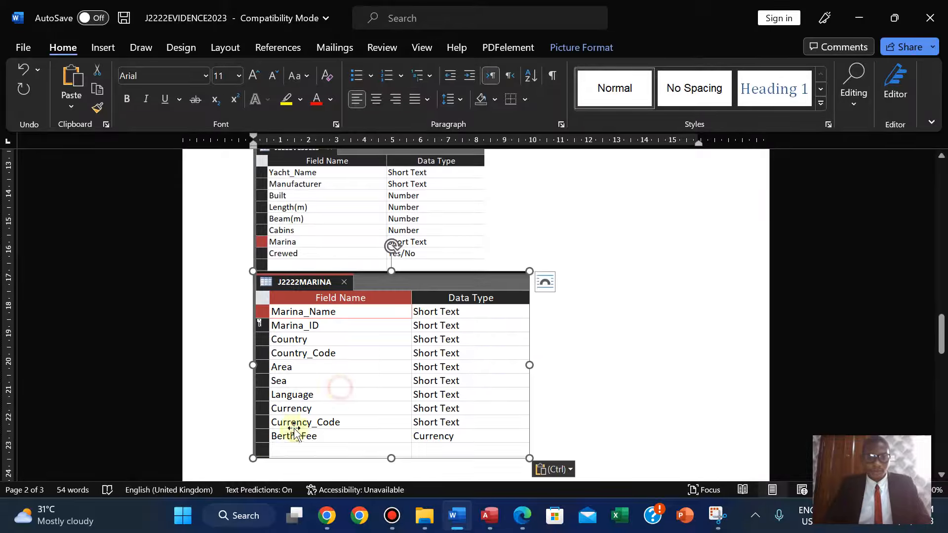
{"action": "left_click_drag", "start_coordinate": [253, 457], "coordinate": [342, 402]}
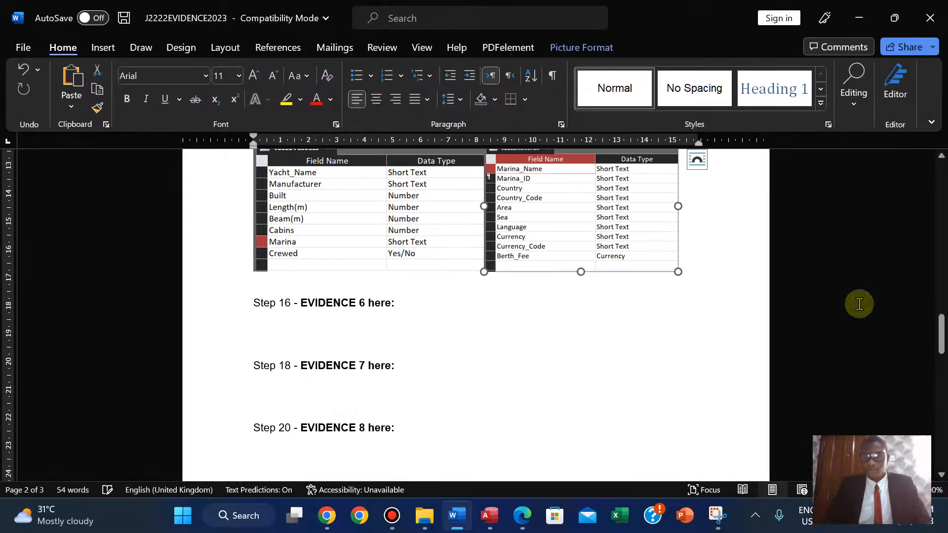
{"action": "left_click_drag", "start_coordinate": [943, 344], "coordinate": [941, 334]}
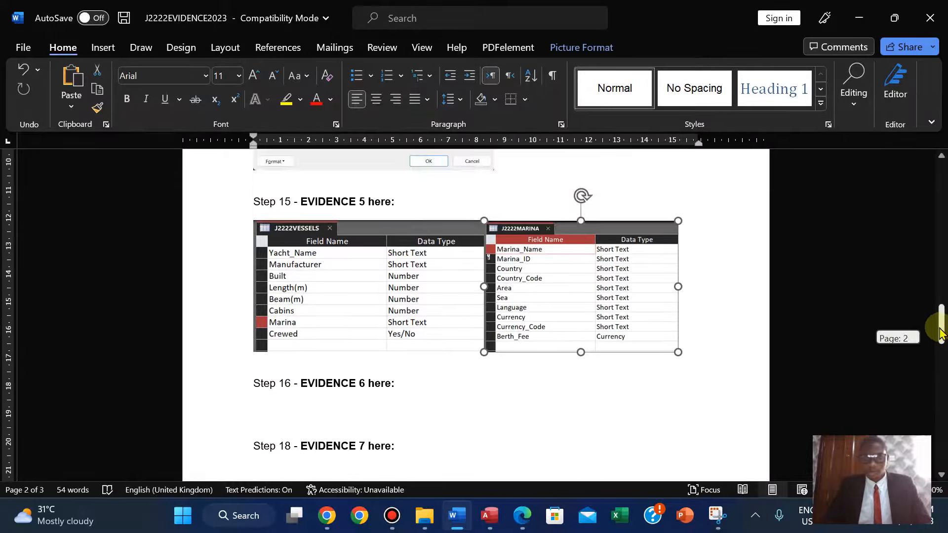
Review the Evidence 5 table-structure requirements in the question paper.
{"action": "left_click", "coordinate": [523, 515]}
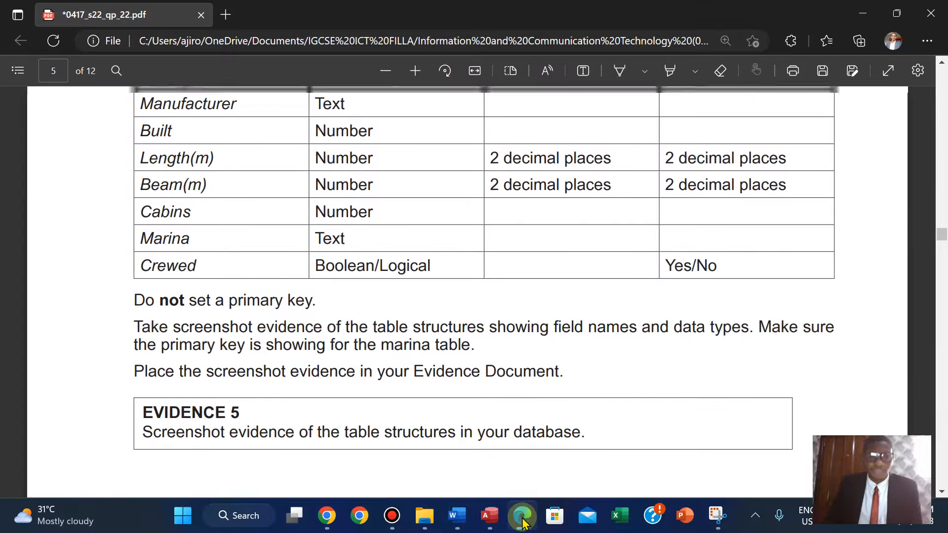
{"action": "scroll", "coordinate": [525, 524], "scroll_direction": "up", "scroll_amount": 10}
{"action": "scroll", "coordinate": [525, 524], "scroll_direction": "down", "scroll_amount": 5}
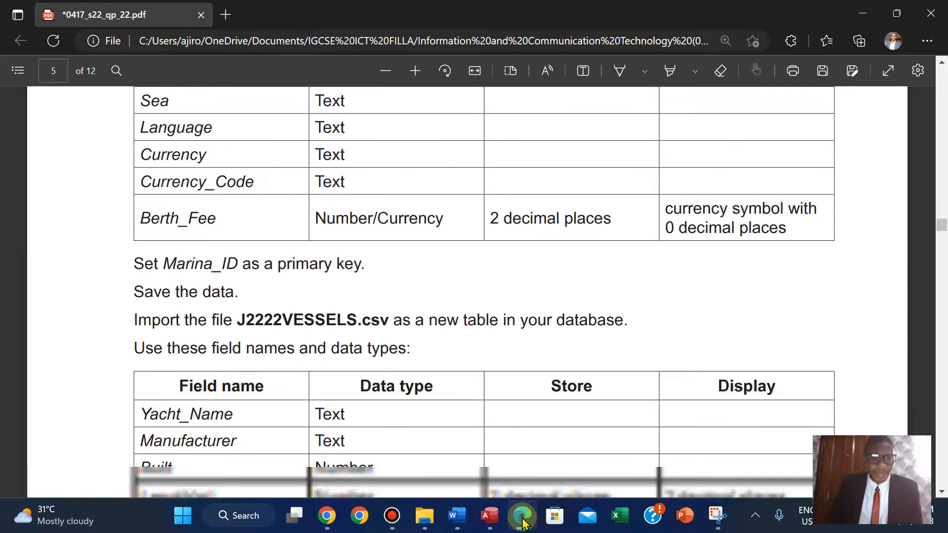
{"action": "scroll", "coordinate": [525, 524], "scroll_direction": "down", "scroll_amount": 1}
{"action": "scroll", "coordinate": [524, 523], "scroll_direction": "down", "scroll_amount": 5}
{"action": "left_click", "coordinate": [522, 521]}
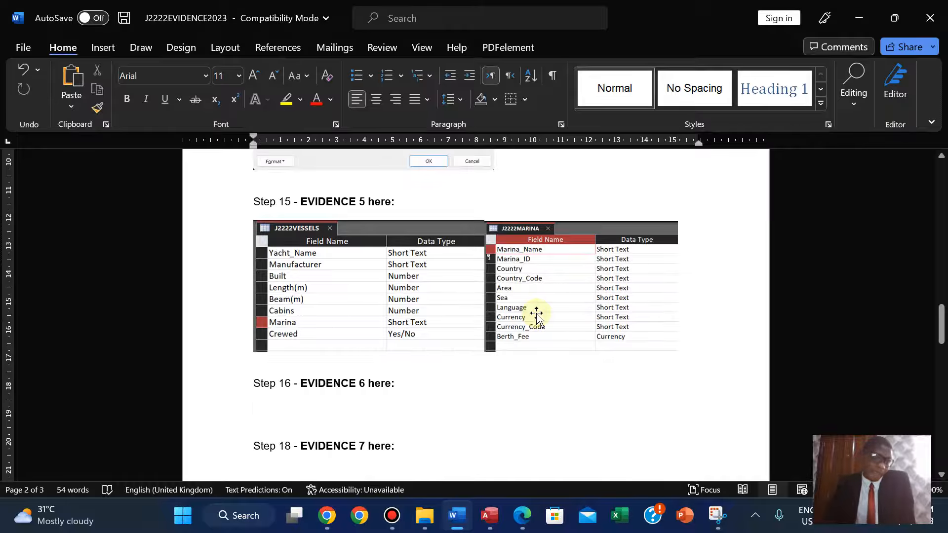
{"action": "left_click", "coordinate": [517, 517]}
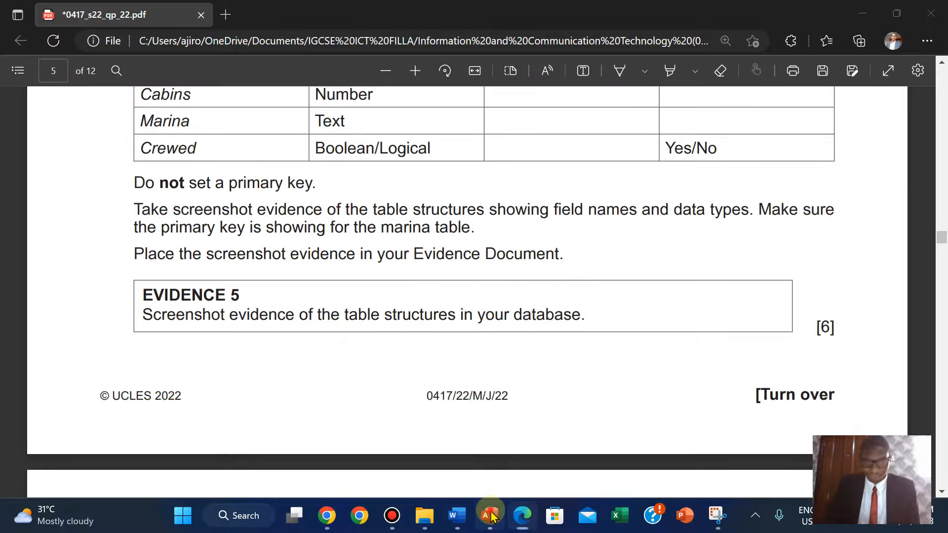
Close the J2222MARINA table in Access.
{"action": "left_click", "coordinate": [491, 516]}
{"action": "right_click", "coordinate": [153, 67]}
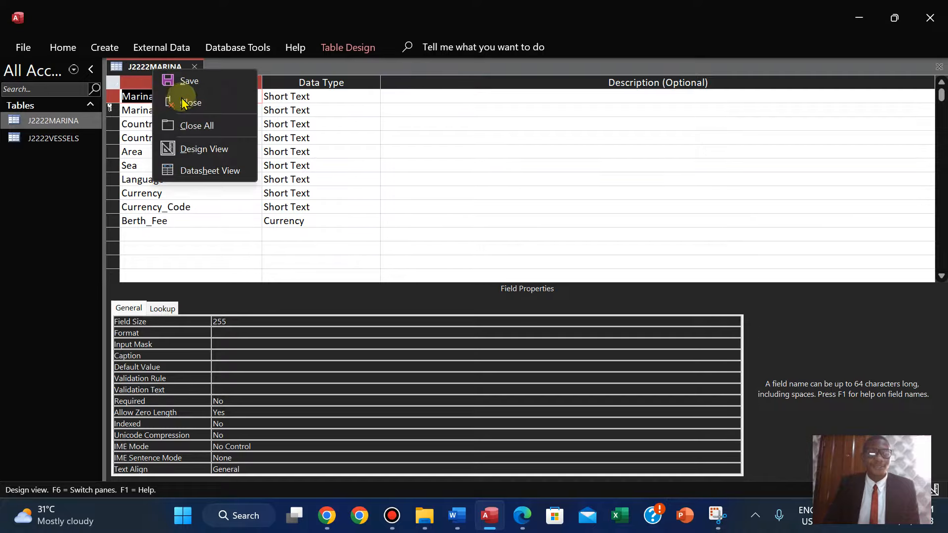
{"action": "left_click", "coordinate": [188, 103]}
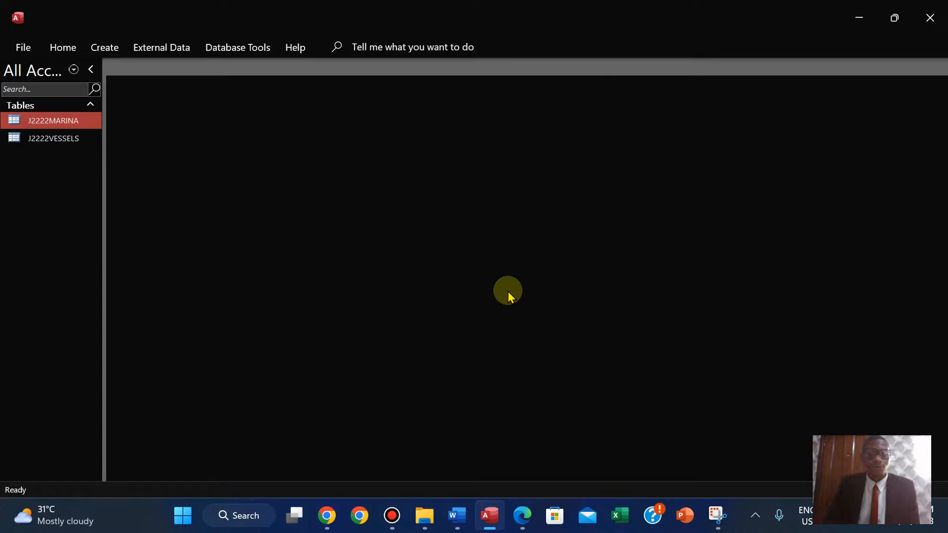
Highlight the Evidence 5 instructions in green in the question paper to mark them done.
{"action": "left_click", "coordinate": [523, 515]}
{"action": "scroll", "coordinate": [208, 303], "scroll_direction": "down", "scroll_amount": 1}
{"action": "scroll", "coordinate": [207, 303], "scroll_direction": "up", "scroll_amount": 1}
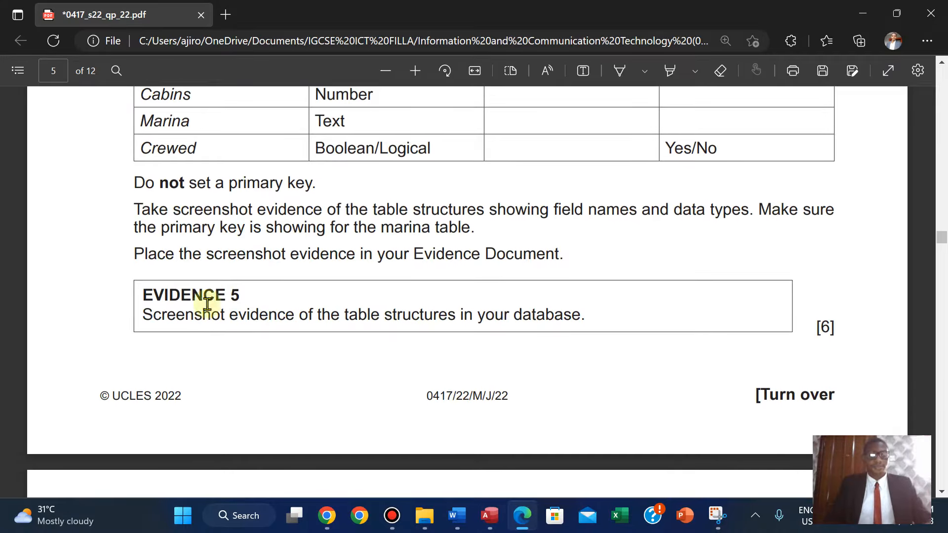
{"action": "left_click_drag", "start_coordinate": [135, 183], "coordinate": [833, 336]}
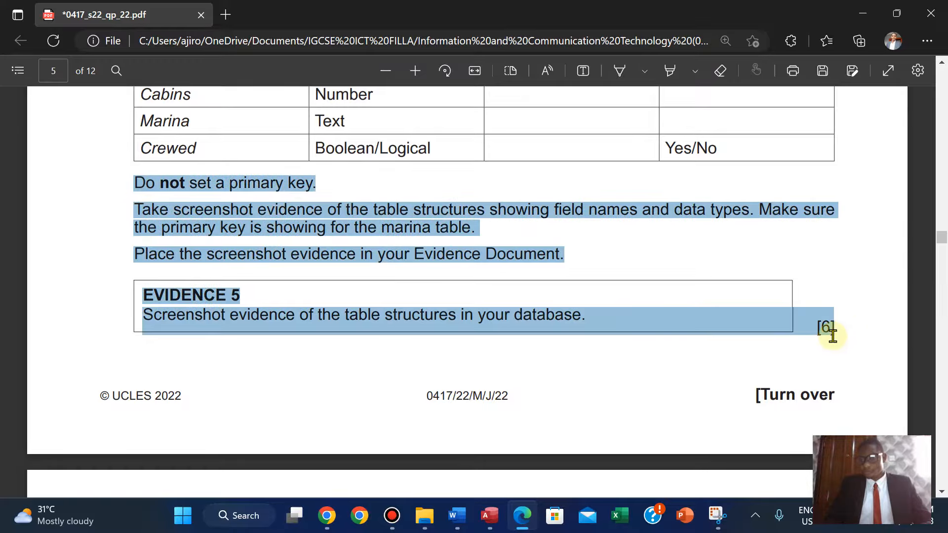
{"action": "mouse_move", "coordinate": [839, 258]}
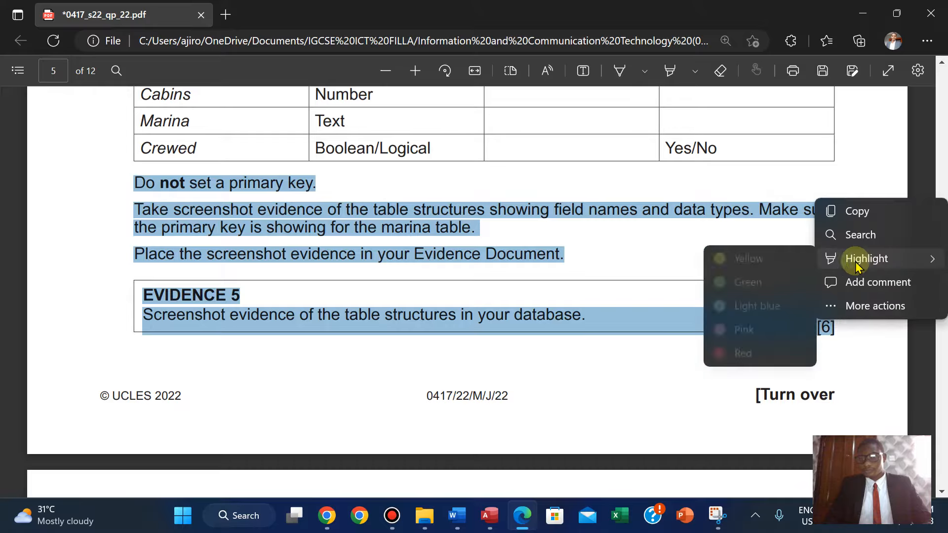
{"action": "left_click", "coordinate": [755, 289]}
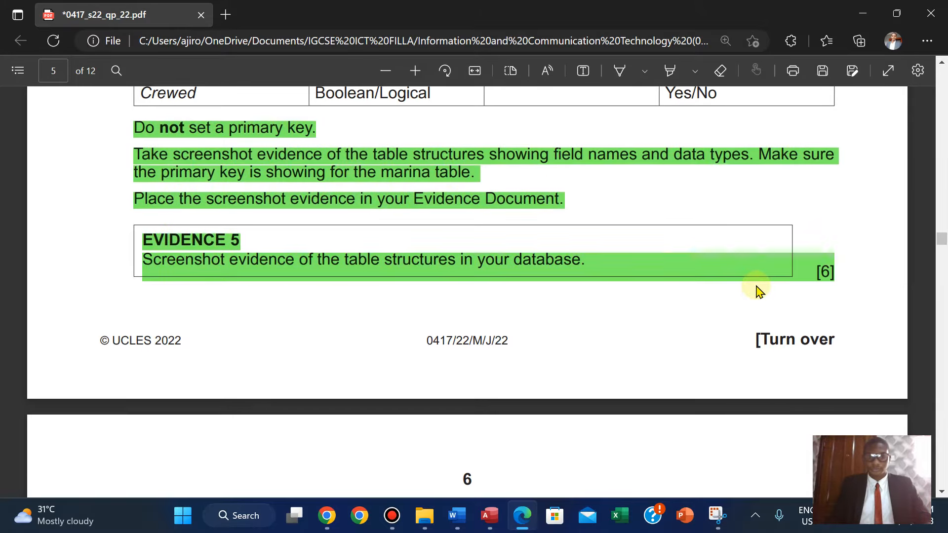
Open the Relationships window and add the J2222MARINA and J2222VESSELS tables to it.
{"action": "scroll", "coordinate": [759, 291], "scroll_direction": "down", "scroll_amount": 7}
{"action": "scroll", "coordinate": [759, 291], "scroll_direction": "down", "scroll_amount": 1}
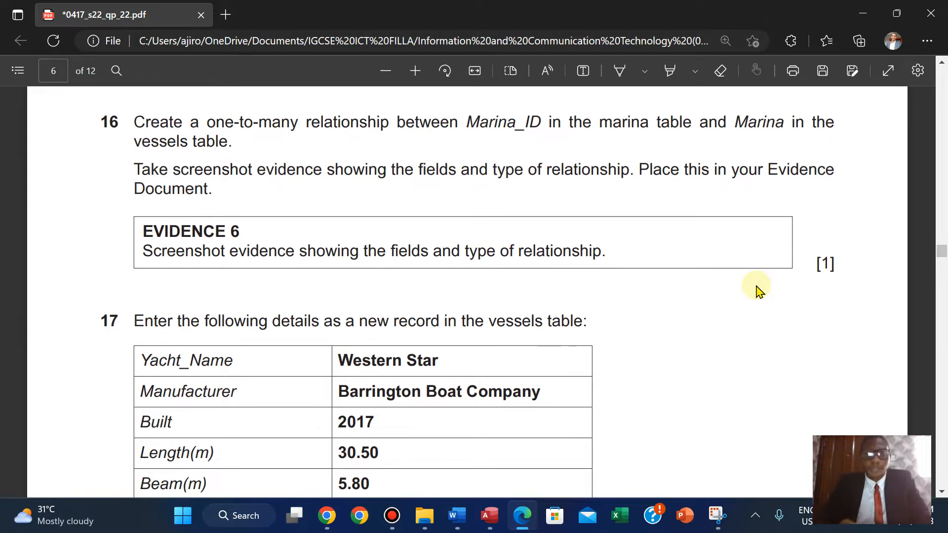
{"action": "left_click", "coordinate": [489, 515]}
{"action": "left_click", "coordinate": [239, 46]}
{"action": "left_click", "coordinate": [188, 81]}
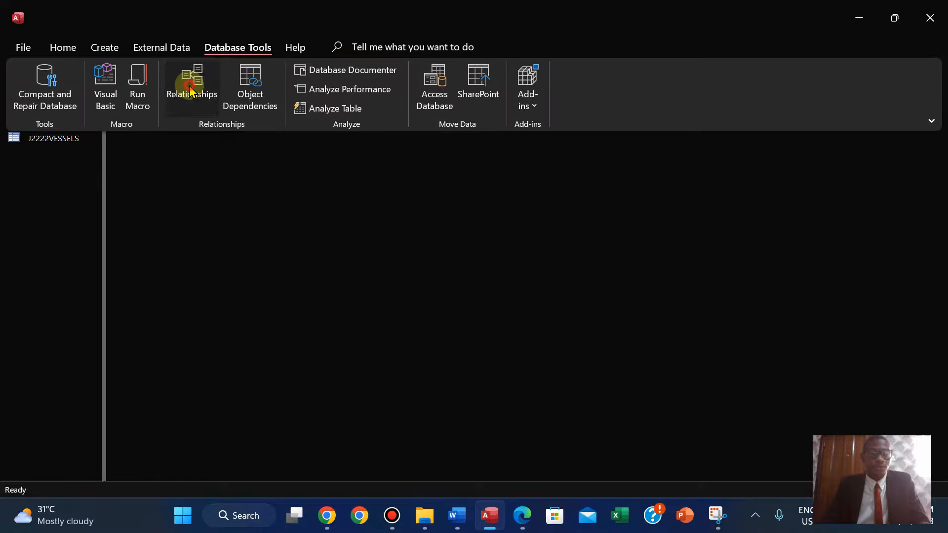
{"action": "left_click", "coordinate": [828, 176], "text": "shift"}
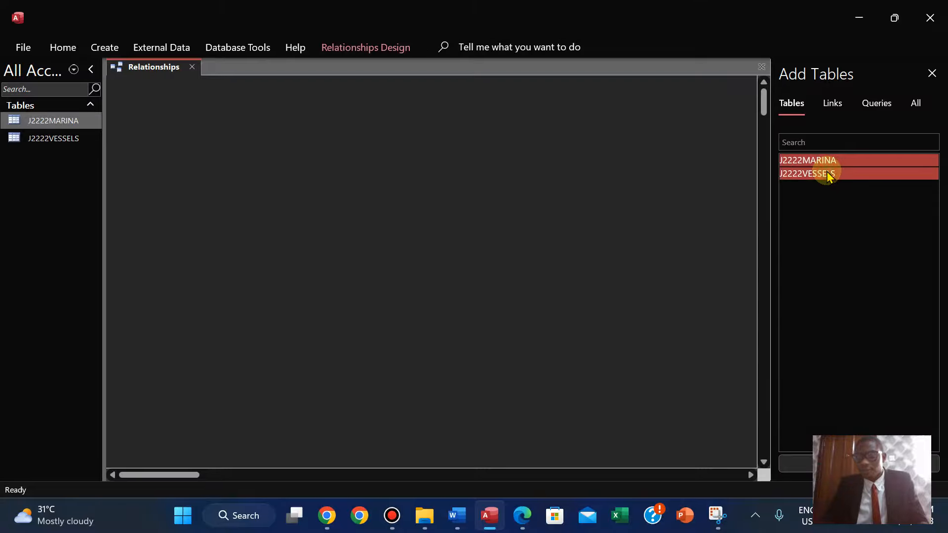
{"action": "left_click", "coordinate": [791, 463]}
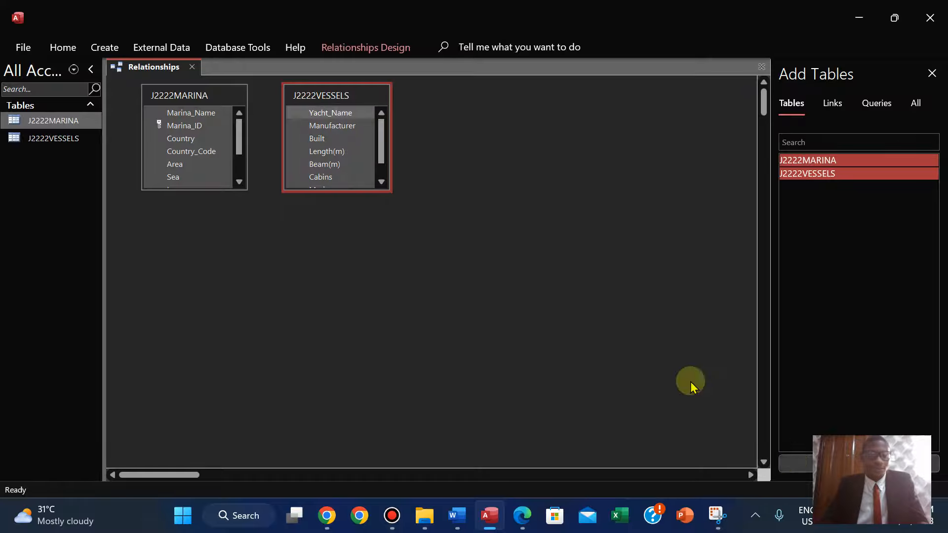
{"action": "left_click", "coordinate": [931, 73]}
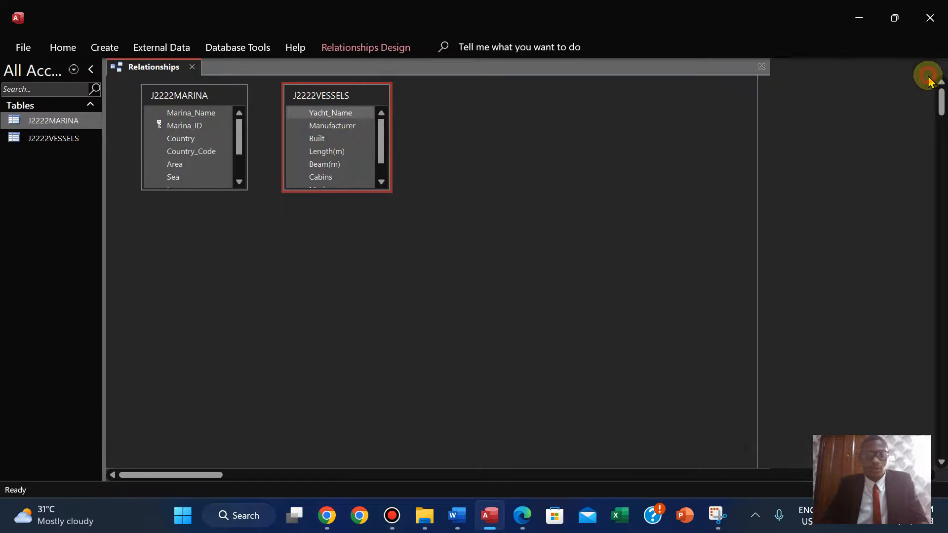
Enlarge both table boxes in the Relationships window so all their fields show.
{"action": "double_click", "coordinate": [339, 192]}
{"action": "double_click", "coordinate": [209, 190]}
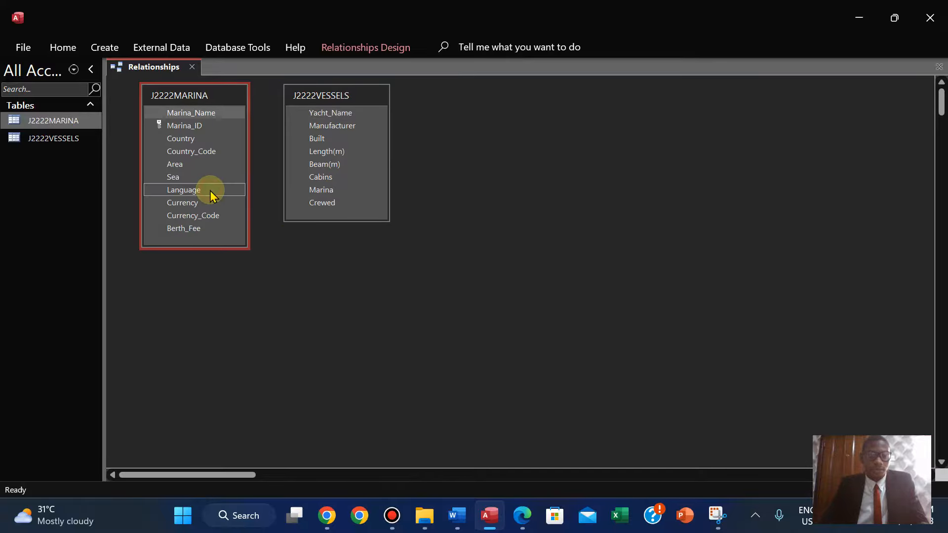
{"action": "left_click", "coordinate": [526, 522]}
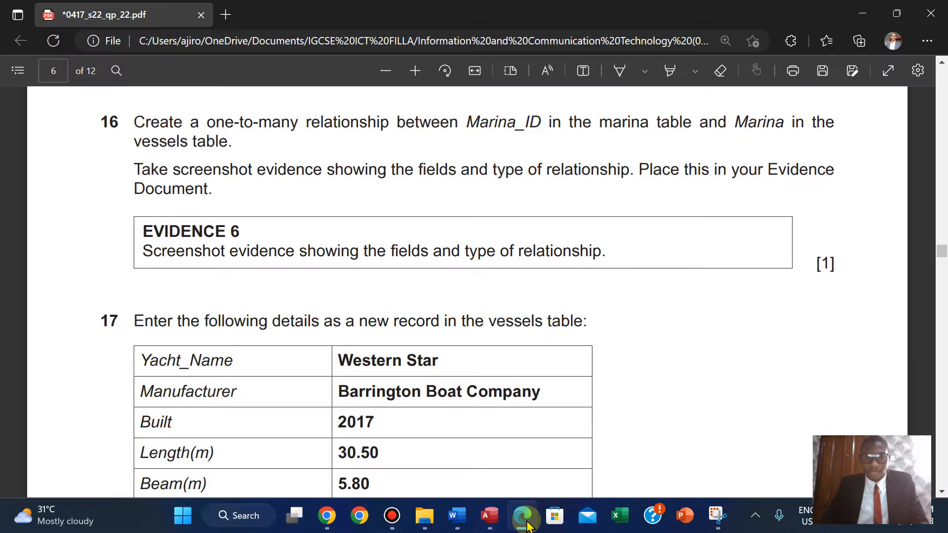
{"action": "left_click", "coordinate": [524, 517]}
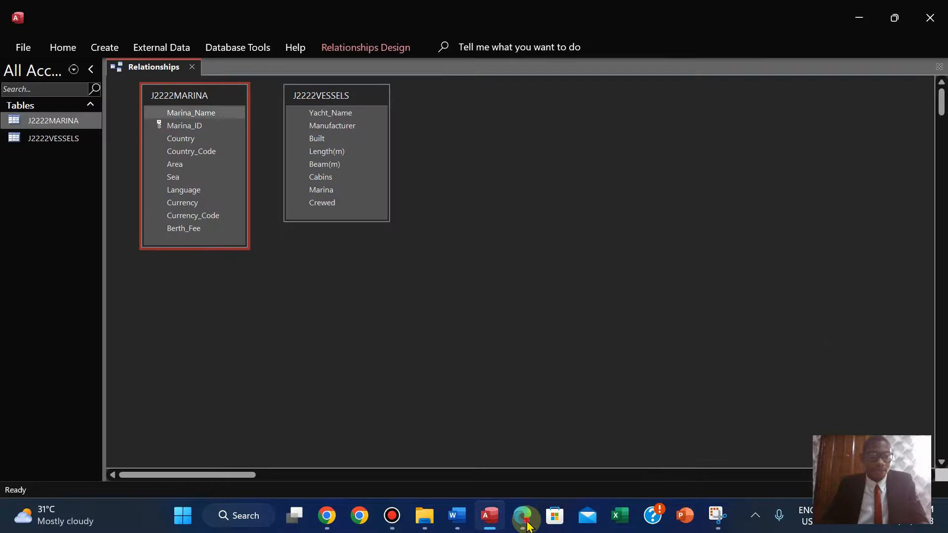
Create a one-to-many relationship from Marina_ID in J2222MARINA to Marina in J2222VESSELS.
{"action": "left_click", "coordinate": [524, 517]}
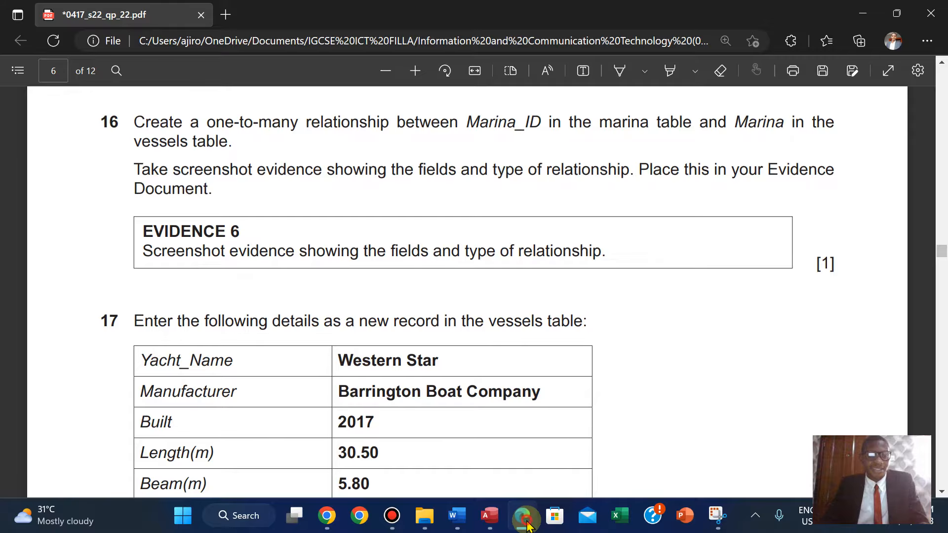
{"action": "left_click", "coordinate": [525, 522]}
{"action": "left_click", "coordinate": [238, 152]}
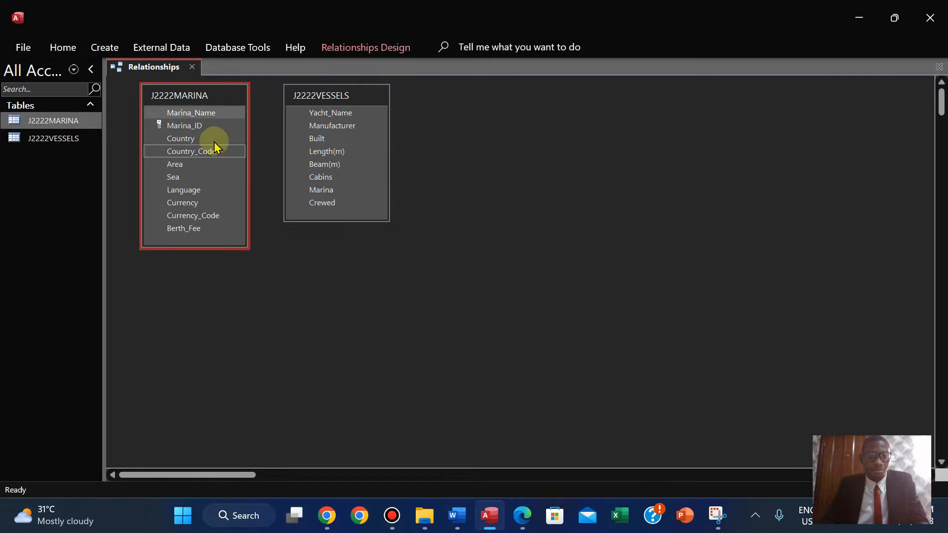
{"action": "left_click_drag", "start_coordinate": [185, 126], "coordinate": [321, 193]}
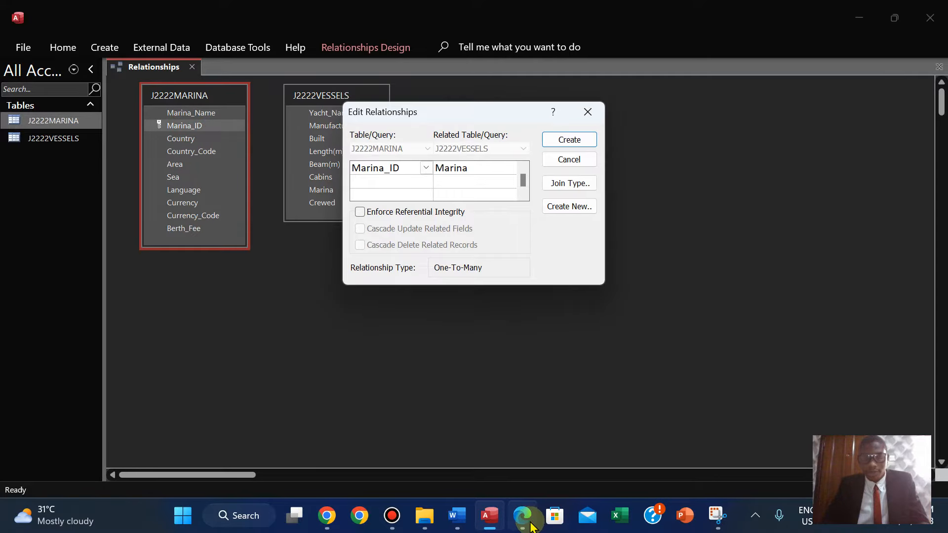
{"action": "left_click", "coordinate": [530, 525]}
{"action": "left_click", "coordinate": [489, 516]}
{"action": "left_click", "coordinate": [587, 202]}
Move both table boxes closer together and reopen the relationship's Edit Relationships dialog beside them.
{"action": "left_click_drag", "start_coordinate": [200, 95], "coordinate": [175, 95]}
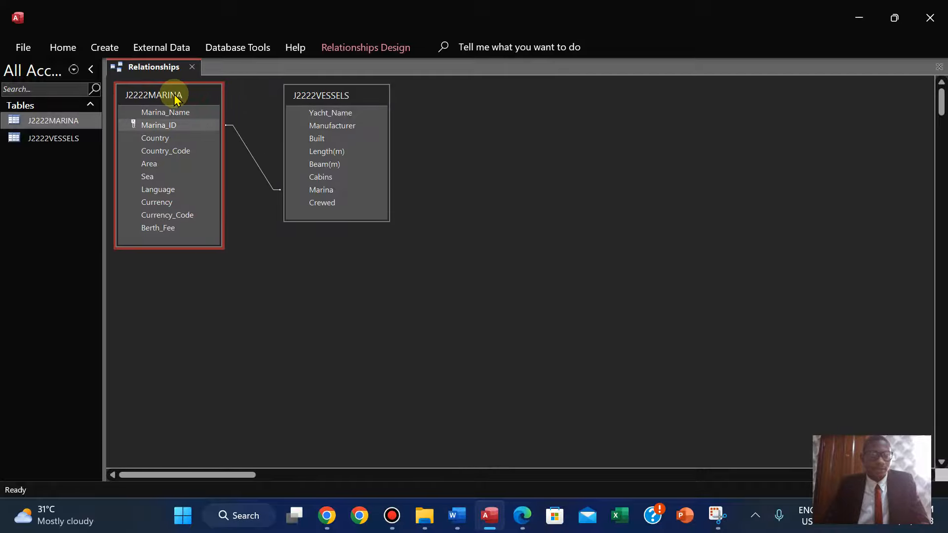
{"action": "left_click_drag", "start_coordinate": [323, 96], "coordinate": [286, 127]}
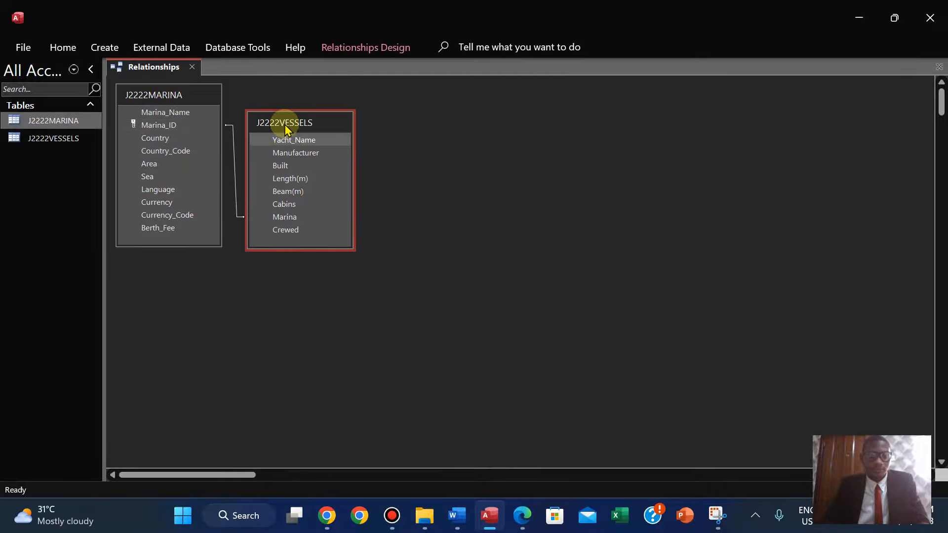
{"action": "double_click", "coordinate": [234, 176]}
{"action": "left_click_drag", "start_coordinate": [465, 116], "coordinate": [481, 106]}
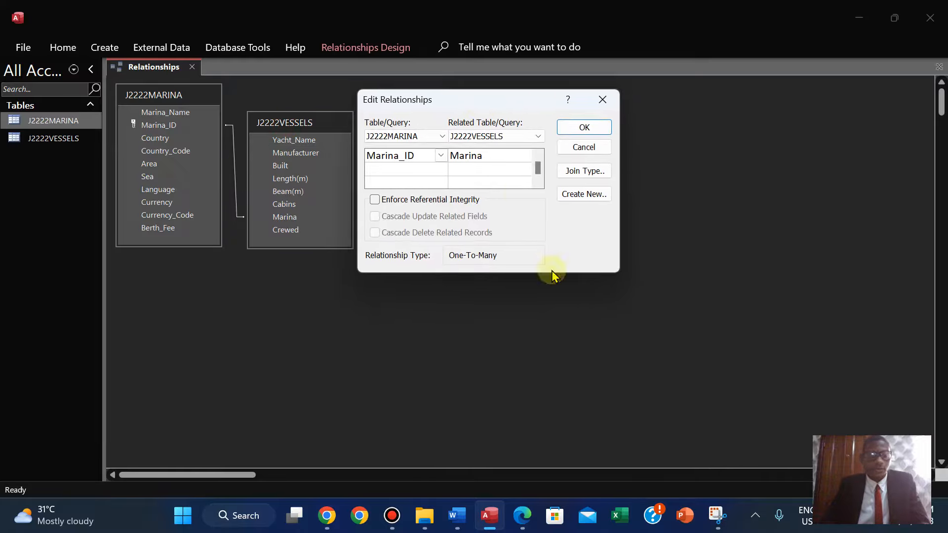
Take a Snipping Tool screenshot of the relationship diagram with the Edit Relationships dialog.
{"action": "left_click", "coordinate": [717, 516]}
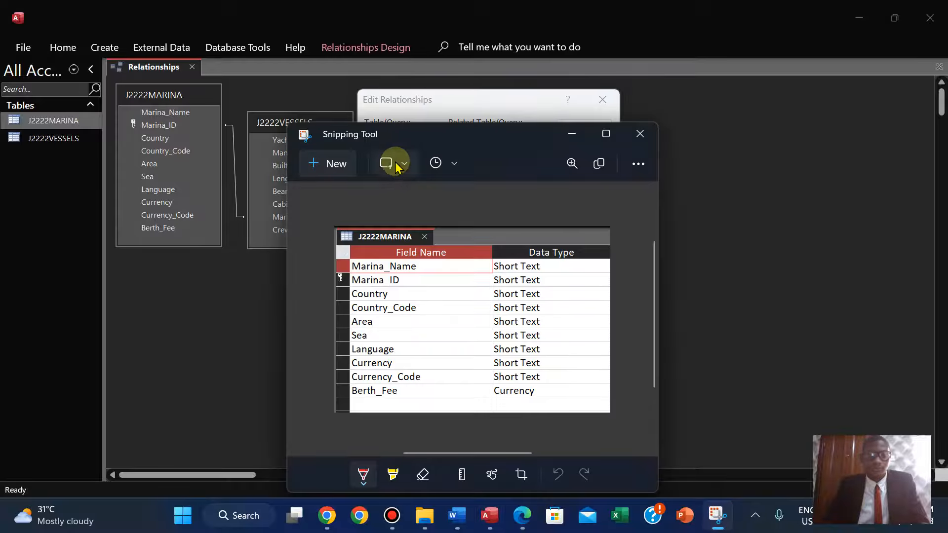
{"action": "left_click", "coordinate": [334, 164]}
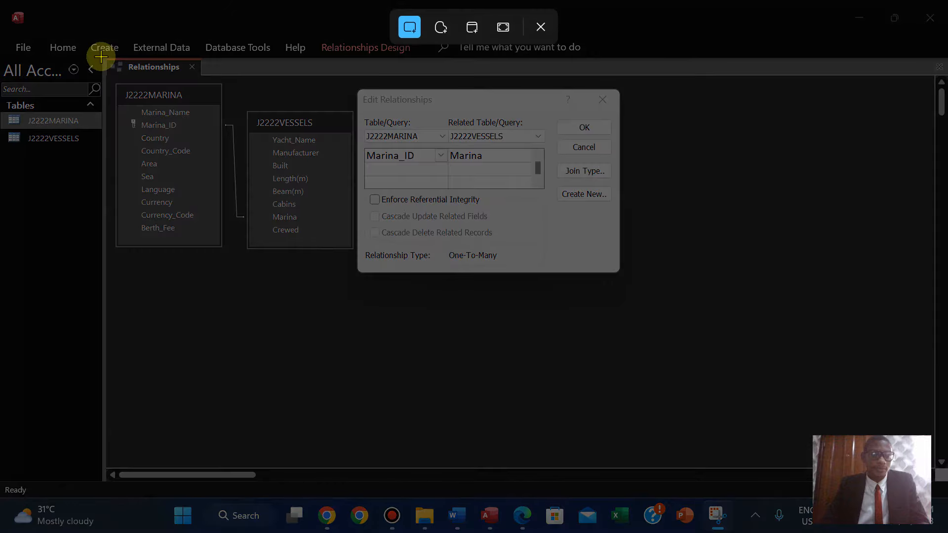
{"action": "left_click_drag", "start_coordinate": [101, 56], "coordinate": [637, 284]}
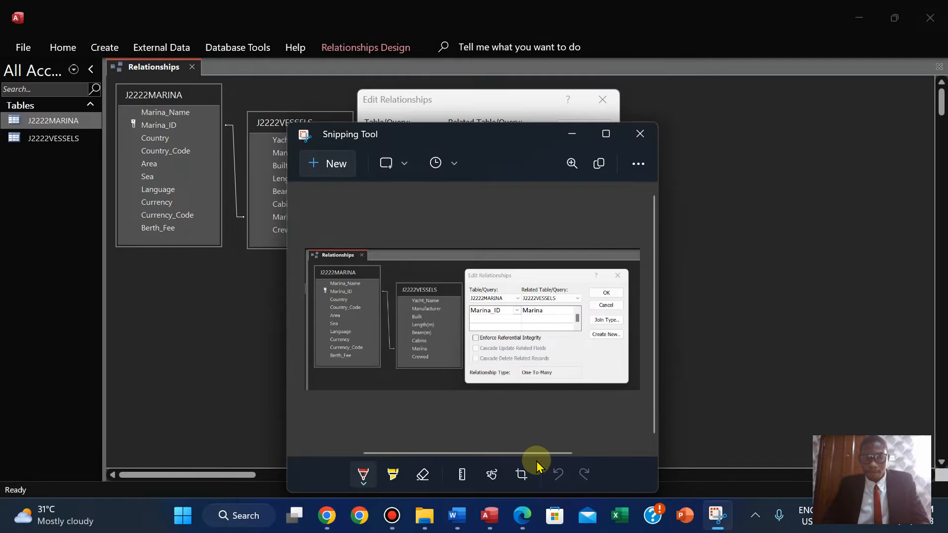
Paste the relationship screenshot under Evidence 6 in the evidence document and resize it slightly smaller.
{"action": "left_click", "coordinate": [523, 515]}
{"action": "left_click", "coordinate": [457, 515]}
{"action": "key", "text": "ctrl+v"}
{"action": "left_click", "coordinate": [664, 440]}
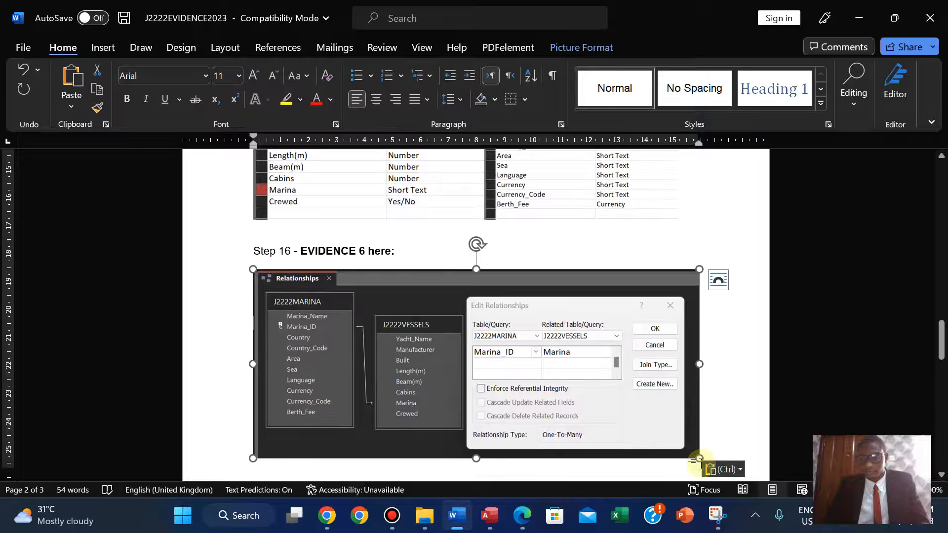
{"action": "left_click_drag", "start_coordinate": [699, 458], "coordinate": [677, 449]}
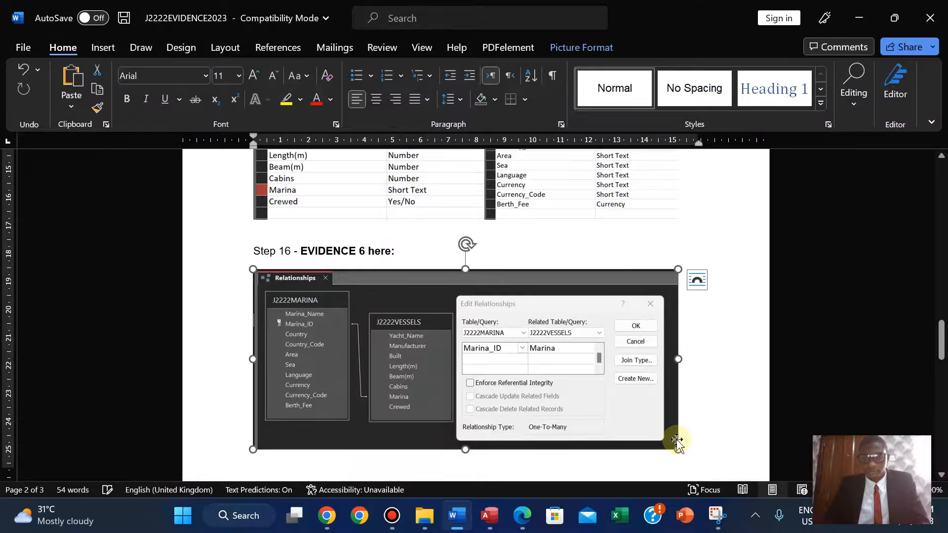
{"action": "left_click", "coordinate": [695, 397]}
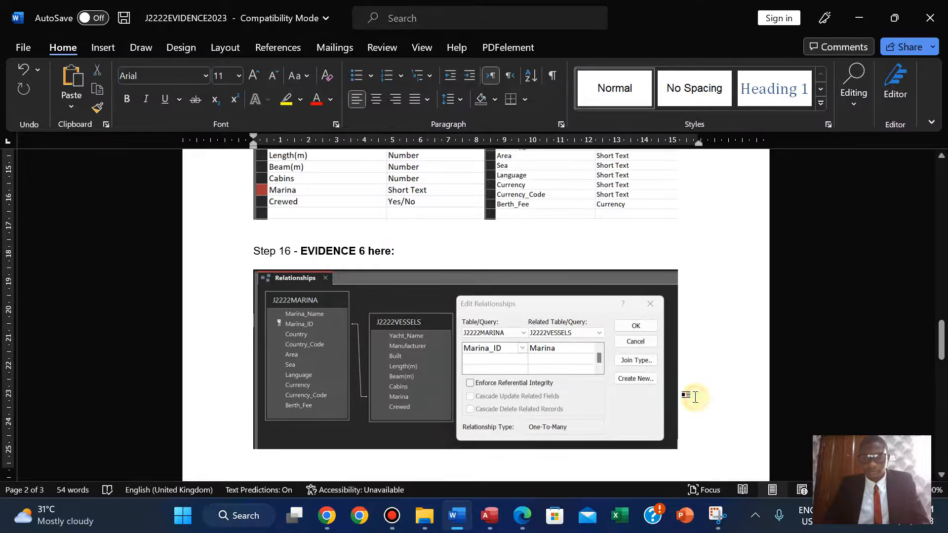
Highlight the question 16 and Evidence 6 instructions in green in the question paper.
{"action": "left_click", "coordinate": [524, 518]}
{"action": "right_click", "coordinate": [821, 134]}
{"action": "mouse_move", "coordinate": [836, 190]}
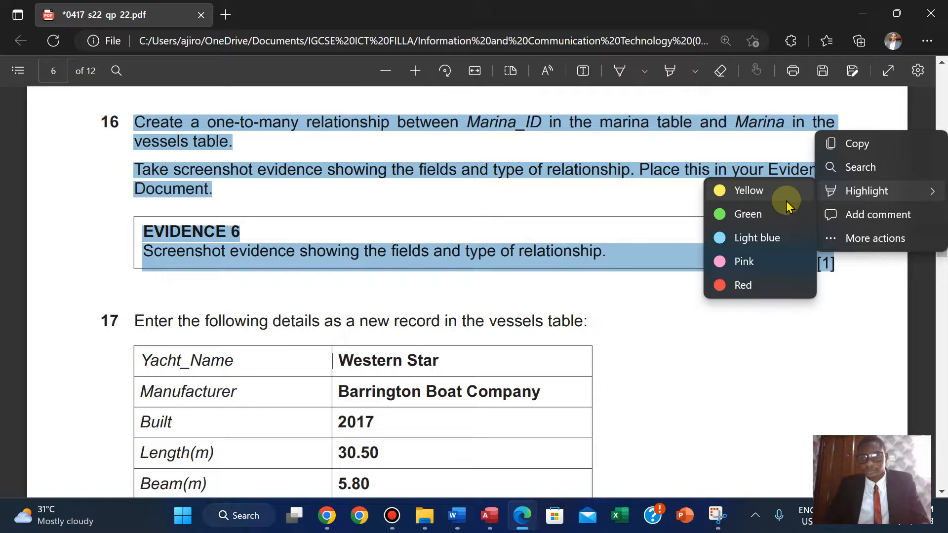
{"action": "left_click", "coordinate": [745, 214]}
{"action": "scroll", "coordinate": [755, 213], "scroll_direction": "up", "scroll_amount": 1}
{"action": "scroll", "coordinate": [755, 214], "scroll_direction": "down", "scroll_amount": 5}
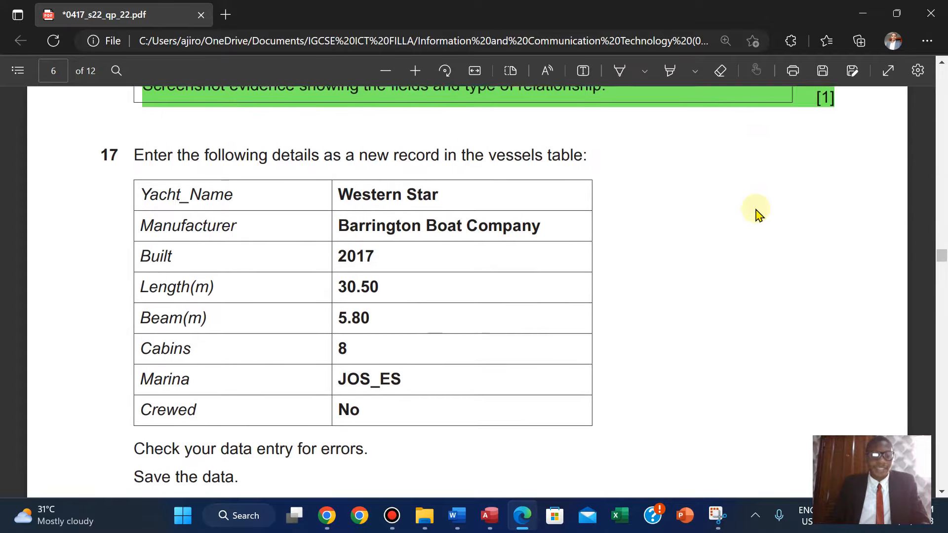
Close the Edit Relationships dialog, save the relationships layout, and close the Relationships window.
{"action": "left_click", "coordinate": [490, 516]}
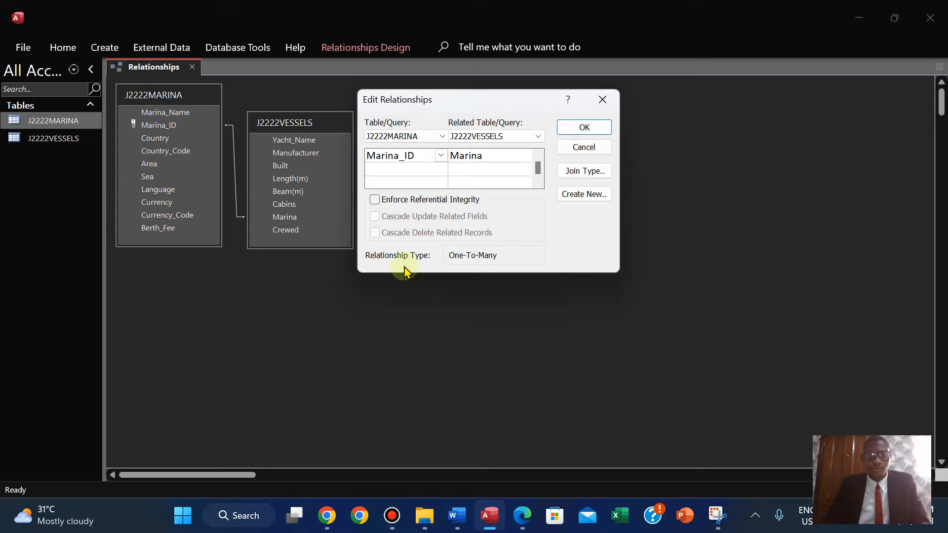
{"action": "left_click", "coordinate": [584, 128]}
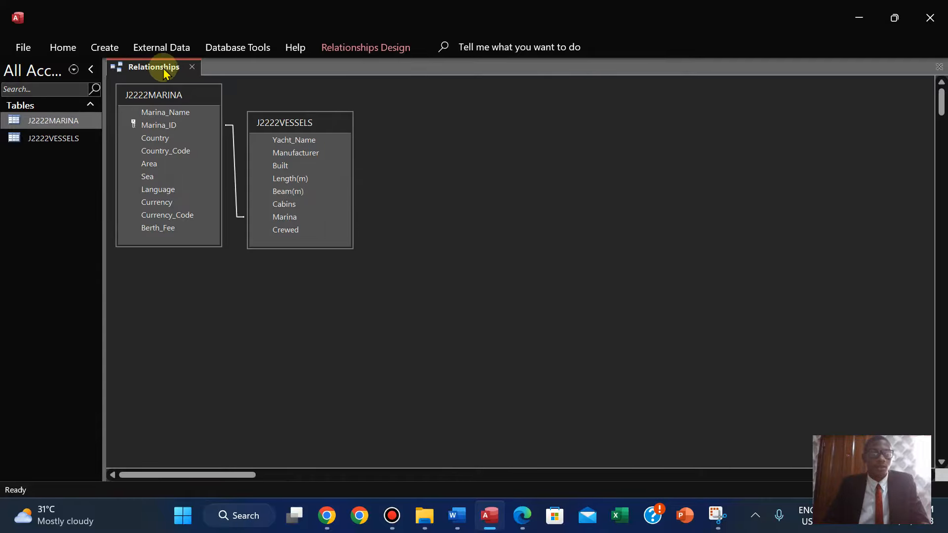
{"action": "right_click", "coordinate": [162, 70]}
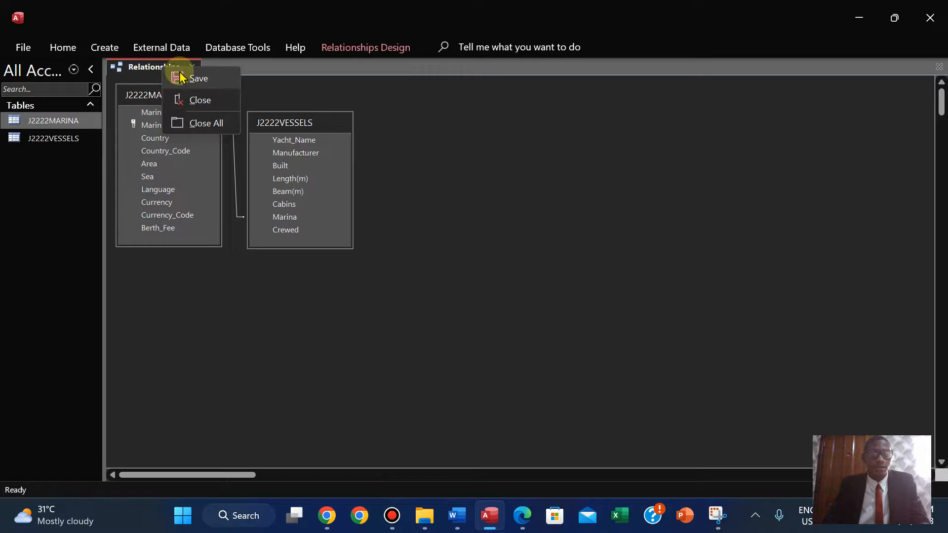
{"action": "left_click", "coordinate": [179, 77]}
{"action": "right_click", "coordinate": [147, 70]}
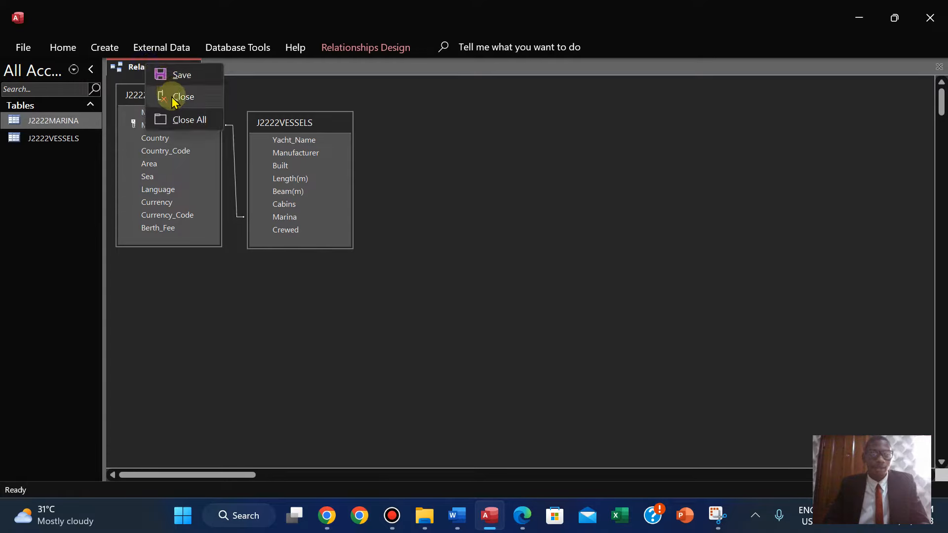
{"action": "left_click", "coordinate": [174, 101]}
Open both tables and expand a marina record's subdatasheet to check its linked vessels.
{"action": "double_click", "coordinate": [54, 138]}
{"action": "double_click", "coordinate": [53, 120]}
{"action": "left_click", "coordinate": [125, 97]}
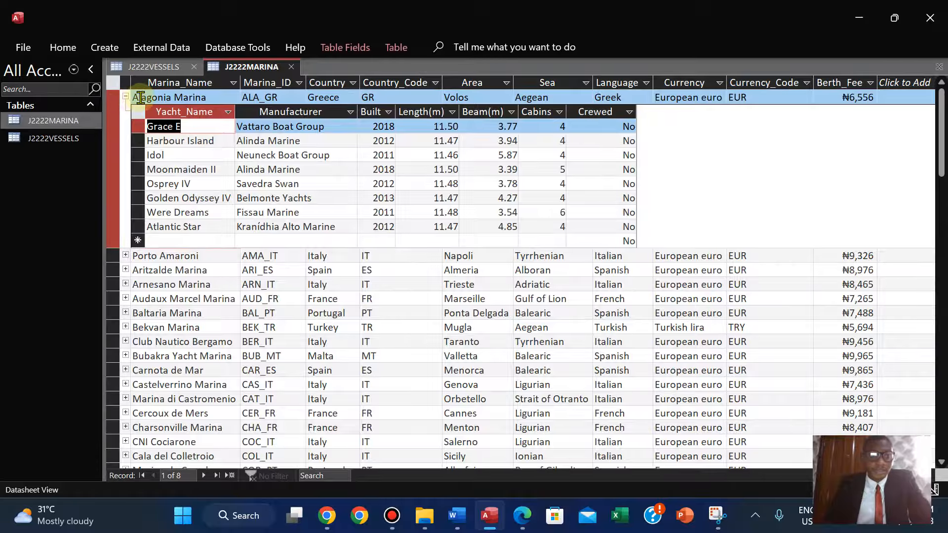
{"action": "left_click", "coordinate": [126, 97]}
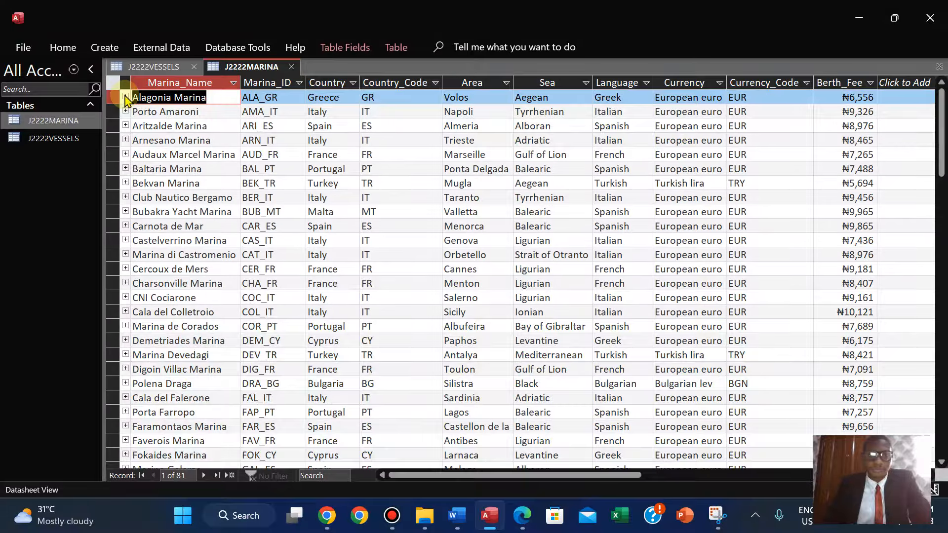
{"action": "left_click", "coordinate": [125, 97]}
{"action": "left_click", "coordinate": [125, 97]}
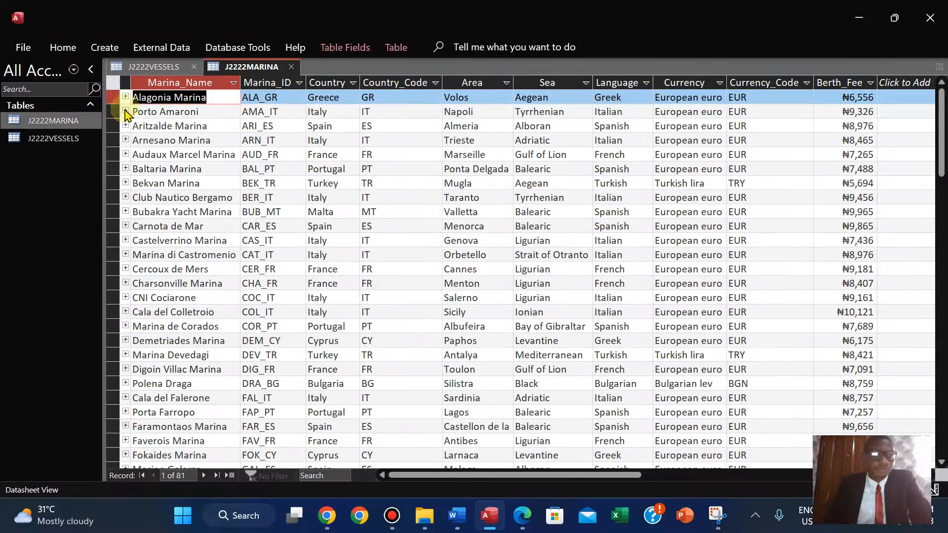
{"action": "double_click", "coordinate": [53, 139]}
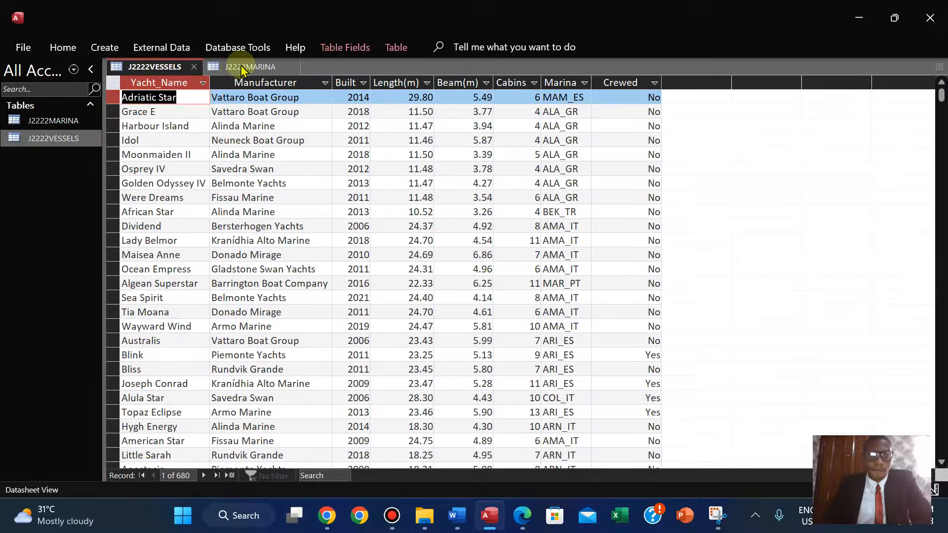
{"action": "left_click", "coordinate": [196, 69]}
Read the question 17 new vessel record details in the question paper.
{"action": "right_click", "coordinate": [144, 66]}
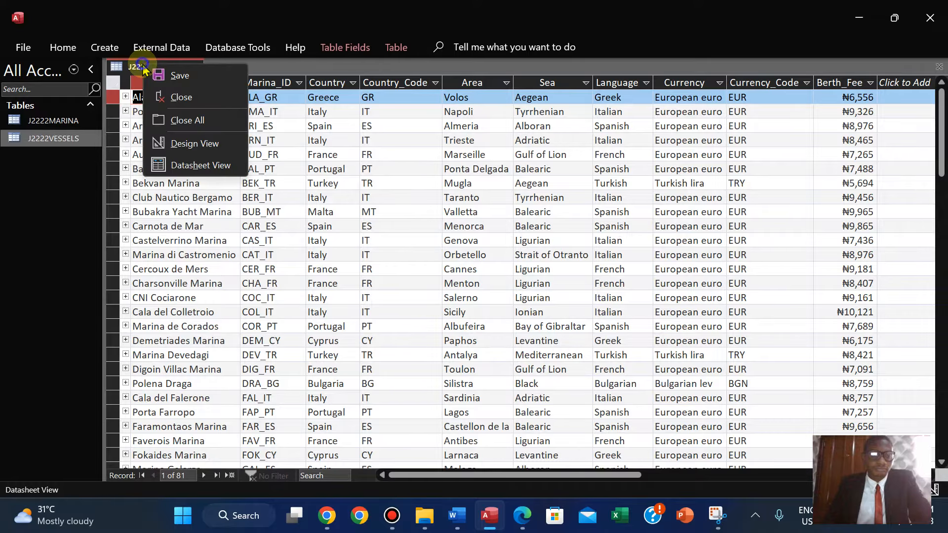
{"action": "left_click", "coordinate": [521, 513]}
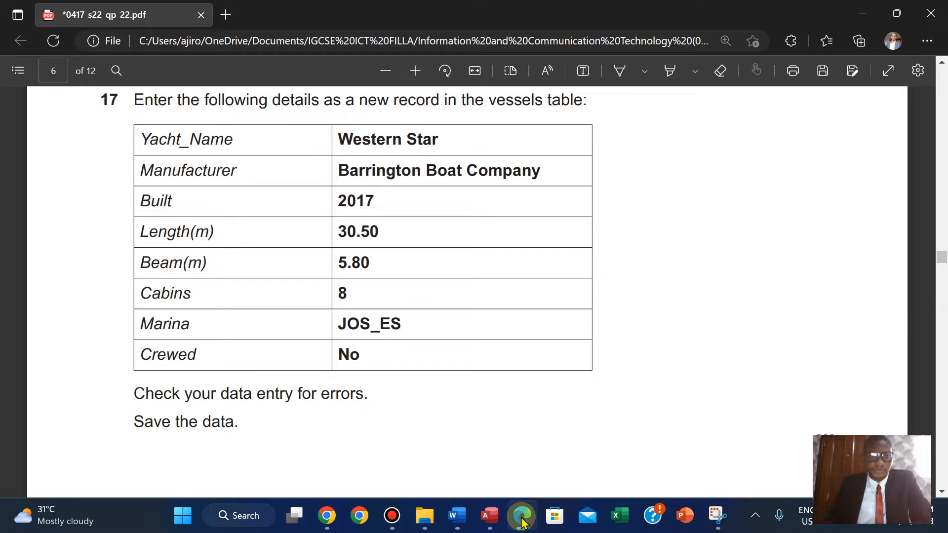
{"action": "key", "text": "Down"}
{"action": "key", "text": "Down"}
{"action": "key", "text": "Up"}
{"action": "key", "text": "Up"}
{"action": "key", "text": "Up"}
{"action": "key", "text": "Up"}
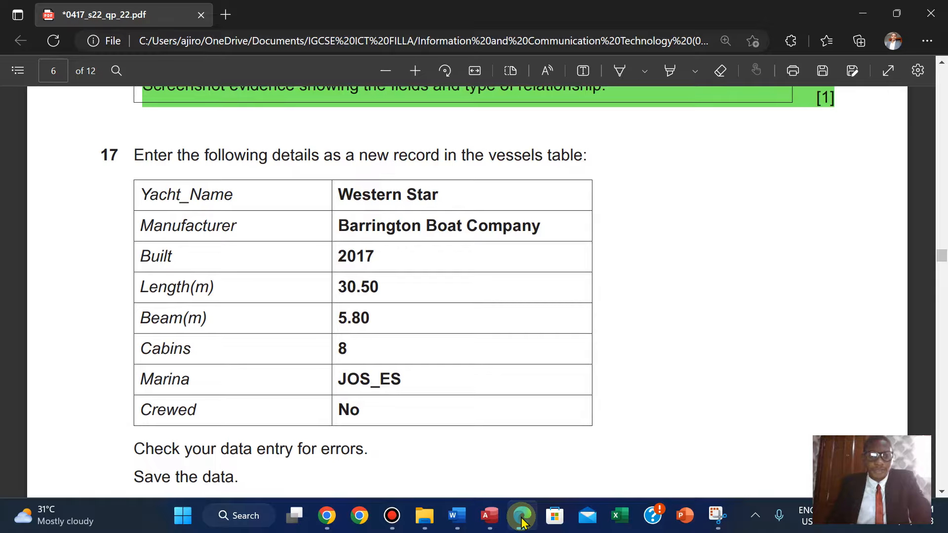
{"action": "key", "text": "Down"}
{"action": "key", "text": "Down"}
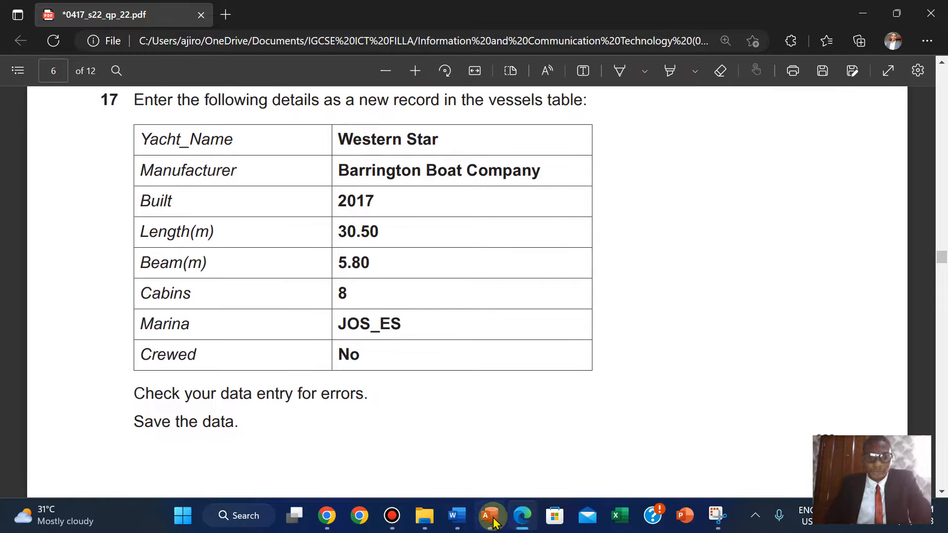
Close the J2222MARINA table.
{"action": "left_click", "coordinate": [491, 518]}
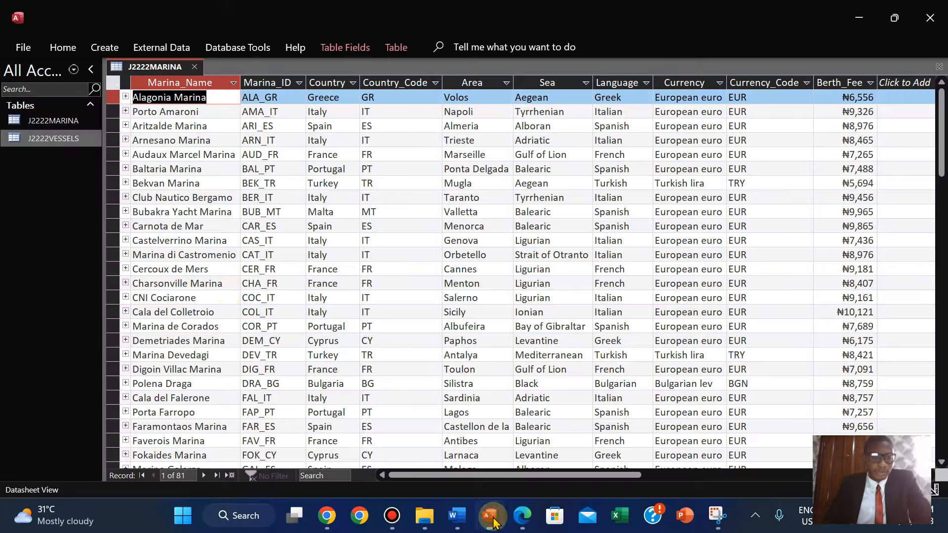
{"action": "right_click", "coordinate": [153, 67]}
{"action": "left_click", "coordinate": [181, 98]}
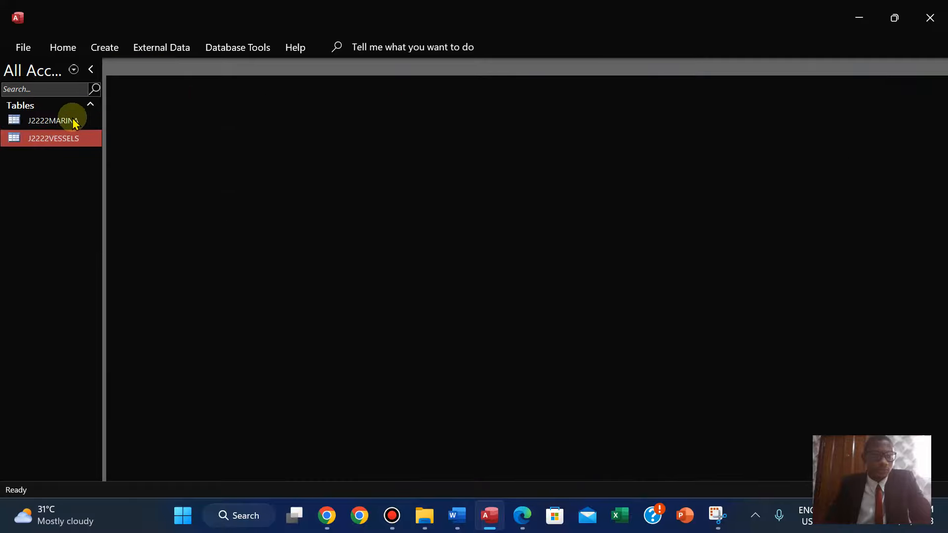
Open J2222VESSELS at a new blank record and place it side by side with the question paper.
{"action": "double_click", "coordinate": [48, 141]}
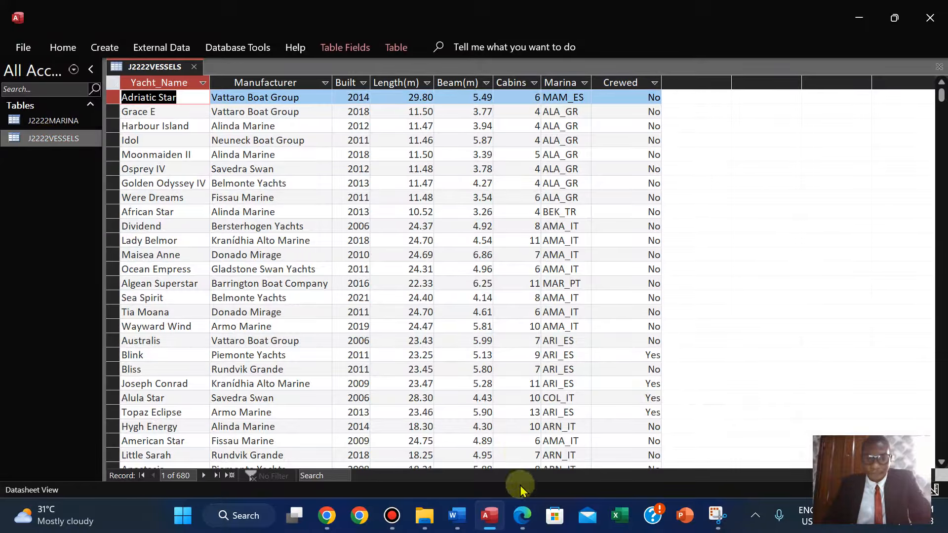
{"action": "left_click", "coordinate": [230, 475]}
{"action": "left_click", "coordinate": [520, 518]}
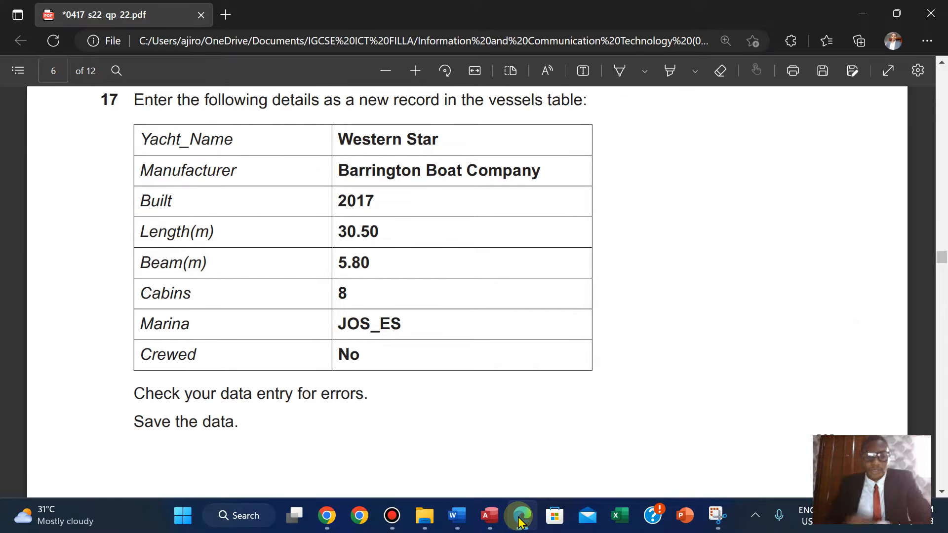
{"action": "key", "text": "super+Right"}
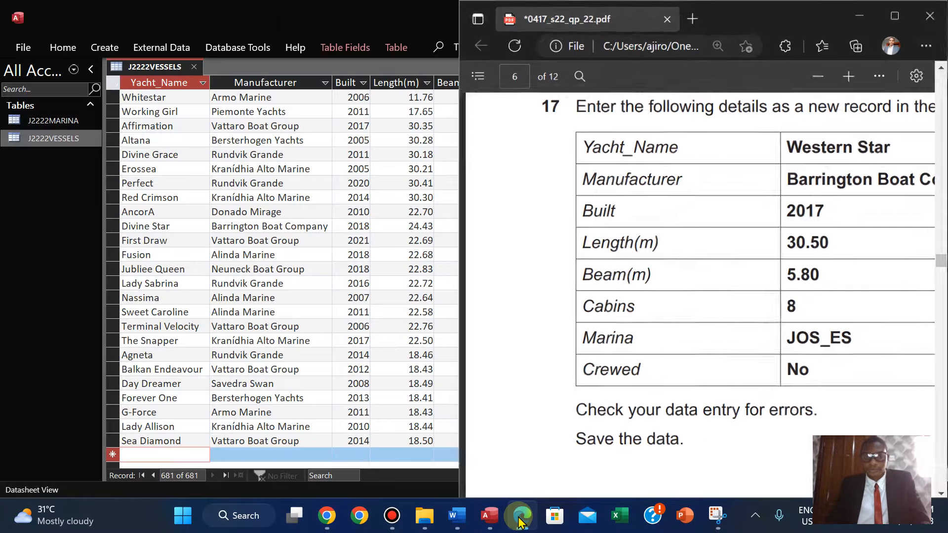
{"action": "left_click", "coordinate": [103, 145]}
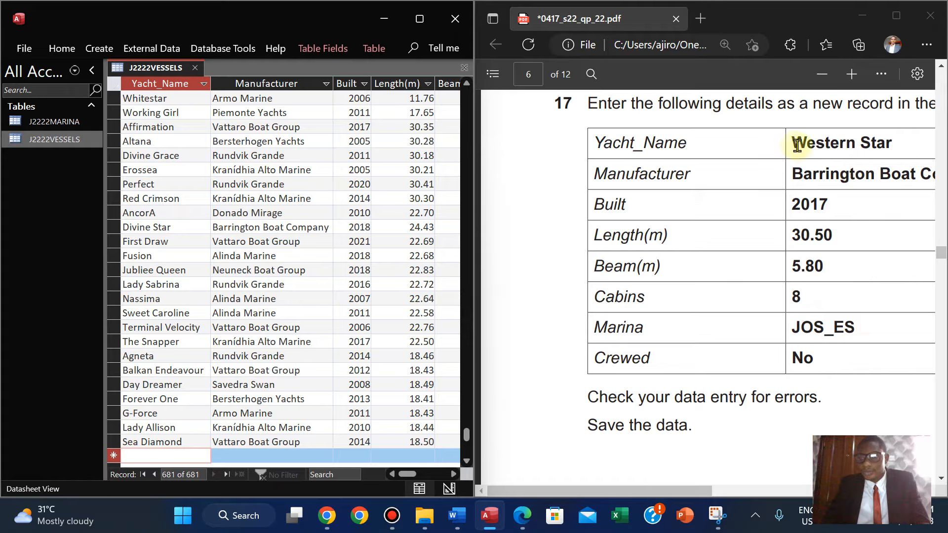
Copy the yacht name Western Star from the question paper into the new record's Yacht_Name field.
{"action": "left_click_drag", "start_coordinate": [794, 144], "coordinate": [896, 147]}
{"action": "key", "text": "ctrl+c"}
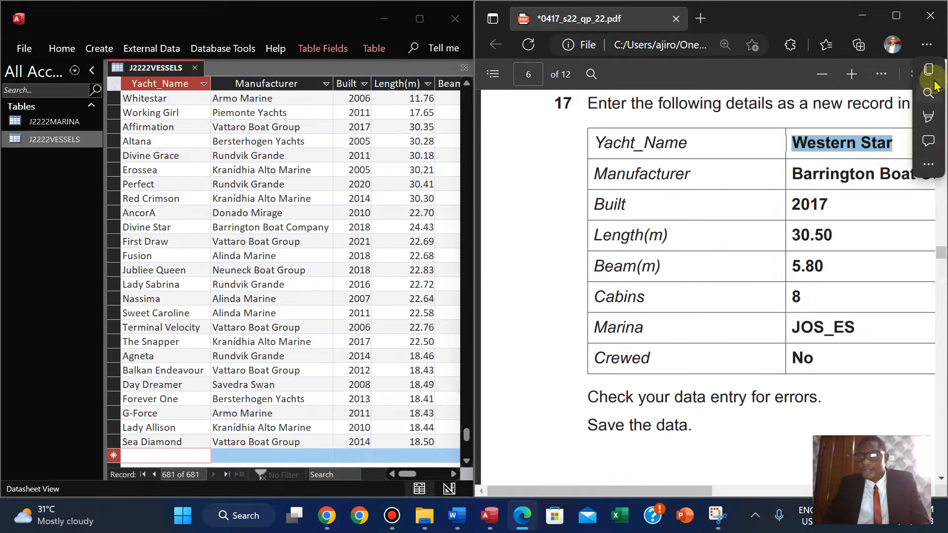
{"action": "right_click", "coordinate": [898, 147]}
{"action": "left_click", "coordinate": [849, 67]}
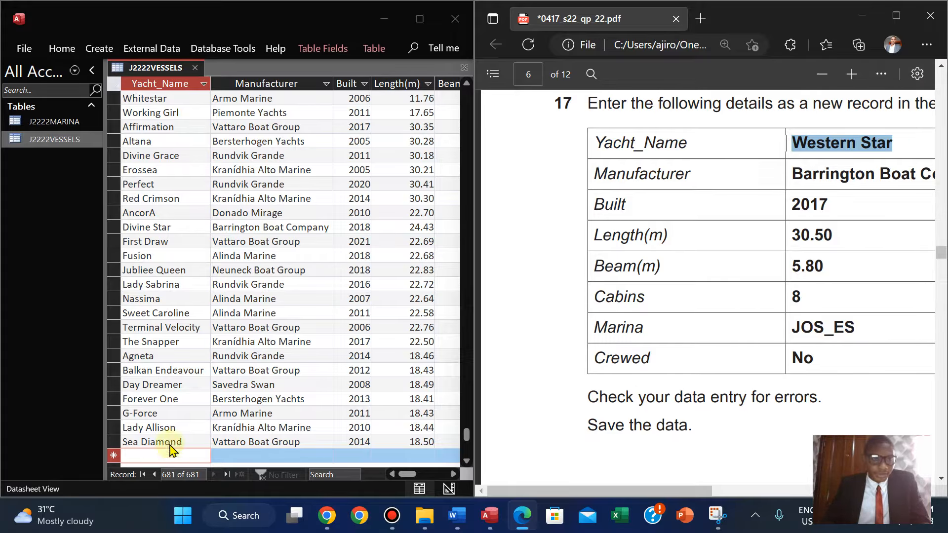
{"action": "left_click", "coordinate": [153, 457]}
{"action": "key", "text": "ctrl+v"}
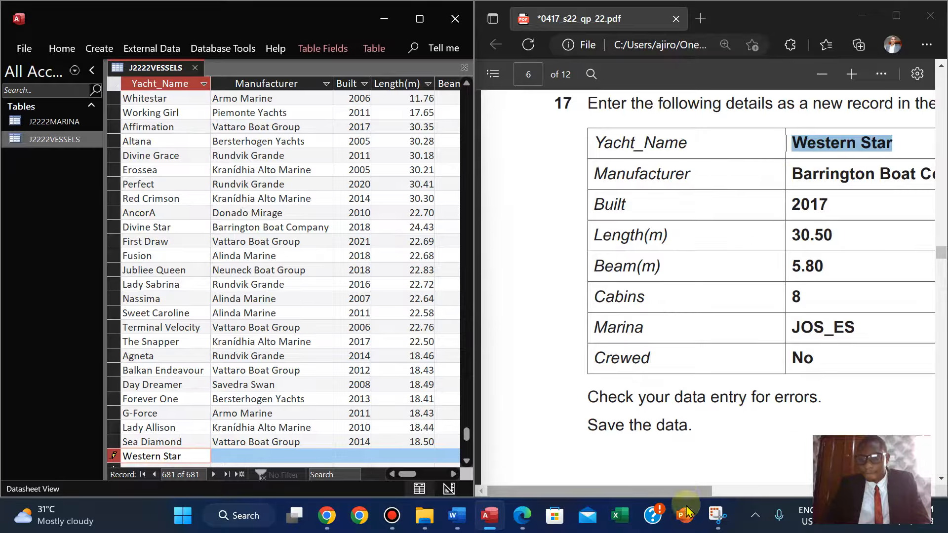
Copy Barrington Boat Company from the question paper into the new record's Manufacturer field.
{"action": "left_click_drag", "start_coordinate": [684, 492], "coordinate": [729, 493]}
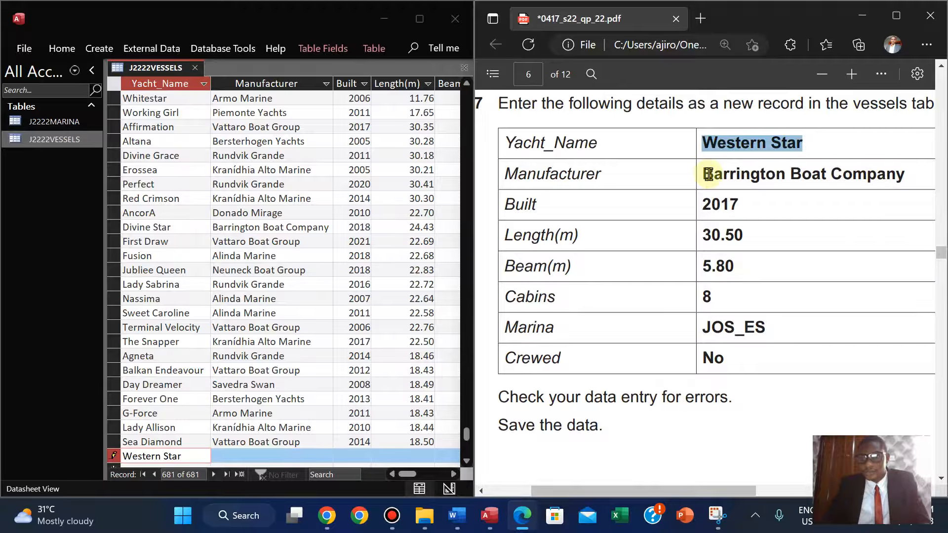
{"action": "left_click_drag", "start_coordinate": [707, 174], "coordinate": [905, 177]}
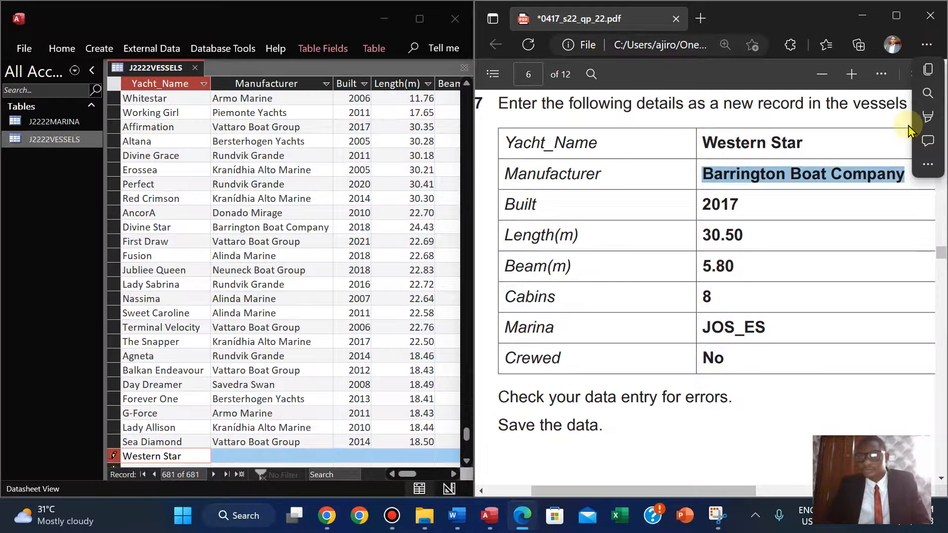
{"action": "left_click", "coordinate": [928, 70]}
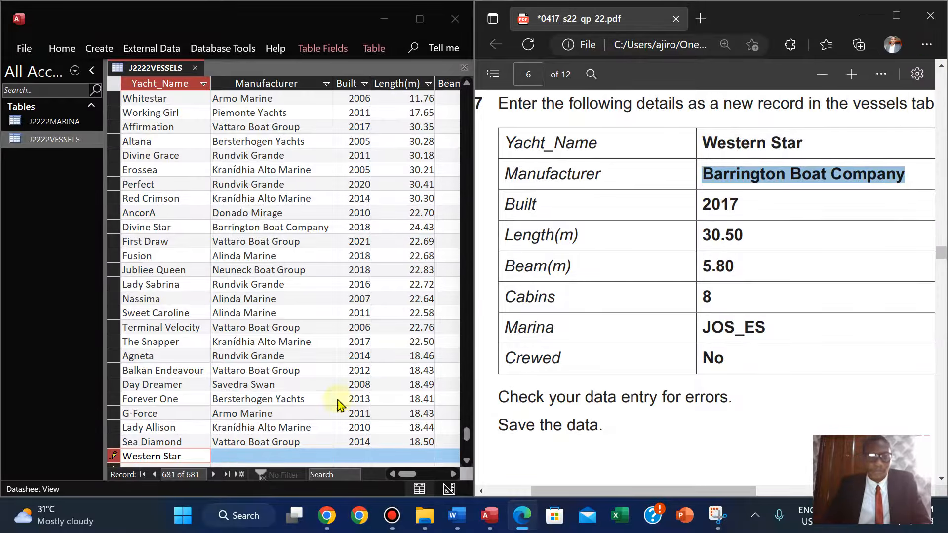
{"action": "left_click", "coordinate": [246, 455]}
{"action": "key", "text": "ctrl+v"}
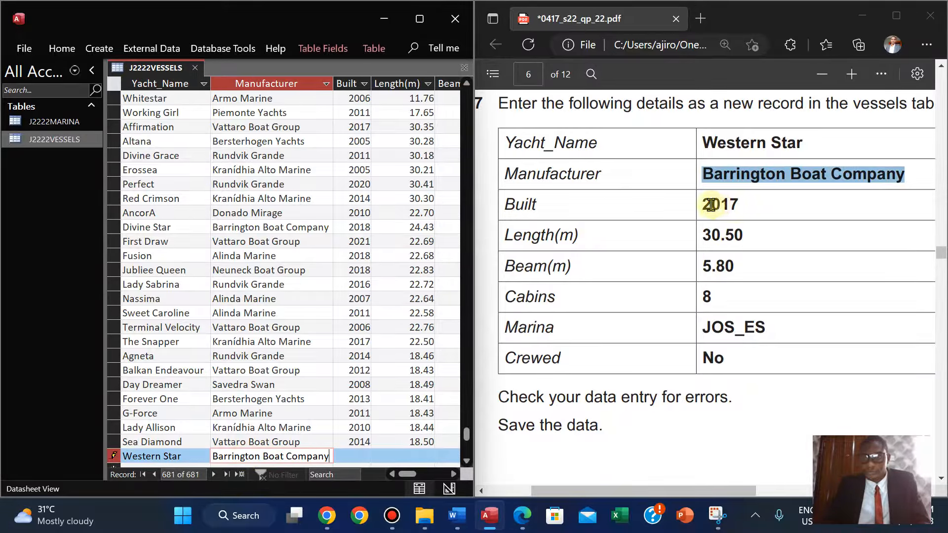
Copy the year 2017 from the question paper into the new record's Built field.
{"action": "left_click_drag", "start_coordinate": [706, 205], "coordinate": [738, 205]}
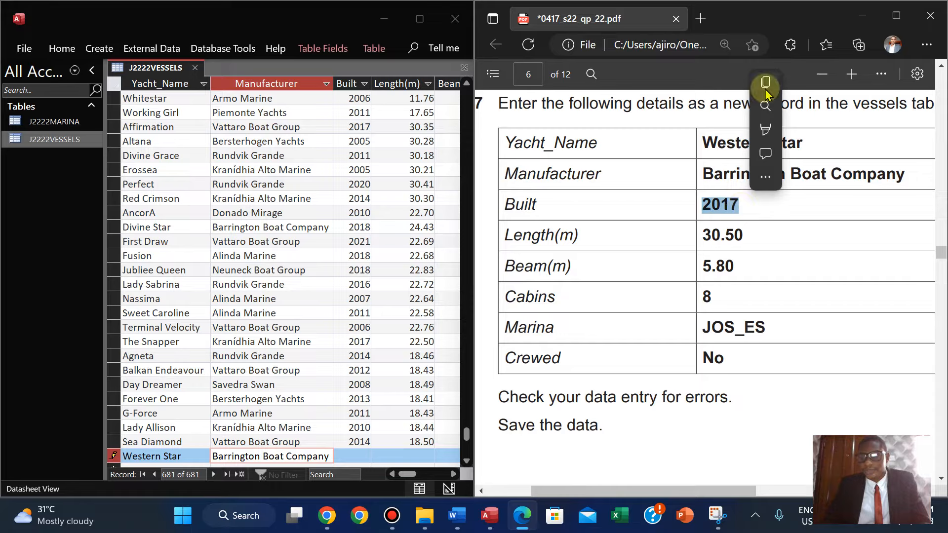
{"action": "left_click", "coordinate": [767, 88]}
{"action": "left_click", "coordinate": [352, 455]}
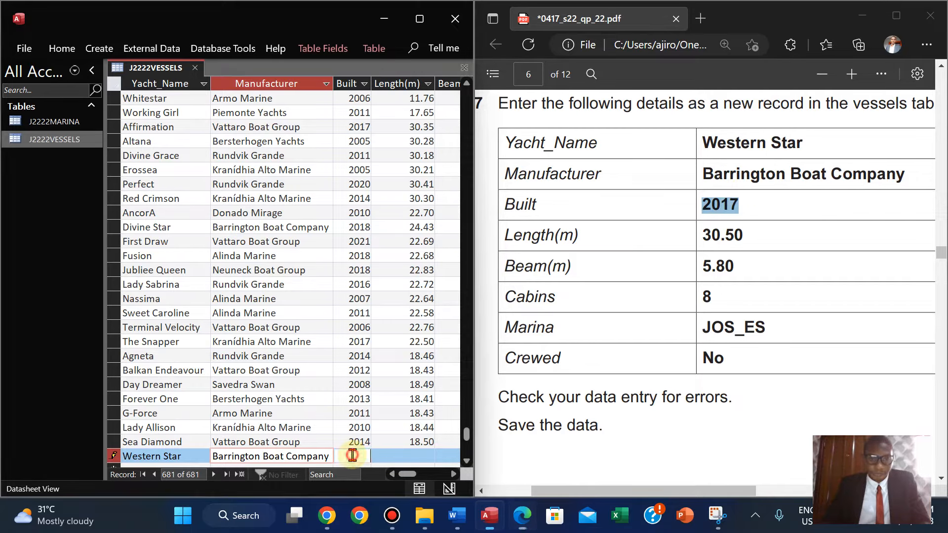
{"action": "key", "text": "ctrl+v"}
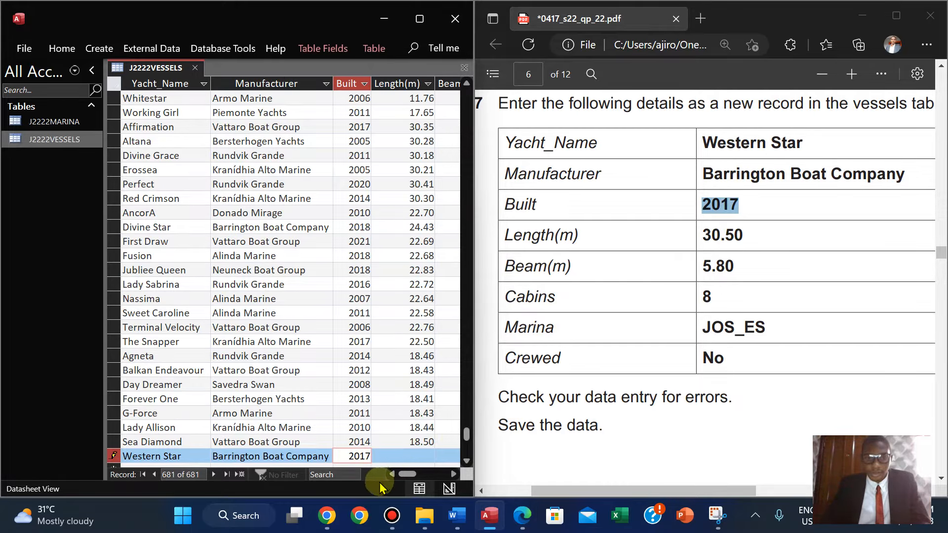
Enter 30.50 as the Length(m) and paste the copied 5.80 into the Beam(m) field of the new record.
{"action": "left_click", "coordinate": [407, 458]}
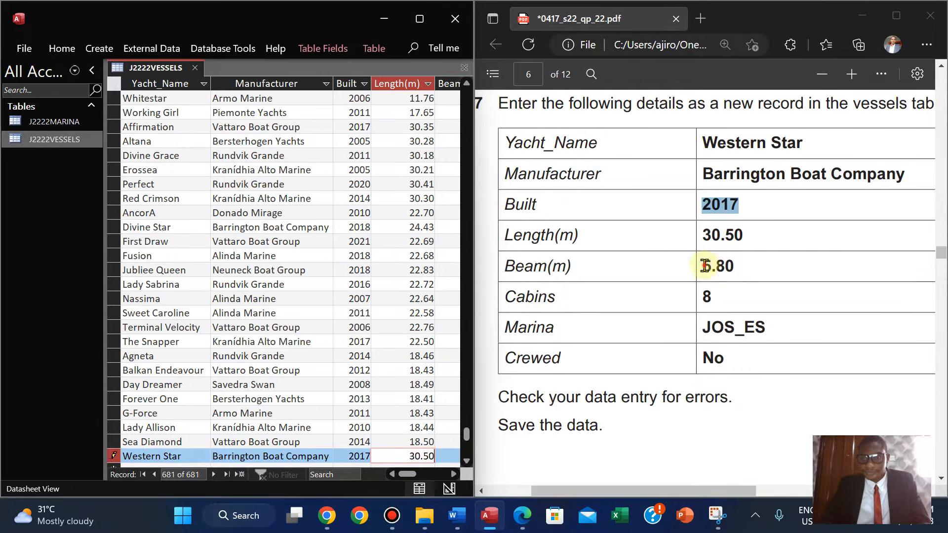
{"action": "left_click_drag", "start_coordinate": [705, 266], "coordinate": [736, 267]}
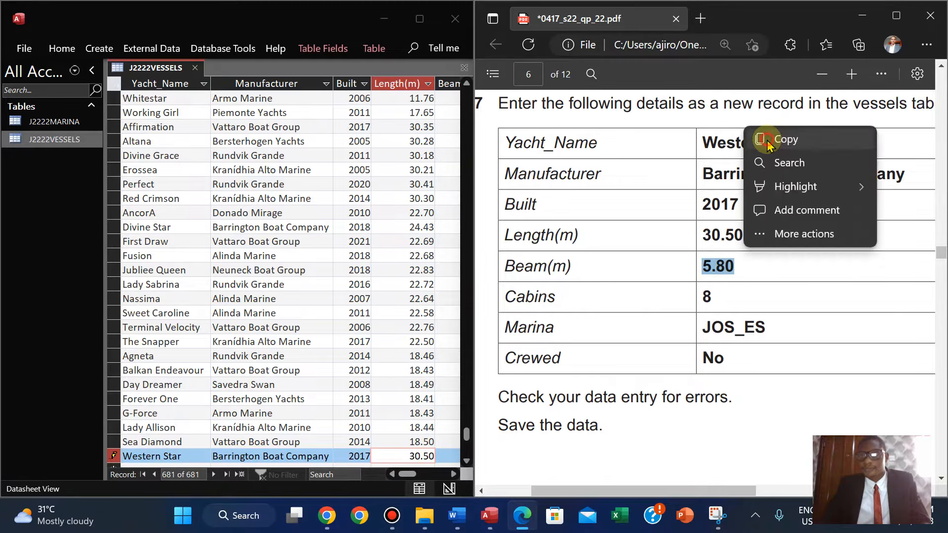
{"action": "left_click", "coordinate": [767, 143]}
{"action": "left_click", "coordinate": [452, 474]}
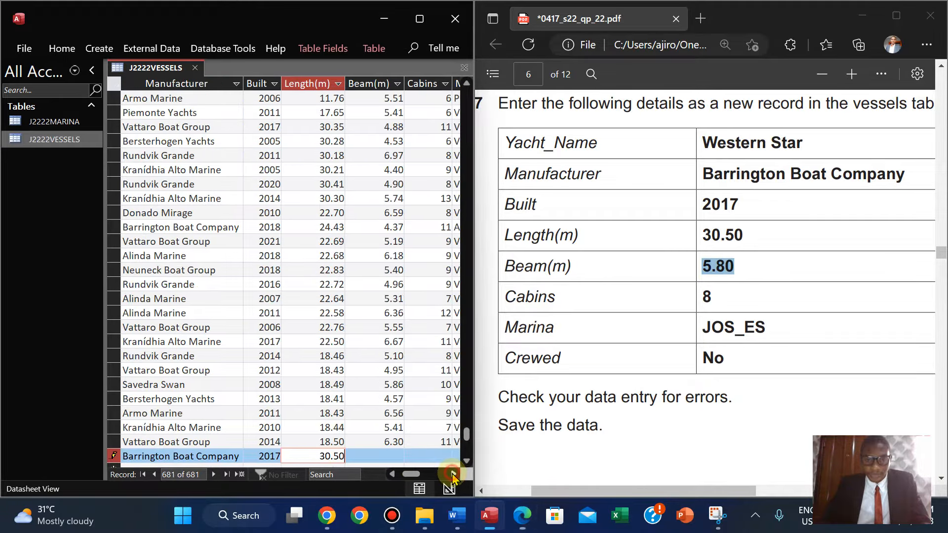
{"action": "left_click", "coordinate": [377, 455]}
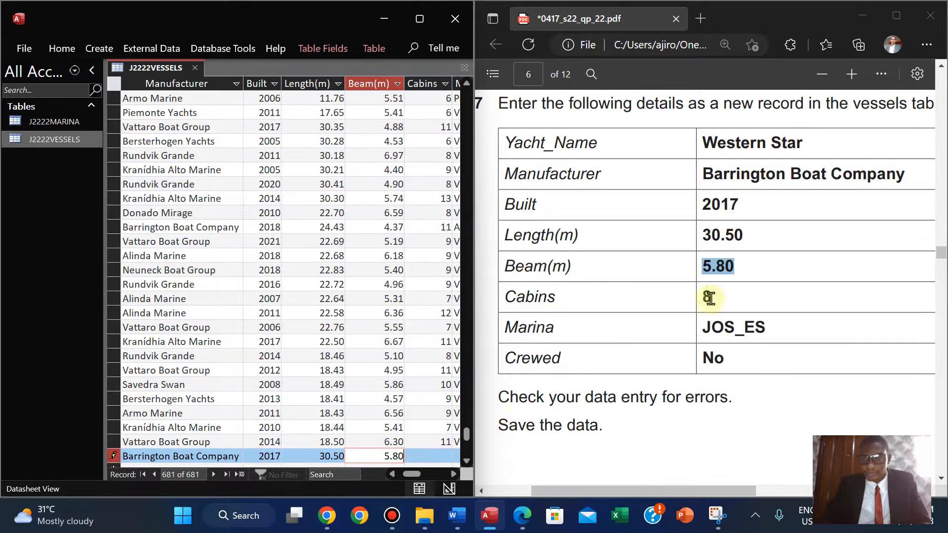
Enter 8 cabins and the marina code JOS_ES in the new record.
{"action": "left_click", "coordinate": [433, 456]}
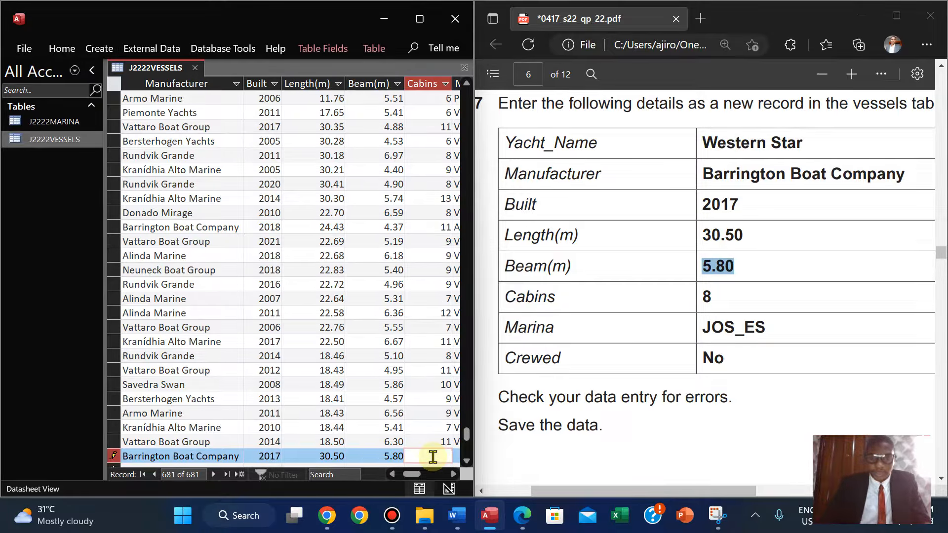
{"action": "key", "text": "Tab"}
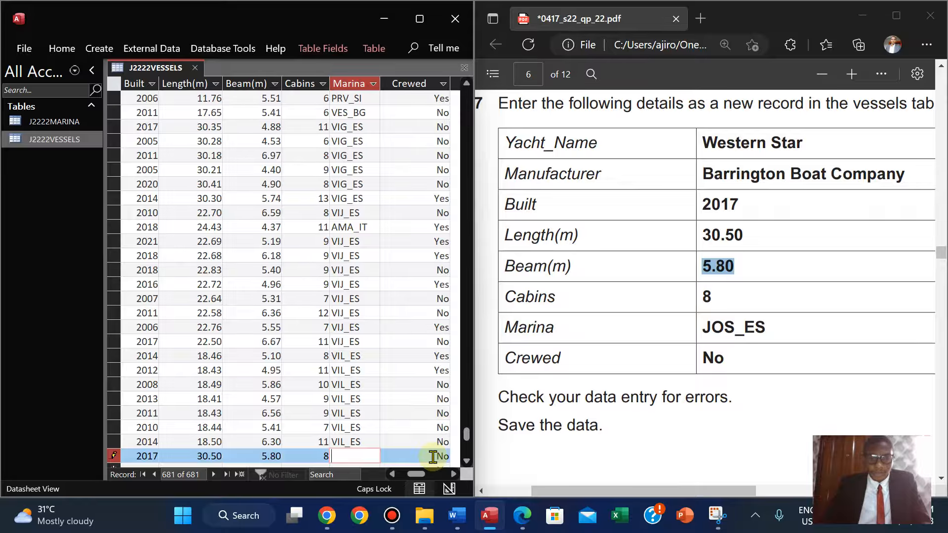
{"action": "type", "text": "JOS_"}
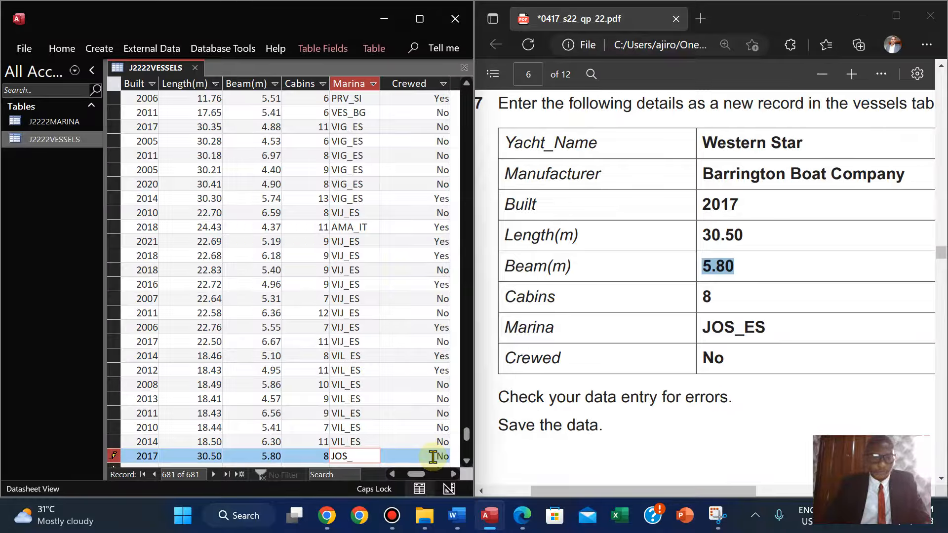
{"action": "type", "text": "ES"}
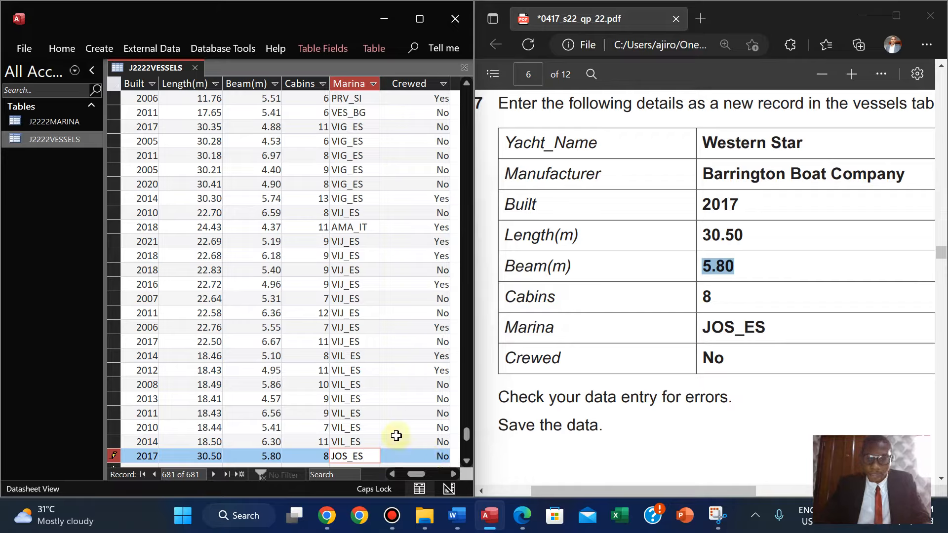
Move off the new record to save it, then maximize the table window to review the Western Star entry.
{"action": "key", "text": "Up"}
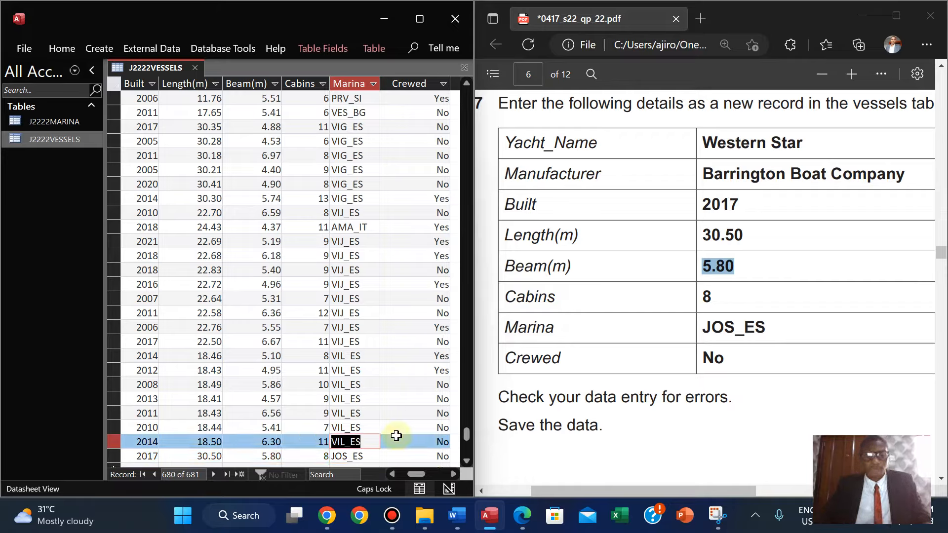
{"action": "key", "text": "Up"}
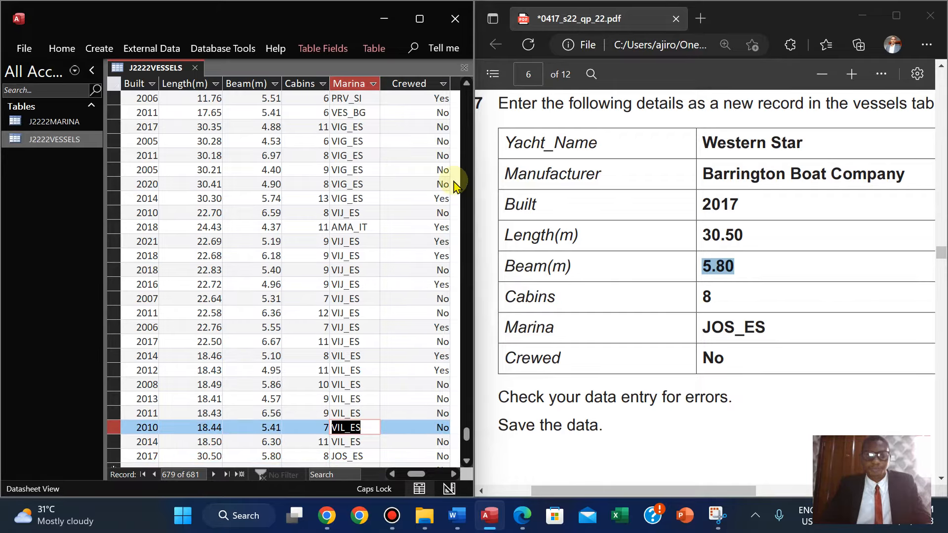
{"action": "left_click", "coordinate": [453, 475]}
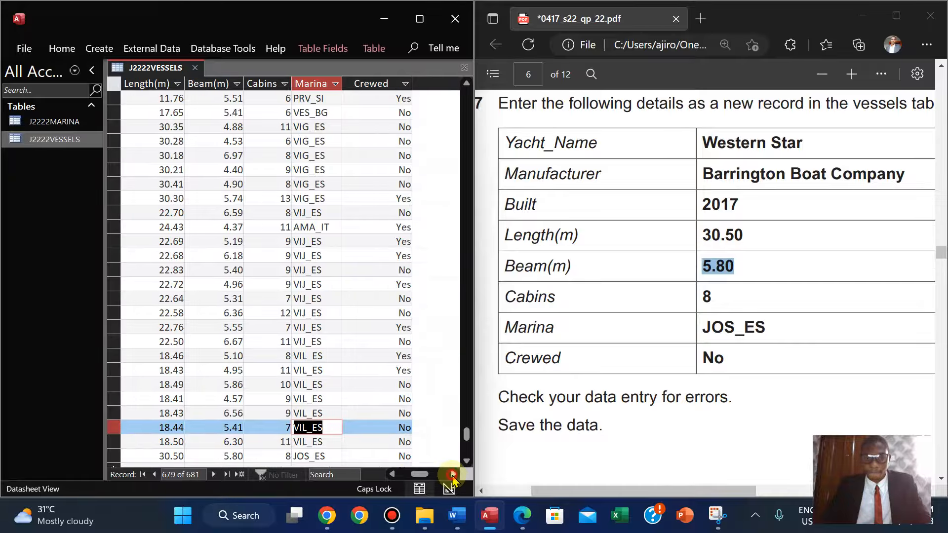
{"action": "left_click", "coordinate": [426, 309]}
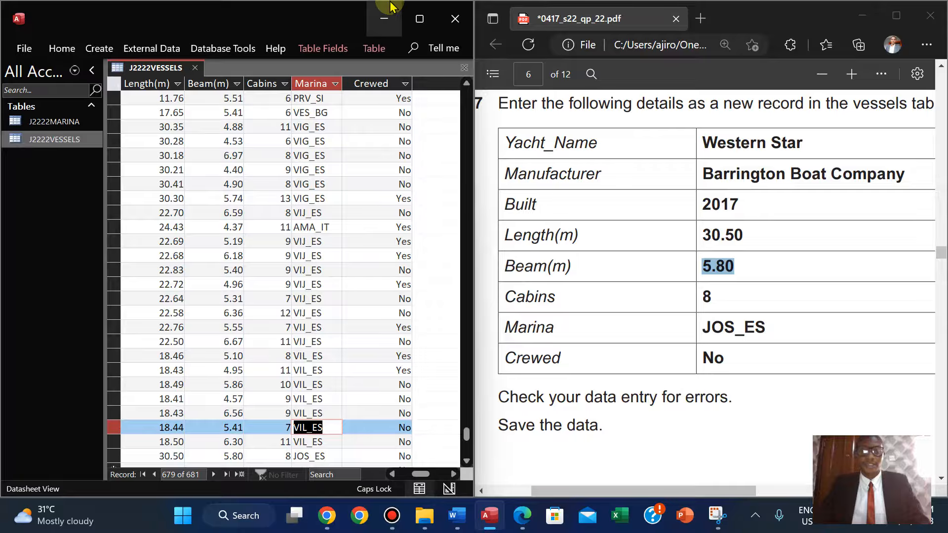
{"action": "left_click", "coordinate": [426, 20]}
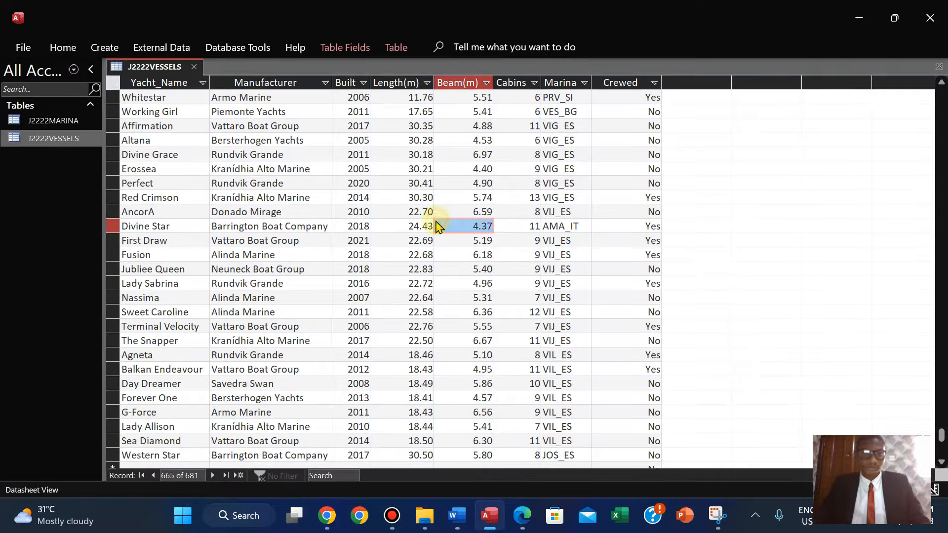
{"action": "left_click", "coordinate": [139, 212]}
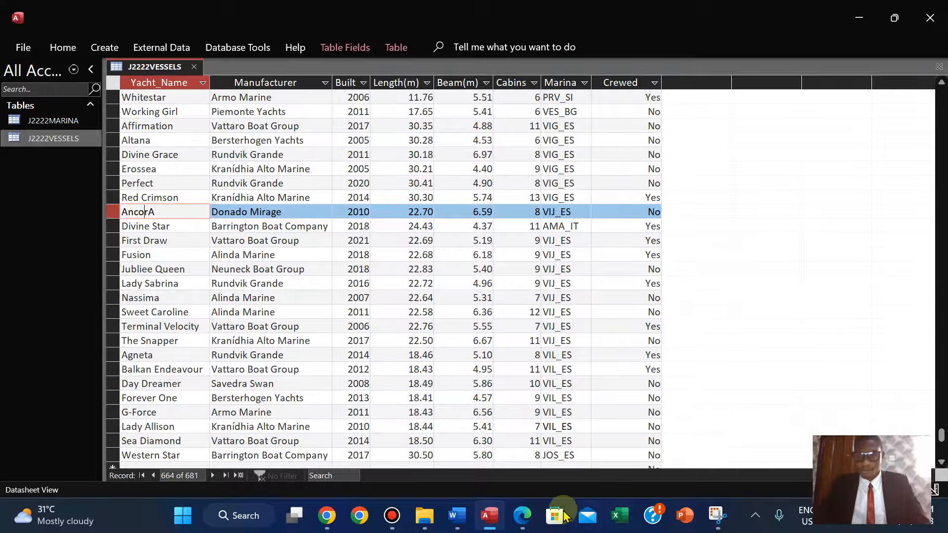
Highlight the 'Check your data entry for errors. Save the data.' instructions in the question paper.
{"action": "left_click", "coordinate": [521, 516]}
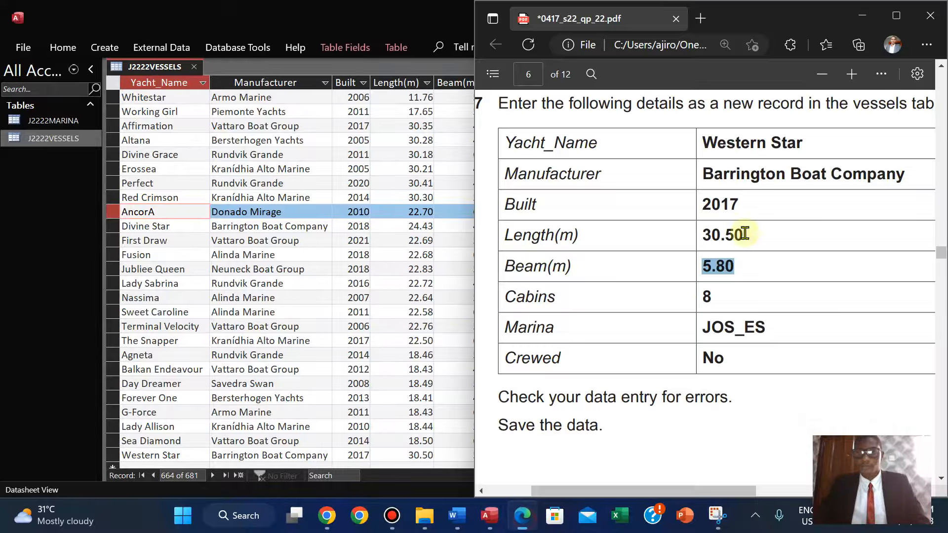
{"action": "left_click", "coordinate": [896, 15]}
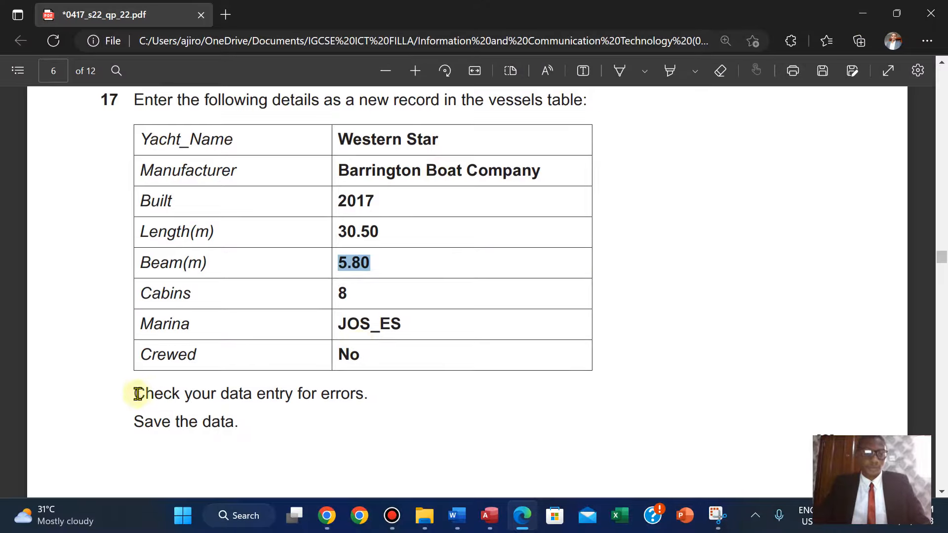
{"action": "left_click_drag", "start_coordinate": [137, 393], "coordinate": [849, 427]}
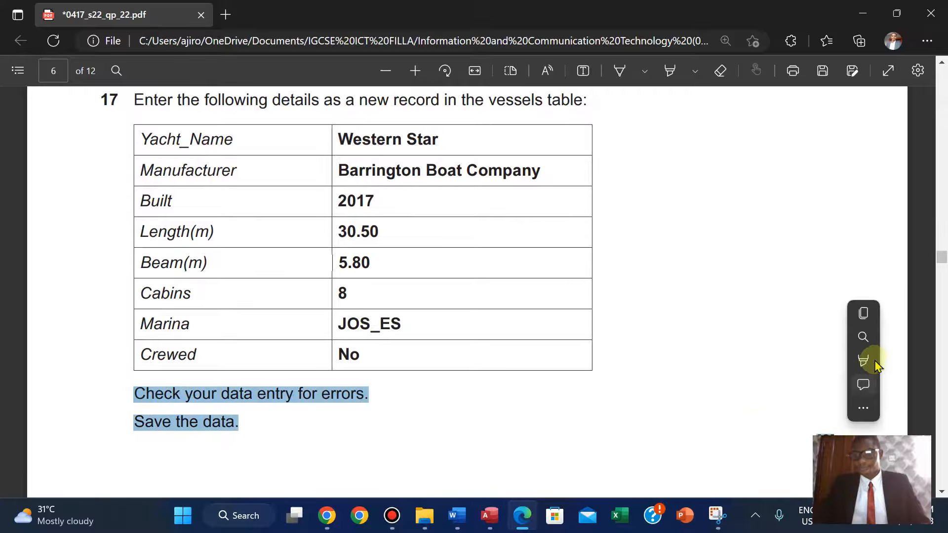
{"action": "mouse_move", "coordinate": [874, 361]}
{"action": "left_click", "coordinate": [766, 385]}
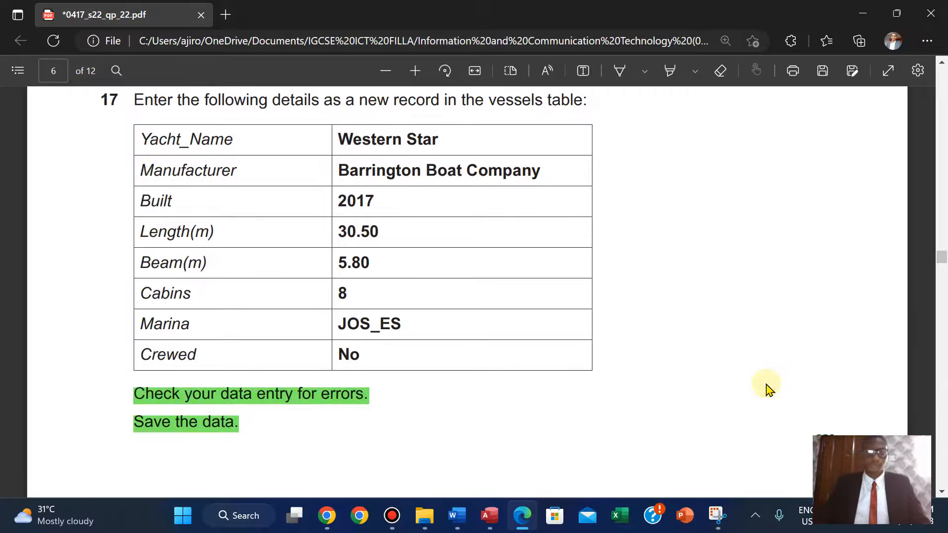
Read the question 18 tabular report requirements in the question paper.
{"action": "scroll", "coordinate": [767, 386], "scroll_direction": "down", "scroll_amount": 8}
{"action": "scroll", "coordinate": [767, 386], "scroll_direction": "down", "scroll_amount": 10}
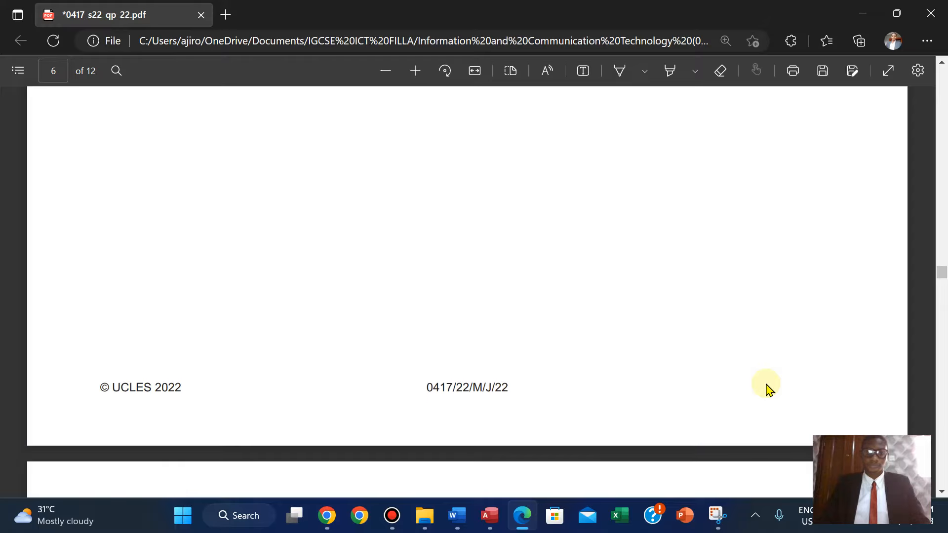
{"action": "scroll", "coordinate": [767, 383], "scroll_direction": "down", "scroll_amount": 2}
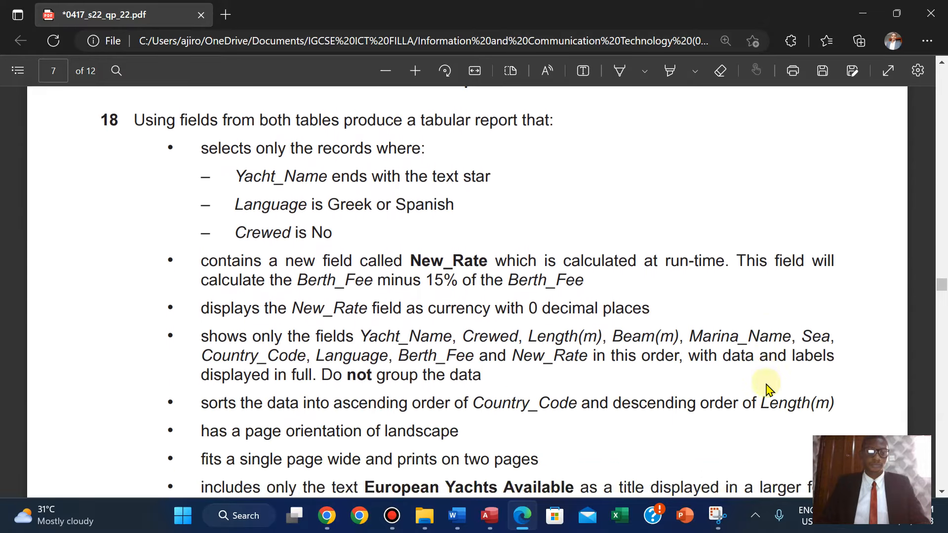
{"action": "scroll", "coordinate": [763, 390], "scroll_direction": "up", "scroll_amount": 2}
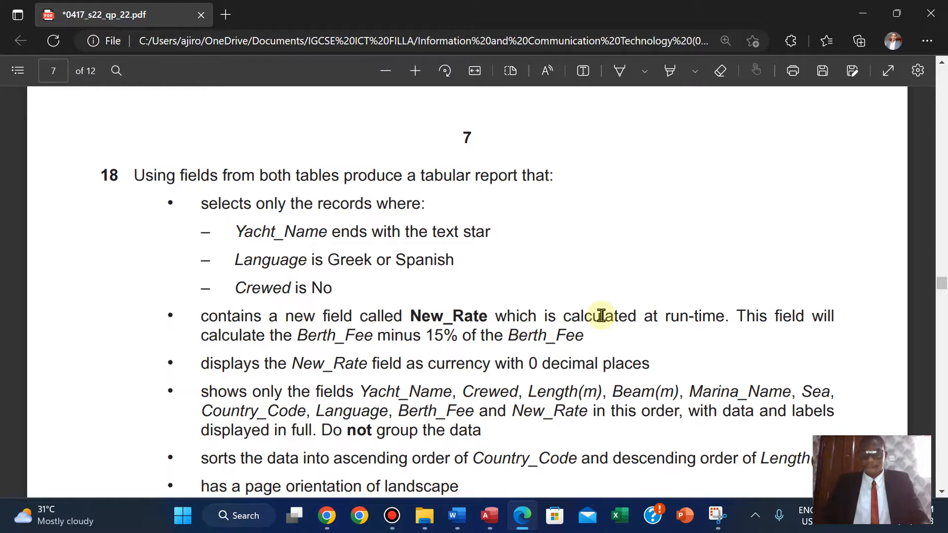
{"action": "scroll", "coordinate": [601, 315], "scroll_direction": "down", "scroll_amount": 1}
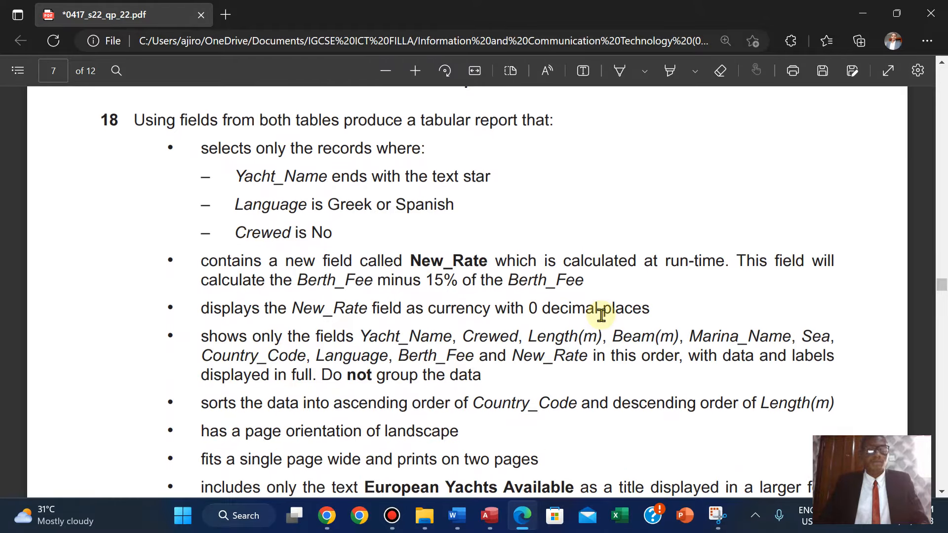
{"action": "scroll", "coordinate": [601, 315], "scroll_direction": "down", "scroll_amount": 2}
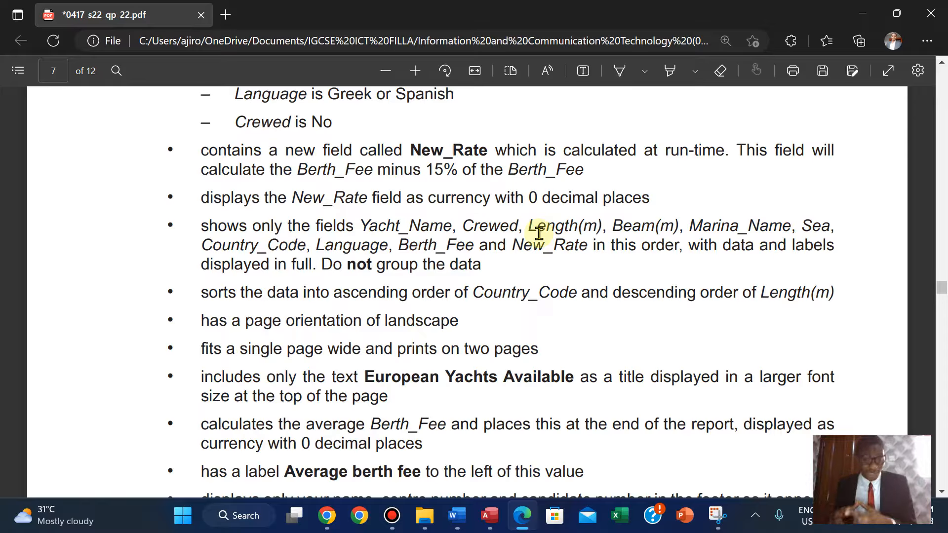
Close the J2222VESSELS table in Access.
{"action": "left_click", "coordinate": [490, 515]}
{"action": "right_click", "coordinate": [167, 73]}
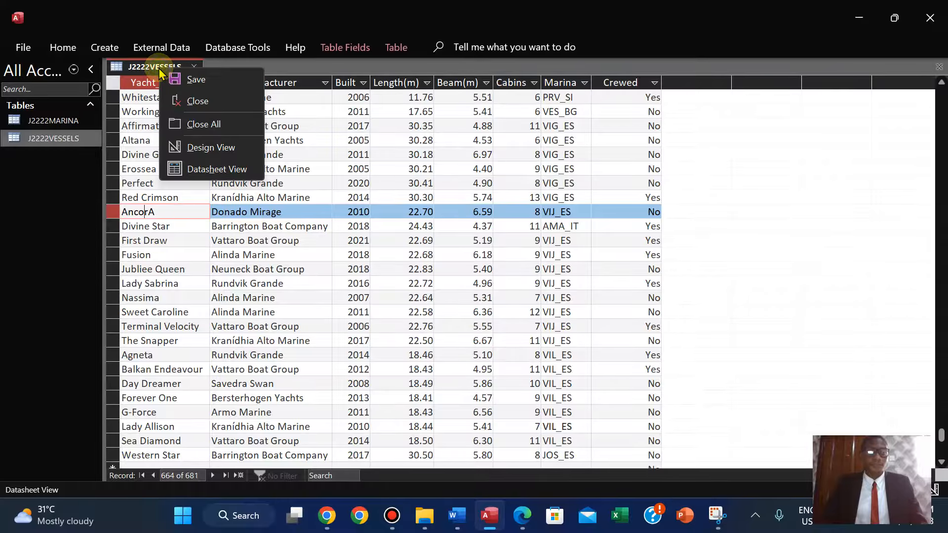
{"action": "key", "text": "Escape"}
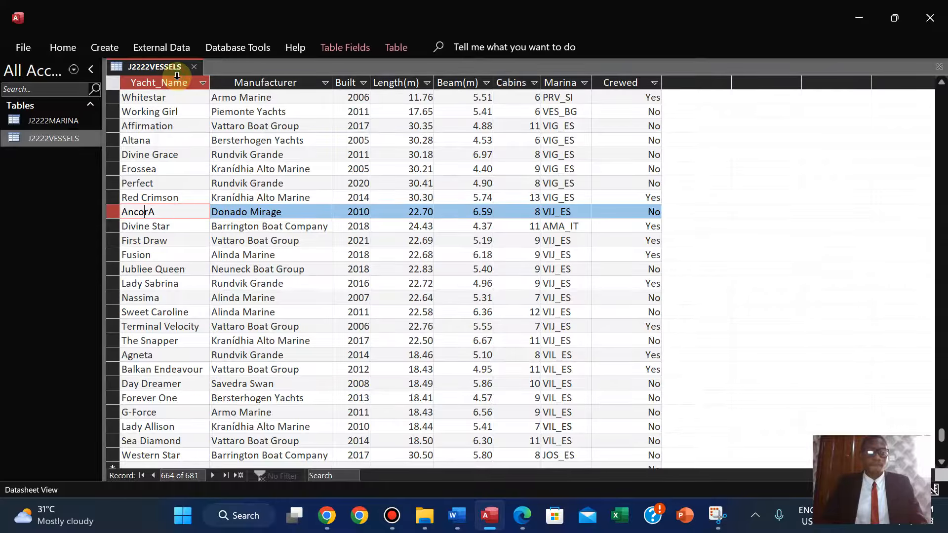
{"action": "right_click", "coordinate": [146, 64]}
{"action": "left_click", "coordinate": [175, 99]}
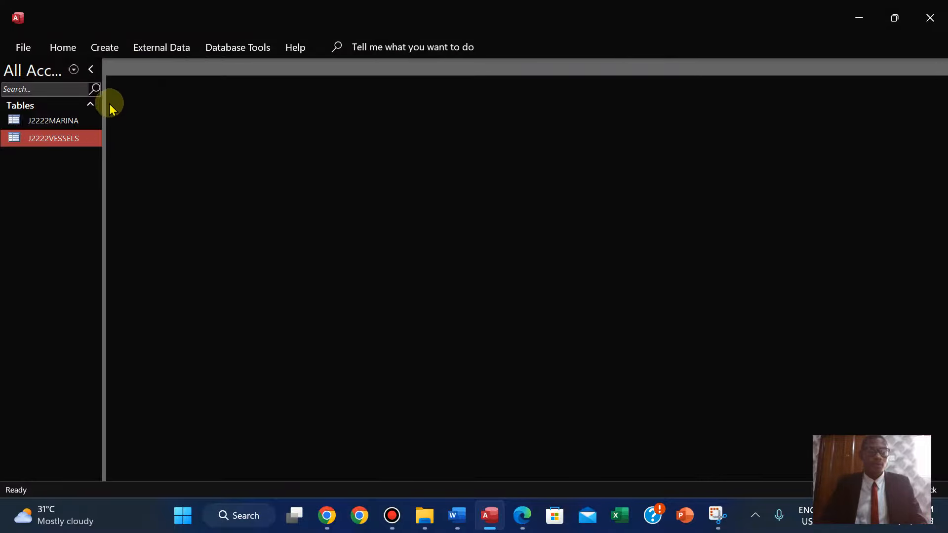
Start a new query using the Simple Query Wizard.
{"action": "left_click", "coordinate": [106, 48]}
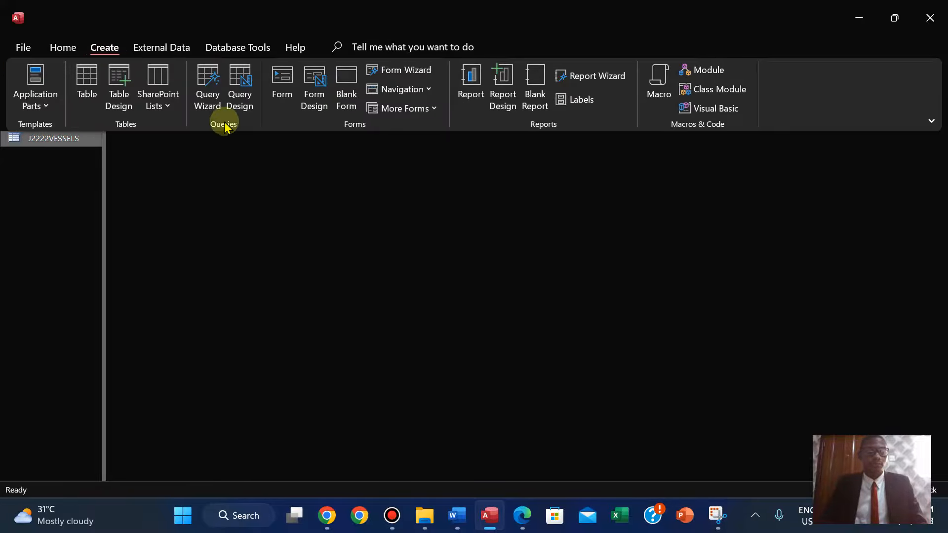
{"action": "left_click", "coordinate": [208, 101]}
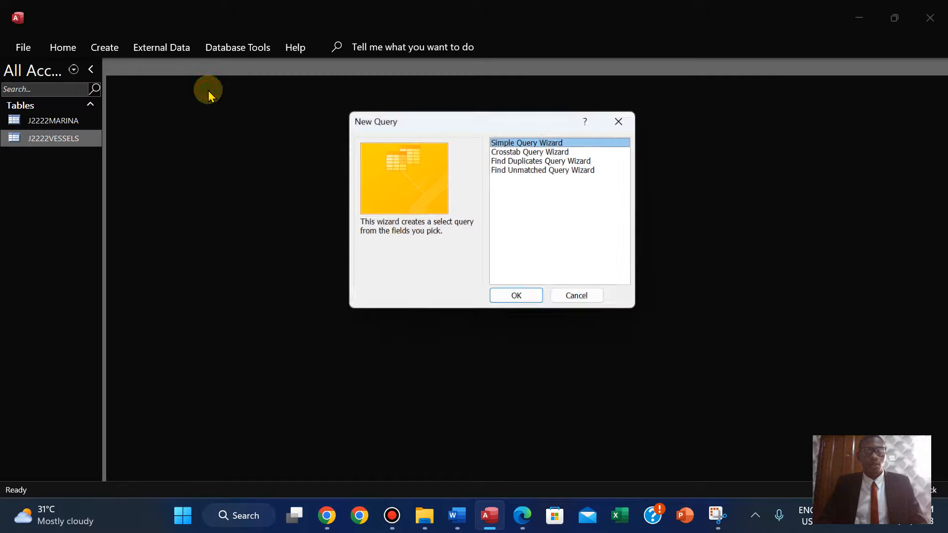
{"action": "left_click", "coordinate": [517, 300]}
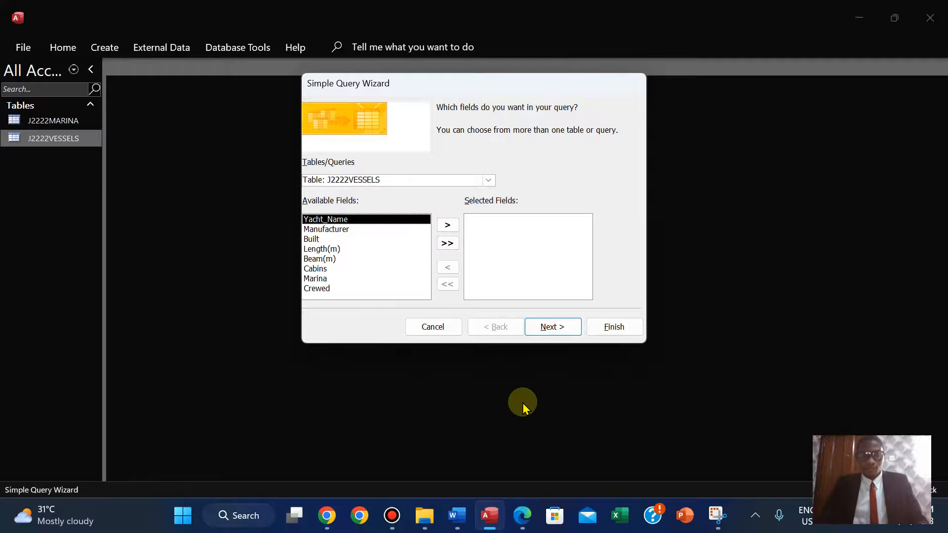
Read the question paper's list of fields and criteria required for the European yachts report.
{"action": "left_click", "coordinate": [522, 515]}
{"action": "key", "text": "Up"}
{"action": "key", "text": "Up"}
{"action": "key", "text": "Up"}
{"action": "key", "text": "Up"}
{"action": "key", "text": "Up"}
{"action": "key", "text": "Up"}
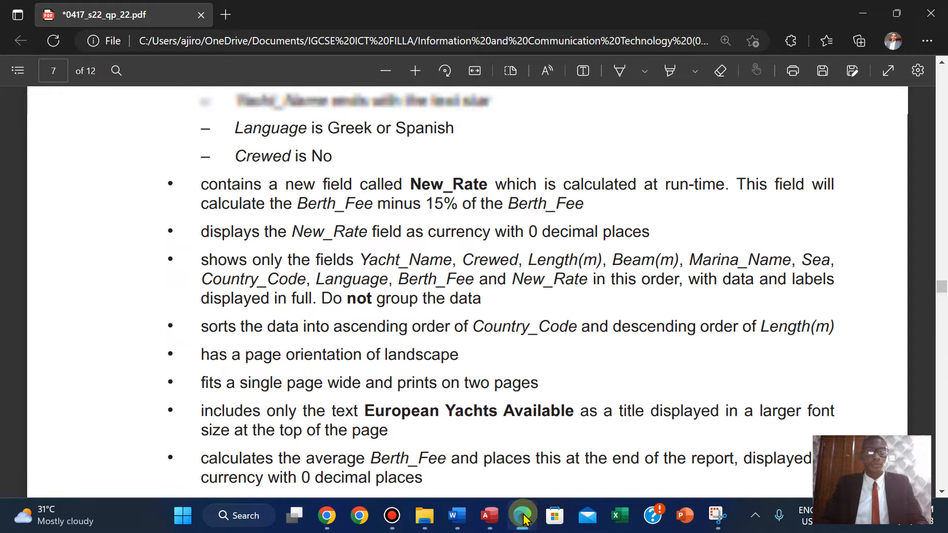
{"action": "key", "text": "Down"}
{"action": "key", "text": "Down"}
{"action": "key", "text": "Down"}
{"action": "key", "text": "Down"}
{"action": "key", "text": "Down"}
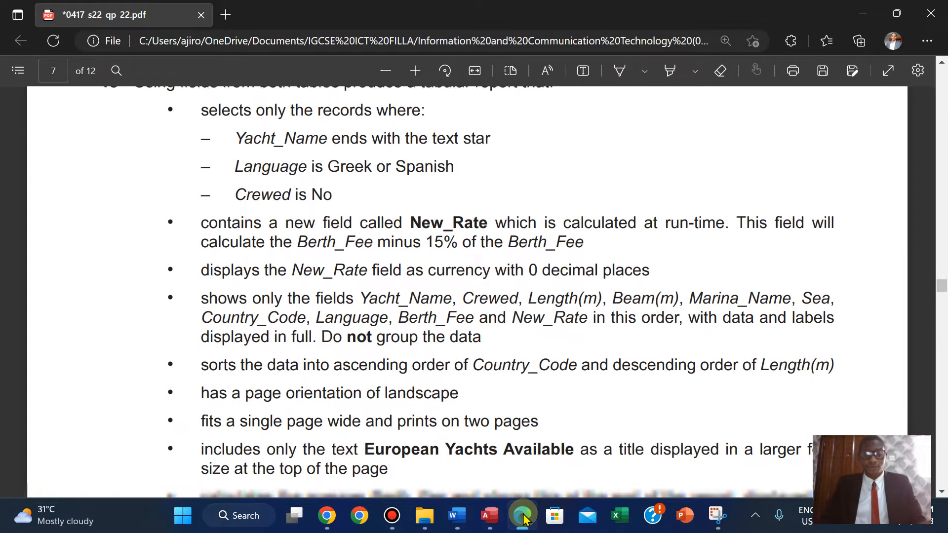
{"action": "key", "text": "Down"}
{"action": "key", "text": "Down"}
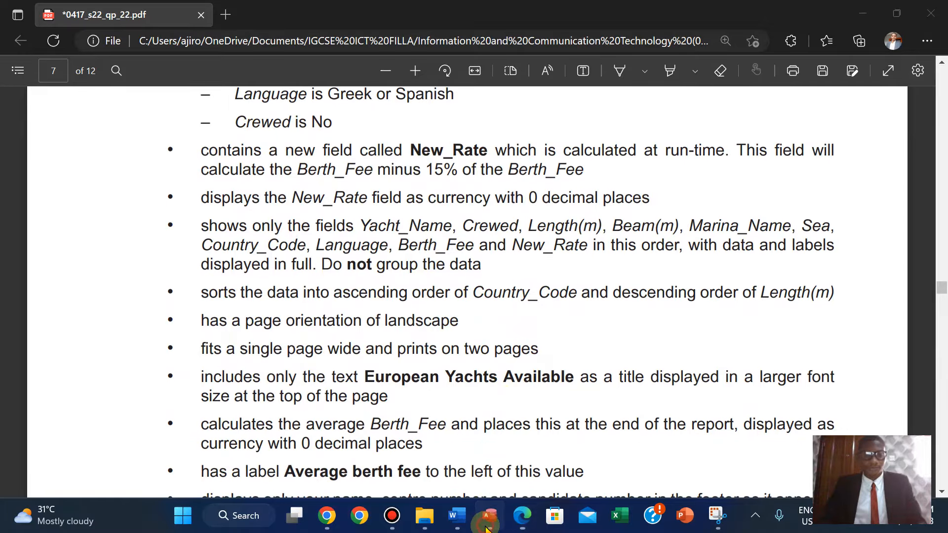
{"action": "left_click", "coordinate": [489, 516]}
Add the Yacht_Name and Crewed fields from the J2222VESSELS table to the query.
{"action": "double_click", "coordinate": [327, 221]}
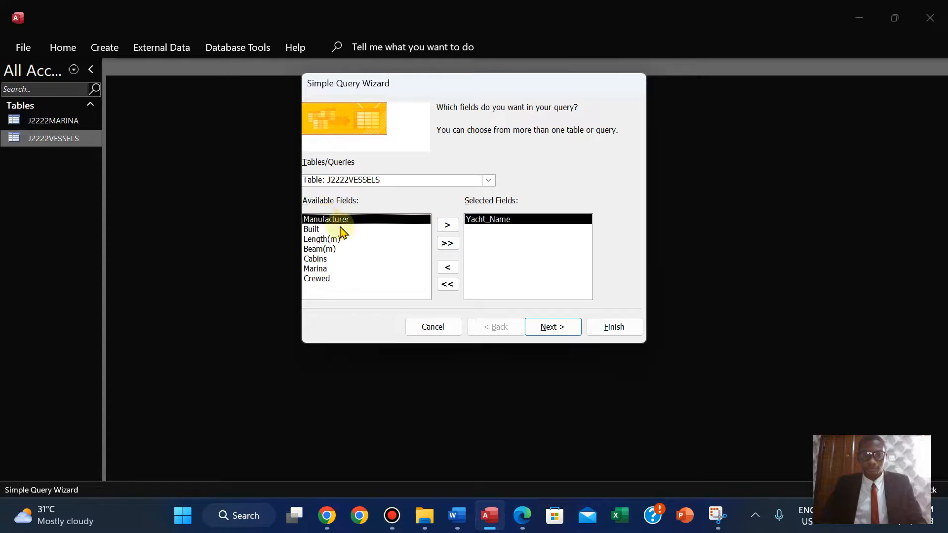
{"action": "left_click", "coordinate": [524, 516]}
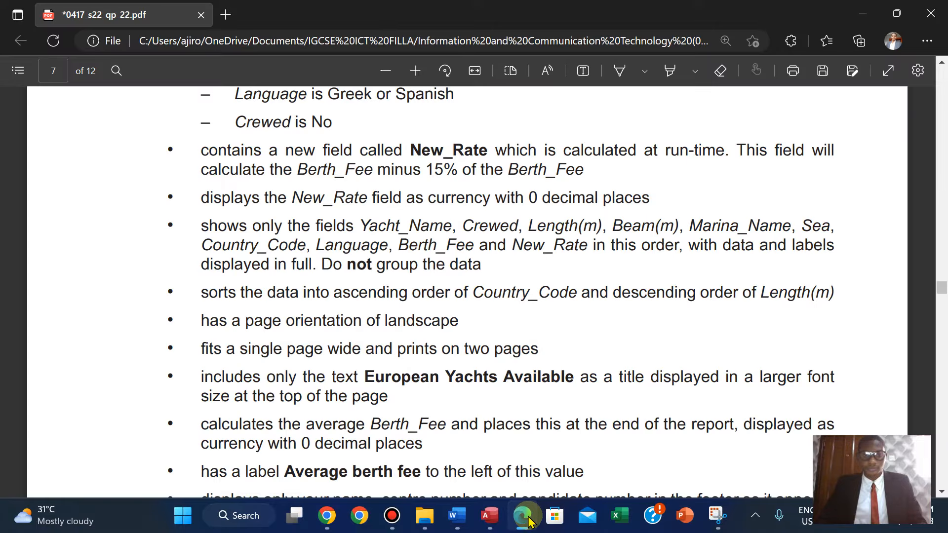
{"action": "left_click", "coordinate": [524, 516]}
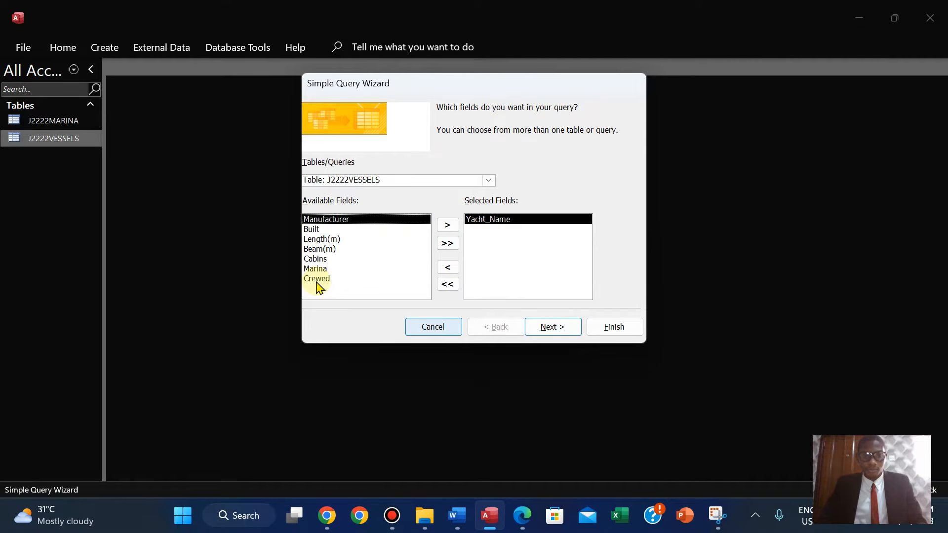
{"action": "double_click", "coordinate": [317, 281]}
{"action": "left_click", "coordinate": [522, 515]}
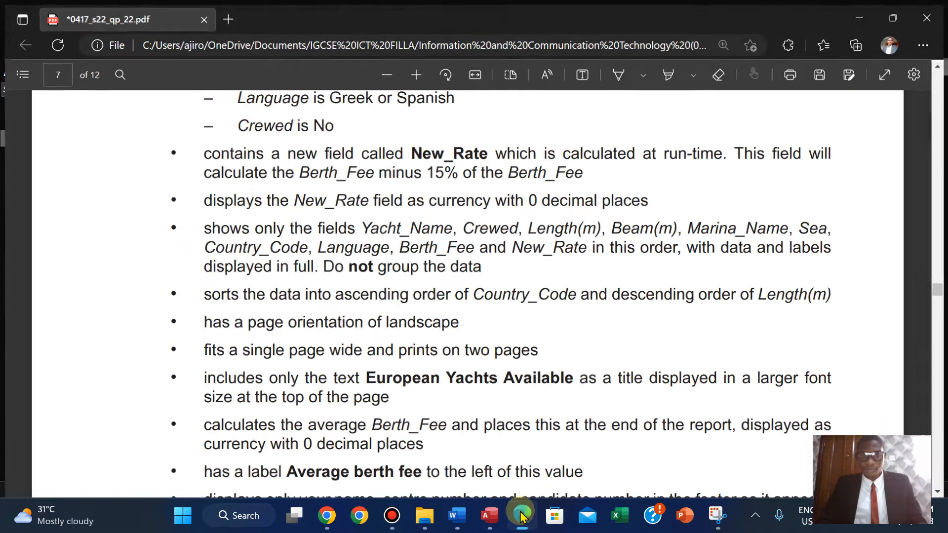
{"action": "left_click", "coordinate": [522, 515]}
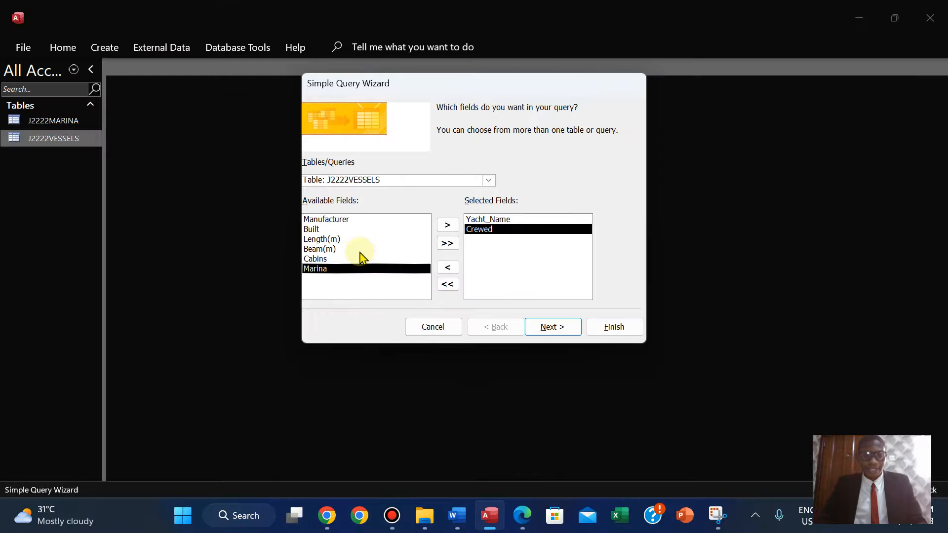
Add the Length(m) and Beam(m) fields from J2222VESSELS to the query.
{"action": "double_click", "coordinate": [329, 239]}
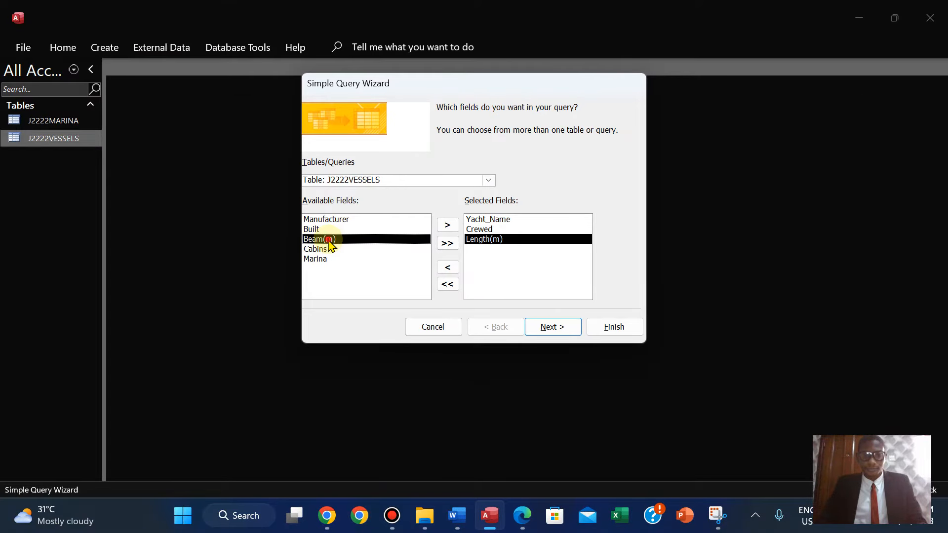
{"action": "double_click", "coordinate": [329, 240]}
{"action": "left_click", "coordinate": [523, 515]}
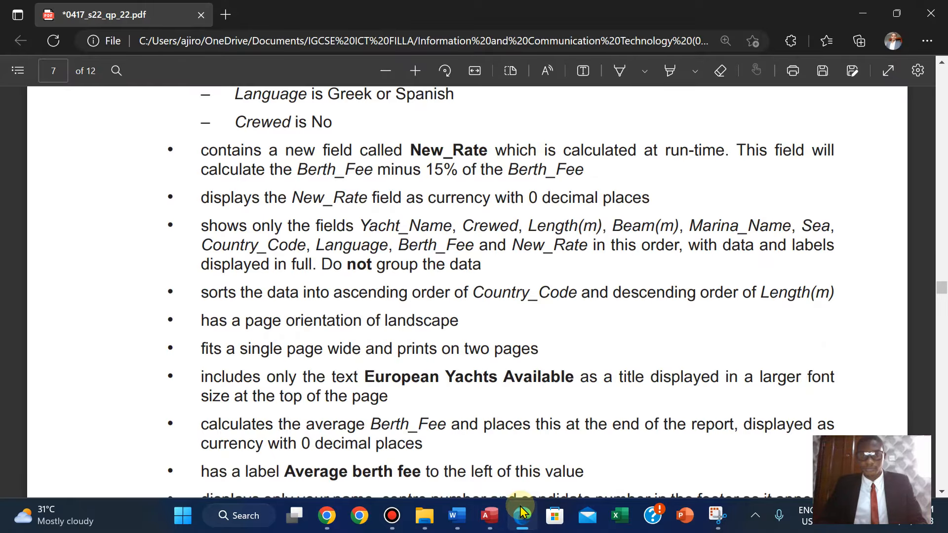
{"action": "left_click", "coordinate": [523, 515]}
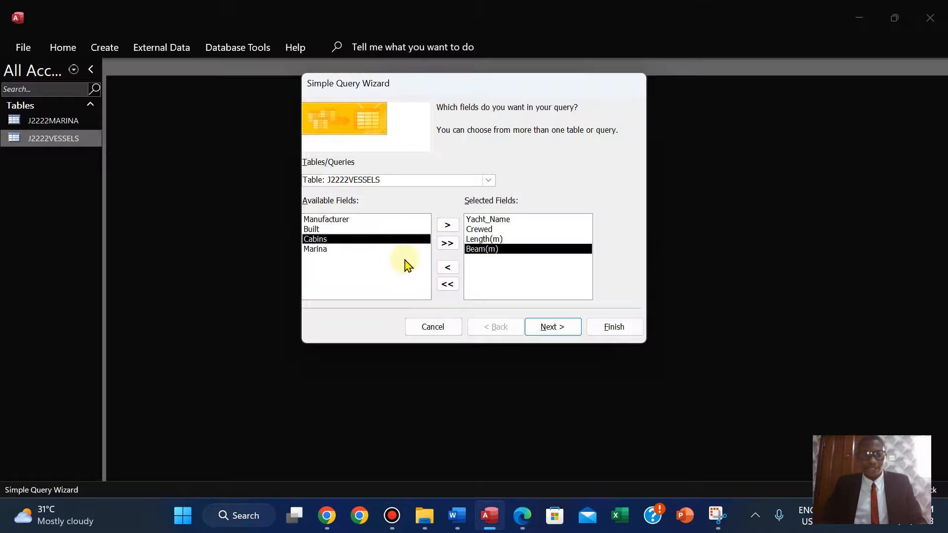
Switch the wizard's source to the J2222MARINA table and add the Marina_Name field.
{"action": "left_click", "coordinate": [488, 180]}
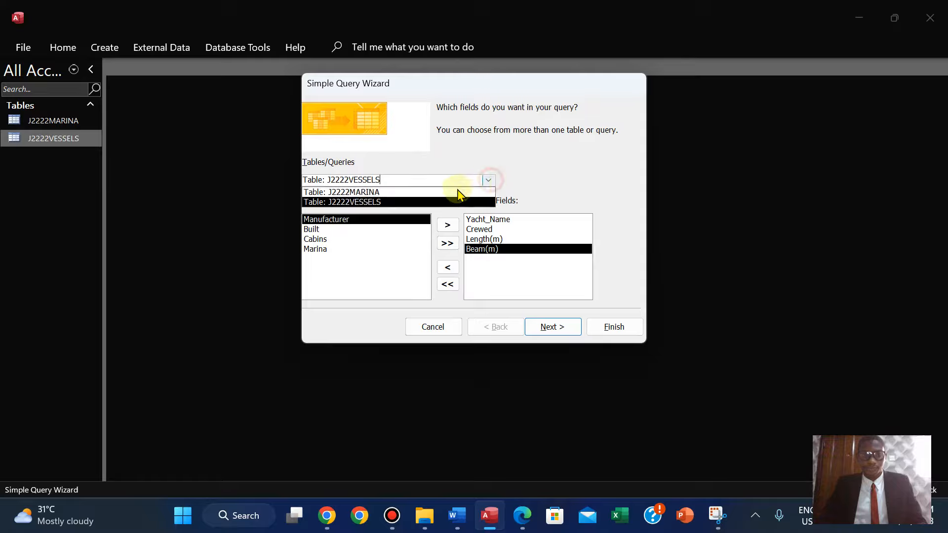
{"action": "left_click", "coordinate": [433, 190]}
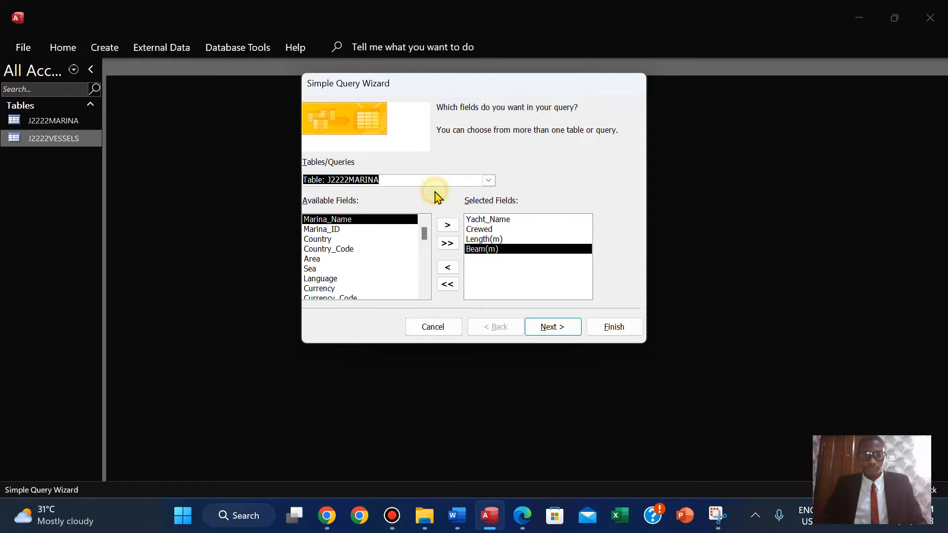
{"action": "double_click", "coordinate": [343, 222]}
{"action": "left_click", "coordinate": [524, 516]}
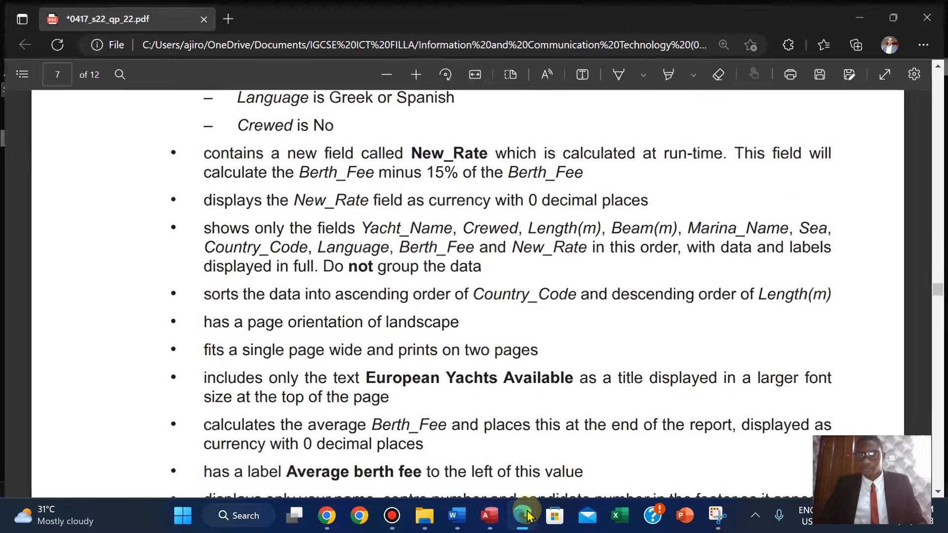
{"action": "left_click", "coordinate": [524, 515]}
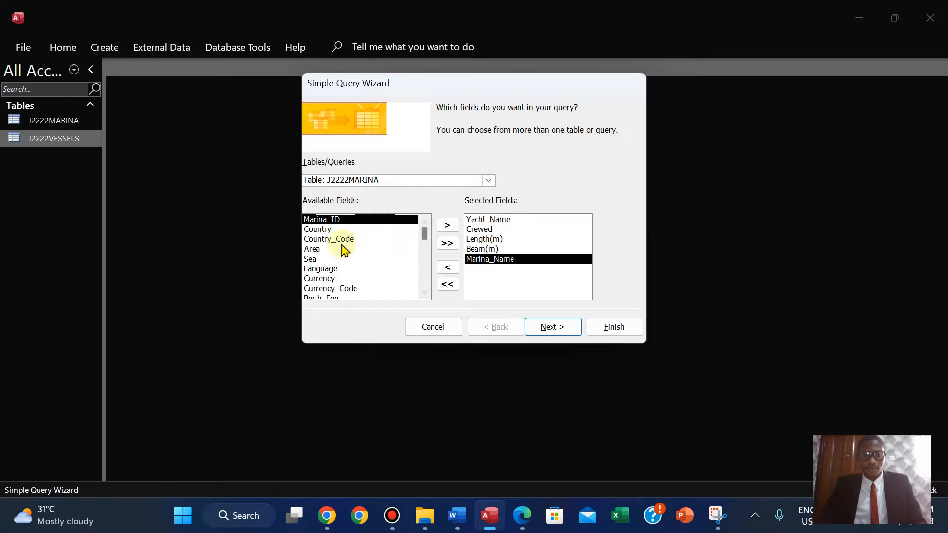
Add the Sea and Country_Code fields from J2222MARINA to the query.
{"action": "double_click", "coordinate": [312, 260]}
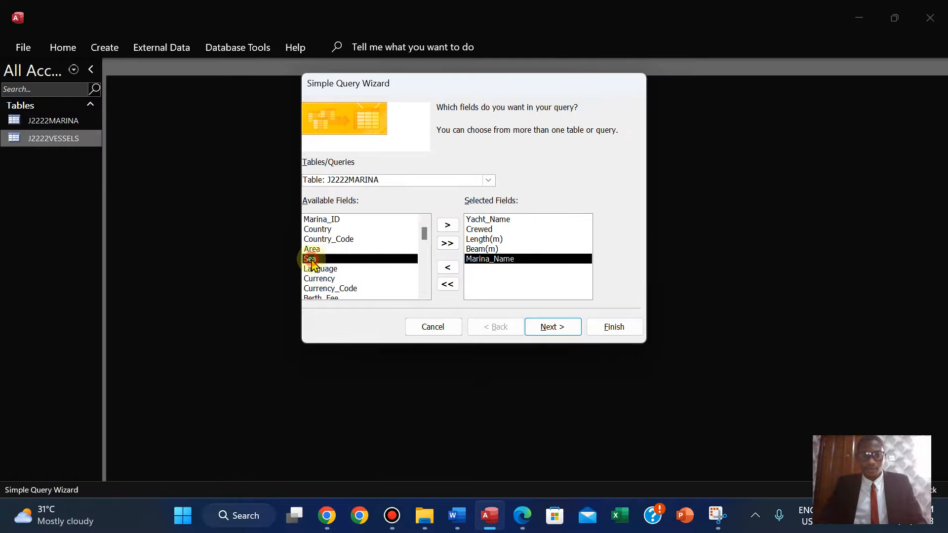
{"action": "left_click", "coordinate": [521, 523]}
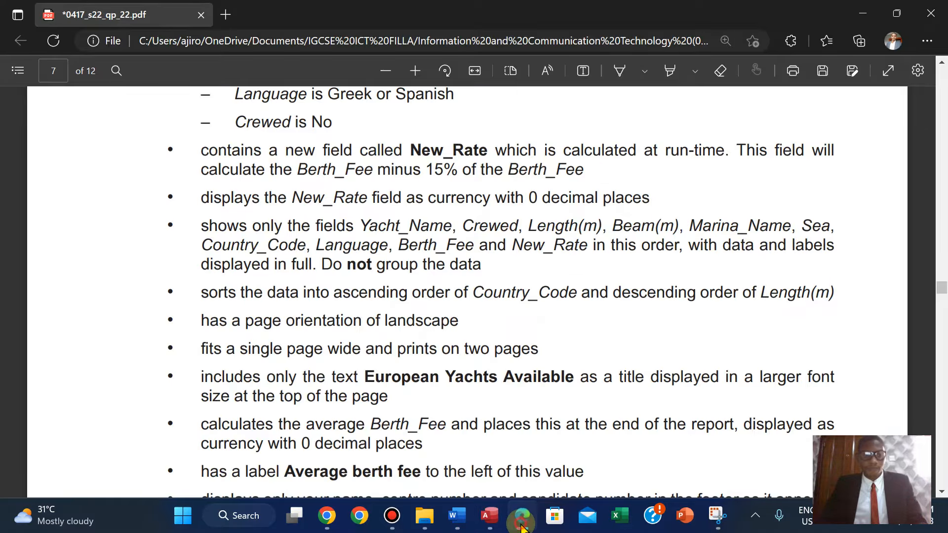
{"action": "left_click", "coordinate": [522, 525]}
{"action": "double_click", "coordinate": [334, 240]}
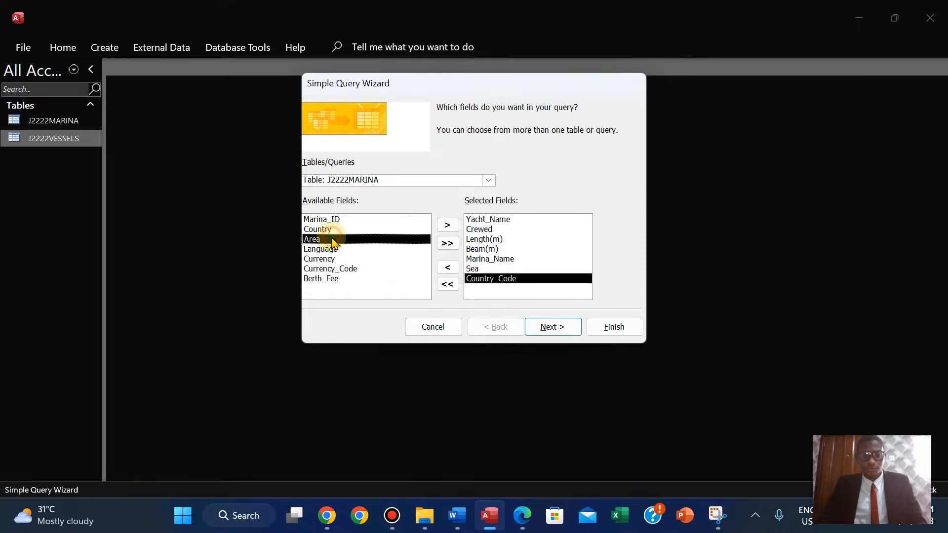
{"action": "left_click", "coordinate": [517, 516]}
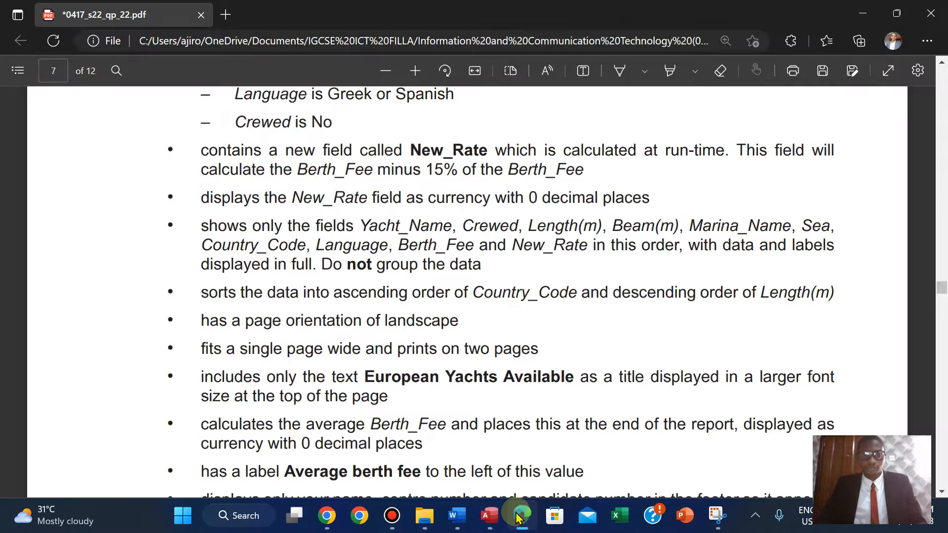
{"action": "left_click", "coordinate": [518, 516]}
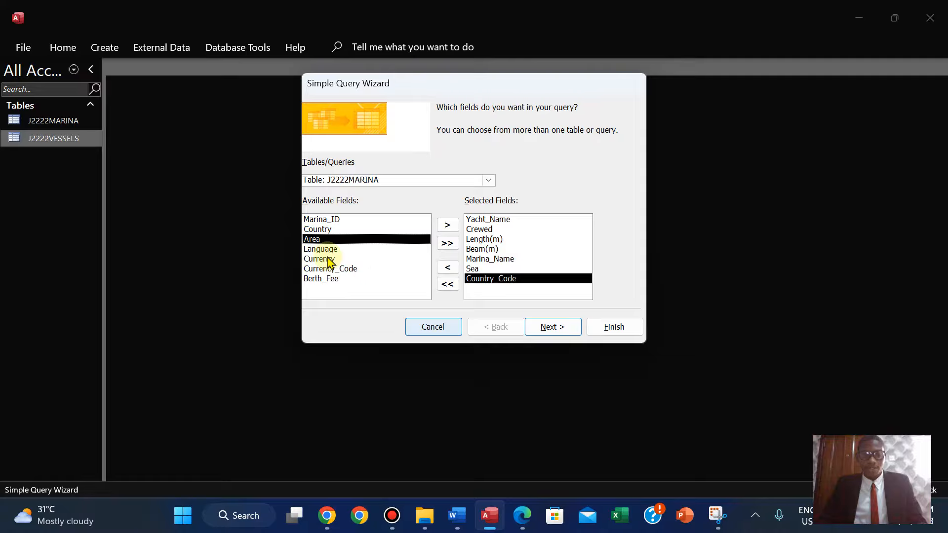
Add the Language and Berth_Fee fields from J2222MARINA to the query.
{"action": "left_click", "coordinate": [327, 250]}
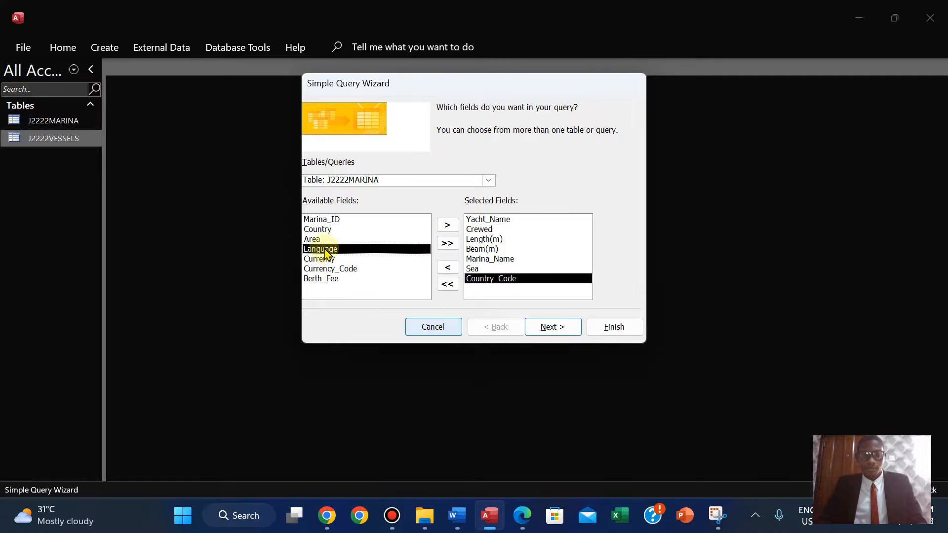
{"action": "double_click", "coordinate": [327, 251]}
{"action": "left_click", "coordinate": [522, 516]}
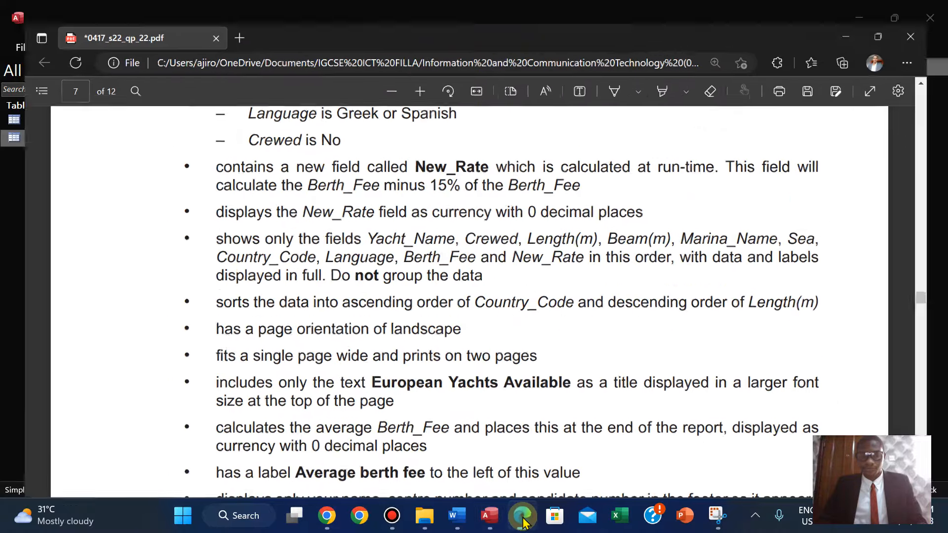
{"action": "left_click", "coordinate": [522, 516]}
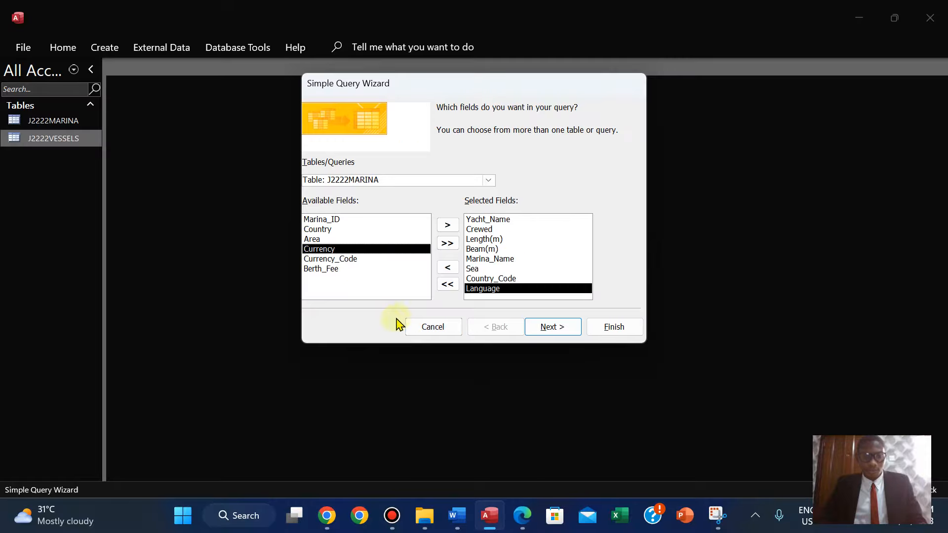
{"action": "double_click", "coordinate": [331, 269]}
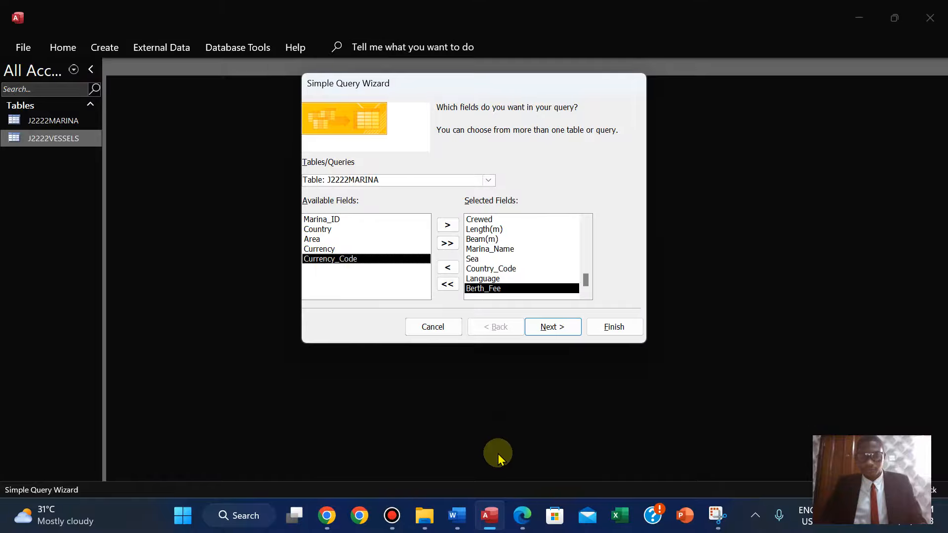
{"action": "left_click", "coordinate": [523, 516]}
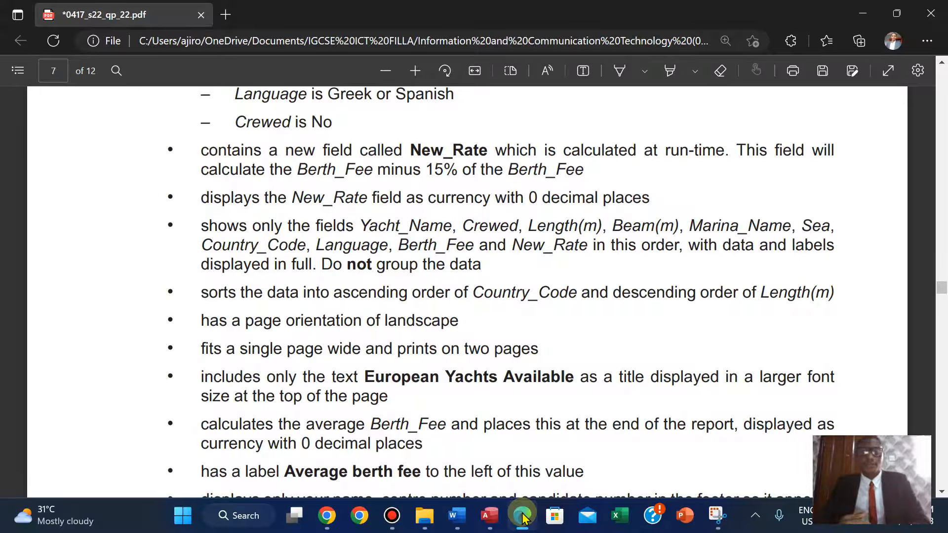
{"action": "left_click", "coordinate": [489, 516]}
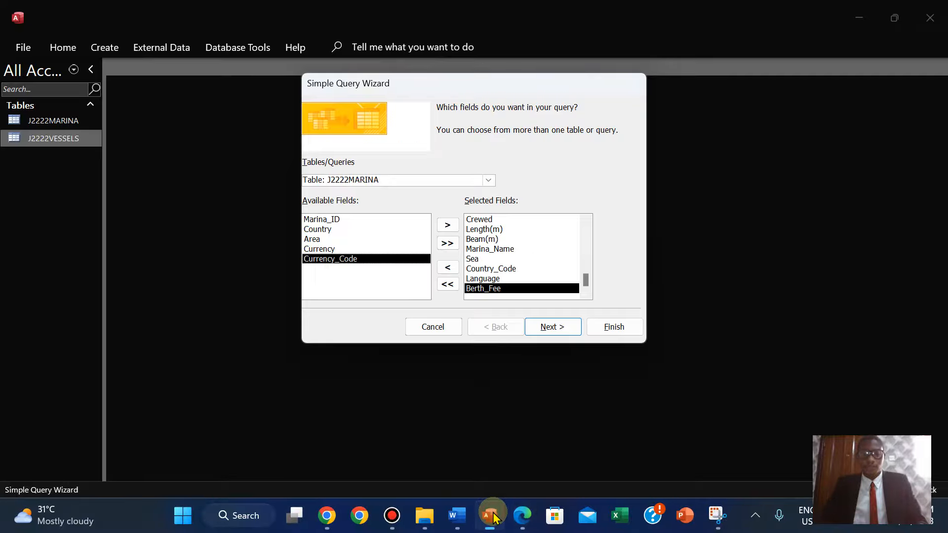
Compare the selected fields list with the field order required in the question paper.
{"action": "left_click_drag", "start_coordinate": [590, 281], "coordinate": [587, 212]}
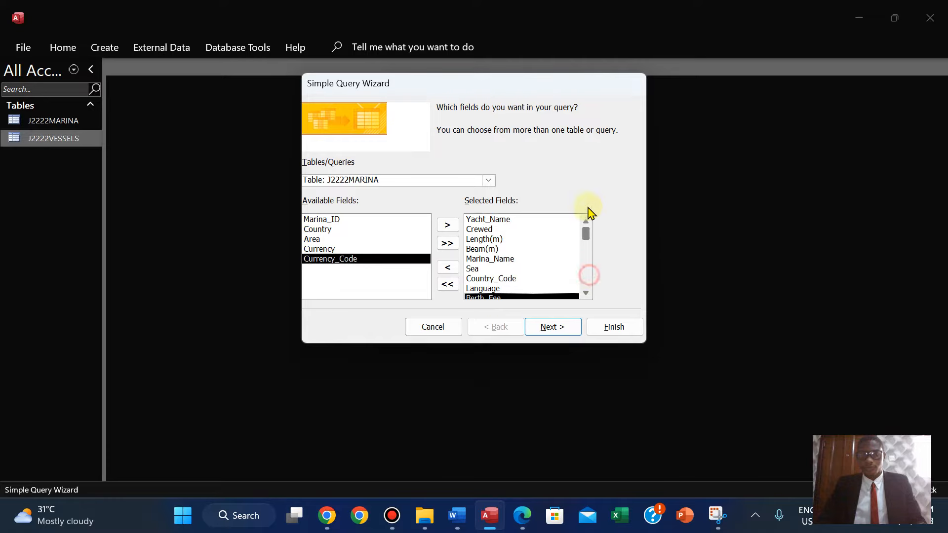
{"action": "left_click", "coordinate": [523, 517]}
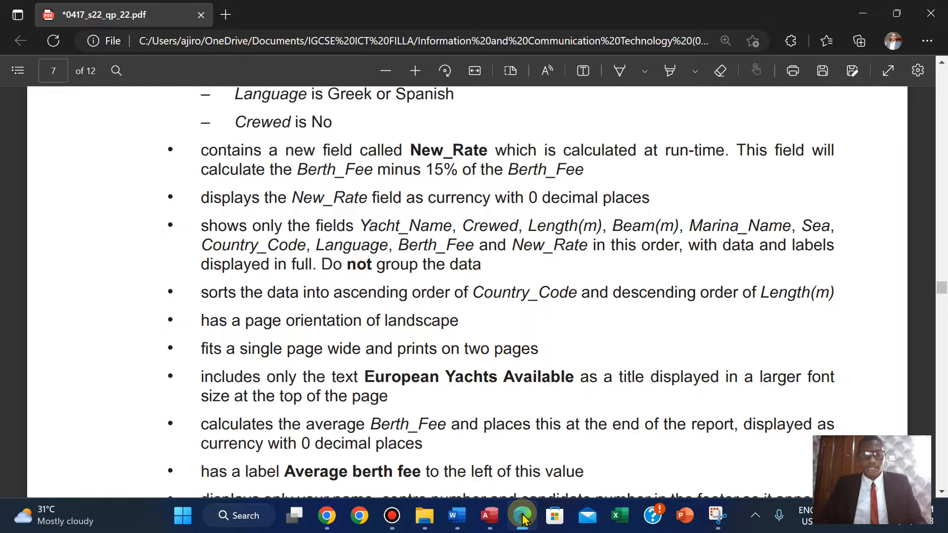
{"action": "left_click", "coordinate": [523, 517]}
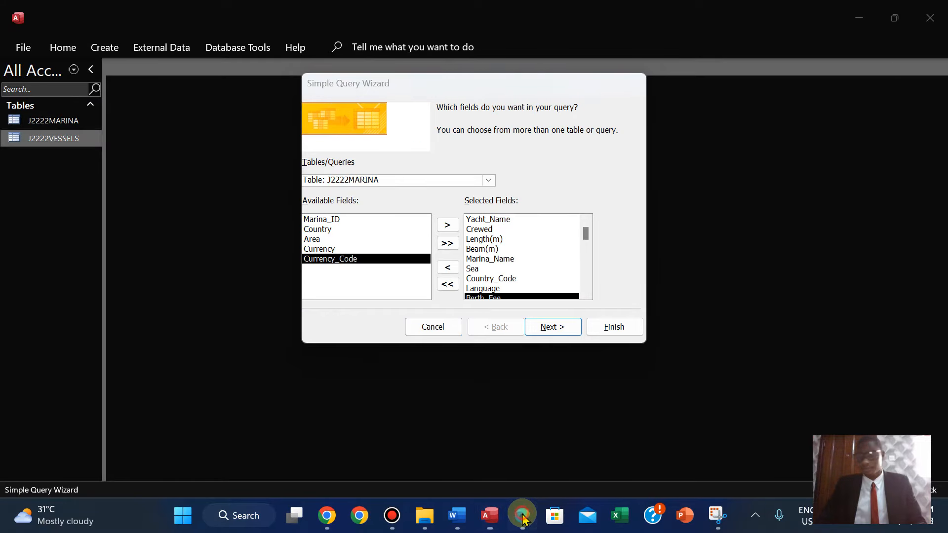
{"action": "left_click", "coordinate": [523, 517]}
{"action": "left_click", "coordinate": [523, 517]}
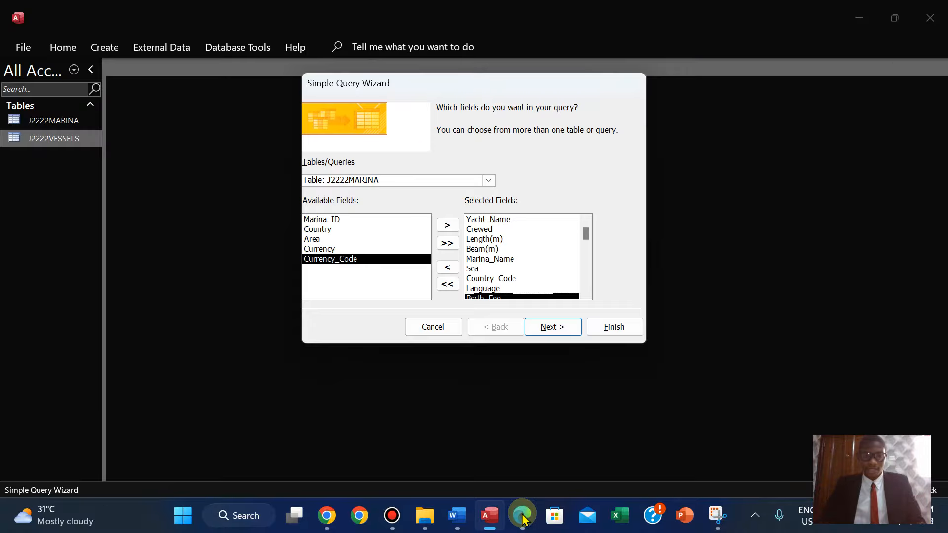
{"action": "left_click", "coordinate": [523, 516]}
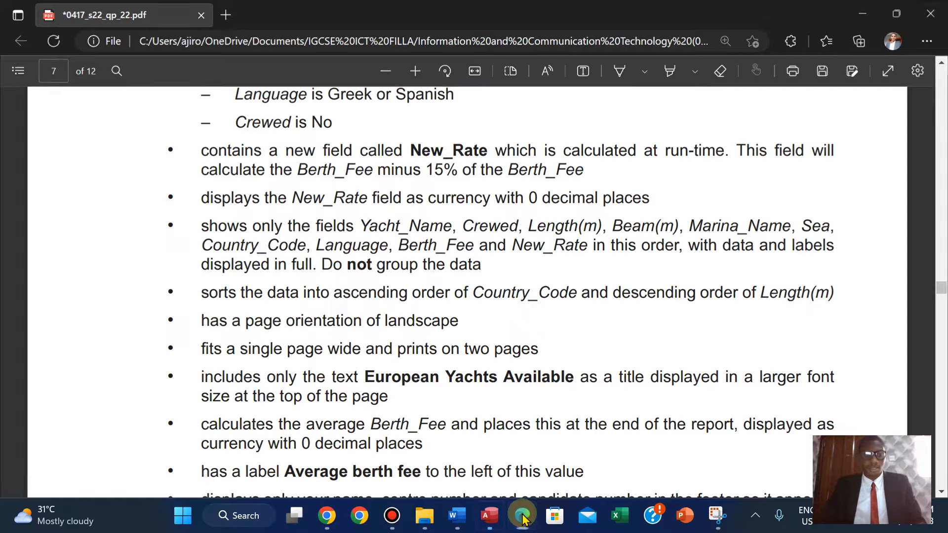
{"action": "left_click", "coordinate": [522, 517]}
{"action": "left_click", "coordinate": [523, 516]}
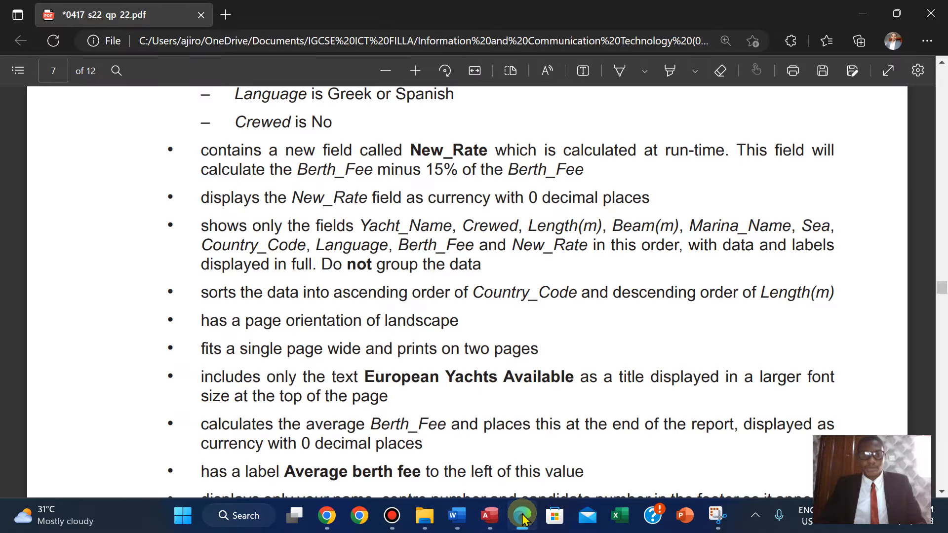
Advance the Simple Query Wizard past field selection to the query title page.
{"action": "left_click", "coordinate": [523, 517]}
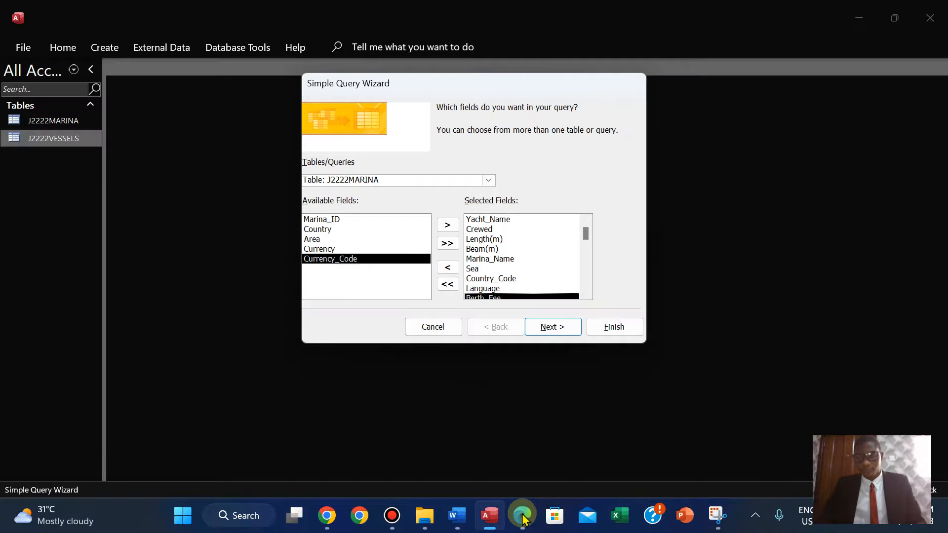
{"action": "left_click", "coordinate": [550, 332]}
{"action": "left_click", "coordinate": [550, 332]}
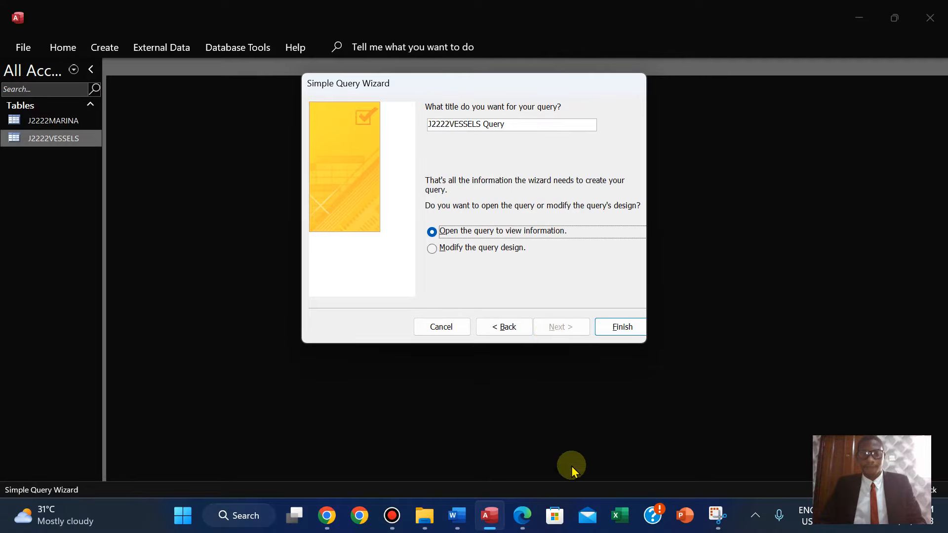
Copy the report title text European Yachts Available from the question paper.
{"action": "left_click", "coordinate": [522, 517]}
{"action": "key", "text": "Down"}
{"action": "key", "text": "Down"}
{"action": "key", "text": "Down"}
{"action": "key", "text": "Down"}
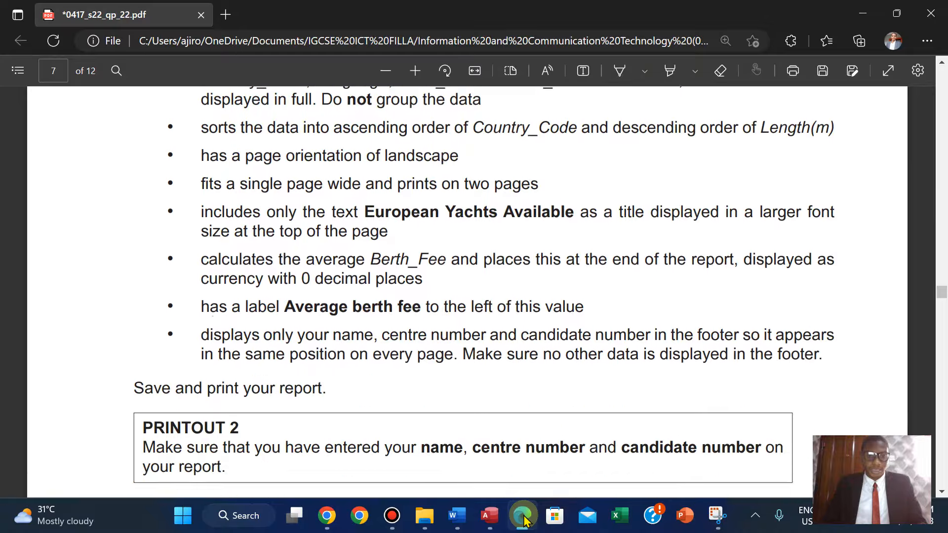
{"action": "key", "text": "Up"}
{"action": "key", "text": "Up"}
{"action": "key", "text": "Up"}
{"action": "key", "text": "Up"}
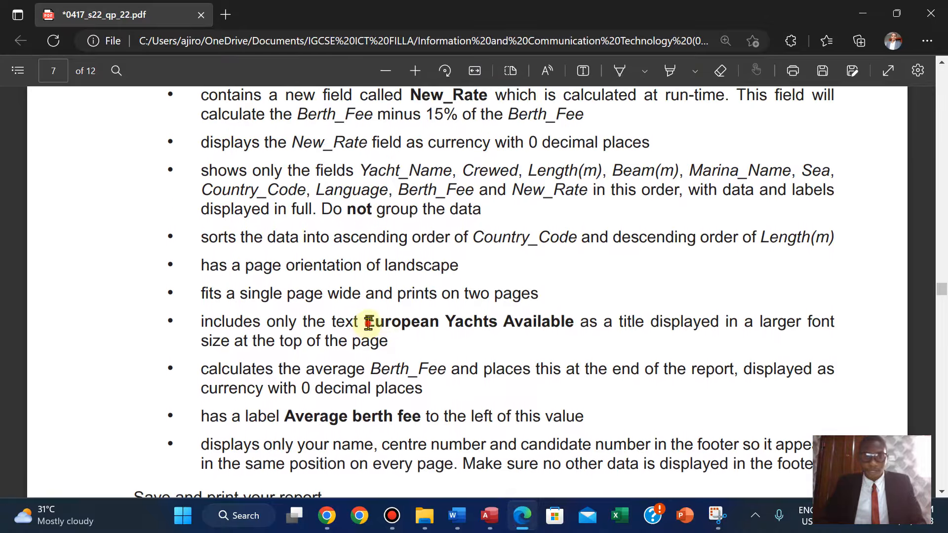
{"action": "left_click_drag", "start_coordinate": [368, 323], "coordinate": [573, 326]}
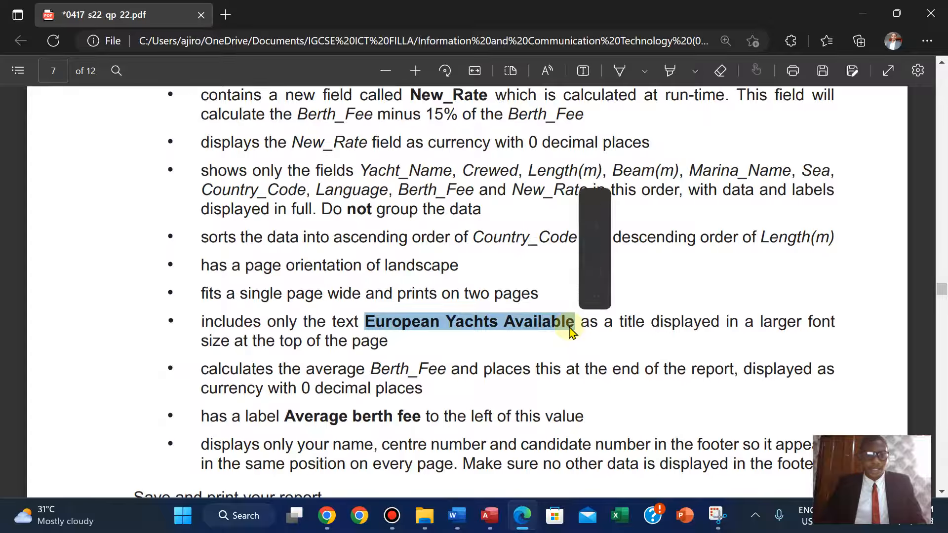
{"action": "left_click", "coordinate": [596, 201]}
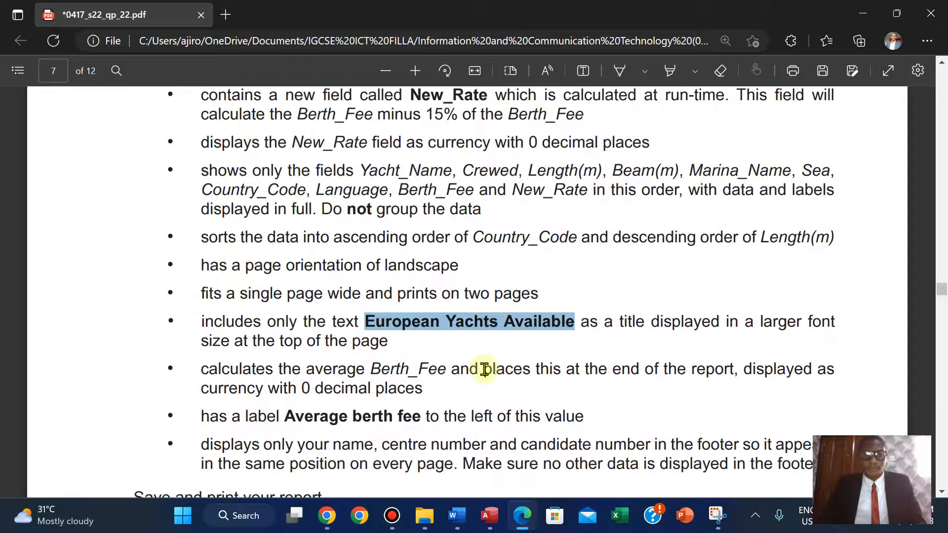
Title the query European Yachts Available and finish the wizard to open it.
{"action": "left_click", "coordinate": [488, 515]}
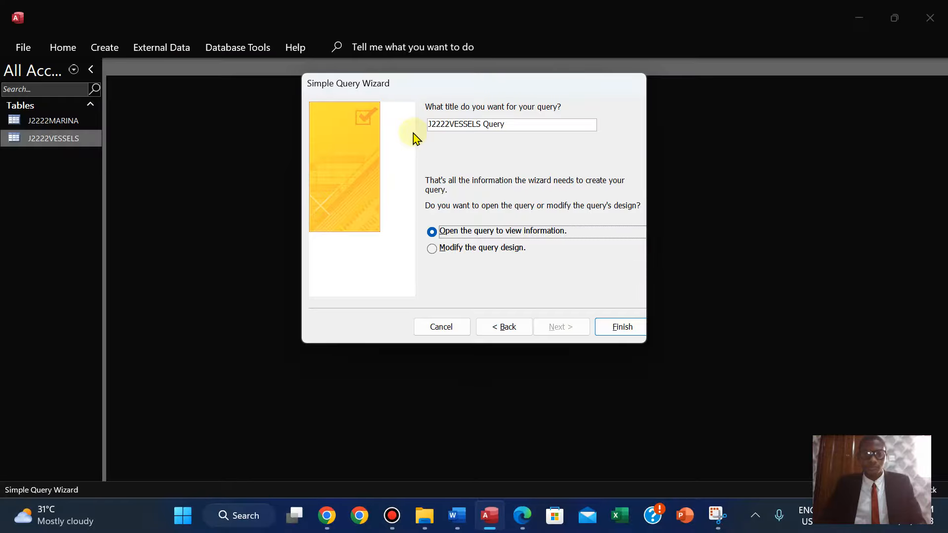
{"action": "left_click", "coordinate": [502, 124]}
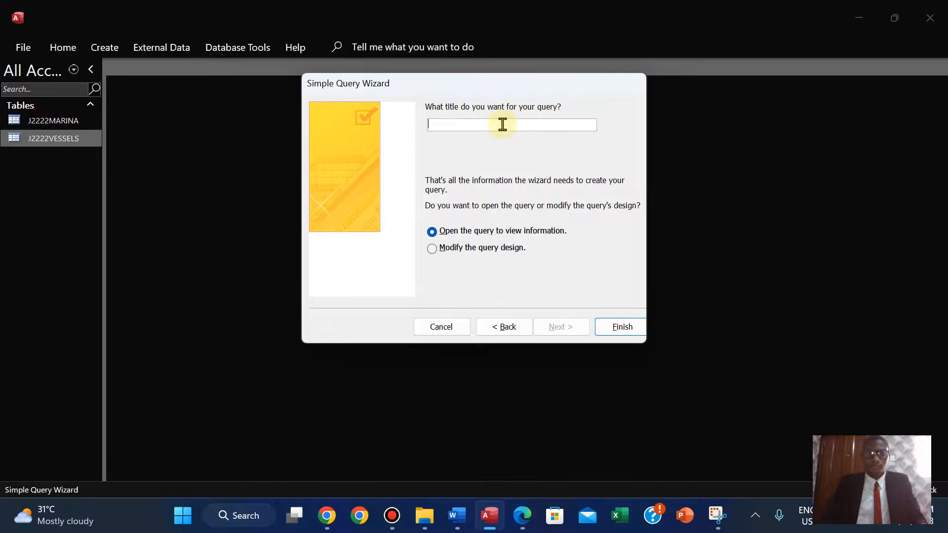
{"action": "key", "text": "ctrl+v"}
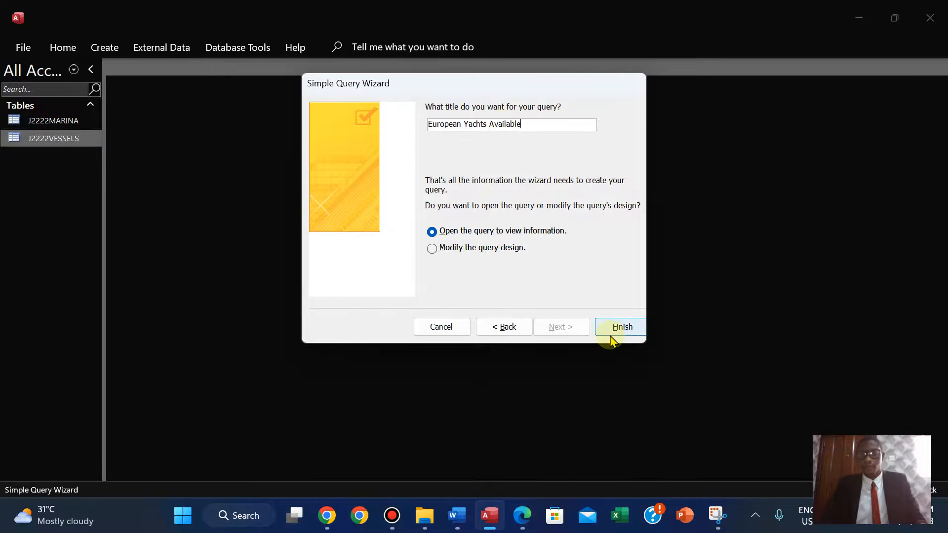
{"action": "left_click", "coordinate": [612, 323]}
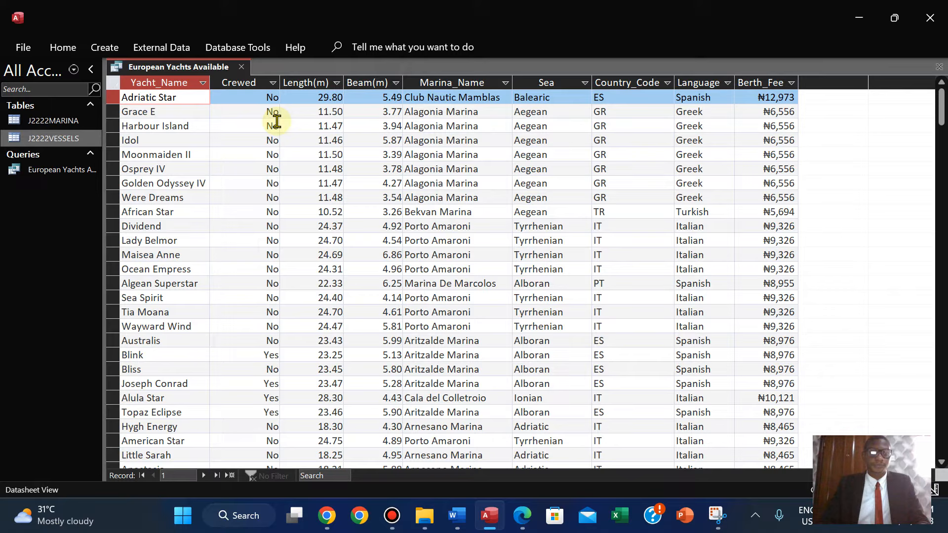
Autofit the query datasheet's column widths to fit their contents.
{"action": "double_click", "coordinate": [211, 83]}
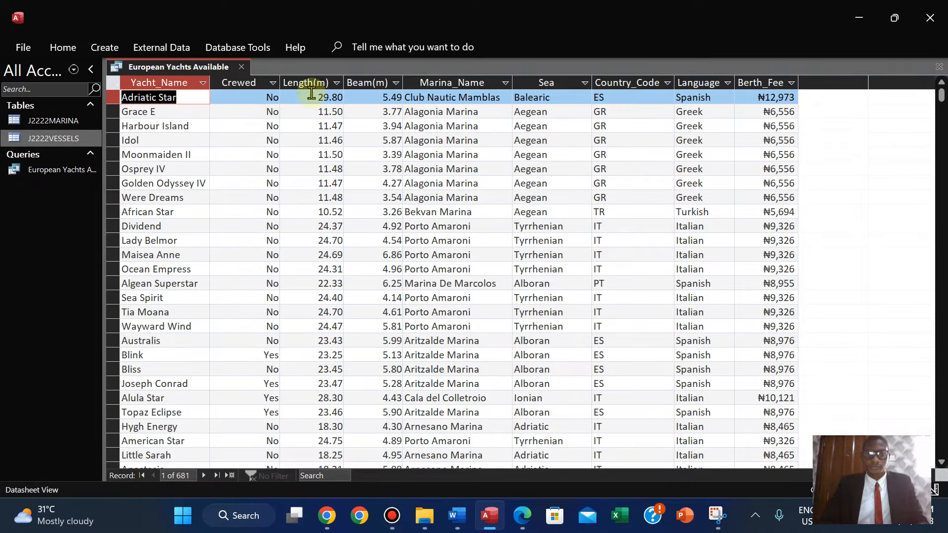
{"action": "double_click", "coordinate": [280, 80]}
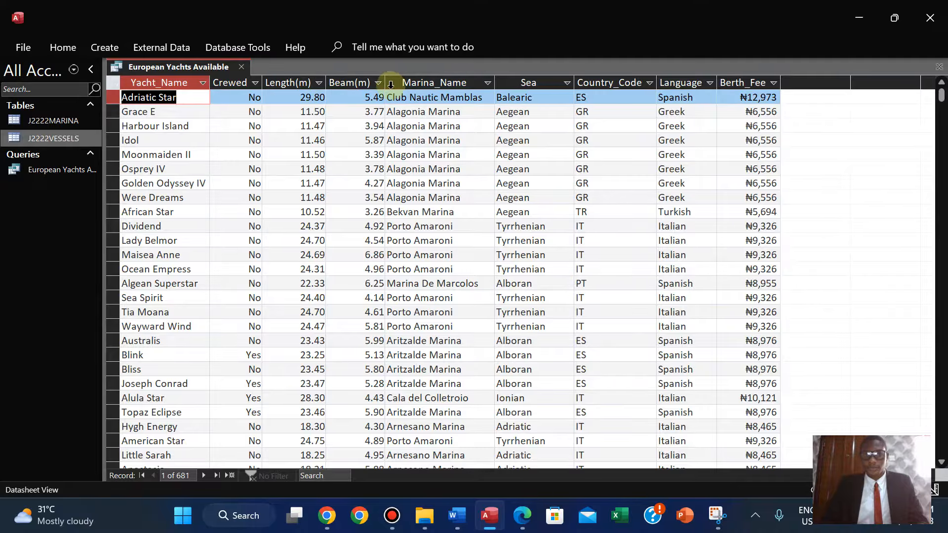
{"action": "double_click", "coordinate": [495, 82]}
{"action": "double_click", "coordinate": [566, 81]}
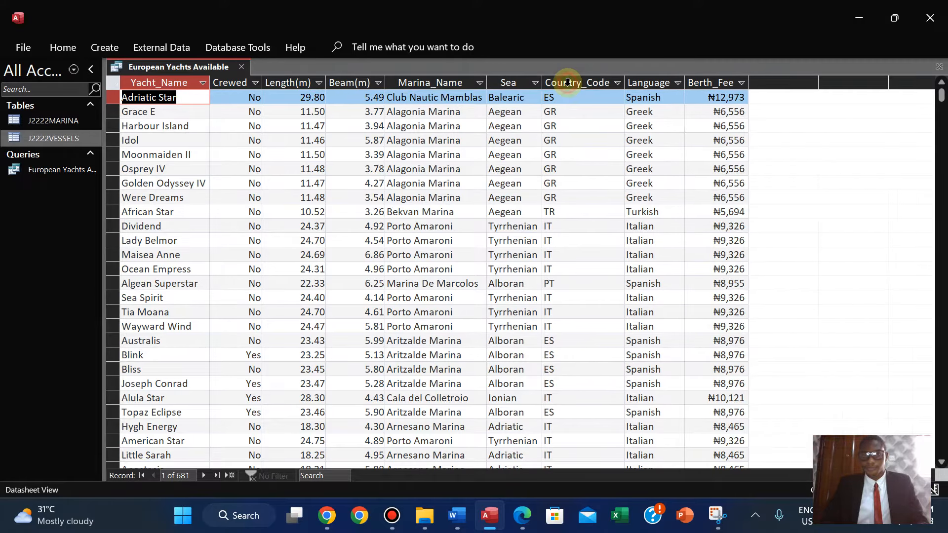
{"action": "double_click", "coordinate": [626, 82]}
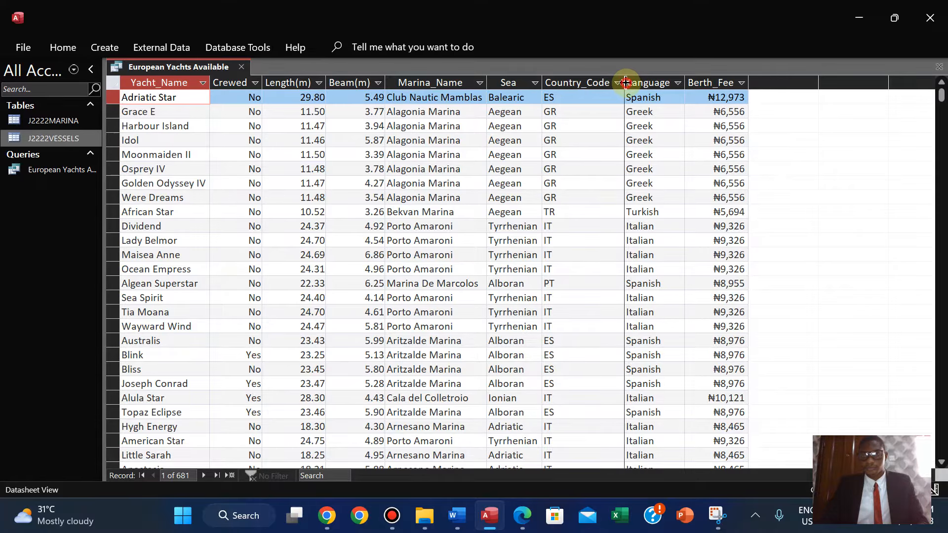
{"action": "double_click", "coordinate": [686, 75]}
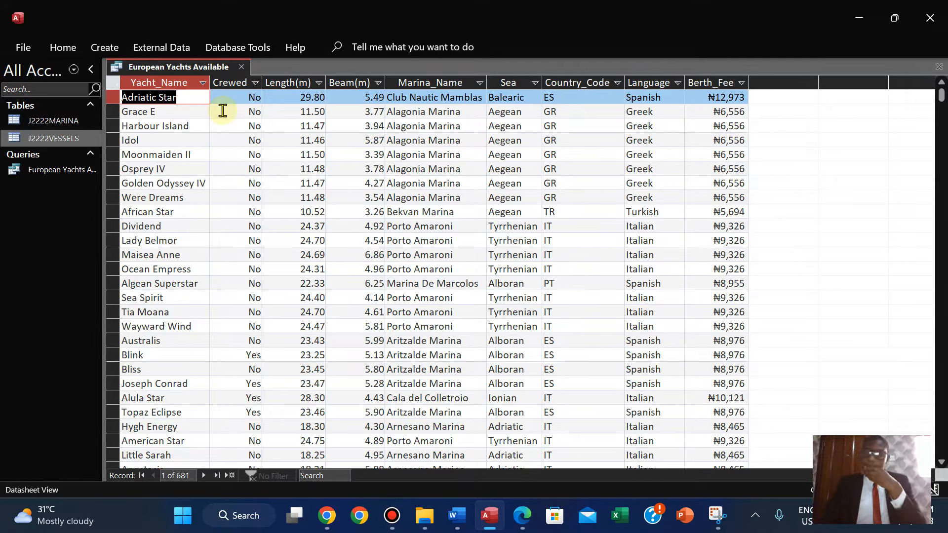
Review the record selection criteria listed in the question paper.
{"action": "left_click", "coordinate": [522, 515]}
{"action": "scroll", "coordinate": [387, 148], "scroll_direction": "up", "scroll_amount": 3}
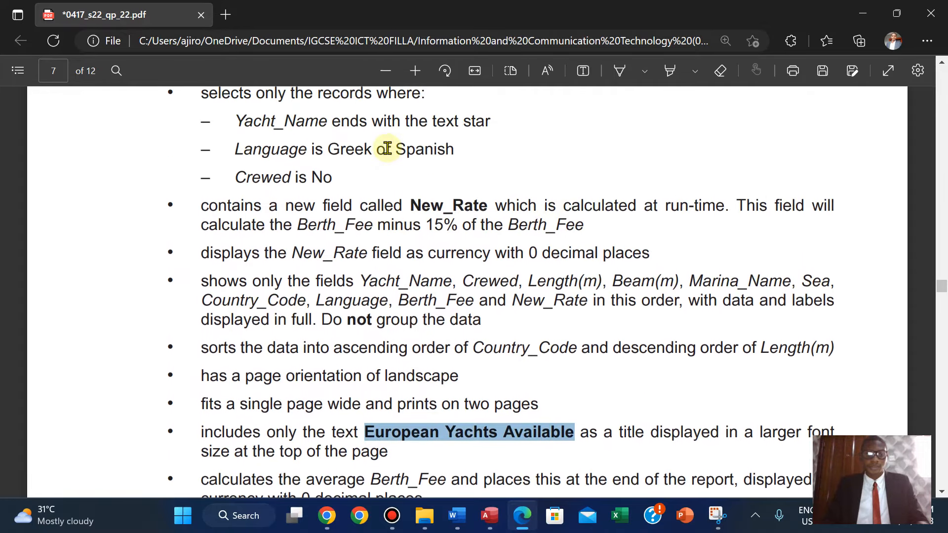
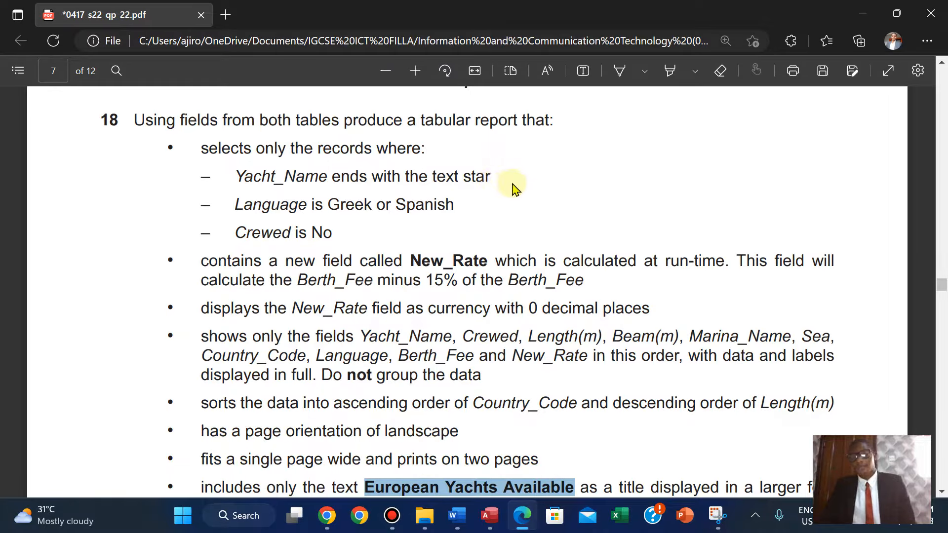
Add a text note beside question 18 in the question paper reading star* - starting.
{"action": "left_click", "coordinate": [489, 515]}
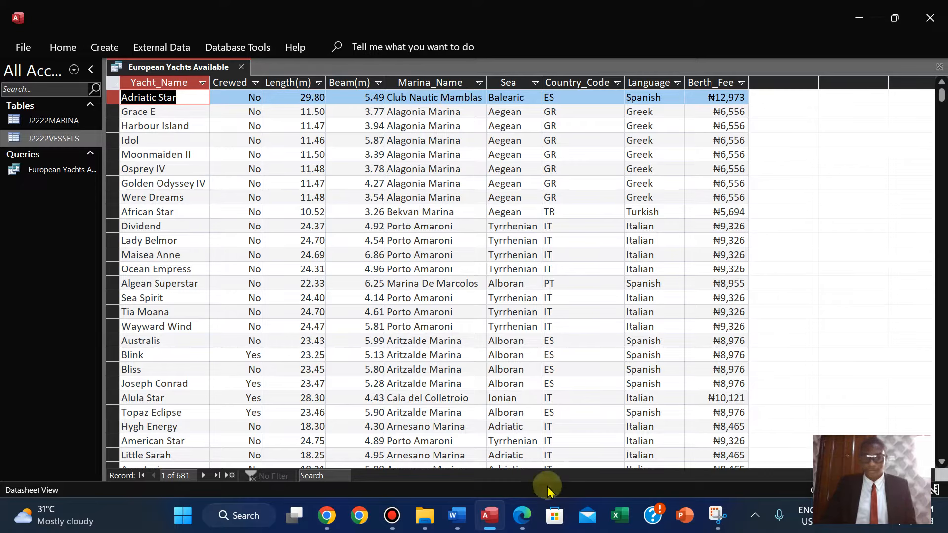
{"action": "left_click", "coordinate": [522, 516]}
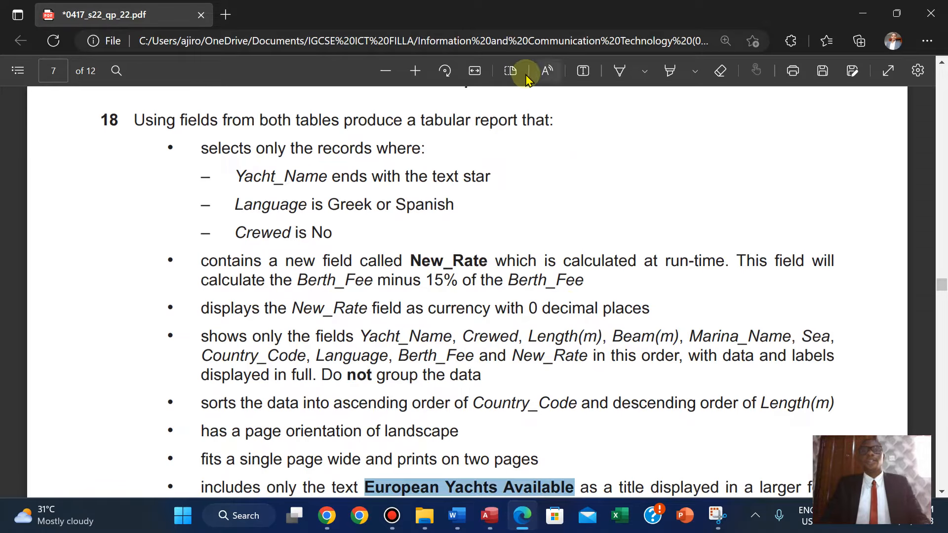
{"action": "left_click", "coordinate": [586, 70]}
{"action": "left_click", "coordinate": [598, 122]}
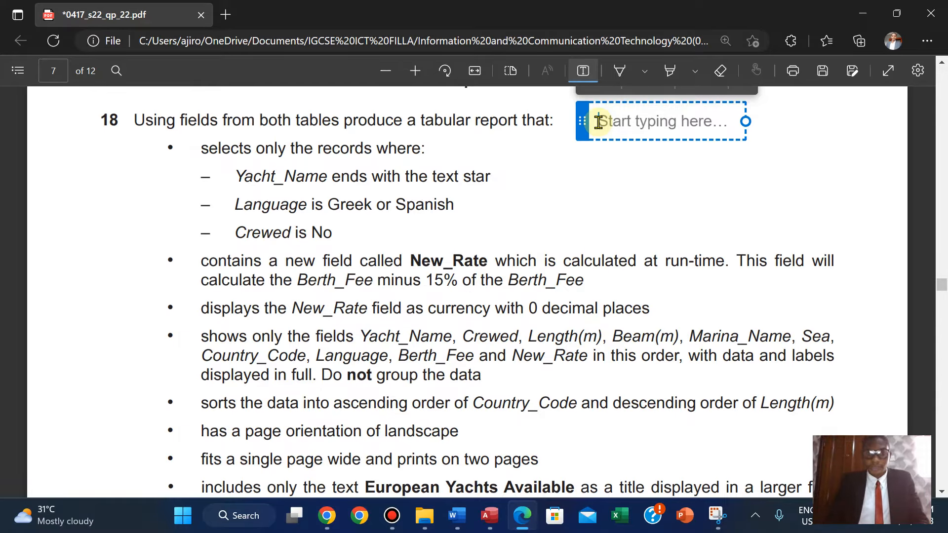
{"action": "type", "text": "ST"}
{"action": "key", "text": "BackSpace"}
{"action": "key", "text": "BackSpace"}
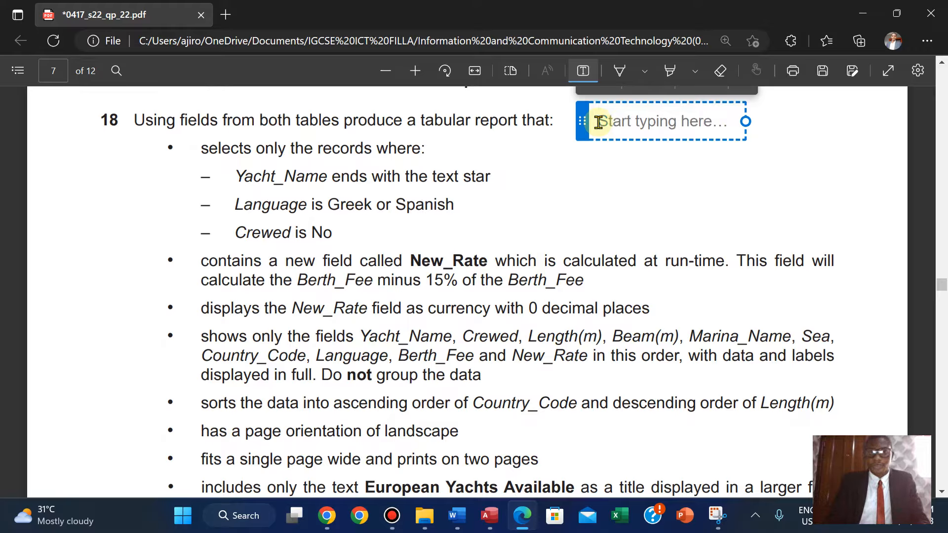
{"action": "type", "text": "star"}
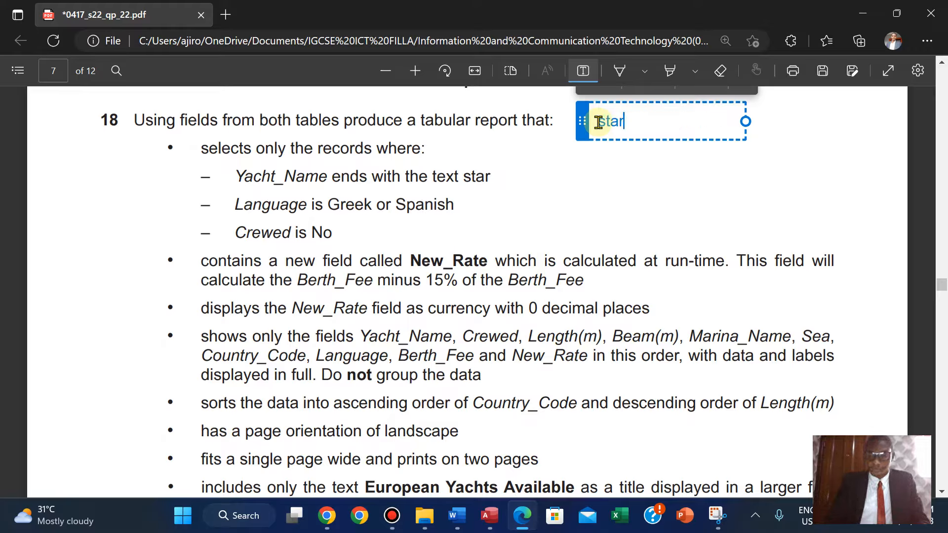
{"action": "type", "text": "*"}
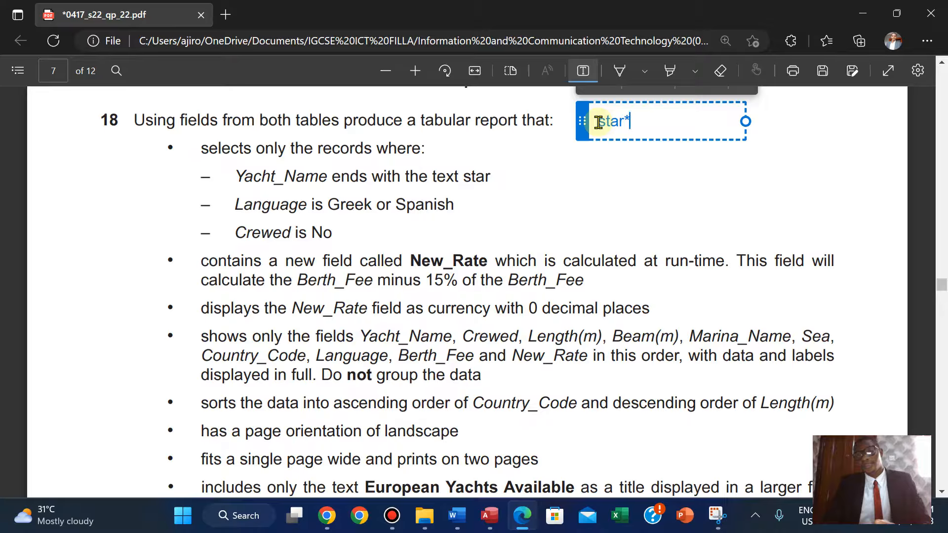
{"action": "type", "text": " - beg"}
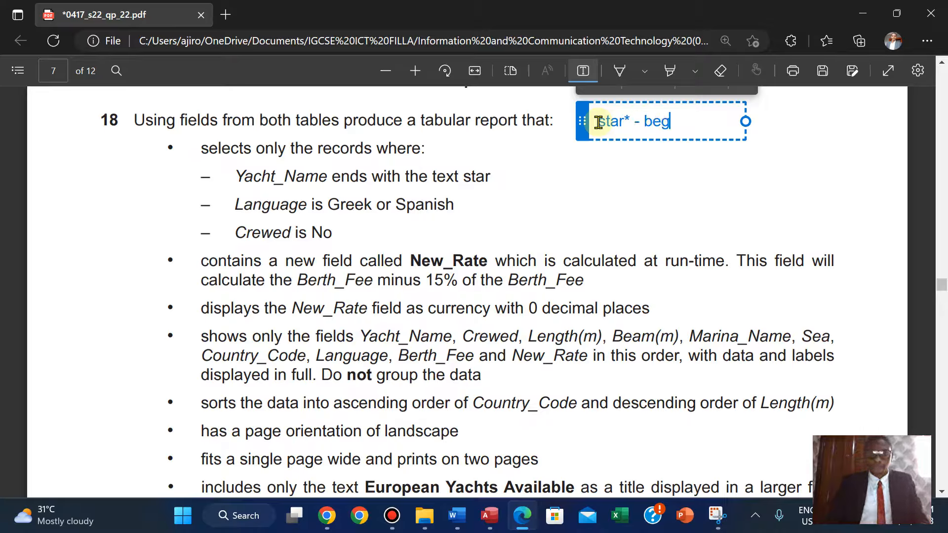
{"action": "key", "text": "BackSpace"}
{"action": "key", "text": "BackSpace"}
{"action": "key", "text": "BackSpace"}
{"action": "type", "text": "start"}
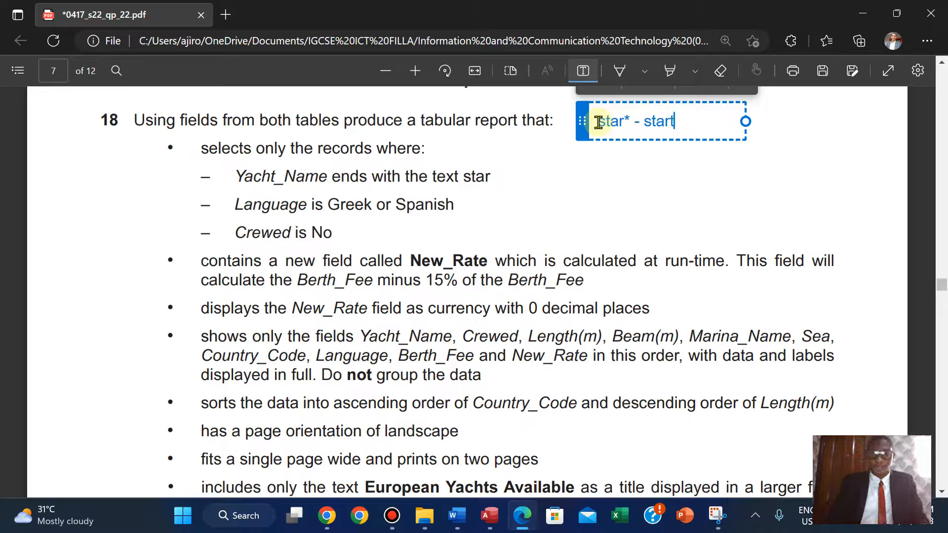
{"action": "type", "text": "ing"}
{"action": "key", "text": "Return"}
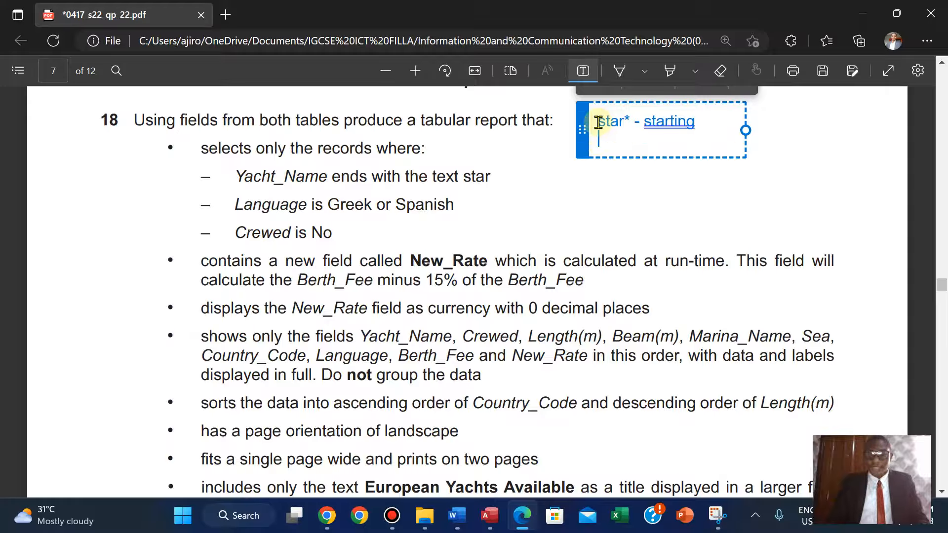
Add the note lines *star - ending and *star* - including below the first line.
{"action": "type", "text": "*star - "}
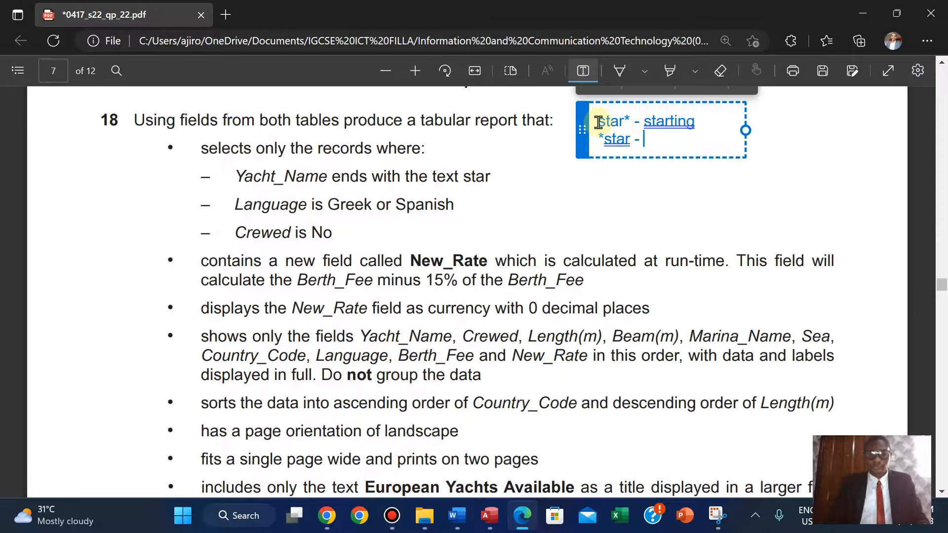
{"action": "type", "text": "ending"}
{"action": "key", "text": "Return"}
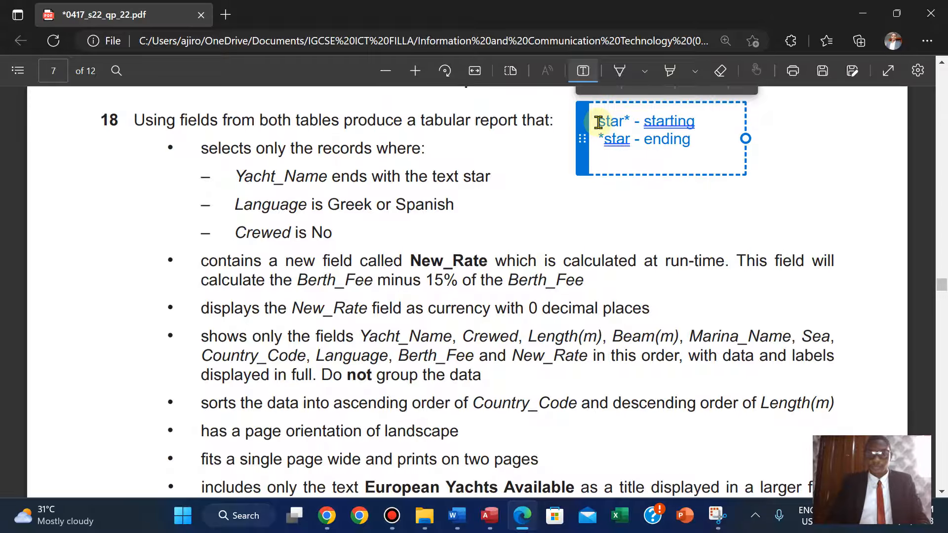
{"action": "type", "text": "*"}
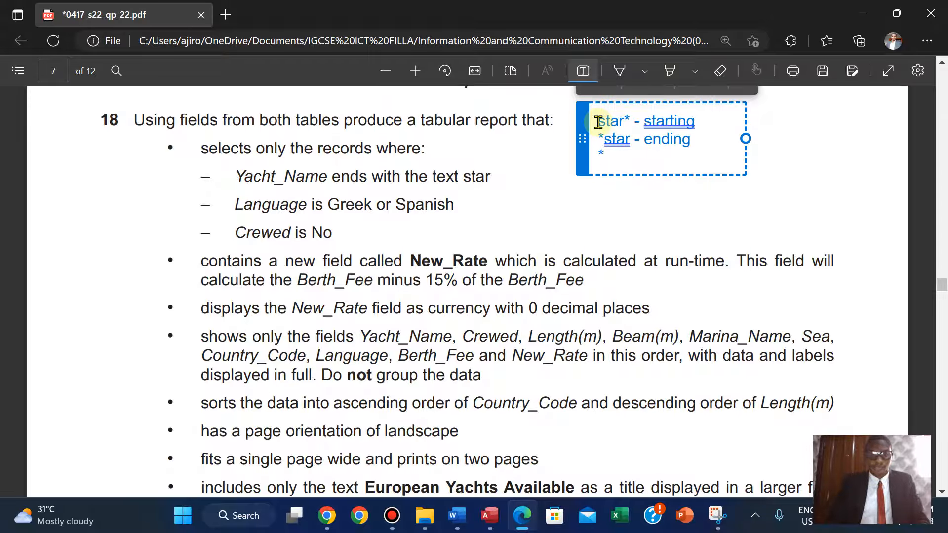
{"action": "type", "text": "star* -"}
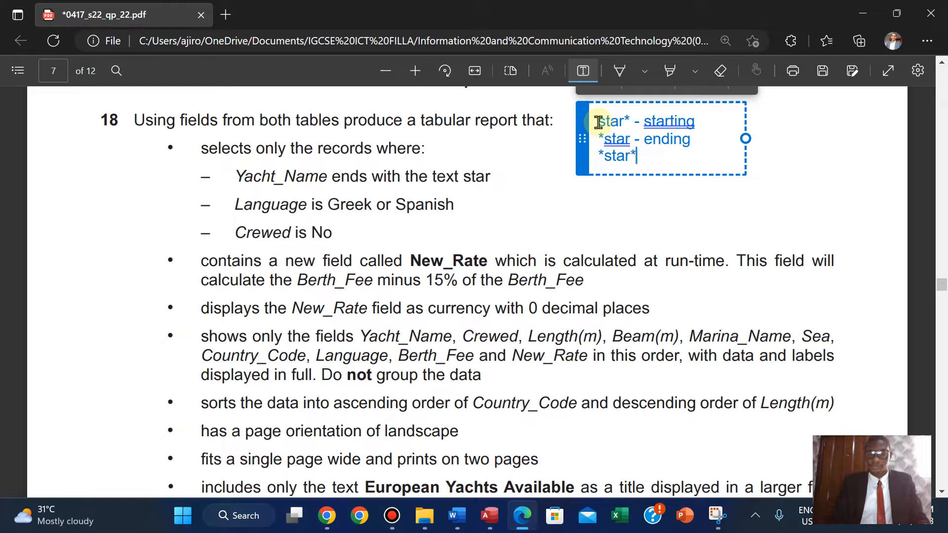
{"action": "type", "text": " including"}
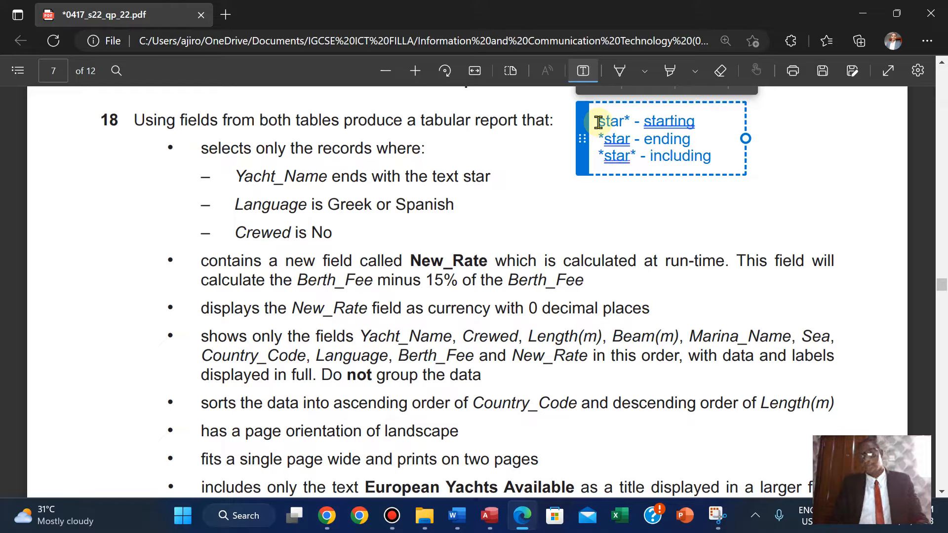
{"action": "key", "text": "Return"}
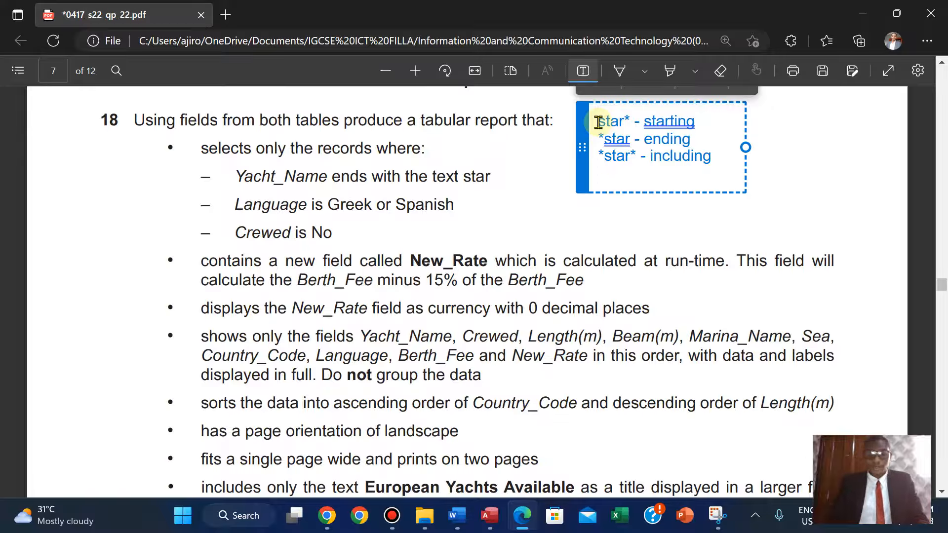
Add the note line Not or <> star - Not included and finish the text box.
{"action": "type", "text": "*"}
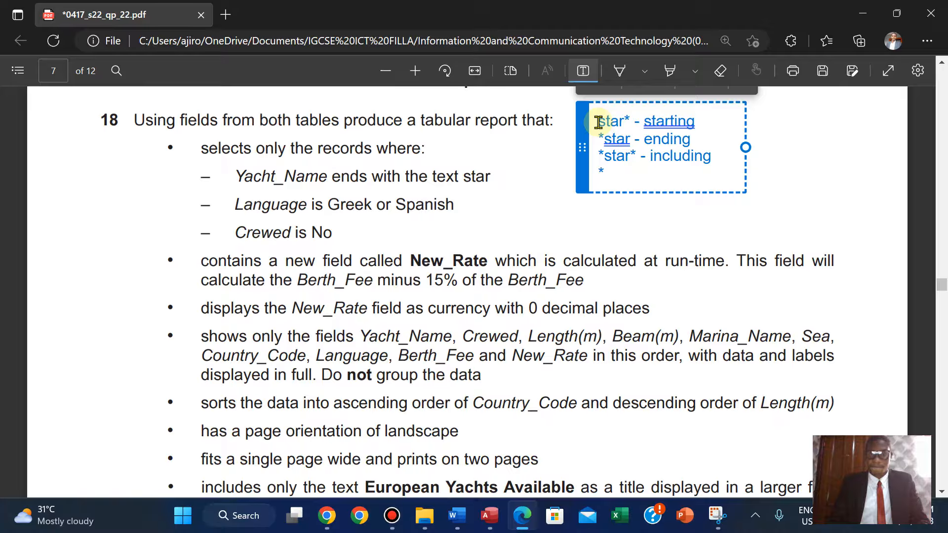
{"action": "key", "text": "BackSpace"}
{"action": "type", "text": "N"}
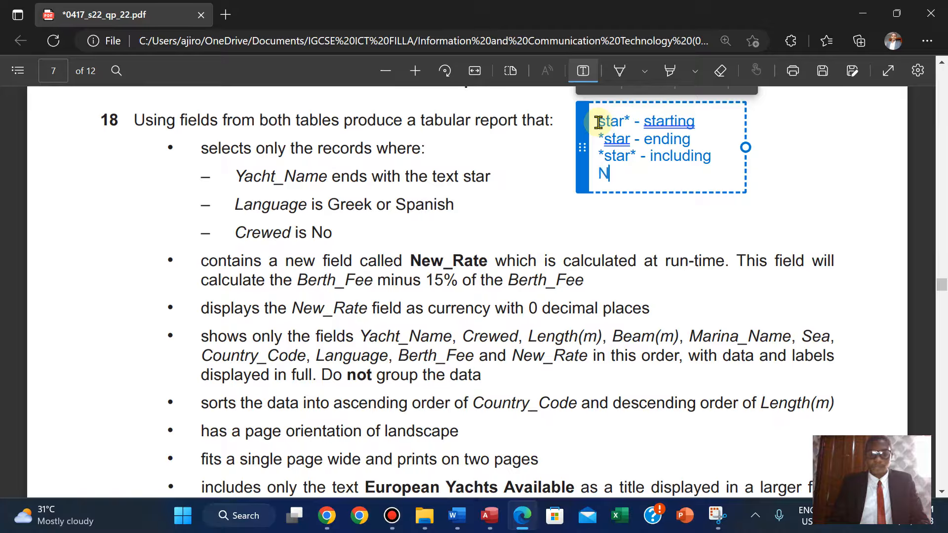
{"action": "type", "text": "ot or <> - "}
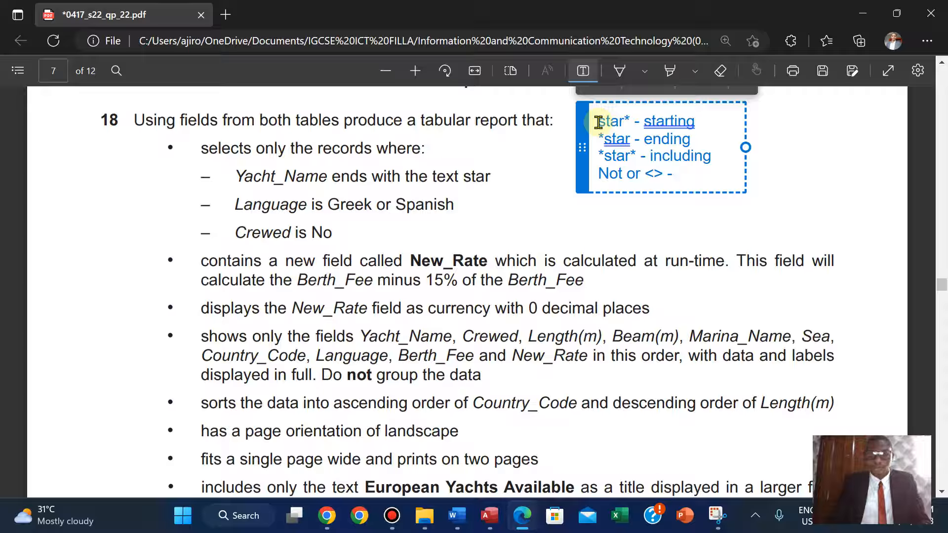
{"action": "key", "text": "BackSpace"}
{"action": "key", "text": "BackSpace"}
{"action": "type", "text": "St"}
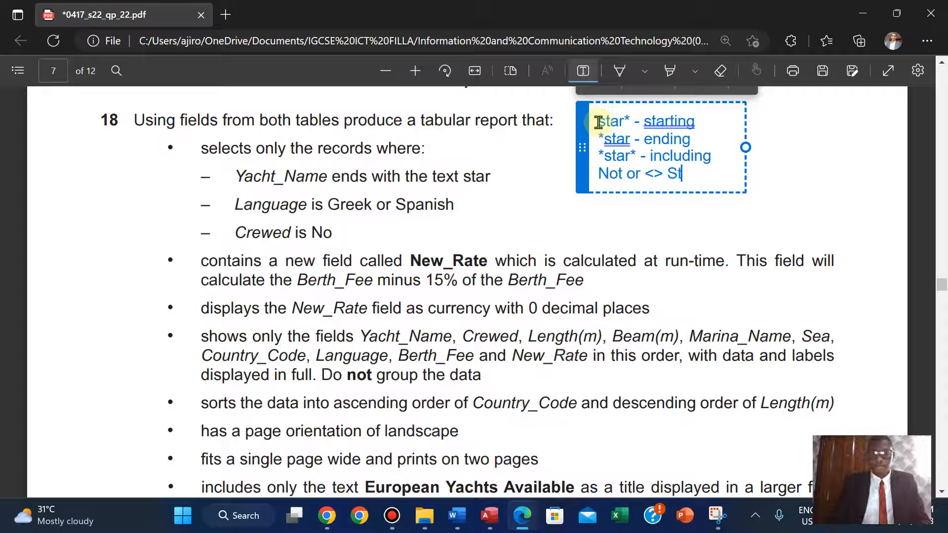
{"action": "key", "text": "BackSpace"}
{"action": "key", "text": "BackSpace"}
{"action": "type", "text": "star"}
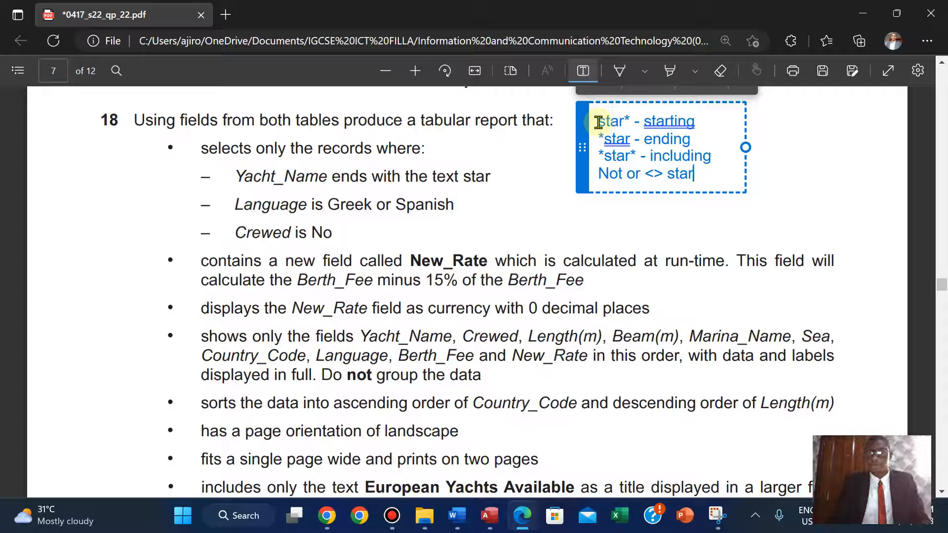
{"action": "type", "text": " - Not"}
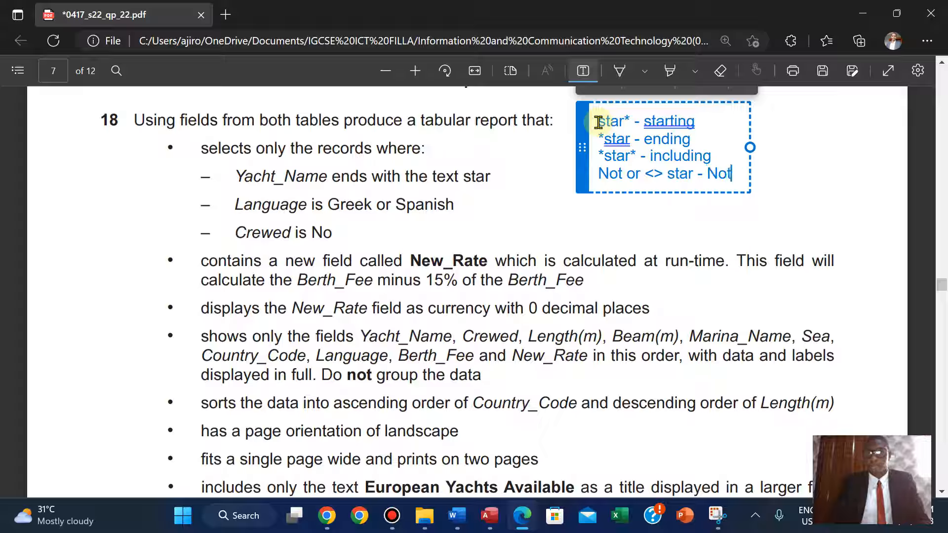
{"action": "type", "text": " in"}
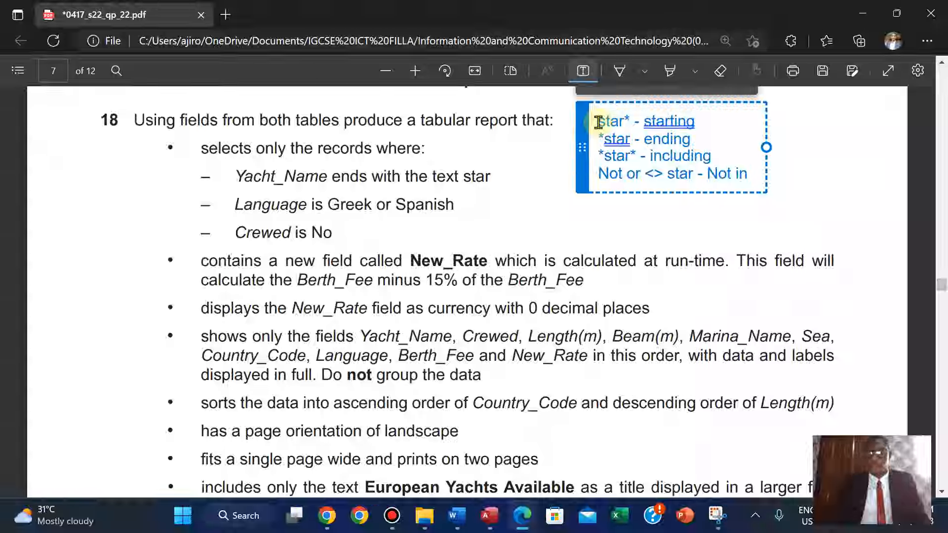
{"action": "type", "text": "cluded"}
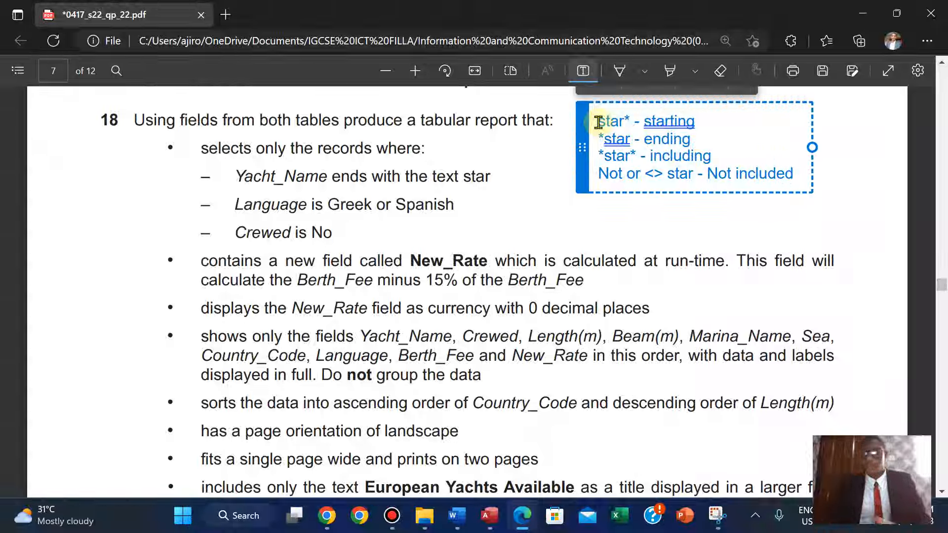
{"action": "left_click", "coordinate": [582, 75]}
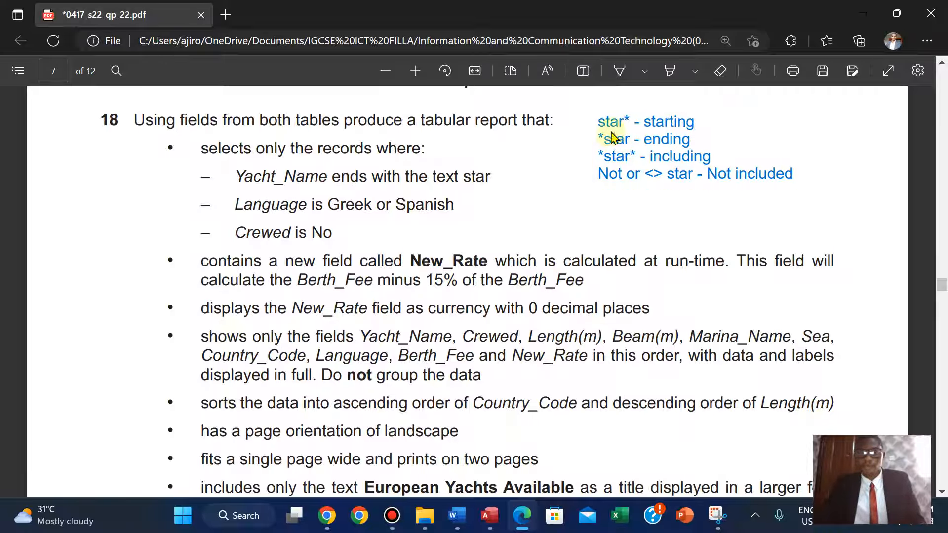
Move the note box down, colour its text red and reduce its font size.
{"action": "left_click", "coordinate": [596, 133]}
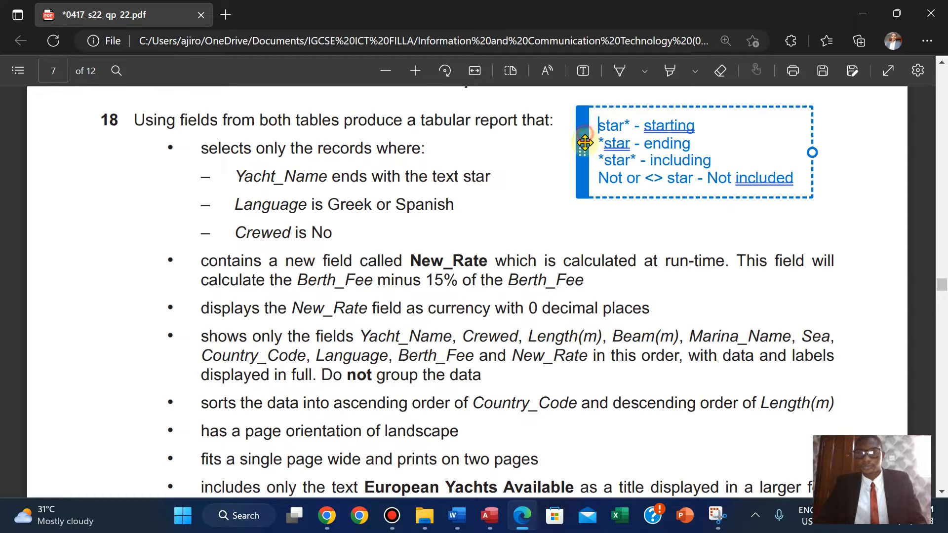
{"action": "left_click_drag", "start_coordinate": [584, 137], "coordinate": [583, 180]}
{"action": "left_click", "coordinate": [609, 124]}
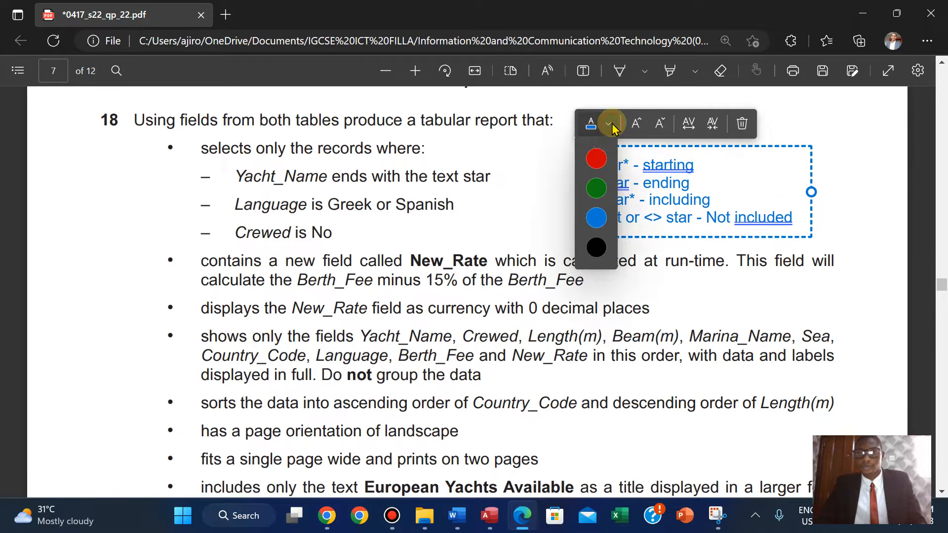
{"action": "left_click", "coordinate": [596, 158]}
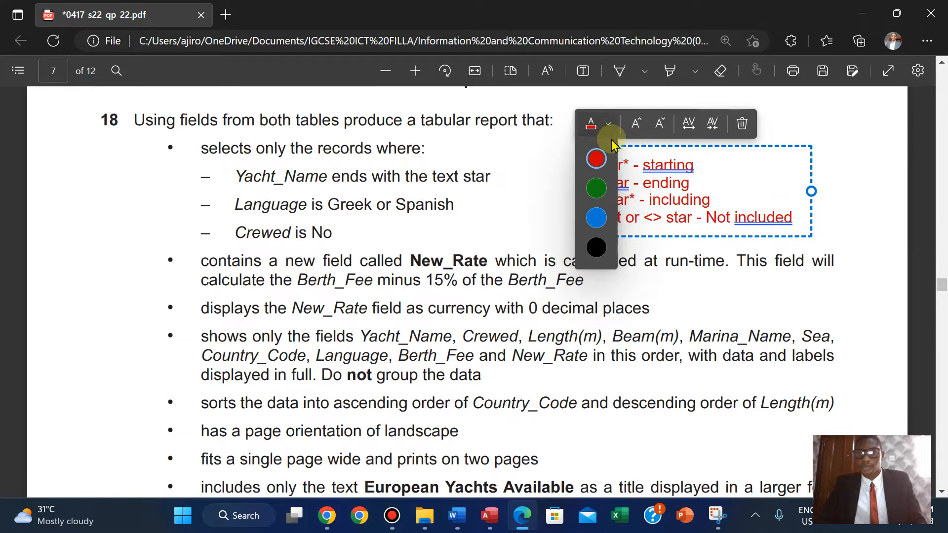
{"action": "left_click", "coordinate": [663, 126]}
{"action": "left_click", "coordinate": [662, 124]}
Return to the European Yachts Available query and open it in Design View.
{"action": "double_click", "coordinate": [478, 176]}
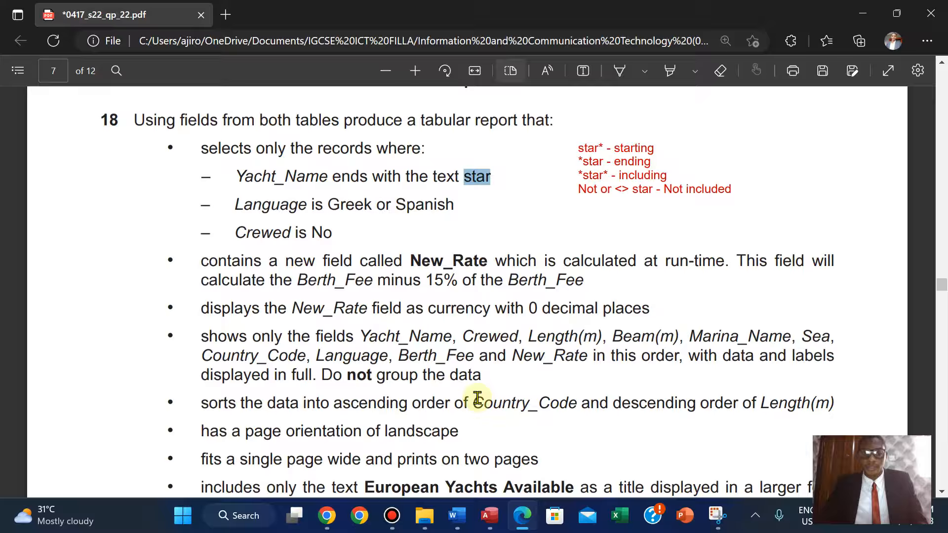
{"action": "left_click", "coordinate": [489, 515]}
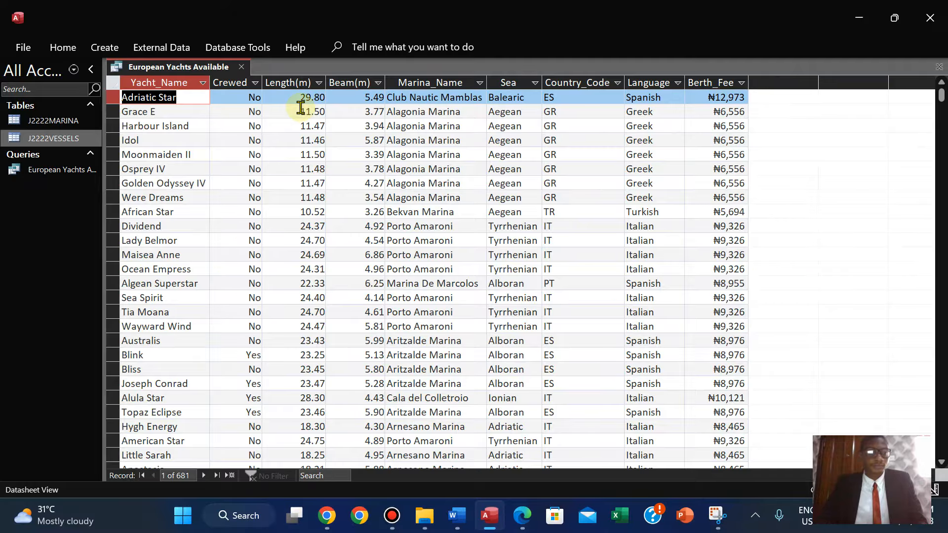
{"action": "left_click", "coordinate": [63, 47]}
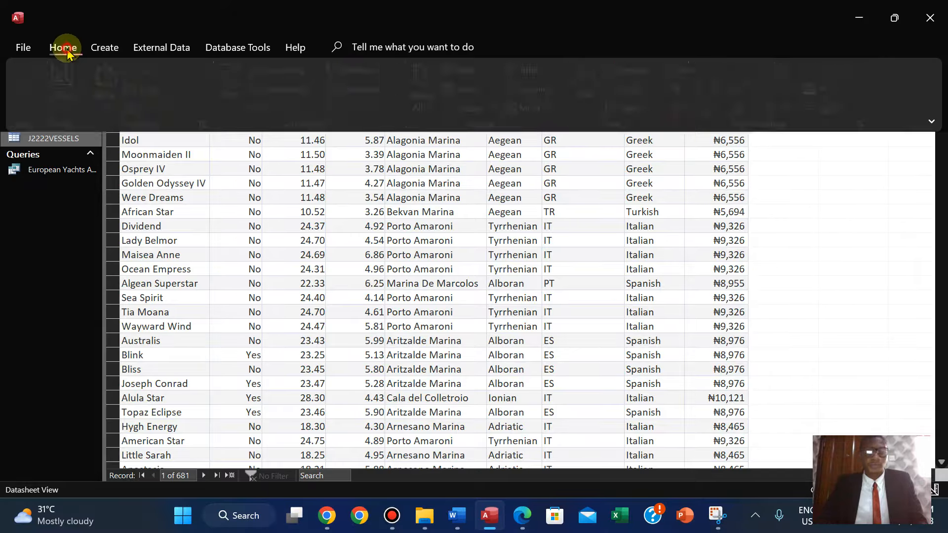
{"action": "left_click", "coordinate": [931, 121]}
{"action": "left_click", "coordinate": [859, 207]}
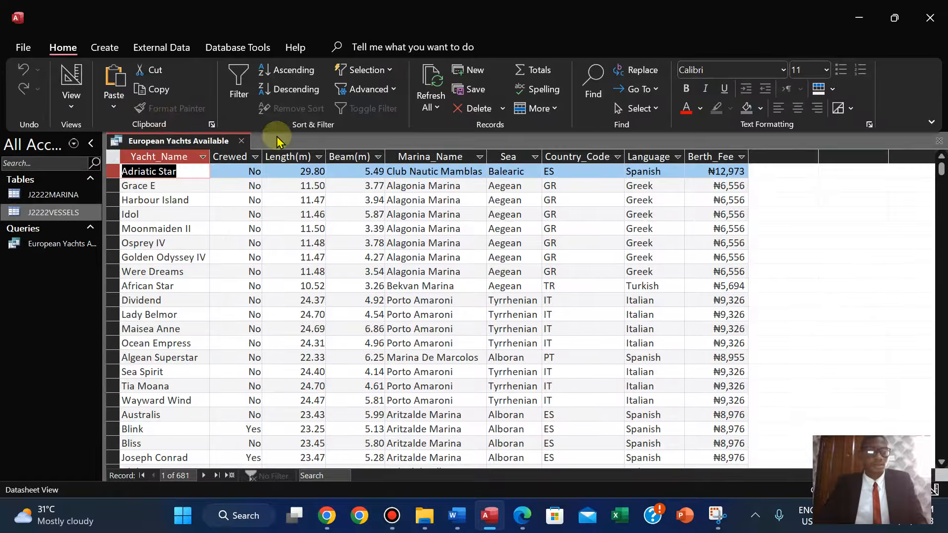
{"action": "left_click", "coordinate": [73, 105]}
{"action": "left_click", "coordinate": [101, 208]}
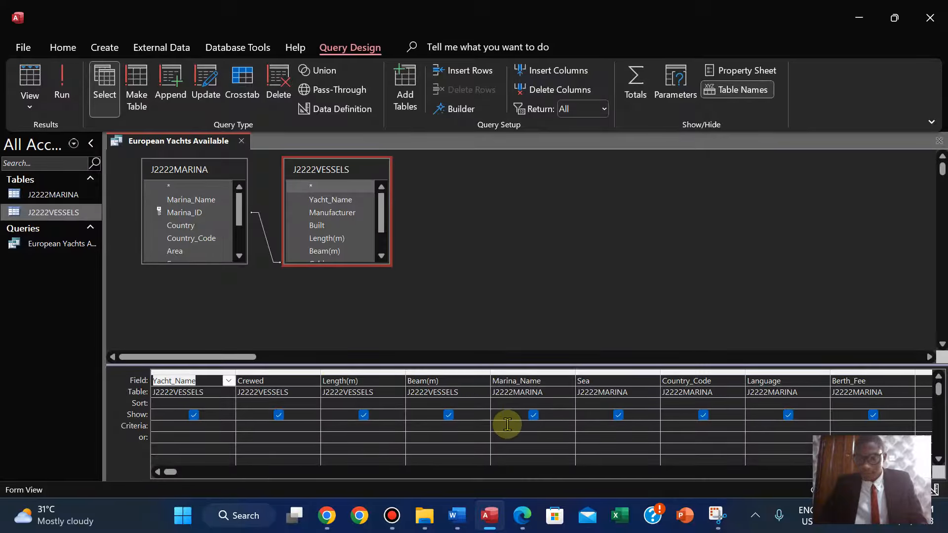
Enter the criterion *star for Yacht_Name and view the query results in Datasheet View.
{"action": "left_click", "coordinate": [199, 425]}
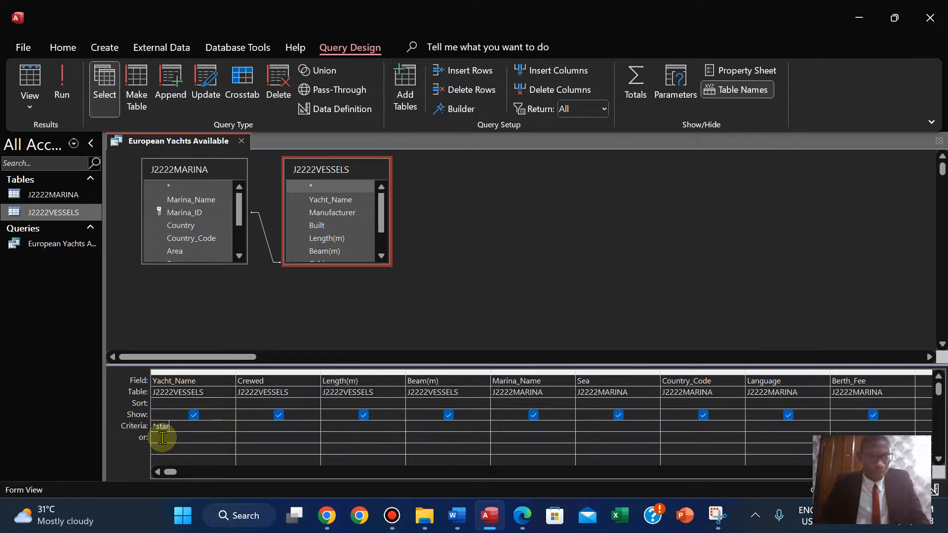
{"action": "left_click", "coordinate": [70, 99]}
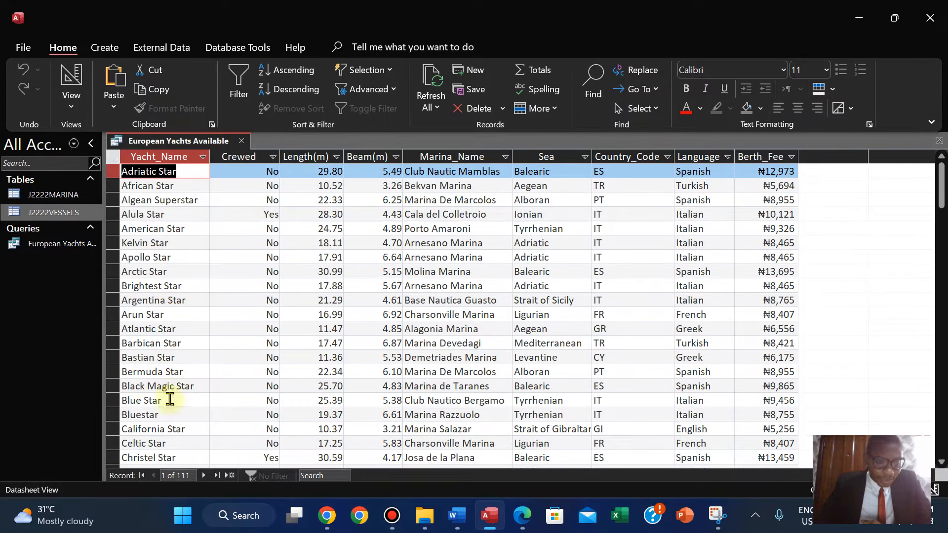
{"action": "mouse_move", "coordinate": [942, 188]}
{"action": "left_mouse_down"}
{"action": "mouse_move", "coordinate": [943, 355]}
{"action": "mouse_move", "coordinate": [941, 156]}
{"action": "left_mouse_up"}
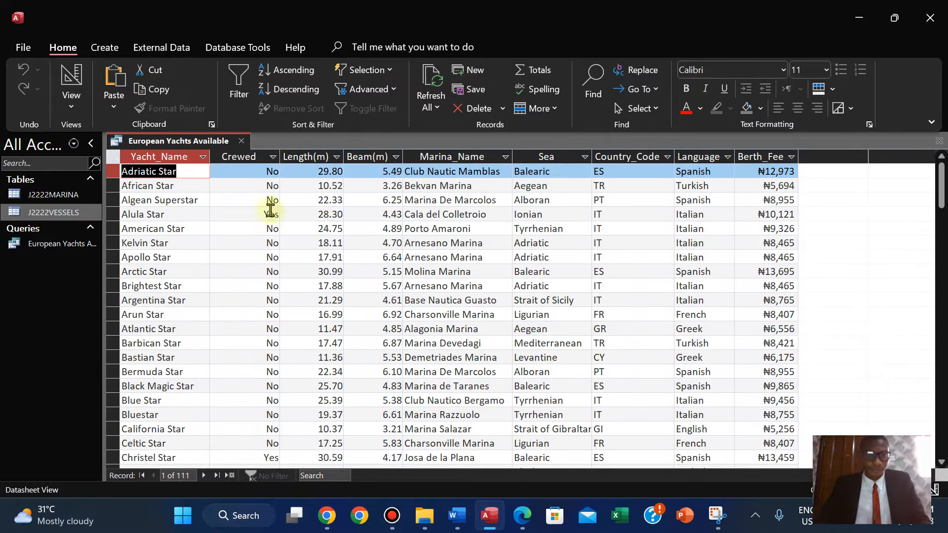
Narrow the Yacht_Name column in the query results.
{"action": "left_click_drag", "start_coordinate": [209, 156], "coordinate": [203, 156]}
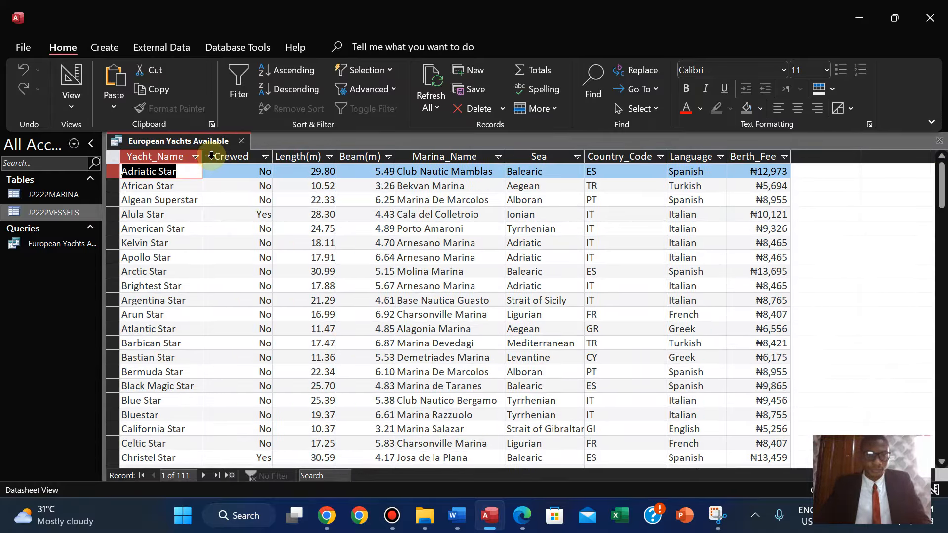
Switch to the exam paper and highlight the text Greek or Spanish in question 18.
{"action": "left_click", "coordinate": [523, 518]}
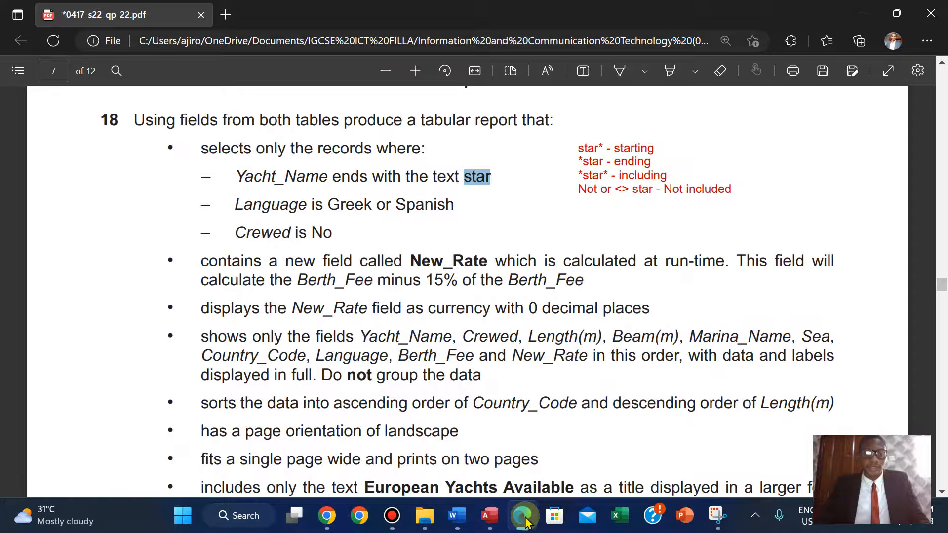
{"action": "left_click_drag", "start_coordinate": [328, 205], "coordinate": [452, 214]}
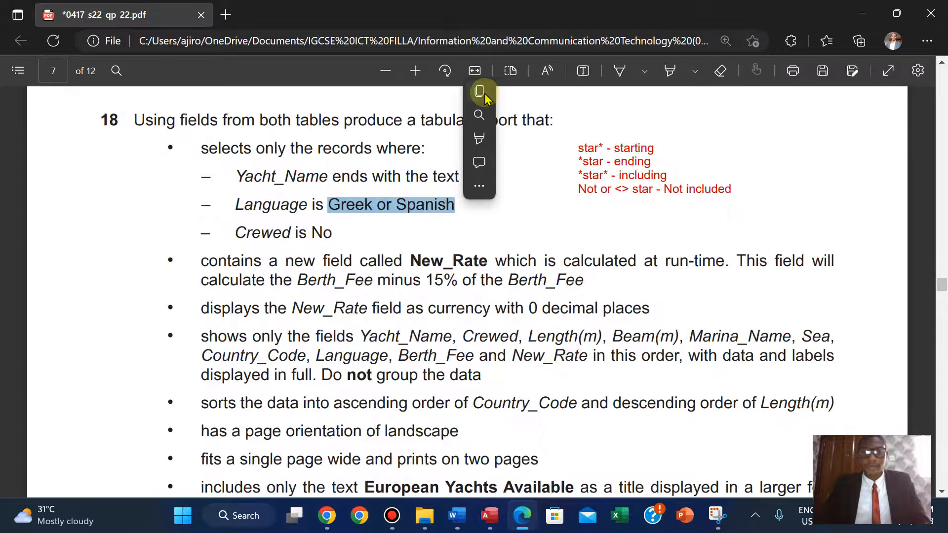
{"action": "left_click", "coordinate": [485, 93]}
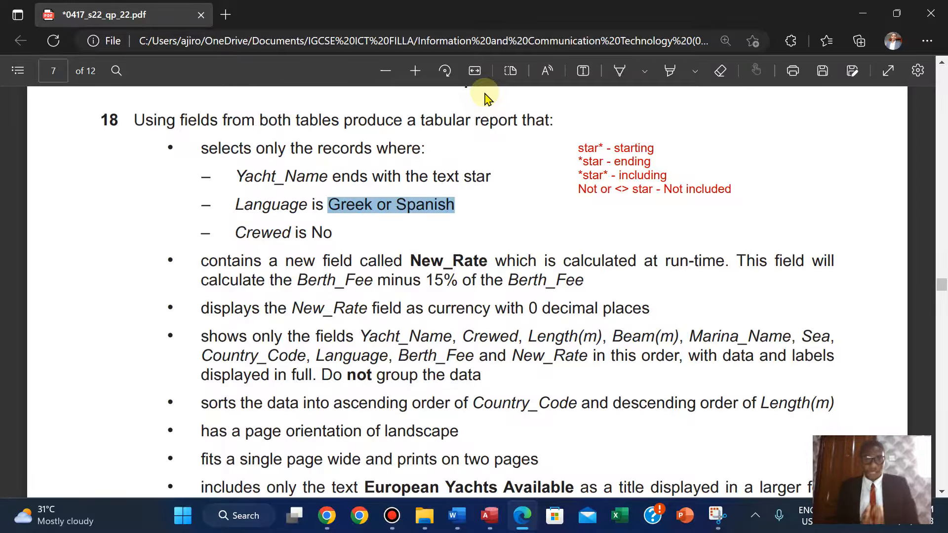
Return to the query in Design View, enter the Language criterion Greek or Spanish and run the query.
{"action": "left_click", "coordinate": [496, 522]}
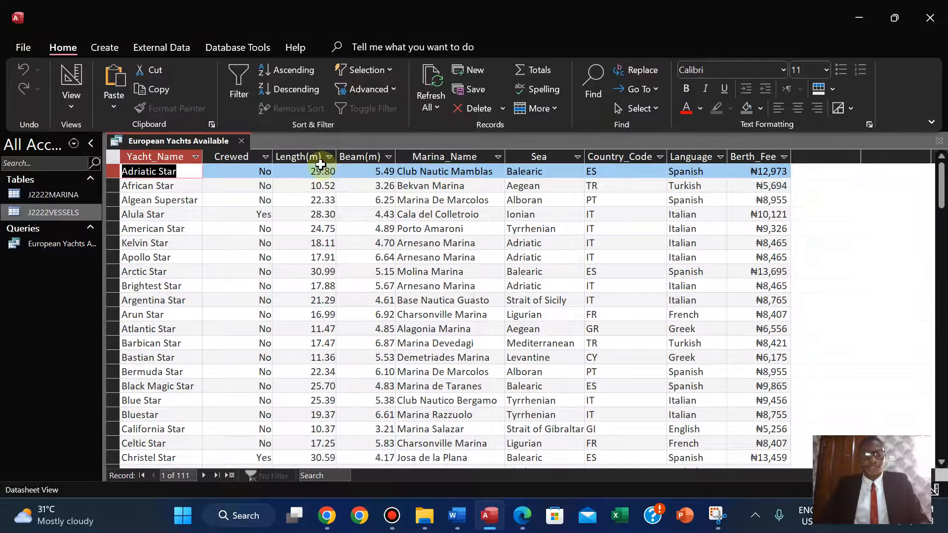
{"action": "left_click", "coordinate": [71, 99]}
{"action": "left_click", "coordinate": [115, 221]}
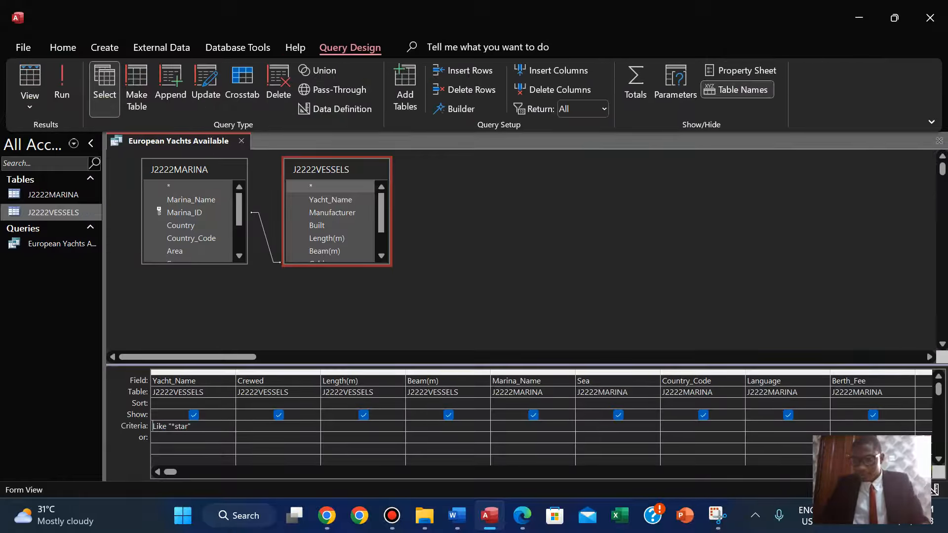
{"action": "left_click", "coordinate": [925, 471]}
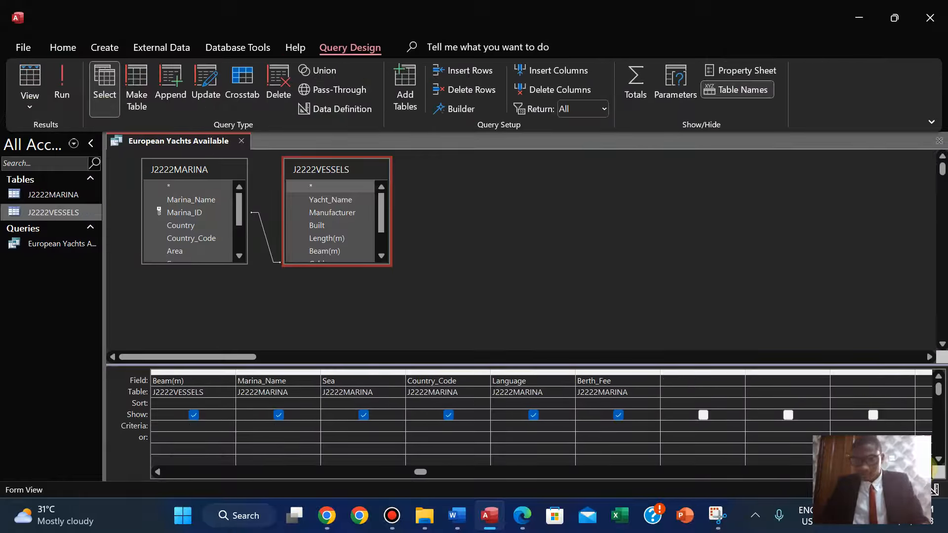
{"action": "left_click", "coordinate": [503, 425]}
{"action": "type", "text": "Greek or Spanish"}
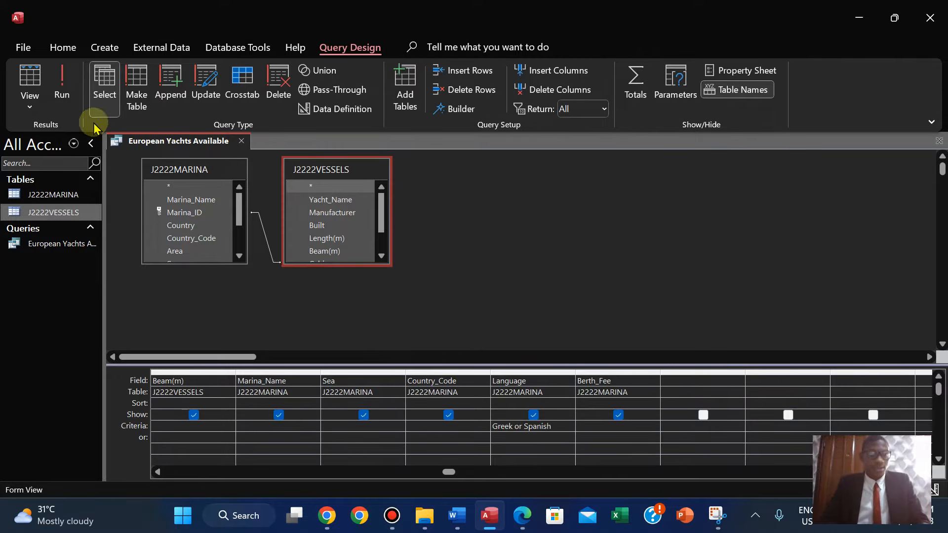
{"action": "left_click", "coordinate": [57, 88]}
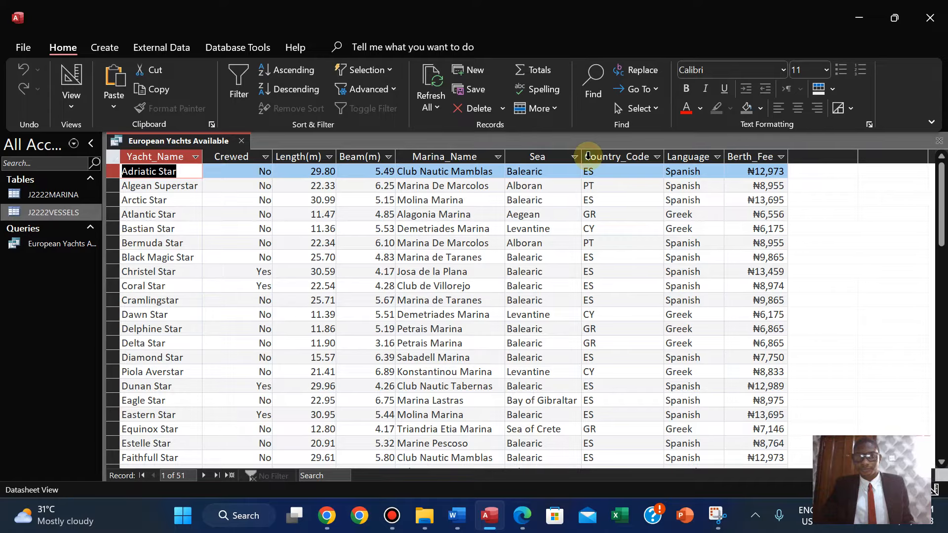
Switch to the exam paper and highlight the word No in the Crewed condition.
{"action": "left_click", "coordinate": [523, 518]}
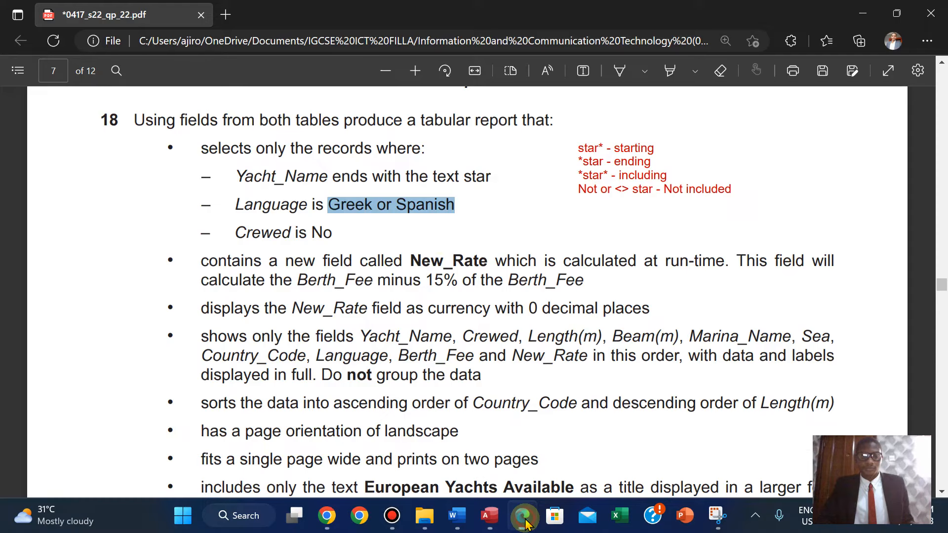
{"action": "double_click", "coordinate": [318, 233]}
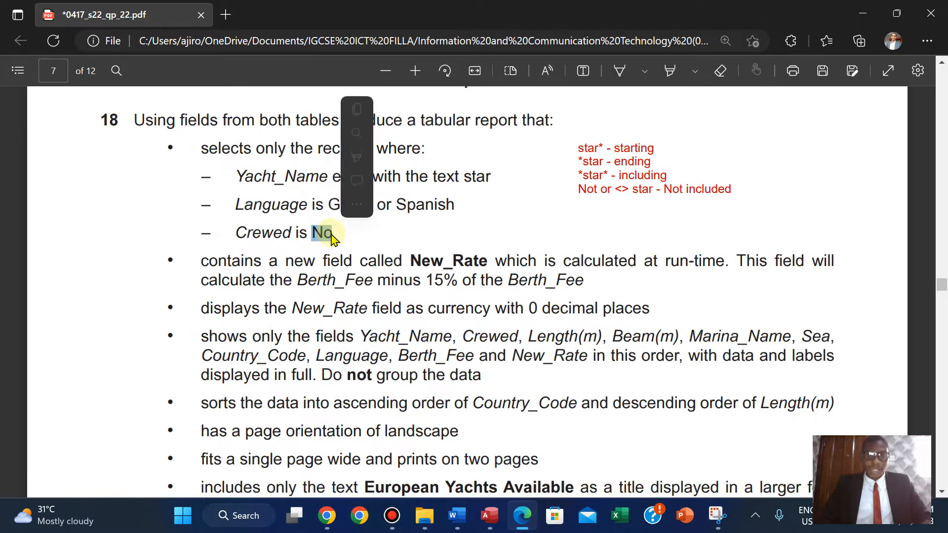
{"action": "left_click", "coordinate": [357, 111]}
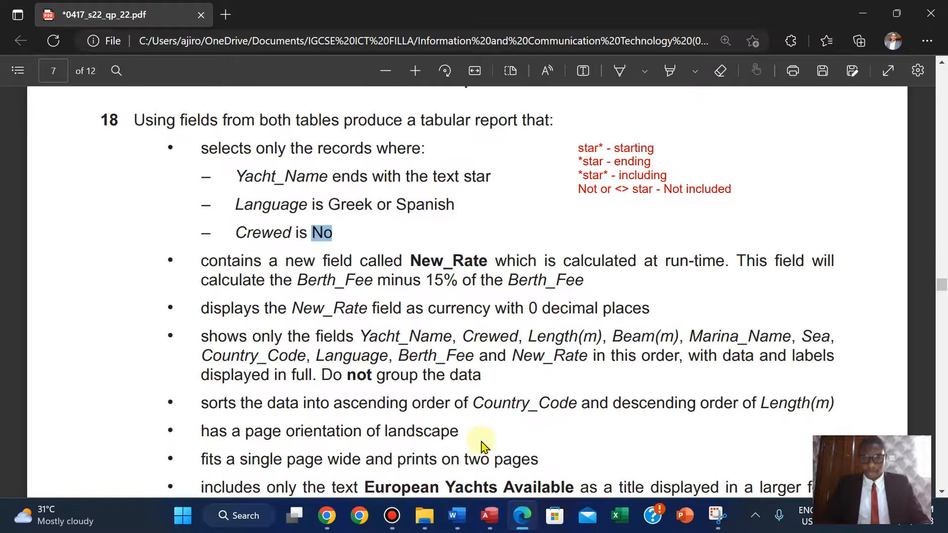
Enter the Crewed criterion No in Design View, view the results and autofit the Crewed column.
{"action": "left_click", "coordinate": [488, 515]}
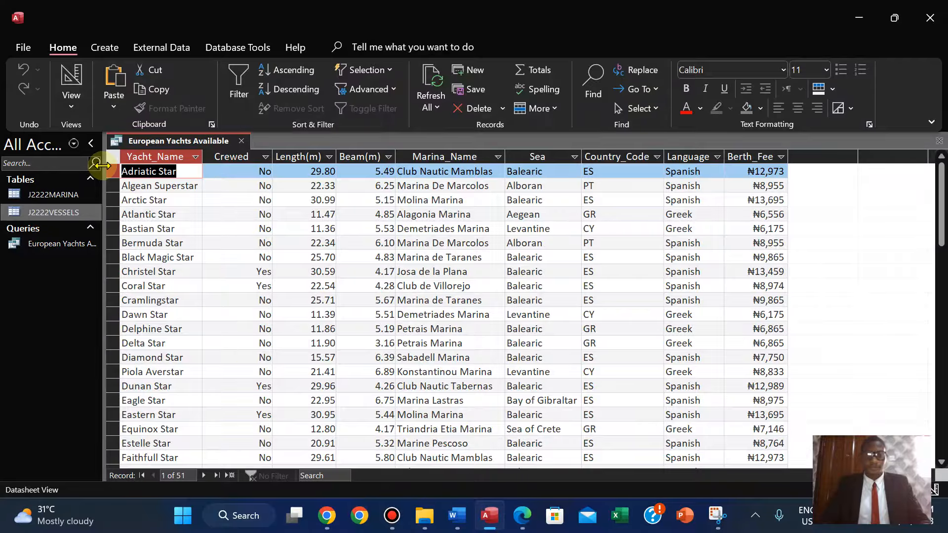
{"action": "left_click", "coordinate": [71, 107]}
{"action": "left_click", "coordinate": [118, 210]}
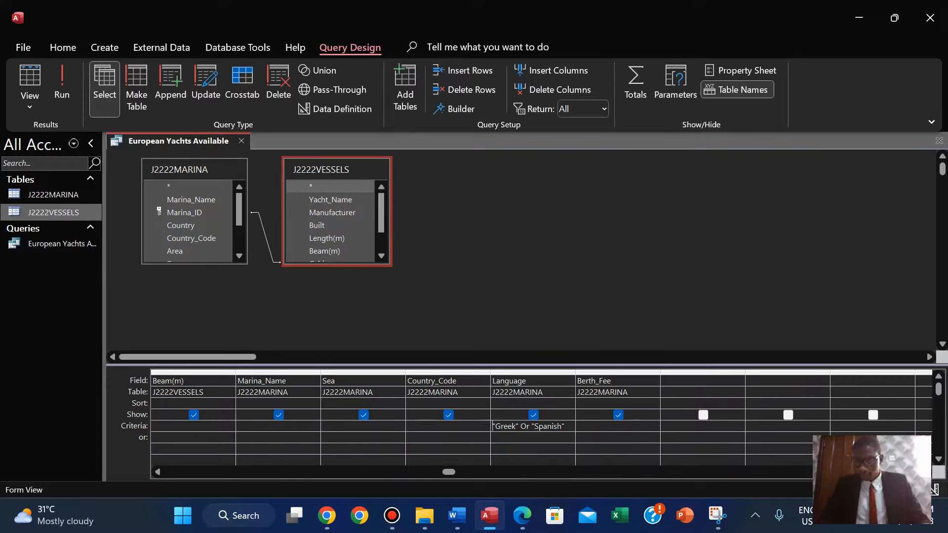
{"action": "left_click", "coordinate": [157, 472]}
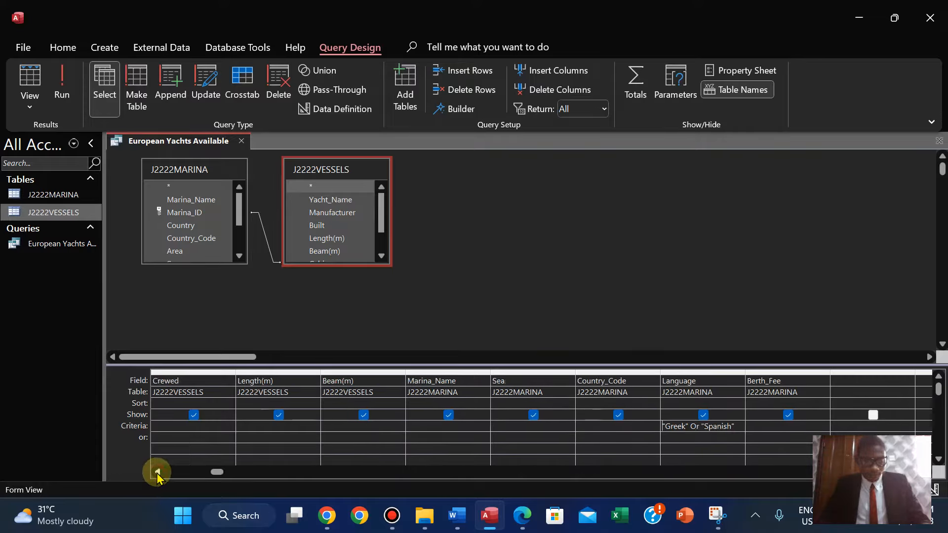
{"action": "left_click", "coordinate": [157, 472]}
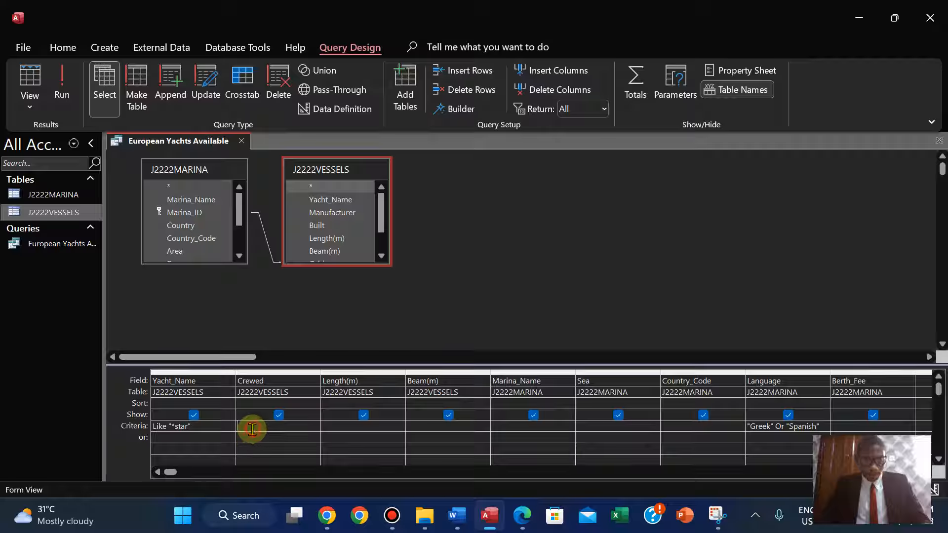
{"action": "left_click", "coordinate": [251, 429]}
{"action": "type", "text": "No"}
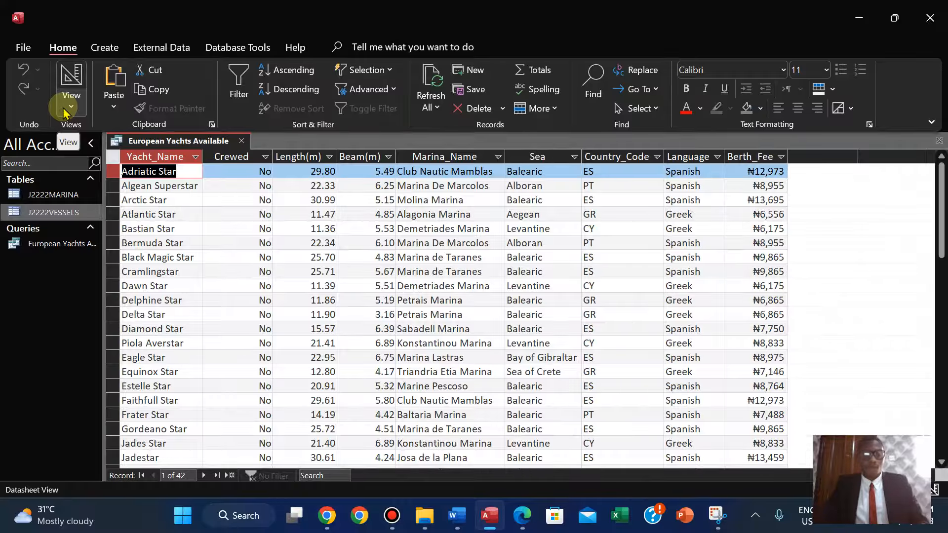
{"action": "double_click", "coordinate": [273, 157]}
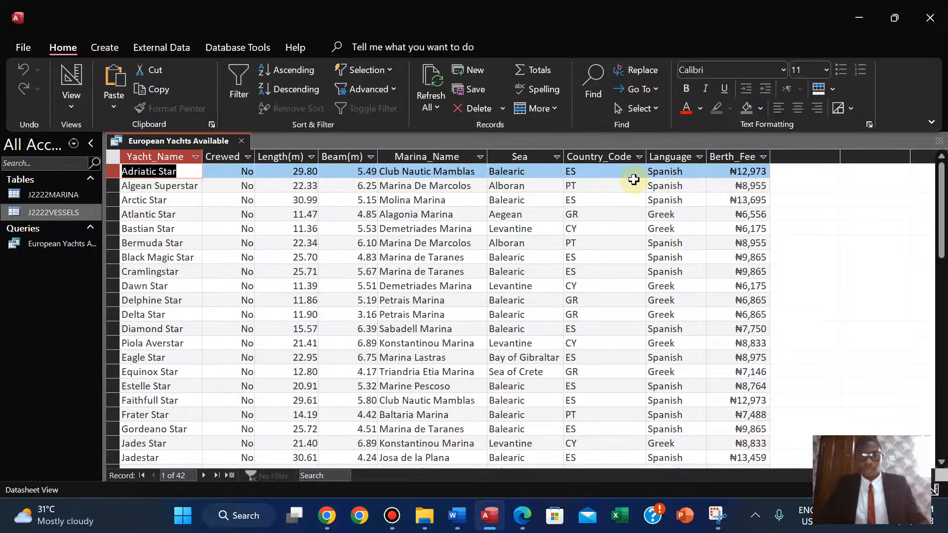
Add a text note beside the New_Rate requirement reading 100/100 - 15/100 with an = on the next line.
{"action": "left_click", "coordinate": [522, 515]}
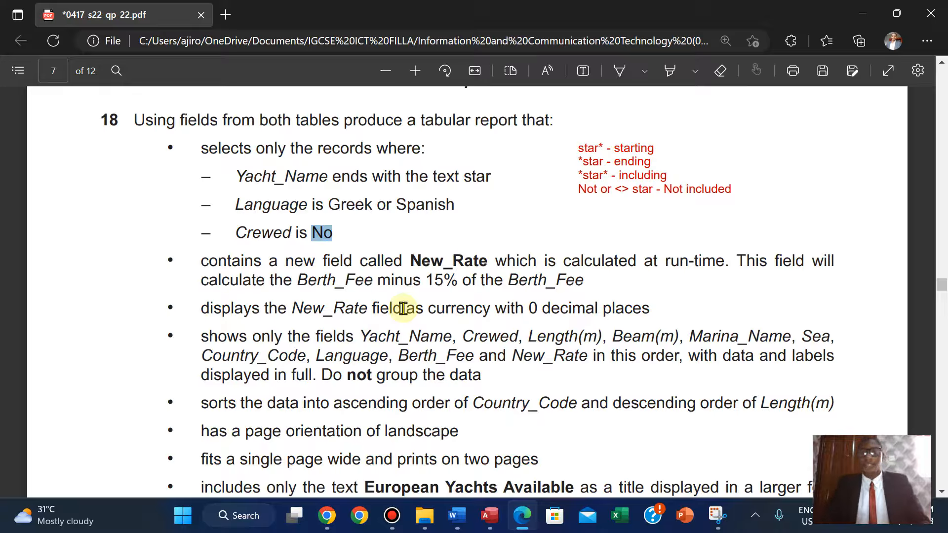
{"action": "left_click", "coordinate": [583, 70]}
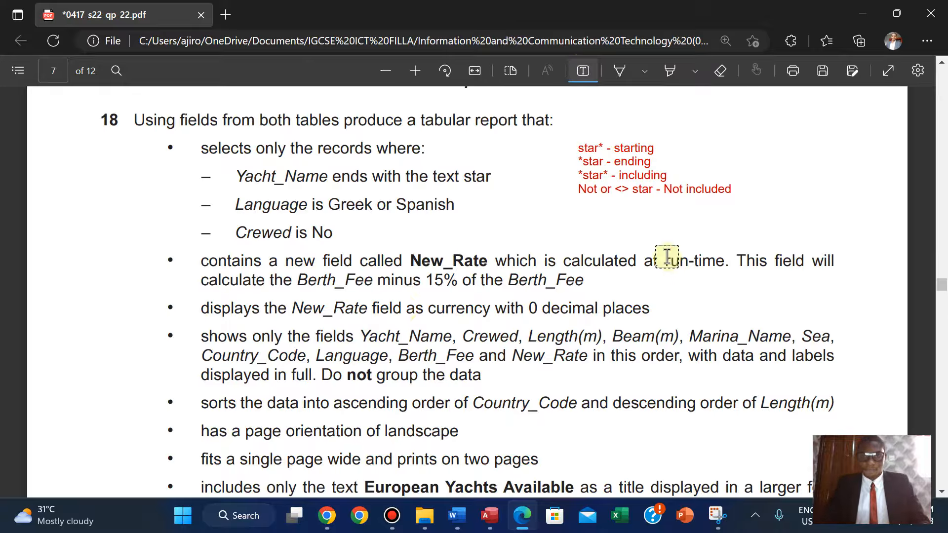
{"action": "left_click", "coordinate": [674, 285]}
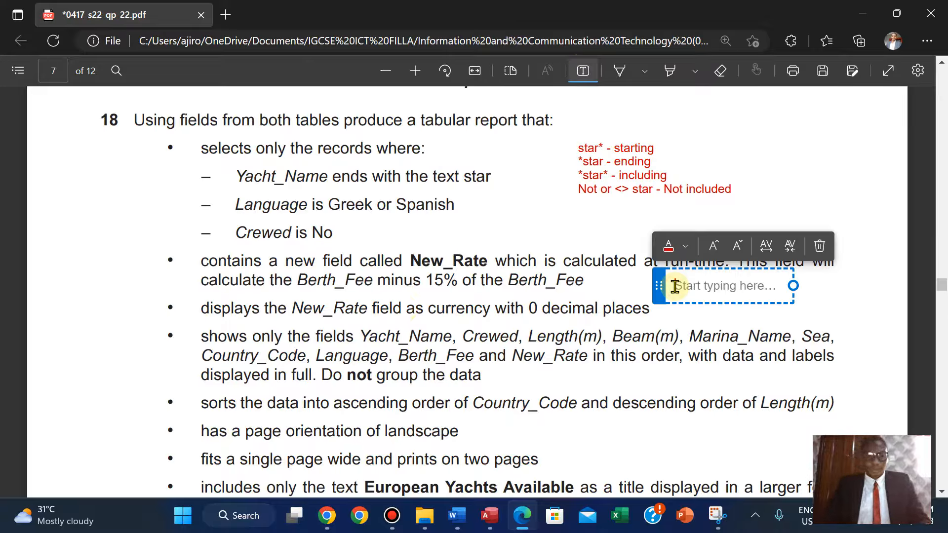
{"action": "type", "text": "1"}
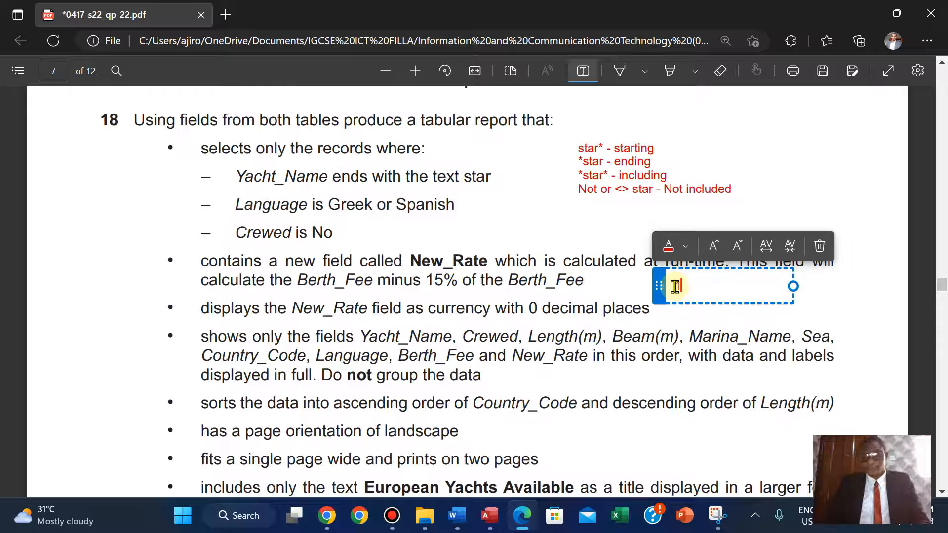
{"action": "type", "text": "00/"}
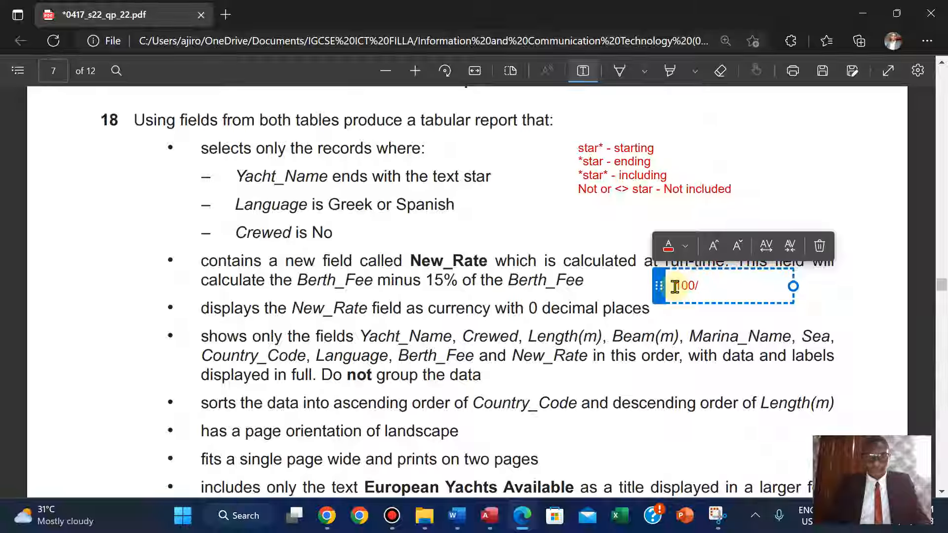
{"action": "type", "text": "100 -"}
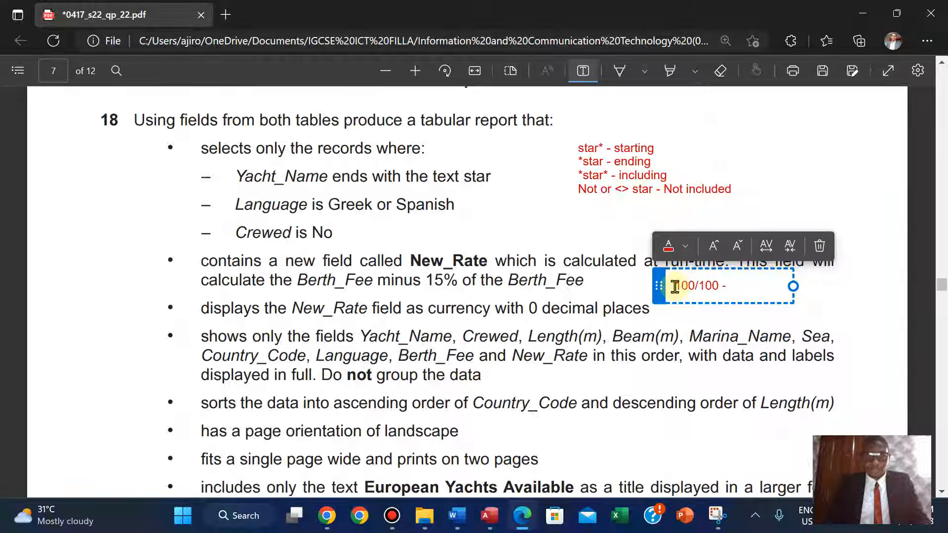
{"action": "type", "text": " 15/100"}
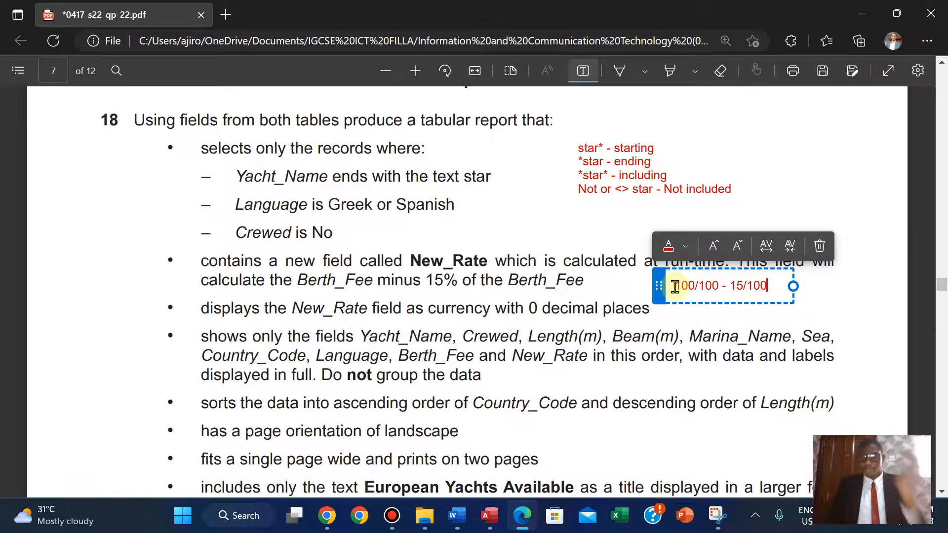
{"action": "key", "text": "Return"}
{"action": "type", "text": "="}
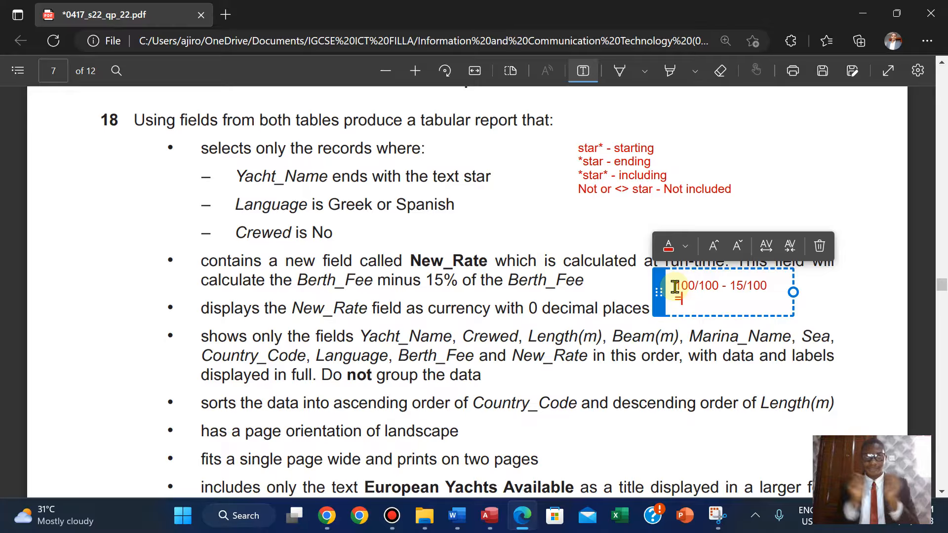
Open Calculator and compute 100 - 15.
{"action": "key", "text": "super"}
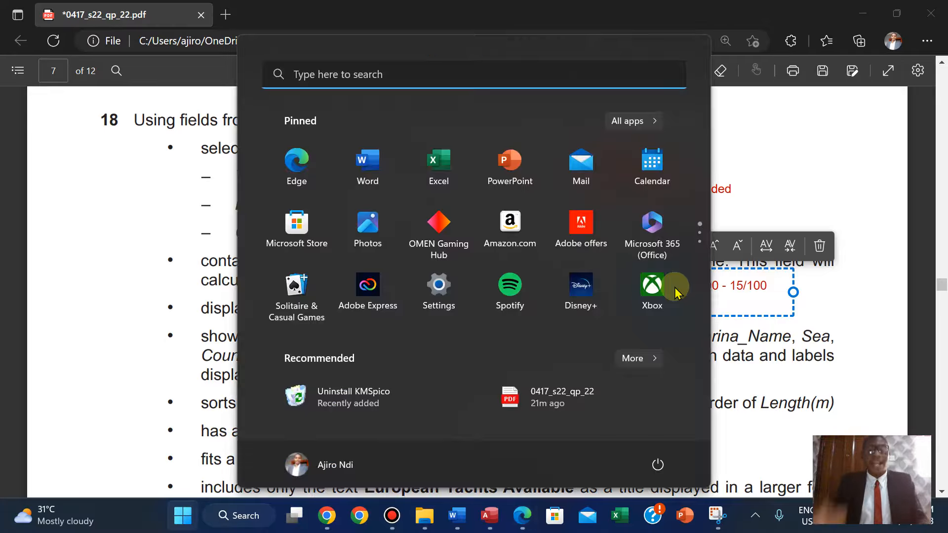
{"action": "type", "text": "calculator"}
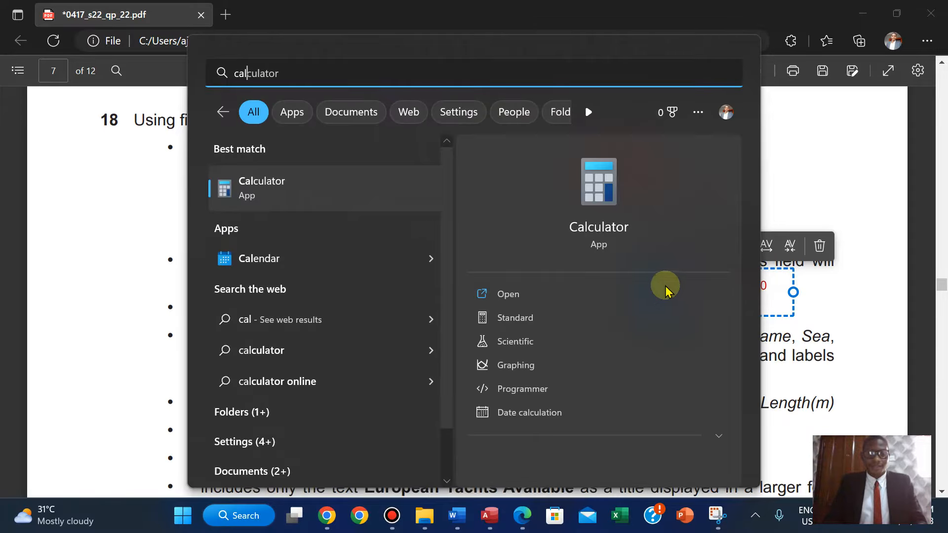
{"action": "left_click", "coordinate": [519, 292]}
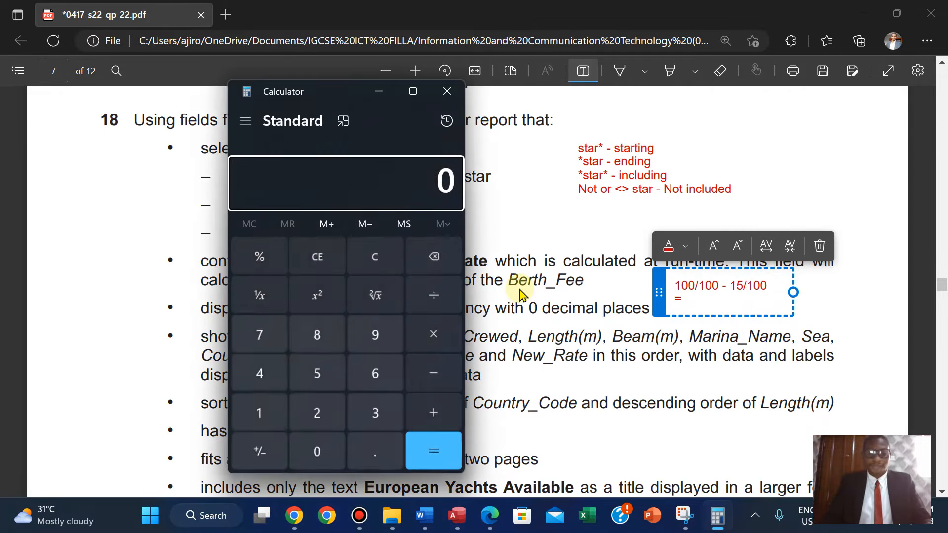
{"action": "type", "text": "100 - 15"}
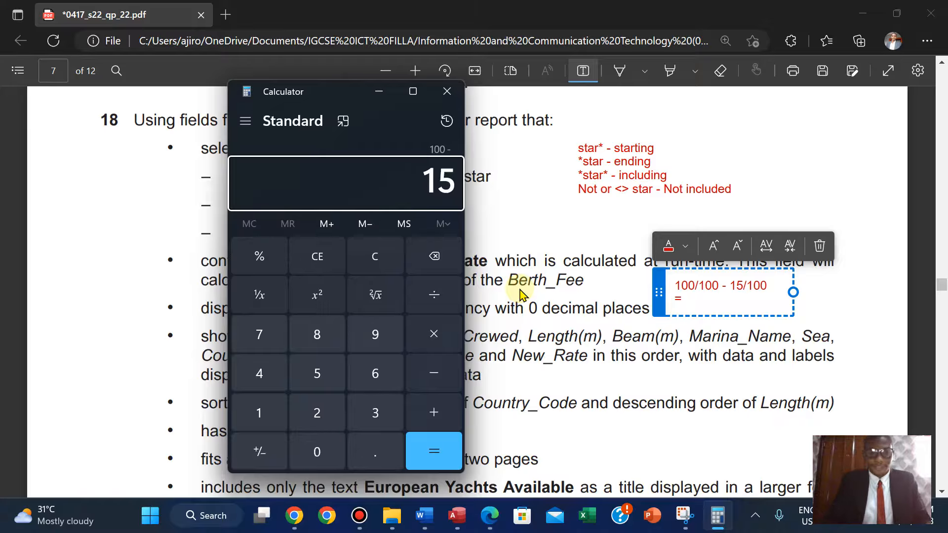
{"action": "key", "text": "Return"}
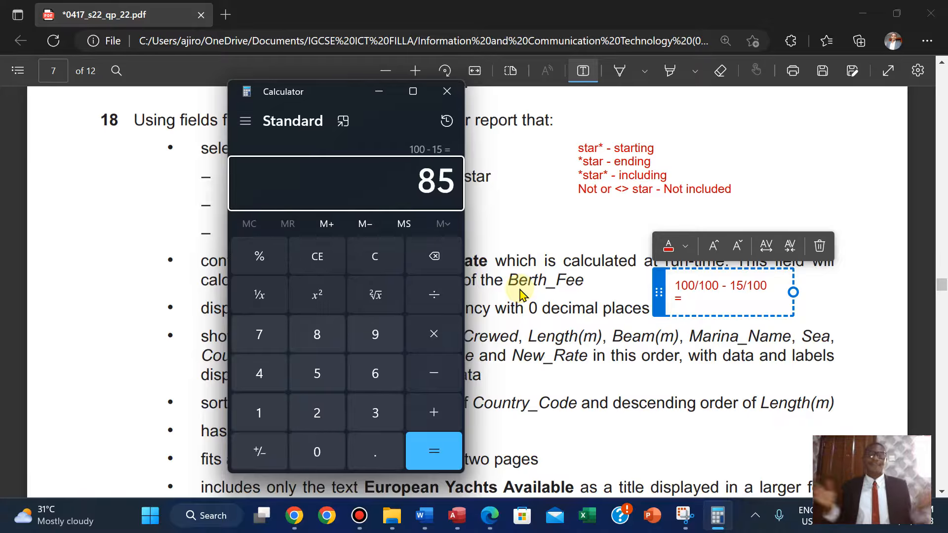
Continue the text note beside the New_Rate requirement with the line =85/100 and start a third line with =.
{"action": "left_click", "coordinate": [688, 305]}
{"action": "type", "text": "85"}
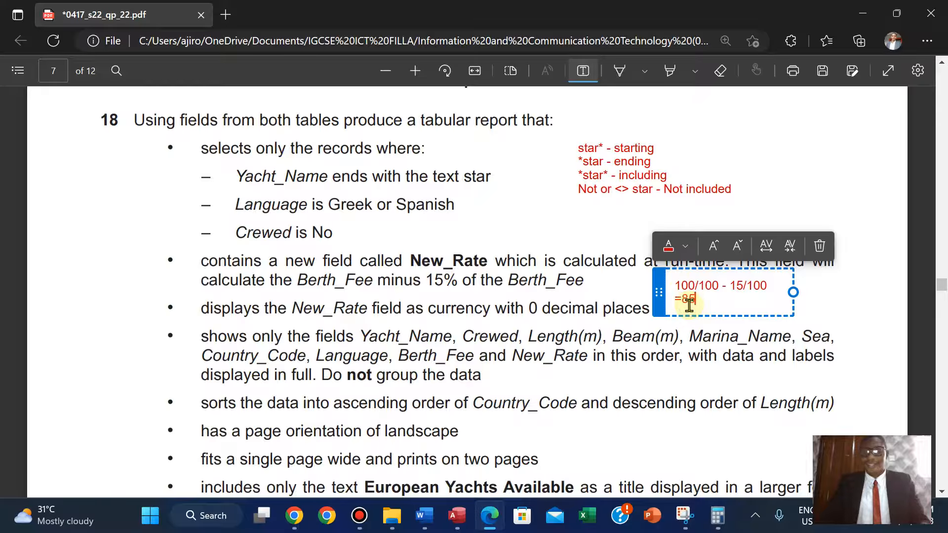
{"action": "type", "text": "/100"}
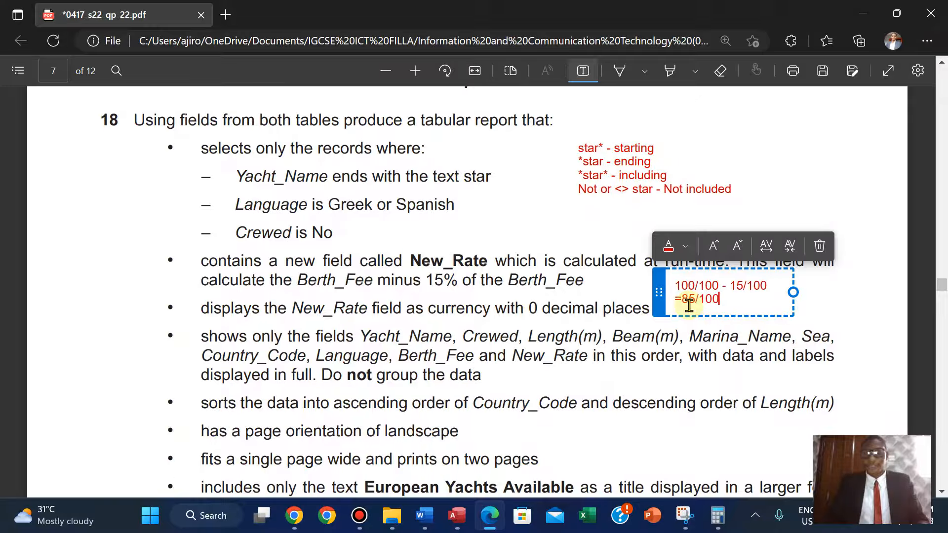
{"action": "key", "text": "Return"}
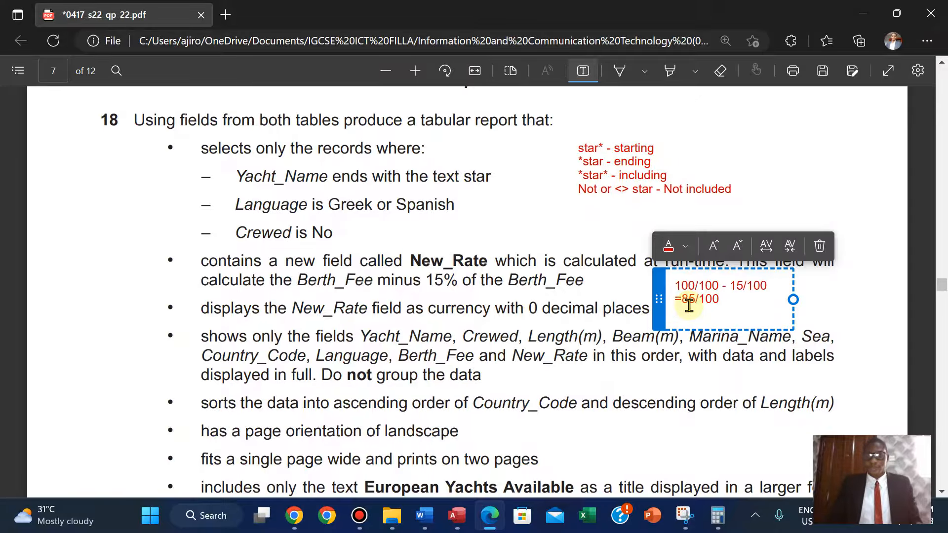
{"action": "type", "text": "= 8"}
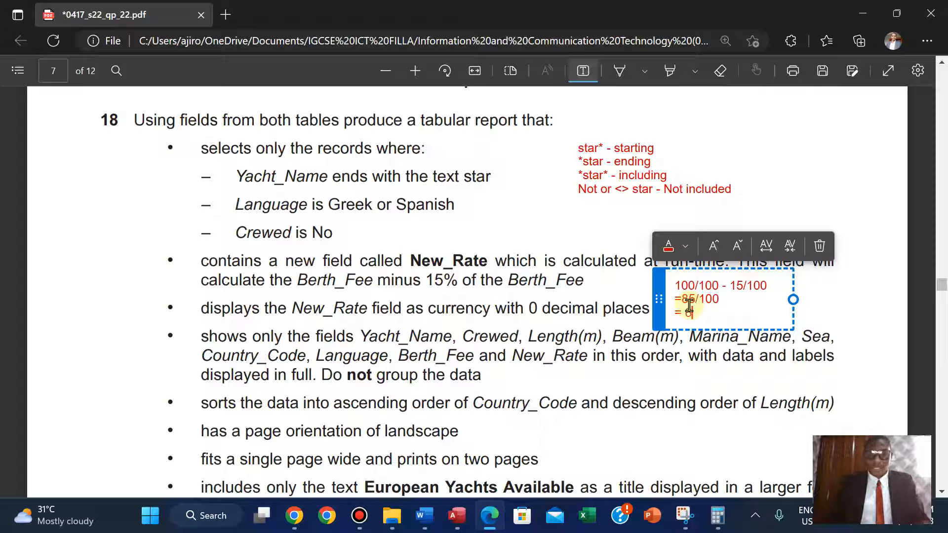
{"action": "type", "text": ".5"}
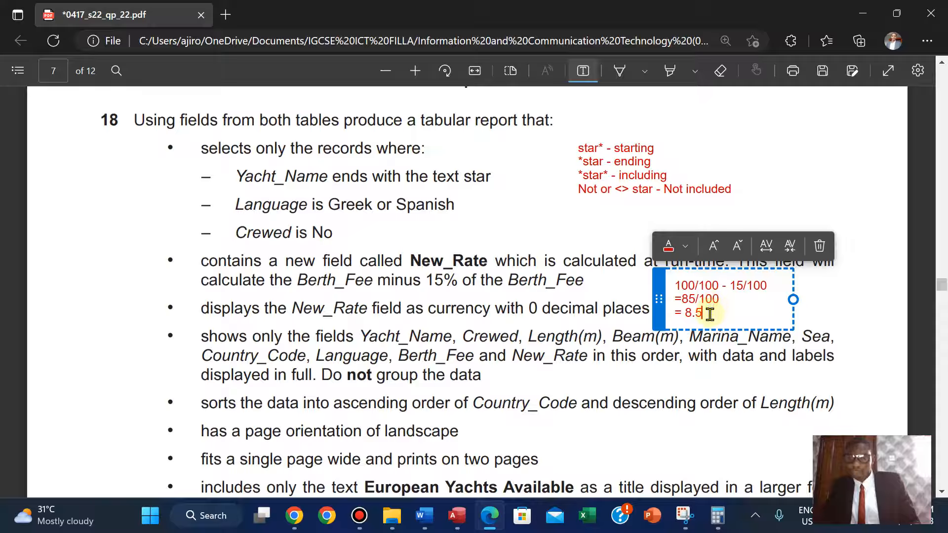
{"action": "key", "text": "BackSpace"}
{"action": "key", "text": "BackSpace"}
{"action": "key", "text": "BackSpace"}
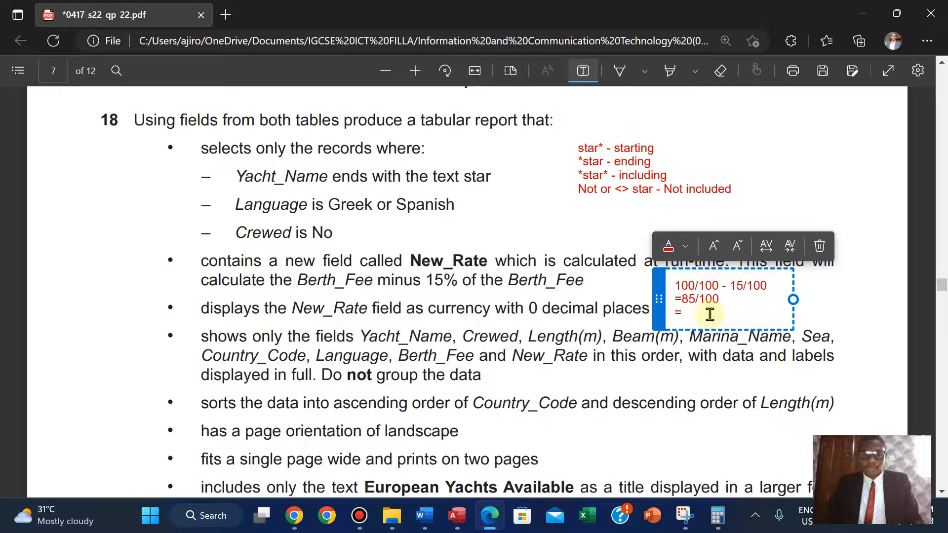
Compute 85 ÷ 100 in Calculator, then minimize it.
{"action": "left_click", "coordinate": [717, 516]}
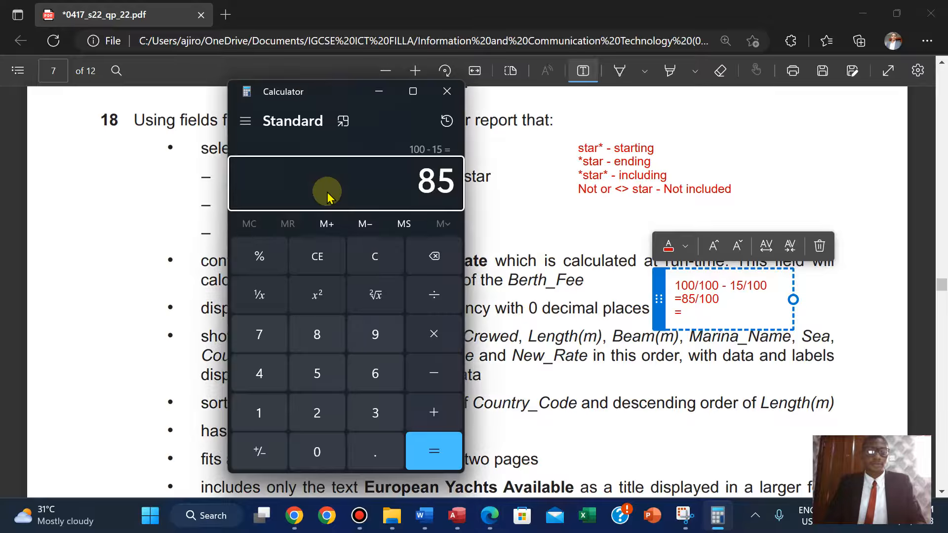
{"action": "left_click", "coordinate": [375, 257]}
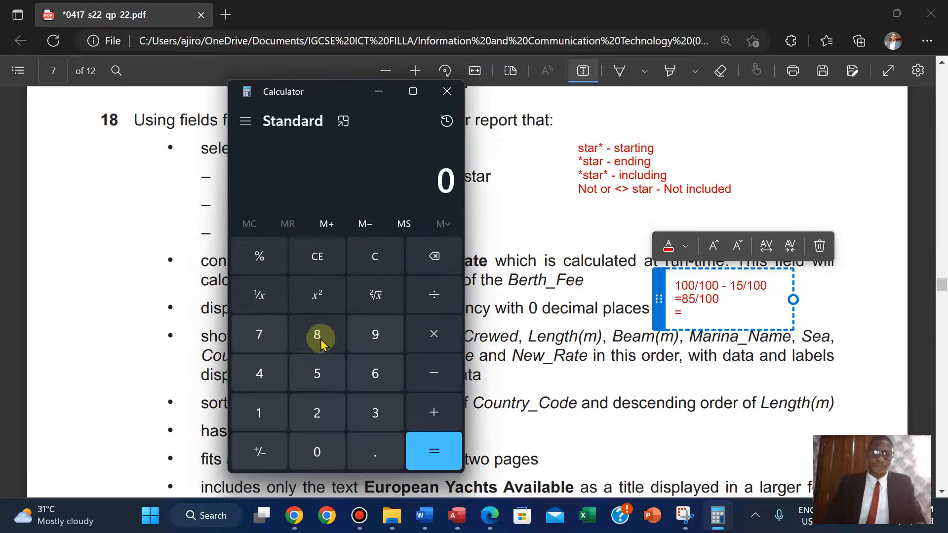
{"action": "left_click", "coordinate": [317, 377]}
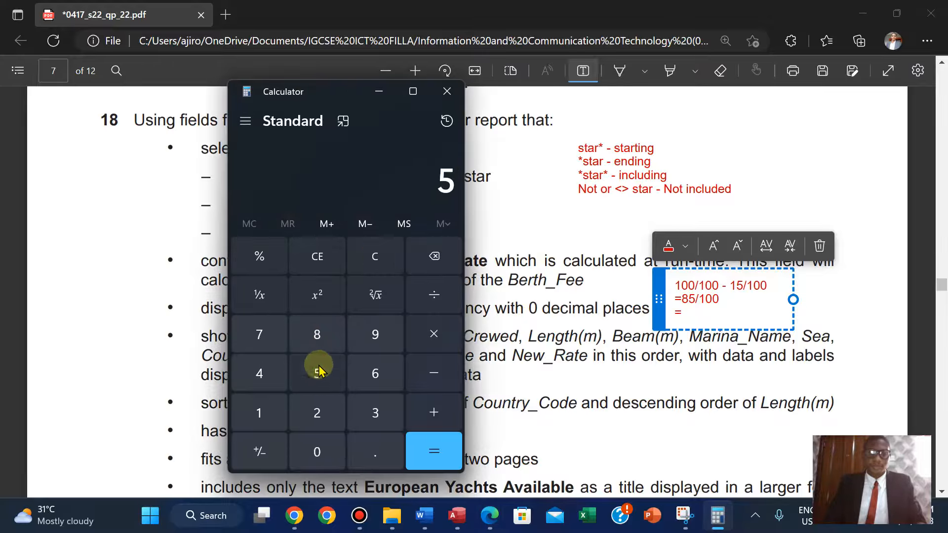
{"action": "left_click", "coordinate": [367, 256]}
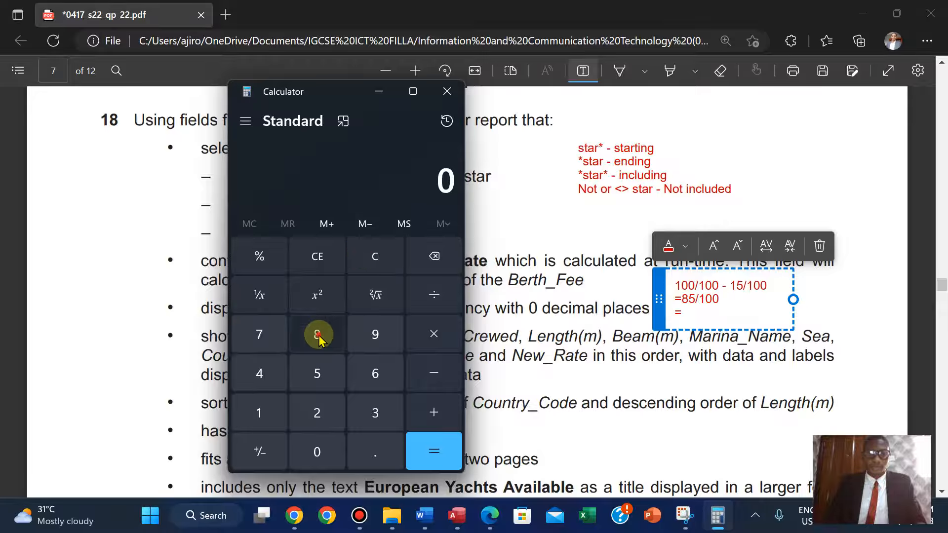
{"action": "left_click", "coordinate": [318, 373]}
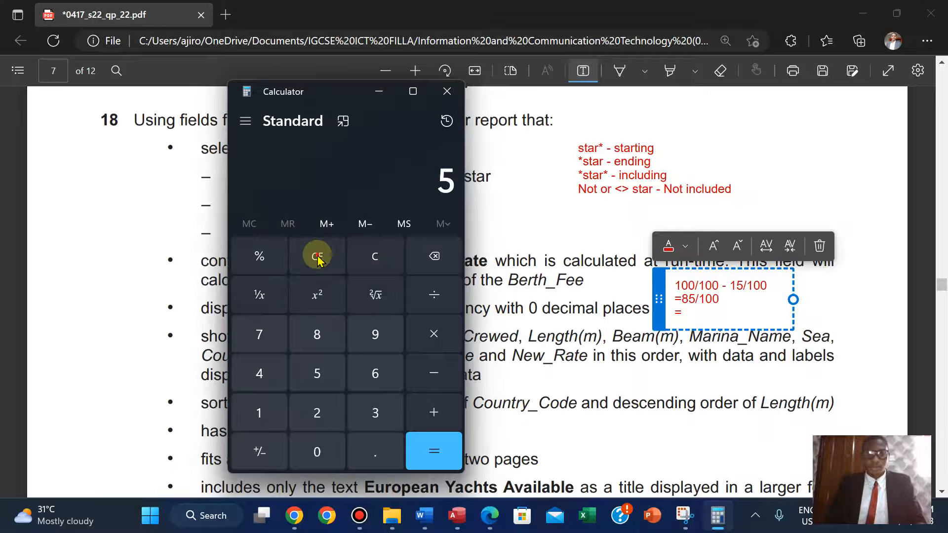
{"action": "left_click", "coordinate": [317, 256]}
{"action": "left_click", "coordinate": [317, 334]}
{"action": "left_click", "coordinate": [315, 373]}
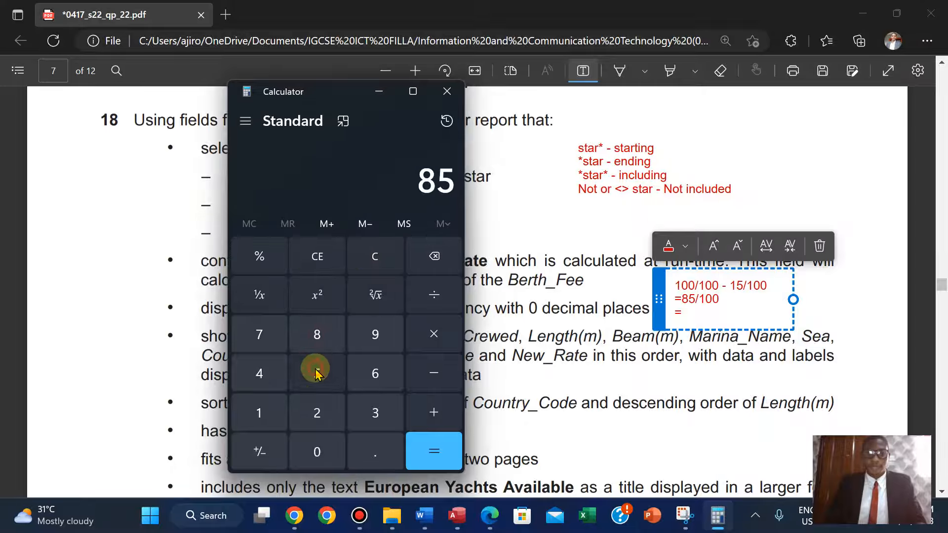
{"action": "left_click", "coordinate": [434, 295]}
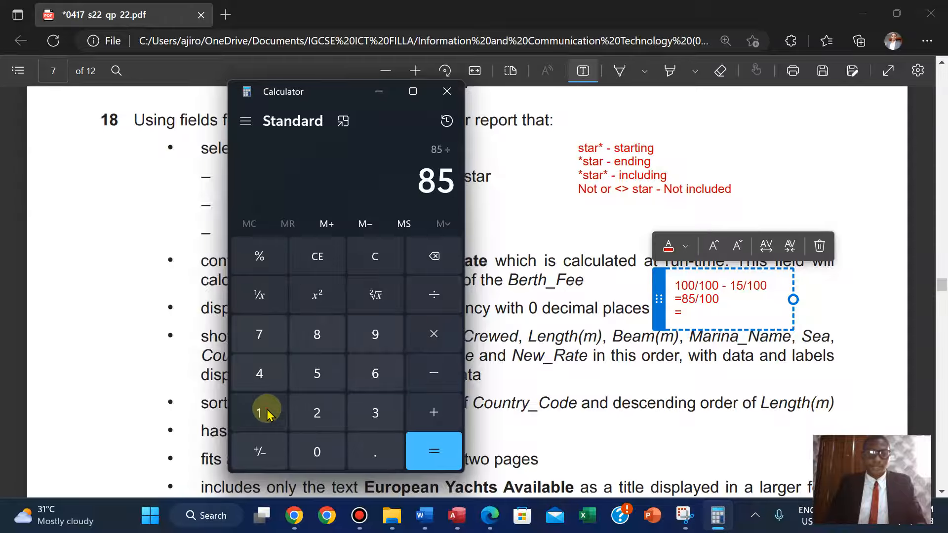
{"action": "left_click", "coordinate": [316, 444]}
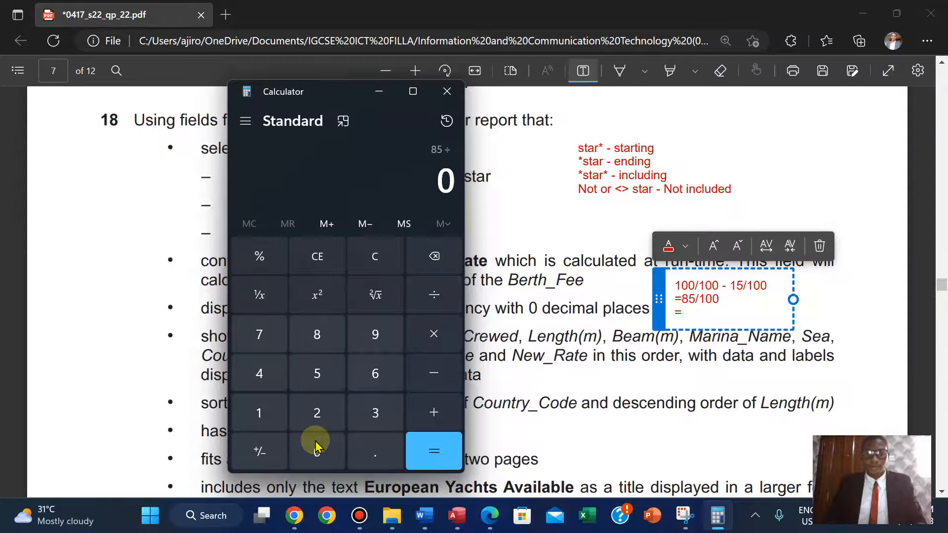
{"action": "left_click", "coordinate": [433, 452]}
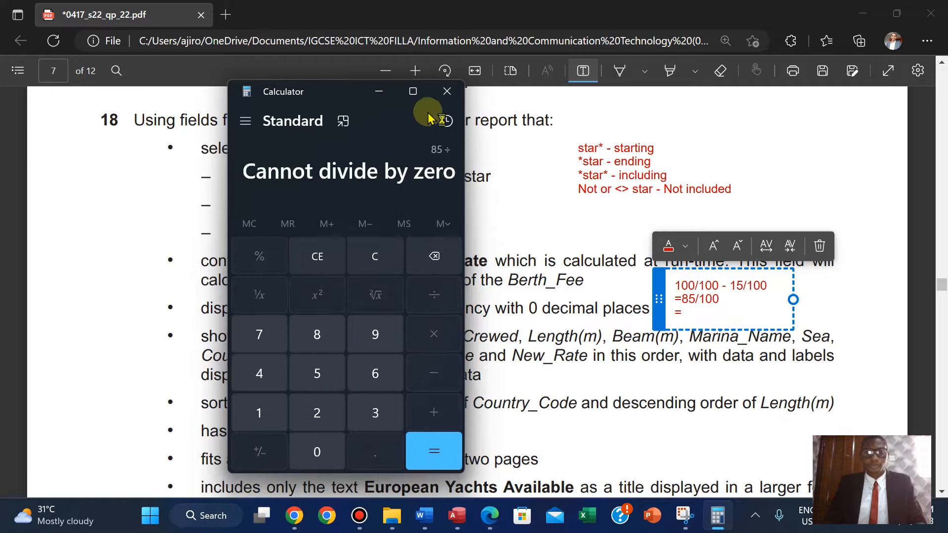
{"action": "left_click", "coordinate": [327, 259]}
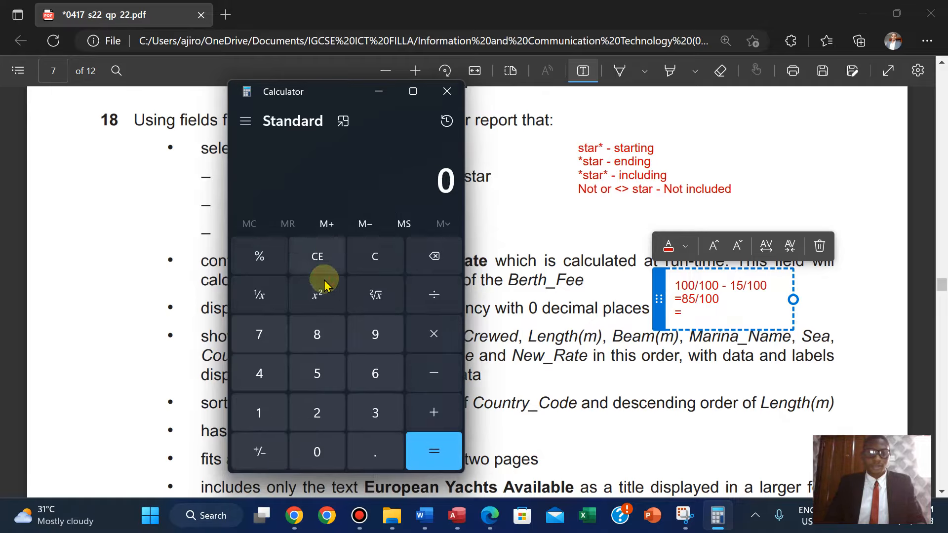
{"action": "left_click", "coordinate": [311, 348]}
{"action": "left_click", "coordinate": [313, 357]}
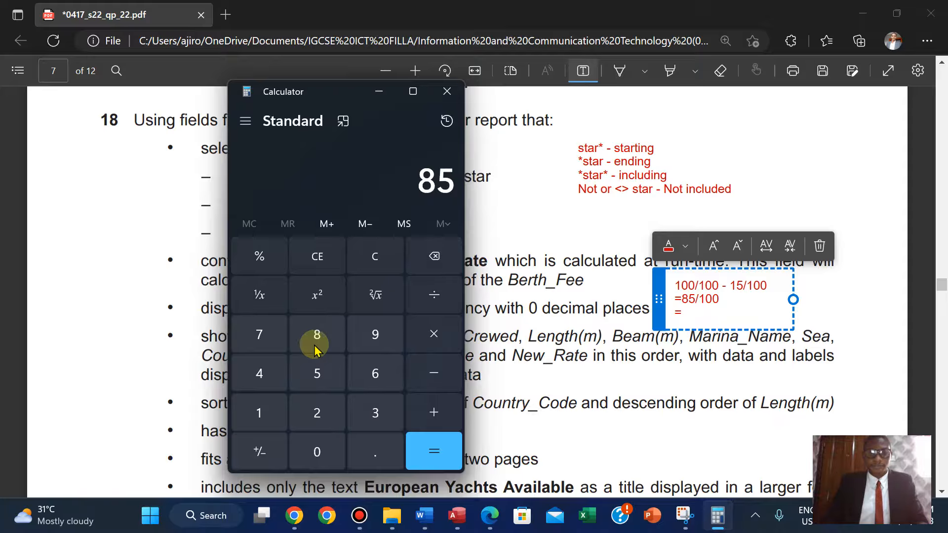
{"action": "left_click", "coordinate": [432, 302]}
{"action": "type", "text": "100"}
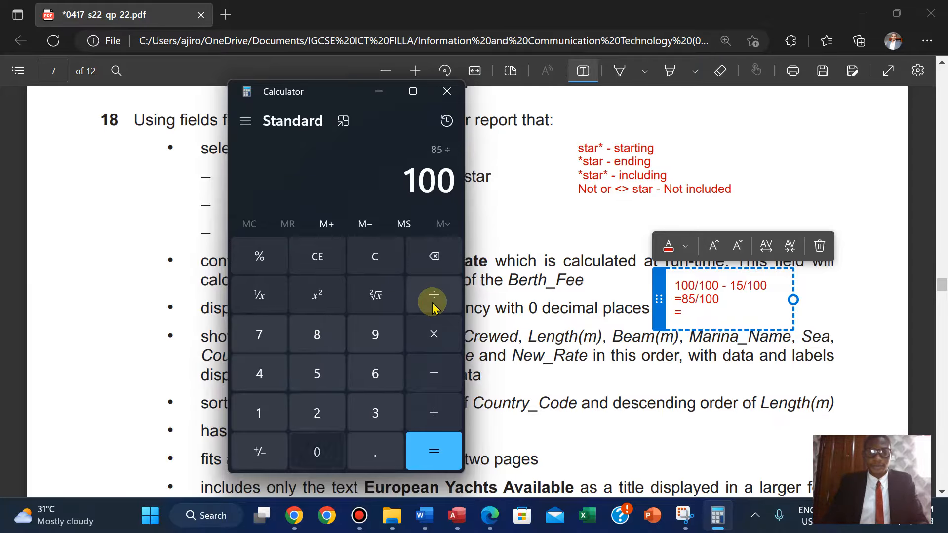
{"action": "left_click", "coordinate": [430, 448]}
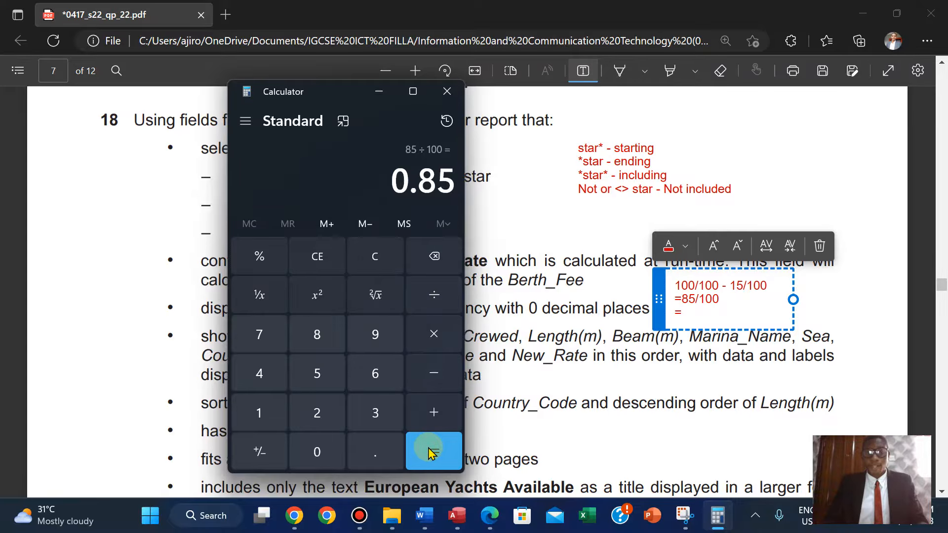
{"action": "left_click", "coordinate": [379, 92]}
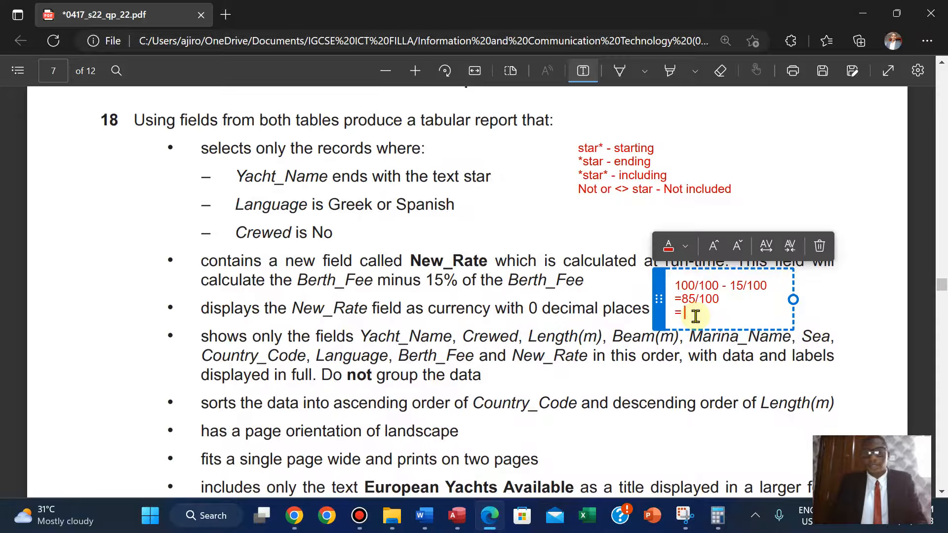
Complete the note's last line as = 0.85, then move the note slightly and reduce its font size.
{"action": "type", "text": "0"}
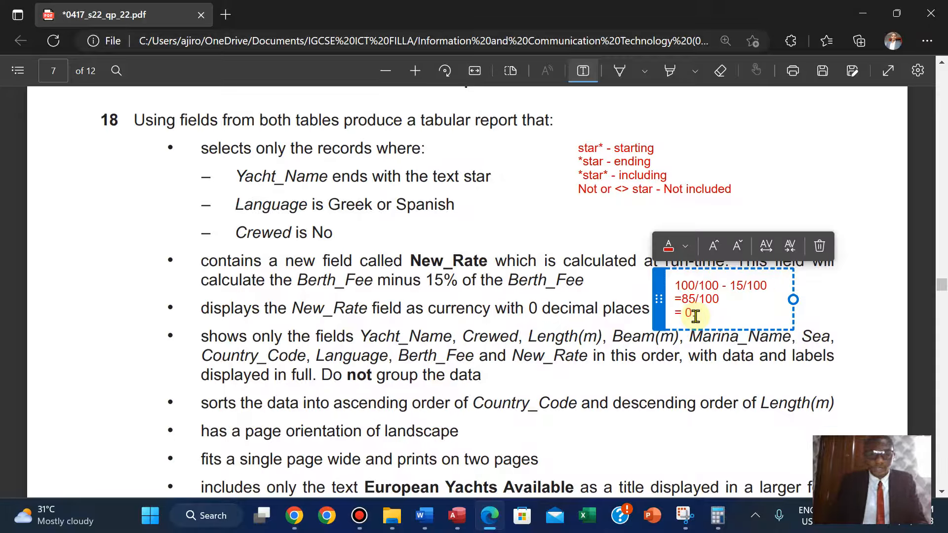
{"action": "type", "text": ".85"}
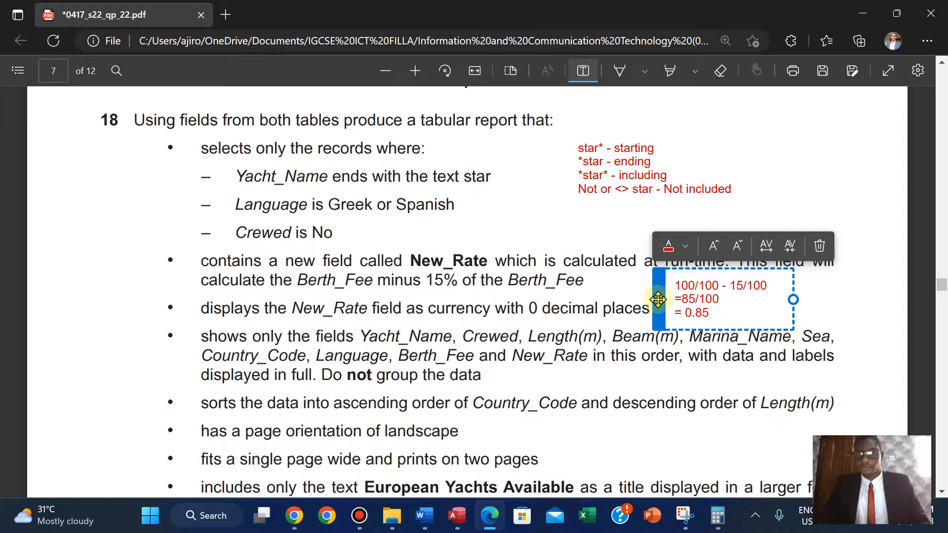
{"action": "mouse_move", "coordinate": [657, 314]}
{"action": "left_mouse_down"}
{"action": "mouse_move", "coordinate": [722, 247]}
{"action": "mouse_move", "coordinate": [742, 183]}
{"action": "mouse_move", "coordinate": [681, 254]}
{"action": "mouse_move", "coordinate": [683, 299]}
{"action": "left_mouse_up"}
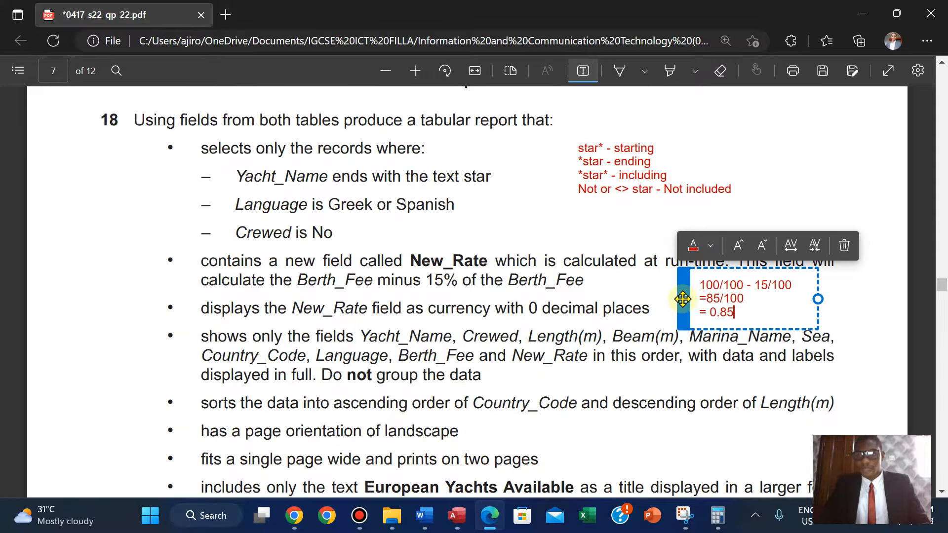
{"action": "left_click", "coordinate": [760, 246]}
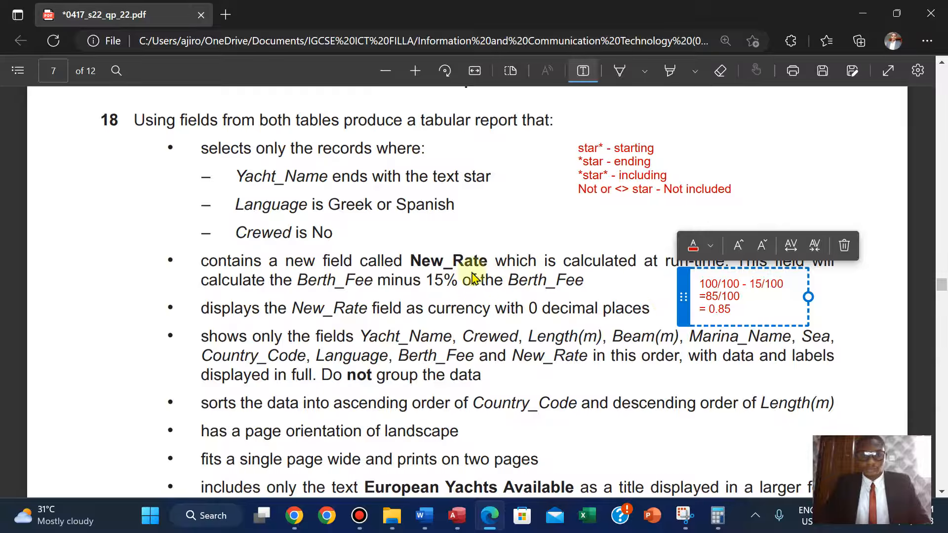
Save the European Yachts Available query and switch it to Design View.
{"action": "left_click", "coordinate": [468, 509]}
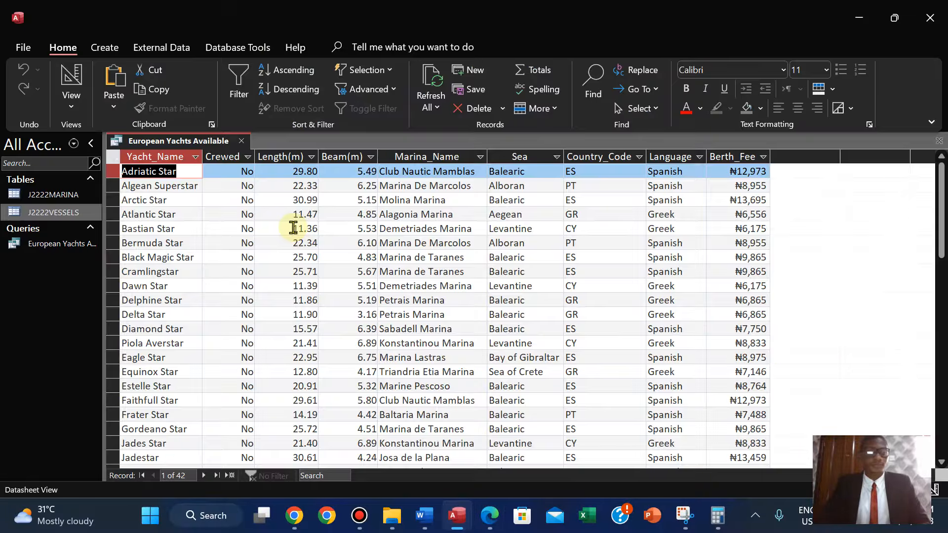
{"action": "right_click", "coordinate": [149, 141]}
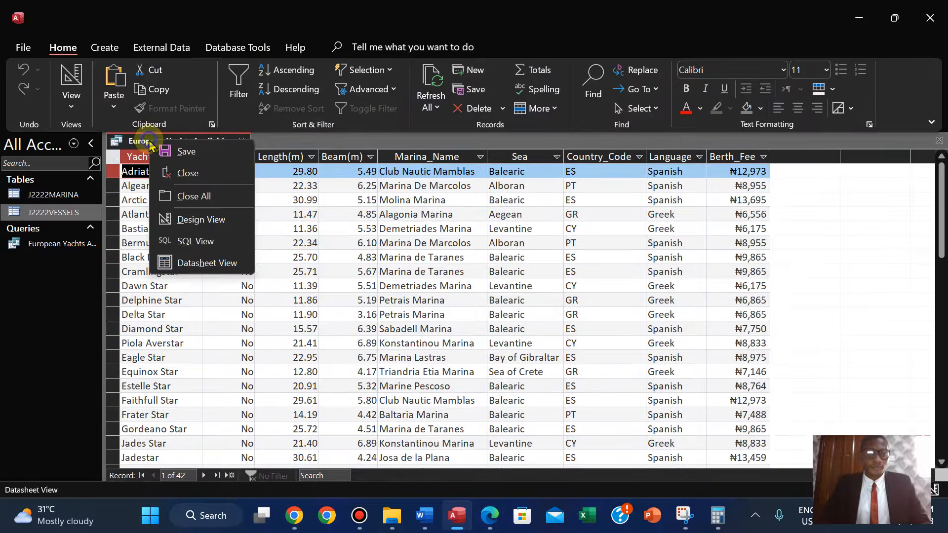
{"action": "left_click", "coordinate": [171, 151]}
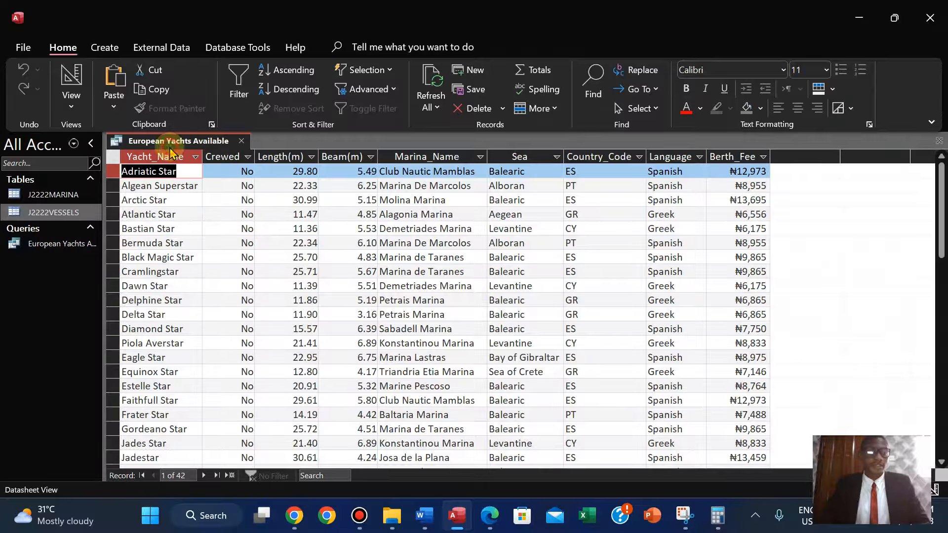
{"action": "left_click", "coordinate": [72, 99]}
{"action": "left_click", "coordinate": [118, 222]}
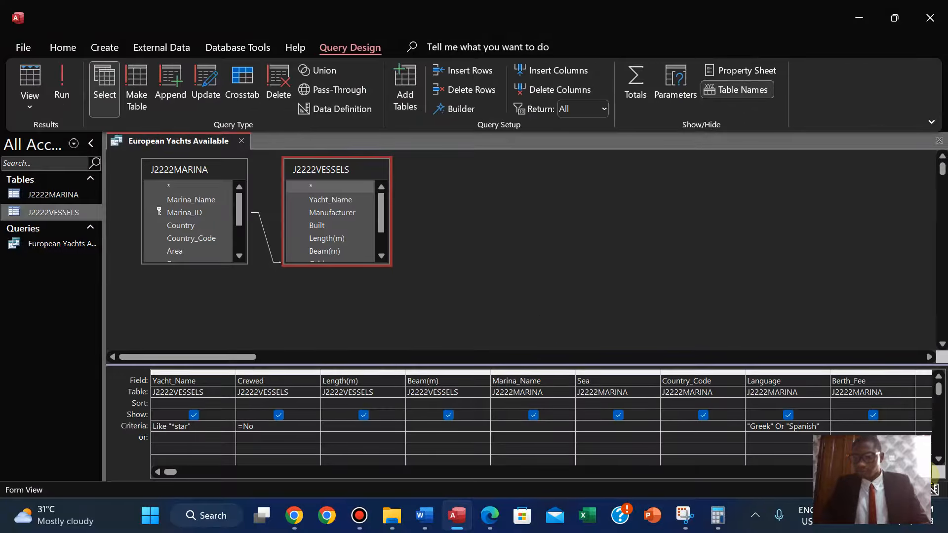
In the first empty grid column, build the calculated expression [Berth_Fee] * 0.85 with the Expression Builder.
{"action": "left_click_drag", "start_coordinate": [170, 472], "coordinate": [356, 472]}
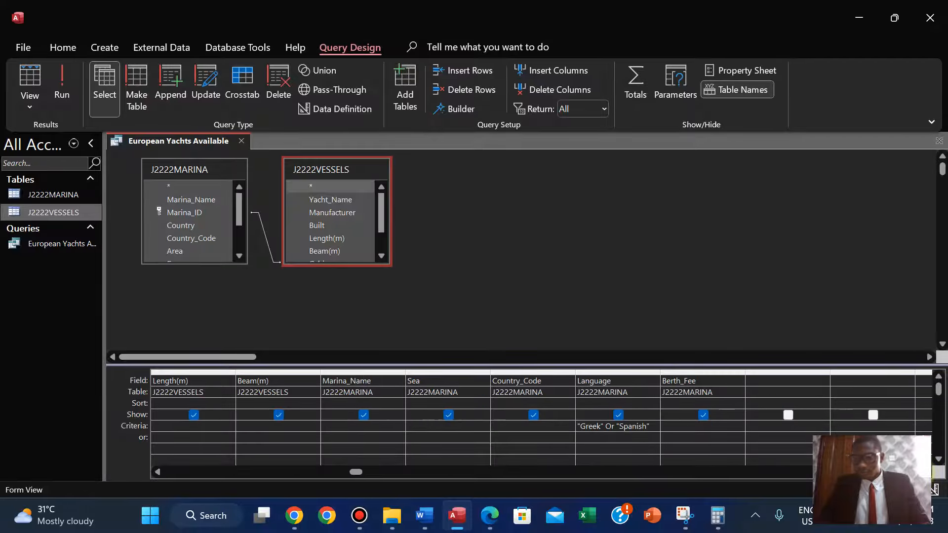
{"action": "left_click", "coordinate": [923, 473]}
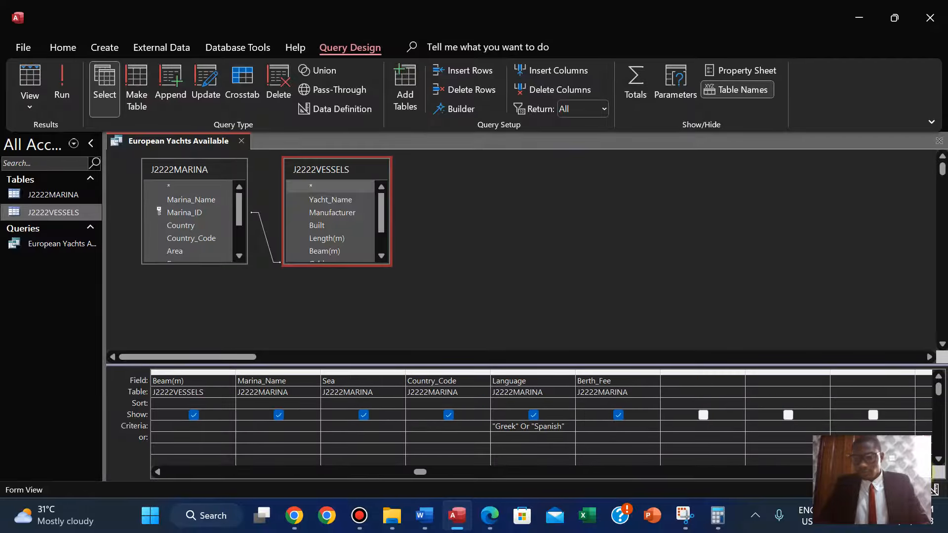
{"action": "left_click", "coordinate": [668, 380]}
{"action": "left_click", "coordinate": [454, 109]}
{"action": "double_click", "coordinate": [453, 226]}
{"action": "type", "text": "* 0."}
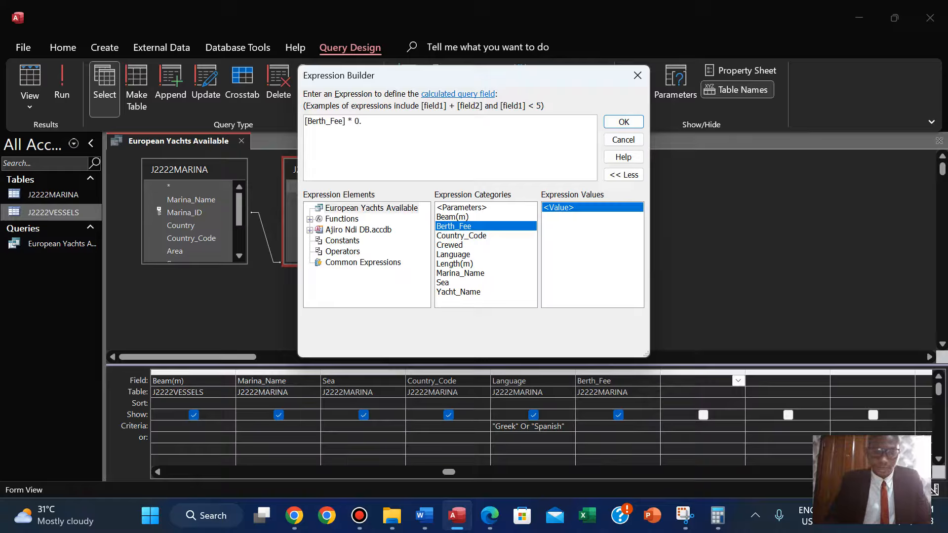
{"action": "type", "text": "85"}
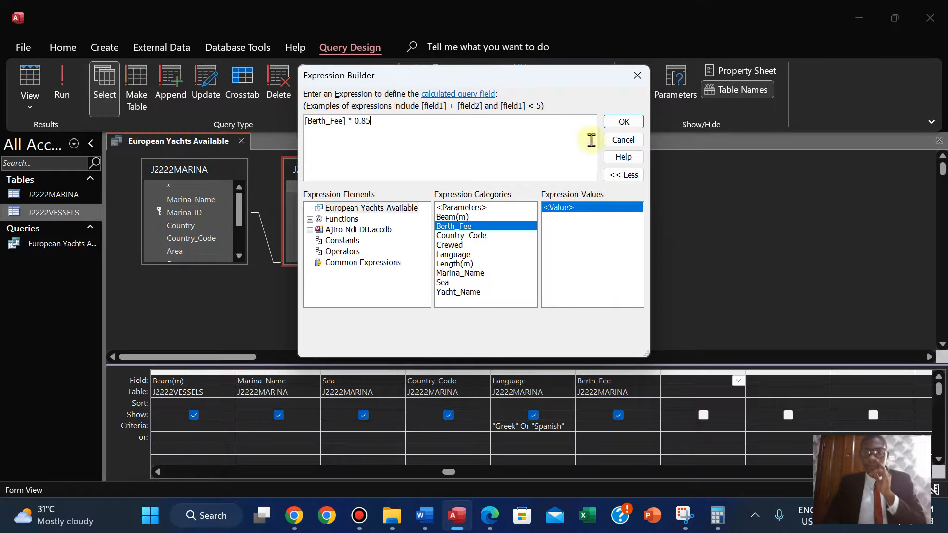
{"action": "left_click", "coordinate": [623, 123]}
Copy the field name New_Rate from the question paper.
{"action": "left_click", "coordinate": [490, 515]}
{"action": "left_click", "coordinate": [413, 257]}
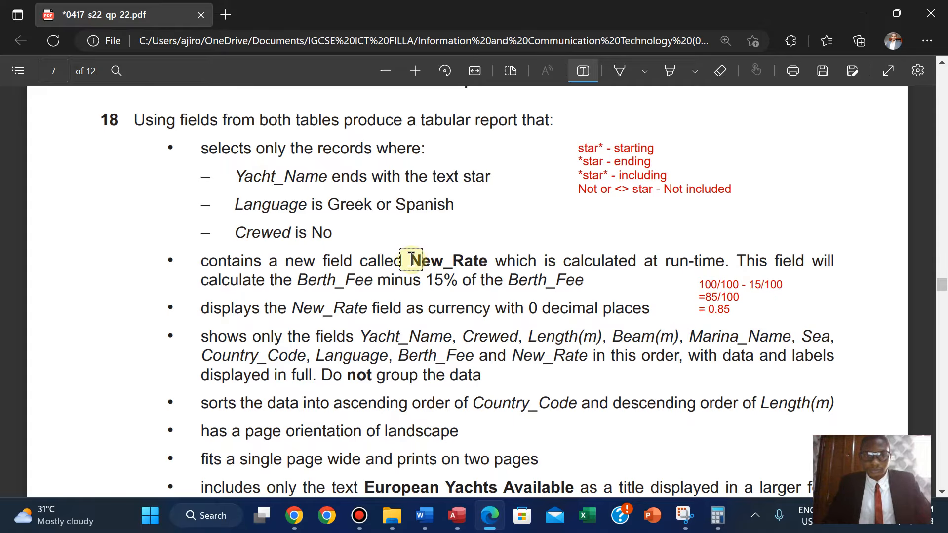
{"action": "left_click", "coordinate": [584, 71]}
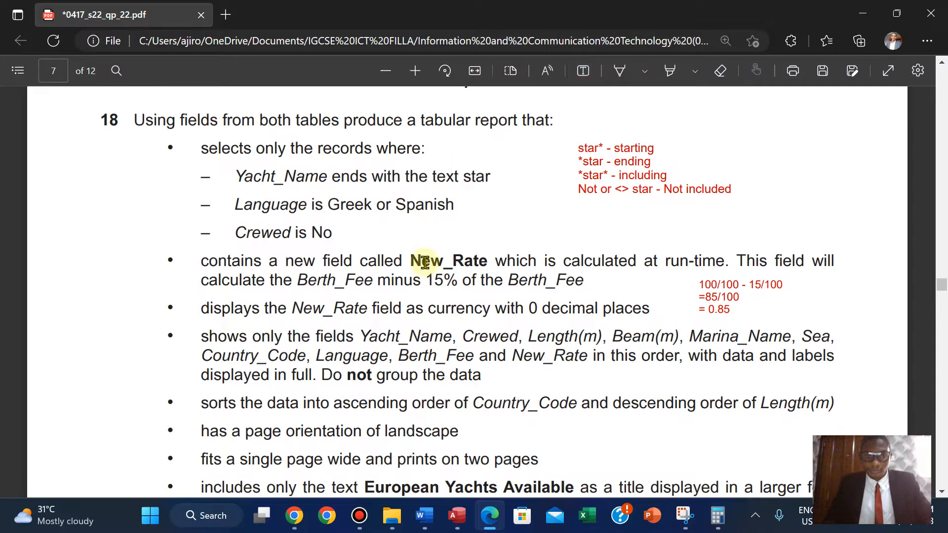
{"action": "left_click_drag", "start_coordinate": [412, 260], "coordinate": [487, 260]}
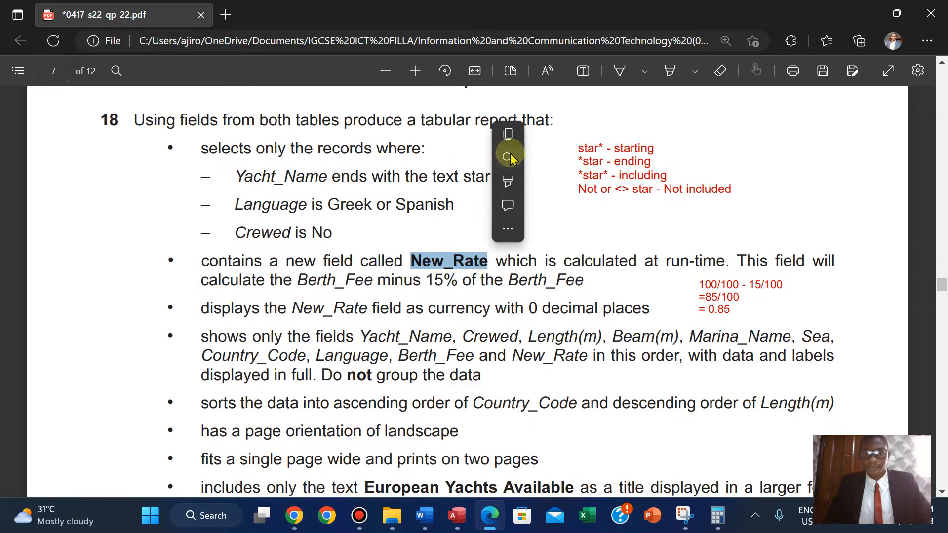
{"action": "left_click", "coordinate": [507, 141]}
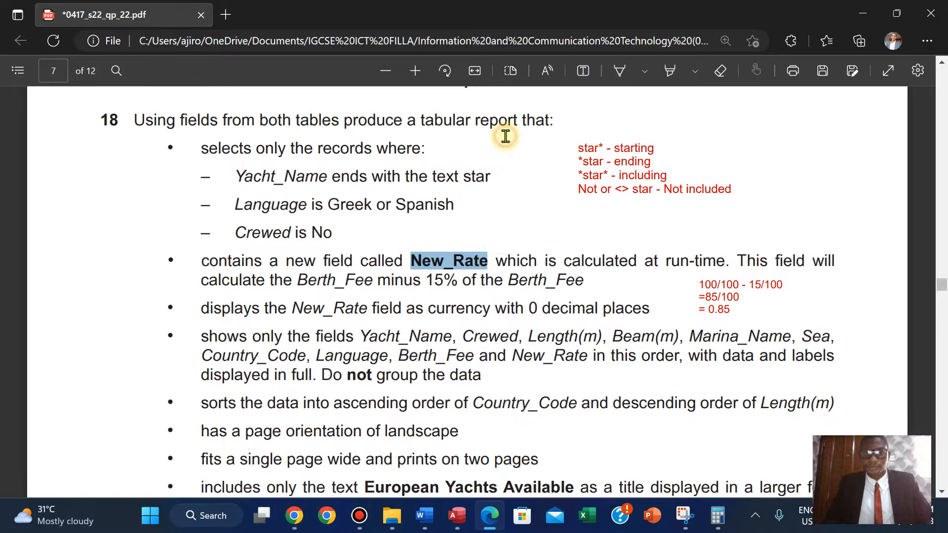
{"action": "left_click", "coordinate": [456, 518]}
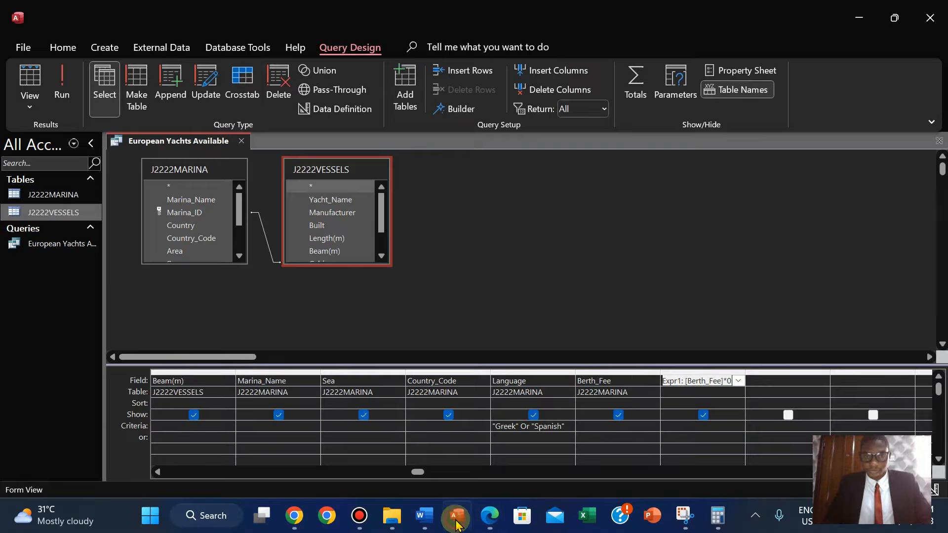
Rename the calculated column's label to New_Rate and run the query.
{"action": "left_click", "coordinate": [683, 384]}
{"action": "key", "text": "BackSpace"}
{"action": "key", "text": "BackSpace"}
{"action": "key", "text": "BackSpace"}
{"action": "key", "text": "BackSpace"}
{"action": "key", "text": "BackSpace"}
{"action": "key", "text": "BackSpace"}
{"action": "type", "text": "New_Rate:"}
{"action": "left_click", "coordinate": [62, 82]}
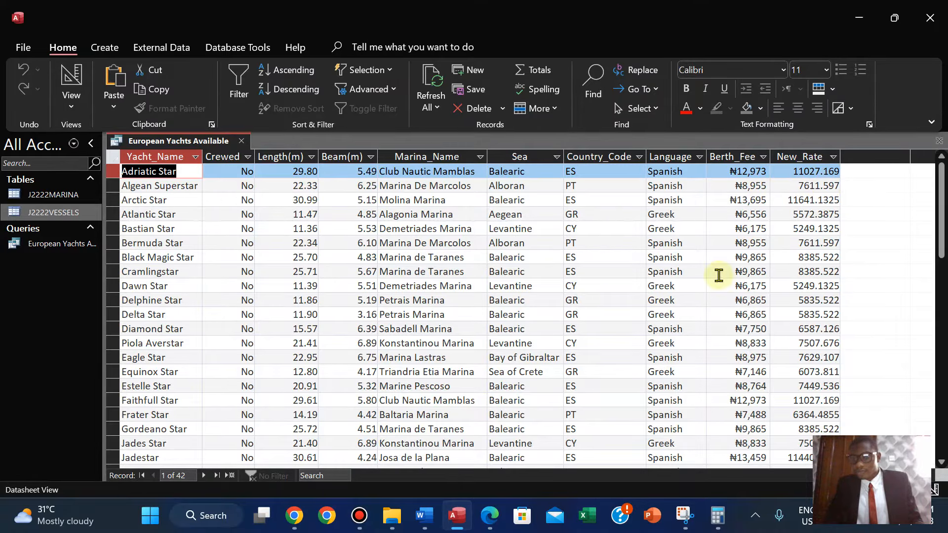
Set the New_Rate field's decimal places to 0 in its property sheet.
{"action": "left_click", "coordinate": [488, 516]}
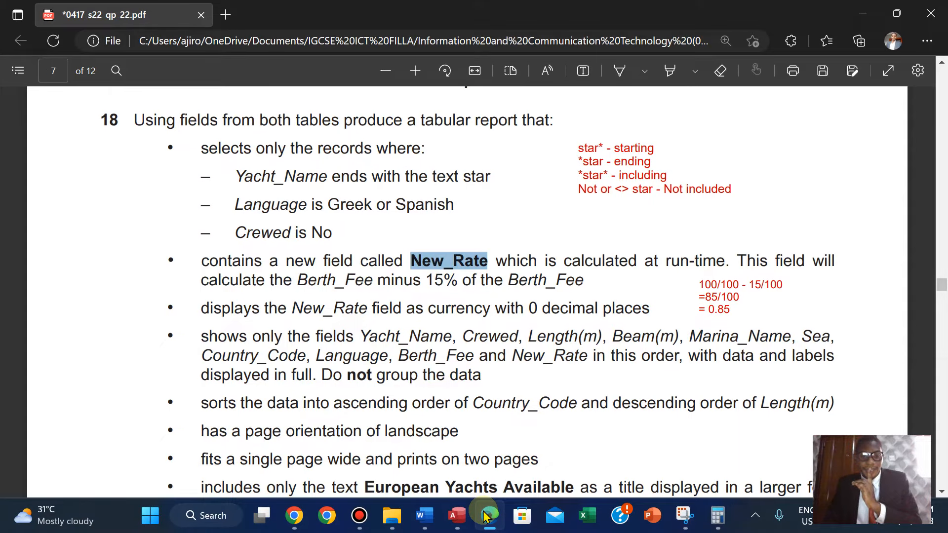
{"action": "left_click", "coordinate": [457, 515]}
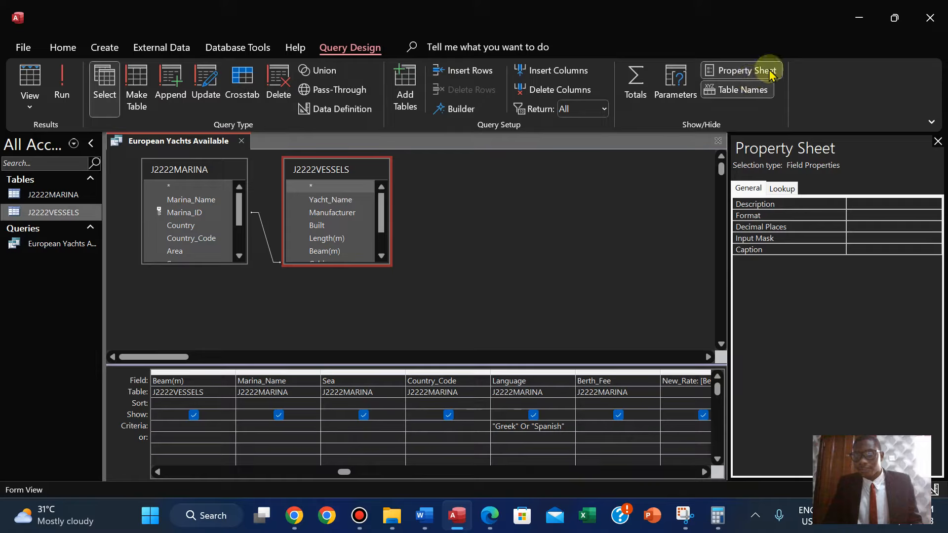
{"action": "left_click", "coordinate": [871, 225]}
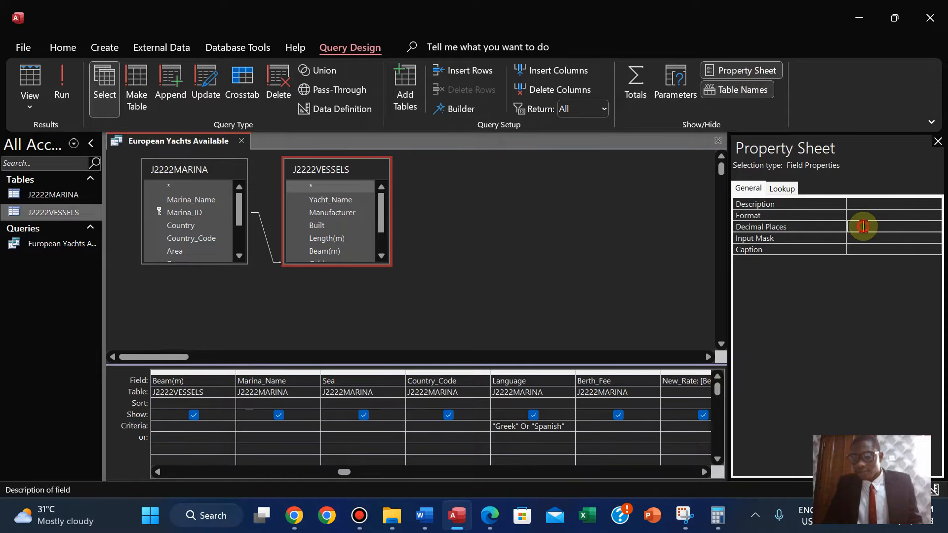
{"action": "left_click", "coordinate": [936, 227]}
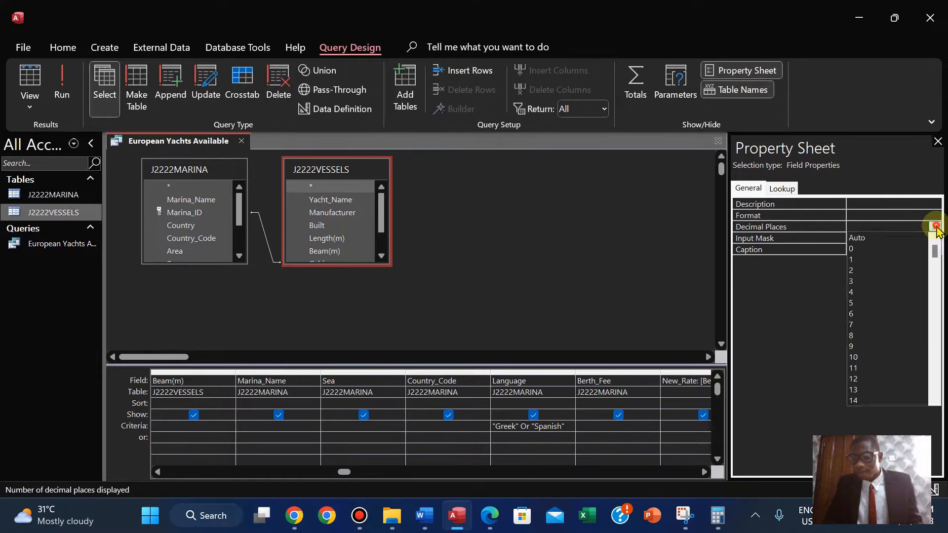
{"action": "left_click", "coordinate": [871, 249]}
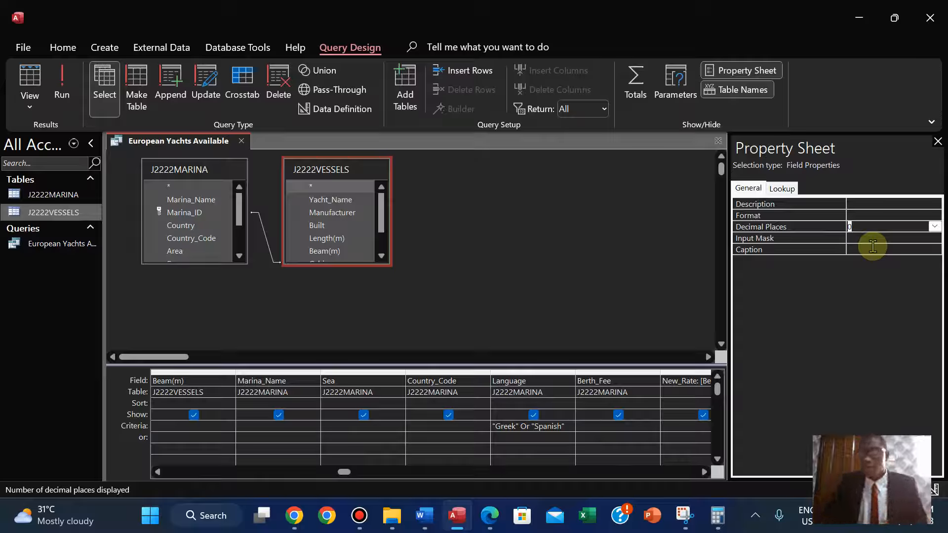
Close the property sheet and run the query to check the New_Rate column.
{"action": "left_click", "coordinate": [857, 219]}
{"action": "left_click", "coordinate": [934, 216]}
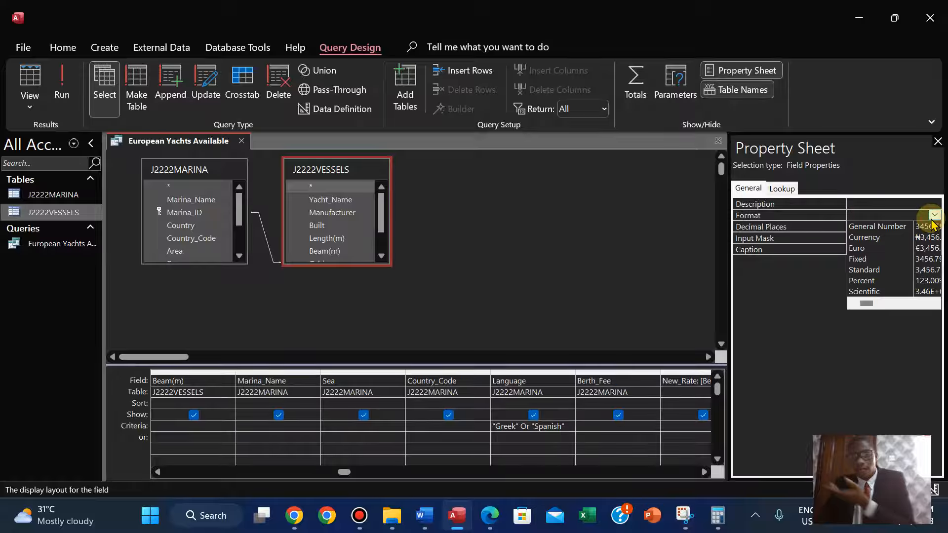
{"action": "left_click", "coordinate": [933, 215]}
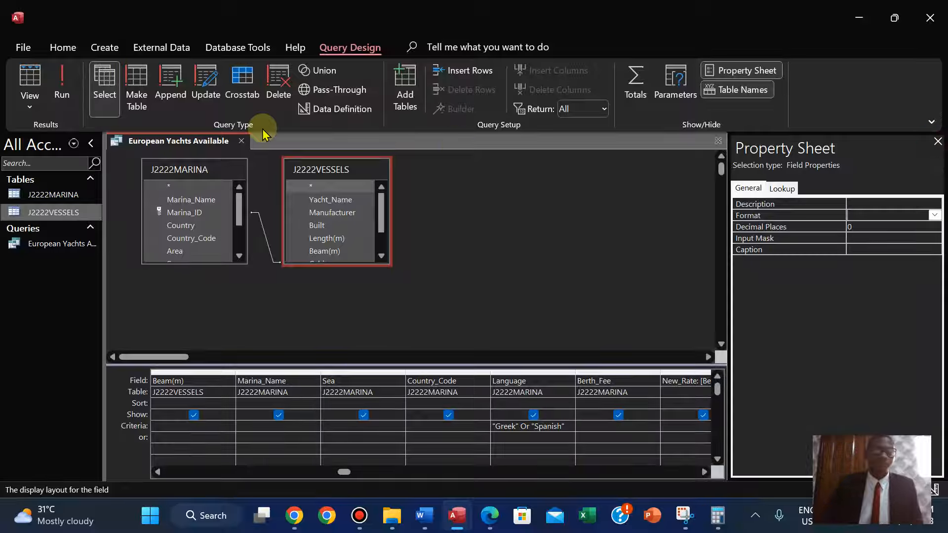
{"action": "left_click", "coordinate": [938, 142]}
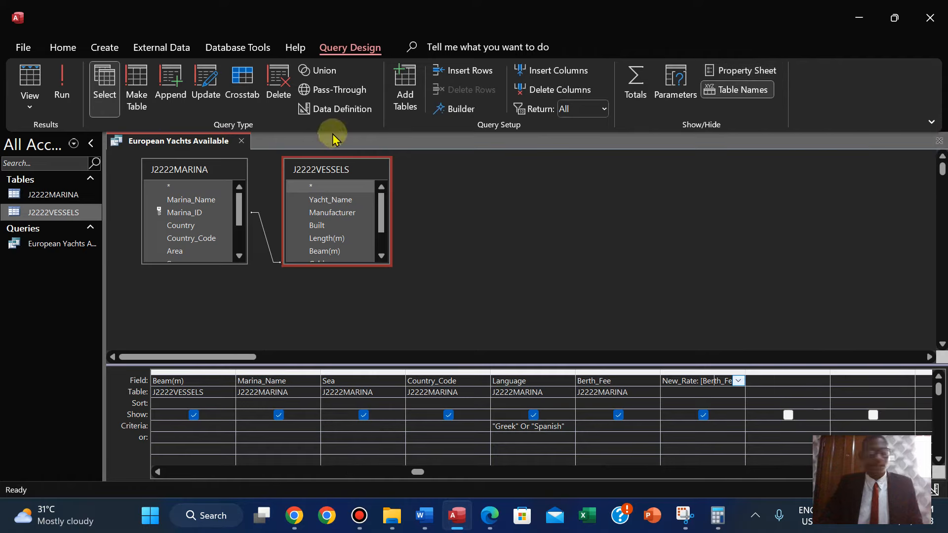
{"action": "left_click", "coordinate": [56, 94]}
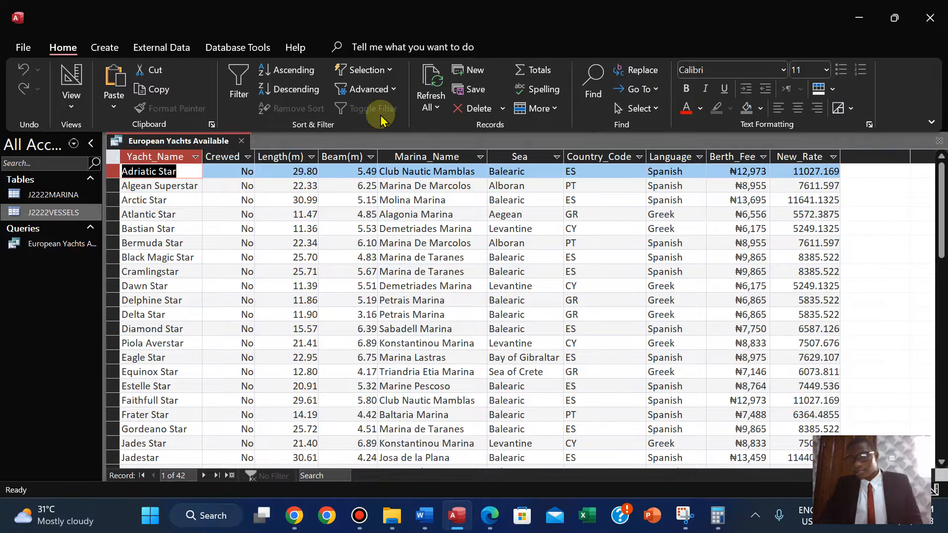
Return to Design View, set the New_Rate format to Standard, and run the query.
{"action": "left_click", "coordinate": [73, 106]}
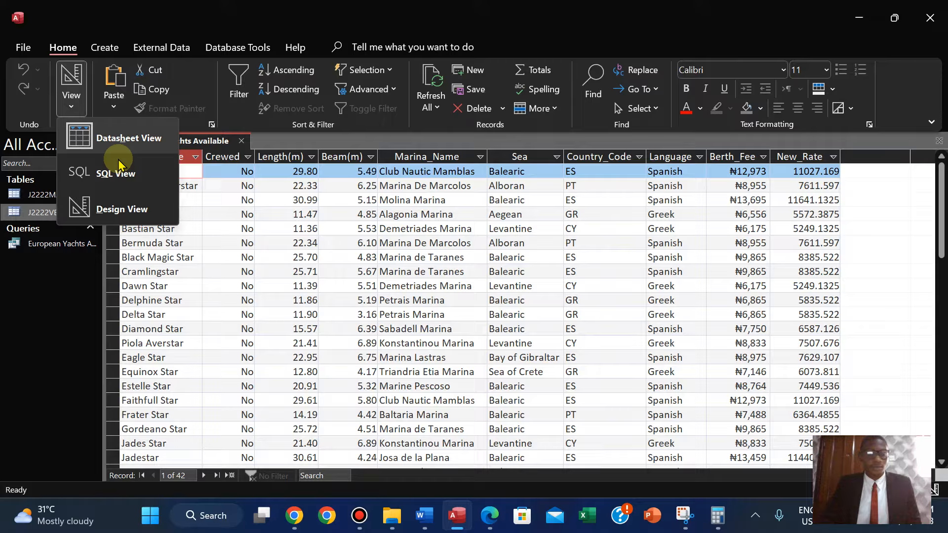
{"action": "left_click", "coordinate": [116, 206]}
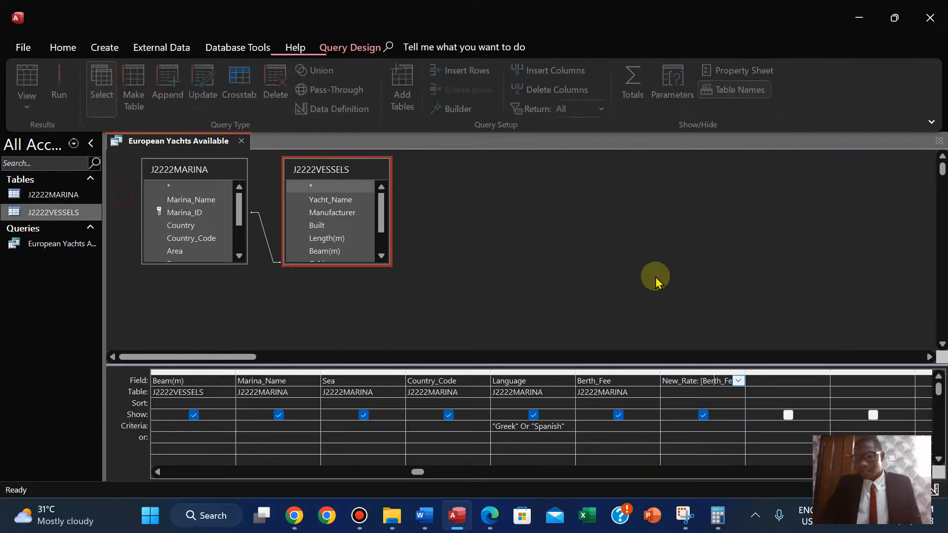
{"action": "left_click", "coordinate": [741, 70]}
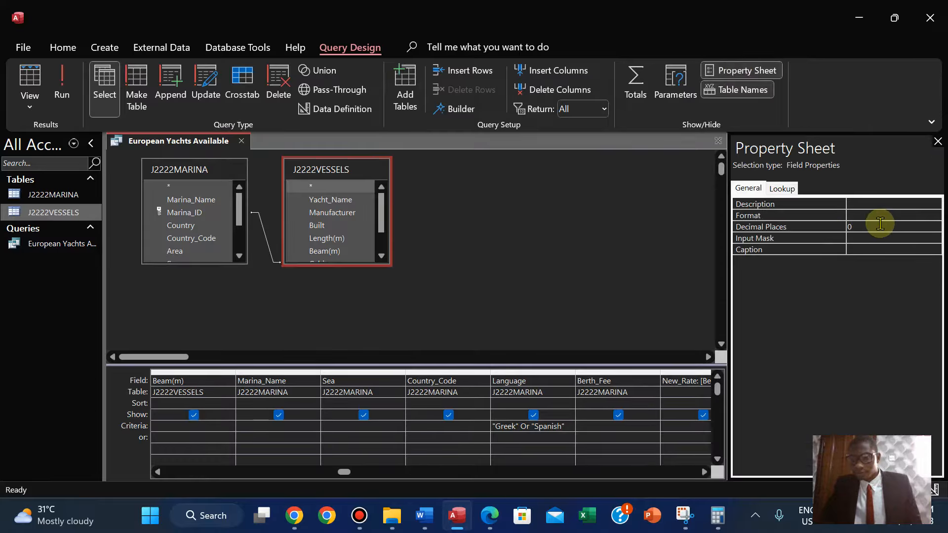
{"action": "left_click", "coordinate": [865, 216]}
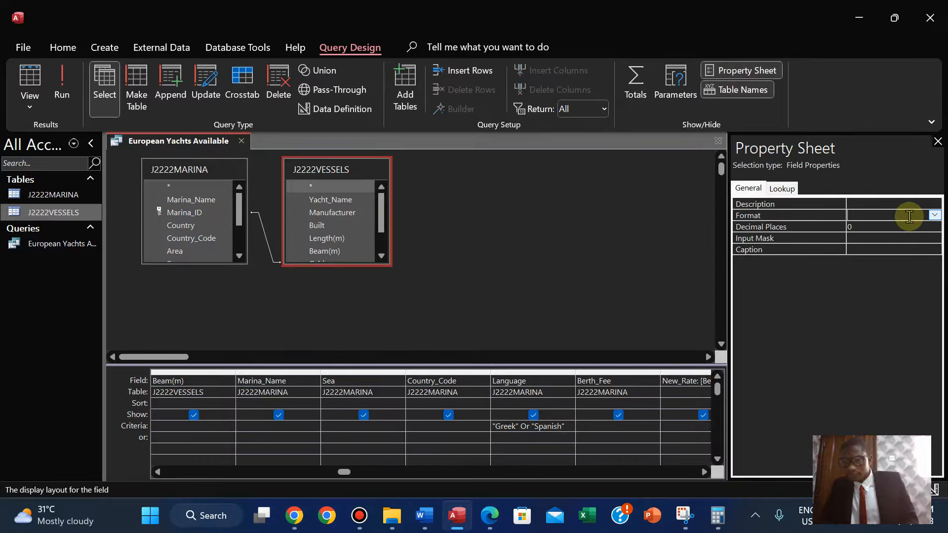
{"action": "left_click", "coordinate": [934, 214]}
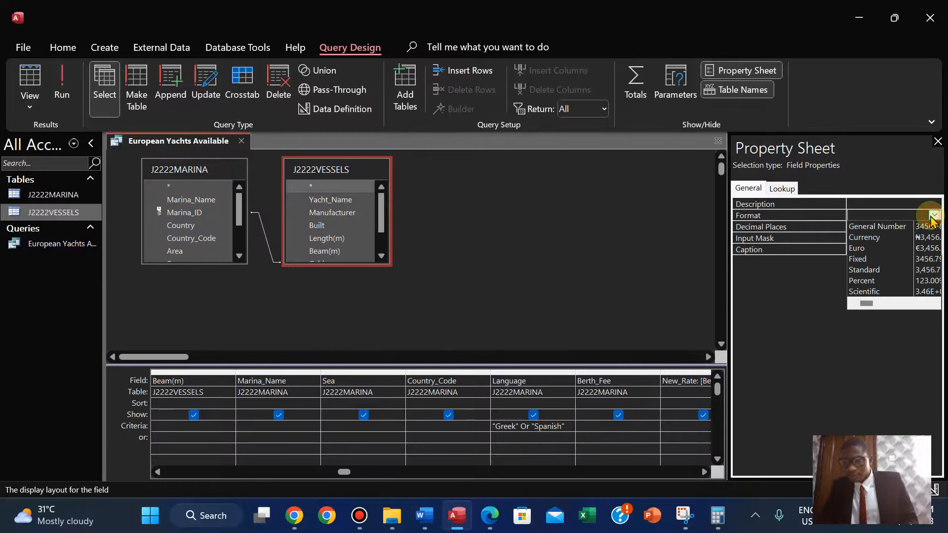
{"action": "left_click", "coordinate": [897, 272]}
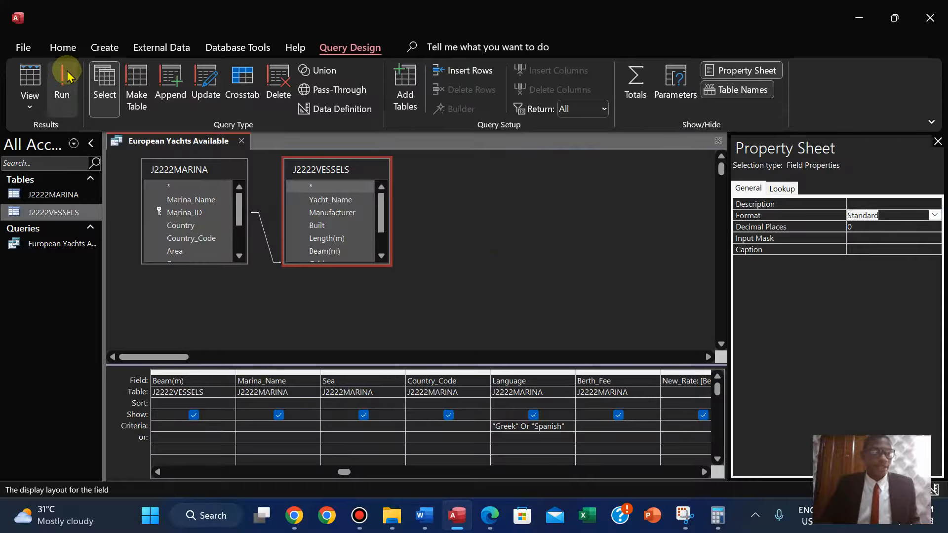
{"action": "left_click", "coordinate": [66, 83]}
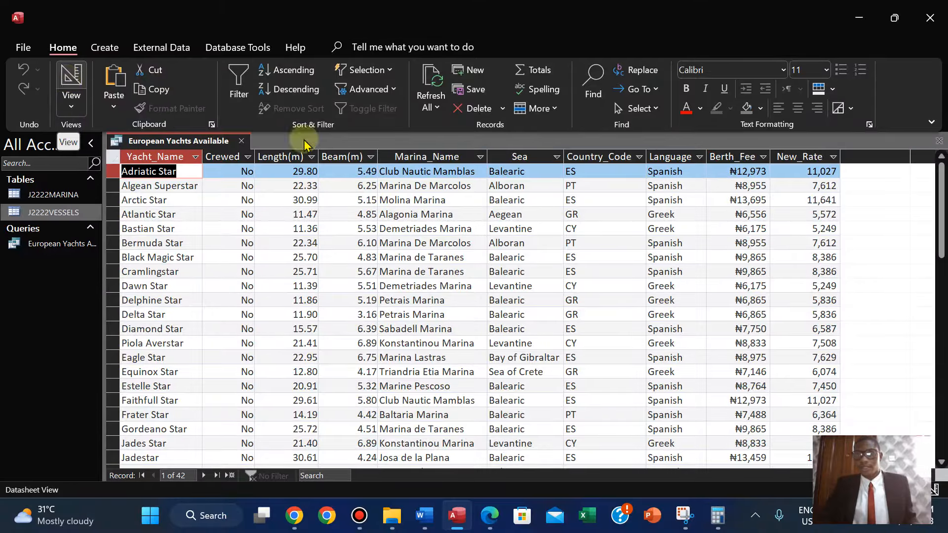
Return to Design View, change the New_Rate format to Currency, and run the query.
{"action": "left_click", "coordinate": [70, 109]}
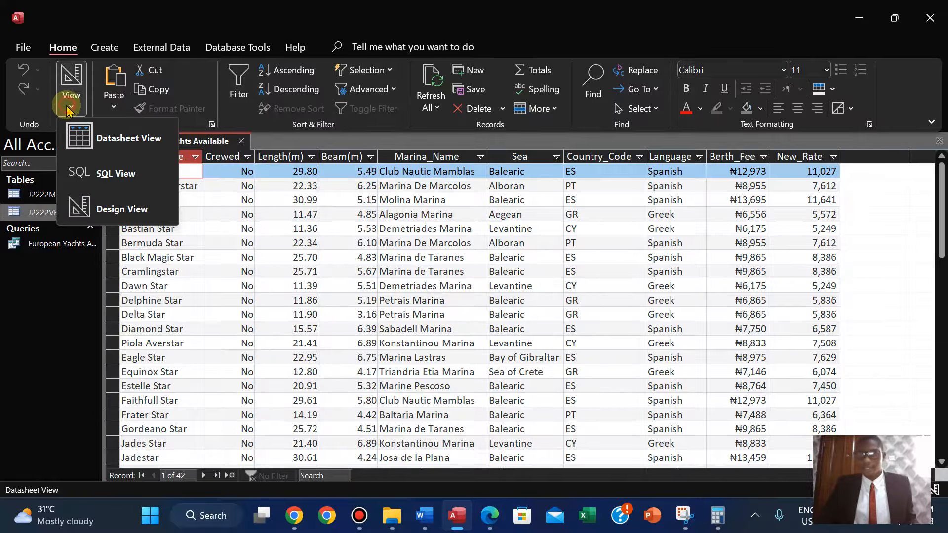
{"action": "left_click", "coordinate": [110, 215]}
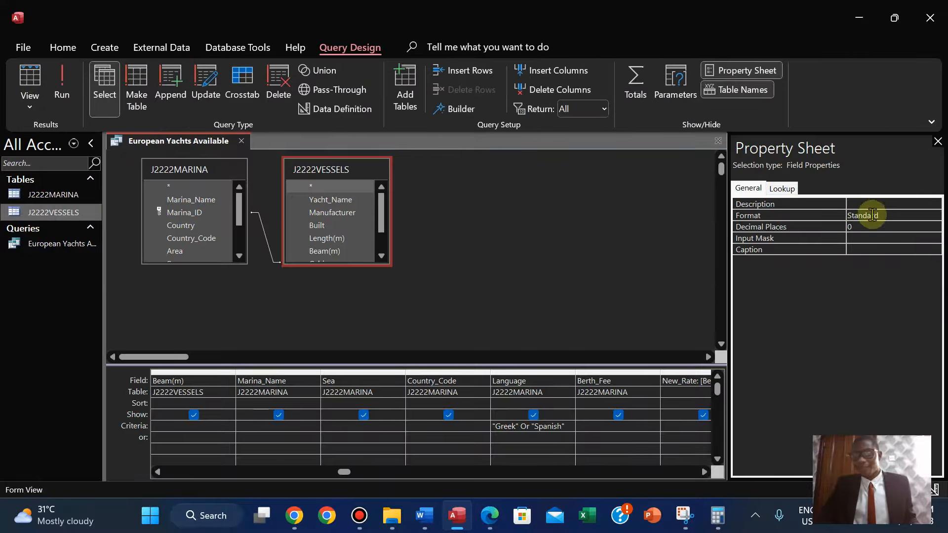
{"action": "left_click", "coordinate": [866, 216]}
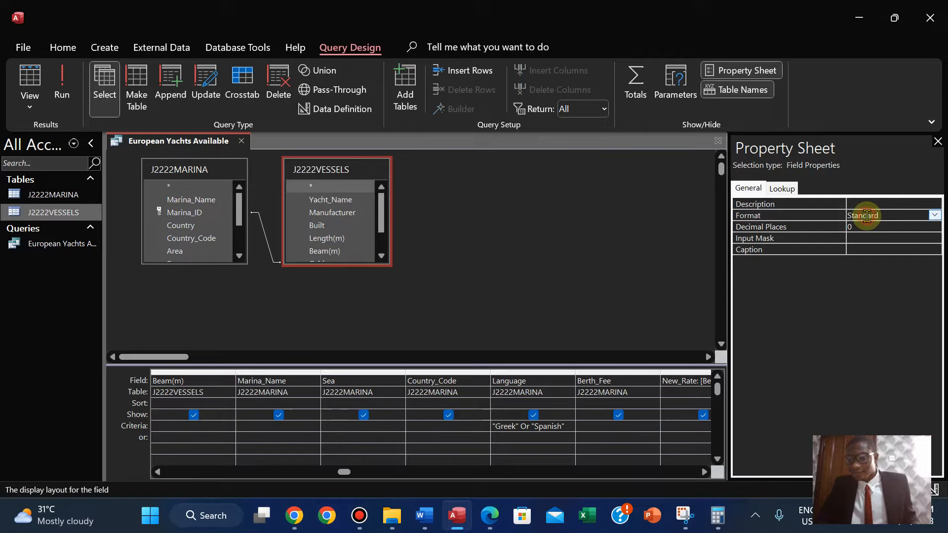
{"action": "left_click", "coordinate": [934, 215]}
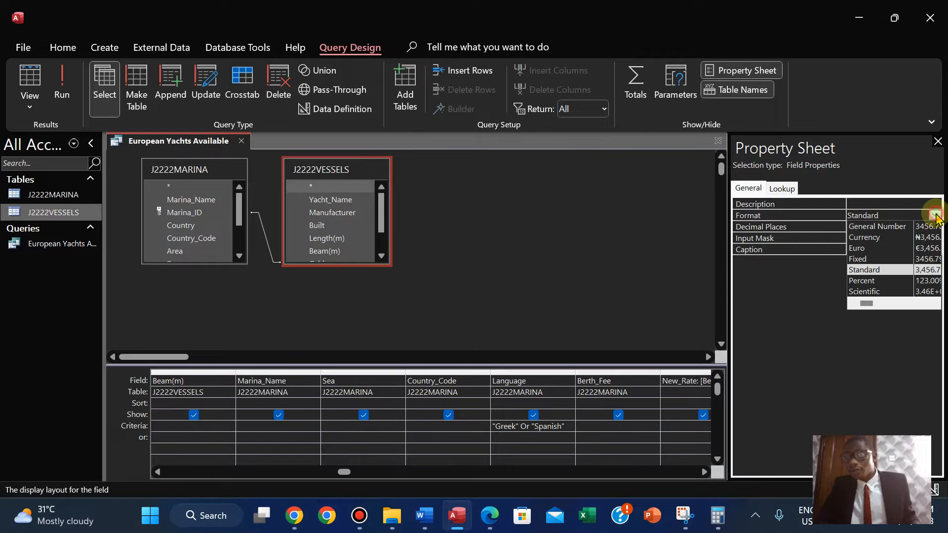
{"action": "left_click", "coordinate": [895, 237]}
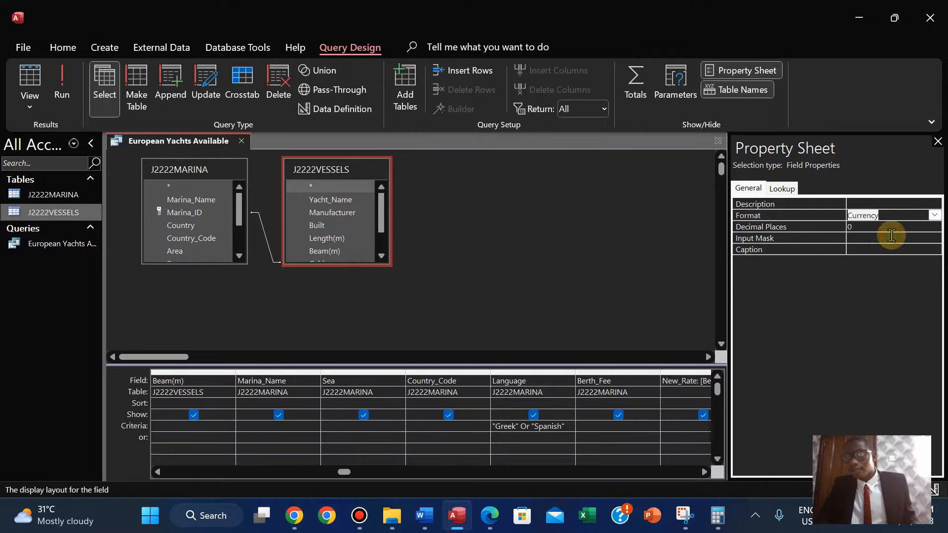
{"action": "left_click", "coordinate": [61, 85]}
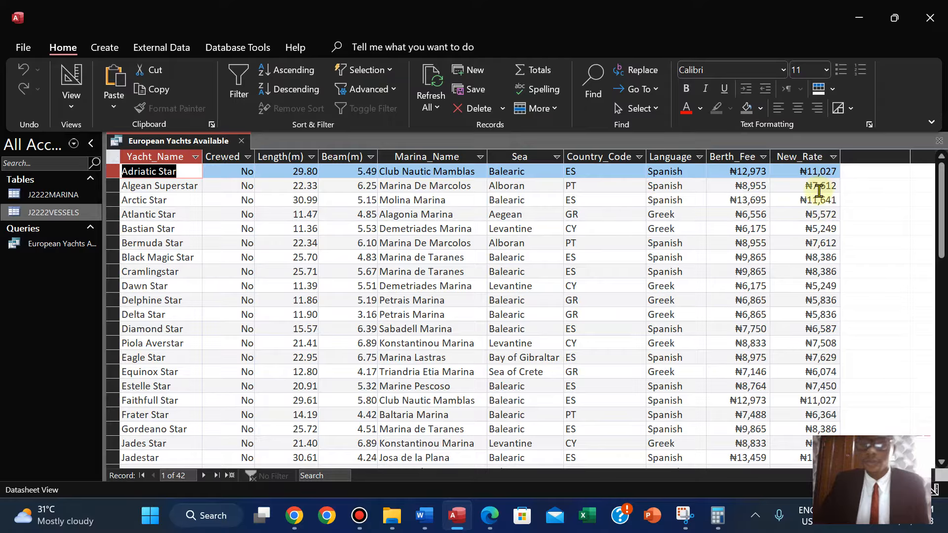
{"action": "left_click", "coordinate": [72, 108]}
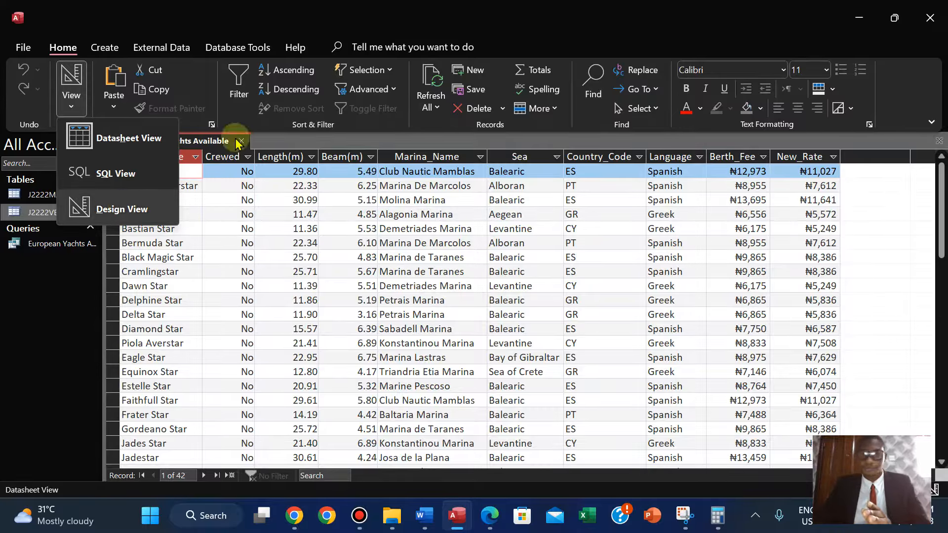
{"action": "left_click", "coordinate": [898, 239]}
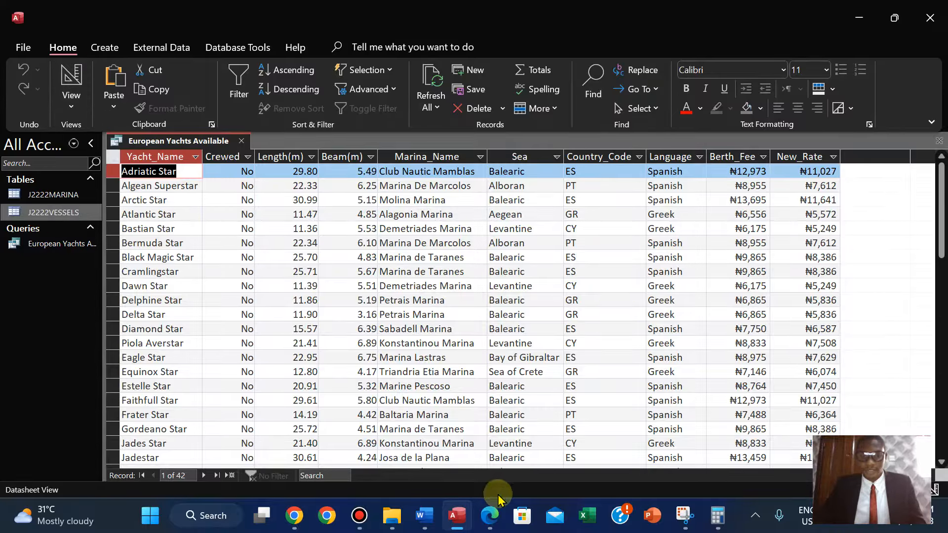
Switch to the exam paper PDF and highlight the record-selection and New_Rate requirements of task 18.
{"action": "left_click", "coordinate": [489, 516]}
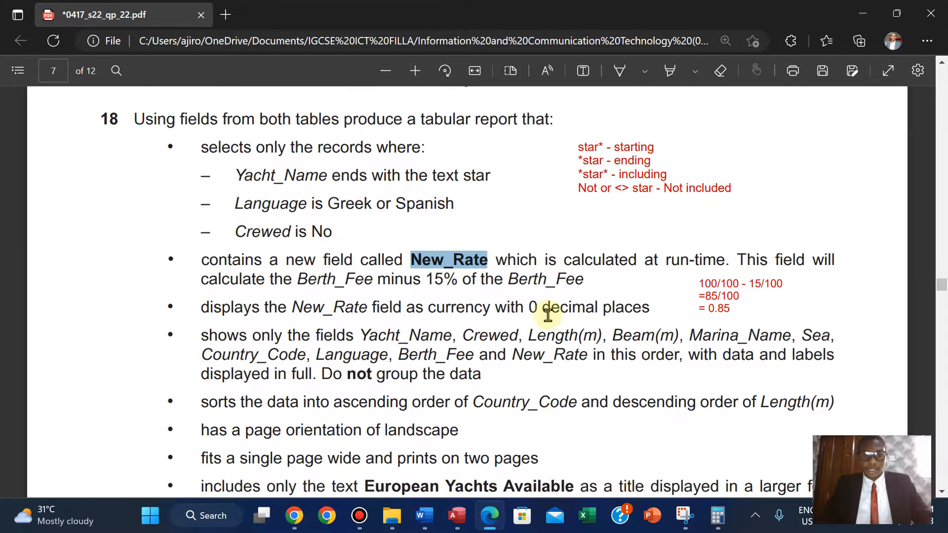
{"action": "scroll", "coordinate": [548, 315], "scroll_direction": "down", "scroll_amount": 2}
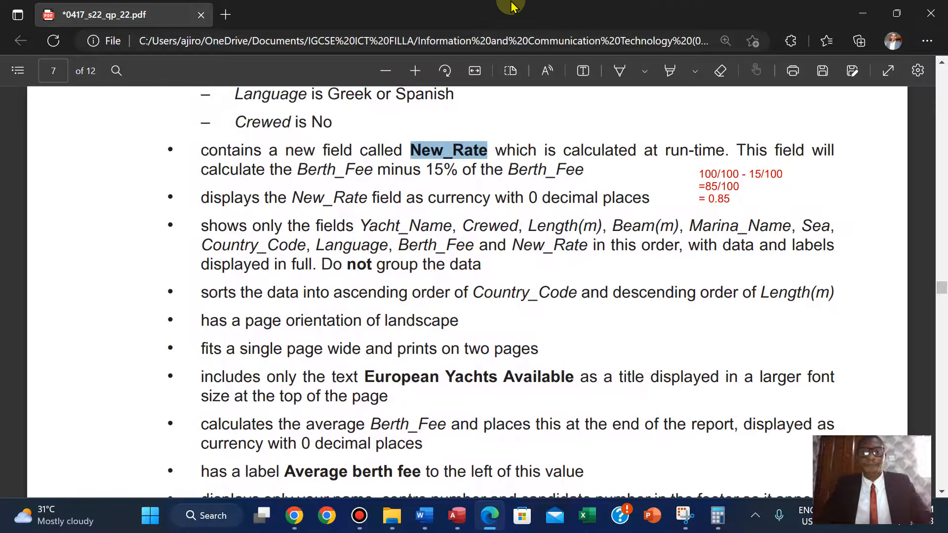
{"action": "mouse_move", "coordinate": [497, 6]}
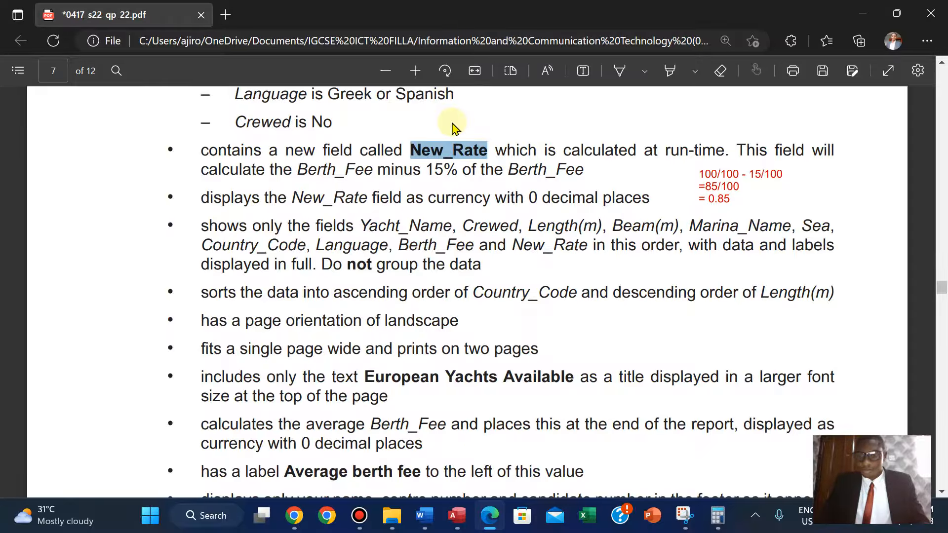
{"action": "scroll", "coordinate": [452, 126], "scroll_direction": "up", "scroll_amount": 2}
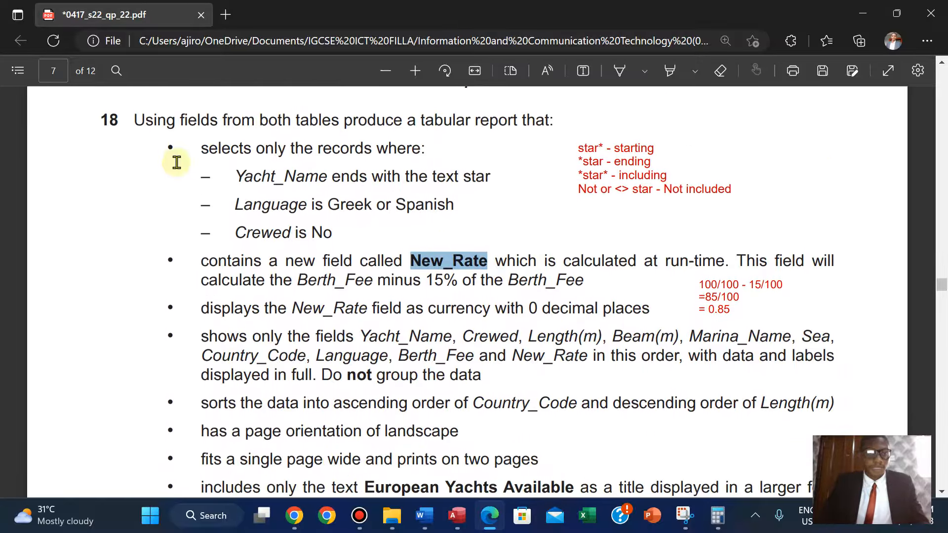
{"action": "left_click_drag", "start_coordinate": [202, 148], "coordinate": [651, 308]}
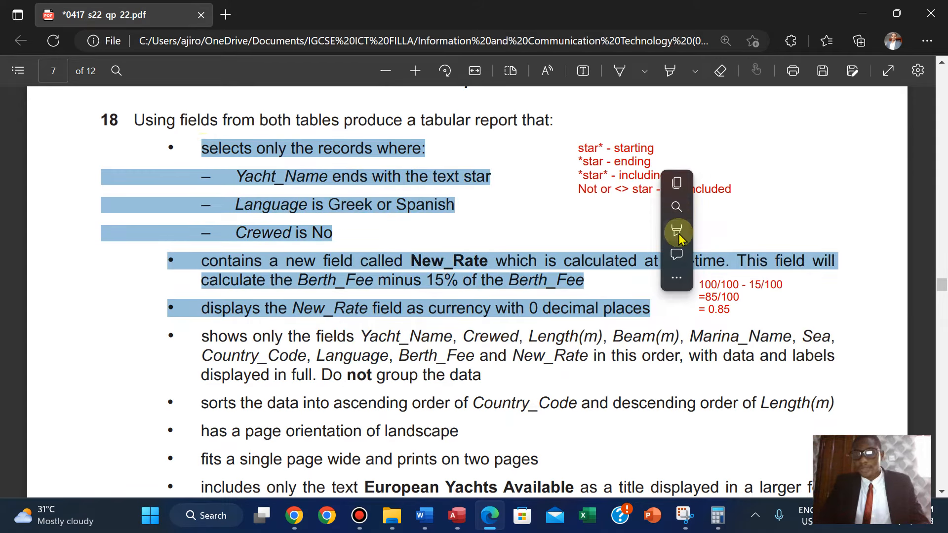
{"action": "mouse_move", "coordinate": [681, 234]}
{"action": "left_click", "coordinate": [805, 232]}
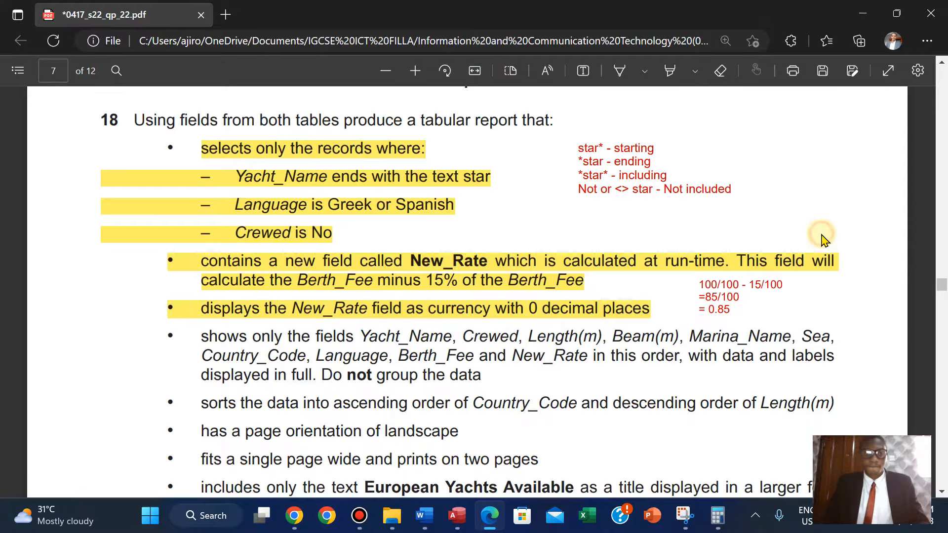
Review the remaining report requirements of task 18 in the exam paper, switching between it and Access.
{"action": "scroll", "coordinate": [820, 240], "scroll_direction": "down", "scroll_amount": 3}
{"action": "scroll", "coordinate": [823, 239], "scroll_direction": "down", "scroll_amount": 1}
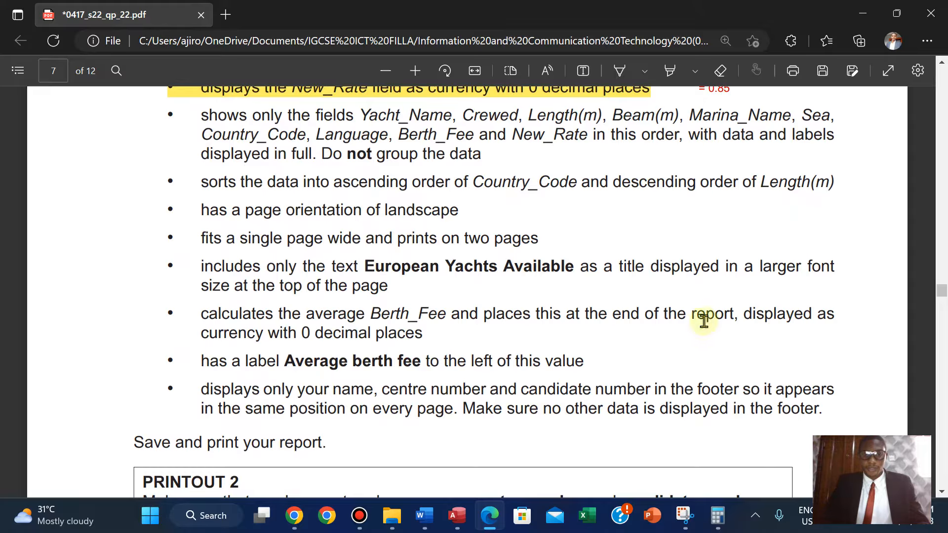
{"action": "mouse_move", "coordinate": [443, 521]}
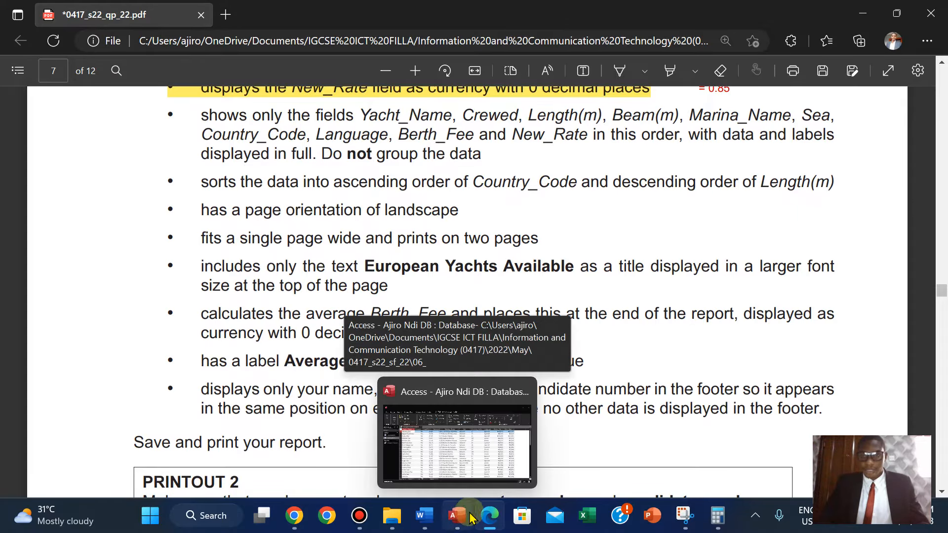
{"action": "scroll", "coordinate": [771, 144], "scroll_direction": "up", "scroll_amount": 2}
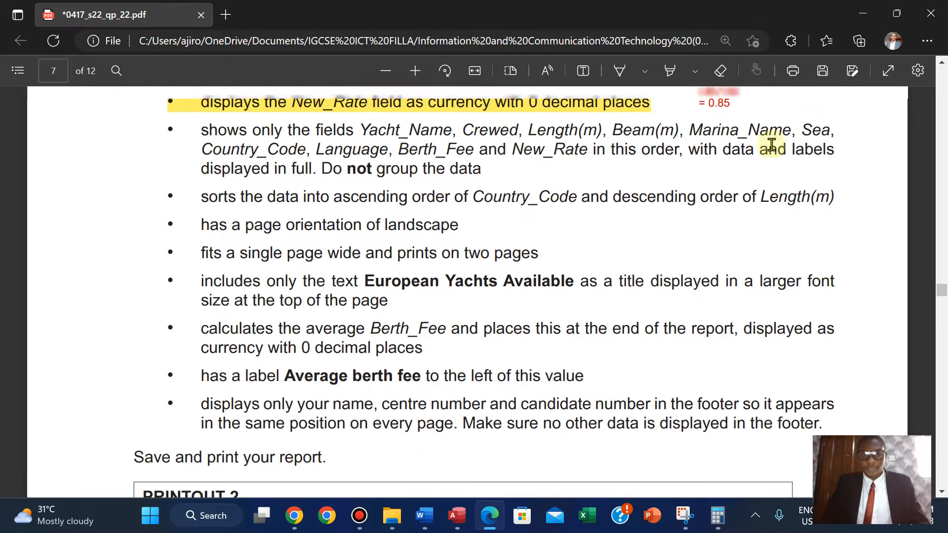
{"action": "scroll", "coordinate": [771, 144], "scroll_direction": "down", "scroll_amount": 1}
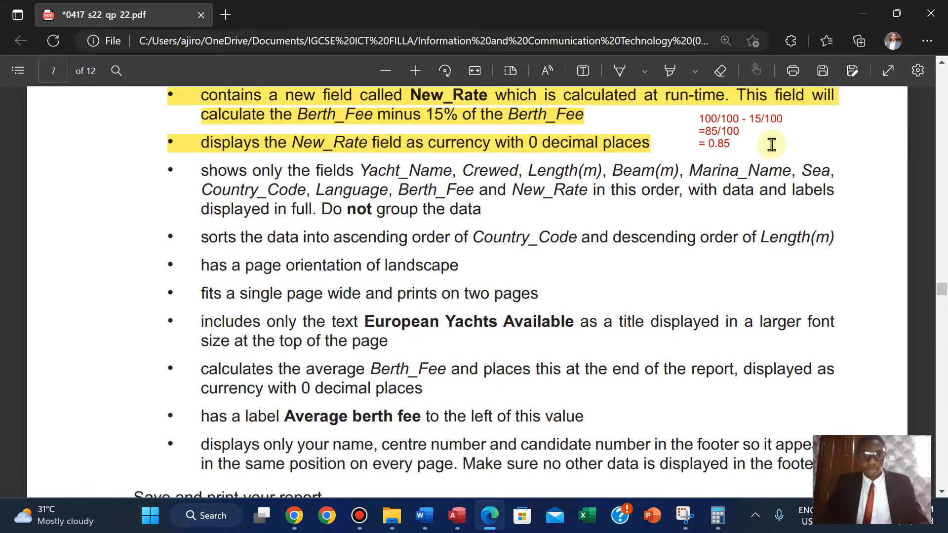
{"action": "left_click", "coordinate": [456, 515]}
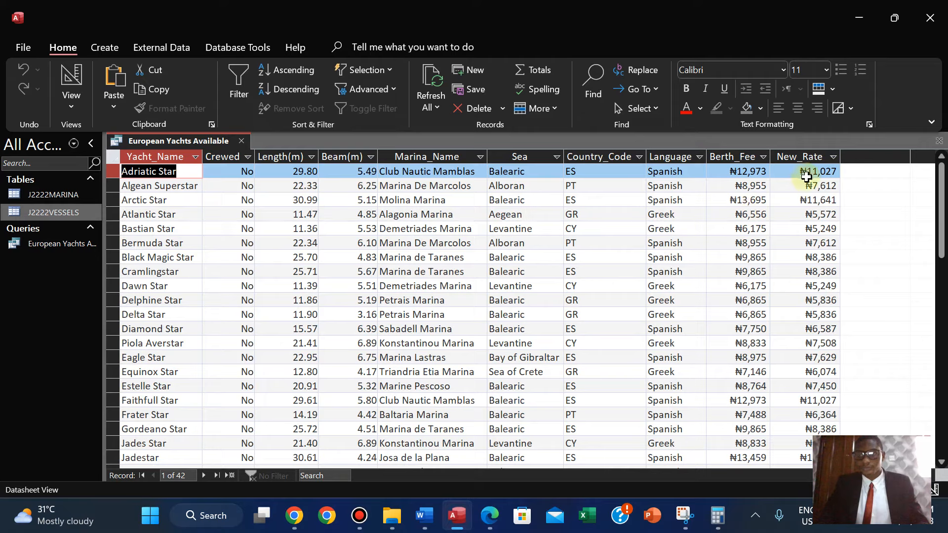
{"action": "left_click", "coordinate": [489, 526]}
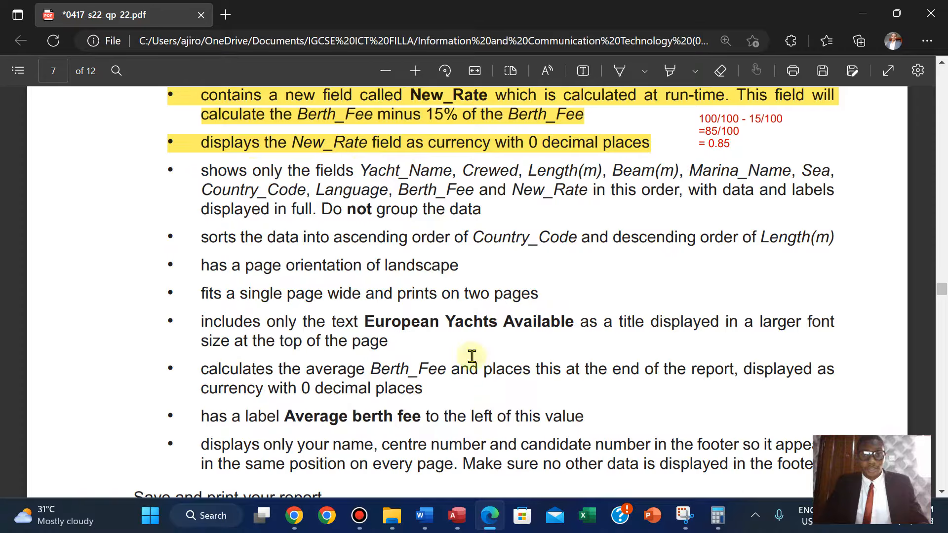
{"action": "left_click", "coordinate": [456, 515]}
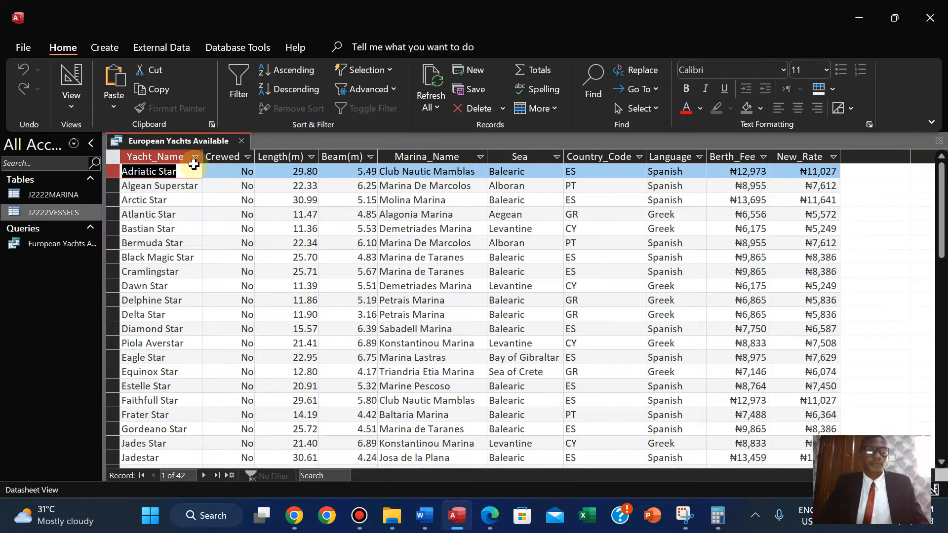
Close the European Yachts Available query.
{"action": "right_click", "coordinate": [180, 140]}
{"action": "left_click", "coordinate": [169, 147]}
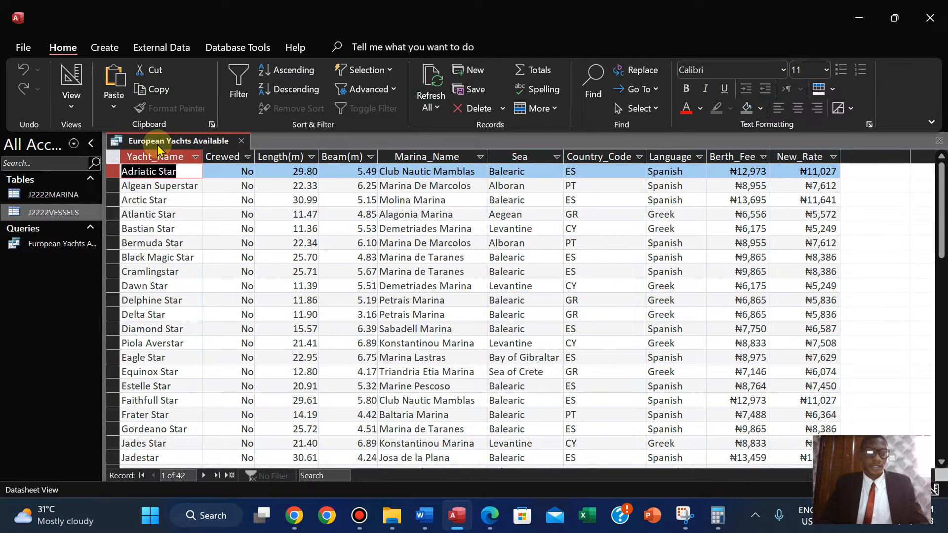
{"action": "right_click", "coordinate": [169, 145]}
{"action": "left_click", "coordinate": [192, 185]}
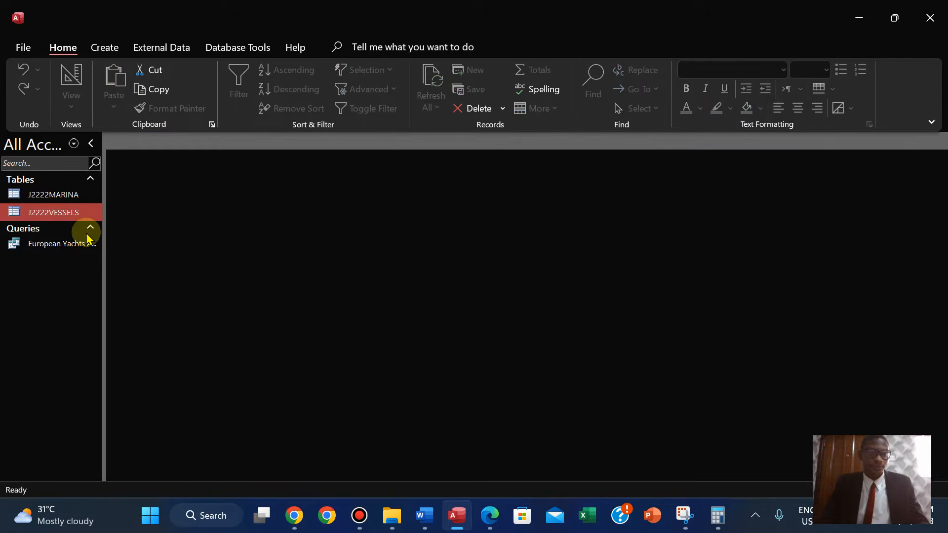
Start the Report Wizard on the European Yachts Available query and add all of its fields.
{"action": "left_click", "coordinate": [61, 245]}
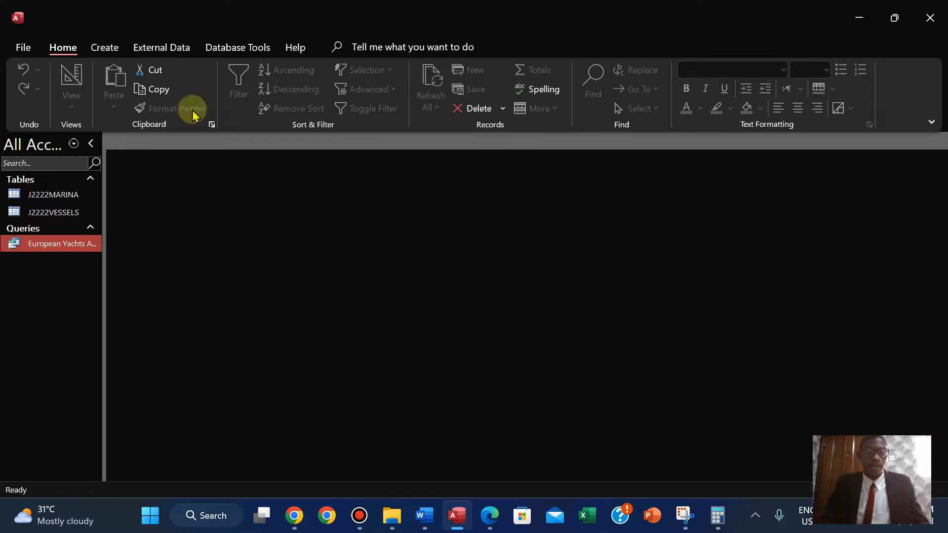
{"action": "left_click", "coordinate": [106, 48]}
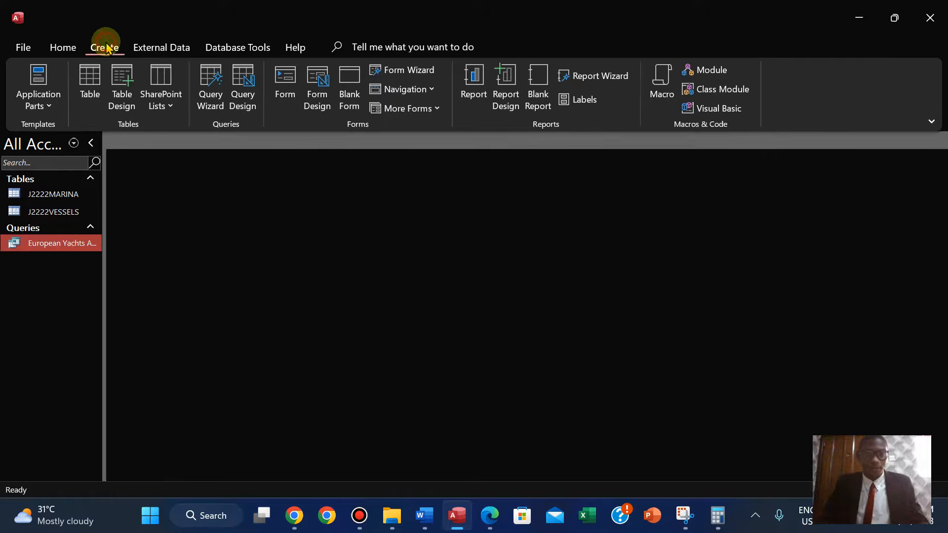
{"action": "left_click", "coordinate": [602, 76]}
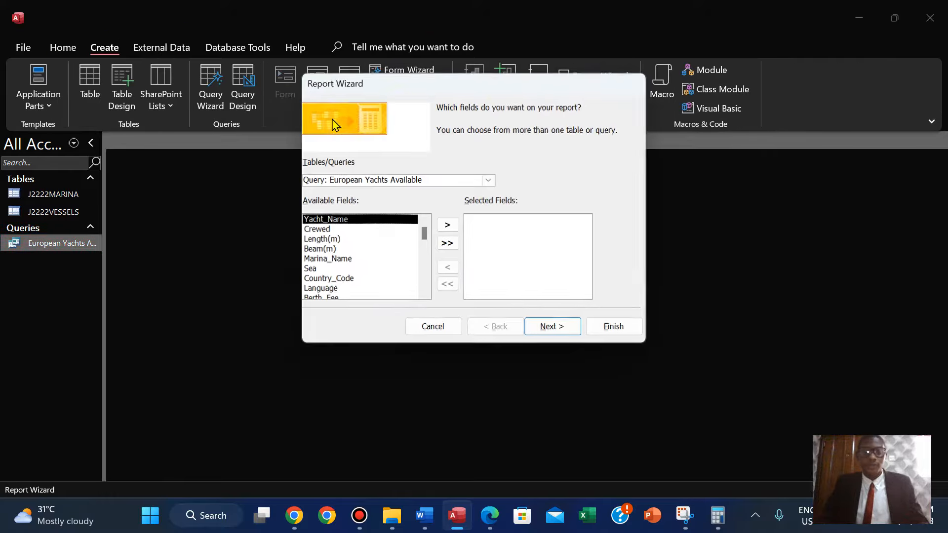
{"action": "left_click", "coordinate": [446, 245]}
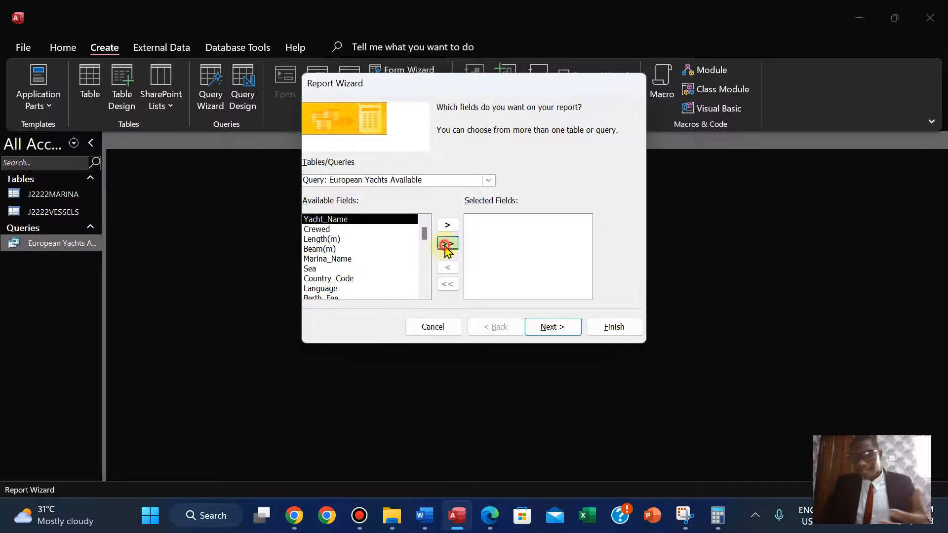
Continue through the wizard viewing by J2222VESSELS and without adding any grouping levels.
{"action": "left_click", "coordinate": [488, 518]}
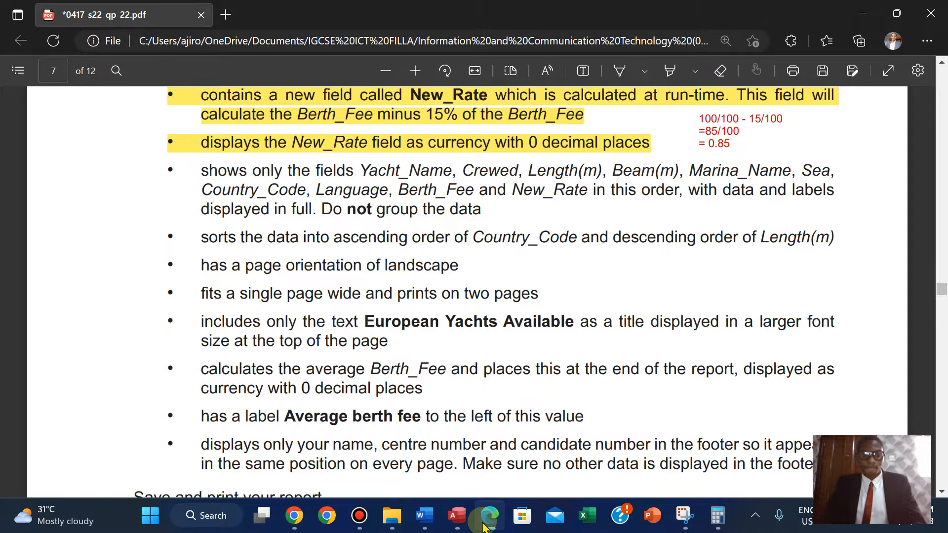
{"action": "left_click", "coordinate": [483, 525]}
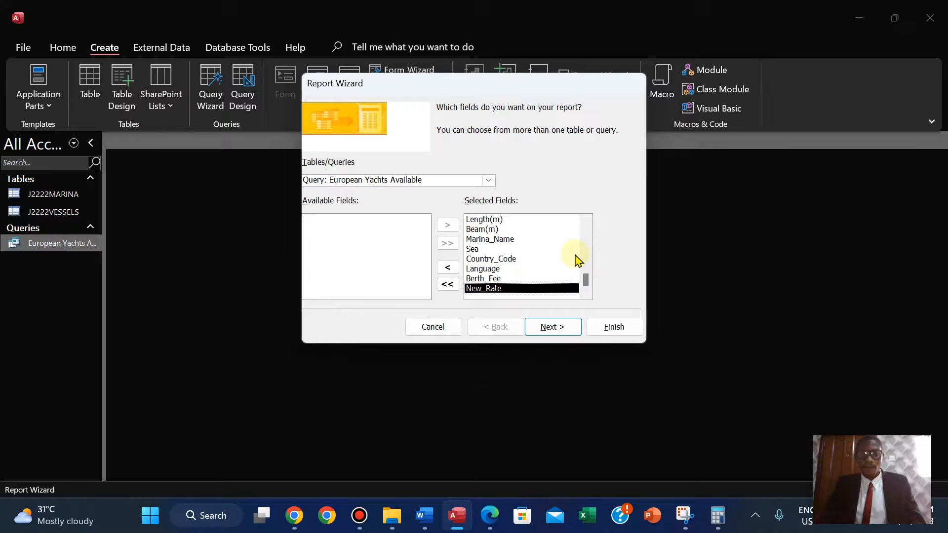
{"action": "left_click", "coordinate": [553, 328]}
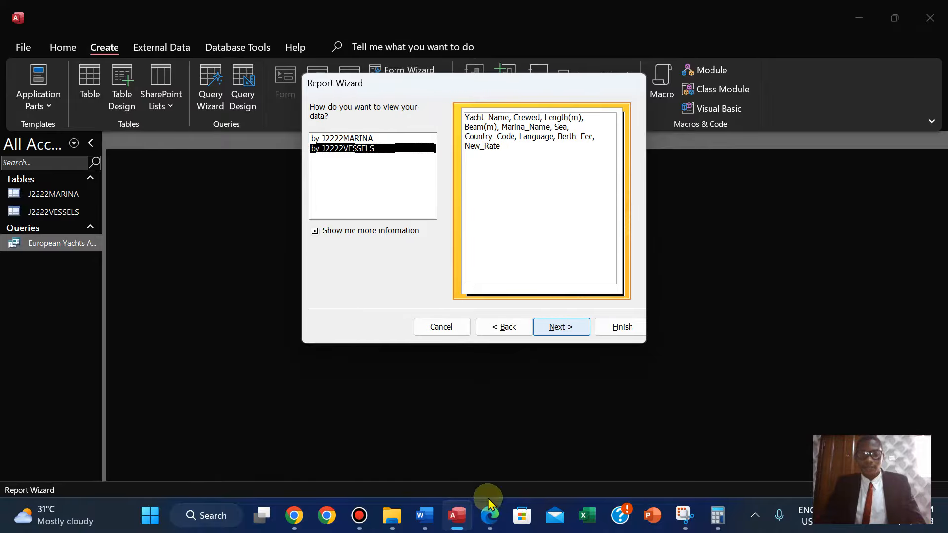
{"action": "left_click", "coordinate": [489, 517]}
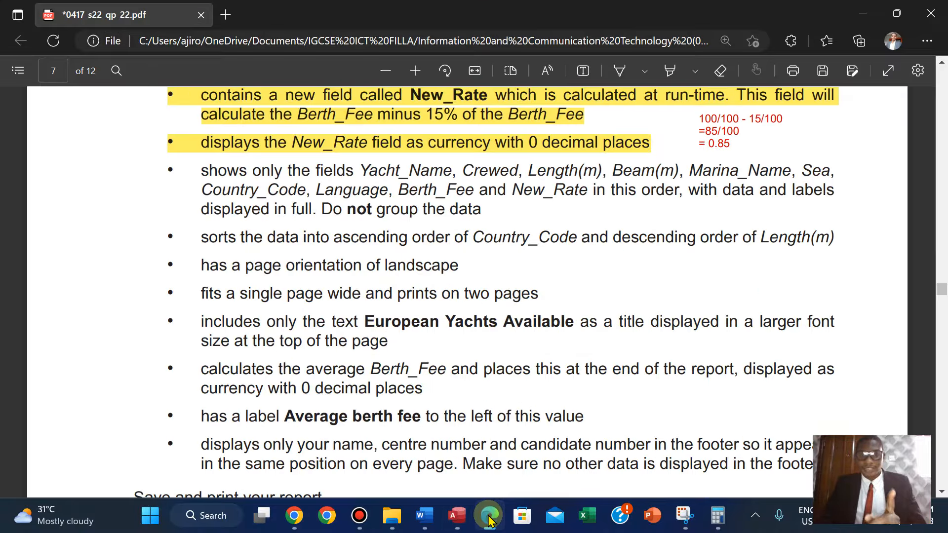
{"action": "left_click", "coordinate": [489, 519]}
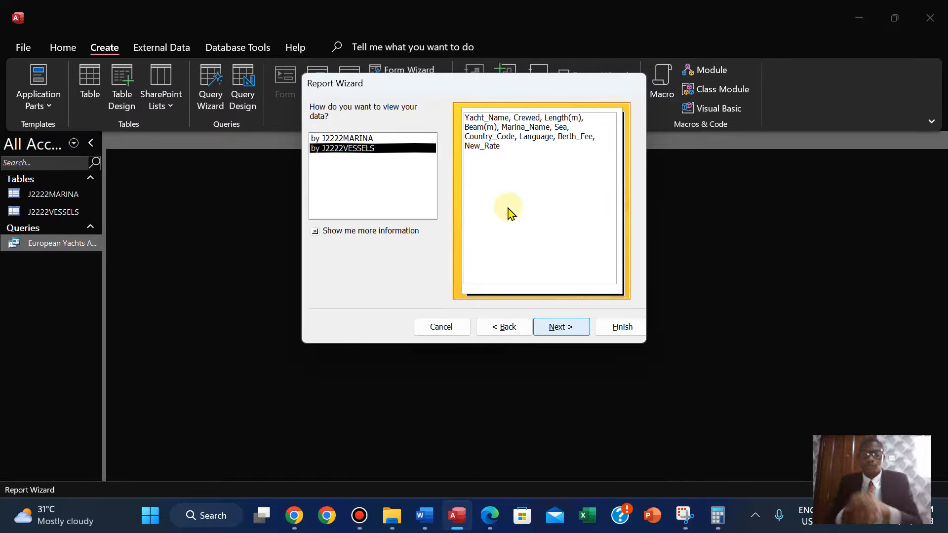
{"action": "left_click", "coordinate": [571, 327]}
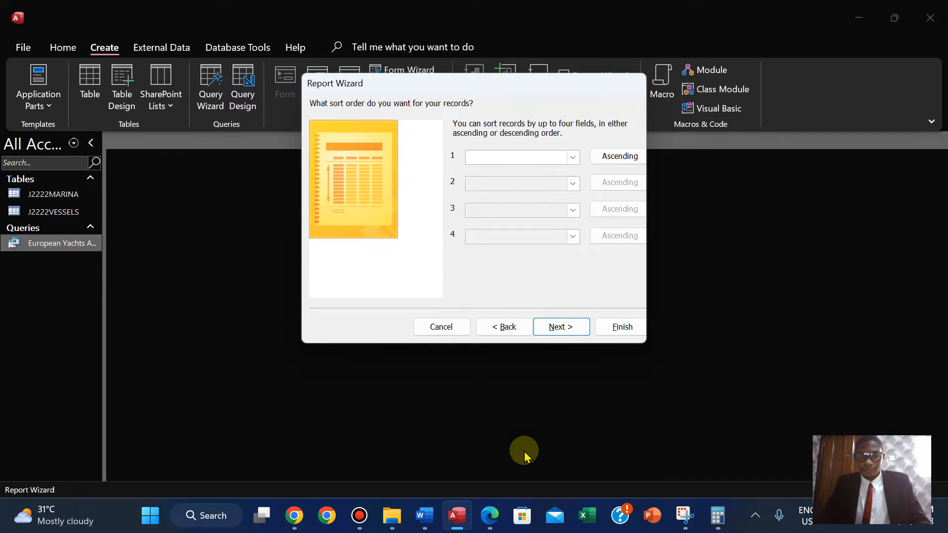
Sort the report records ascending by Country_Code and then descending by Length(m).
{"action": "left_click", "coordinate": [489, 516]}
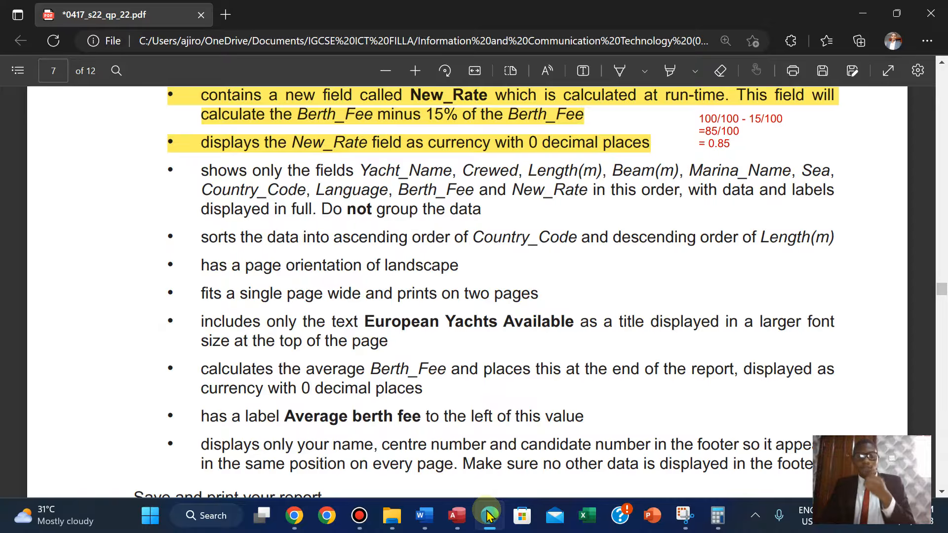
{"action": "left_click", "coordinate": [489, 516]}
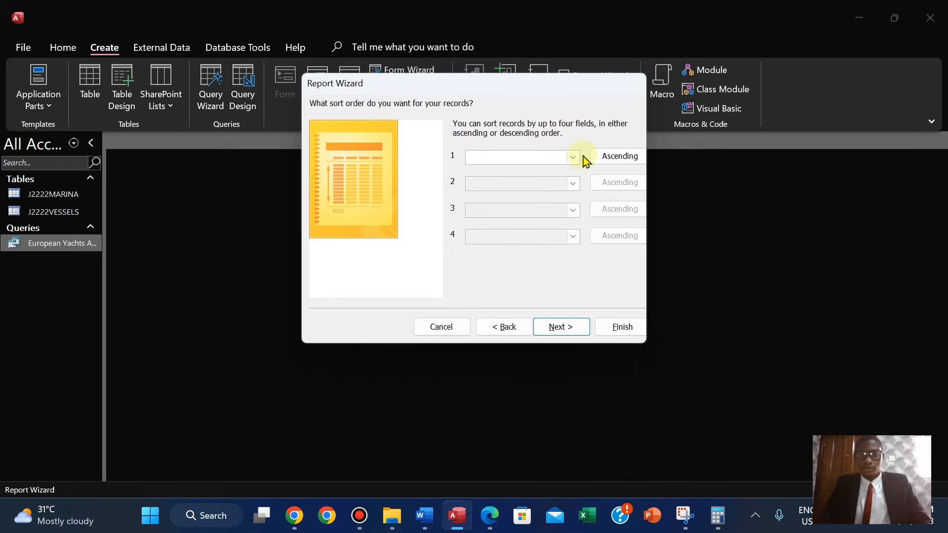
{"action": "left_click", "coordinate": [572, 157]}
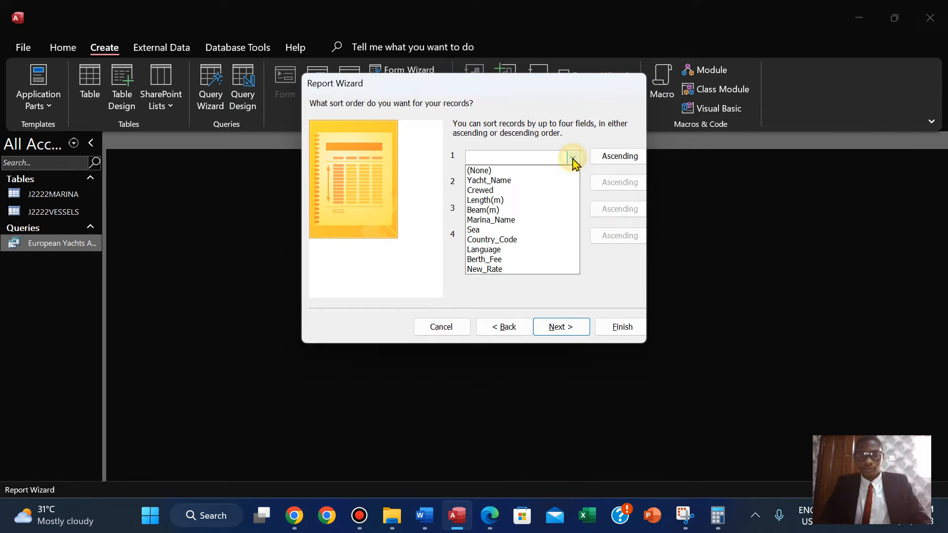
{"action": "left_click", "coordinate": [532, 240]}
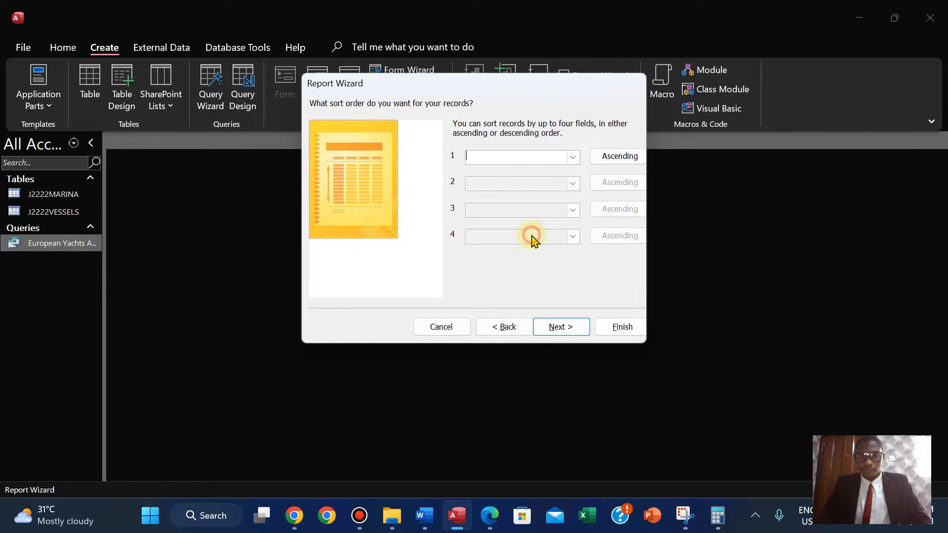
{"action": "left_click", "coordinate": [488, 515]}
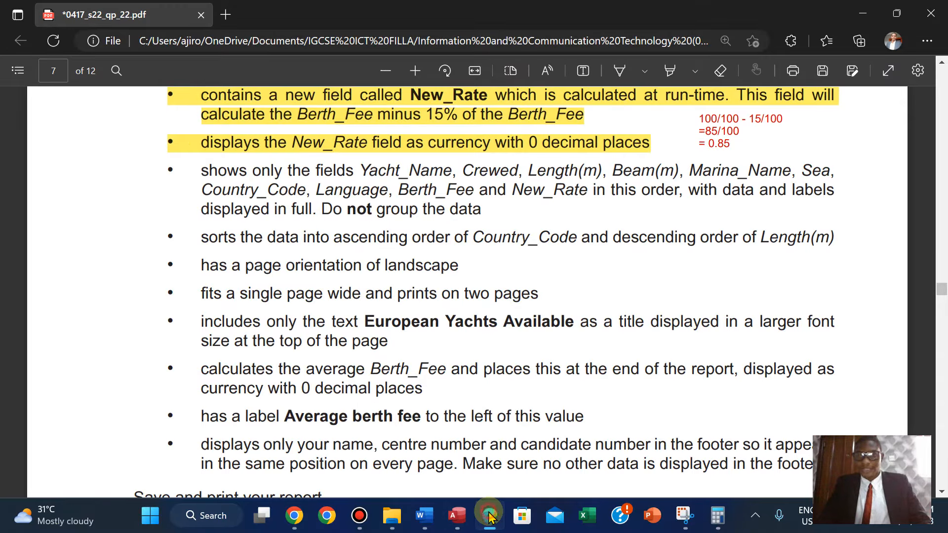
{"action": "left_click", "coordinate": [489, 516]}
{"action": "left_click", "coordinate": [573, 183]}
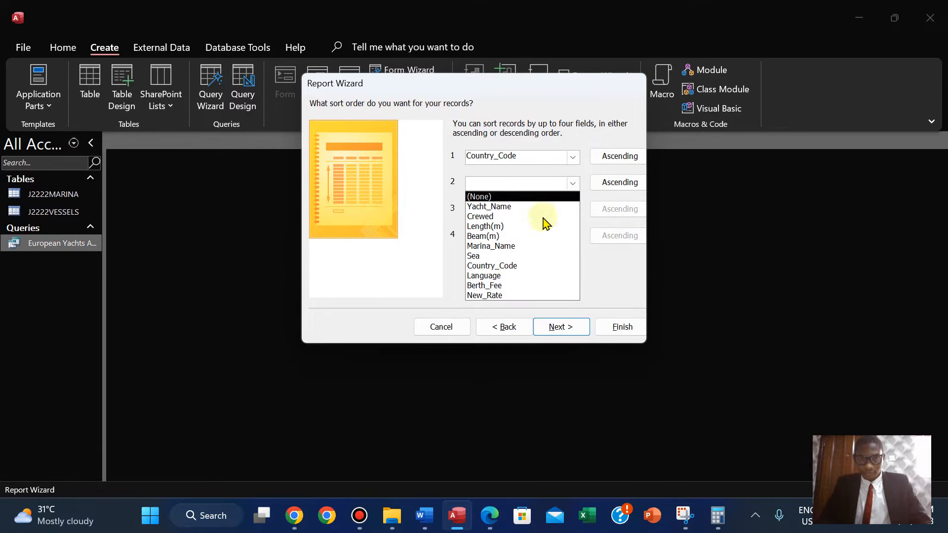
{"action": "left_click", "coordinate": [499, 229]}
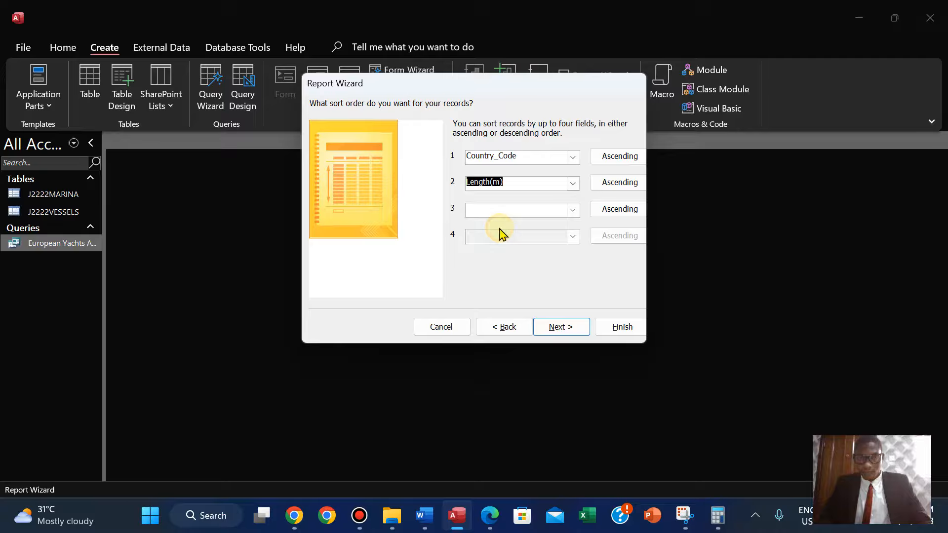
{"action": "left_click", "coordinate": [489, 513]}
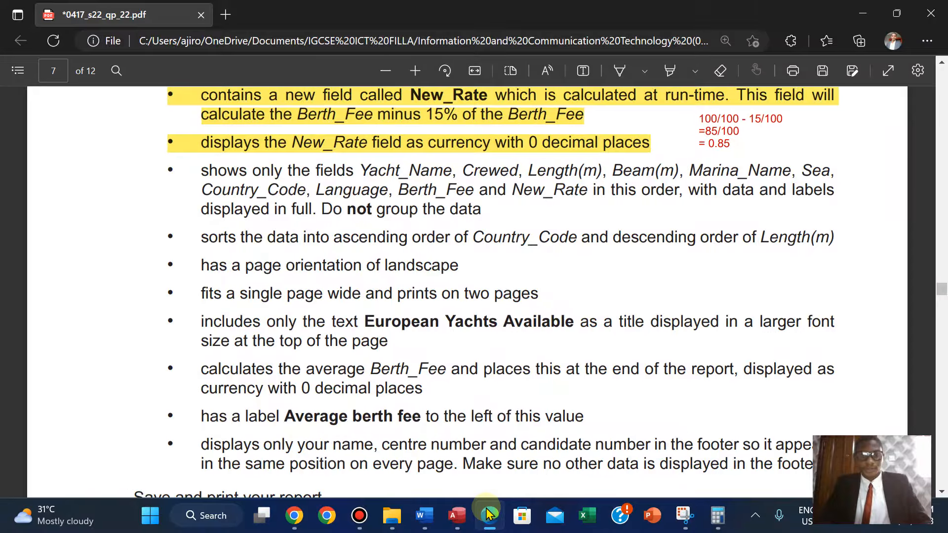
{"action": "left_click", "coordinate": [489, 514]}
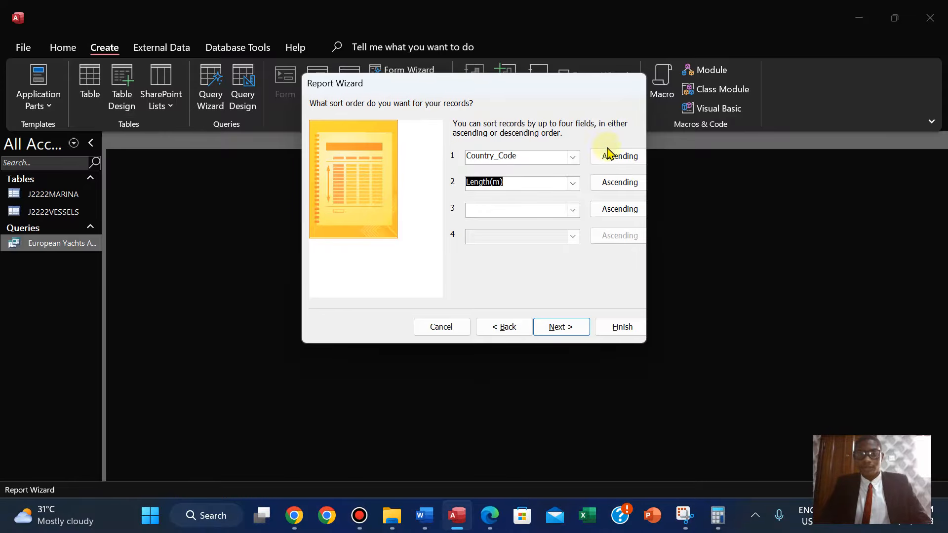
{"action": "left_click", "coordinate": [610, 191]}
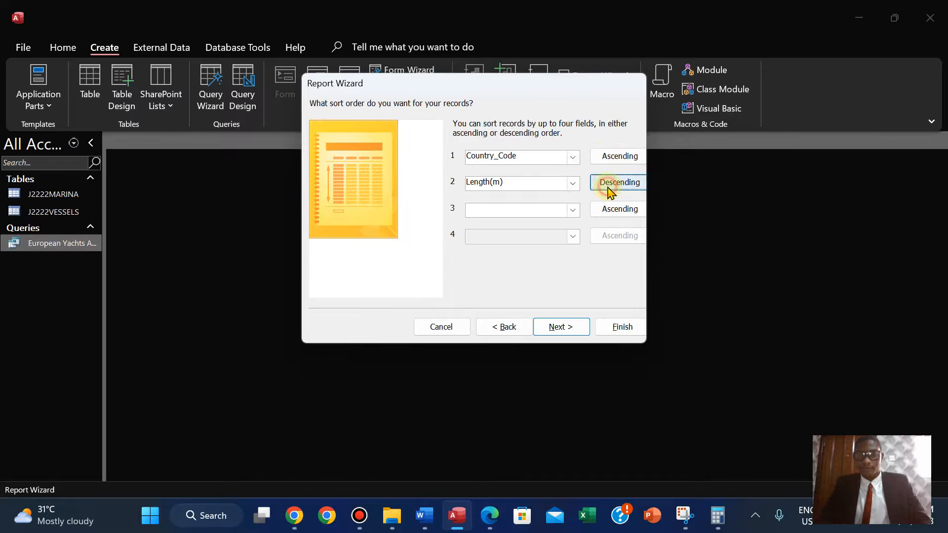
Continue to the report layout page and set the orientation to landscape.
{"action": "left_click", "coordinate": [487, 521]}
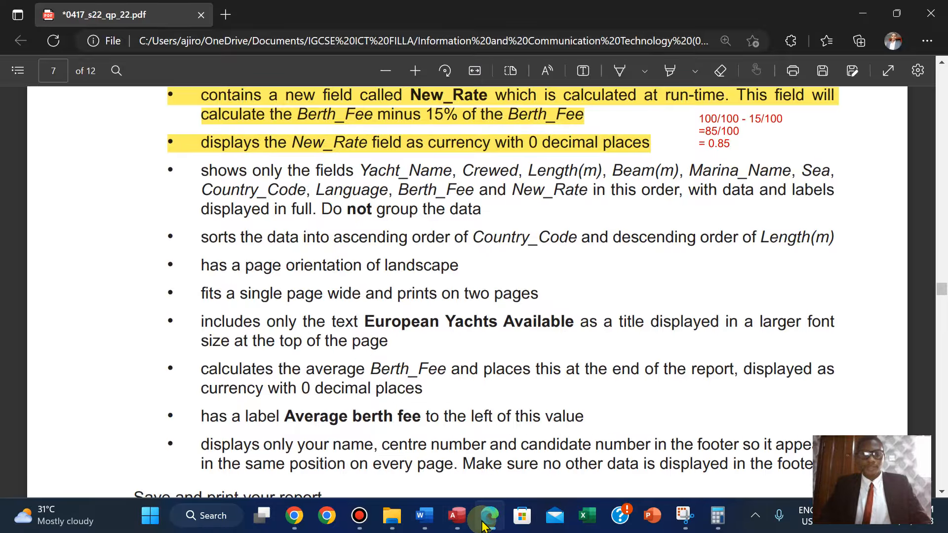
{"action": "left_click", "coordinate": [483, 524]}
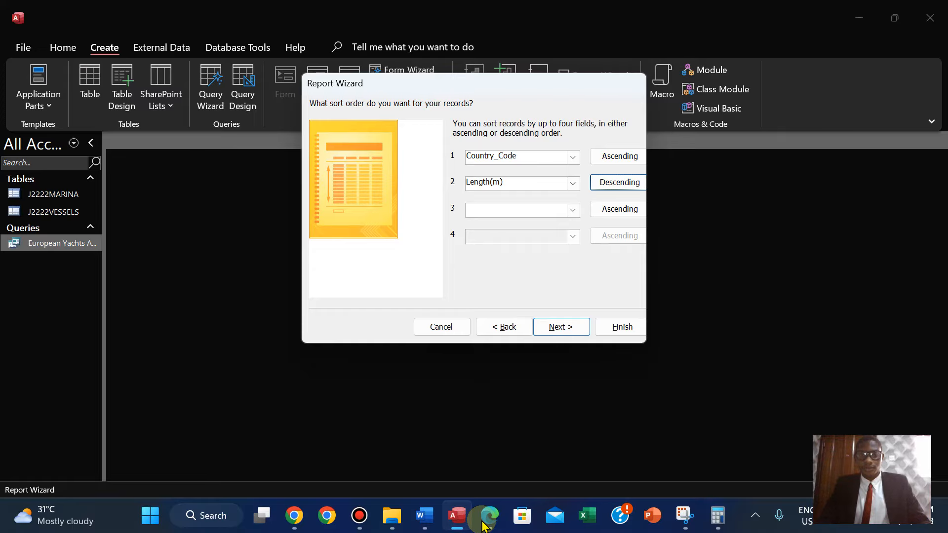
{"action": "left_click", "coordinate": [483, 524]}
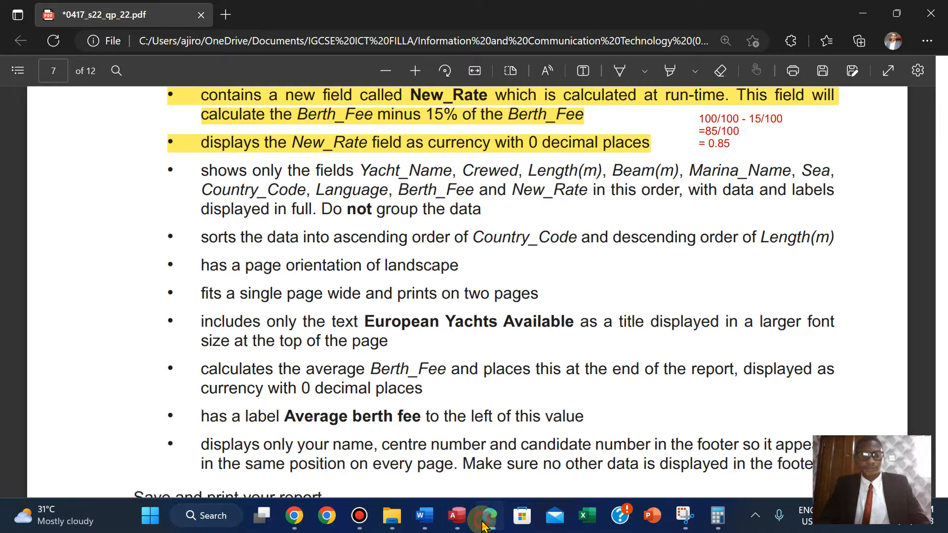
{"action": "left_click", "coordinate": [484, 524]}
{"action": "left_click", "coordinate": [556, 328]}
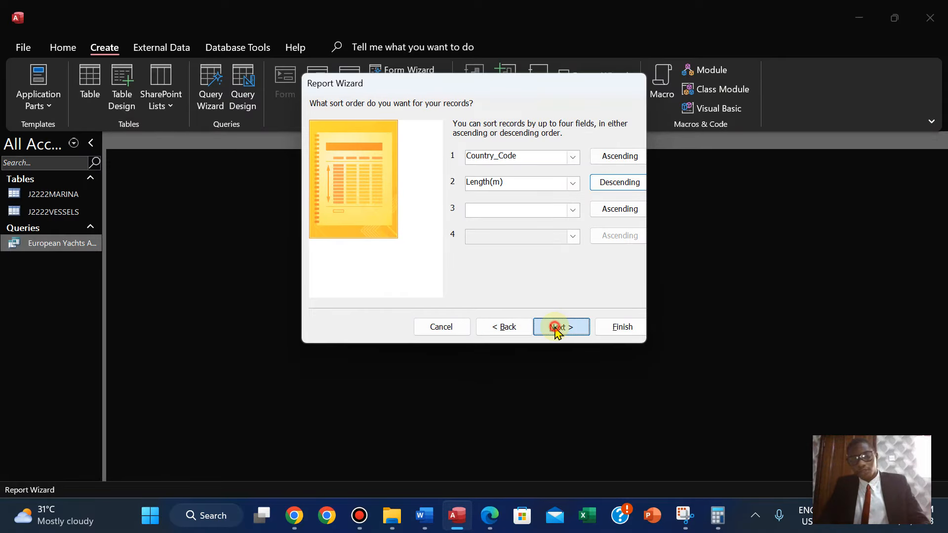
{"action": "left_click", "coordinate": [583, 159]}
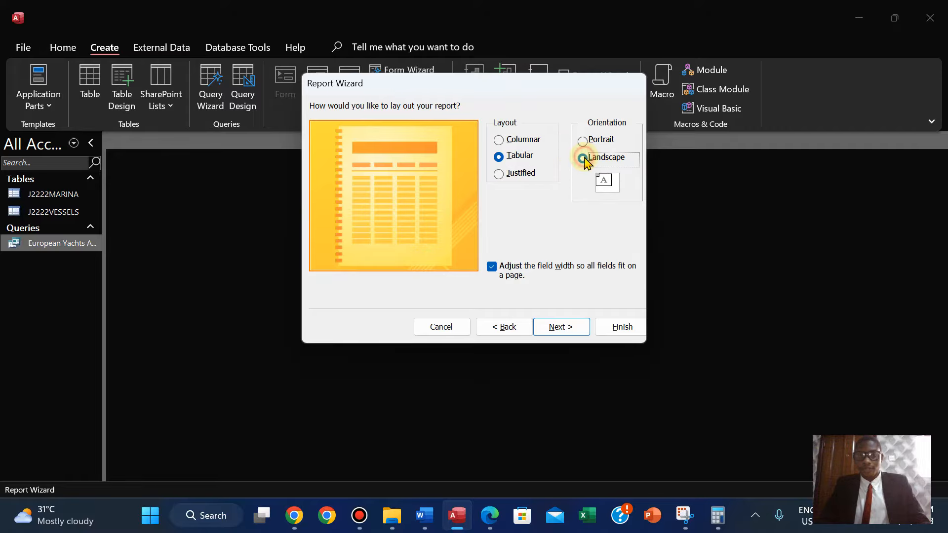
Review the report requirements in the question paper PDF.
{"action": "left_click", "coordinate": [490, 515]}
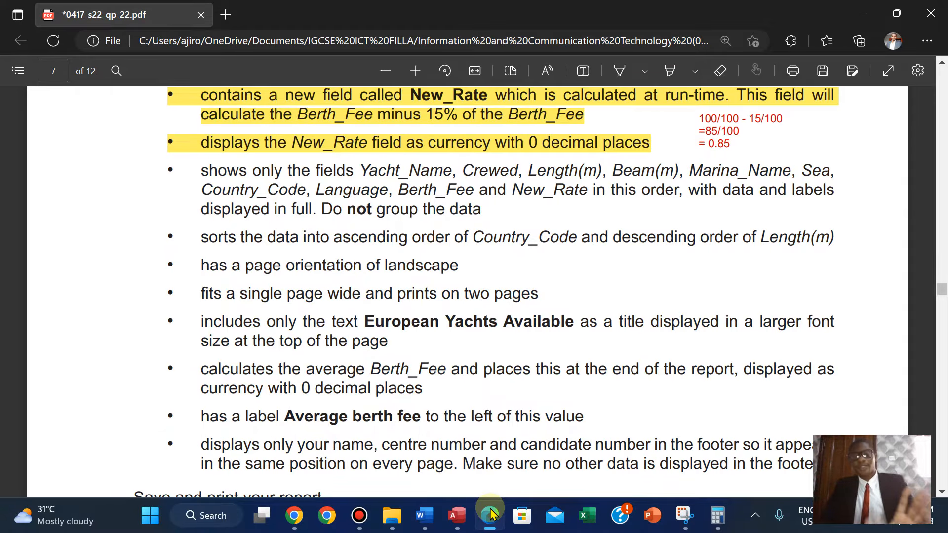
{"action": "left_click", "coordinate": [490, 515]}
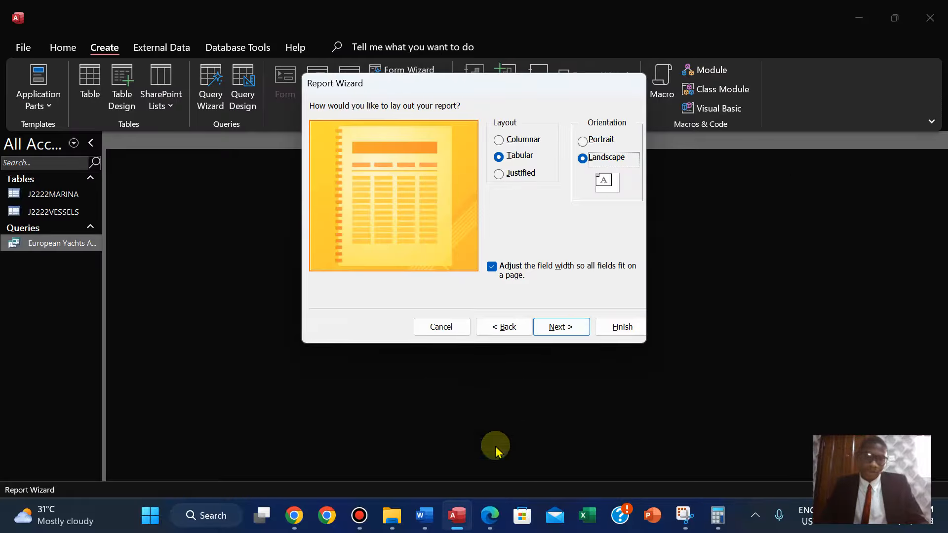
{"action": "left_click", "coordinate": [489, 515]}
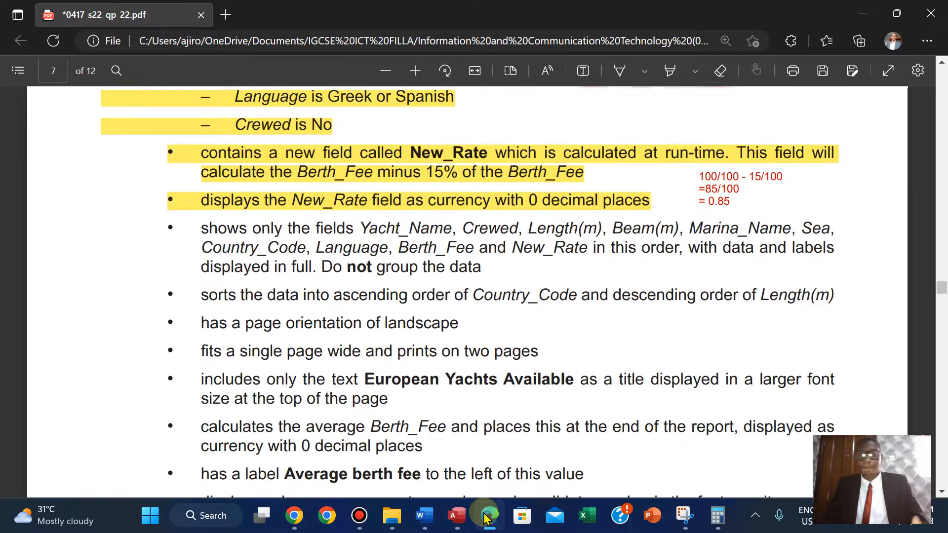
{"action": "key", "text": "Up"}
{"action": "key", "text": "Up"}
{"action": "key", "text": "Up"}
{"action": "key", "text": "Up"}
{"action": "key", "text": "Up"}
{"action": "key", "text": "Up"}
{"action": "key", "text": "Up"}
{"action": "key", "text": "Up"}
{"action": "key", "text": "Up"}
{"action": "key", "text": "Down"}
{"action": "key", "text": "Down"}
{"action": "key", "text": "Down"}
{"action": "key", "text": "Down"}
{"action": "key", "text": "Down"}
{"action": "key", "text": "Down"}
{"action": "key", "text": "Down"}
{"action": "key", "text": "Down"}
{"action": "key", "text": "Down"}
{"action": "key", "text": "Down"}
{"action": "key", "text": "Down"}
{"action": "key", "text": "Down"}
{"action": "key", "text": "Down"}
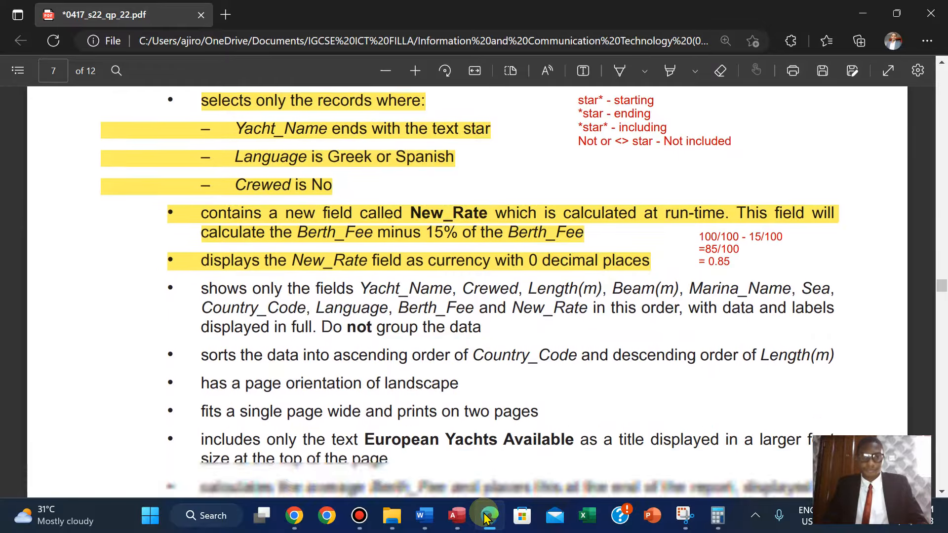
{"action": "left_click", "coordinate": [486, 517]}
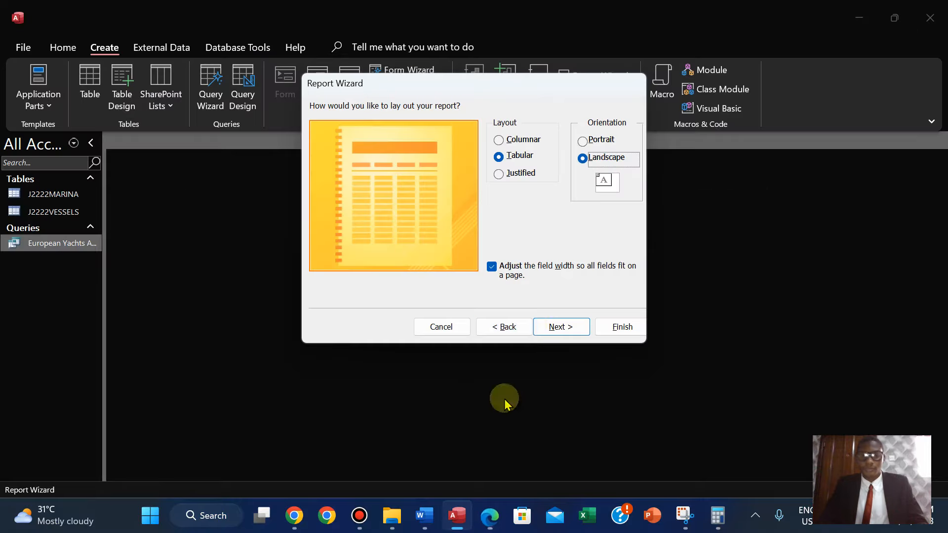
Continue to the title page and copy the text European Yachts Available from the question paper.
{"action": "left_click", "coordinate": [556, 328]}
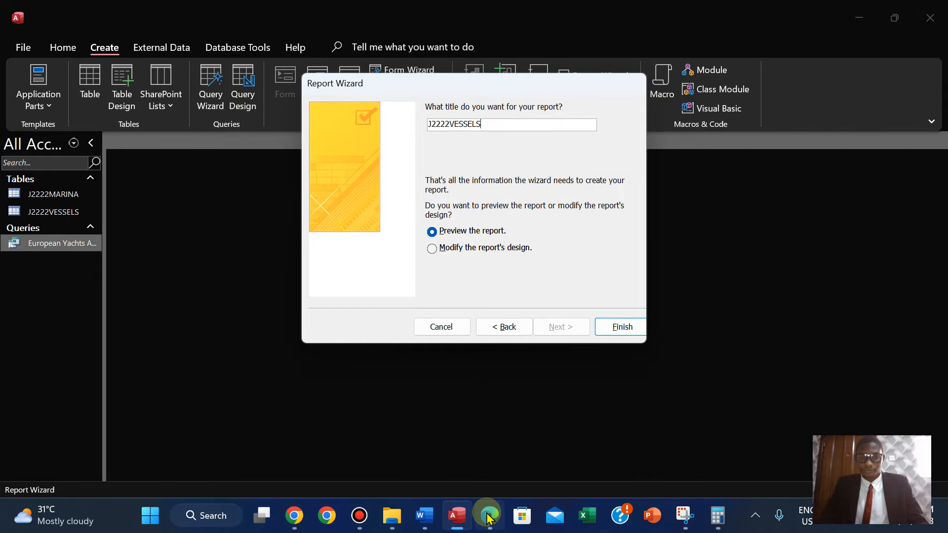
{"action": "mouse_move", "coordinate": [488, 518]}
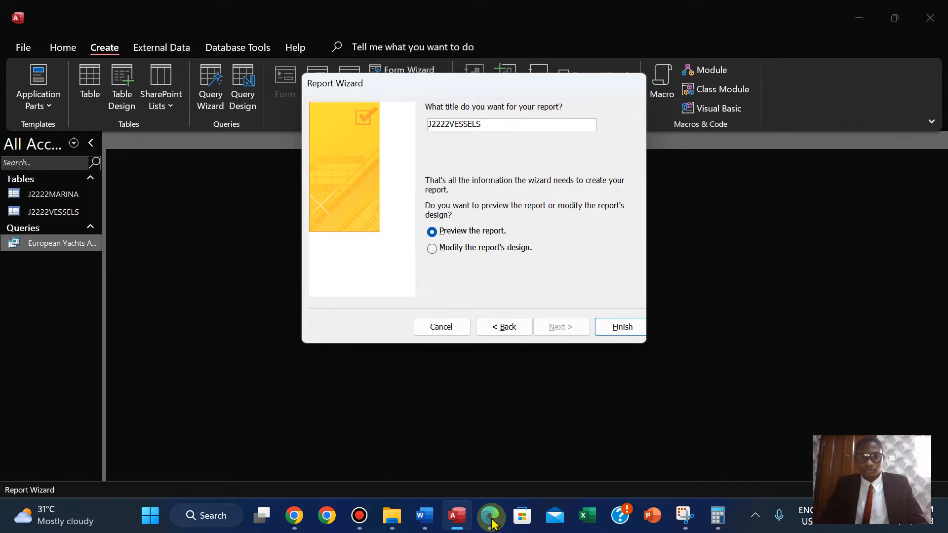
{"action": "left_click", "coordinate": [491, 519]}
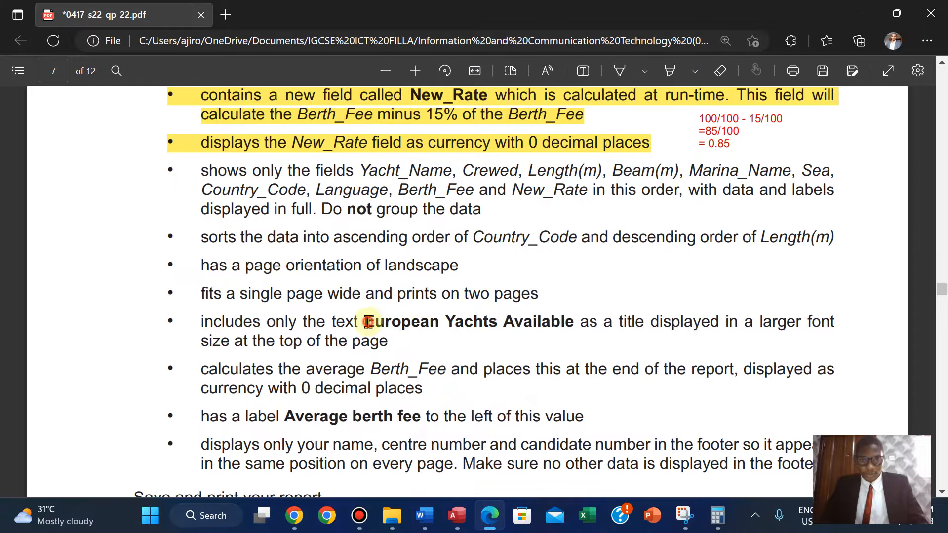
{"action": "left_click_drag", "start_coordinate": [368, 322], "coordinate": [575, 323]}
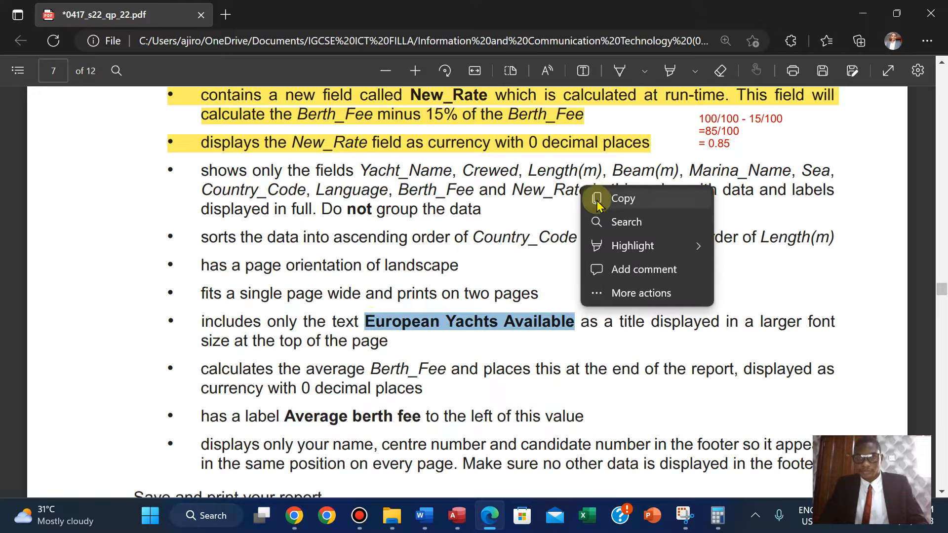
{"action": "left_click", "coordinate": [597, 205]}
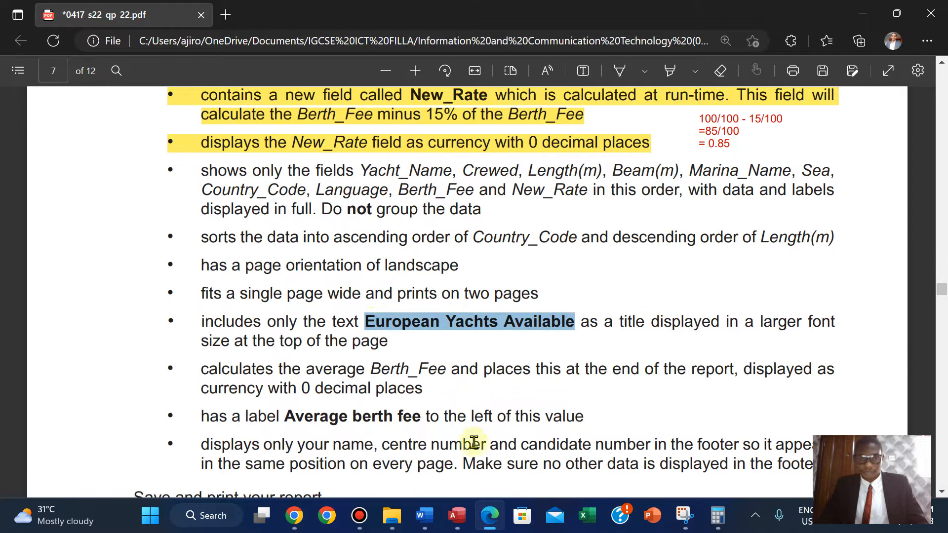
Replace the report title with the pasted European Yachts Available and finish the wizard.
{"action": "left_click", "coordinate": [457, 516]}
{"action": "double_click", "coordinate": [539, 123]}
{"action": "key", "text": "BackSpace"}
{"action": "key", "text": "ctrl+v"}
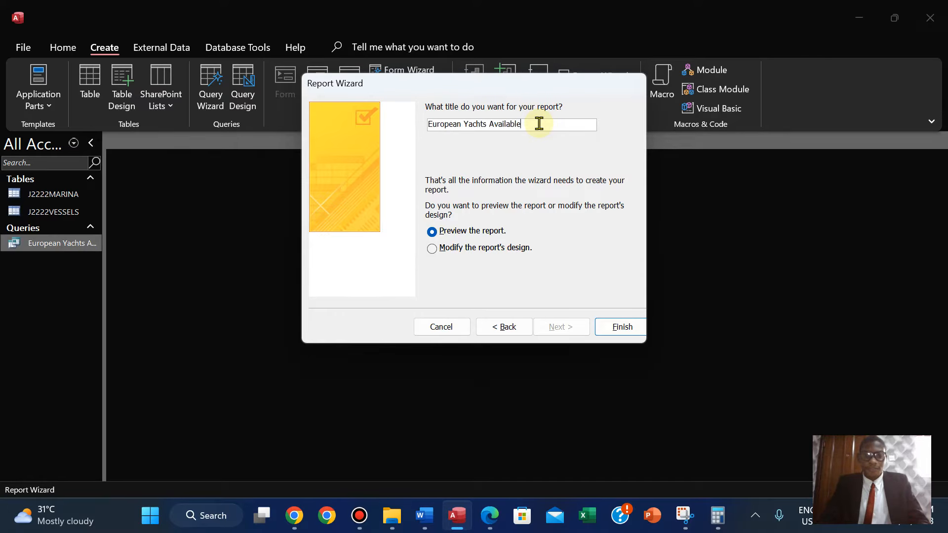
{"action": "left_click", "coordinate": [598, 327]}
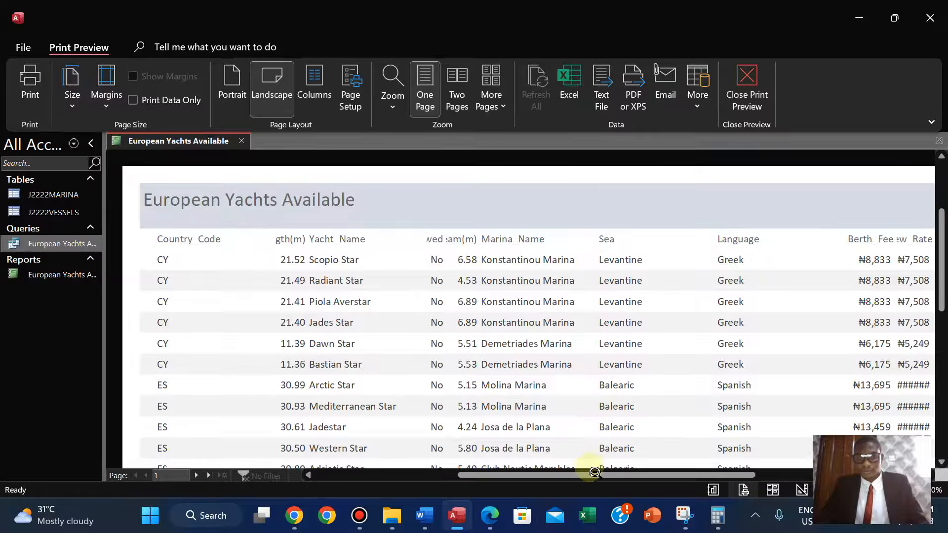
Inspect the report's columns and records in the print preview.
{"action": "left_click_drag", "start_coordinate": [582, 473], "coordinate": [669, 494]}
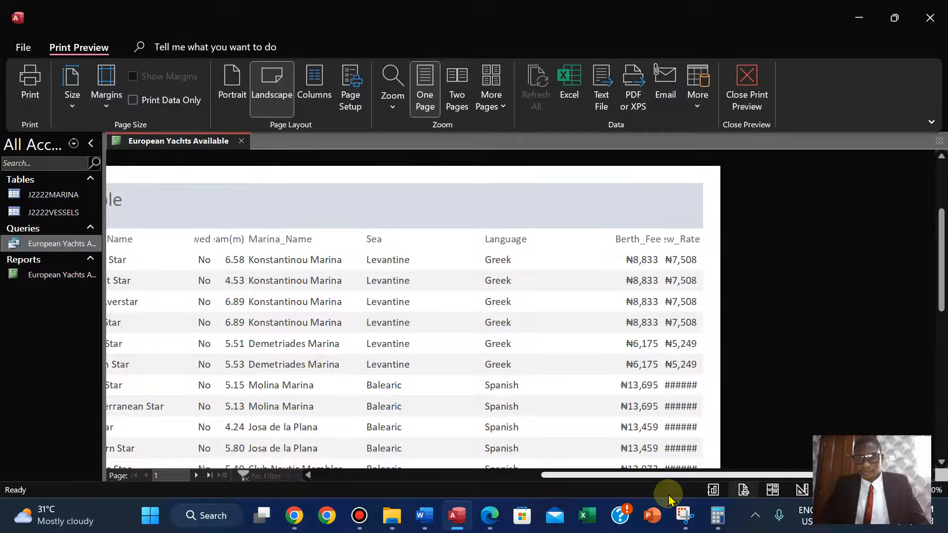
{"action": "left_click_drag", "start_coordinate": [667, 495], "coordinate": [649, 491]}
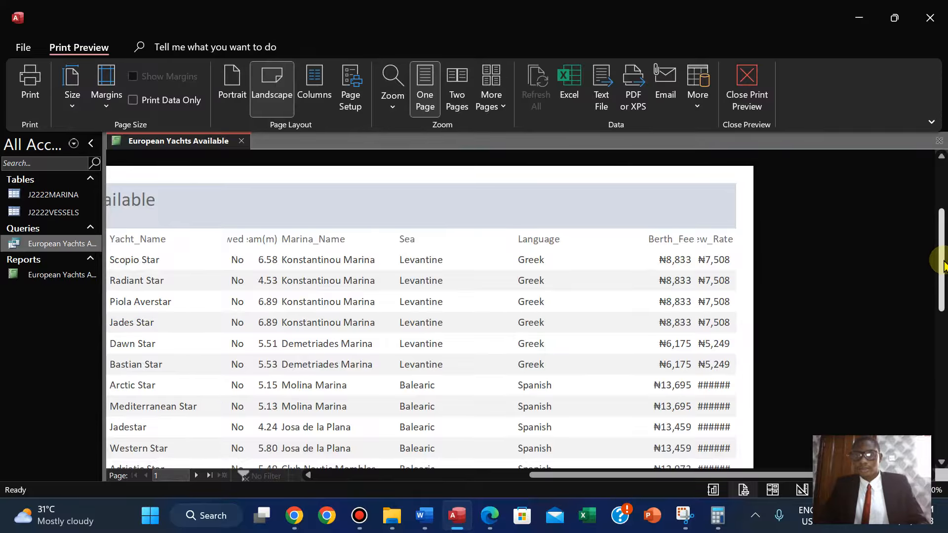
{"action": "left_click", "coordinate": [490, 519]}
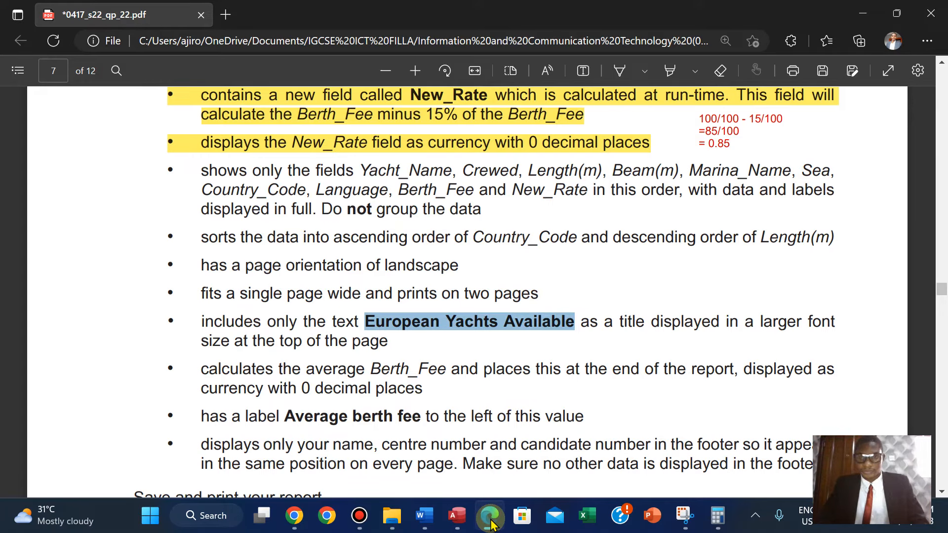
{"action": "left_click", "coordinate": [491, 522]}
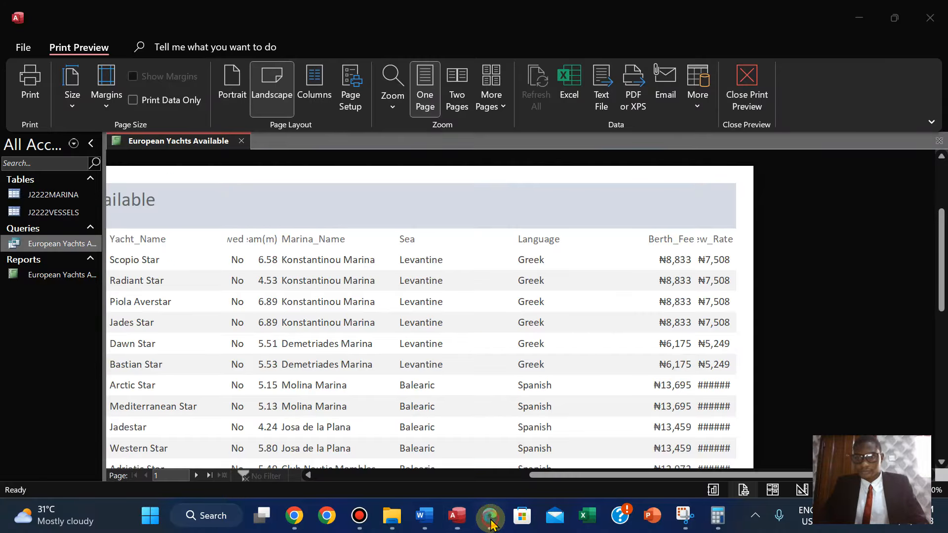
{"action": "left_click", "coordinate": [491, 522]}
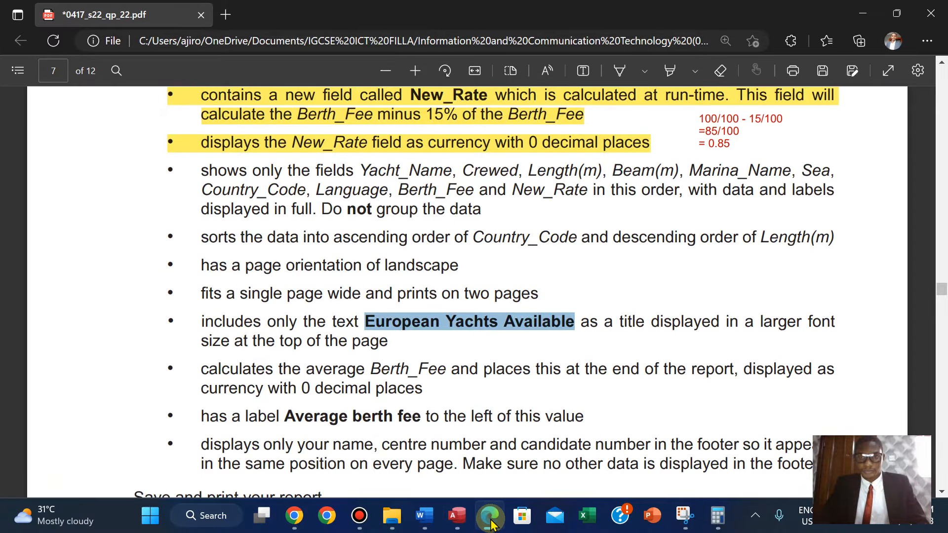
{"action": "left_click", "coordinate": [492, 523]}
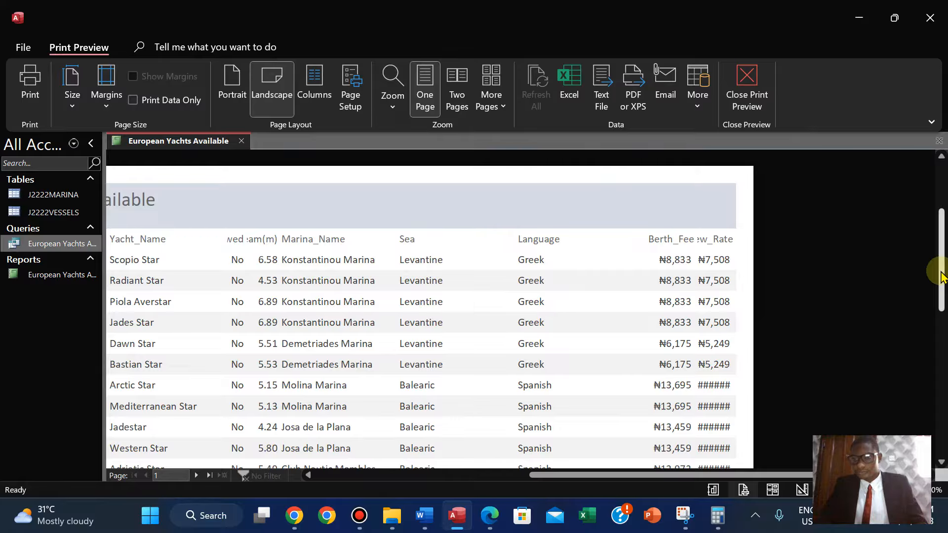
{"action": "mouse_move", "coordinate": [932, 271]}
{"action": "left_mouse_down"}
{"action": "mouse_move", "coordinate": [935, 371]}
{"action": "mouse_move", "coordinate": [932, 278]}
{"action": "left_mouse_up"}
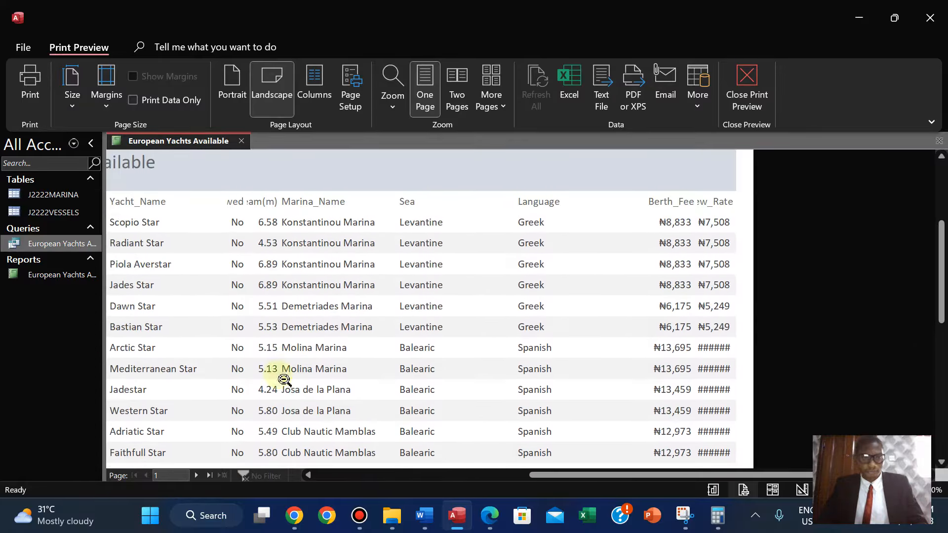
Open the European Yachts Available query to compare its records with the report, then close it.
{"action": "double_click", "coordinate": [69, 279]}
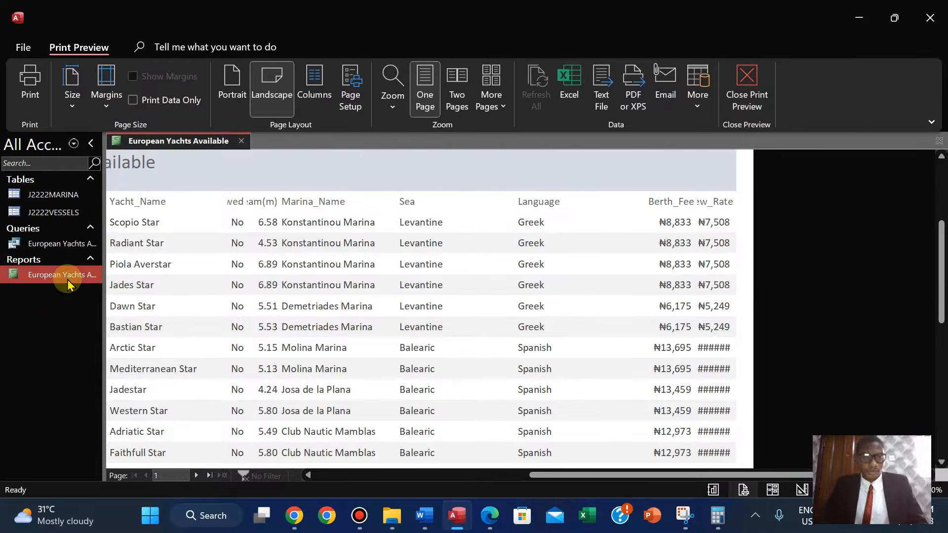
{"action": "double_click", "coordinate": [41, 244]}
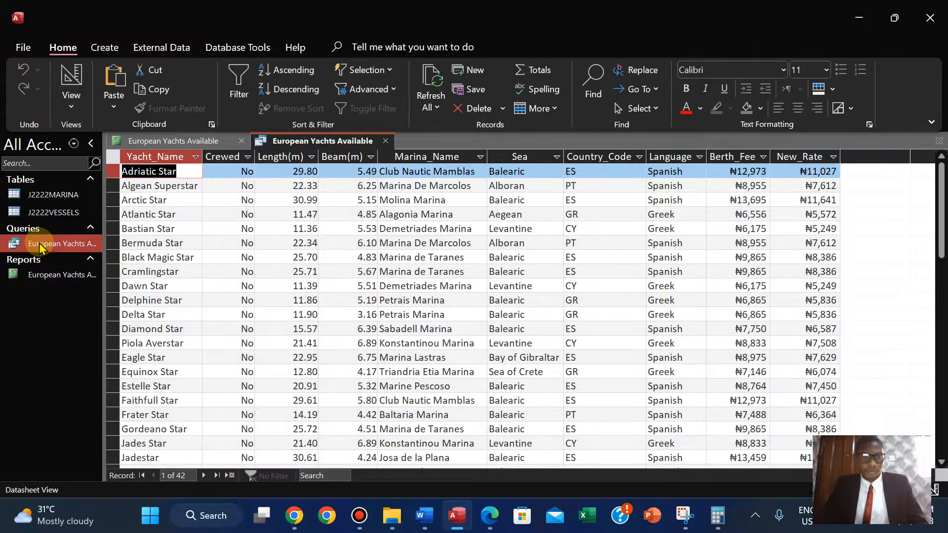
{"action": "left_click", "coordinate": [161, 147]}
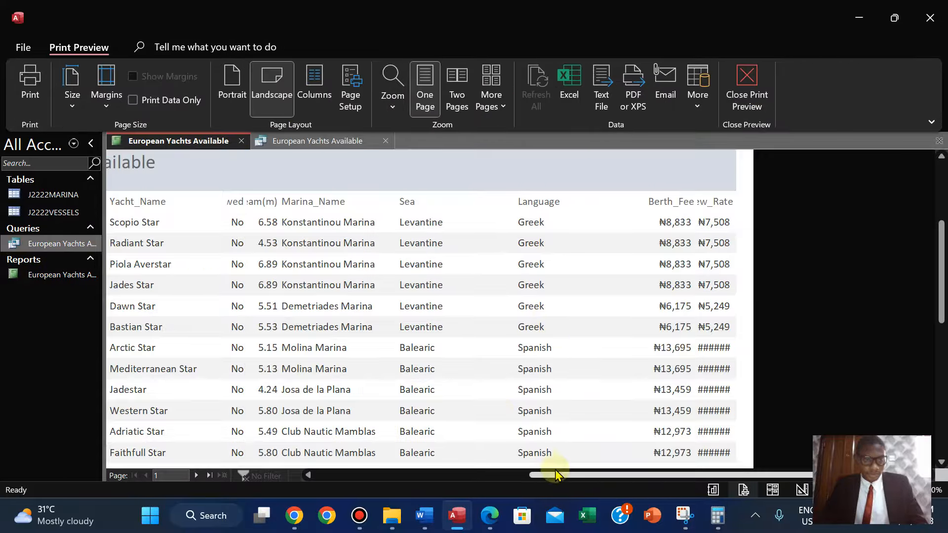
{"action": "left_click_drag", "start_coordinate": [941, 255], "coordinate": [941, 313]}
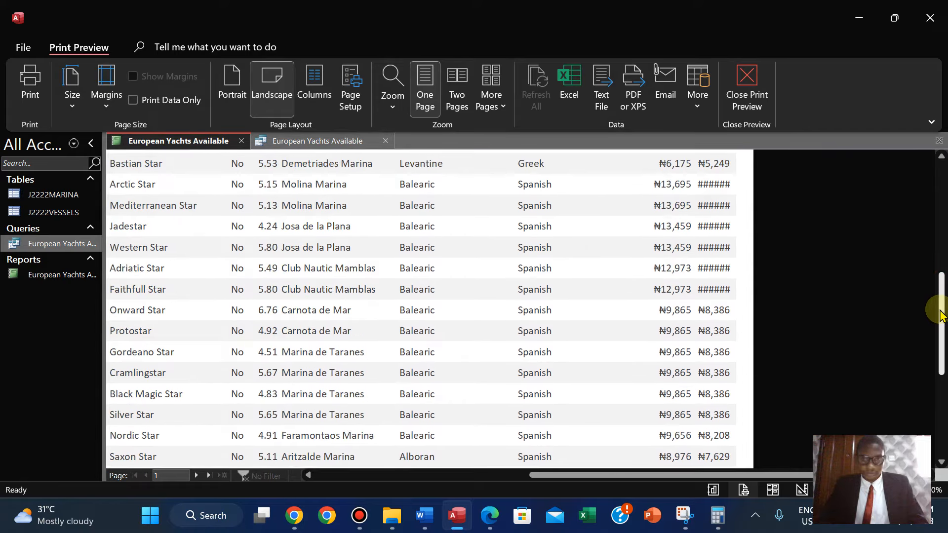
{"action": "left_click", "coordinate": [381, 142]}
Close the report's print preview.
{"action": "left_click_drag", "start_coordinate": [937, 303], "coordinate": [930, 196]}
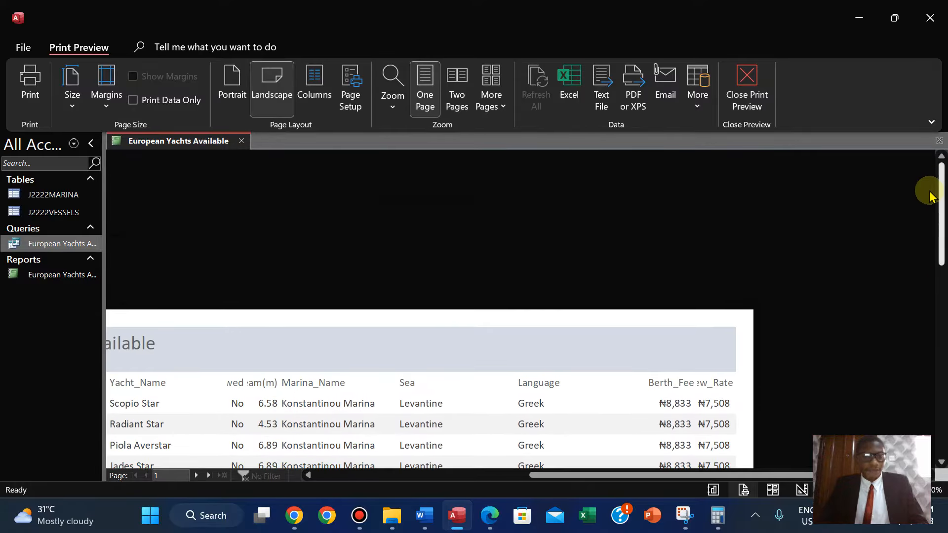
{"action": "right_click", "coordinate": [179, 141]}
{"action": "left_click", "coordinate": [205, 172]}
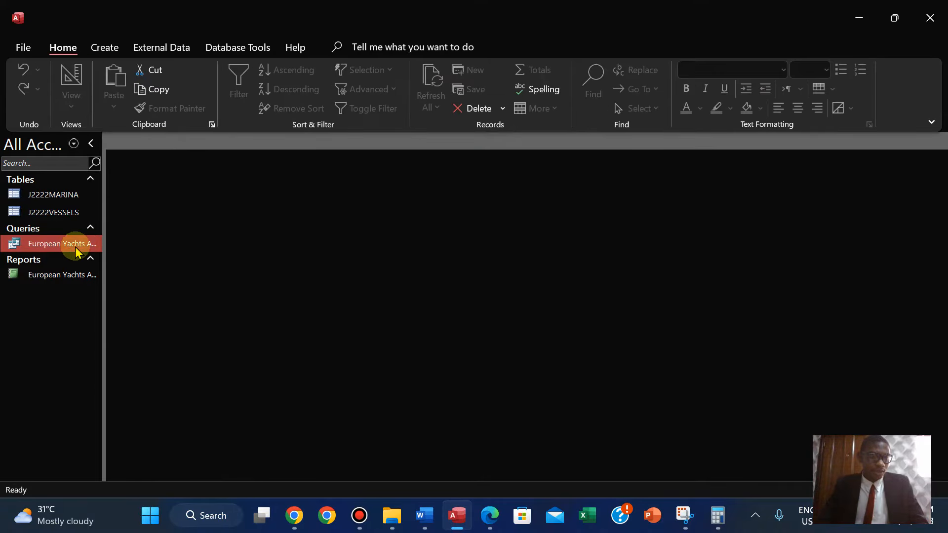
Reopen the European Yachts Available report and switch it to Layout View.
{"action": "right_click", "coordinate": [46, 276]}
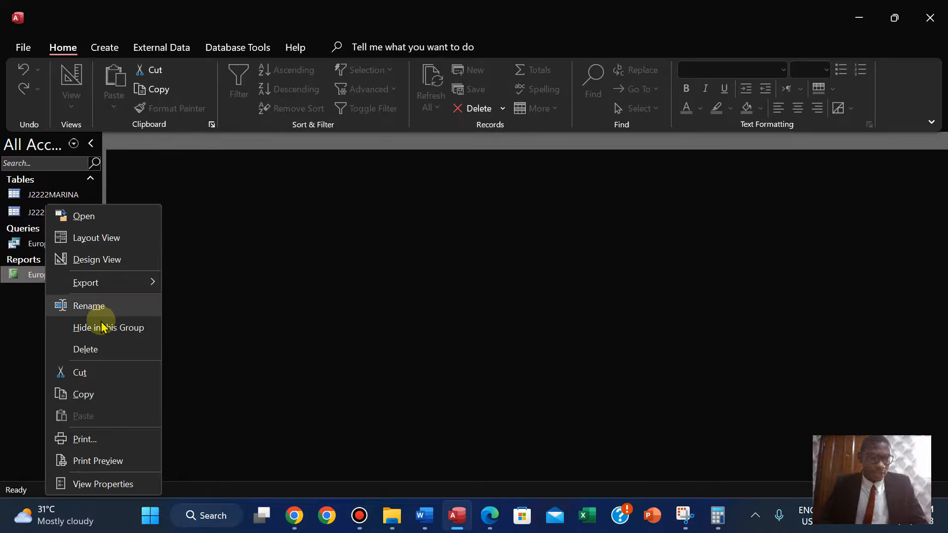
{"action": "double_click", "coordinate": [22, 276]}
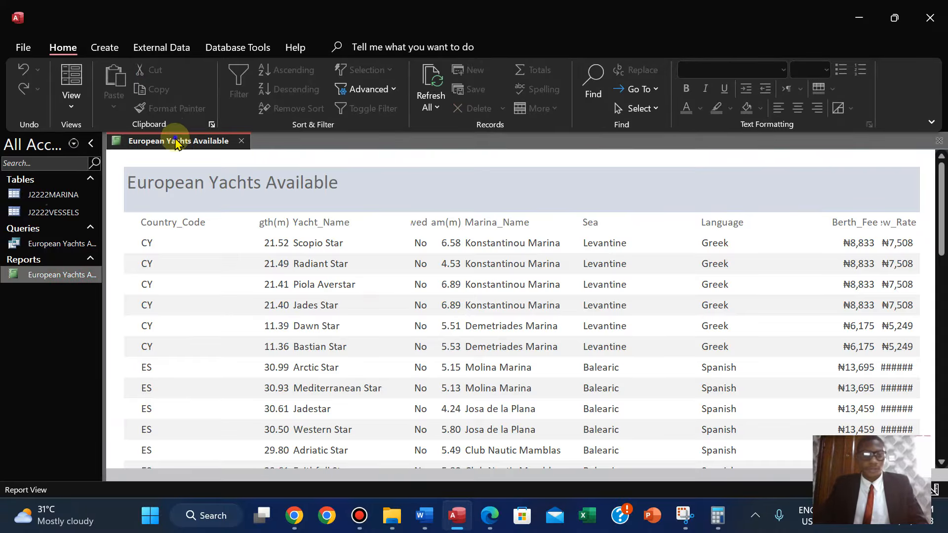
{"action": "right_click", "coordinate": [176, 144]}
{"action": "left_click", "coordinate": [217, 240]}
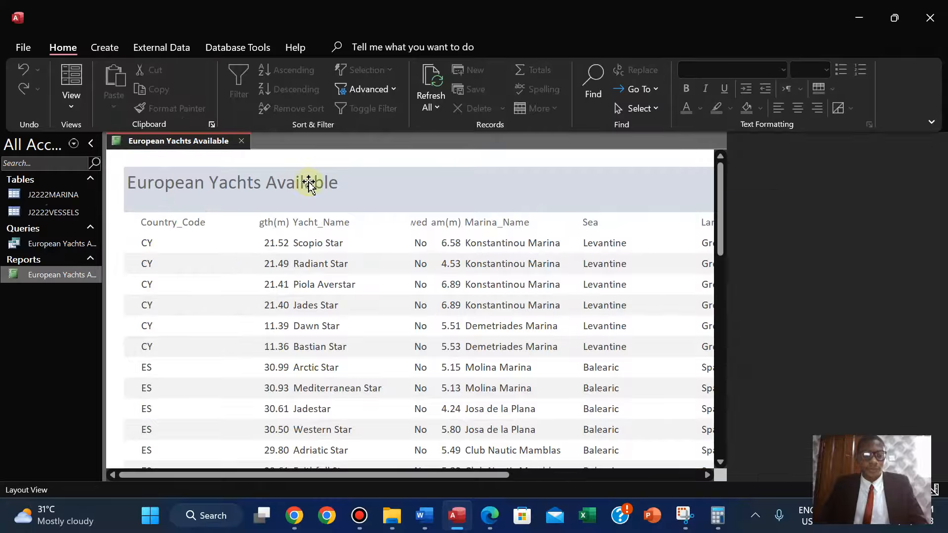
{"action": "left_click", "coordinate": [937, 143]}
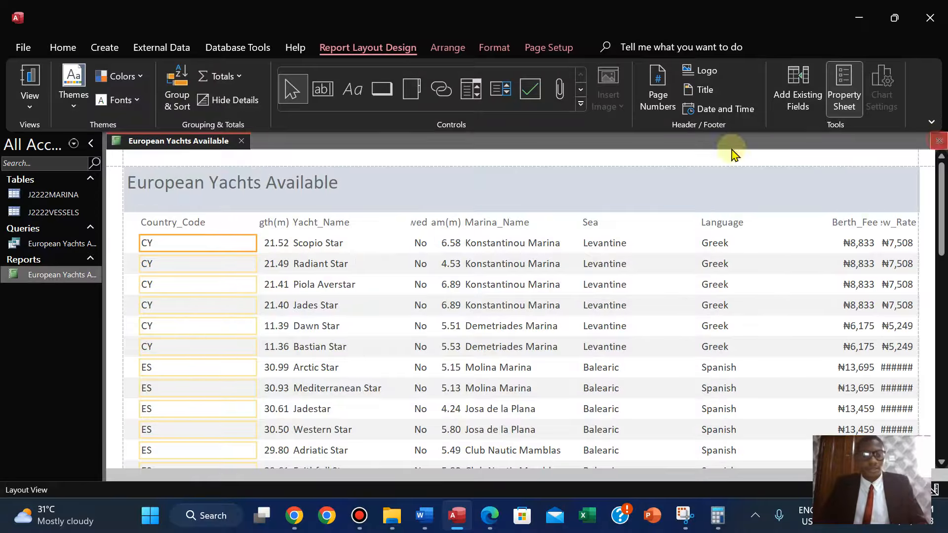
{"action": "left_click", "coordinate": [490, 515]}
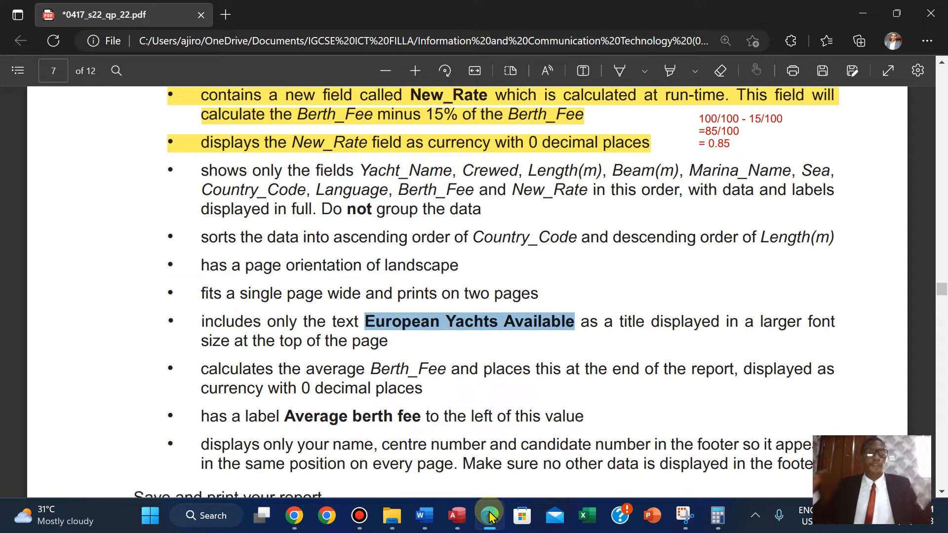
Set the report title's font size to 30.
{"action": "left_click", "coordinate": [457, 515]}
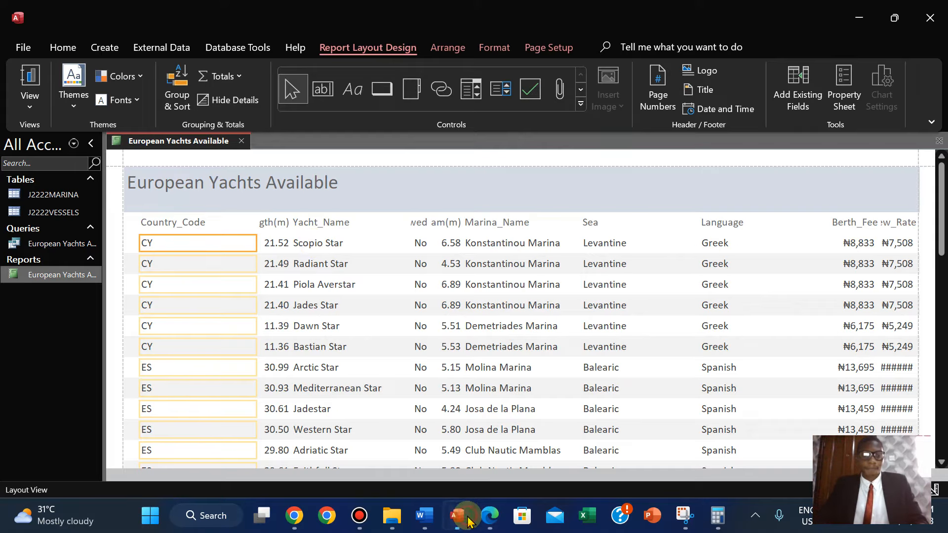
{"action": "left_click", "coordinate": [297, 189]}
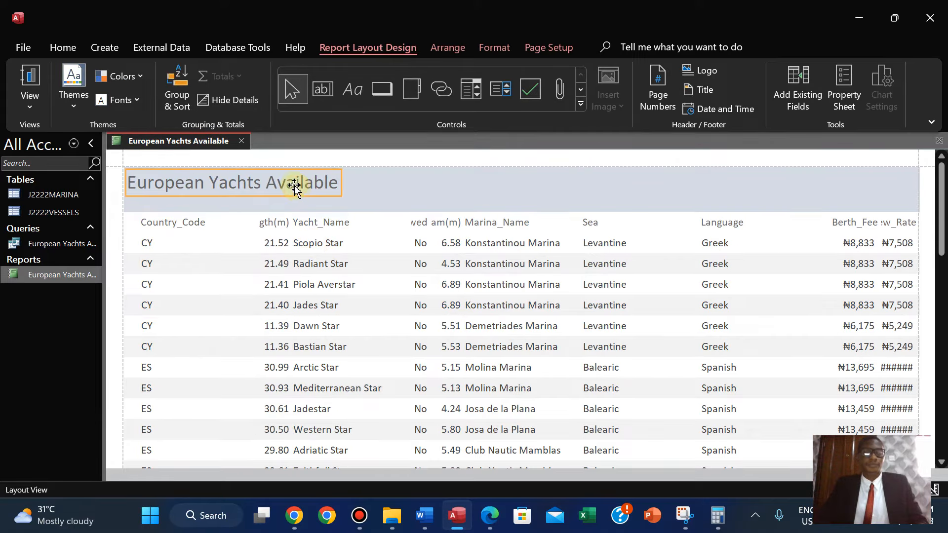
{"action": "left_click", "coordinate": [495, 48]}
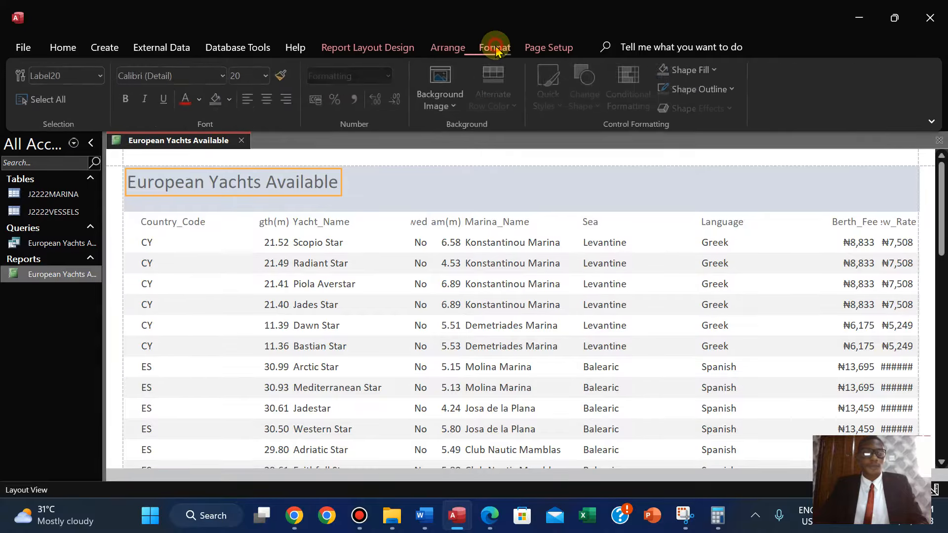
{"action": "type", "text": "30"}
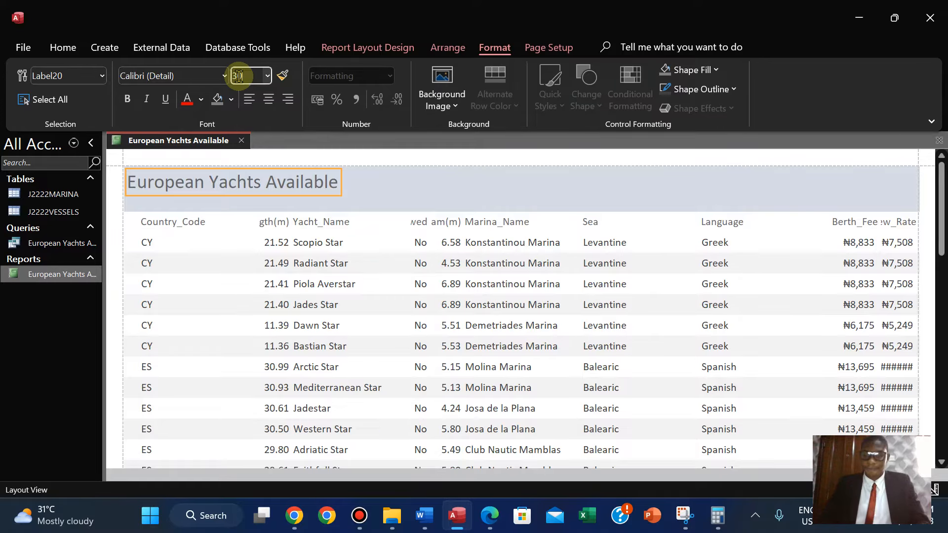
{"action": "key", "text": "Return"}
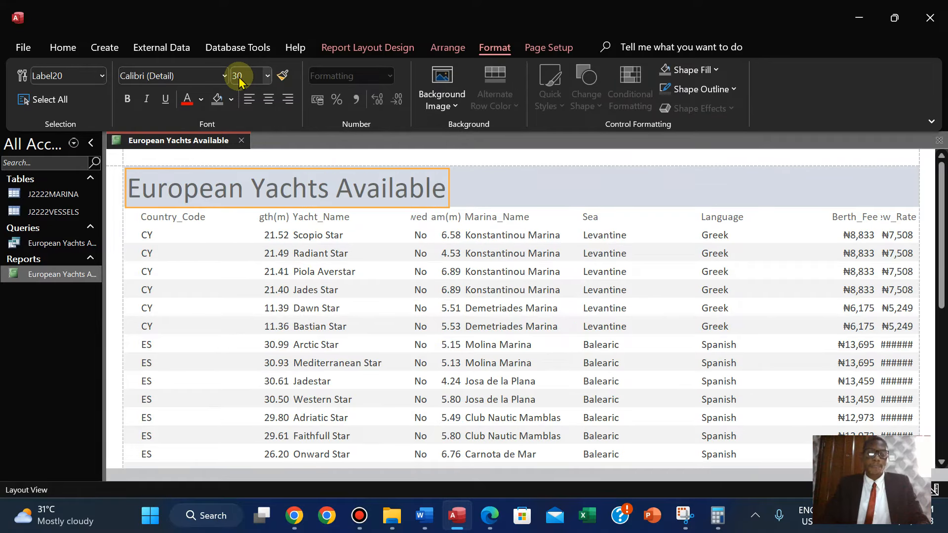
Format the title as bold Times New Roman with Automatic font colour.
{"action": "left_click", "coordinate": [167, 78]}
{"action": "type", "text": "S"}
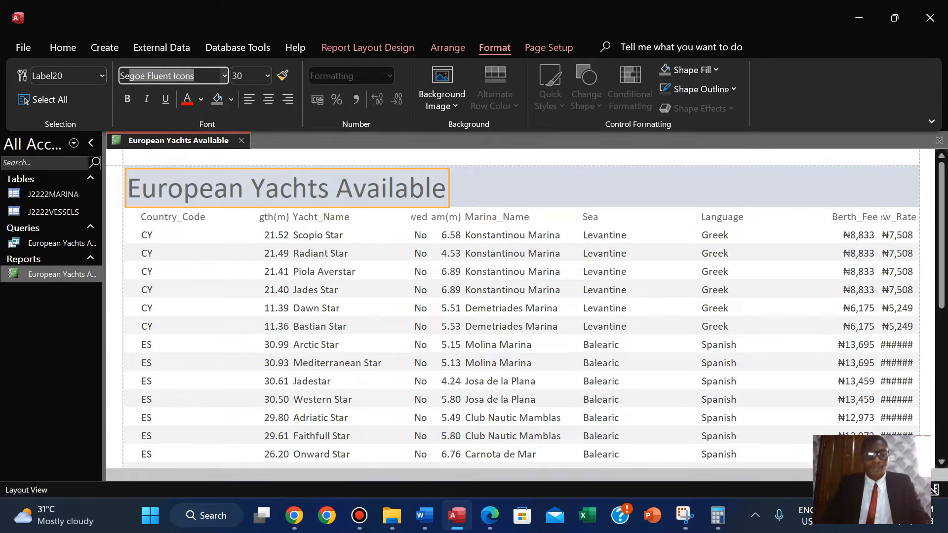
{"action": "type", "text": "Times New Roman"}
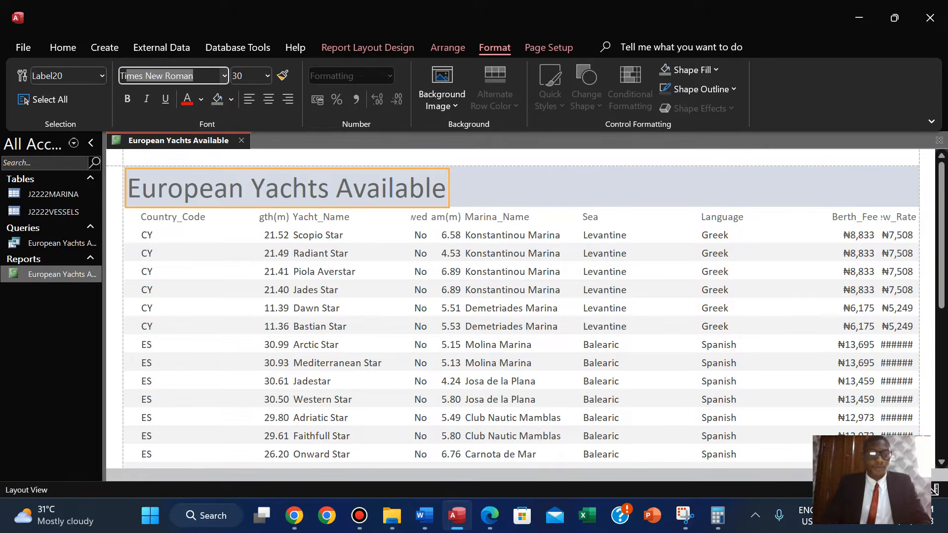
{"action": "key", "text": "Return"}
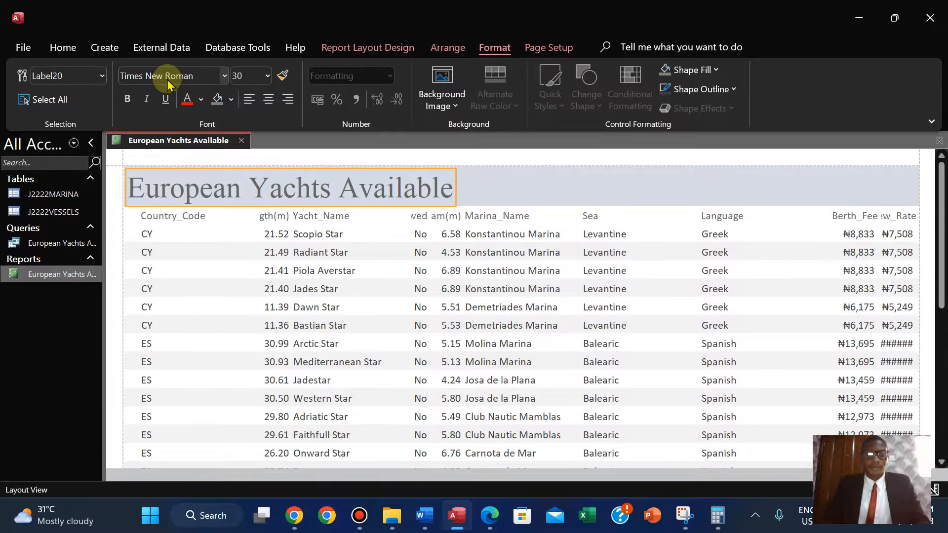
{"action": "left_click", "coordinate": [201, 100]}
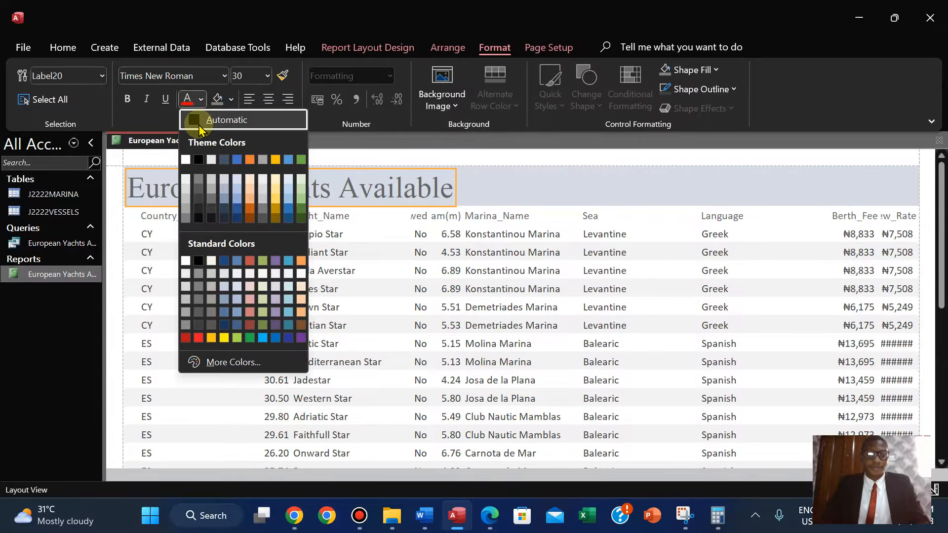
{"action": "left_click", "coordinate": [200, 121]}
{"action": "left_click", "coordinate": [127, 99]}
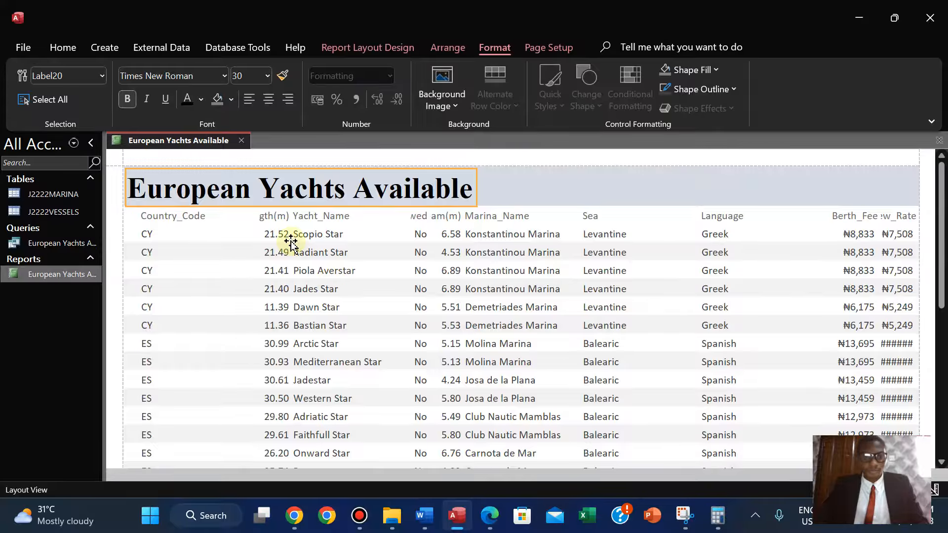
Review the report layout requirements in the exam question paper.
{"action": "left_click", "coordinate": [488, 522]}
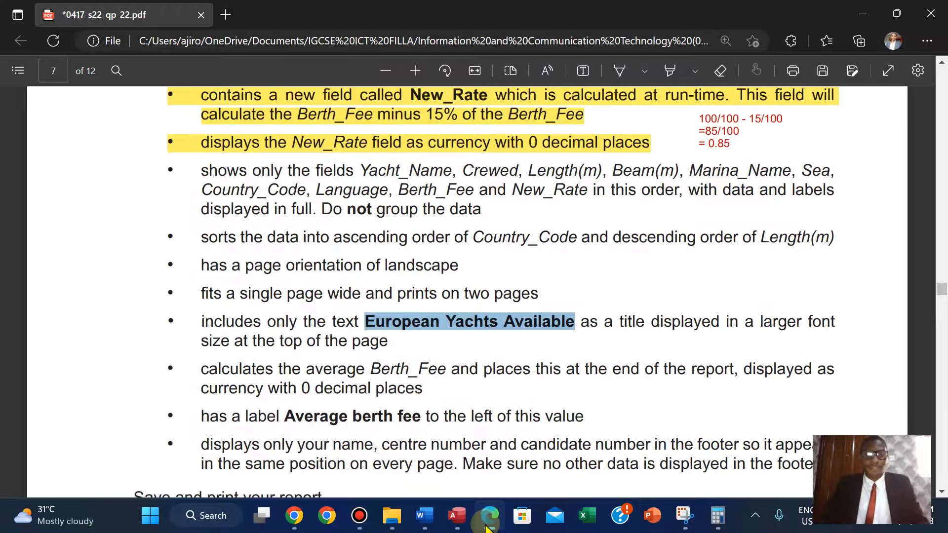
{"action": "key", "text": "Up"}
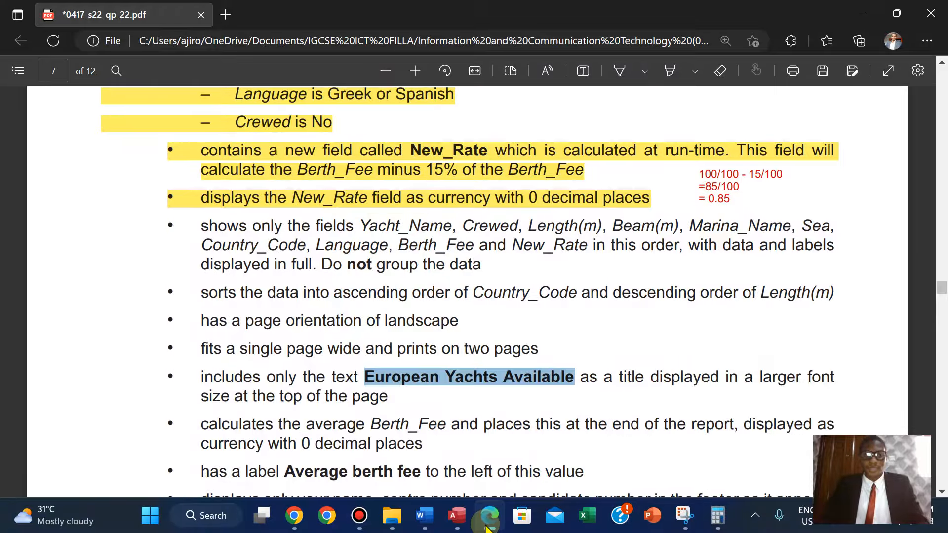
{"action": "left_click", "coordinate": [456, 516]}
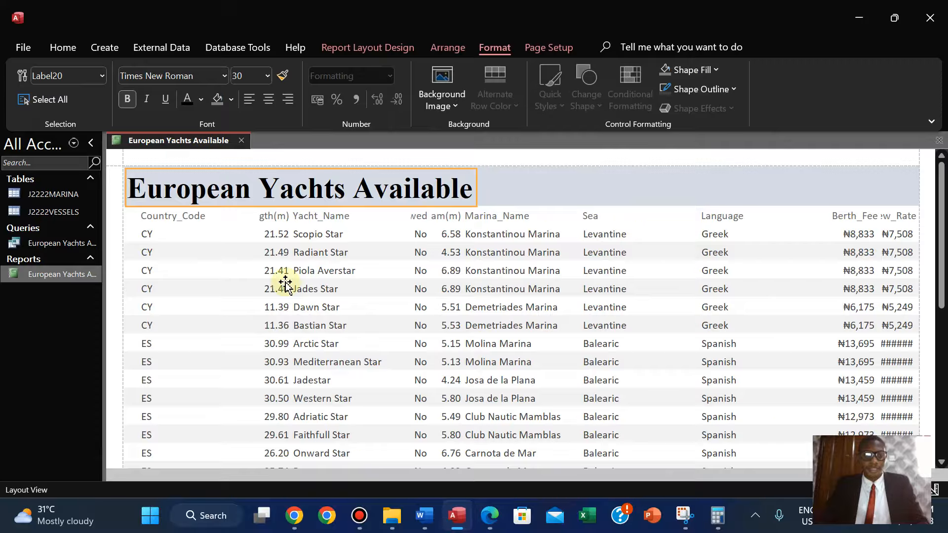
Move the Country_Code column to sit between Language and Berth_Fee.
{"action": "left_click", "coordinate": [193, 216]}
{"action": "left_click", "coordinate": [153, 234], "text": "shift"}
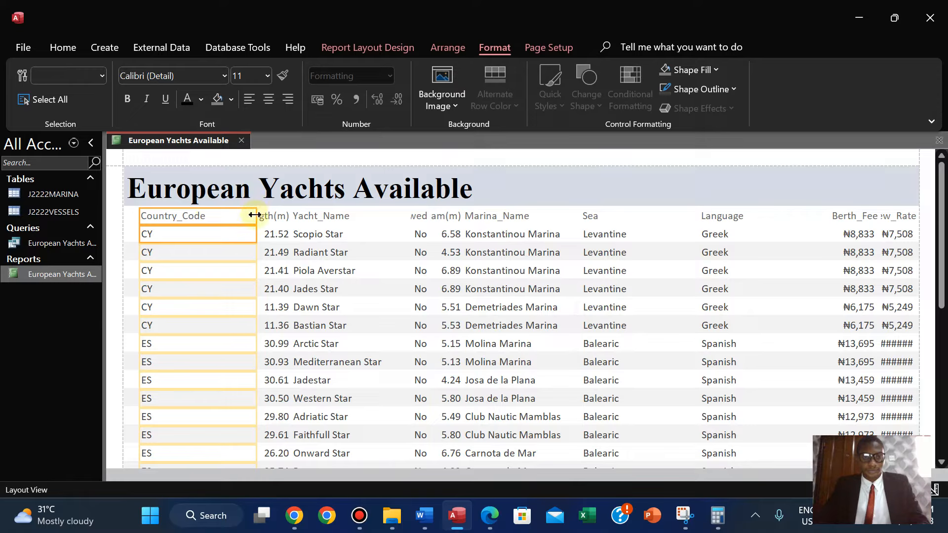
{"action": "left_click_drag", "start_coordinate": [254, 215], "coordinate": [785, 217]}
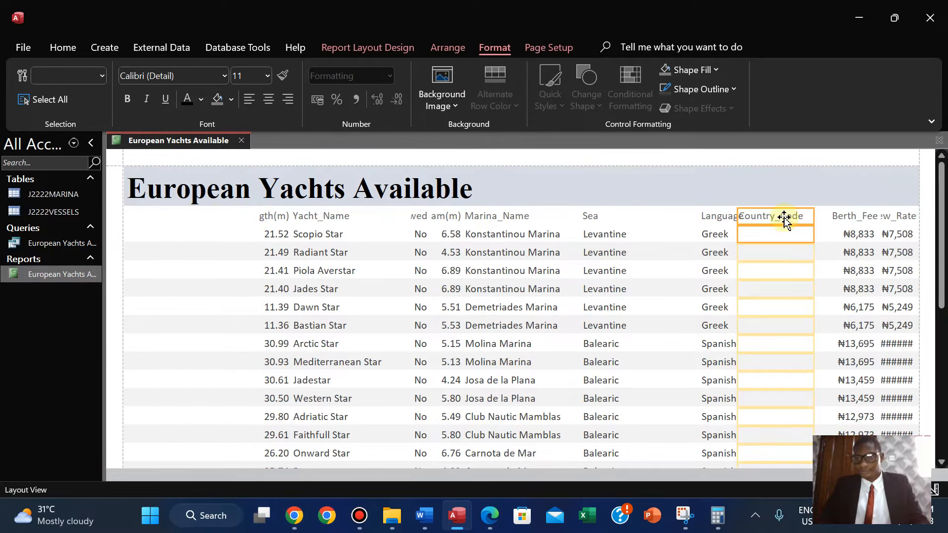
Move the Yacht_Name column to the first position and narrow it.
{"action": "left_click", "coordinate": [311, 215]}
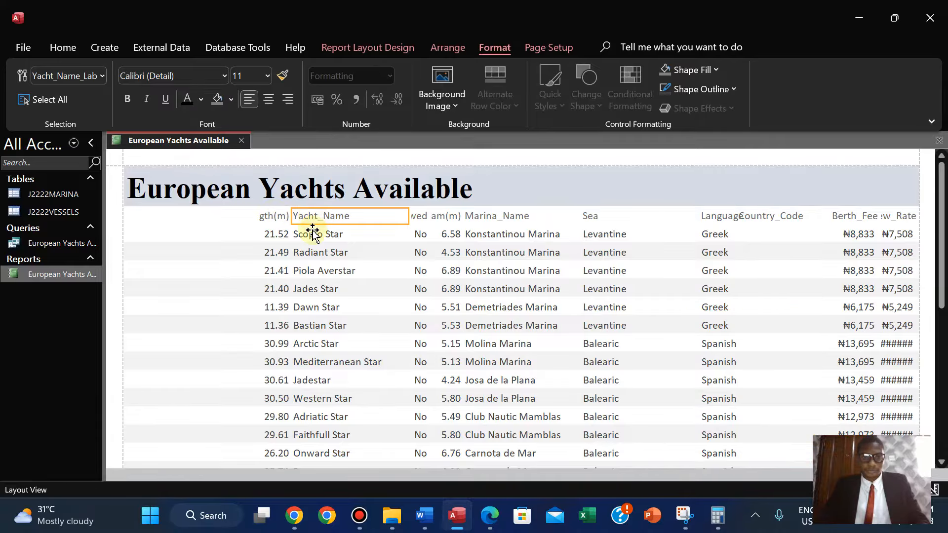
{"action": "left_click", "coordinate": [313, 232], "text": "ctrl"}
{"action": "left_click", "coordinate": [313, 232]}
{"action": "left_click", "coordinate": [306, 214], "text": "ctrl"}
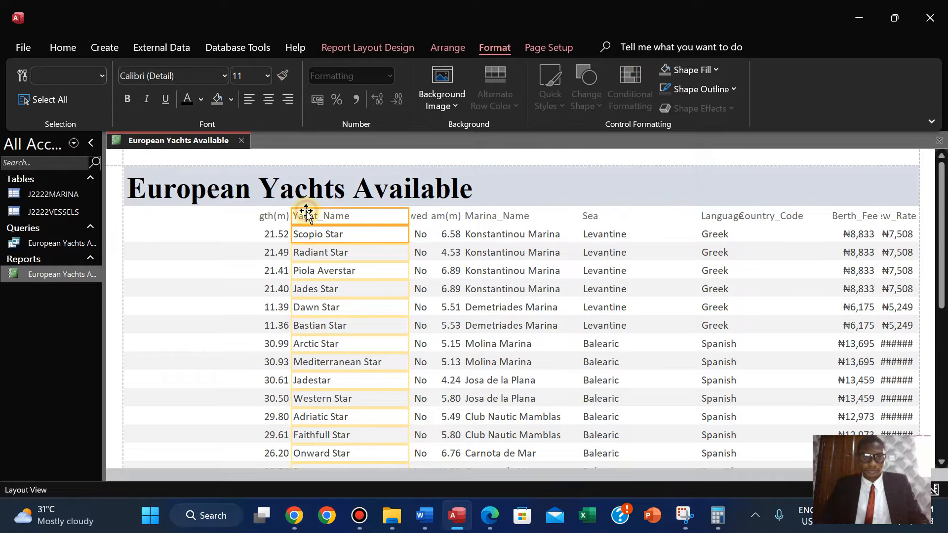
{"action": "left_click_drag", "start_coordinate": [143, 212], "coordinate": [133, 214]}
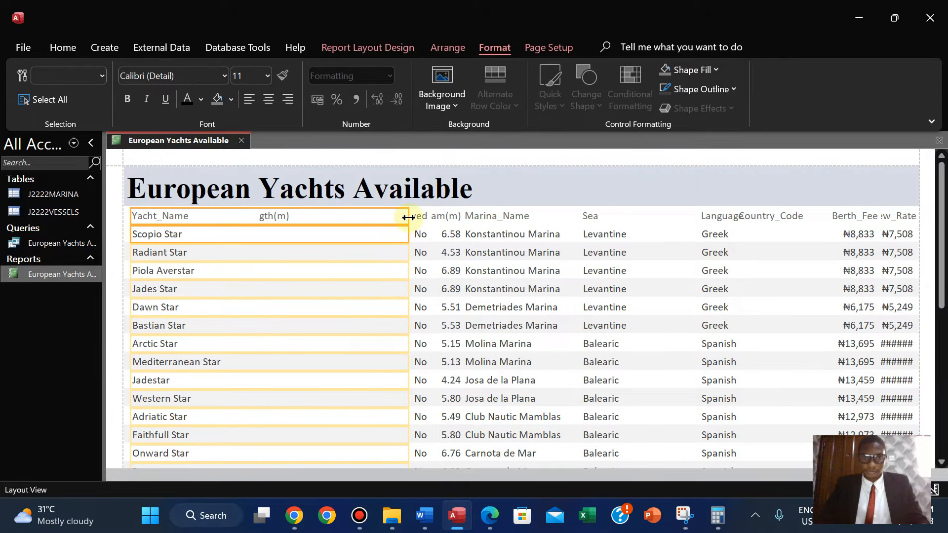
{"action": "left_click_drag", "start_coordinate": [408, 217], "coordinate": [227, 239]}
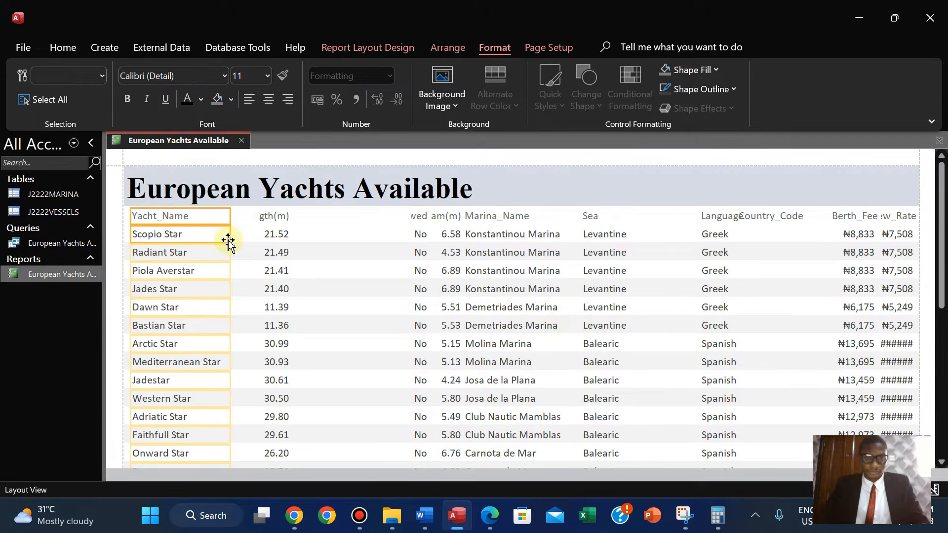
Shift the Length(m) column to the right to make room after Yacht_Name.
{"action": "left_click", "coordinate": [489, 515]}
{"action": "left_click", "coordinate": [497, 515]}
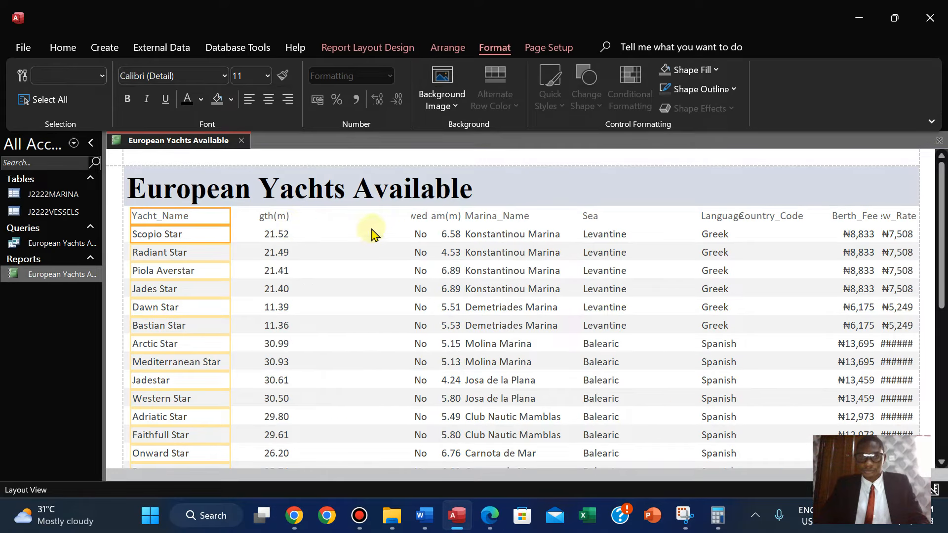
{"action": "left_click", "coordinate": [271, 217]}
{"action": "left_click", "coordinate": [274, 235]}
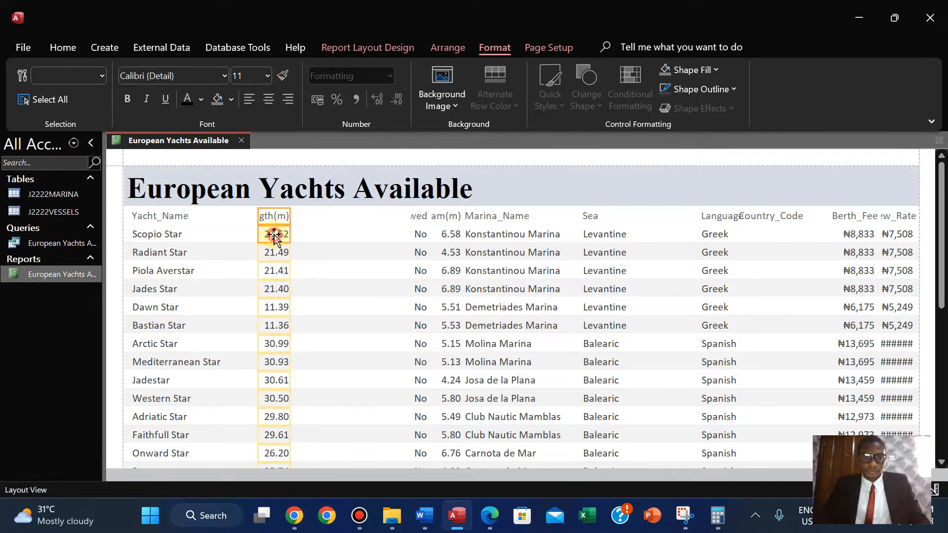
{"action": "left_click", "coordinate": [275, 220]}
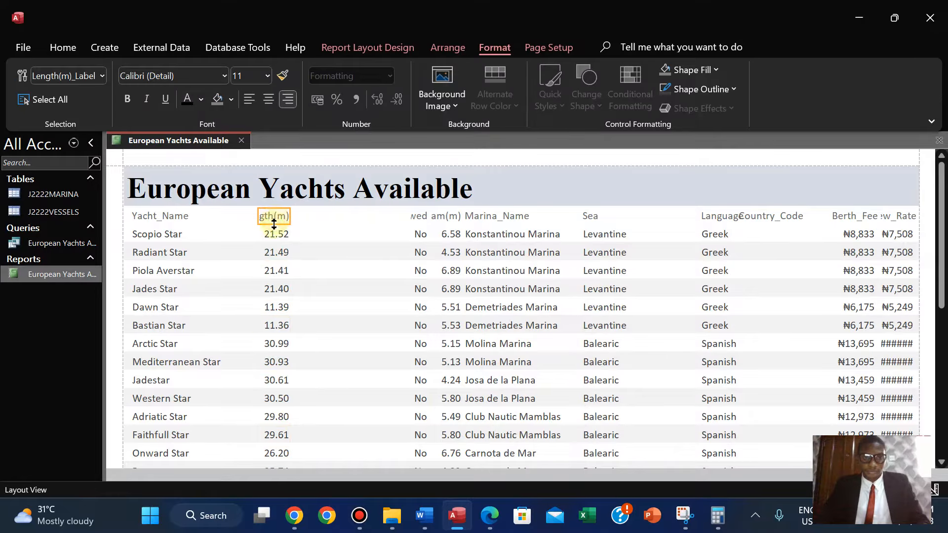
{"action": "left_click", "coordinate": [274, 232], "text": "shift"}
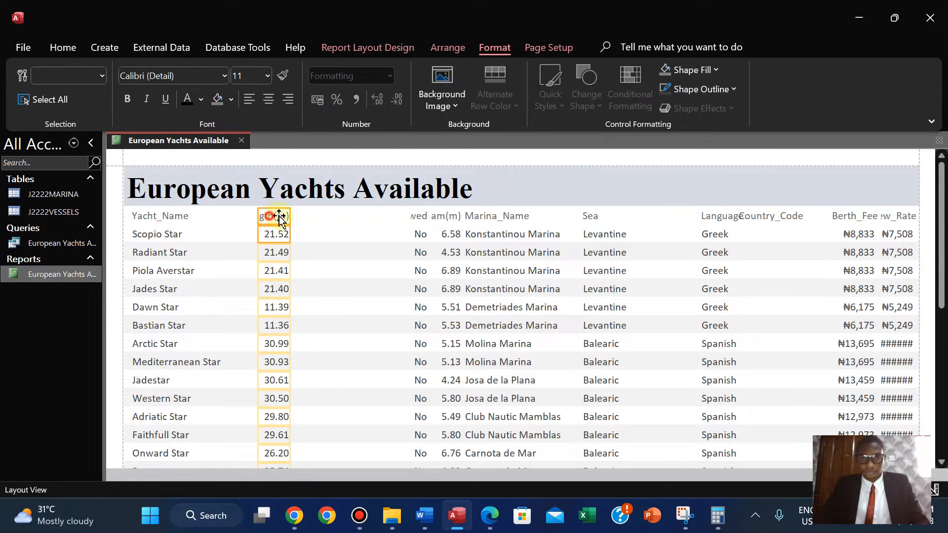
{"action": "left_click_drag", "start_coordinate": [279, 217], "coordinate": [374, 218]}
Move the Crewed column next to Yacht_Name, narrow it and left-align its contents.
{"action": "left_click", "coordinate": [419, 217]}
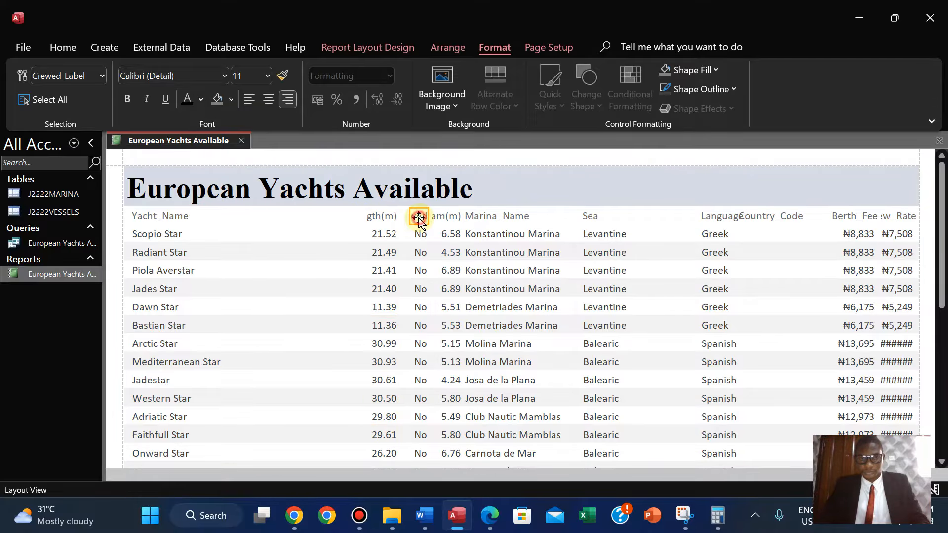
{"action": "left_click", "coordinate": [418, 232], "text": "shift"}
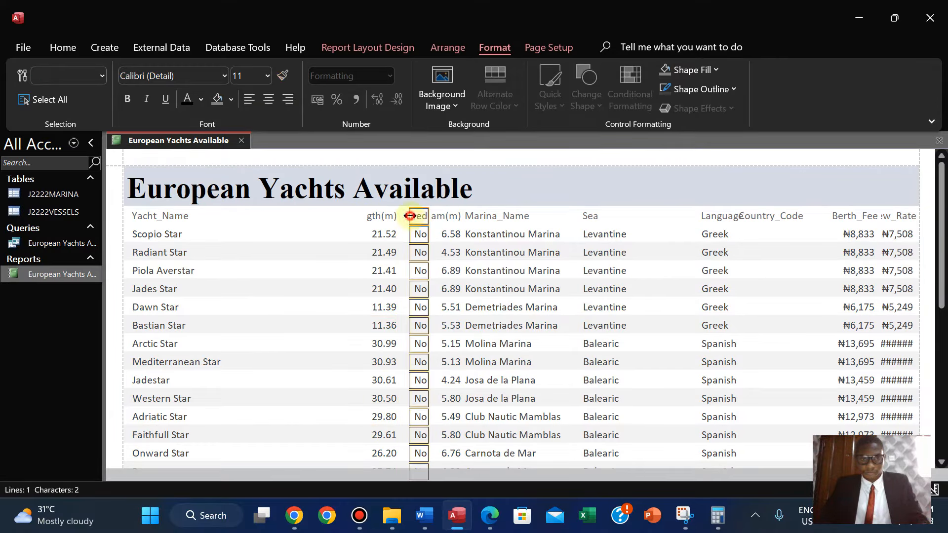
{"action": "left_click_drag", "start_coordinate": [410, 216], "coordinate": [240, 233]}
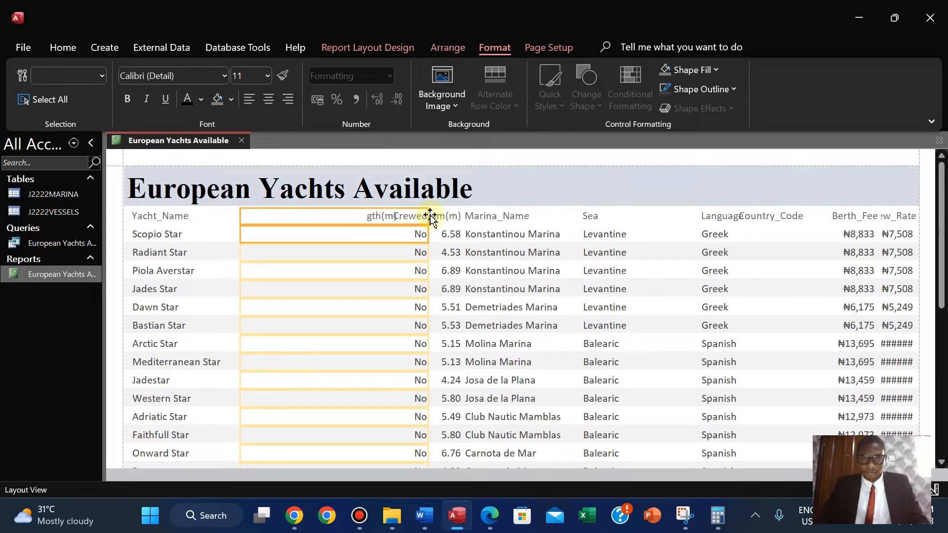
{"action": "left_click_drag", "start_coordinate": [428, 216], "coordinate": [294, 235]}
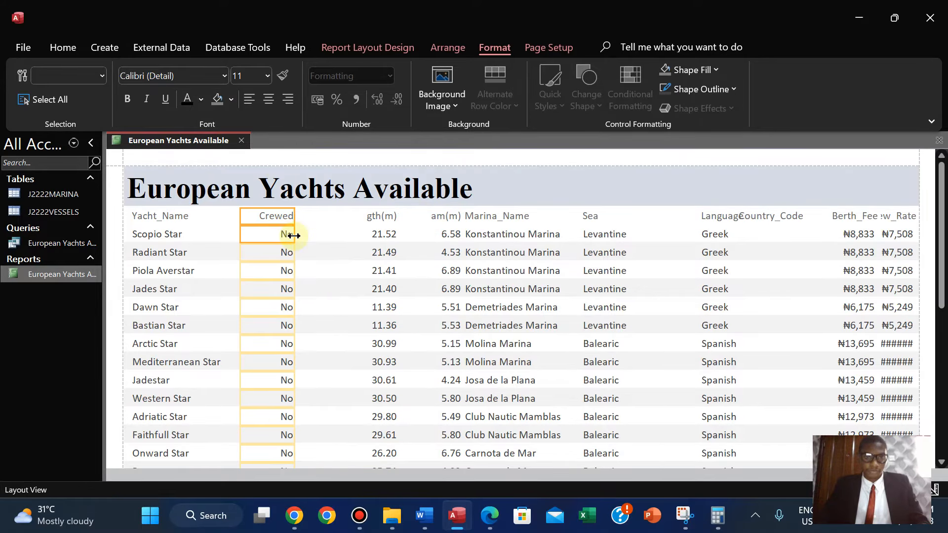
{"action": "left_click", "coordinate": [249, 99]}
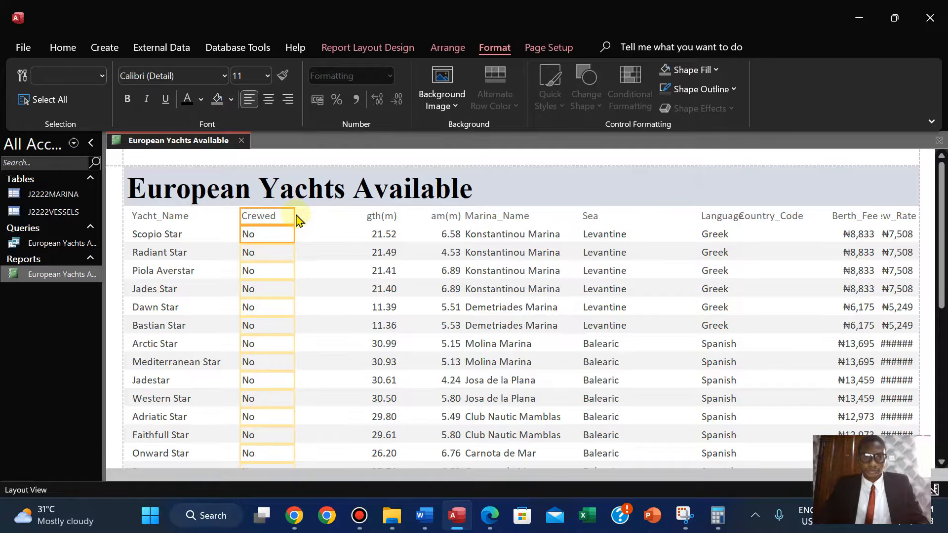
{"action": "left_click_drag", "start_coordinate": [295, 216], "coordinate": [288, 218]}
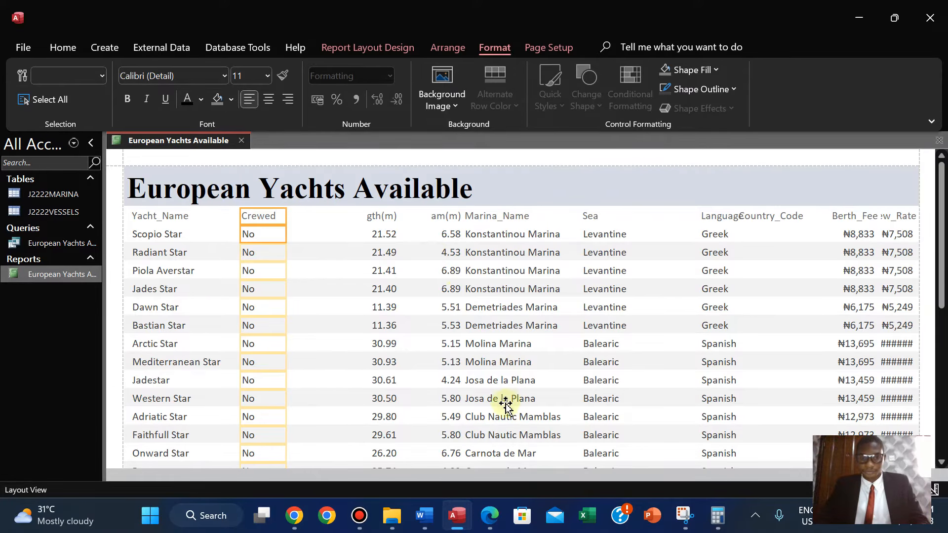
Resize the Length(m) column to start right after Crewed with its label in full, and left-align it.
{"action": "left_click", "coordinate": [487, 516]}
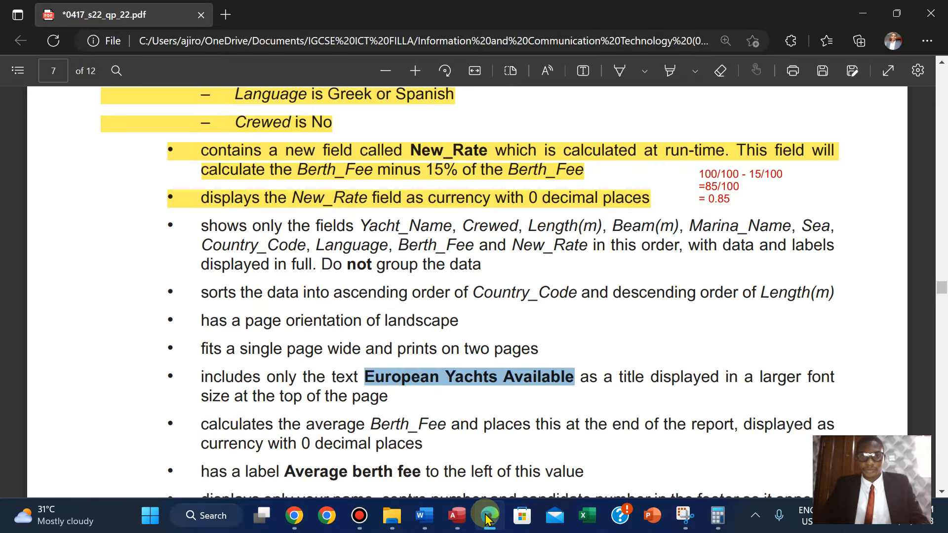
{"action": "left_click", "coordinate": [488, 517]}
{"action": "left_click", "coordinate": [378, 222]}
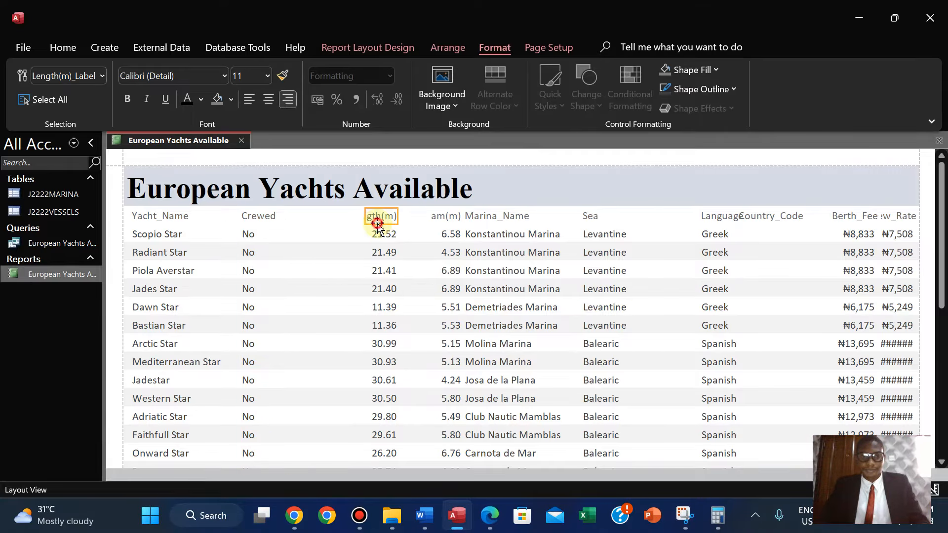
{"action": "left_click", "coordinate": [381, 236], "text": "shift"}
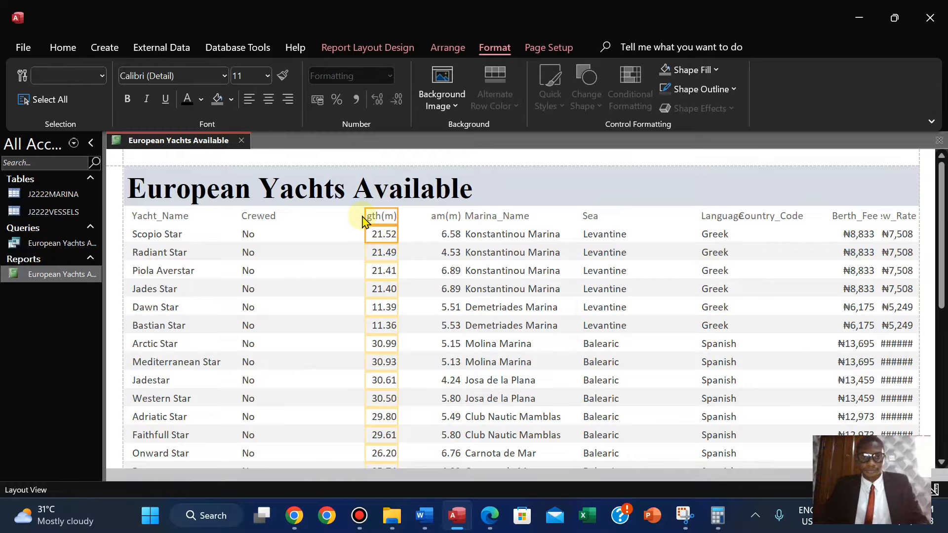
{"action": "left_click_drag", "start_coordinate": [364, 217], "coordinate": [295, 225]}
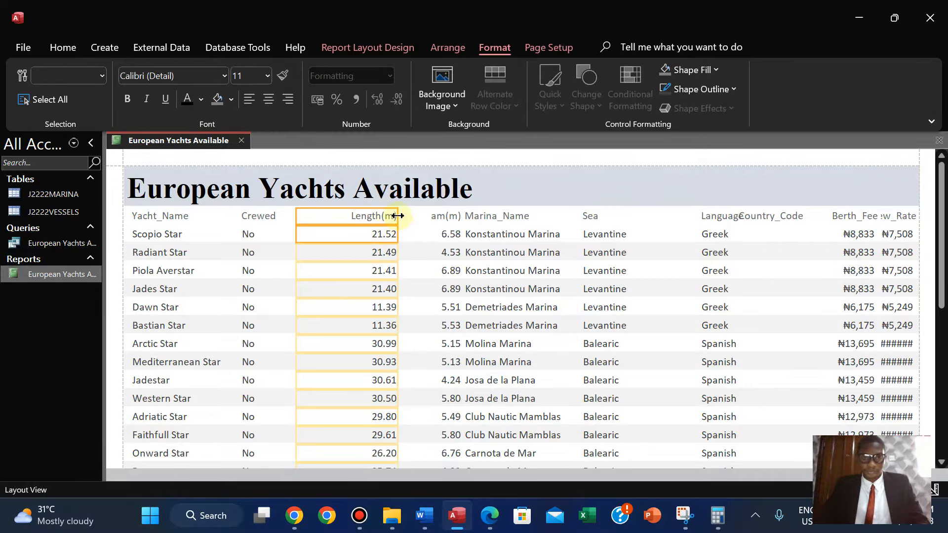
{"action": "left_click_drag", "start_coordinate": [397, 215], "coordinate": [360, 224]}
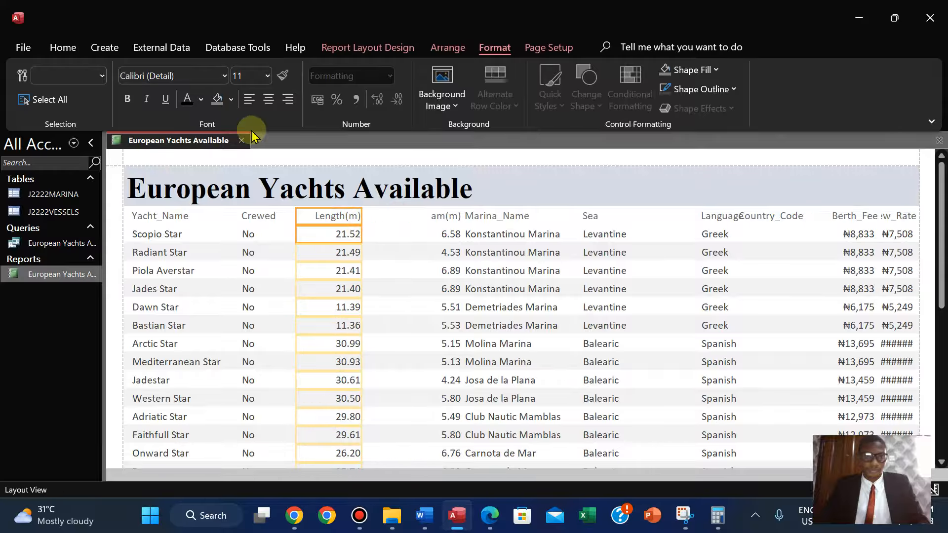
{"action": "left_click", "coordinate": [246, 102]}
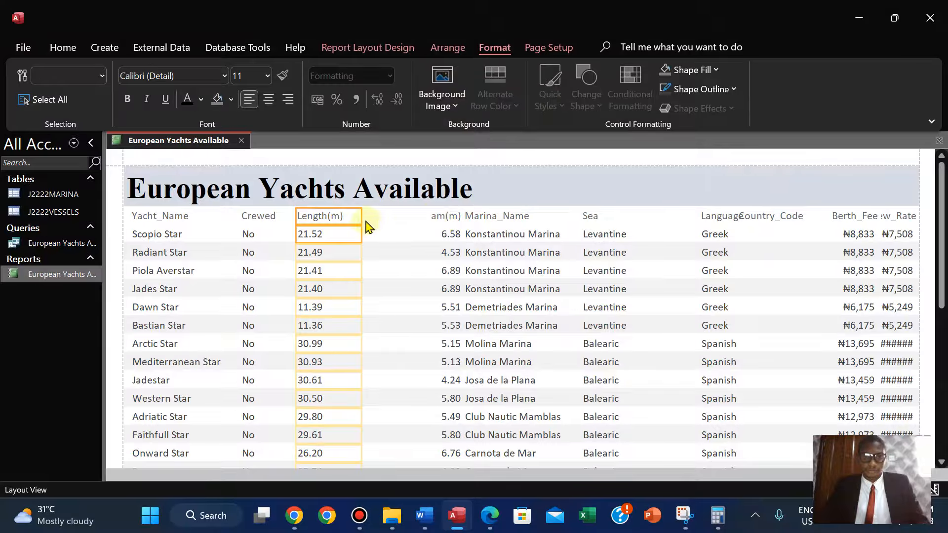
Narrow the Length(m) column slightly and check the required field order in the exam question paper.
{"action": "left_click_drag", "start_coordinate": [362, 217], "coordinate": [354, 217]}
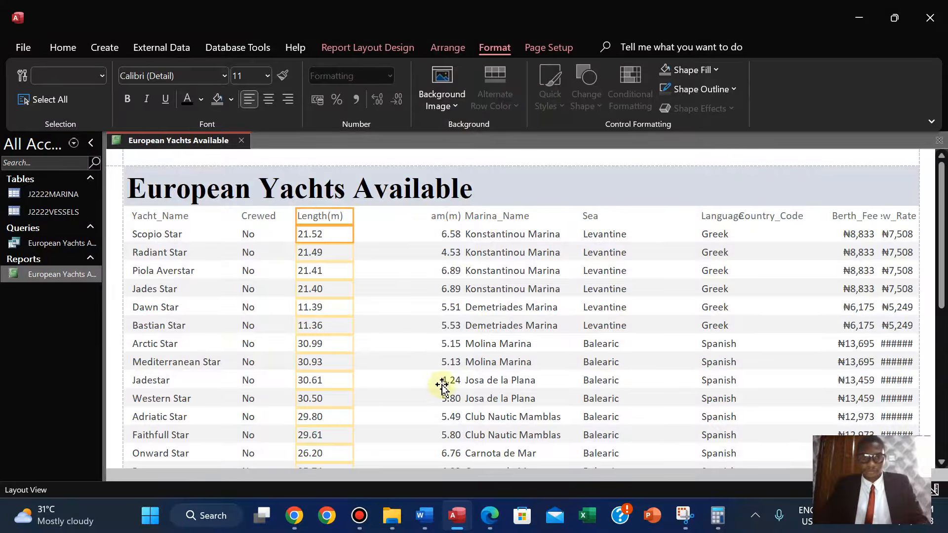
{"action": "left_click", "coordinate": [488, 516]}
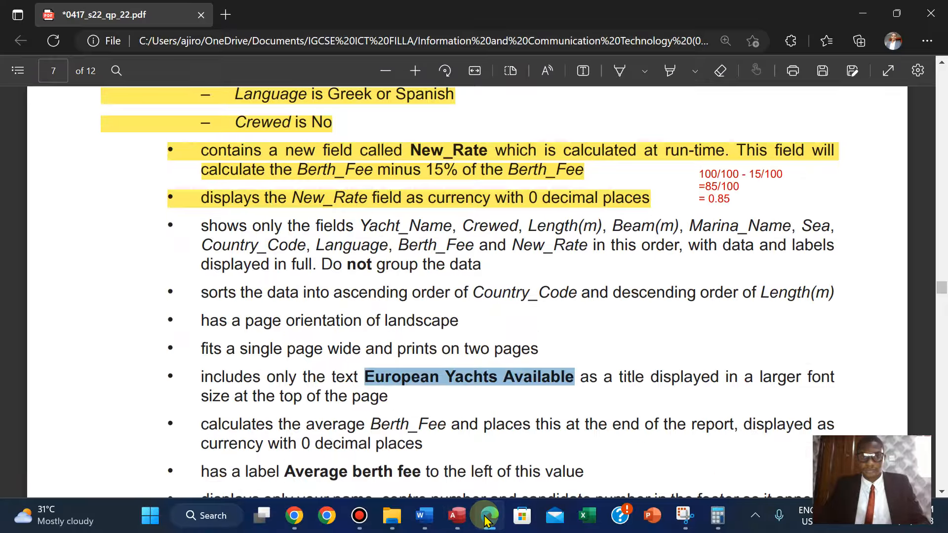
{"action": "left_click", "coordinate": [486, 518]}
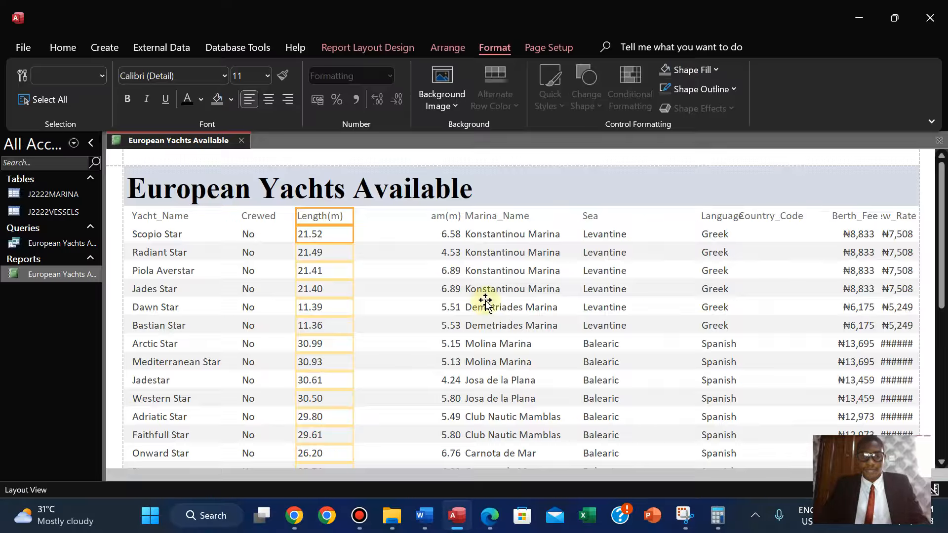
Move the Beam(m) column next to Length(m), narrow it to fit its label and left-align its contents.
{"action": "left_click_drag", "start_coordinate": [436, 217], "coordinate": [443, 232]}
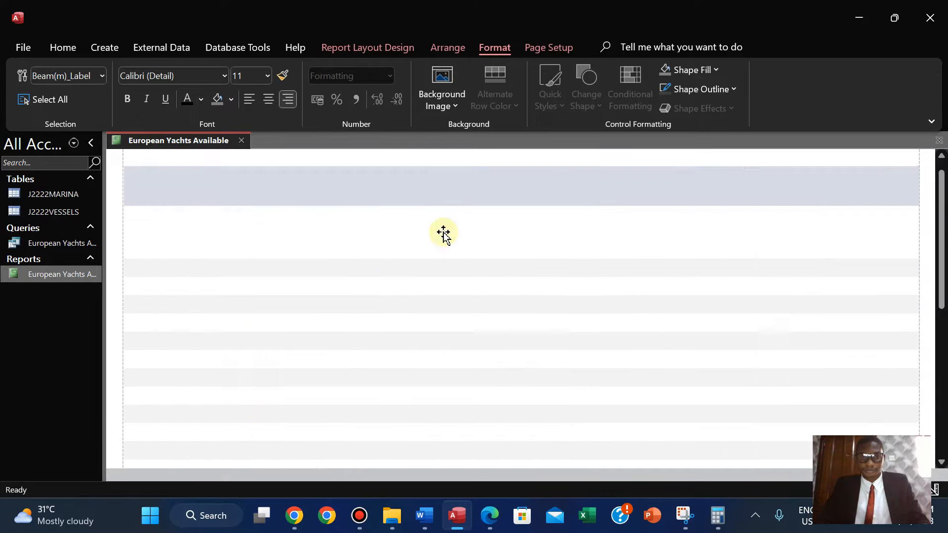
{"action": "key", "text": "ctrl+z"}
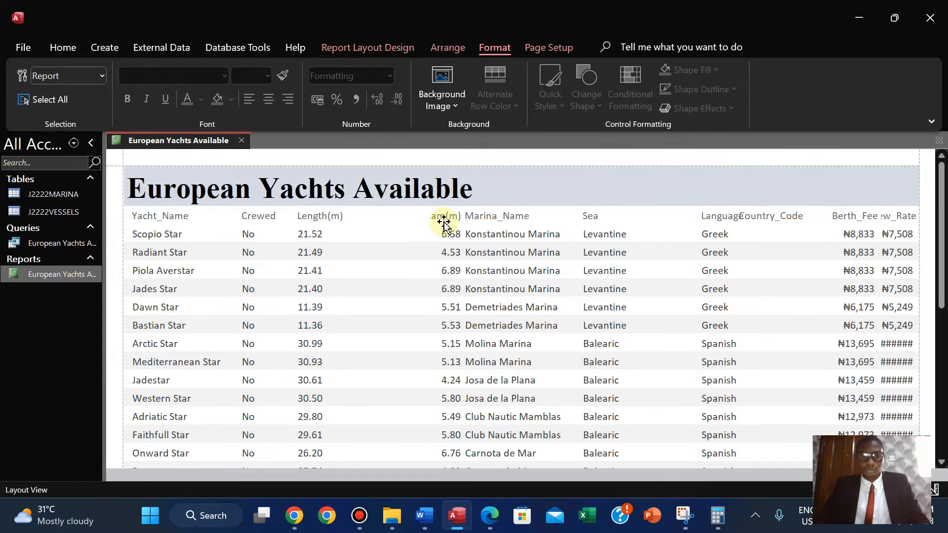
{"action": "left_click", "coordinate": [442, 220]}
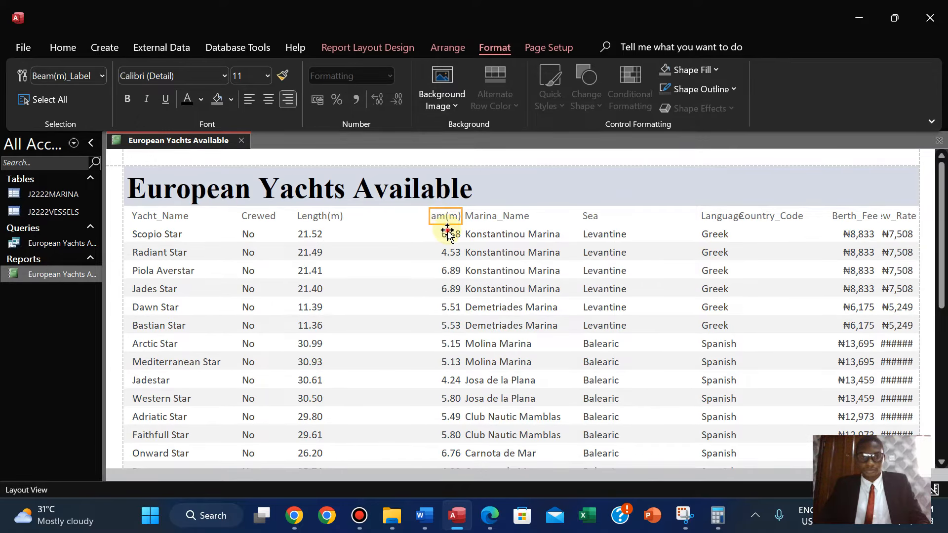
{"action": "left_click", "coordinate": [447, 233]}
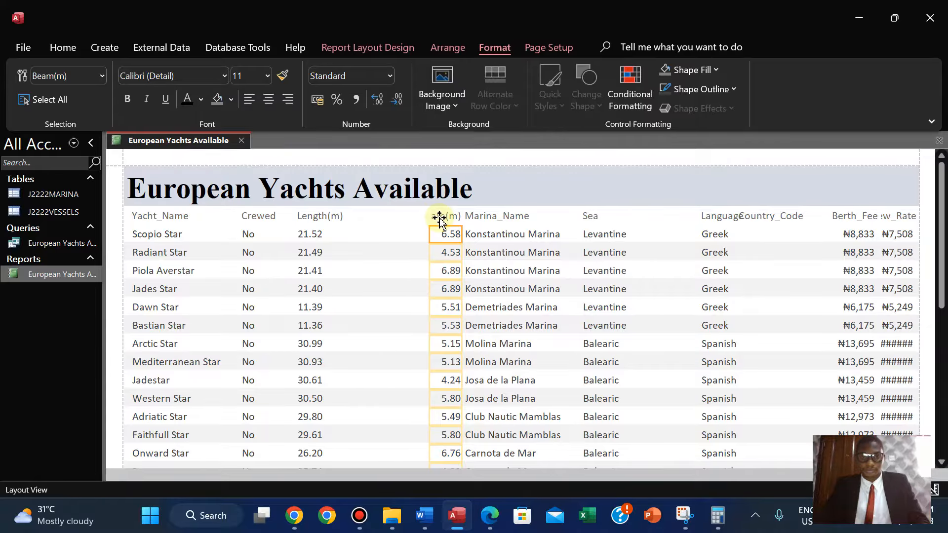
{"action": "left_click", "coordinate": [439, 219]}
{"action": "left_click", "coordinate": [445, 233], "text": "shift"}
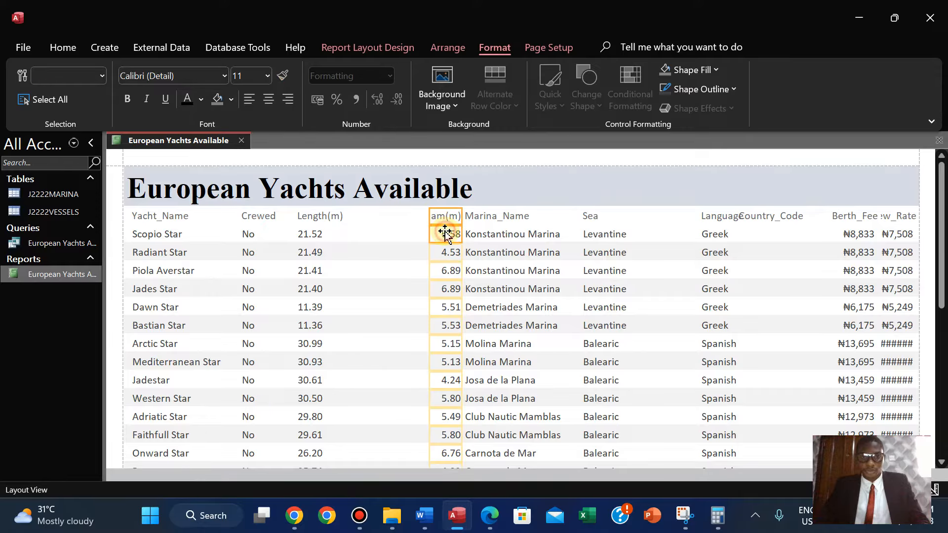
{"action": "left_click_drag", "start_coordinate": [429, 215], "coordinate": [356, 215]}
{"action": "left_click_drag", "start_coordinate": [461, 215], "coordinate": [414, 215]}
{"action": "left_click", "coordinate": [250, 100]}
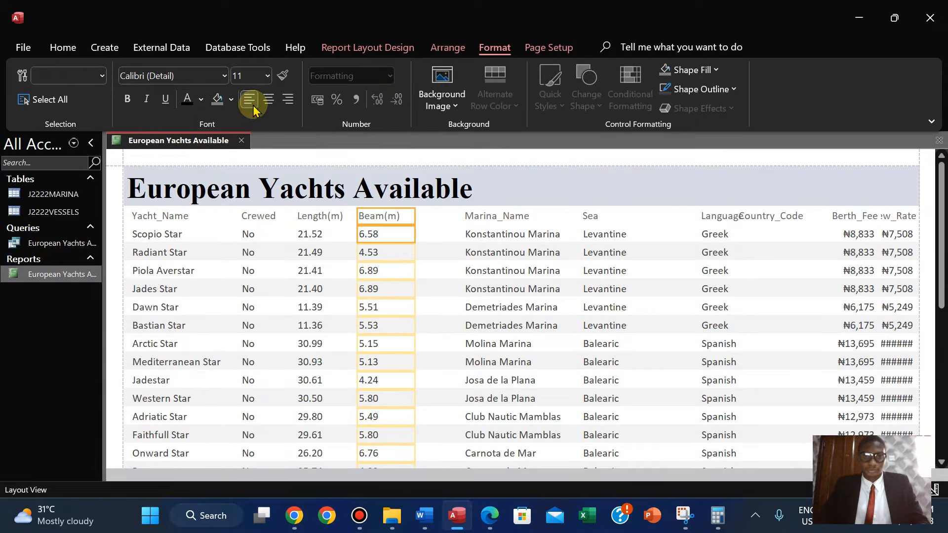
{"action": "left_click_drag", "start_coordinate": [416, 214], "coordinate": [404, 215]}
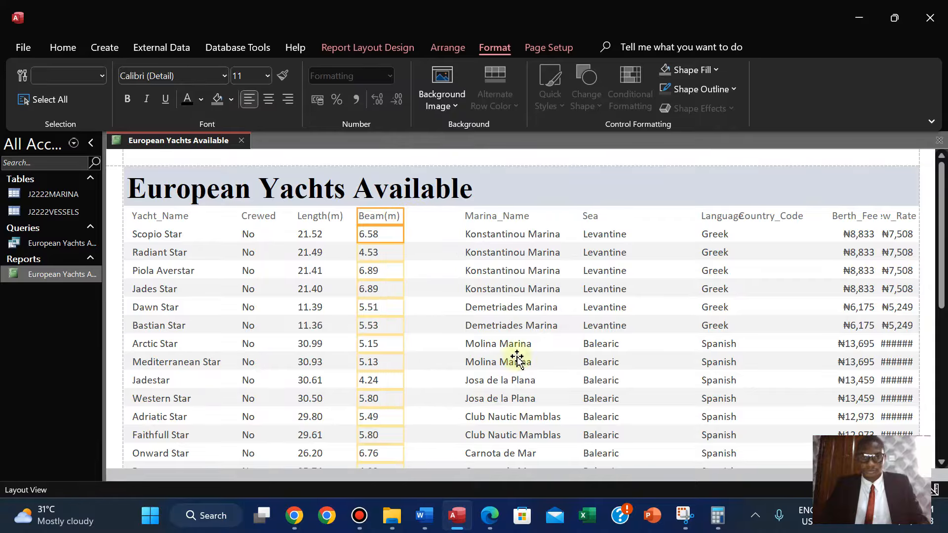
Move the Marina_Name column next to Beam(m) and narrow it to fit the marina names.
{"action": "left_click", "coordinate": [490, 515]}
{"action": "left_click", "coordinate": [490, 516]}
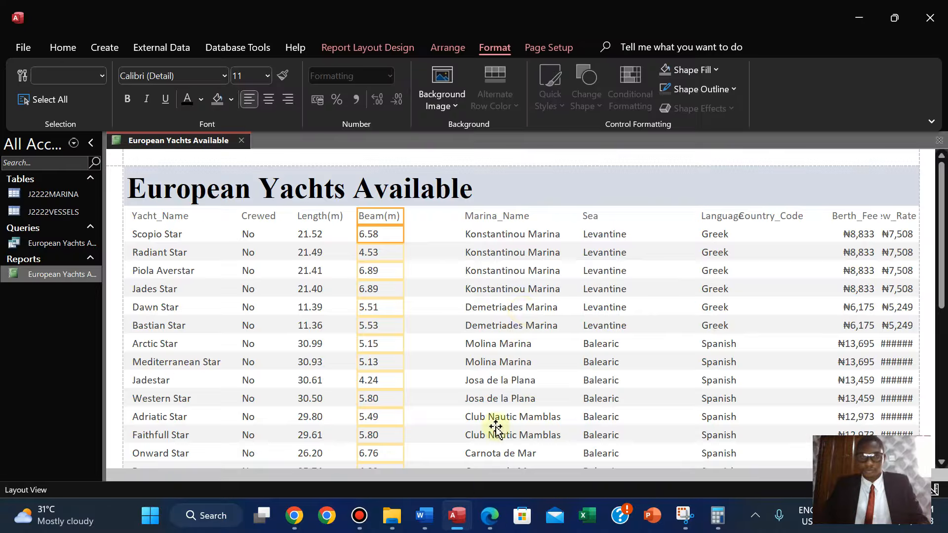
{"action": "left_click", "coordinate": [499, 216]}
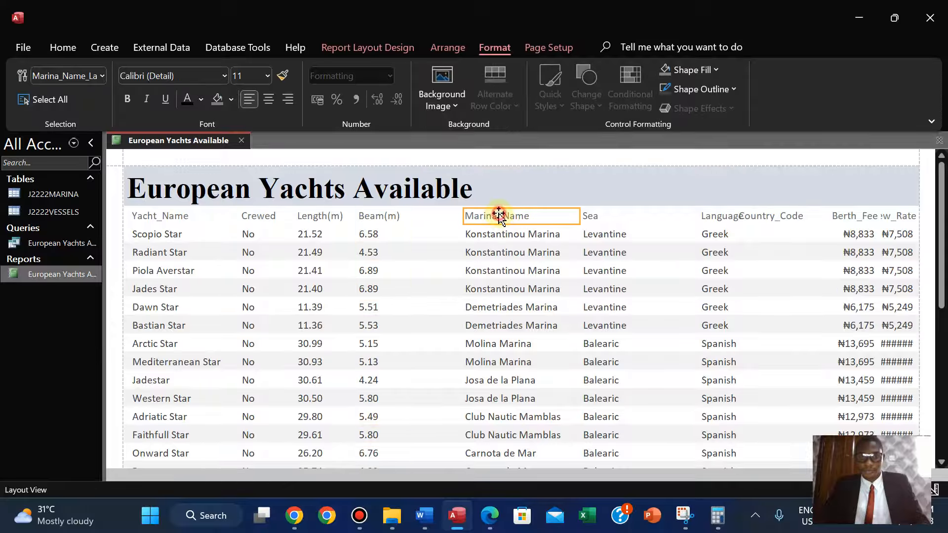
{"action": "left_click", "coordinate": [488, 236], "text": "shift"}
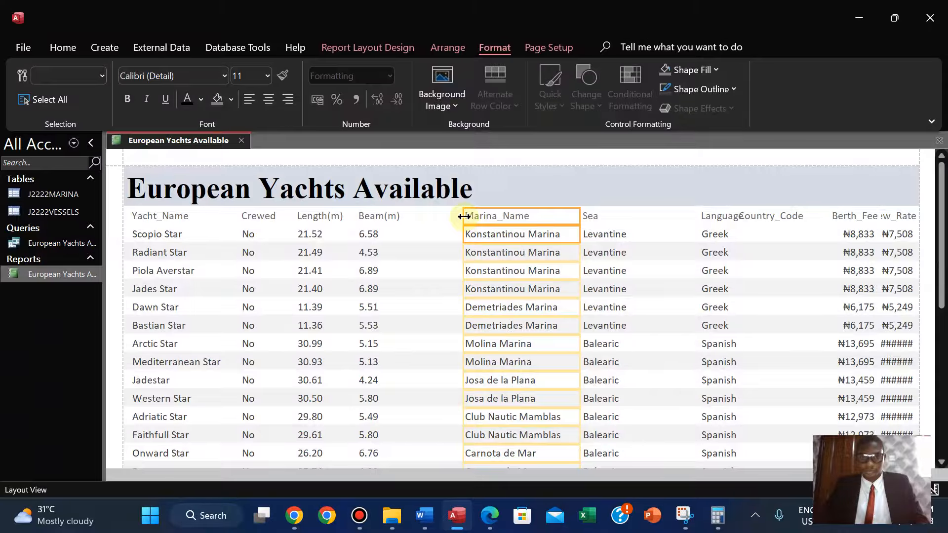
{"action": "left_click_drag", "start_coordinate": [464, 216], "coordinate": [416, 216]}
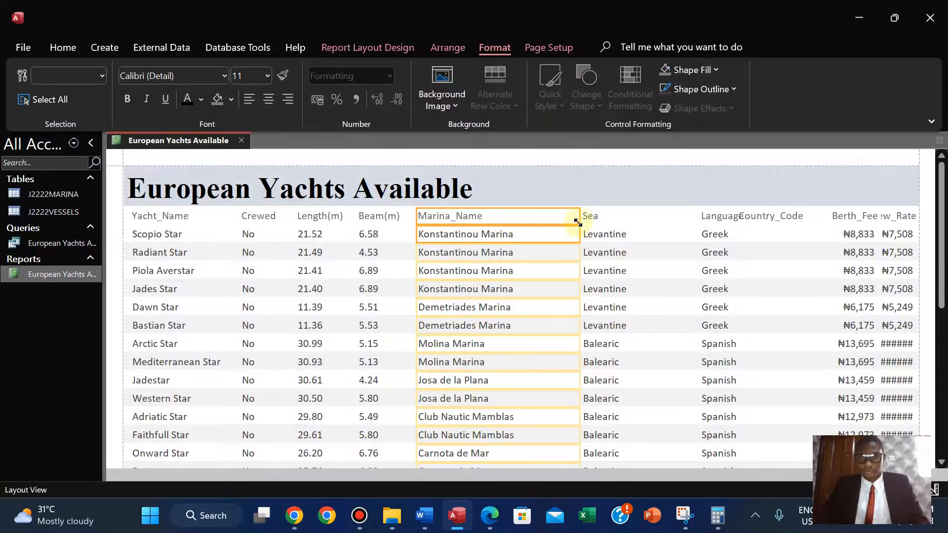
{"action": "left_click_drag", "start_coordinate": [579, 219], "coordinate": [532, 218]}
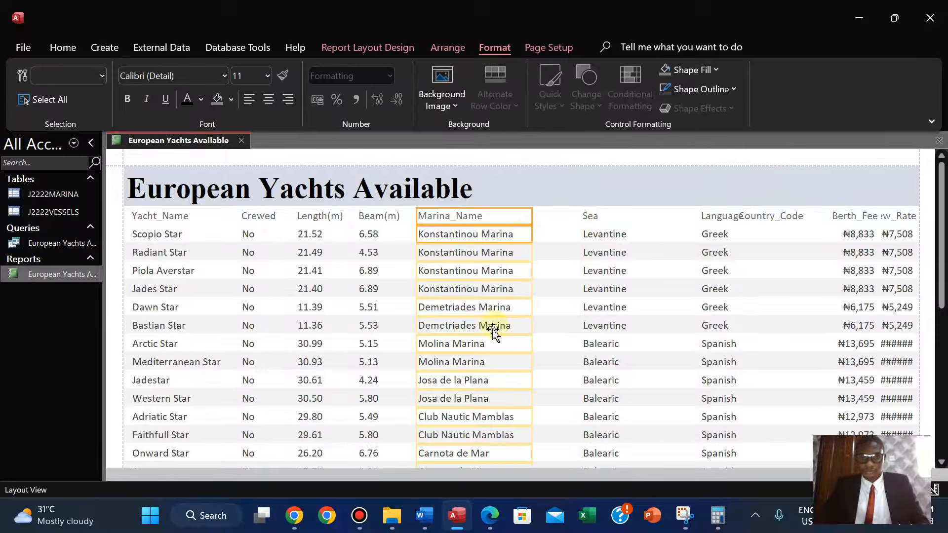
Move the Sea column next to Marina_Name and narrow it.
{"action": "left_click", "coordinate": [487, 515]}
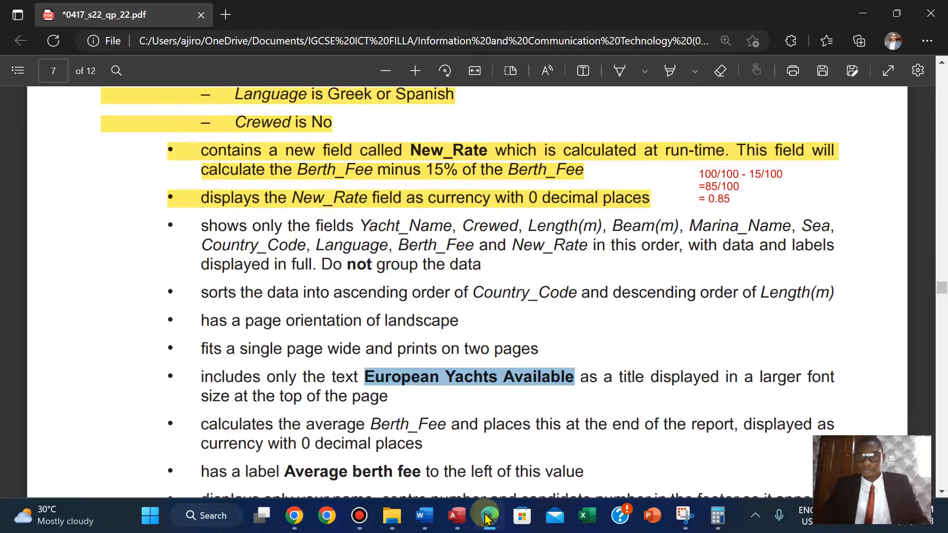
{"action": "left_click", "coordinate": [487, 515]}
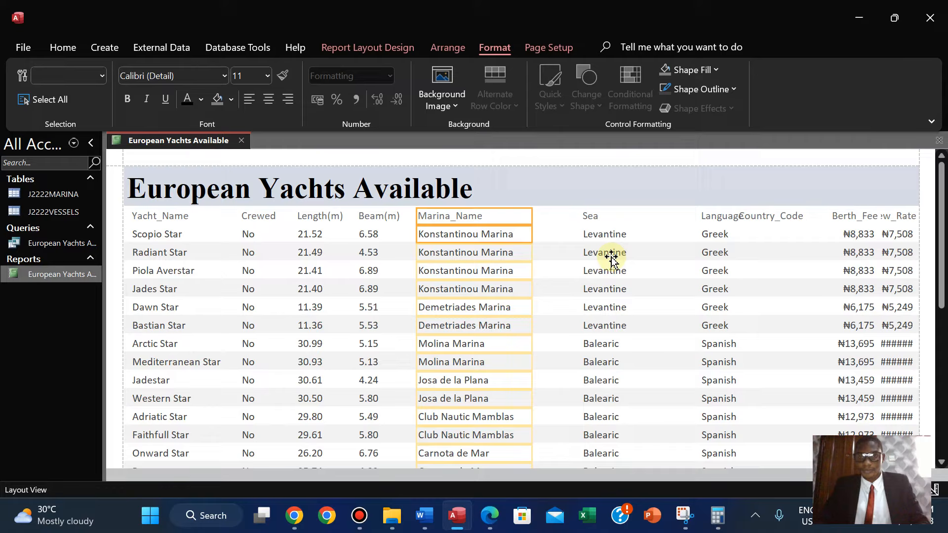
{"action": "left_click", "coordinate": [589, 216]}
{"action": "left_click", "coordinate": [595, 237], "text": "shift"}
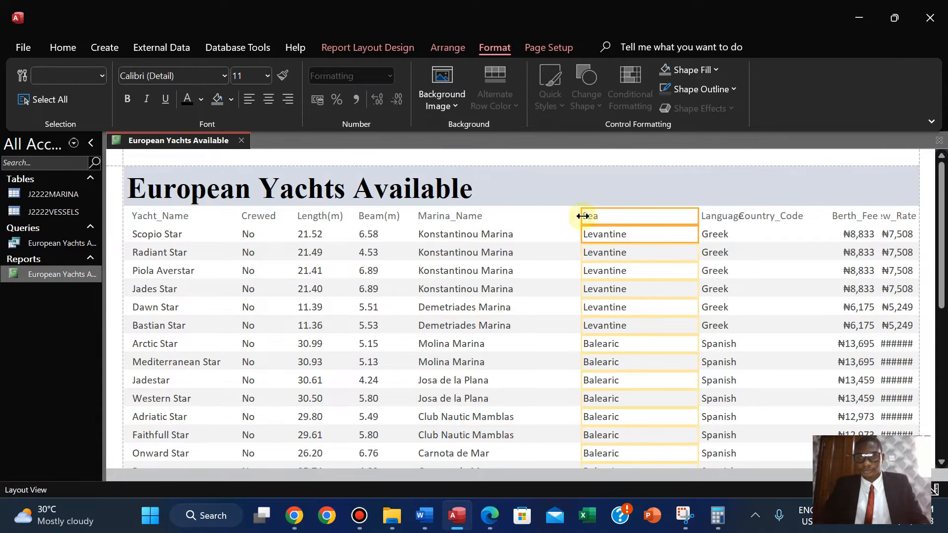
{"action": "left_click_drag", "start_coordinate": [580, 214], "coordinate": [542, 215]}
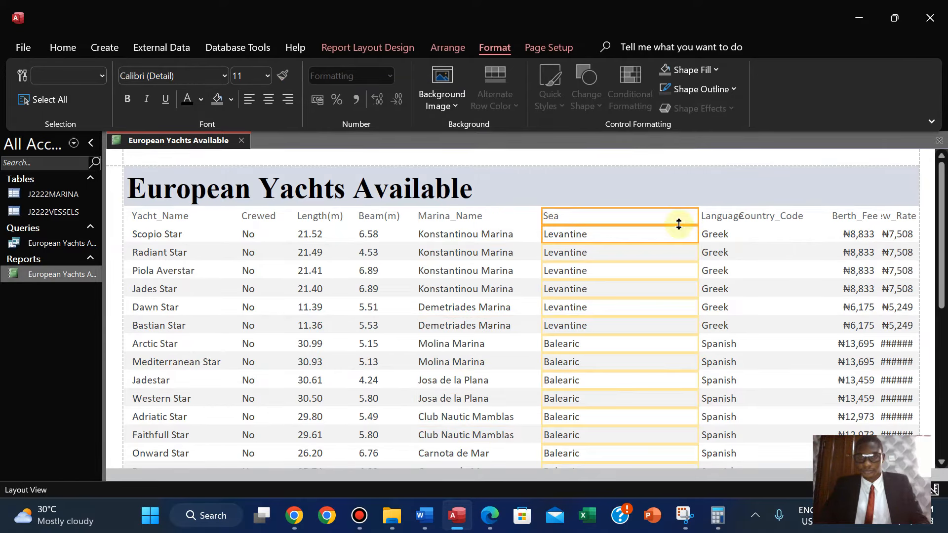
{"action": "left_click_drag", "start_coordinate": [697, 215], "coordinate": [613, 216]}
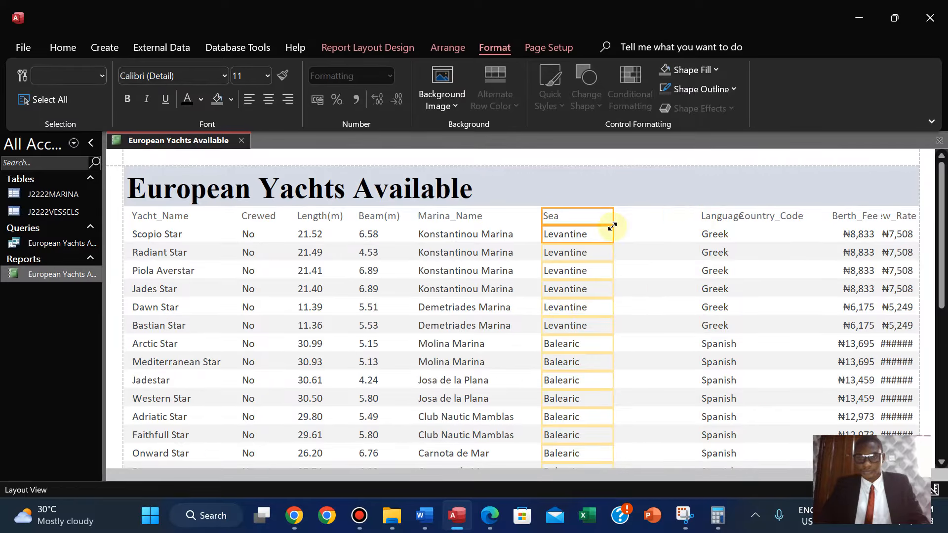
Resize the Language column so its label shows in full without overlapping Country_Code.
{"action": "left_click", "coordinate": [492, 519]}
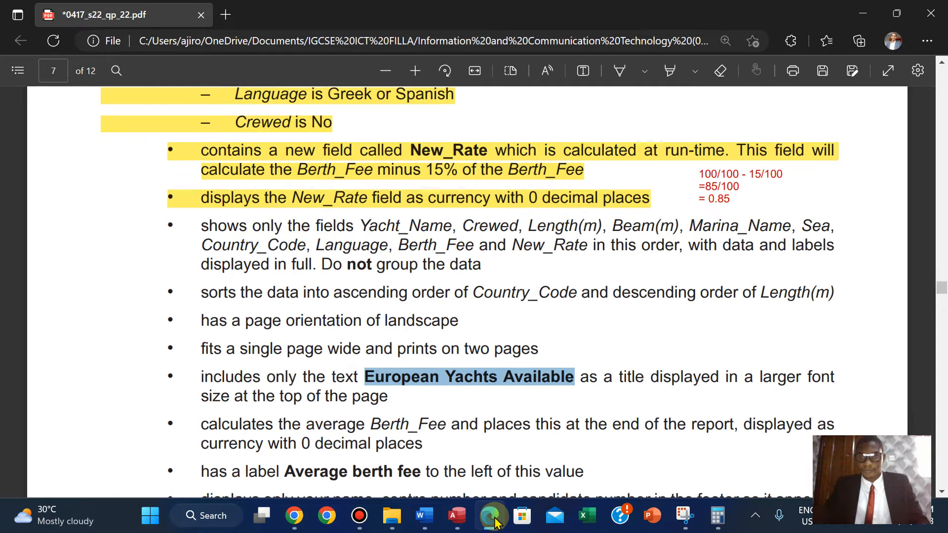
{"action": "left_click", "coordinate": [493, 519]}
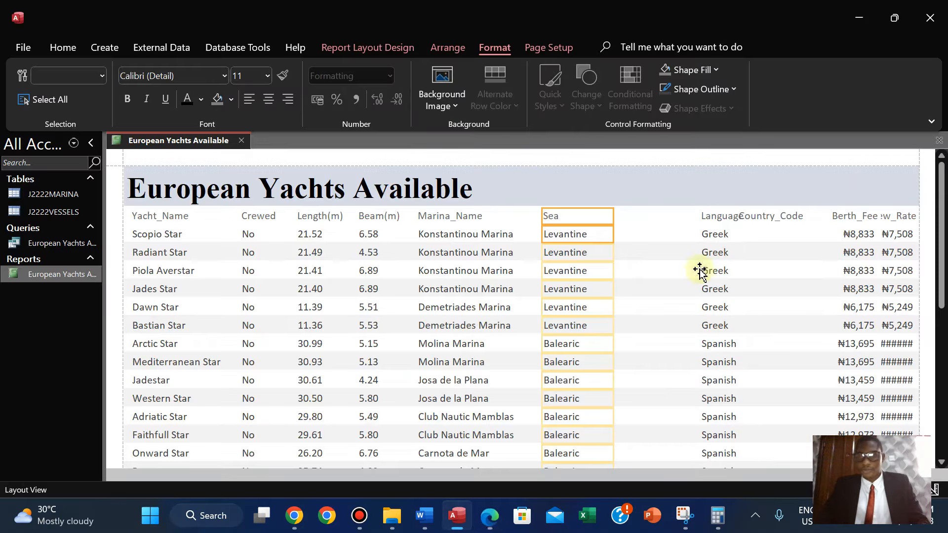
{"action": "left_click", "coordinate": [773, 218]}
{"action": "left_click", "coordinate": [761, 234], "text": "shift"}
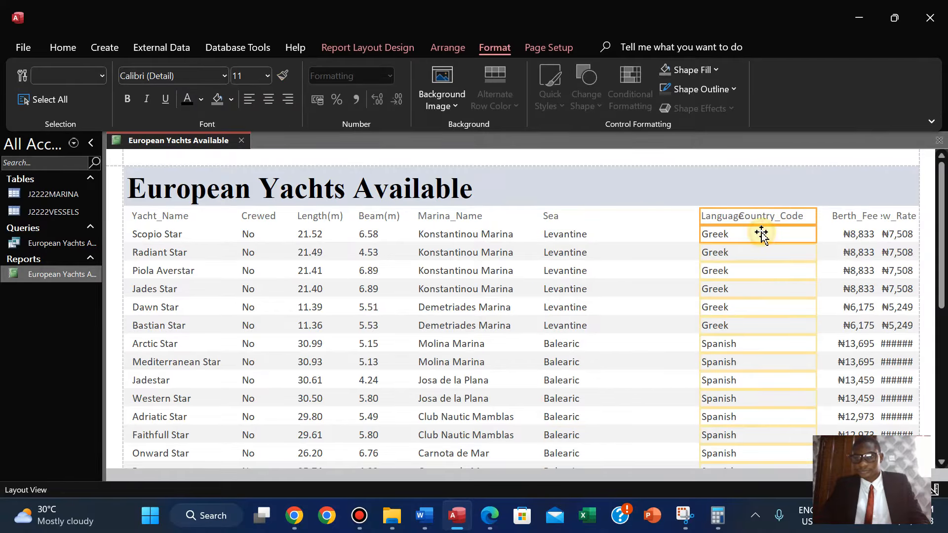
{"action": "left_click_drag", "start_coordinate": [701, 219], "coordinate": [645, 221]}
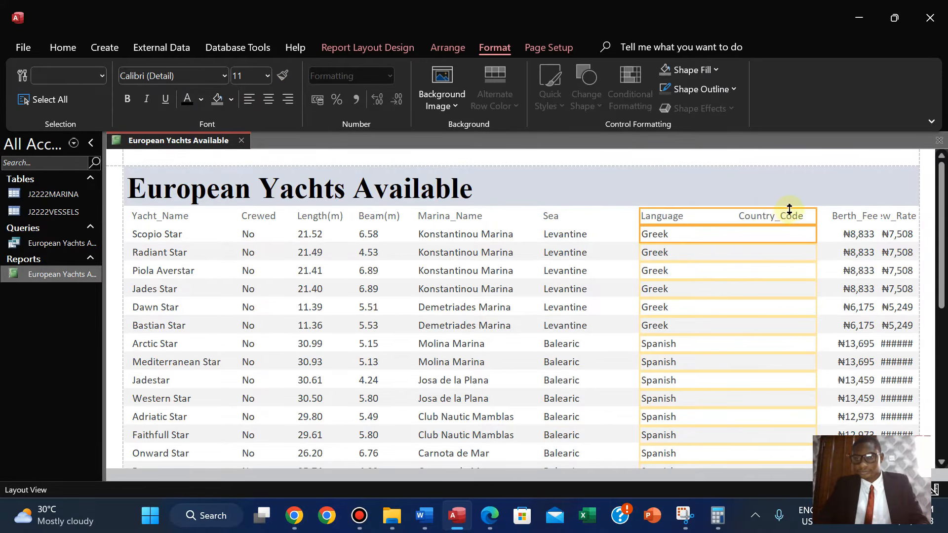
{"action": "left_click_drag", "start_coordinate": [816, 216], "coordinate": [715, 215]}
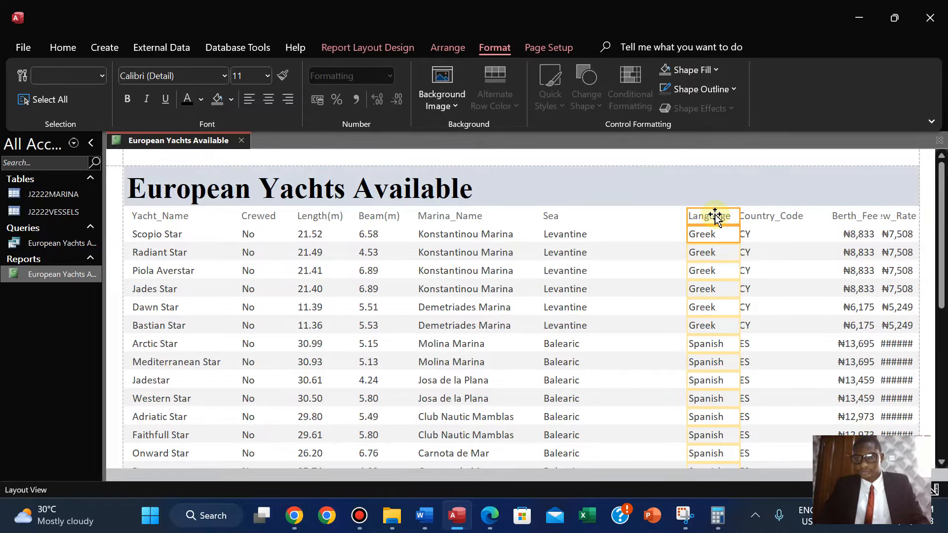
Move the Country_Code column in front of Language, next to Sea, and narrow it.
{"action": "left_click", "coordinate": [762, 217]}
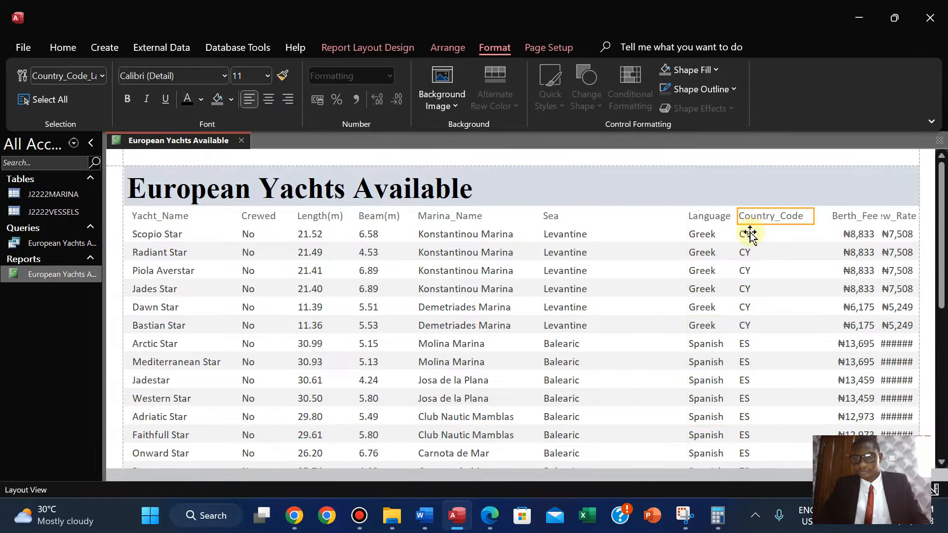
{"action": "left_click", "coordinate": [750, 235]}
{"action": "left_click_drag", "start_coordinate": [738, 215], "coordinate": [608, 218]}
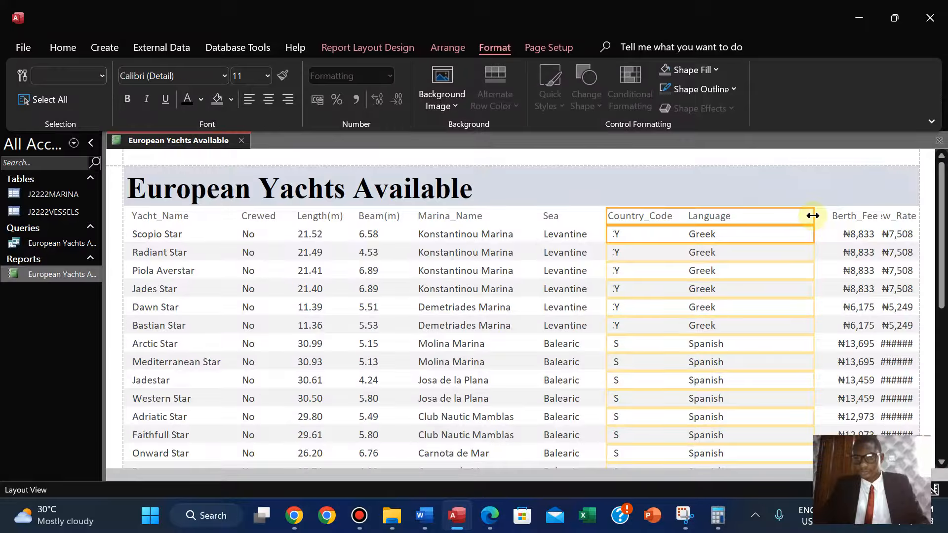
{"action": "left_click_drag", "start_coordinate": [810, 216], "coordinate": [673, 232]}
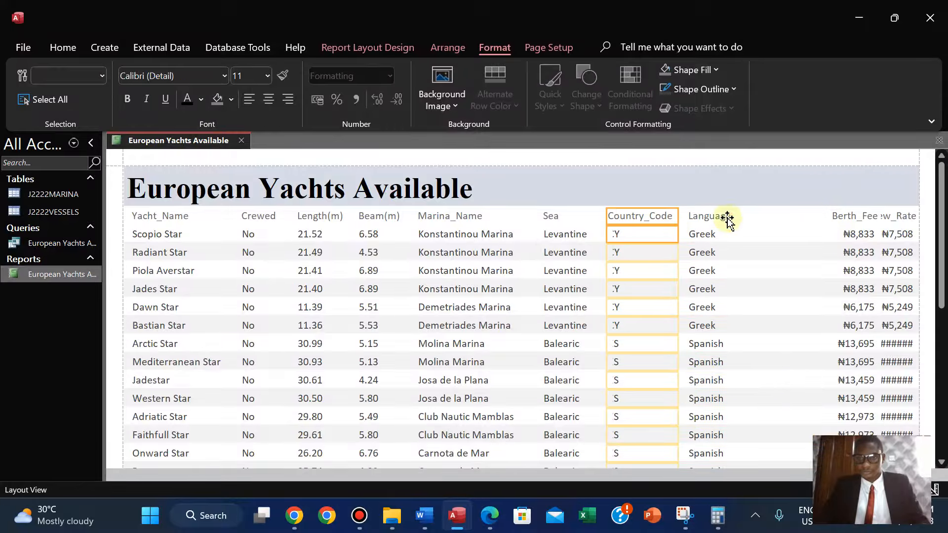
Nudge the Language and Country_Code columns slightly right so their data shows in full.
{"action": "left_click", "coordinate": [708, 222]}
{"action": "left_click", "coordinate": [705, 233], "text": "ctrl"}
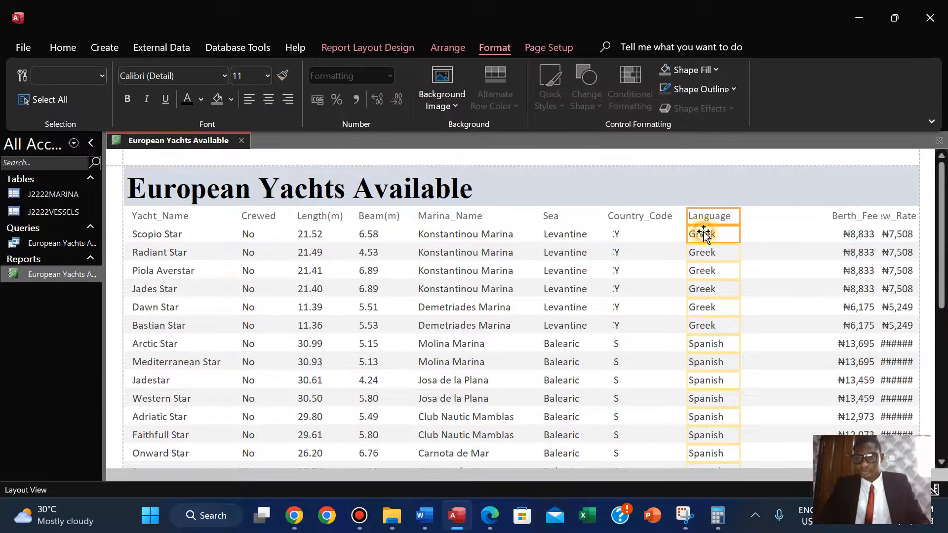
{"action": "key", "text": "Right"}
{"action": "key", "text": "Right"}
{"action": "key", "text": "Right"}
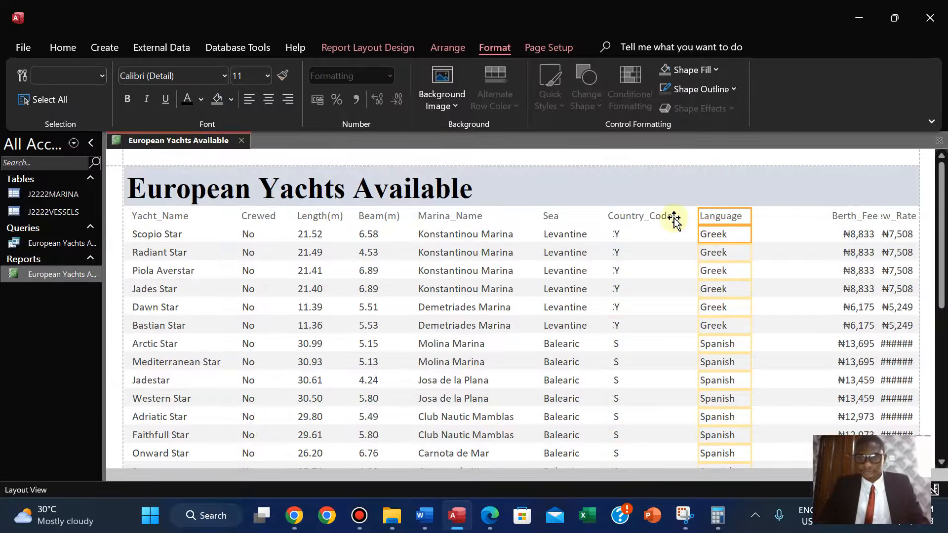
{"action": "left_click", "coordinate": [636, 217]}
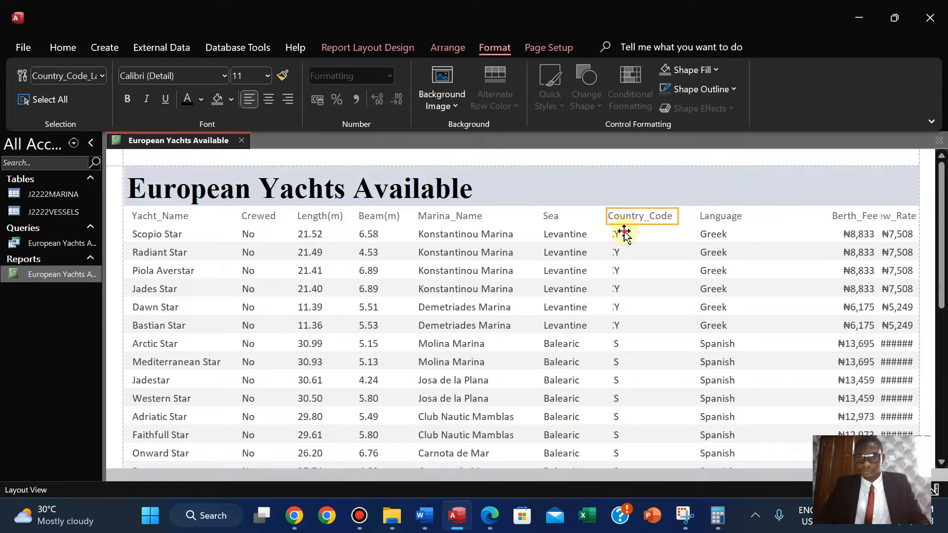
{"action": "left_click", "coordinate": [624, 233], "text": "ctrl"}
{"action": "key", "text": "Right"}
{"action": "key", "text": "Right"}
{"action": "key", "text": "Right"}
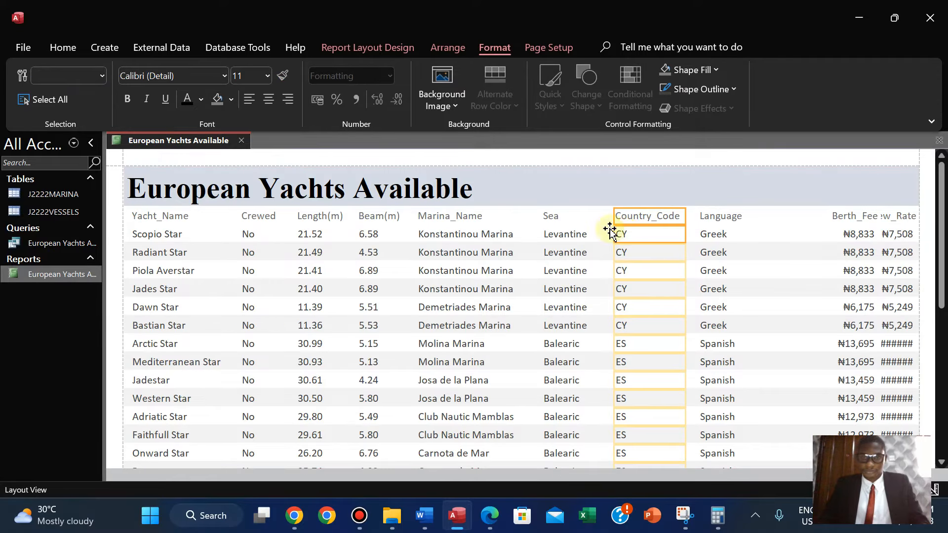
Narrow the Sea column slightly to close the gap before Country_Code.
{"action": "left_click", "coordinate": [562, 216]}
{"action": "left_click", "coordinate": [567, 233]}
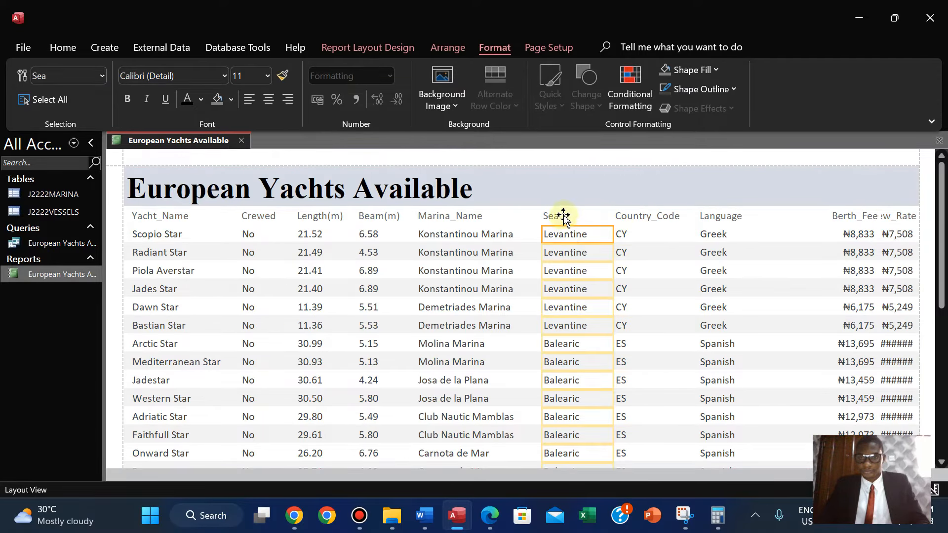
{"action": "left_click", "coordinate": [564, 215], "text": "ctrl"}
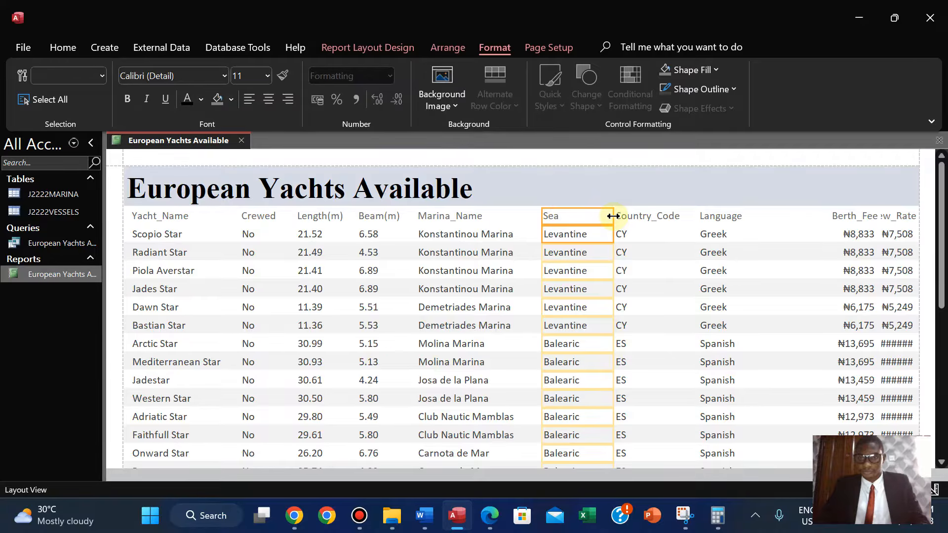
{"action": "left_click_drag", "start_coordinate": [613, 216], "coordinate": [605, 215]}
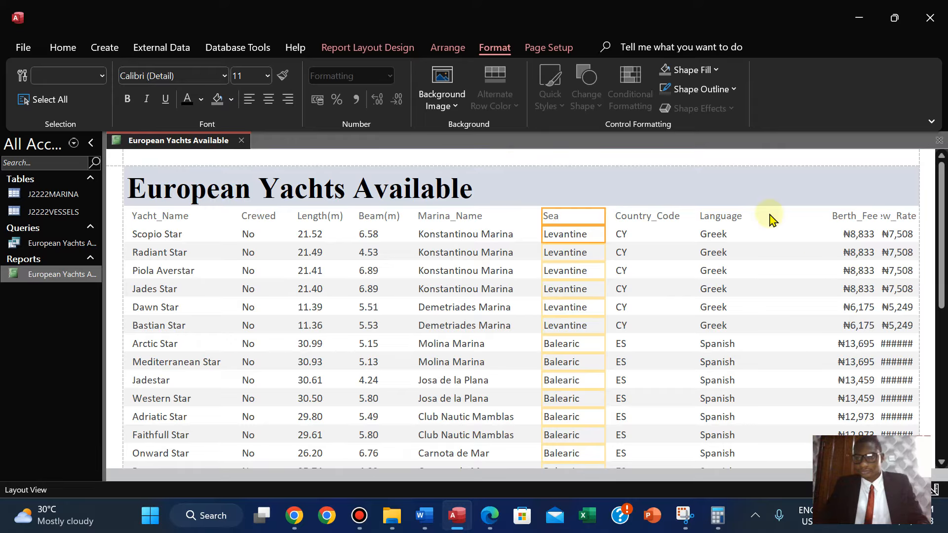
Narrow the Berth_Fee column and left-align its label and values.
{"action": "left_click", "coordinate": [488, 515]}
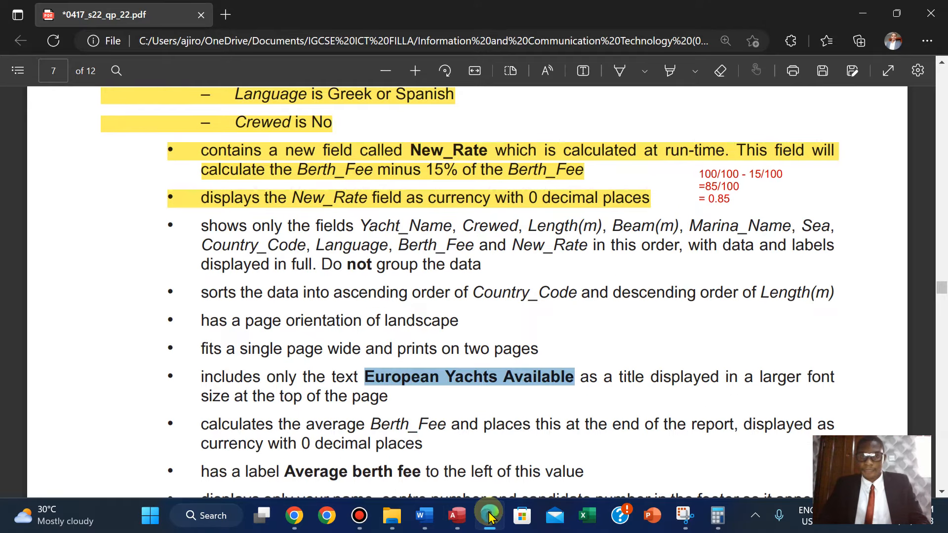
{"action": "left_click", "coordinate": [488, 515]}
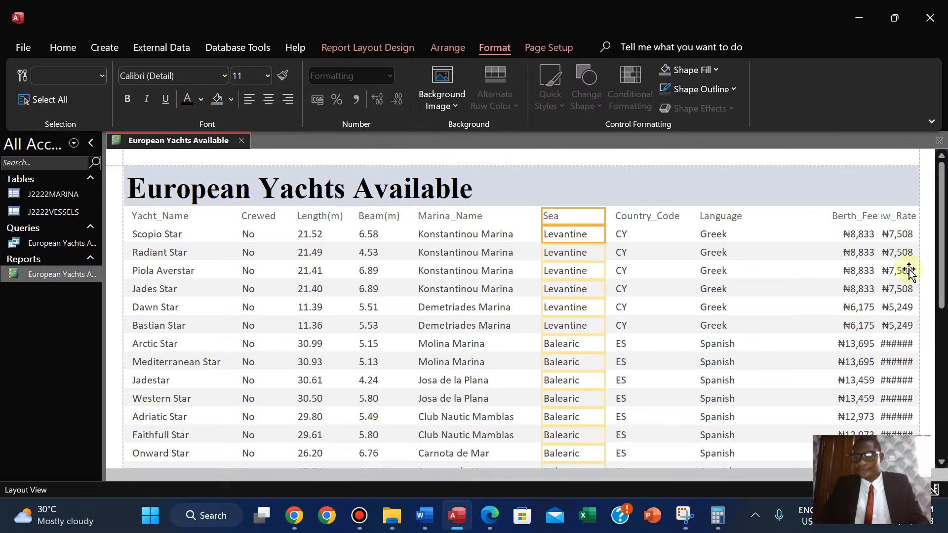
{"action": "left_click", "coordinate": [848, 218]}
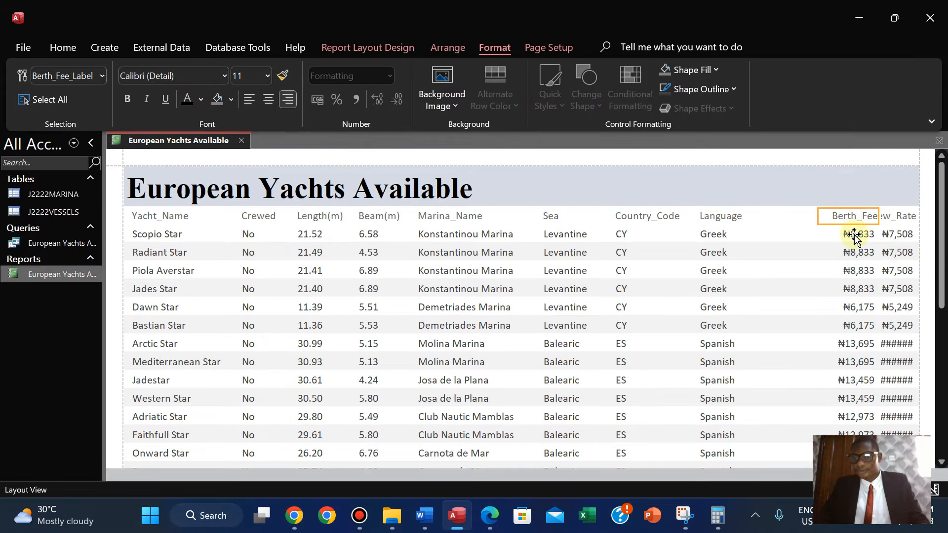
{"action": "left_click", "coordinate": [854, 237], "text": "ctrl"}
{"action": "left_click_drag", "start_coordinate": [819, 214], "coordinate": [760, 217]}
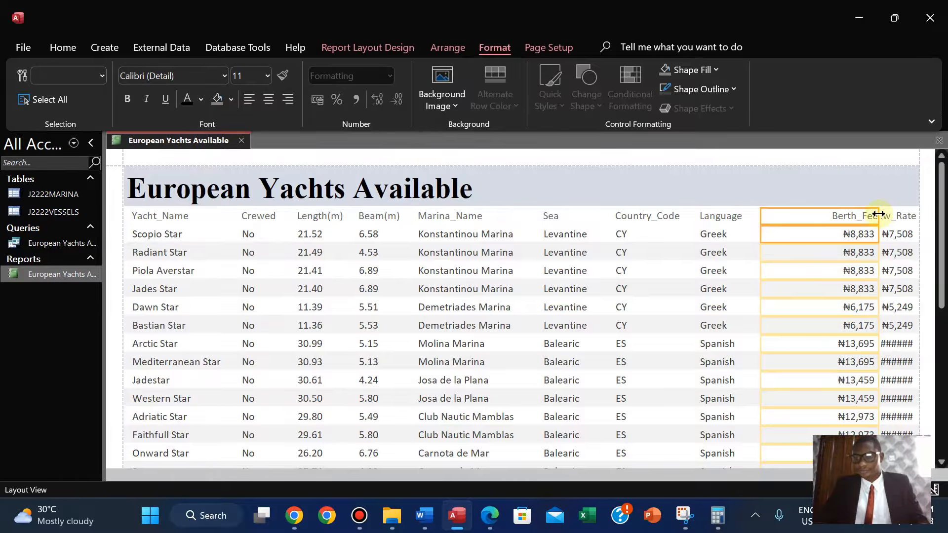
{"action": "left_click_drag", "start_coordinate": [878, 213], "coordinate": [815, 218]}
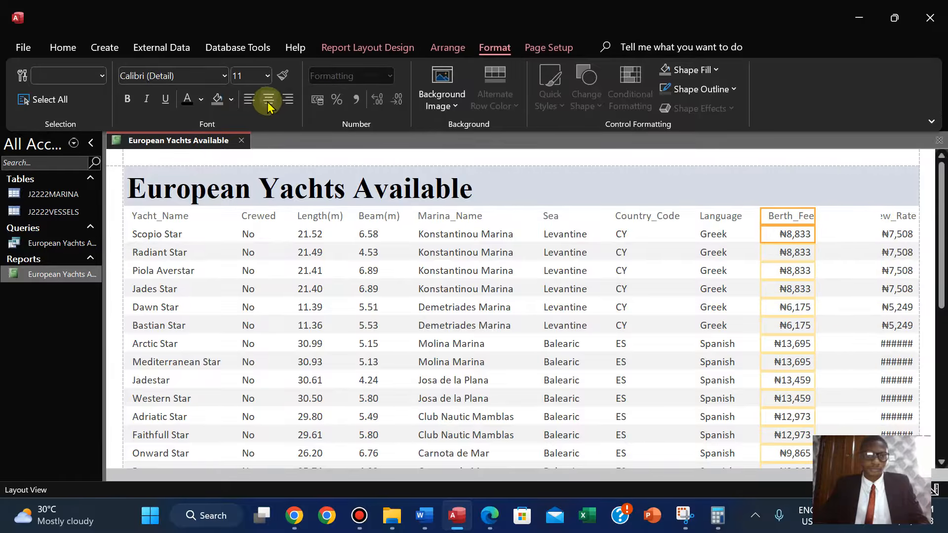
{"action": "left_click", "coordinate": [250, 100]}
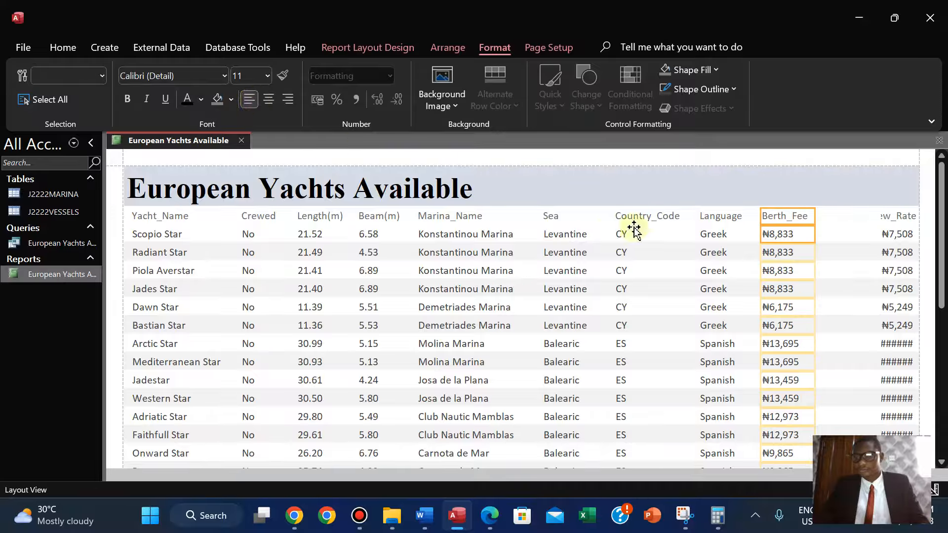
Widen the New_Rate column leftwards so its label and values show in full, and left-align it.
{"action": "left_click", "coordinate": [889, 218]}
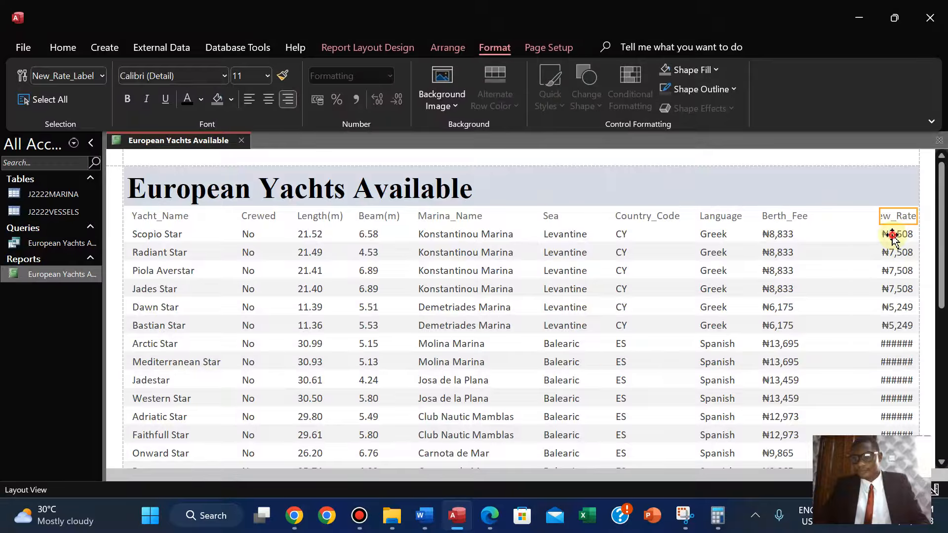
{"action": "left_click", "coordinate": [884, 228], "text": "shift"}
{"action": "left_click_drag", "start_coordinate": [876, 217], "coordinate": [849, 218]}
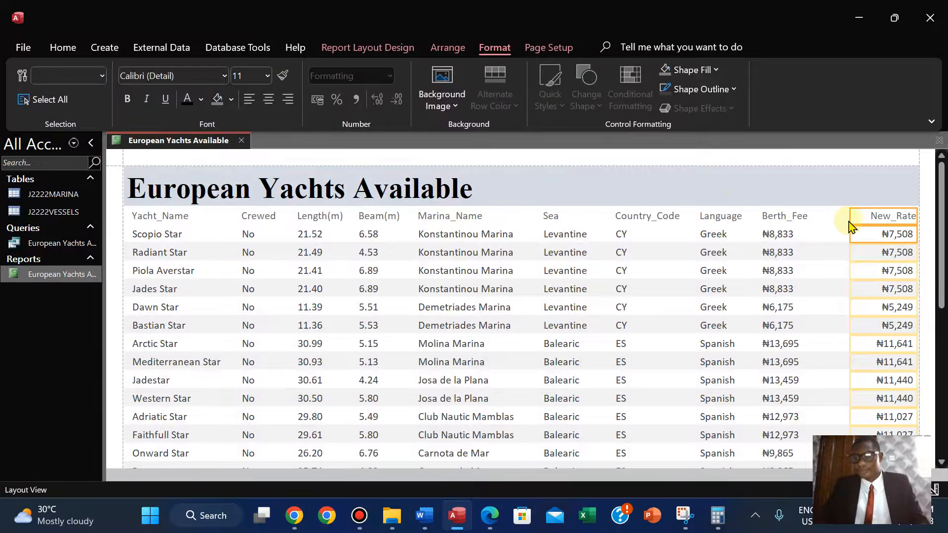
{"action": "left_click", "coordinate": [248, 99]}
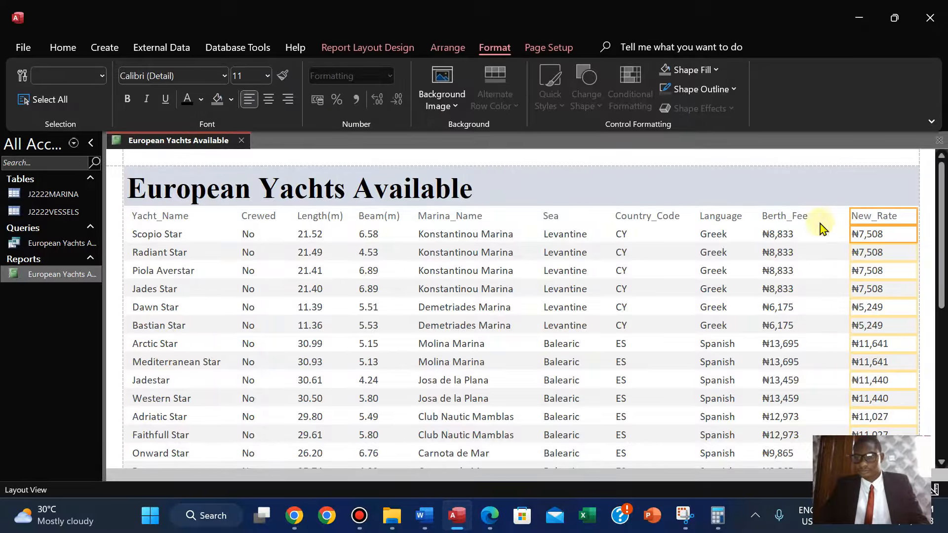
Nudge the Berth_Fee column slightly right to even the spacing before New_Rate.
{"action": "left_click", "coordinate": [777, 219]}
{"action": "left_click", "coordinate": [779, 237], "text": "shift"}
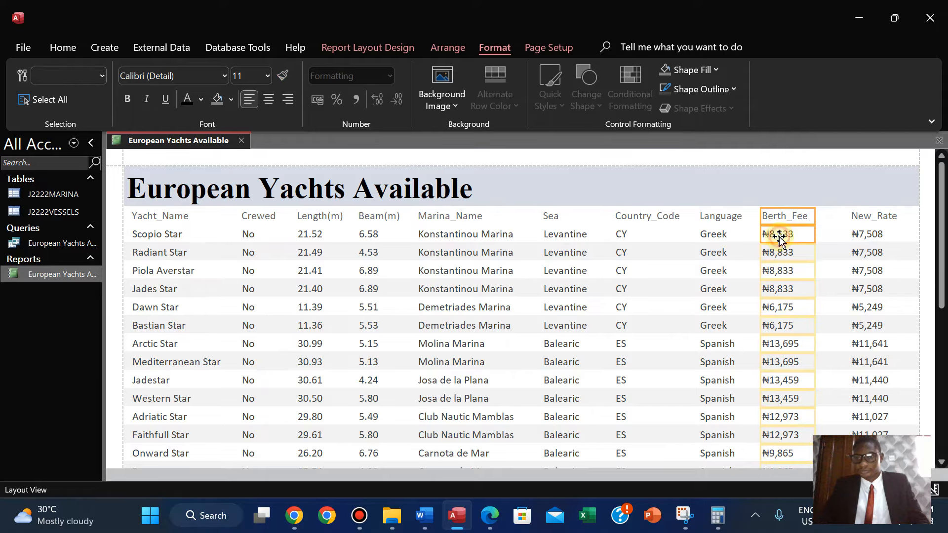
{"action": "key", "text": "Right"}
{"action": "key", "text": "Right"}
{"action": "key", "text": "Right"}
{"action": "key", "text": "Right"}
{"action": "key", "text": "Right"}
{"action": "key", "text": "Right"}
{"action": "key", "text": "Right"}
{"action": "key", "text": "Right"}
{"action": "key", "text": "Right"}
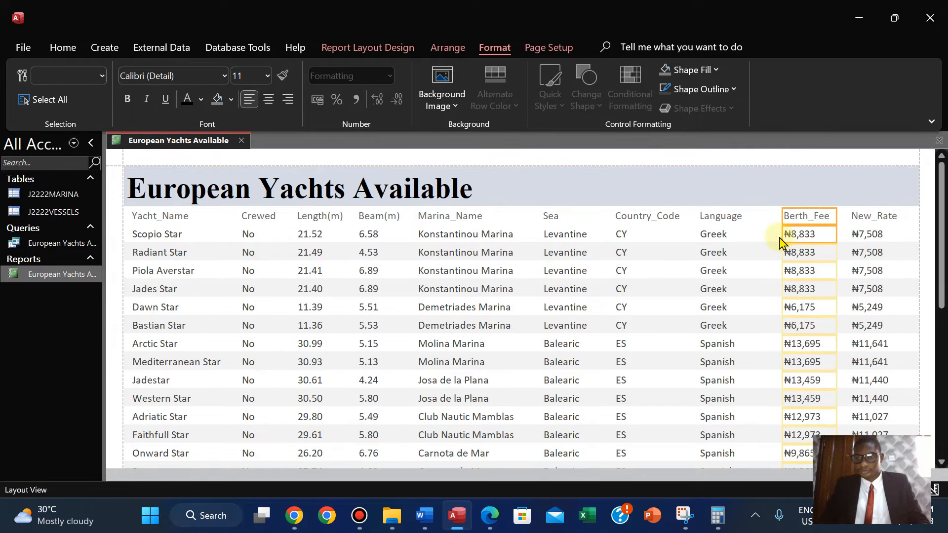
Nudge the Language and Country_Code columns slightly right to even out the gaps between columns.
{"action": "left_click", "coordinate": [721, 219]}
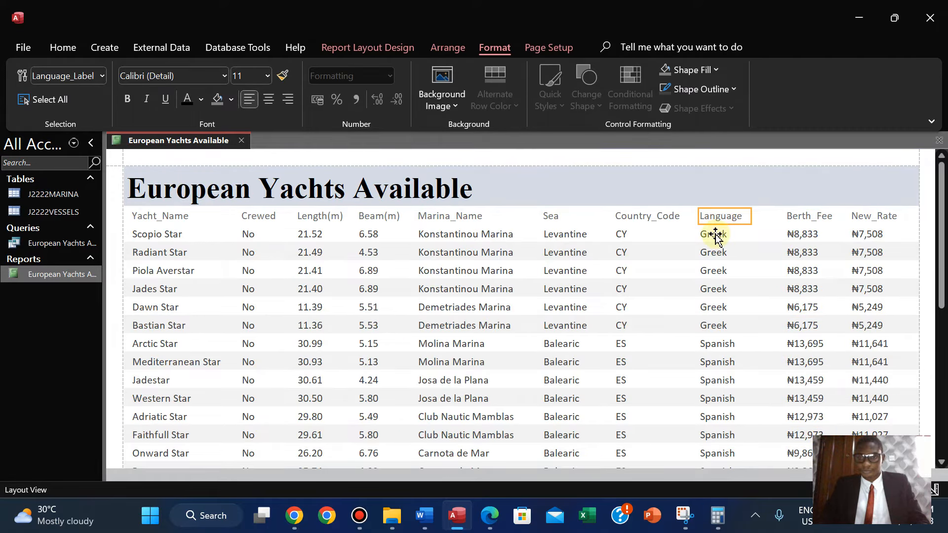
{"action": "left_click", "coordinate": [715, 234], "text": "shift"}
{"action": "key", "text": "Right"}
{"action": "key", "text": "Right"}
{"action": "key", "text": "Right"}
{"action": "key", "text": "Right"}
{"action": "key", "text": "Right"}
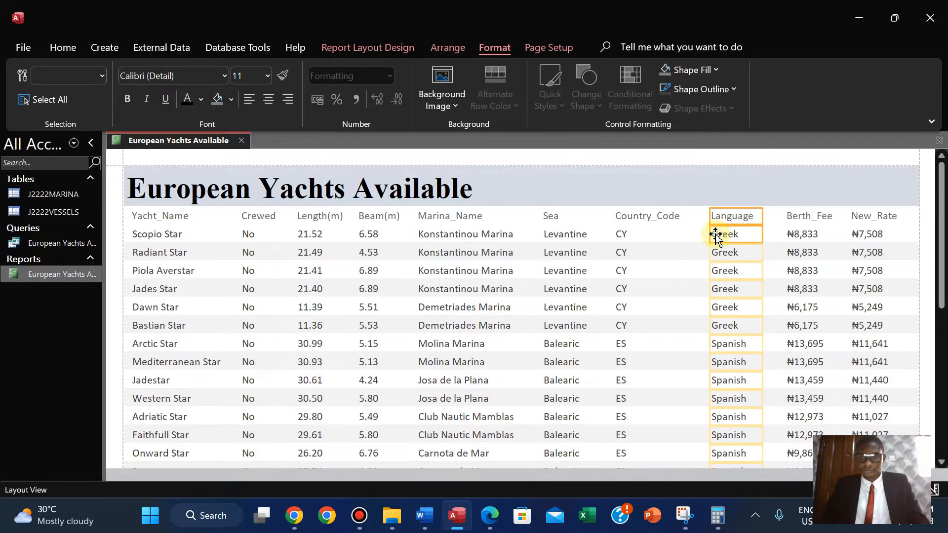
{"action": "left_click", "coordinate": [650, 217]}
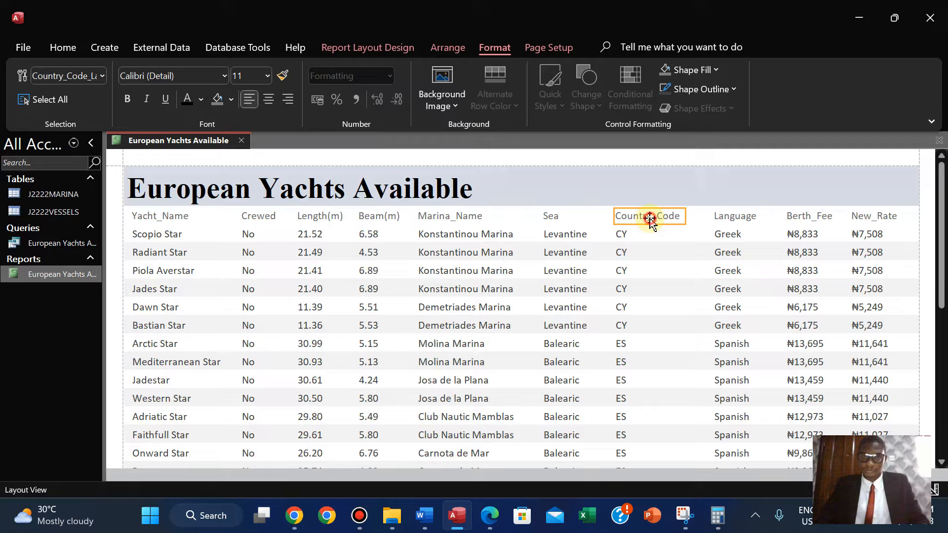
{"action": "left_click", "coordinate": [624, 234], "text": "shift"}
{"action": "key", "text": "Right"}
{"action": "key", "text": "Right"}
{"action": "key", "text": "Right"}
{"action": "key", "text": "Right"}
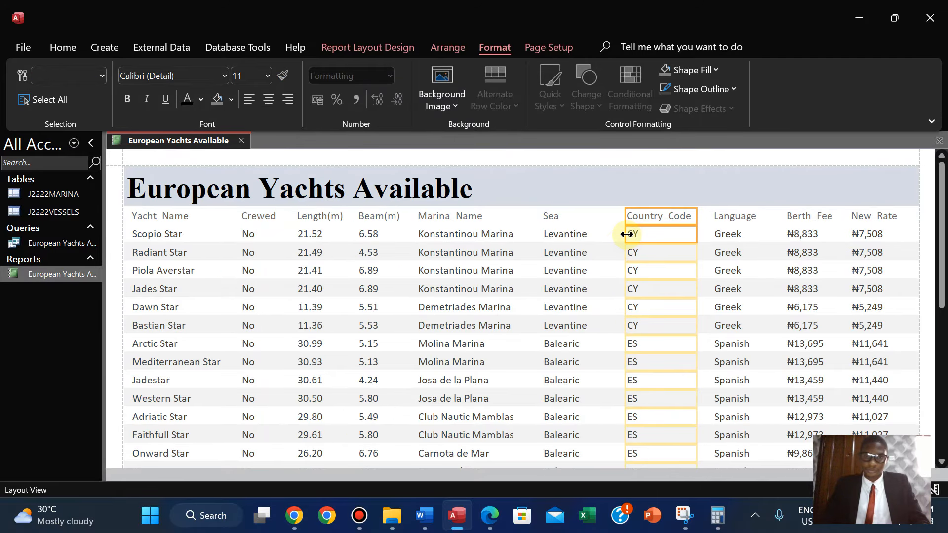
Nudge the Sea and Marina_Name columns slightly right to balance the column spacing.
{"action": "left_click", "coordinate": [551, 216]}
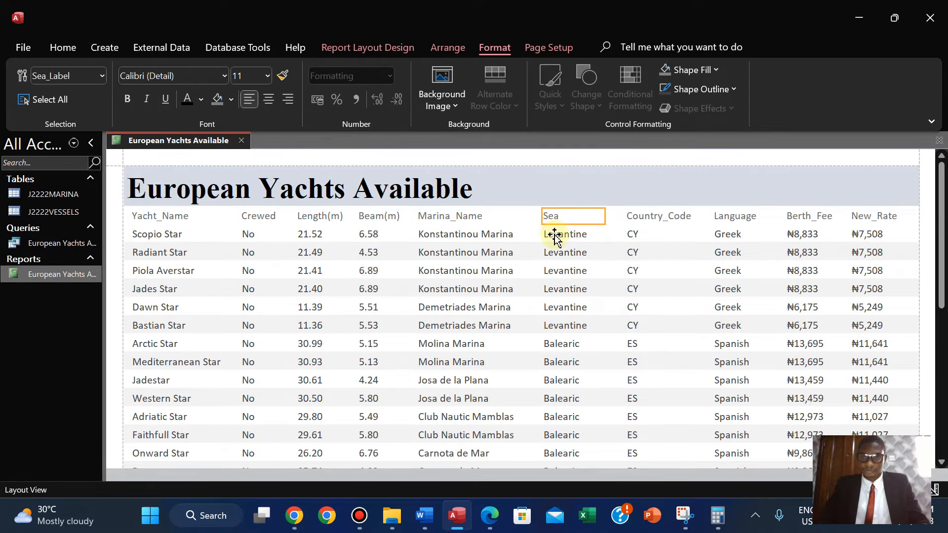
{"action": "left_click", "coordinate": [555, 234], "text": "shift"}
{"action": "key", "text": "Right"}
{"action": "key", "text": "Right"}
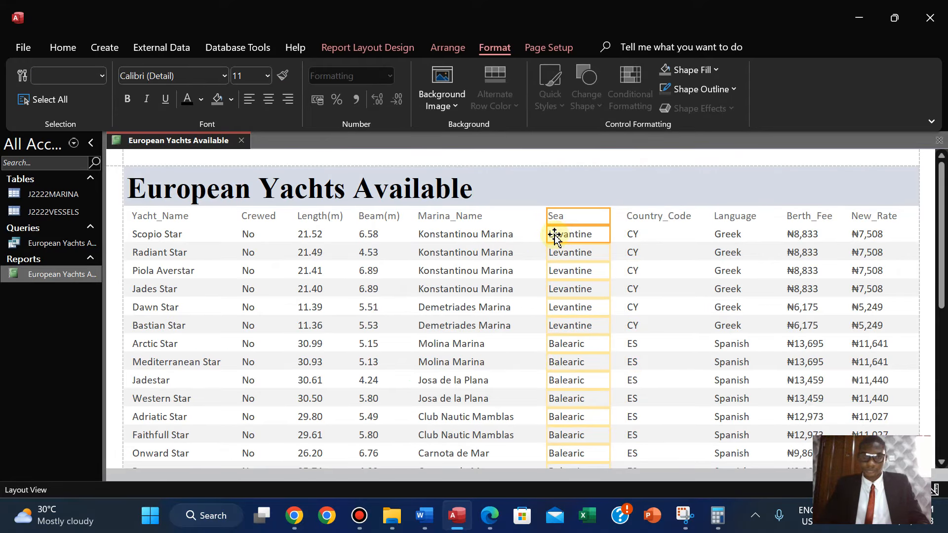
{"action": "left_click", "coordinate": [444, 218]}
{"action": "left_click", "coordinate": [445, 236], "text": "shift"}
{"action": "key", "text": "Right"}
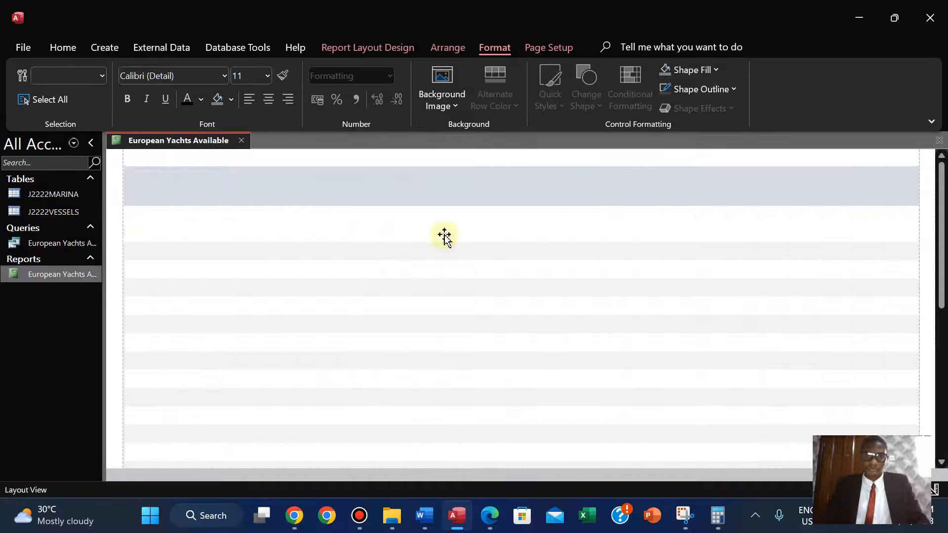
{"action": "left_click", "coordinate": [555, 185]}
Switch to the question paper PDF and review the remaining report requirements.
{"action": "left_click", "coordinate": [489, 515]}
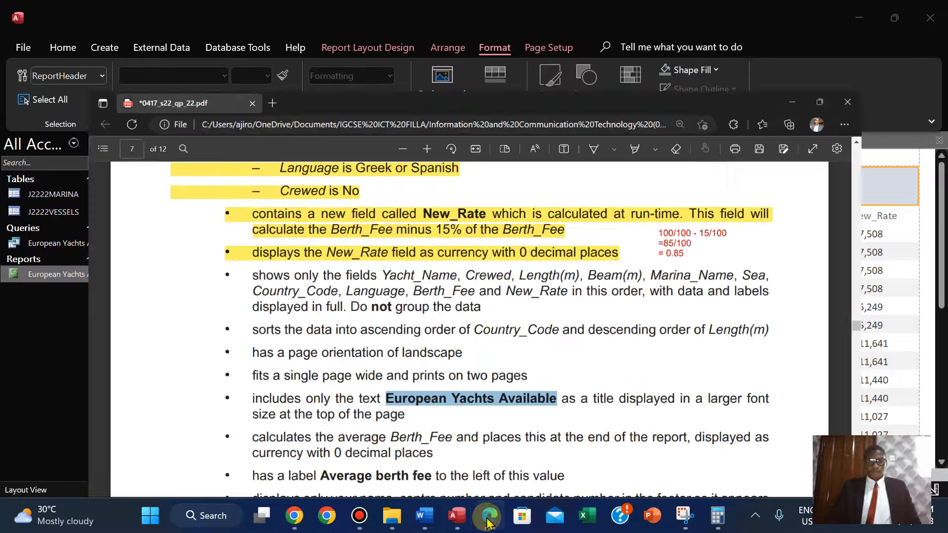
{"action": "scroll", "coordinate": [399, 253], "scroll_direction": "down", "scroll_amount": 1}
{"action": "scroll", "coordinate": [400, 253], "scroll_direction": "down", "scroll_amount": 1}
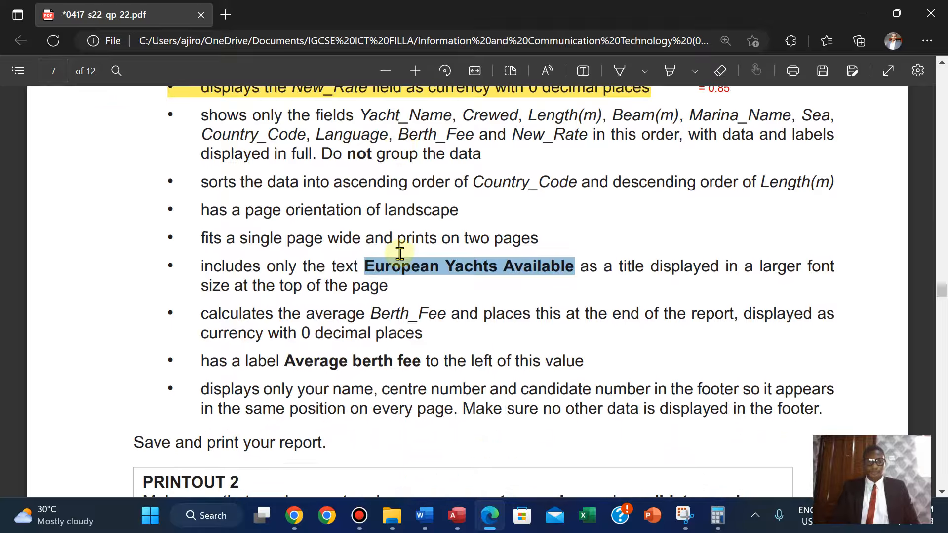
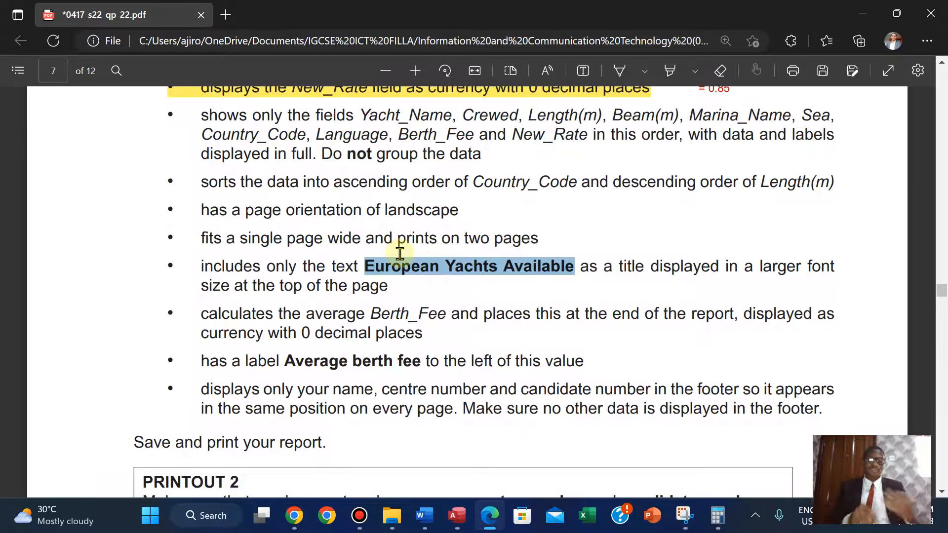
Copy the label text Average berth fee from the question paper.
{"action": "left_click", "coordinate": [289, 362]}
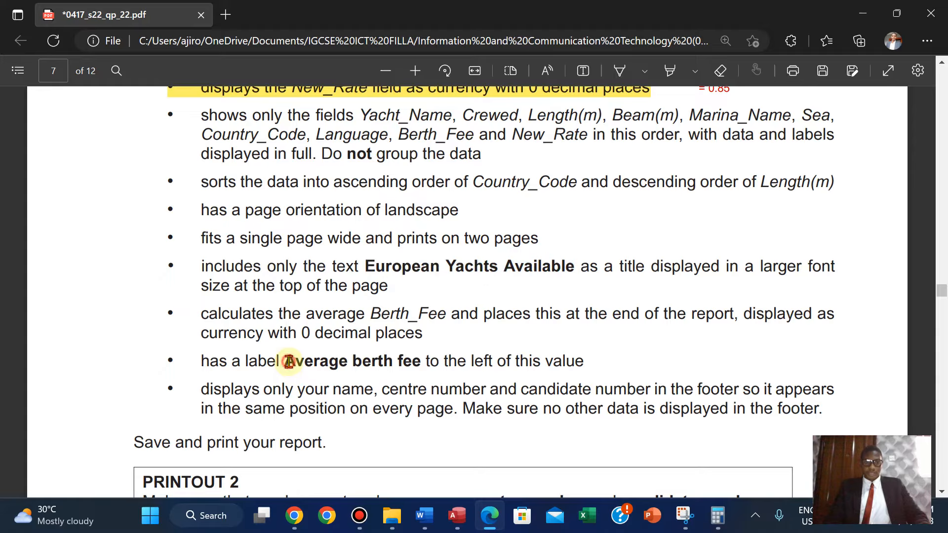
{"action": "left_click_drag", "start_coordinate": [289, 362], "coordinate": [419, 367]}
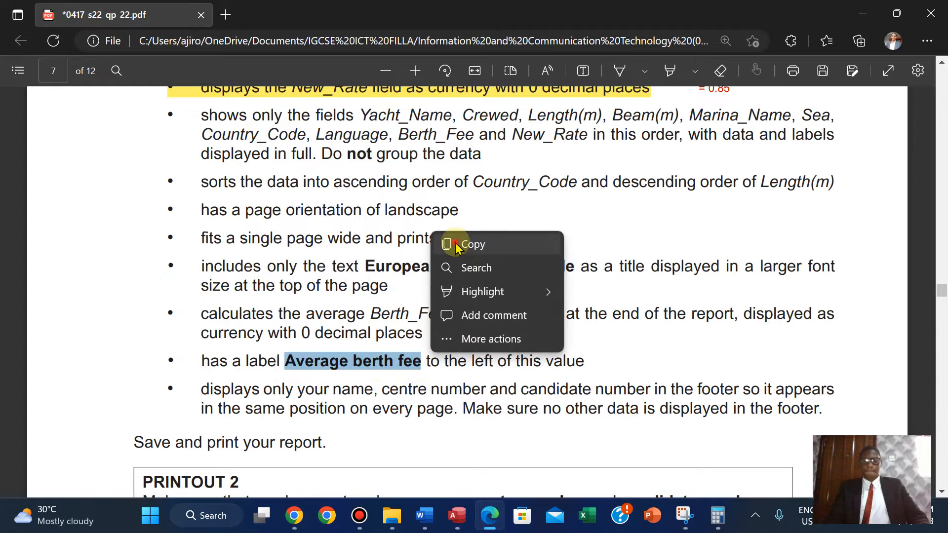
{"action": "left_click", "coordinate": [456, 246]}
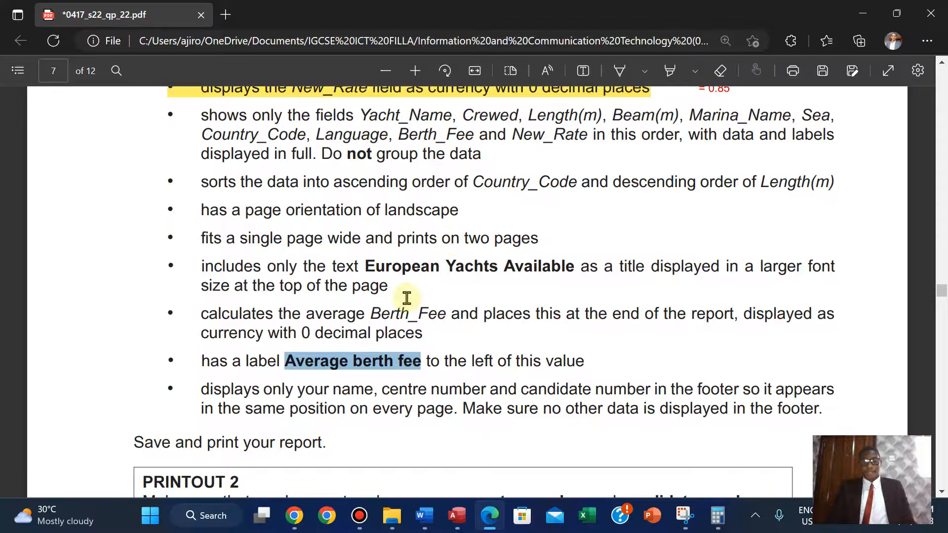
Add an Average total to the Berth_Fee column of the report.
{"action": "left_click", "coordinate": [457, 515]}
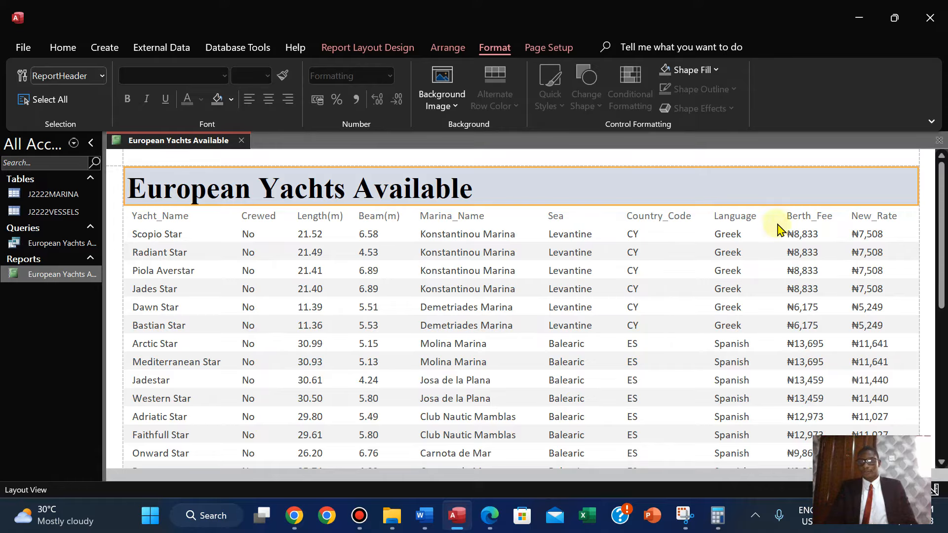
{"action": "left_click", "coordinate": [797, 234]}
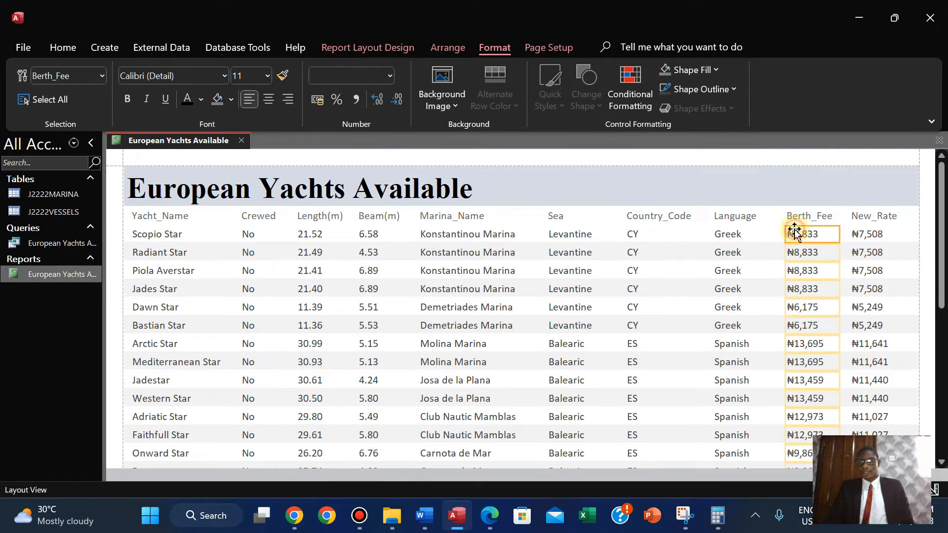
{"action": "left_click", "coordinate": [368, 47]}
{"action": "left_click", "coordinate": [239, 78]}
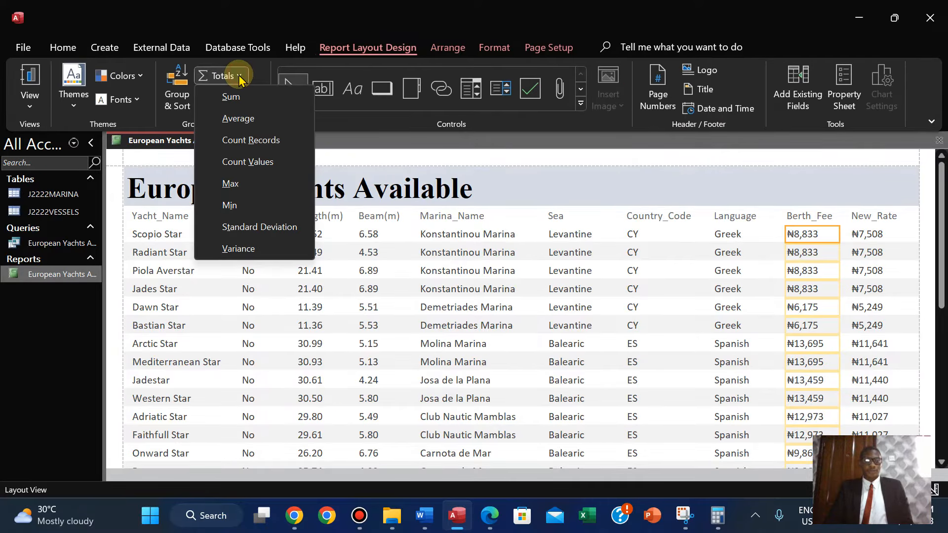
{"action": "left_click", "coordinate": [239, 119]}
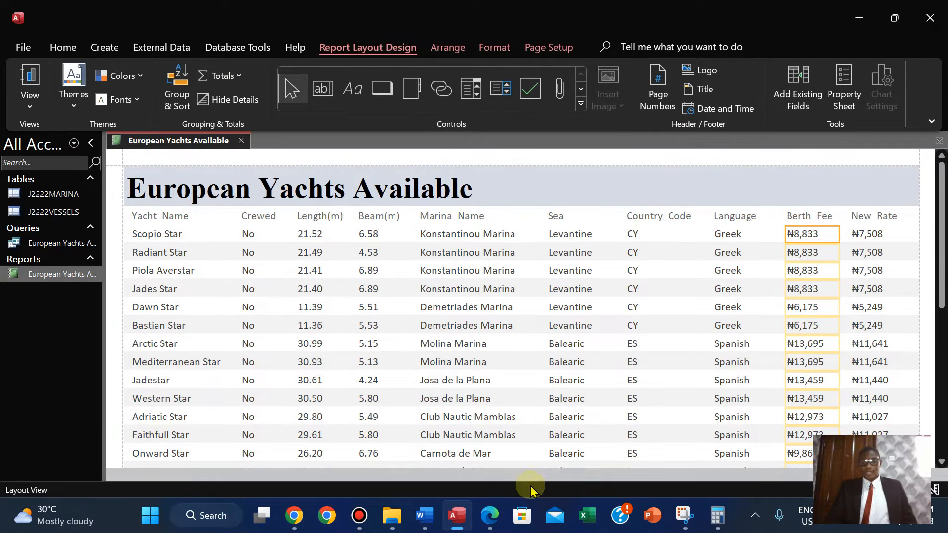
{"action": "left_click", "coordinate": [488, 522]}
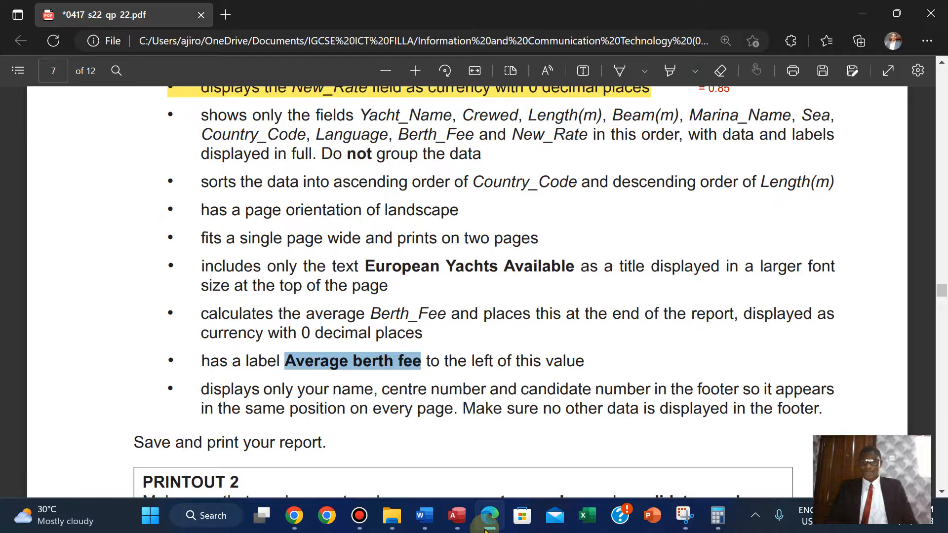
{"action": "left_click", "coordinate": [488, 518]}
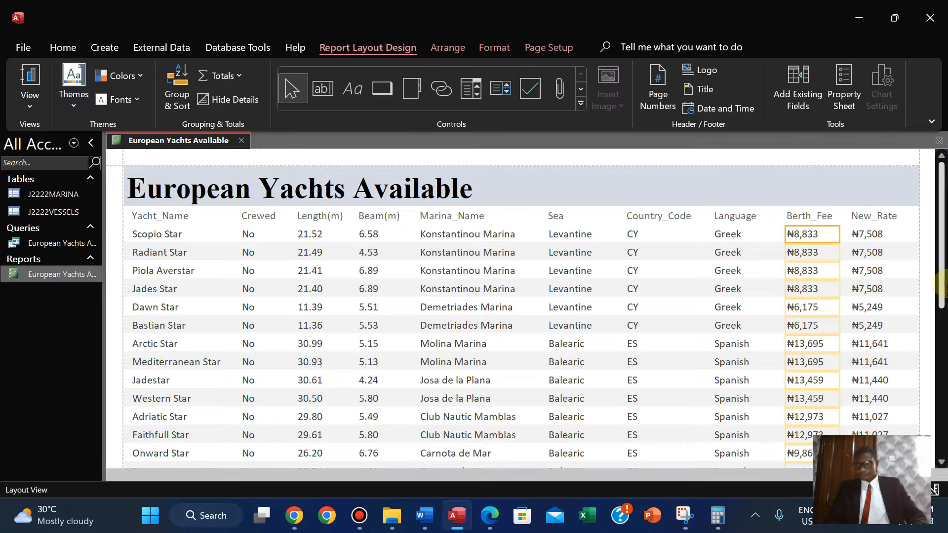
Set the Berth_Fee average at the end of the report to Currency format in the property sheet.
{"action": "left_click_drag", "start_coordinate": [940, 284], "coordinate": [940, 402]}
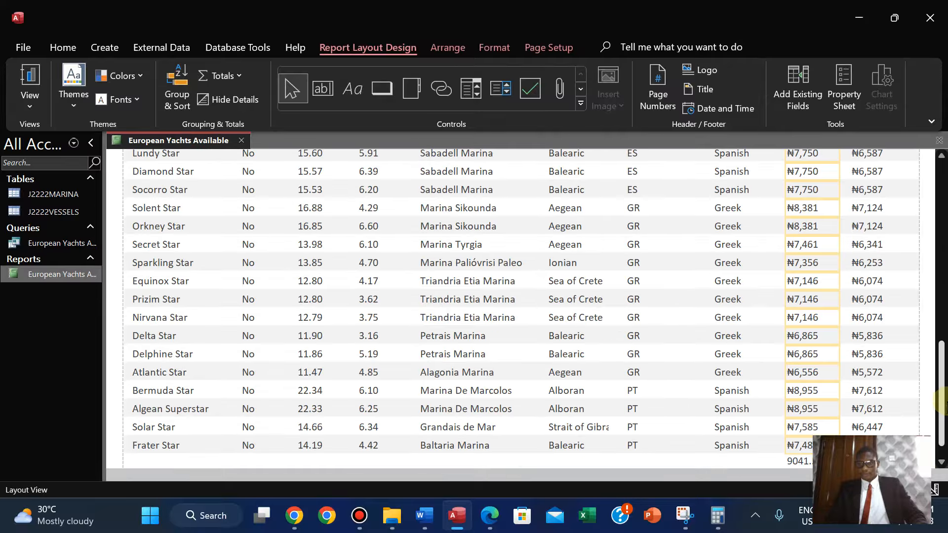
{"action": "left_click", "coordinate": [941, 462]}
{"action": "left_click", "coordinate": [941, 462]}
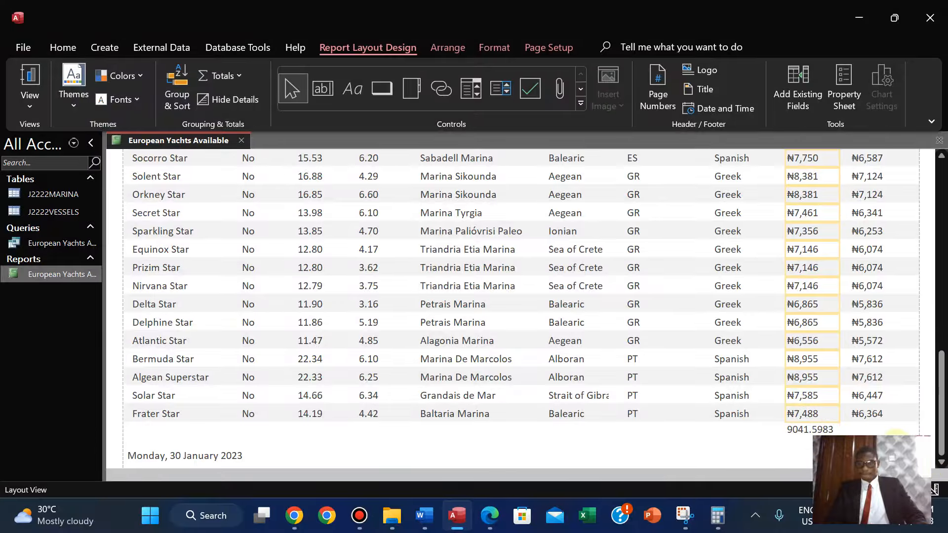
{"action": "left_click", "coordinate": [942, 434]}
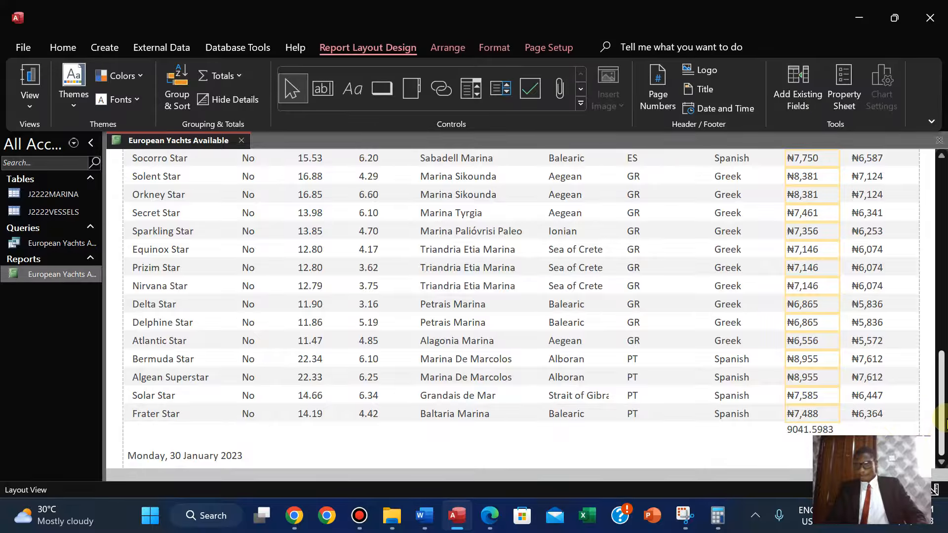
{"action": "key", "text": "super"}
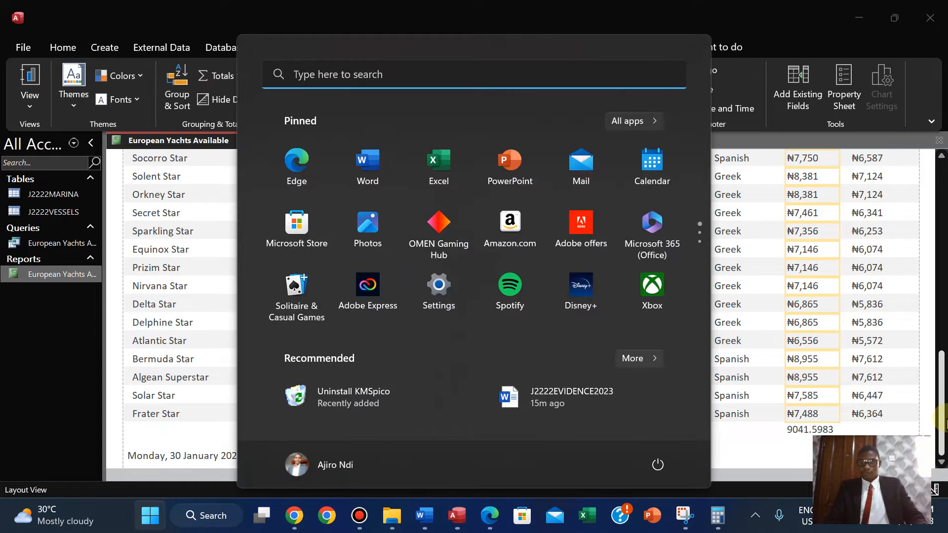
{"action": "key", "text": "super"}
{"action": "left_click", "coordinate": [803, 431]}
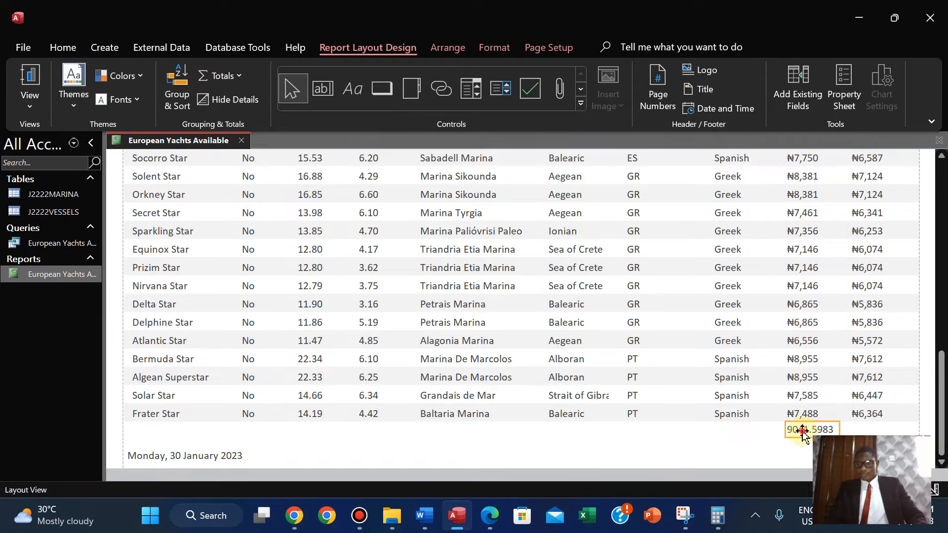
{"action": "left_click", "coordinate": [845, 97]}
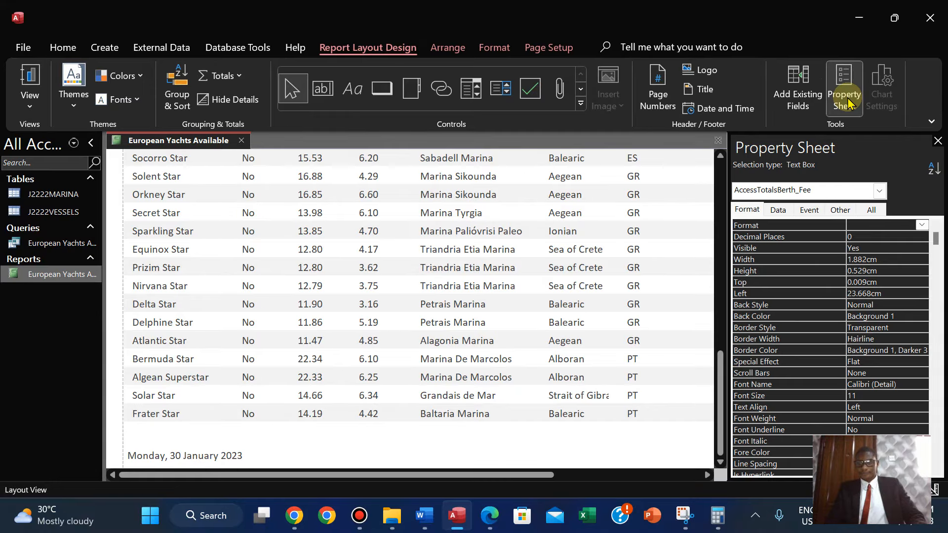
{"action": "left_click_drag", "start_coordinate": [531, 477], "coordinate": [696, 475]}
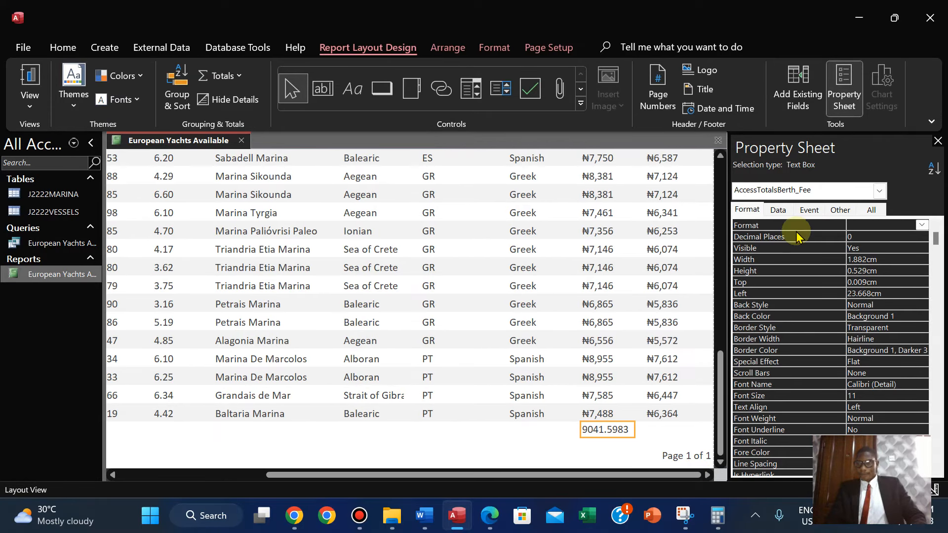
{"action": "left_click", "coordinate": [869, 227]}
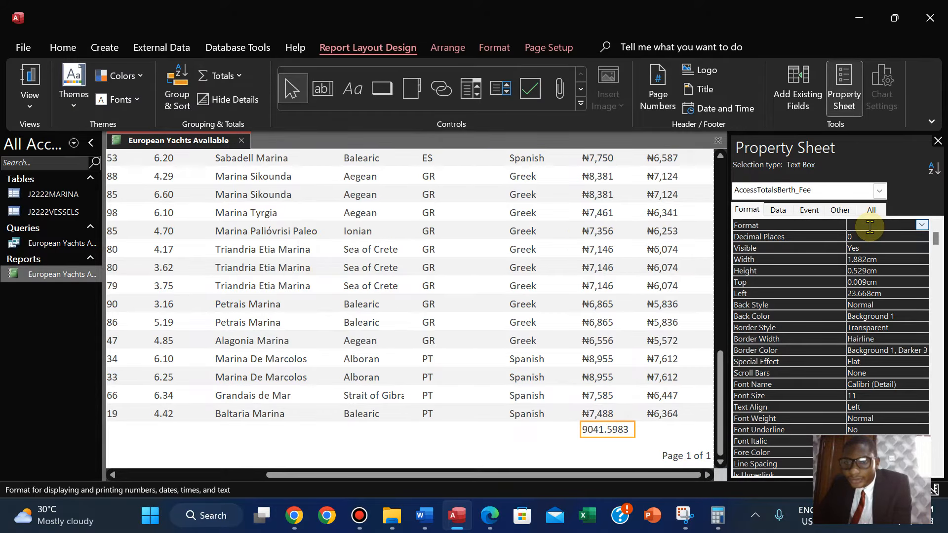
{"action": "left_click", "coordinate": [922, 225]}
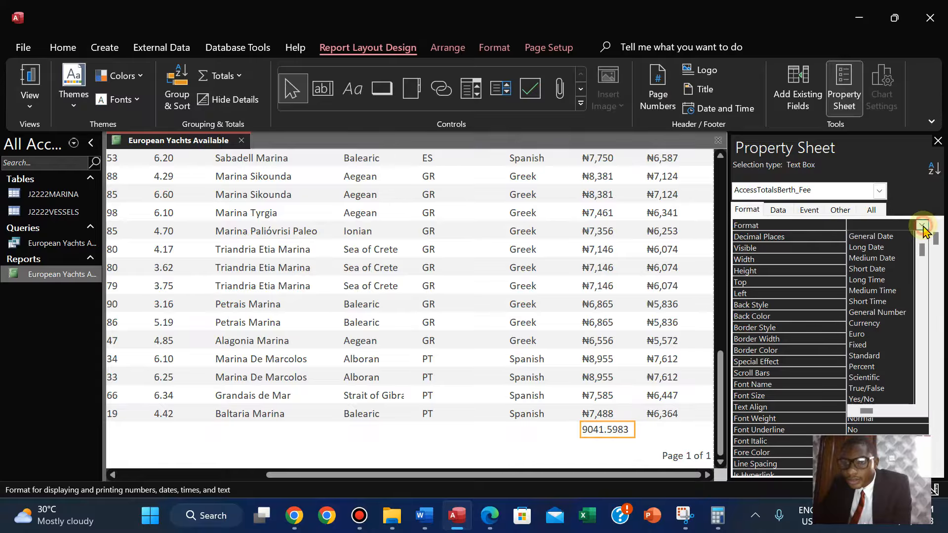
{"action": "left_click", "coordinate": [872, 323]}
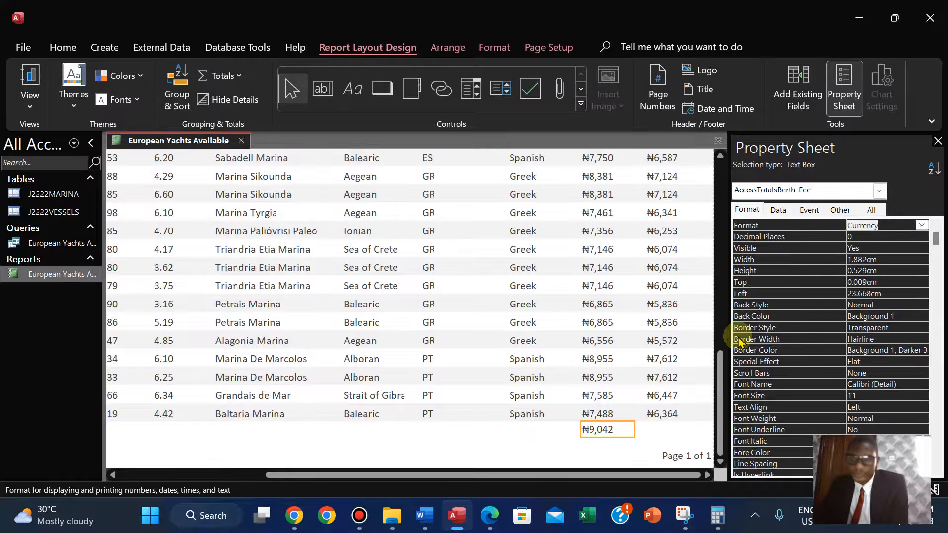
{"action": "left_click", "coordinate": [938, 143]}
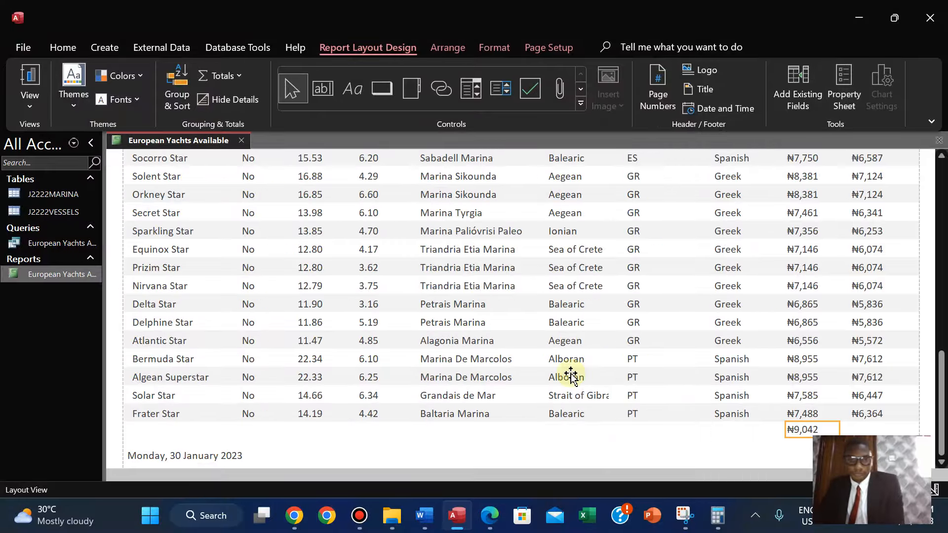
In Design View, add a label reading Average berth fee in the report footer beside the average.
{"action": "left_click", "coordinate": [489, 518]}
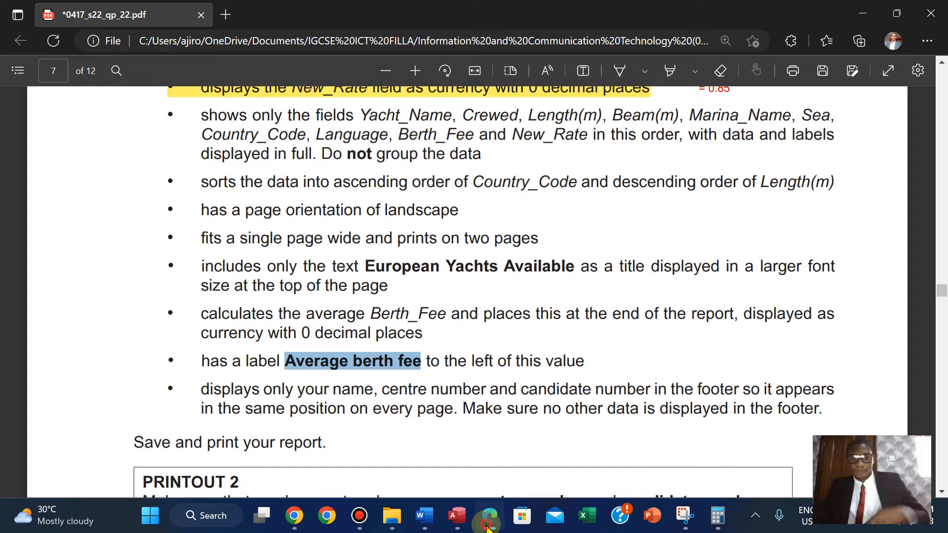
{"action": "left_click", "coordinate": [487, 523]}
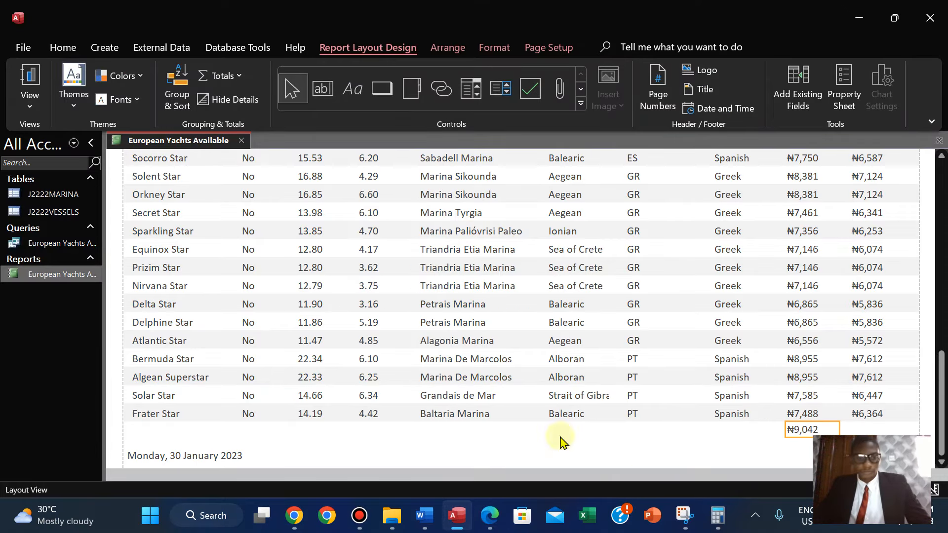
{"action": "left_click", "coordinate": [76, 99]}
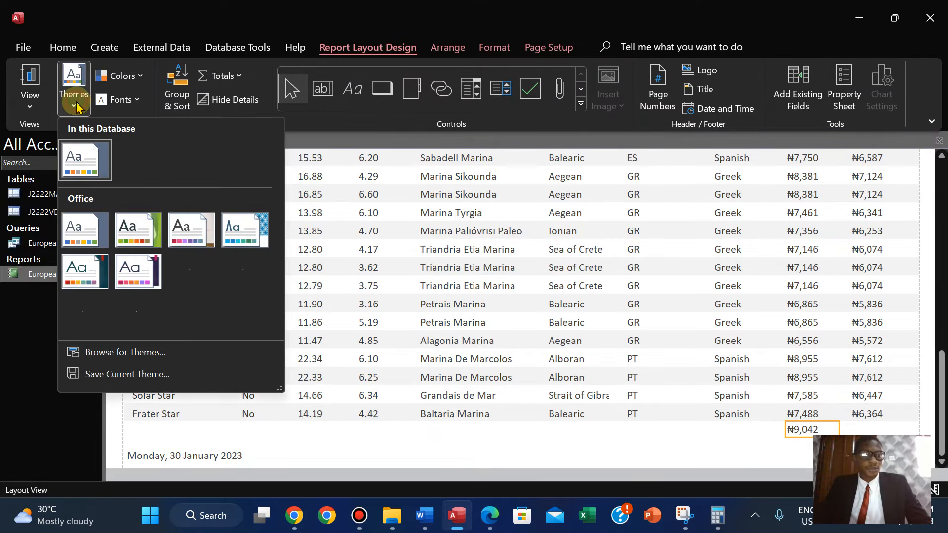
{"action": "left_click", "coordinate": [30, 93]}
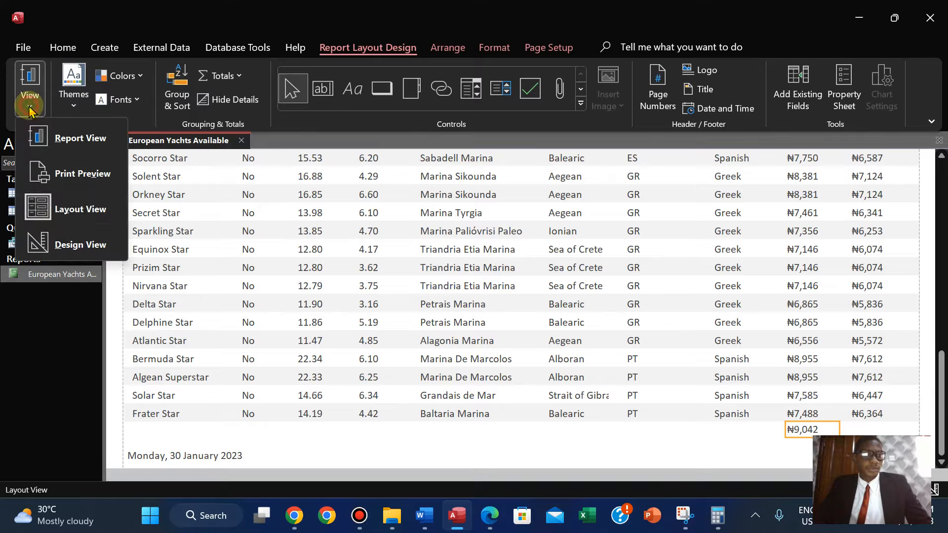
{"action": "left_click", "coordinate": [65, 243]}
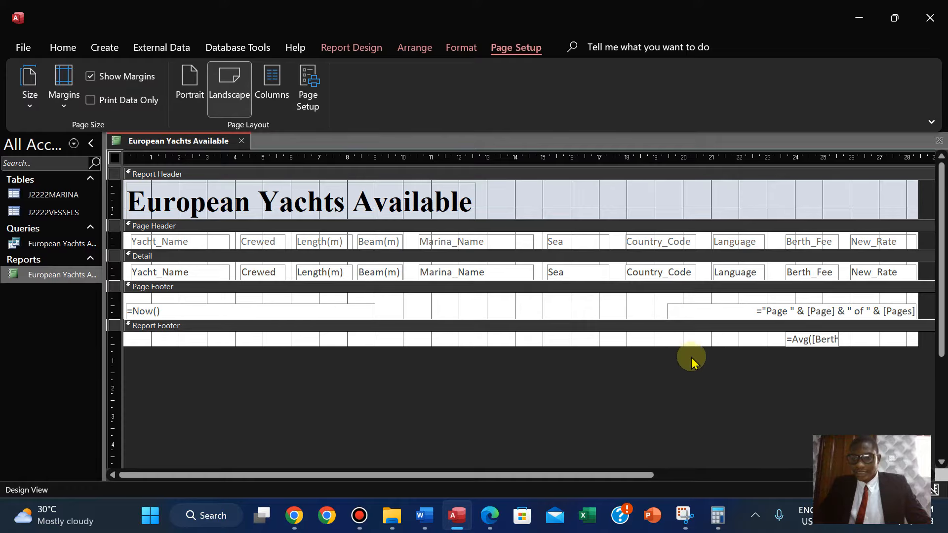
{"action": "left_click", "coordinate": [352, 47]}
{"action": "left_click", "coordinate": [296, 90]}
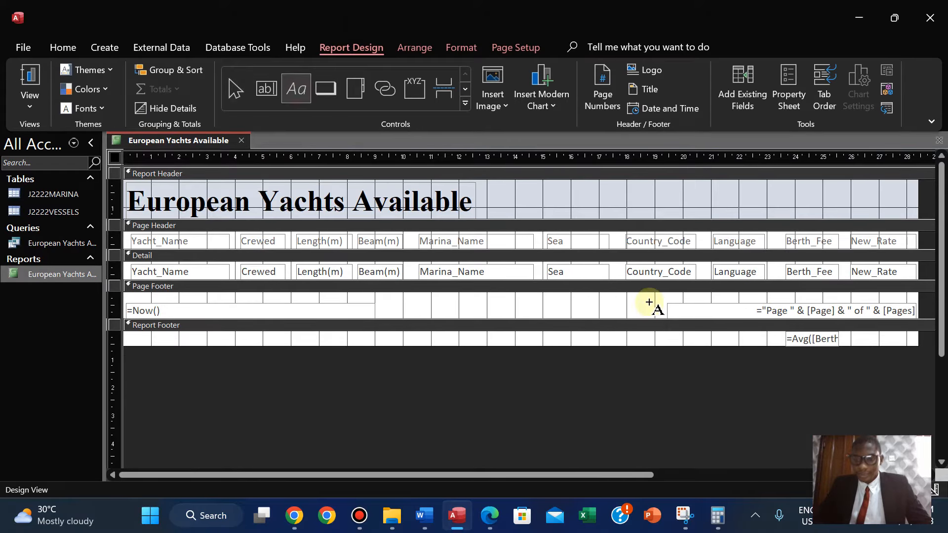
{"action": "left_click_drag", "start_coordinate": [684, 336], "coordinate": [745, 343]}
{"action": "type", "text": "Average berth fee"}
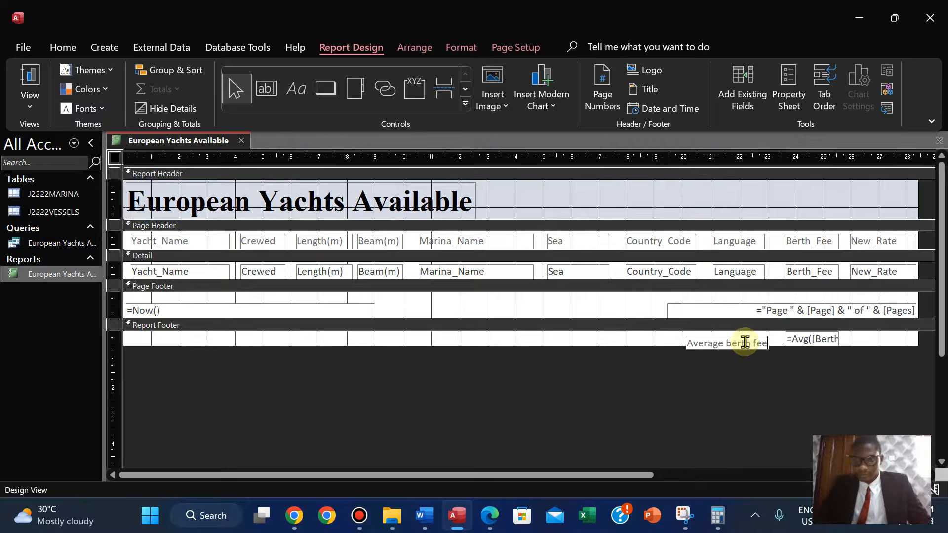
Nudge the Average berth fee label so it sits directly left of the average value.
{"action": "left_click", "coordinate": [720, 390]}
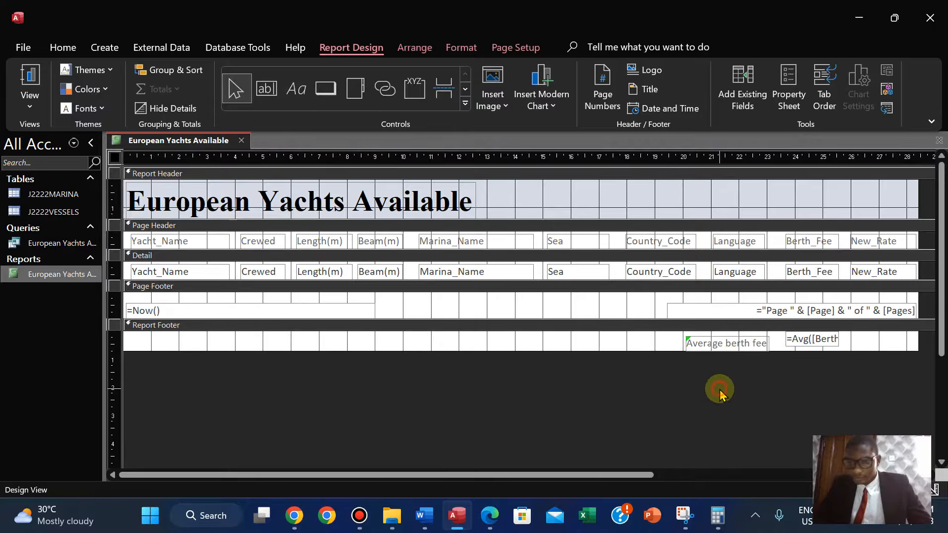
{"action": "left_click", "coordinate": [732, 344]}
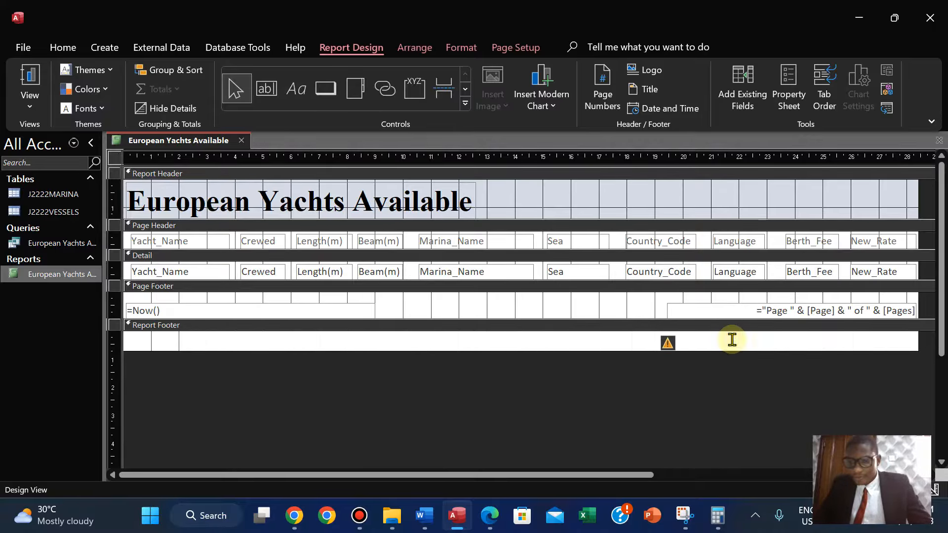
{"action": "key", "text": "Right"}
{"action": "key", "text": "Right"}
{"action": "key", "text": "Right"}
{"action": "key", "text": "Right"}
{"action": "key", "text": "Down"}
{"action": "key", "text": "Up"}
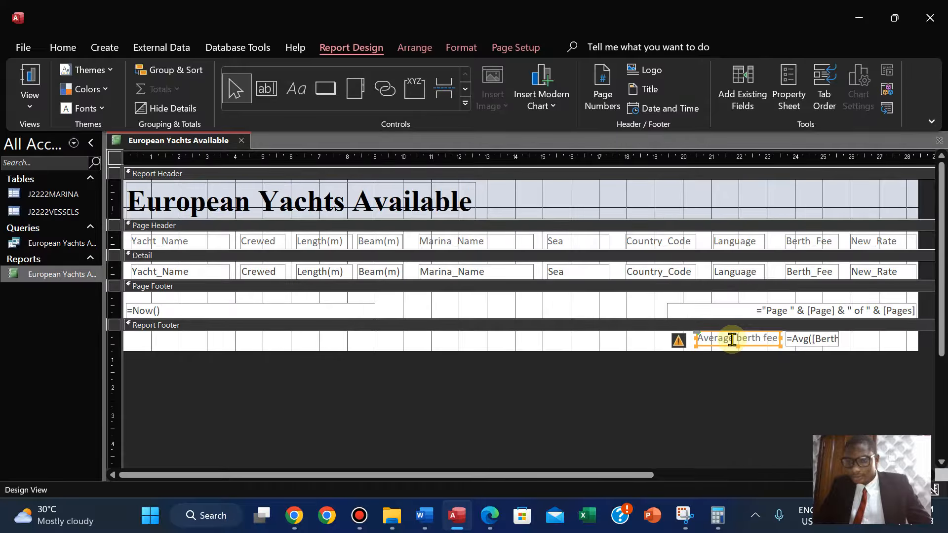
{"action": "key", "text": "Right"}
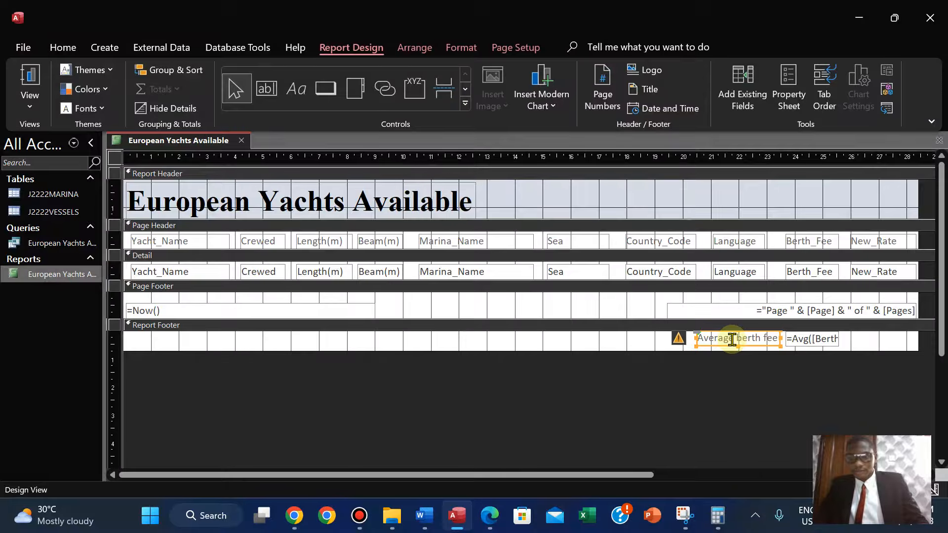
Check the footer requirement in the exam paper, then delete the date and page-number controls from the page footer.
{"action": "left_click", "coordinate": [490, 515]}
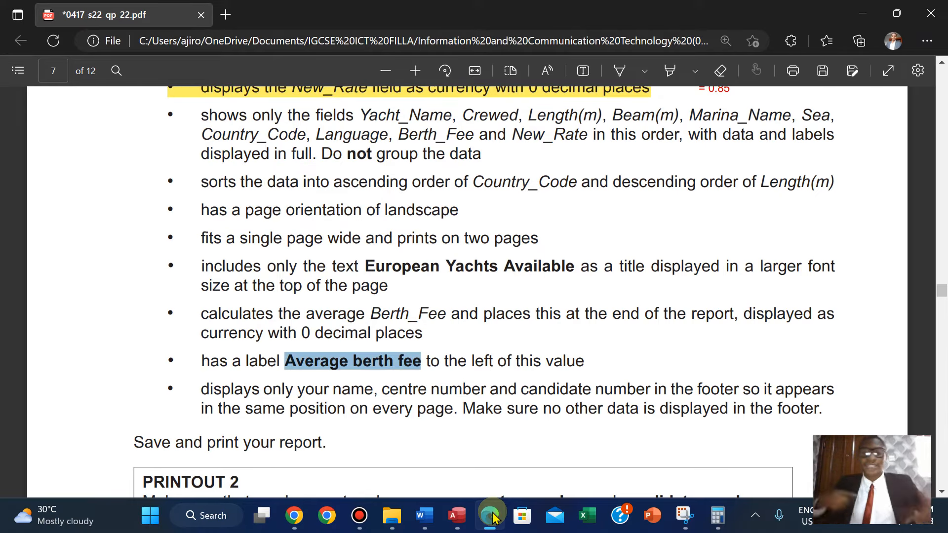
{"action": "left_click", "coordinate": [494, 517]}
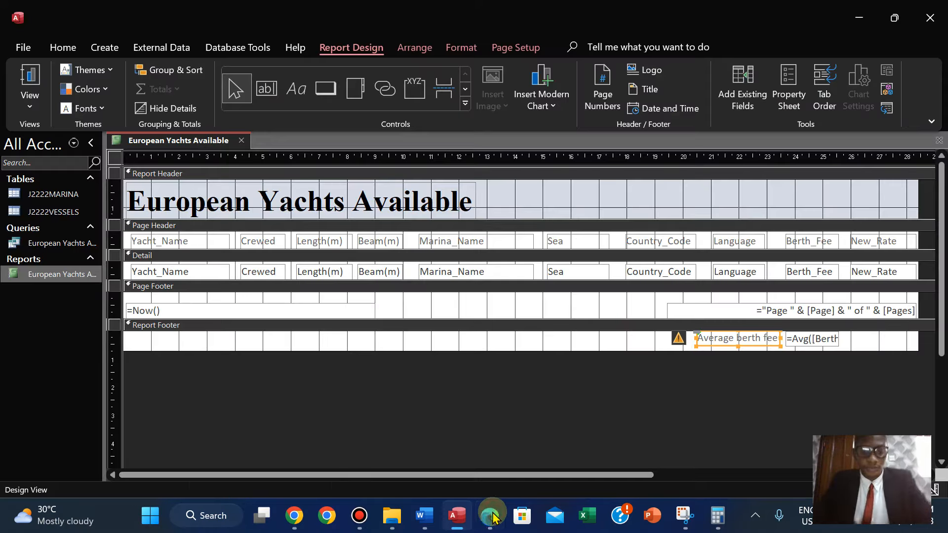
{"action": "left_click", "coordinate": [230, 312]}
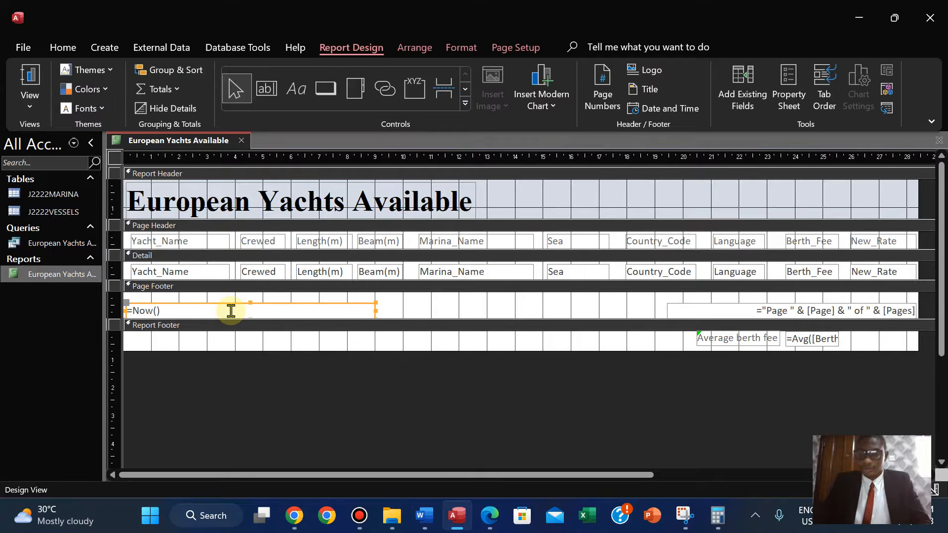
{"action": "key", "text": "Delete"}
{"action": "left_click", "coordinate": [681, 310]}
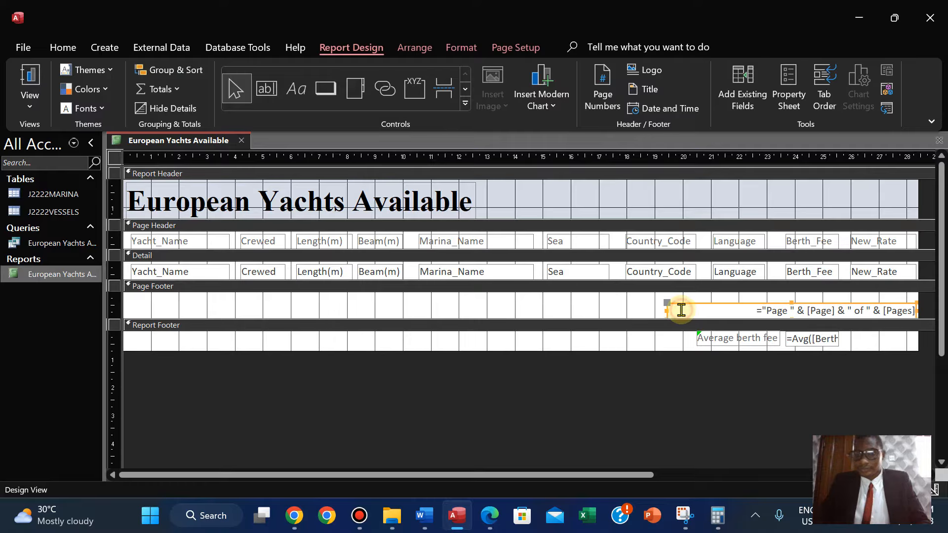
{"action": "key", "text": "Delete"}
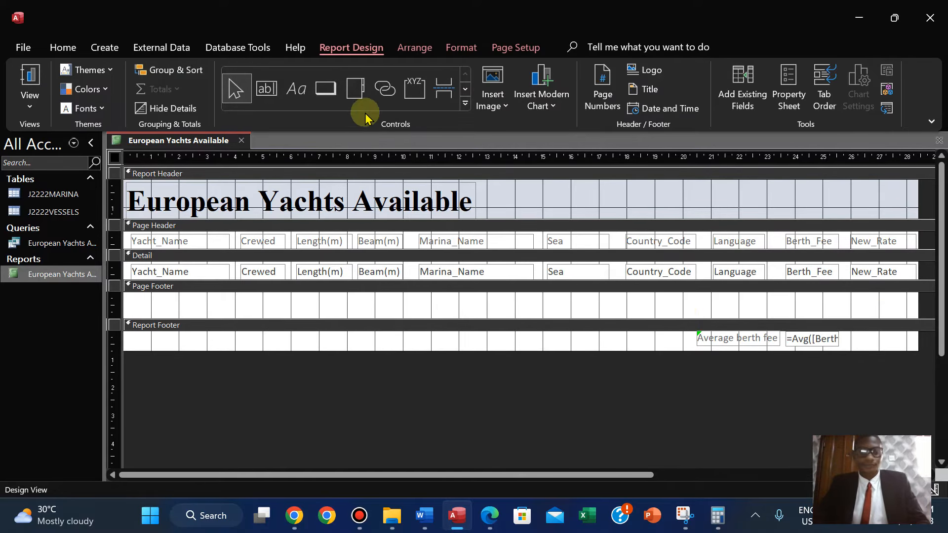
Add a label in the page footer containing the candidate's name, centre number and candidate number.
{"action": "left_click", "coordinate": [299, 91]}
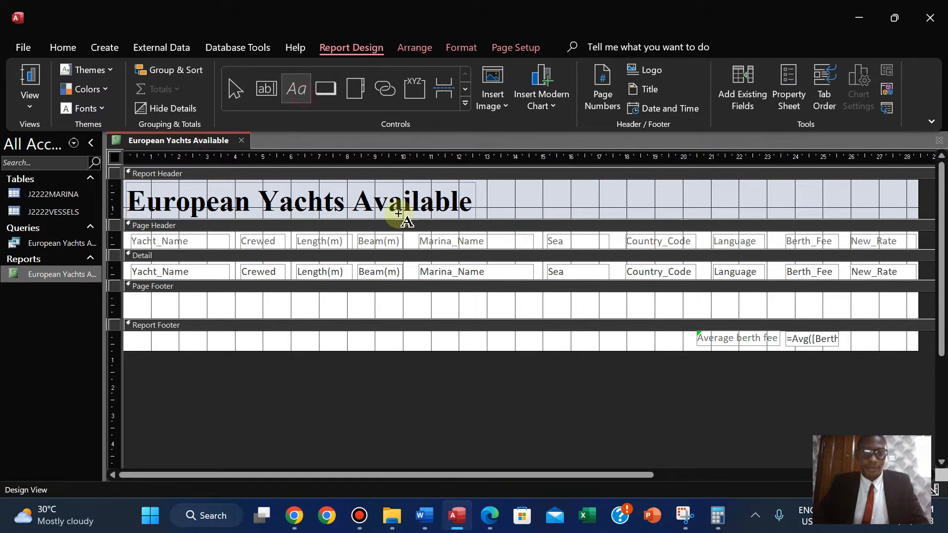
{"action": "left_click_drag", "start_coordinate": [425, 298], "coordinate": [625, 314]}
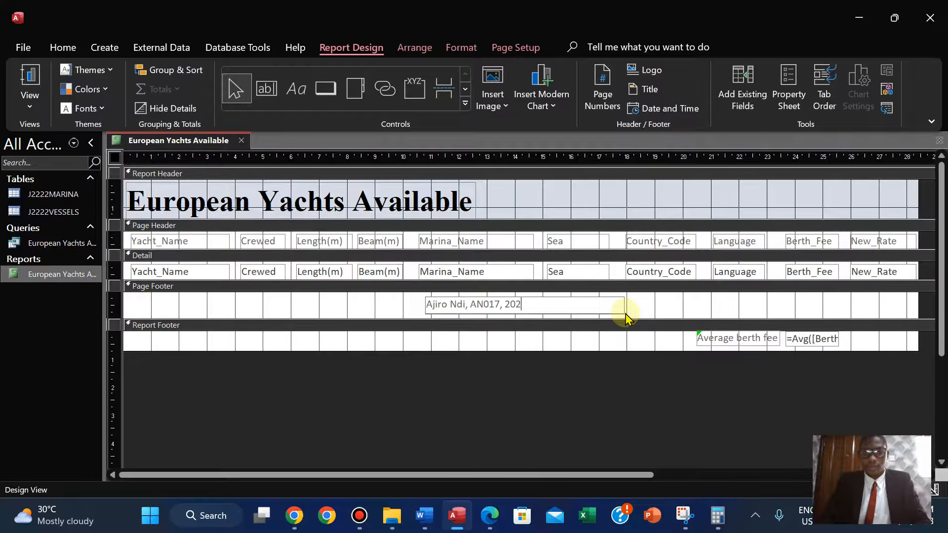
{"action": "left_click", "coordinate": [544, 372]}
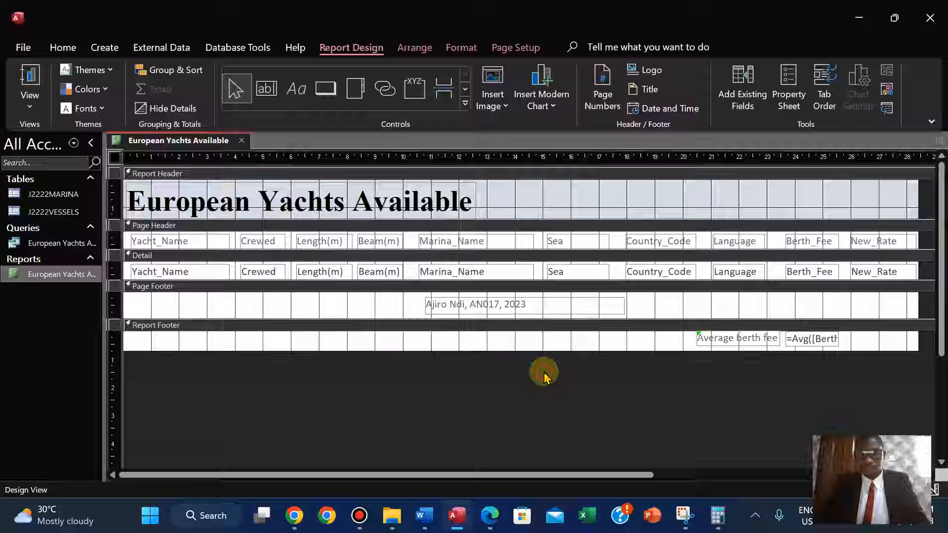
Format the footer label as centred, bold text at 14 pt.
{"action": "left_click", "coordinate": [543, 308]}
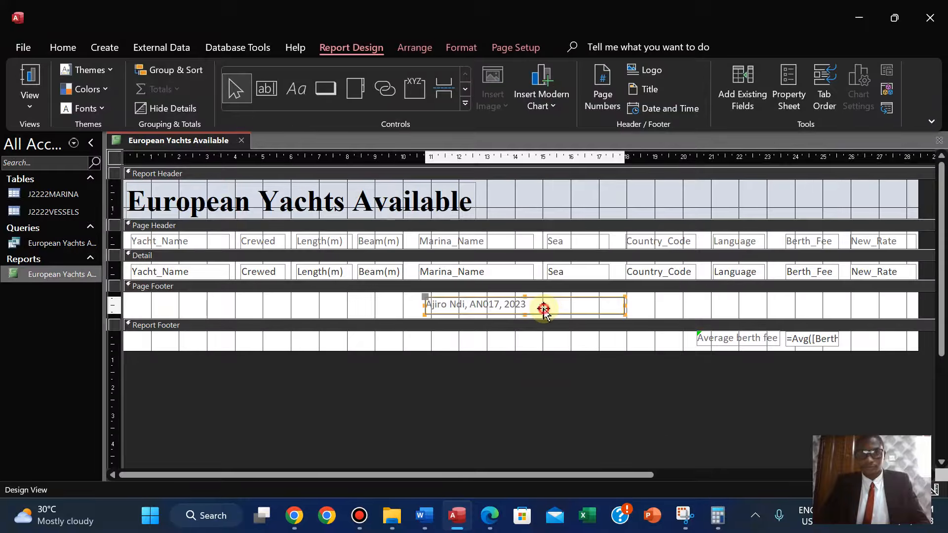
{"action": "left_click", "coordinate": [451, 48]}
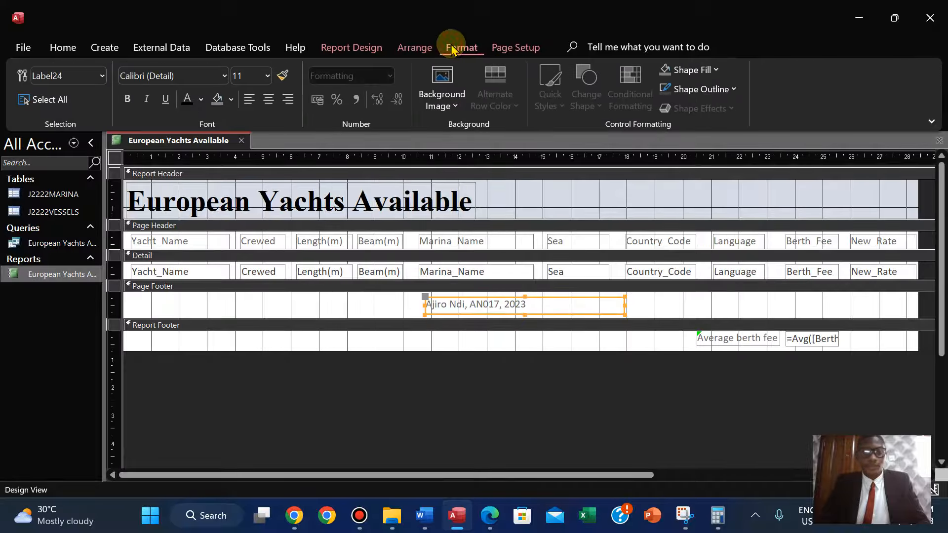
{"action": "left_click", "coordinate": [269, 99]}
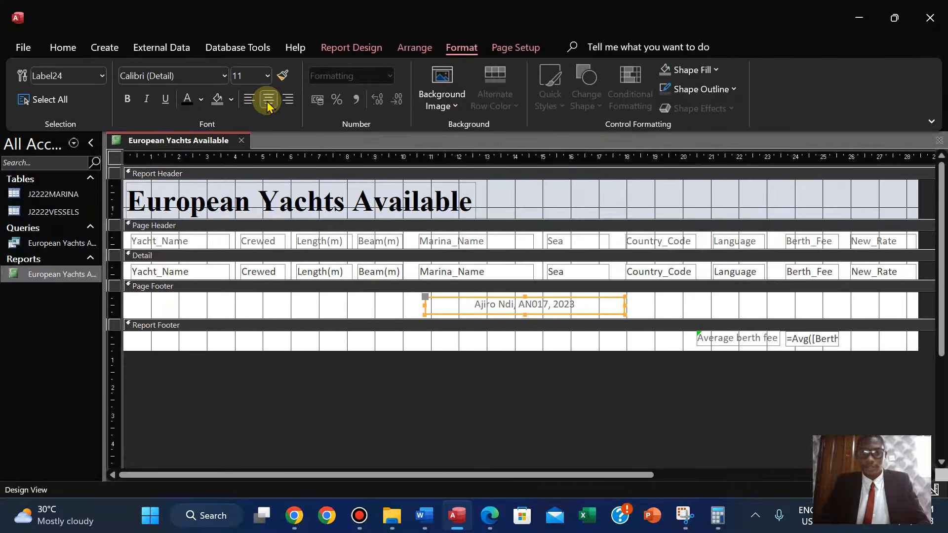
{"action": "left_click", "coordinate": [127, 99]}
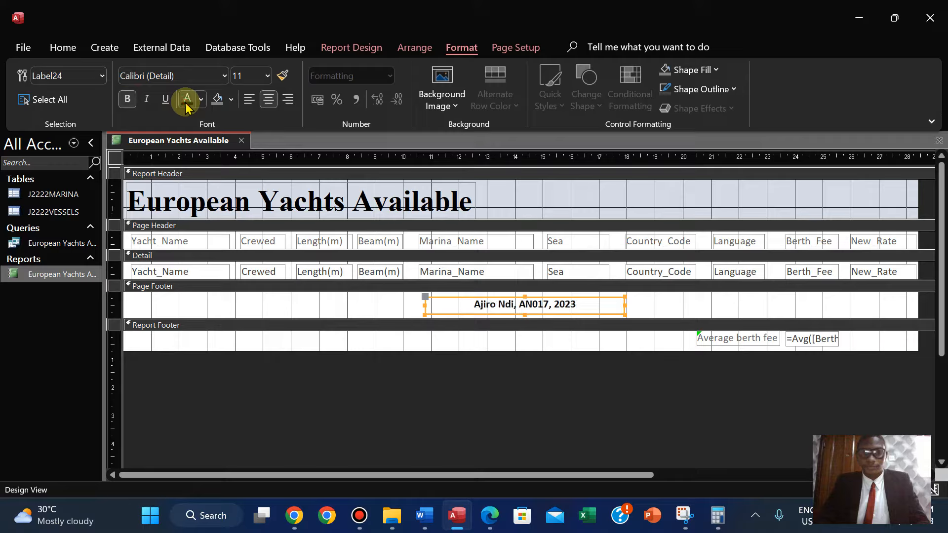
{"action": "left_click", "coordinate": [243, 75]}
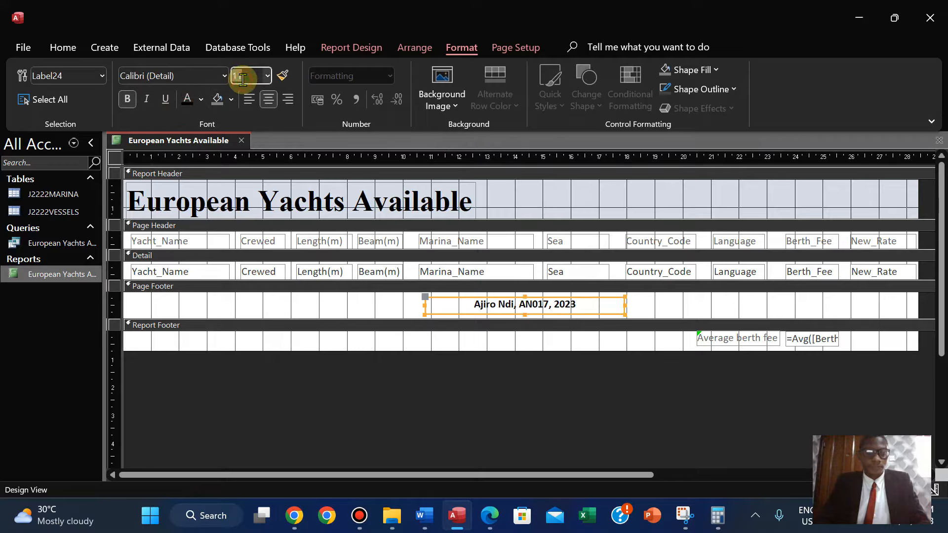
{"action": "type", "text": "14"}
{"action": "key", "text": "Return"}
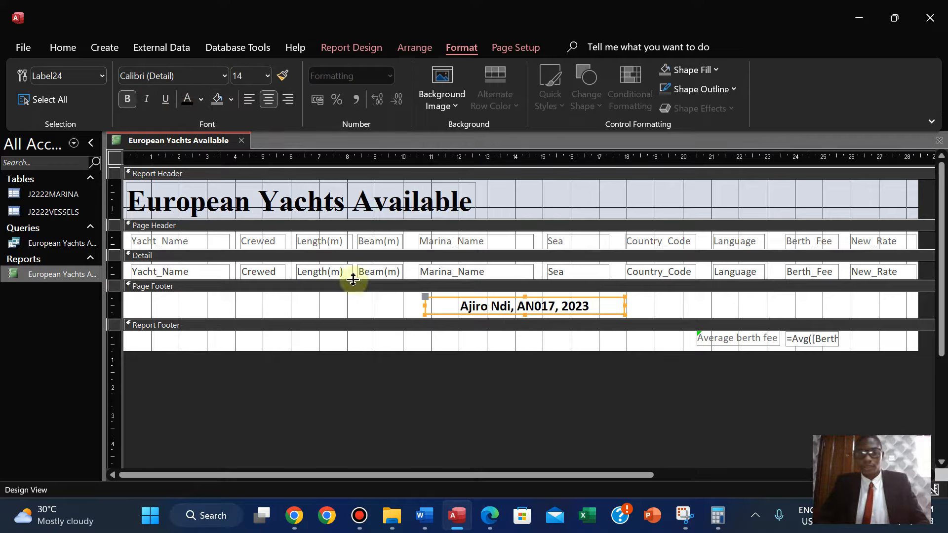
Nudge the footer label sideways so it sits centred across the page footer.
{"action": "left_click", "coordinate": [414, 430]}
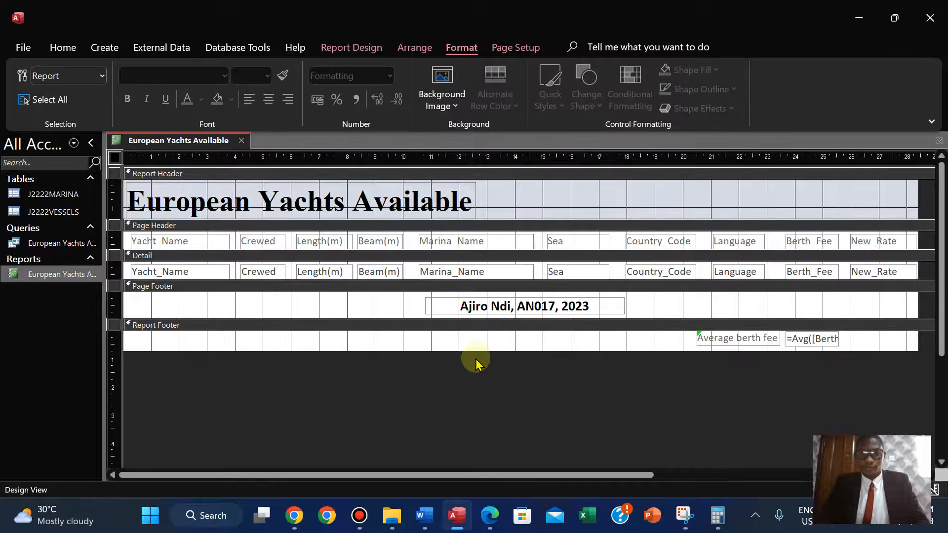
{"action": "left_click", "coordinate": [478, 306]}
{"action": "key", "text": "Right"}
{"action": "key", "text": "Right"}
{"action": "key", "text": "Right"}
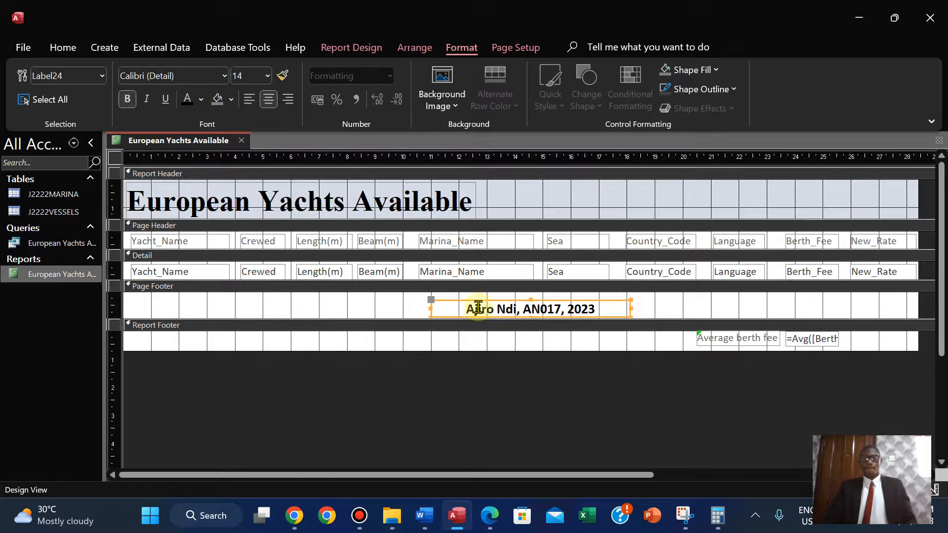
{"action": "key", "text": "Right"}
{"action": "key", "text": "Right"}
{"action": "key", "text": "Right"}
{"action": "key", "text": "Right"}
{"action": "key", "text": "Right"}
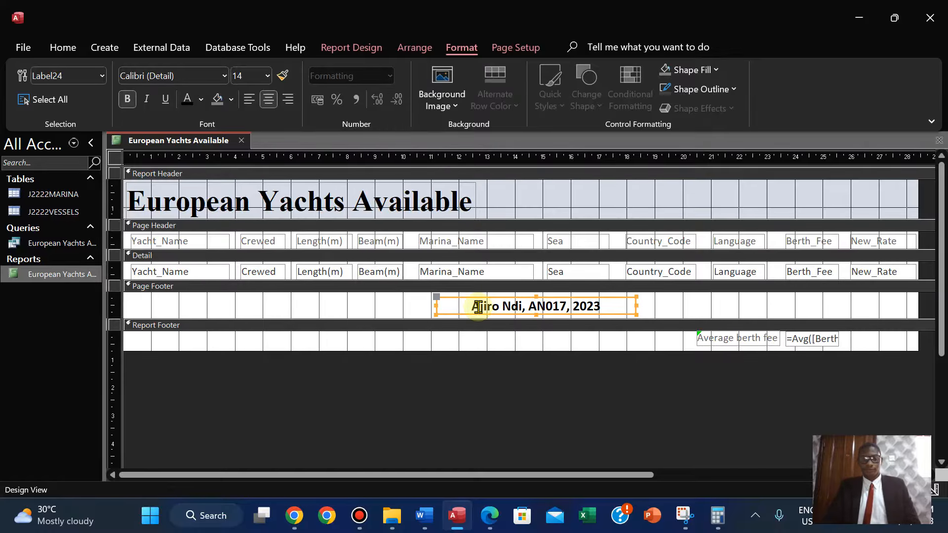
{"action": "key", "text": "Right"}
{"action": "key", "text": "Right"}
{"action": "key", "text": "Right"}
{"action": "key", "text": "Right"}
{"action": "key", "text": "Right"}
{"action": "key", "text": "Right"}
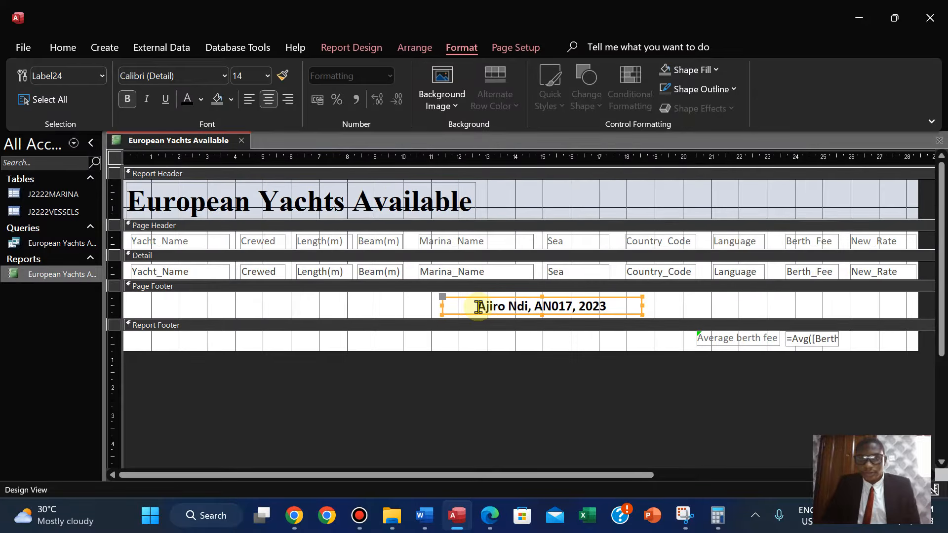
{"action": "key", "text": "Left"}
{"action": "key", "text": "Left"}
{"action": "key", "text": "Left"}
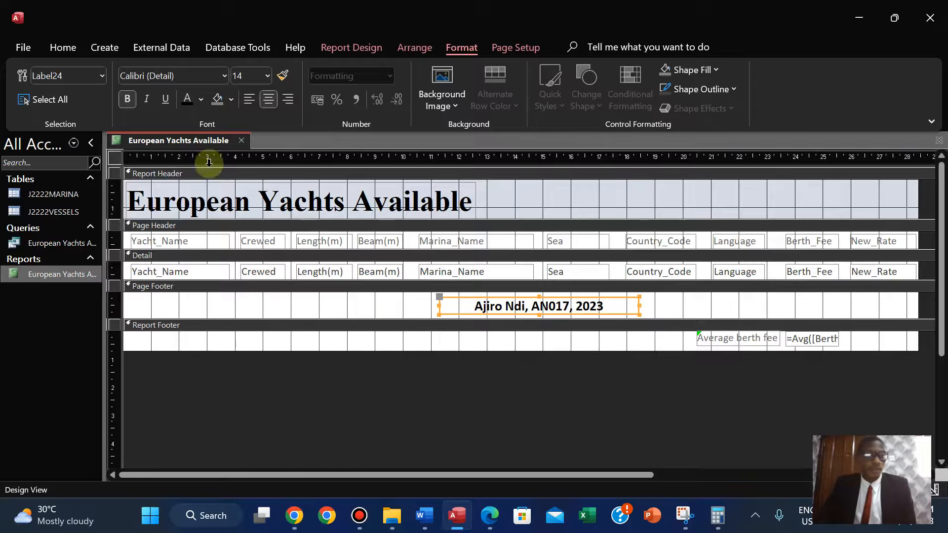
Switch the report to Layout View.
{"action": "right_click", "coordinate": [138, 143]}
{"action": "left_click", "coordinate": [160, 151]}
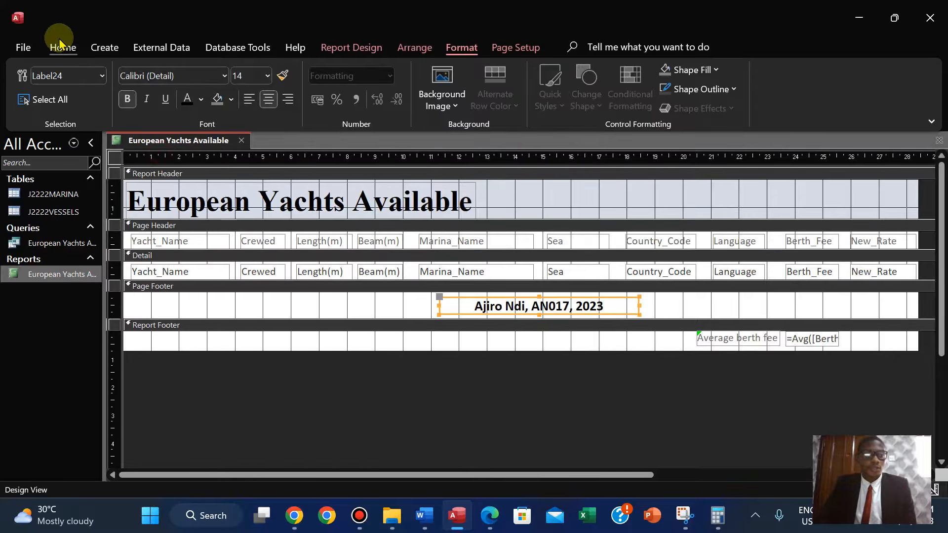
{"action": "left_click", "coordinate": [62, 48]}
{"action": "left_click", "coordinate": [71, 94]}
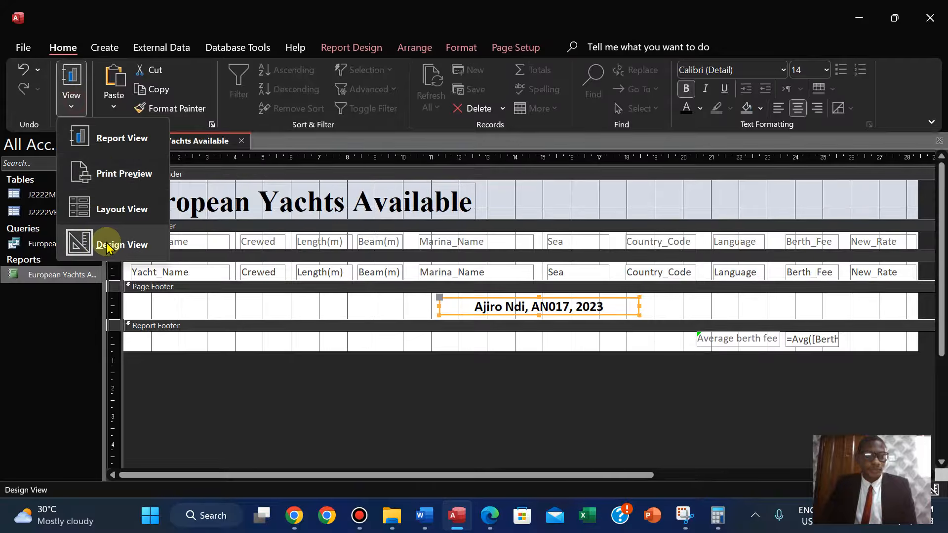
{"action": "left_click", "coordinate": [121, 209]}
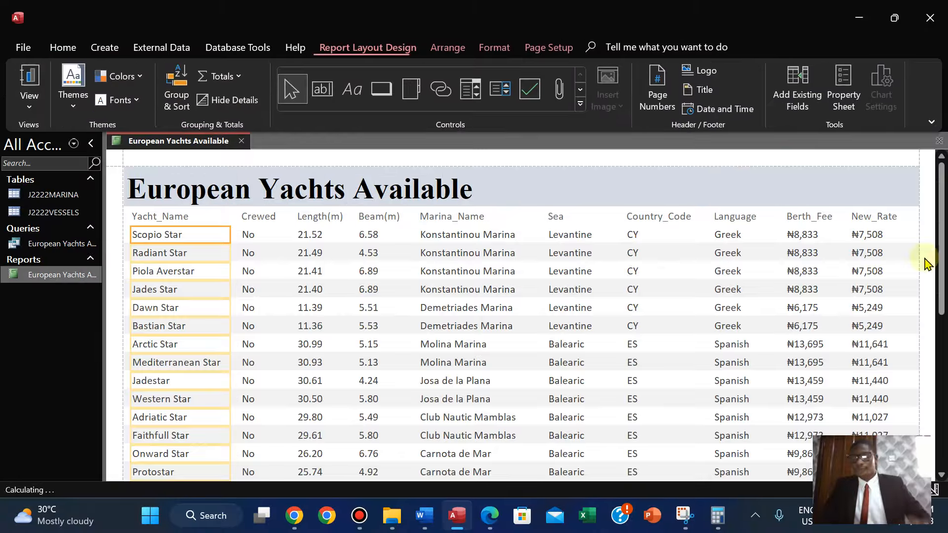
Make the average berth fee value at the end of the report bold.
{"action": "scroll", "coordinate": [931, 377], "scroll_direction": "down", "scroll_amount": 5}
{"action": "scroll", "coordinate": [931, 378], "scroll_direction": "down", "scroll_amount": 5}
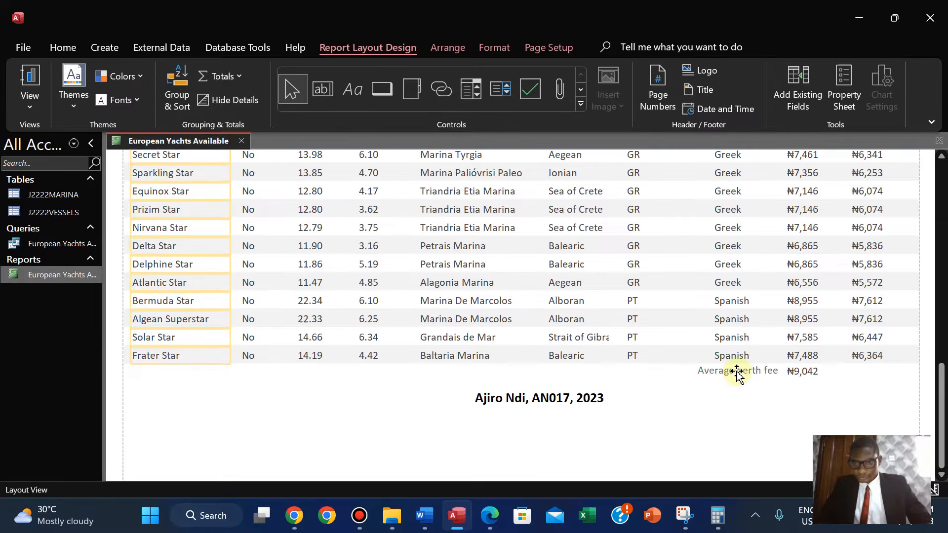
{"action": "left_click", "coordinate": [737, 373]}
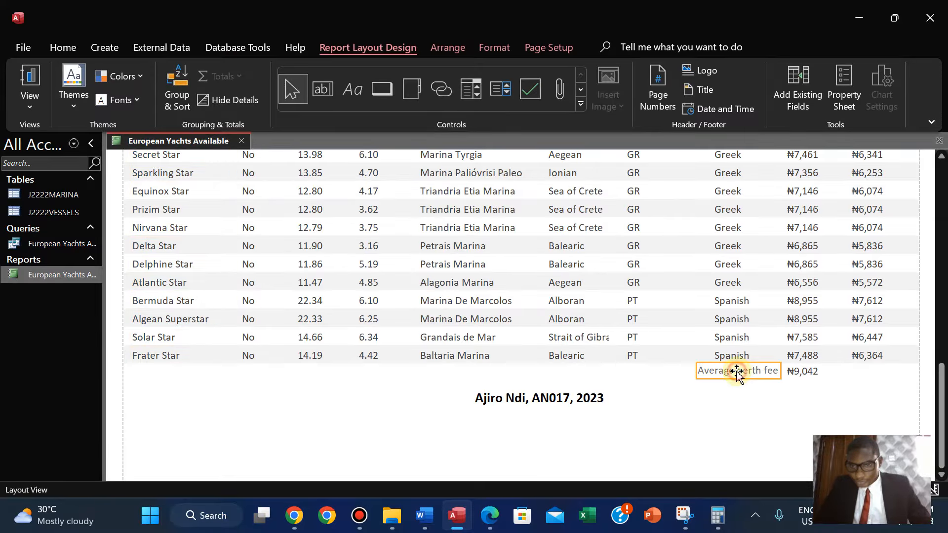
{"action": "scroll", "coordinate": [737, 375], "scroll_direction": "down", "scroll_amount": 1}
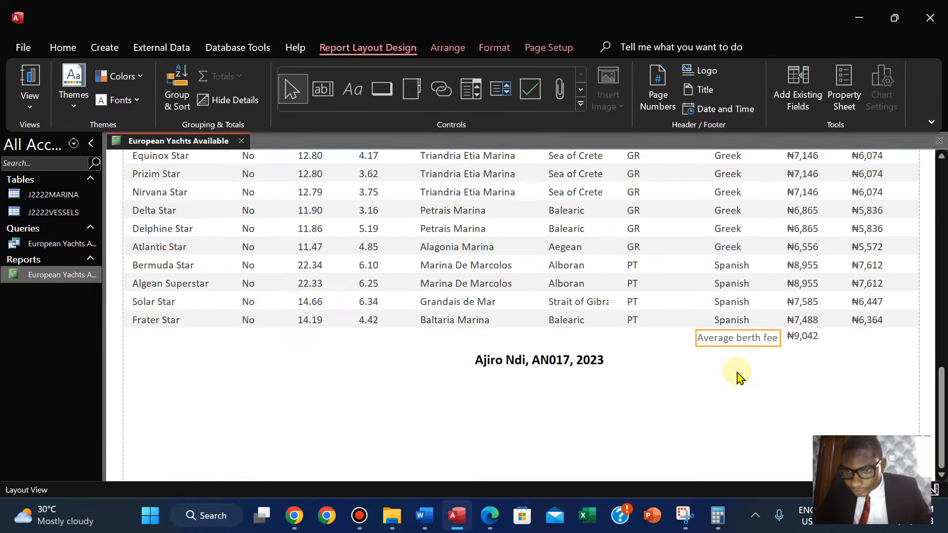
{"action": "left_click", "coordinate": [805, 339]}
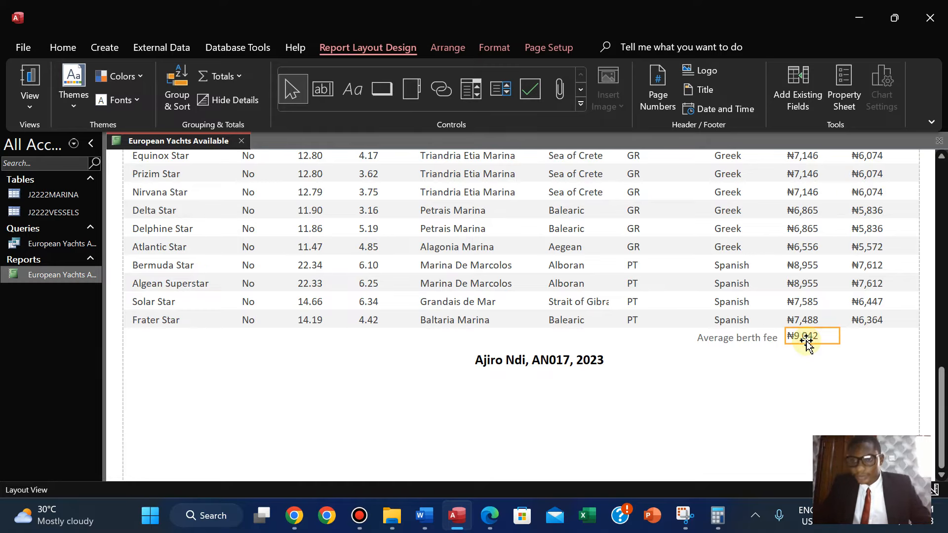
{"action": "key", "text": "Down"}
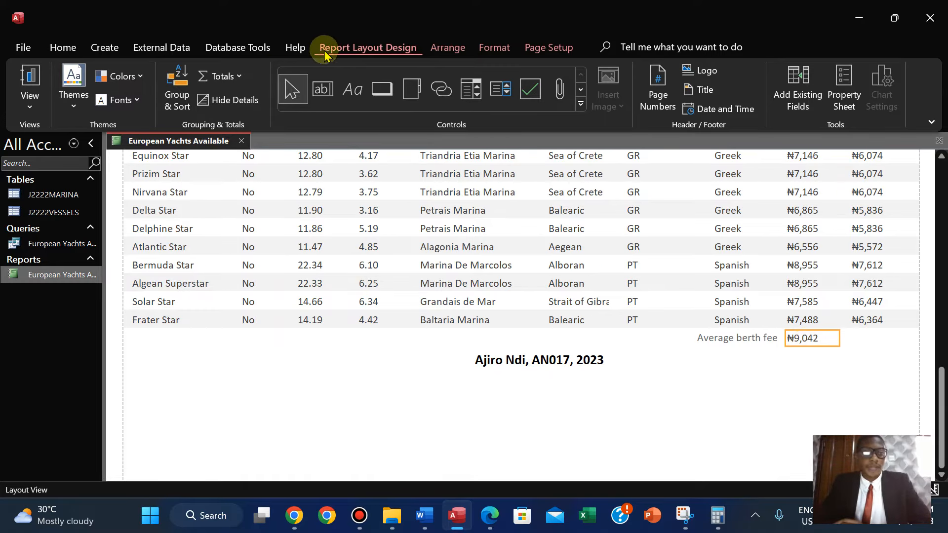
{"action": "left_click", "coordinate": [497, 53]}
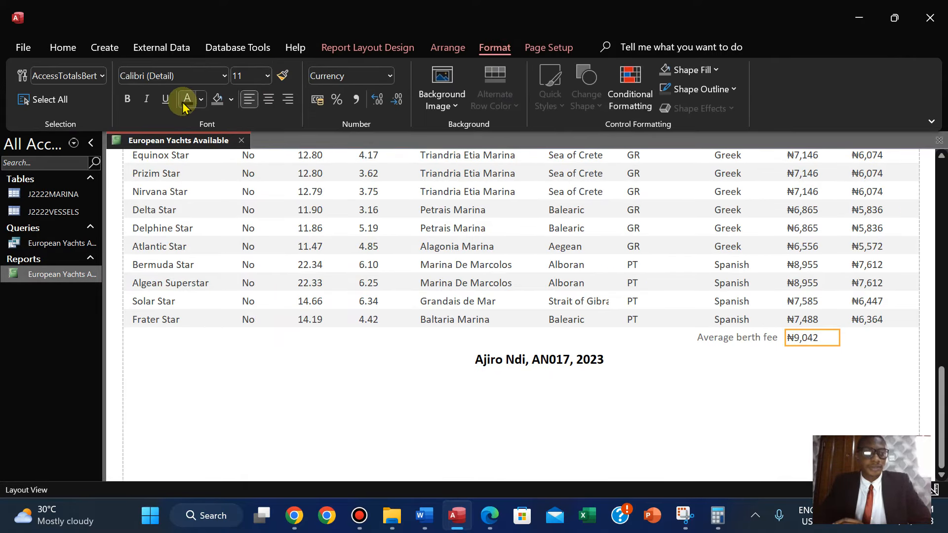
{"action": "left_click", "coordinate": [124, 99]}
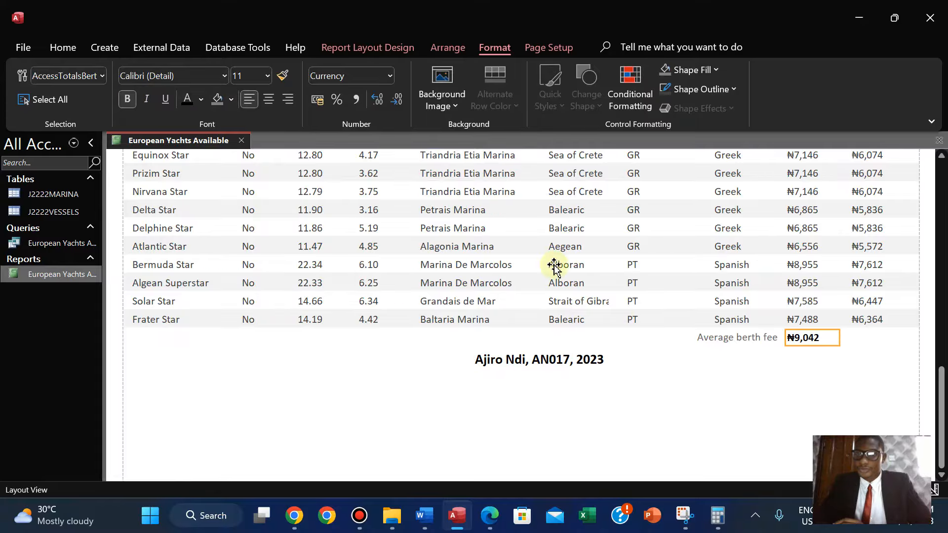
Make the Average berth fee label bold.
{"action": "left_click", "coordinate": [717, 340]}
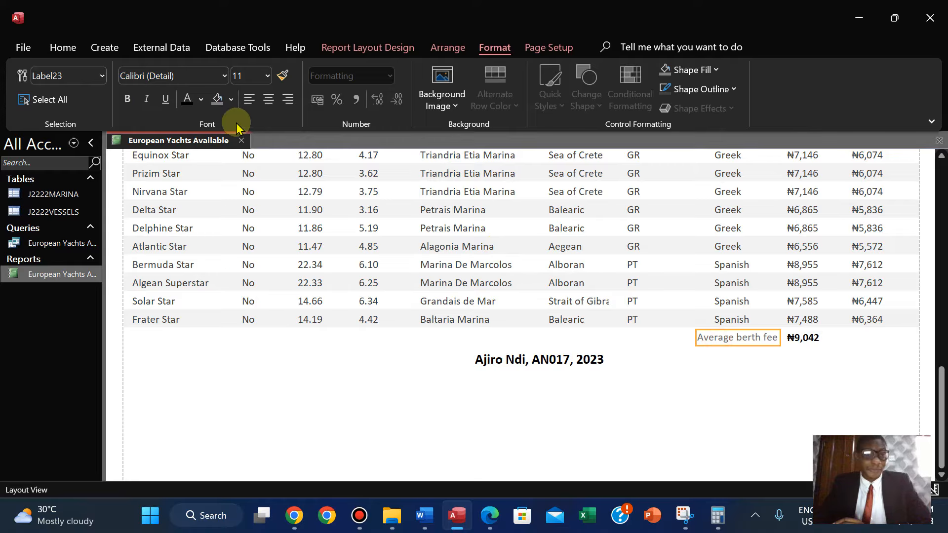
{"action": "left_click", "coordinate": [187, 100]}
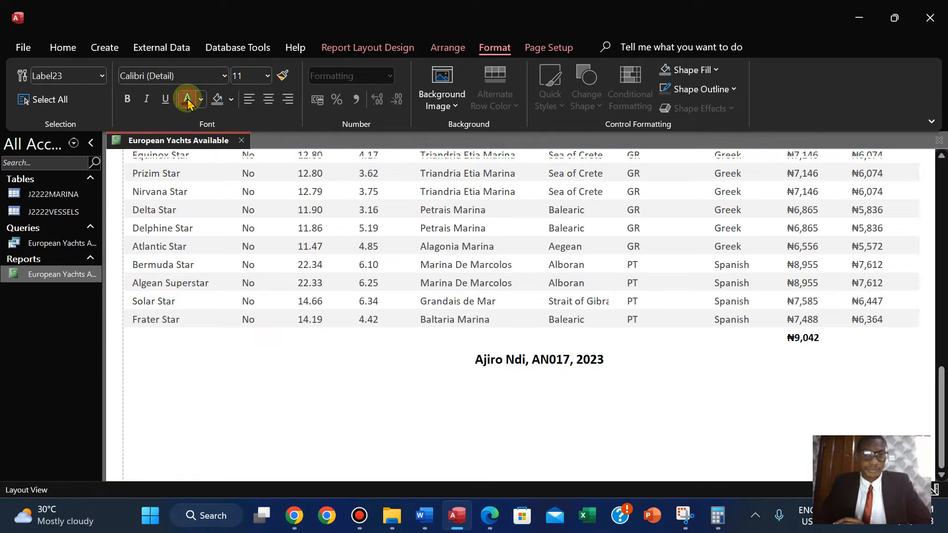
{"action": "left_click", "coordinate": [127, 99]}
{"action": "left_click", "coordinate": [813, 387]}
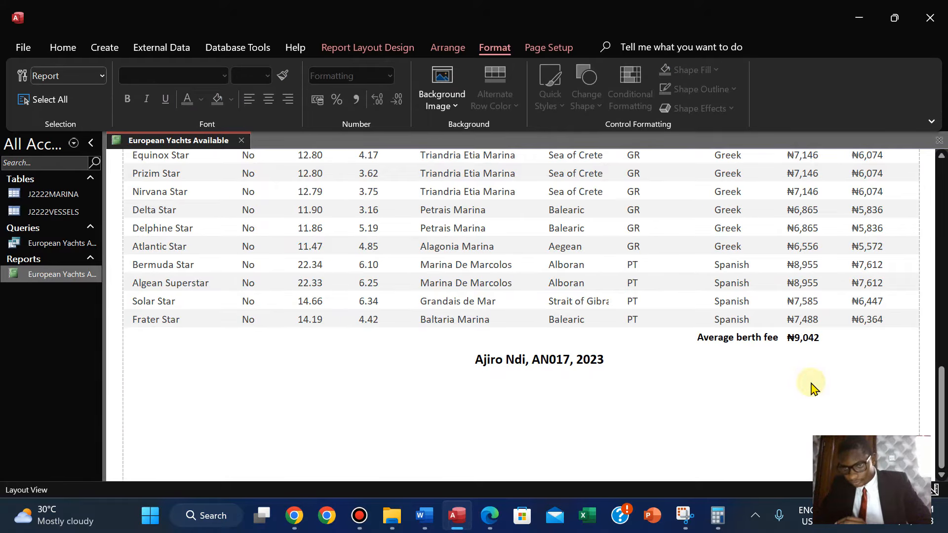
{"action": "left_click", "coordinate": [752, 340]}
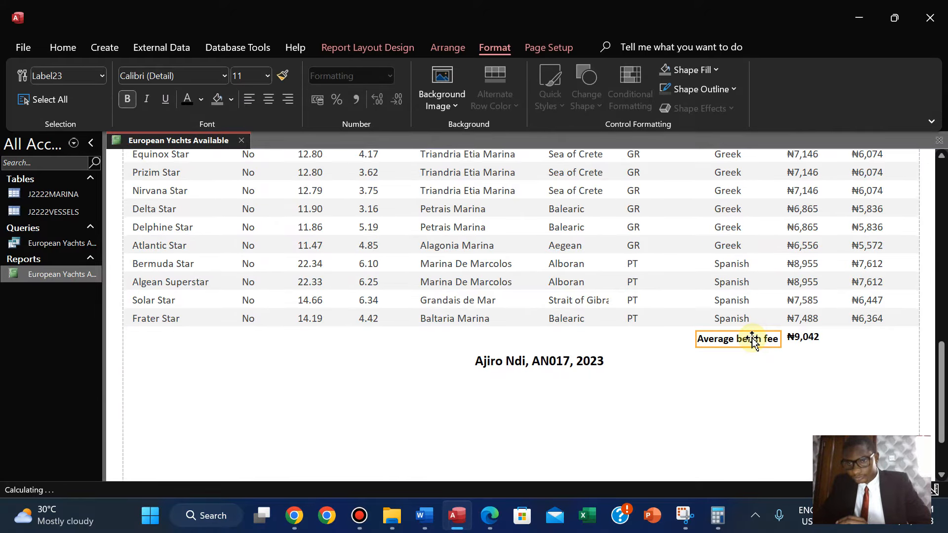
{"action": "left_click", "coordinate": [800, 380]}
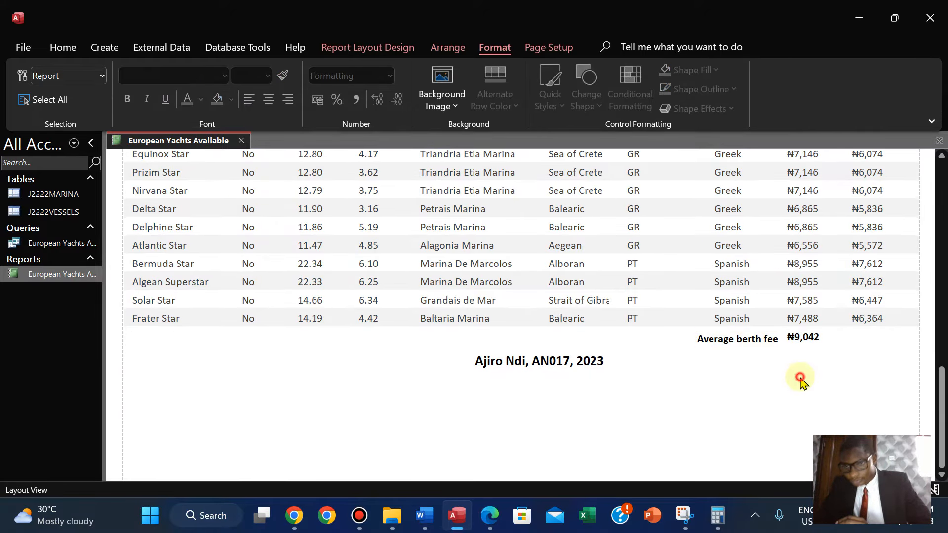
{"action": "left_click", "coordinate": [765, 344]}
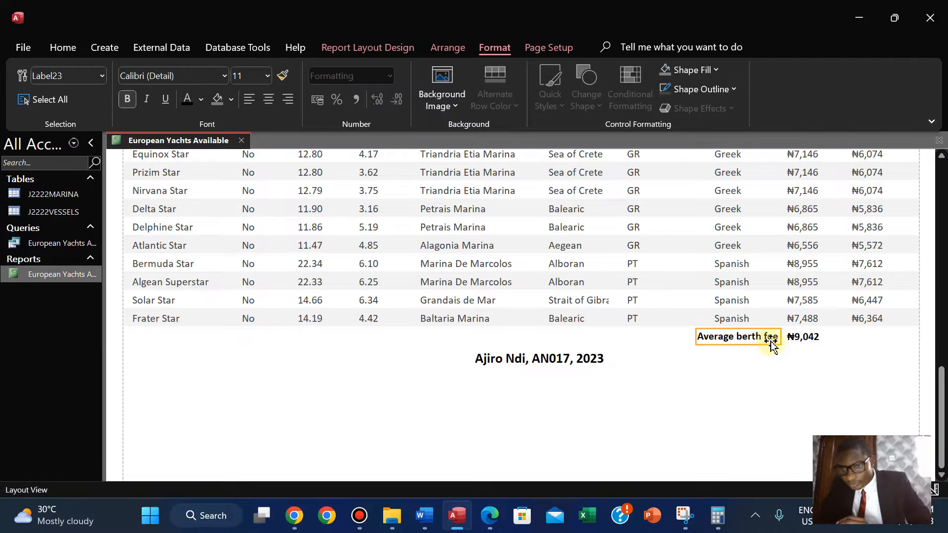
Nudge the average berth fee label and its value so they line up level at the end of the report.
{"action": "left_click_drag", "start_coordinate": [765, 341], "coordinate": [765, 344]}
{"action": "left_click", "coordinate": [804, 335]}
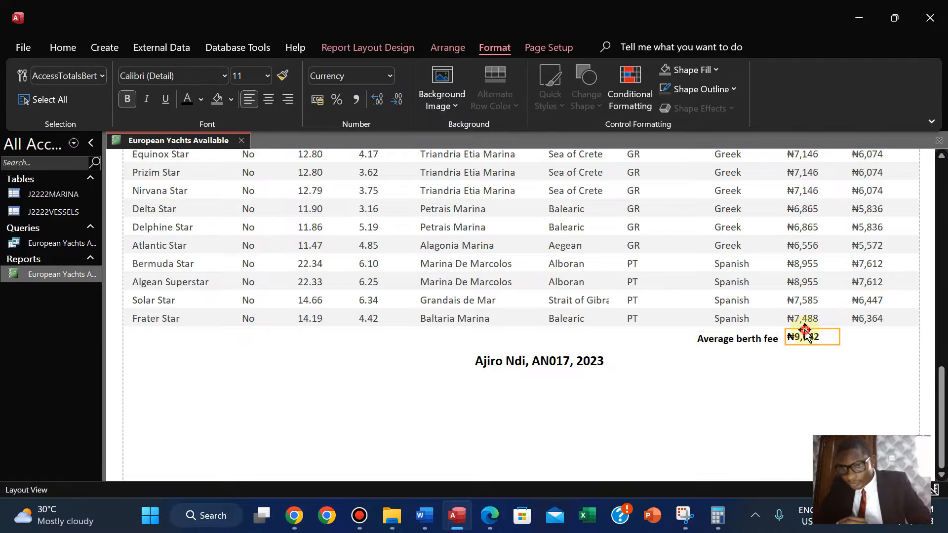
{"action": "key", "text": "Down"}
{"action": "key", "text": "Down"}
{"action": "left_click", "coordinate": [747, 400]}
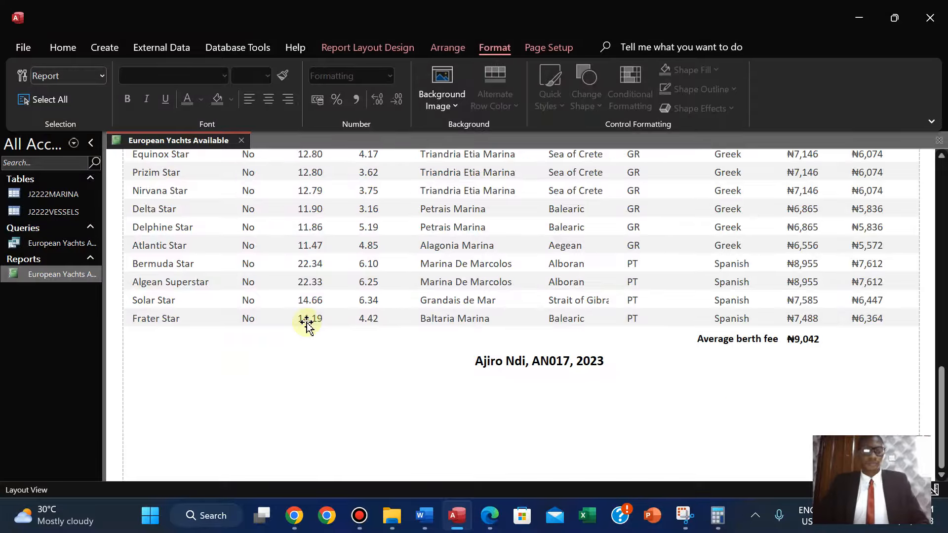
In the exam paper, highlight the completed report requirements in pink.
{"action": "left_click", "coordinate": [490, 516]}
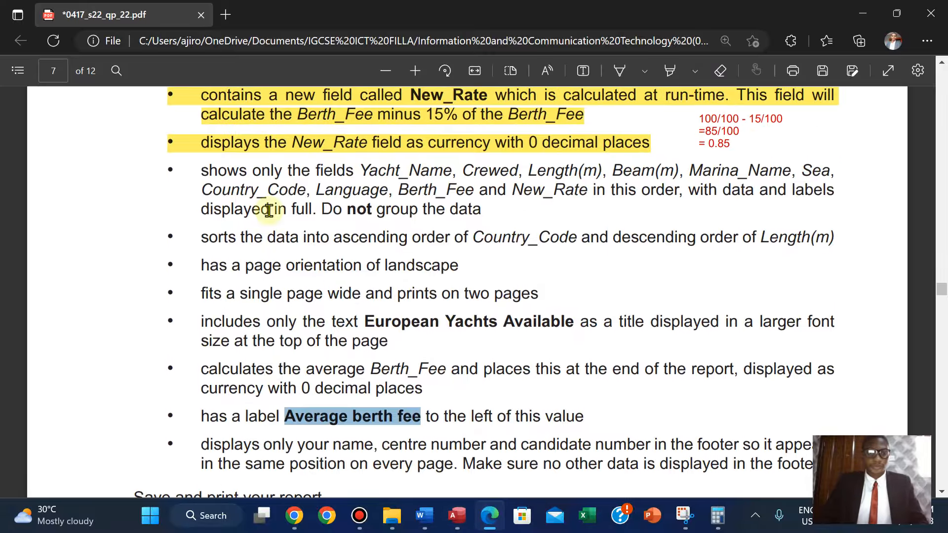
{"action": "left_click_drag", "start_coordinate": [199, 172], "coordinate": [328, 439]}
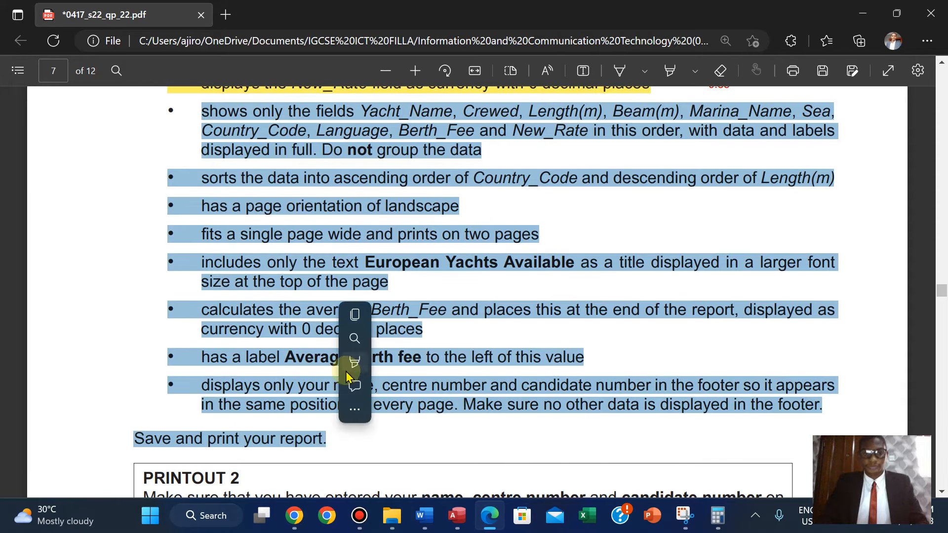
{"action": "right_click", "coordinate": [341, 303]}
{"action": "mouse_move", "coordinate": [457, 362]}
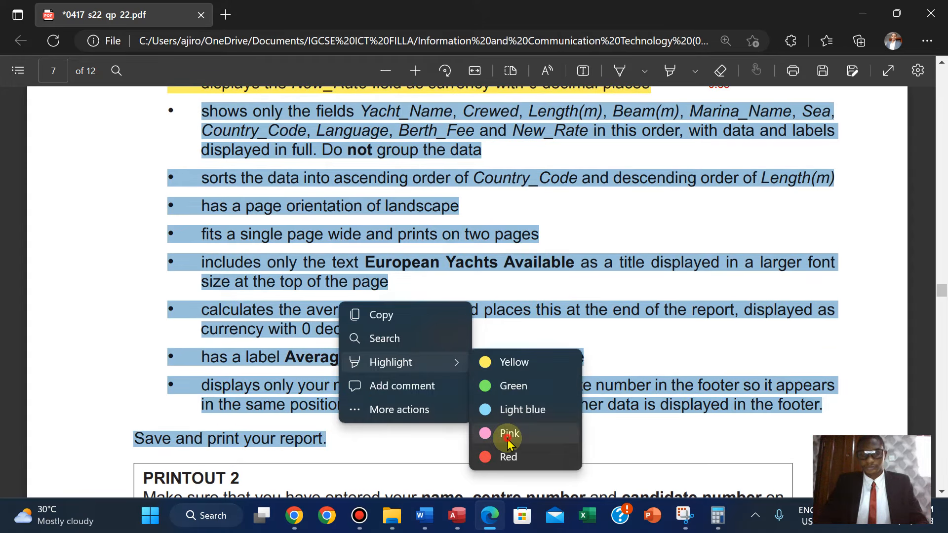
{"action": "left_click", "coordinate": [508, 435]}
{"action": "scroll", "coordinate": [509, 438], "scroll_direction": "down", "scroll_amount": 5}
{"action": "scroll", "coordinate": [508, 443], "scroll_direction": "down", "scroll_amount": 2}
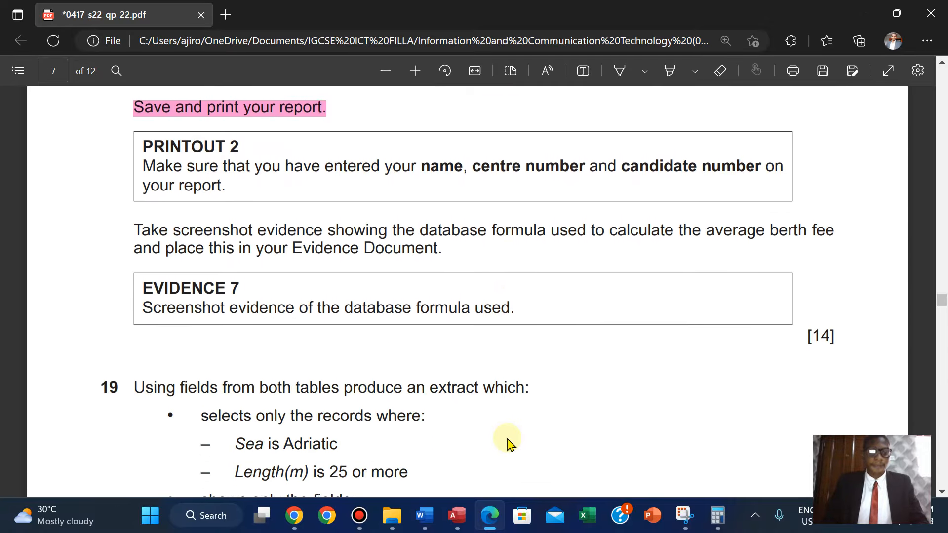
Copy the PRINTOUT 2 heading from the exam paper.
{"action": "scroll", "coordinate": [518, 413], "scroll_direction": "up", "scroll_amount": 1}
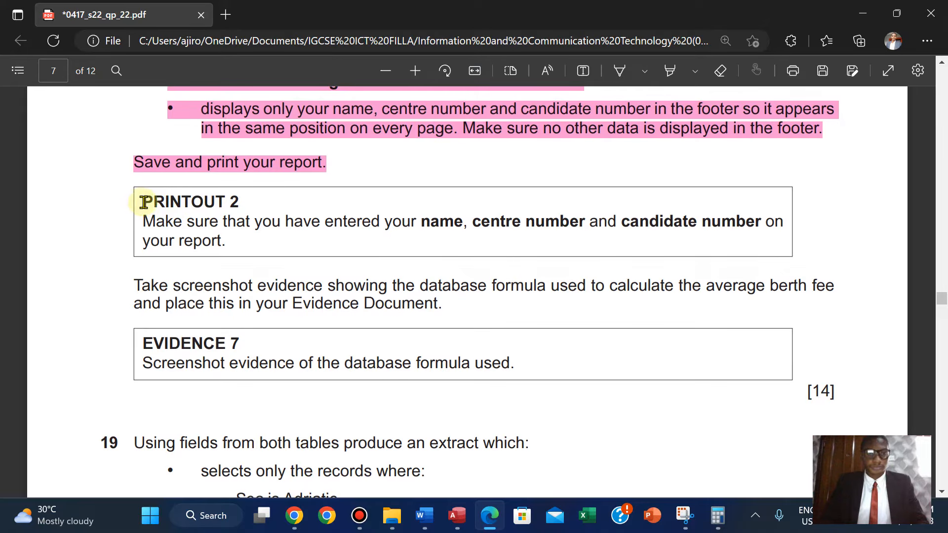
{"action": "left_click_drag", "start_coordinate": [144, 202], "coordinate": [245, 194]}
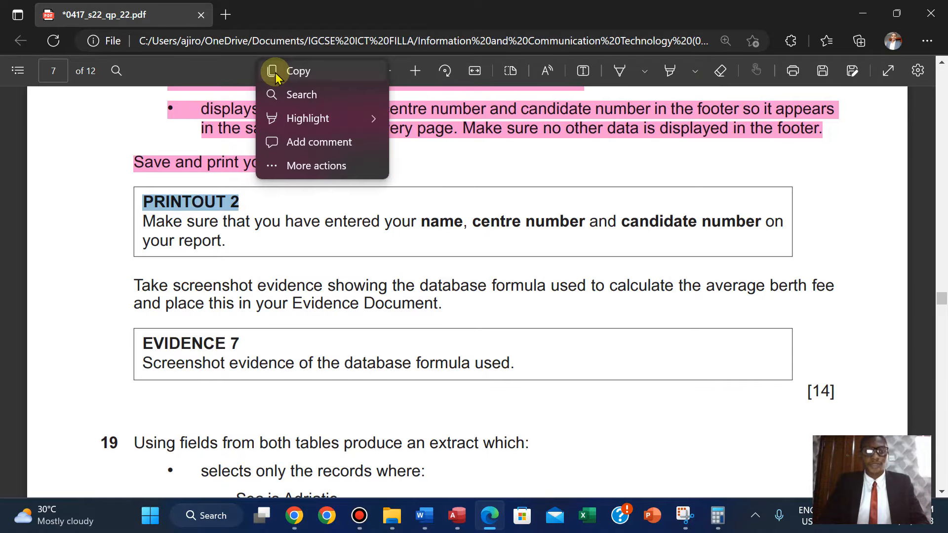
{"action": "left_click", "coordinate": [272, 71]}
Save the European Yachts Available report.
{"action": "left_click", "coordinate": [457, 515]}
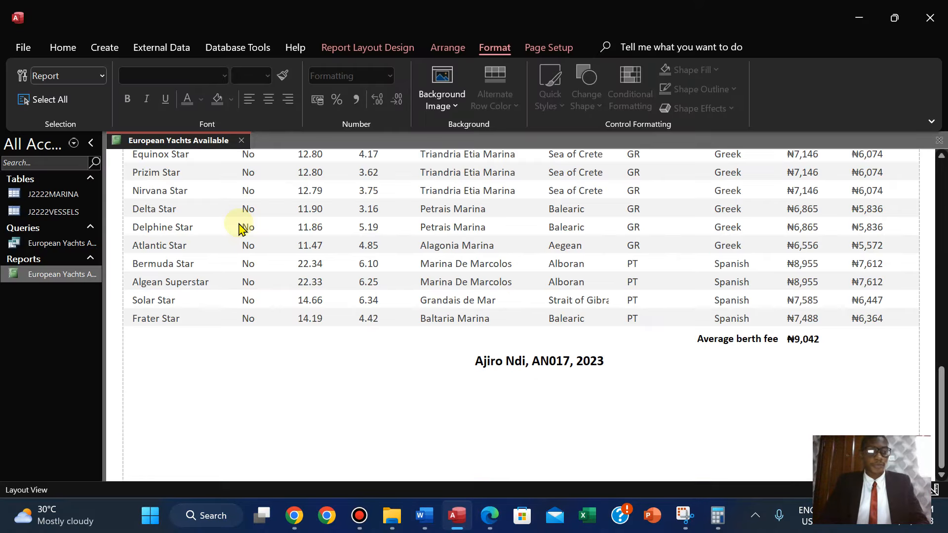
{"action": "right_click", "coordinate": [146, 144]}
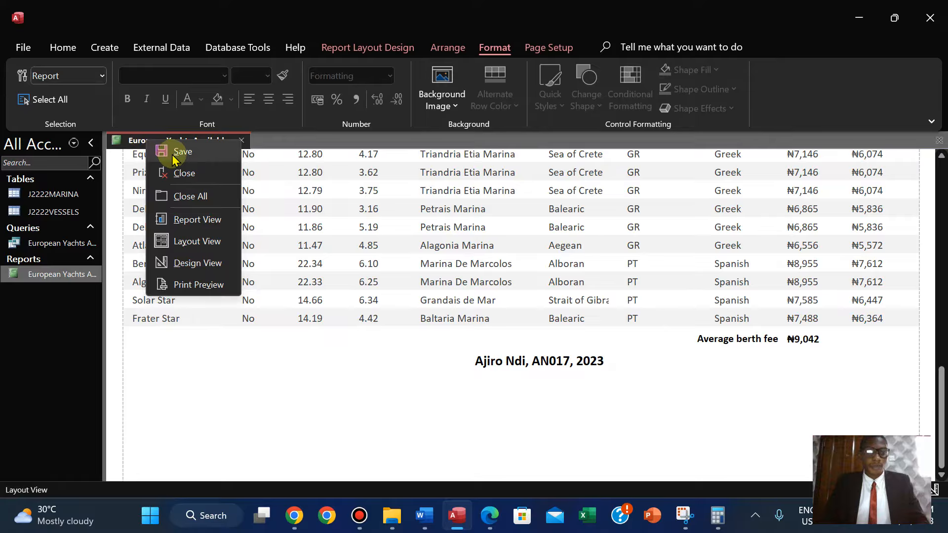
{"action": "left_click", "coordinate": [167, 150]}
Open the report in Print Preview and page through both pages to check the layout.
{"action": "left_click", "coordinate": [58, 48]}
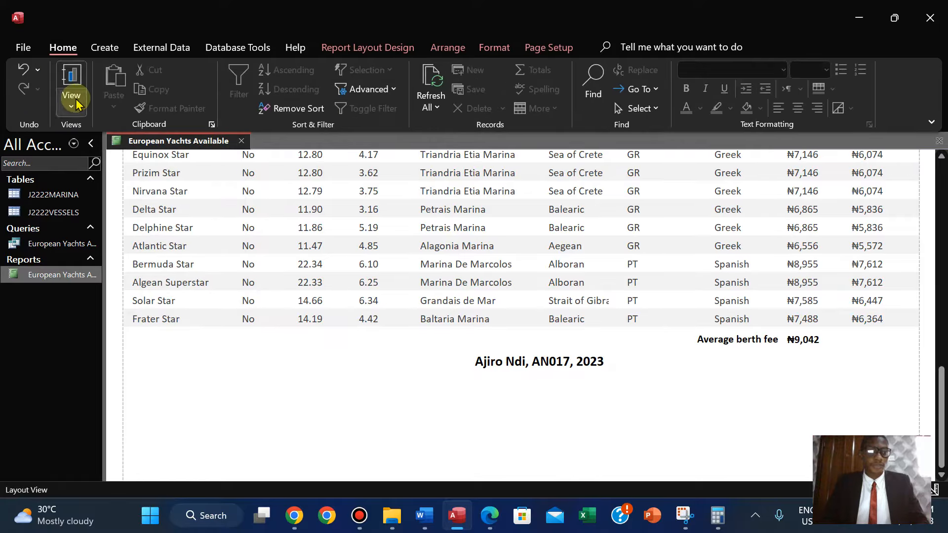
{"action": "left_click", "coordinate": [71, 91]}
{"action": "left_click", "coordinate": [124, 174]}
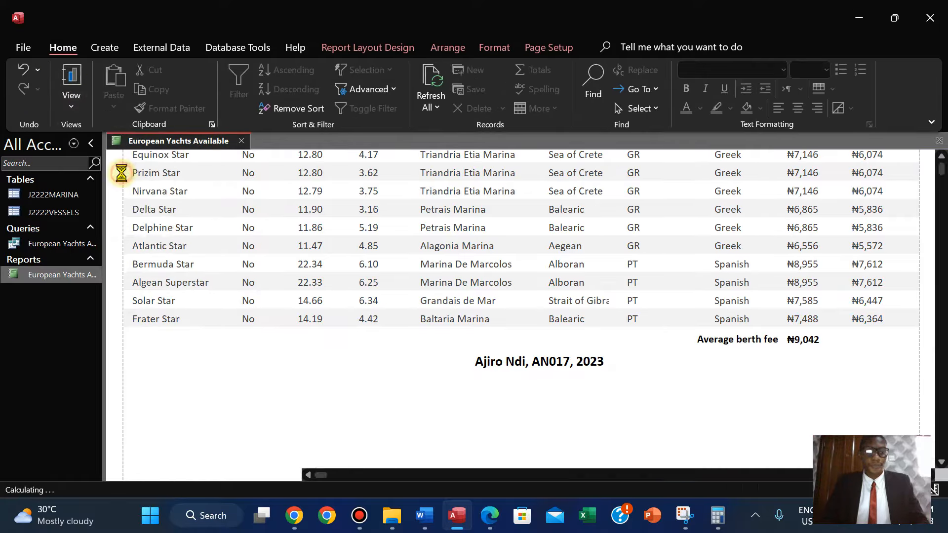
{"action": "left_click_drag", "start_coordinate": [940, 242], "coordinate": [940, 359]}
{"action": "left_click_drag", "start_coordinate": [946, 268], "coordinate": [943, 344]}
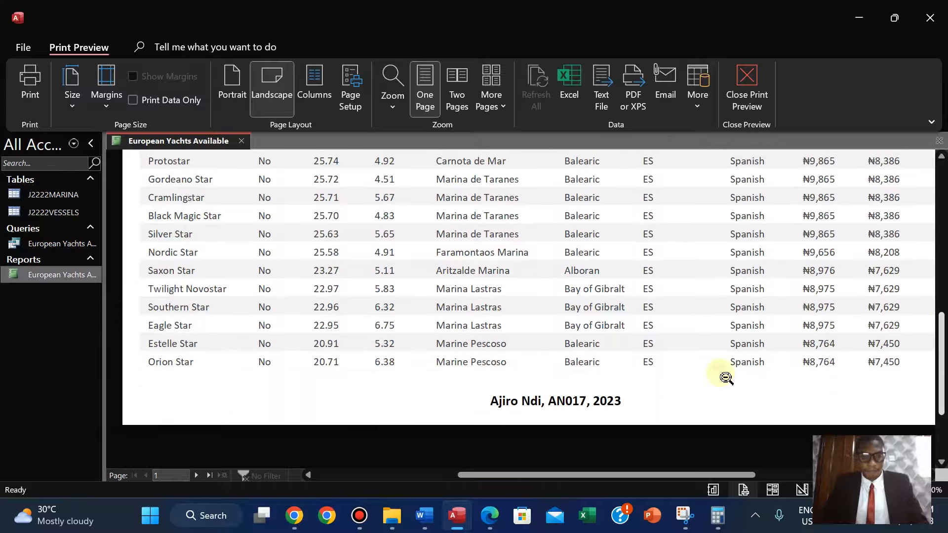
{"action": "left_click", "coordinate": [198, 477]}
{"action": "left_click_drag", "start_coordinate": [942, 328], "coordinate": [924, 248]}
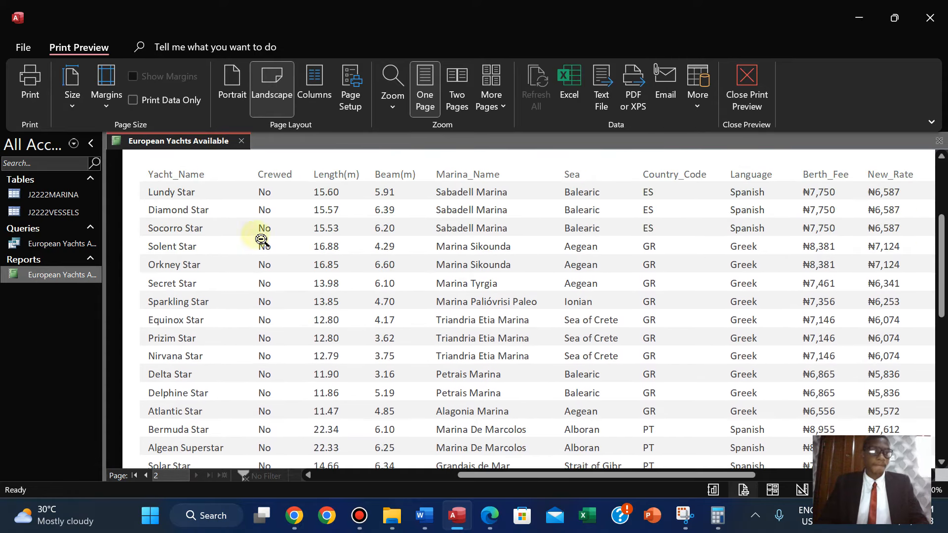
Print the report to PDF as PRINTOUT 2 in the 06_0417_22 Confidential Source Files June 2022 folder.
{"action": "left_click", "coordinate": [40, 101]}
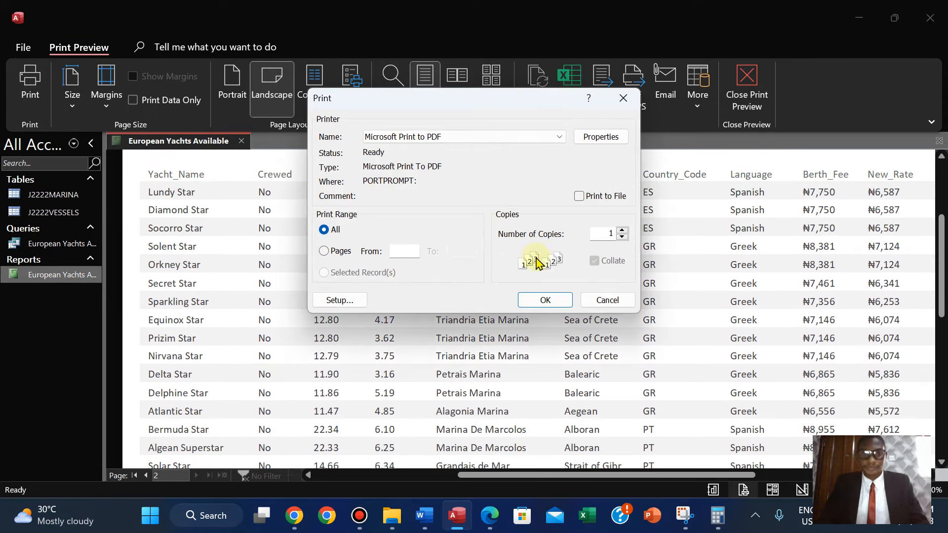
{"action": "left_click", "coordinate": [545, 300]}
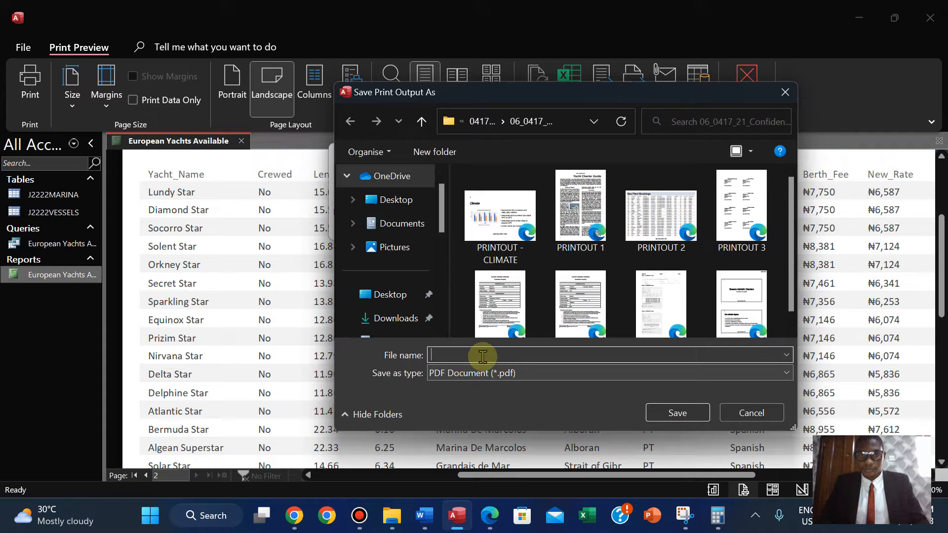
{"action": "left_click", "coordinate": [480, 122]}
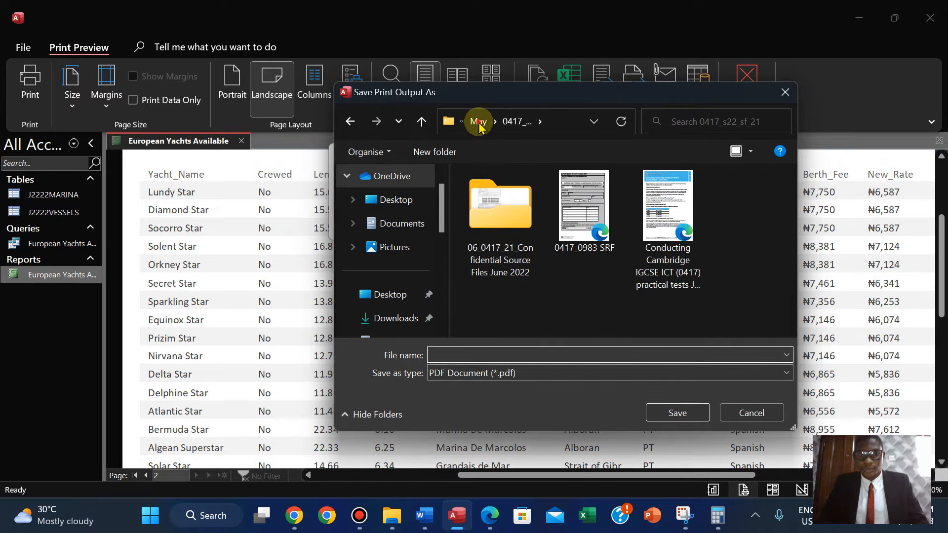
{"action": "left_click", "coordinate": [478, 123]}
{"action": "double_click", "coordinate": [581, 213]}
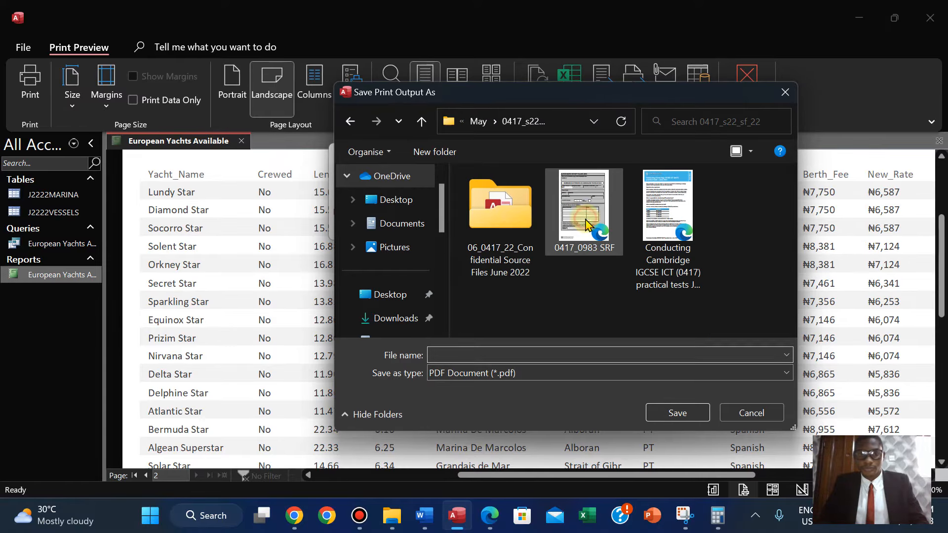
{"action": "double_click", "coordinate": [504, 222]}
{"action": "left_click", "coordinate": [442, 354]}
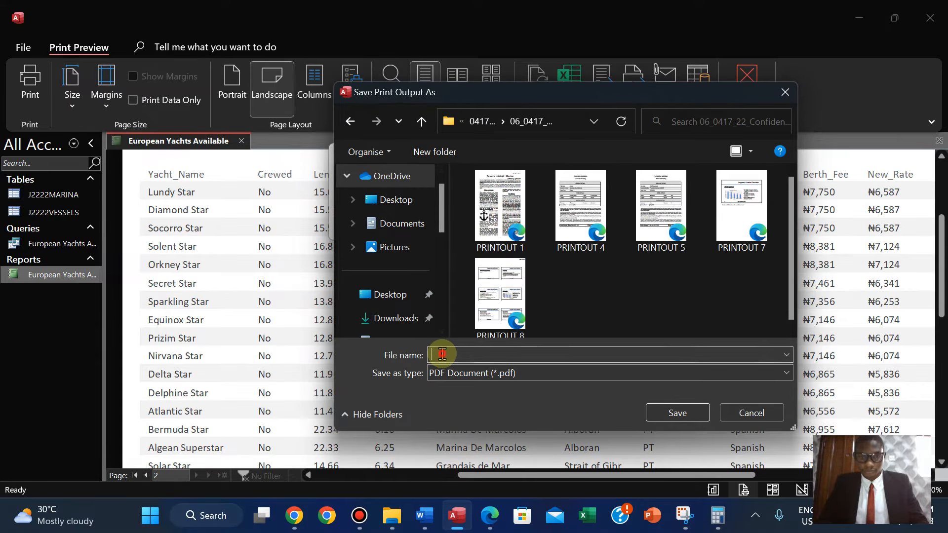
{"action": "left_click", "coordinate": [686, 414]}
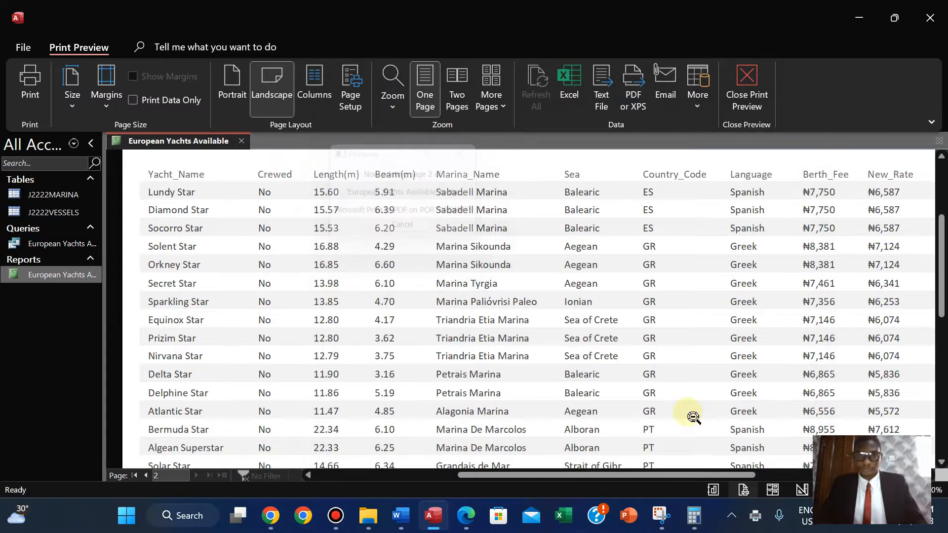
In the exam paper, highlight the PRINTOUT 2 instructions in green.
{"action": "left_click", "coordinate": [466, 515]}
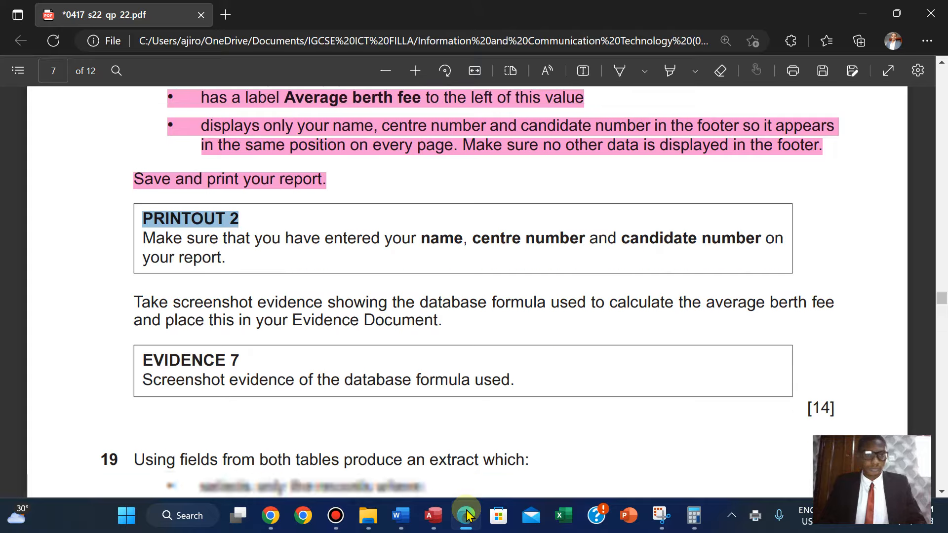
{"action": "left_click", "coordinate": [291, 197]}
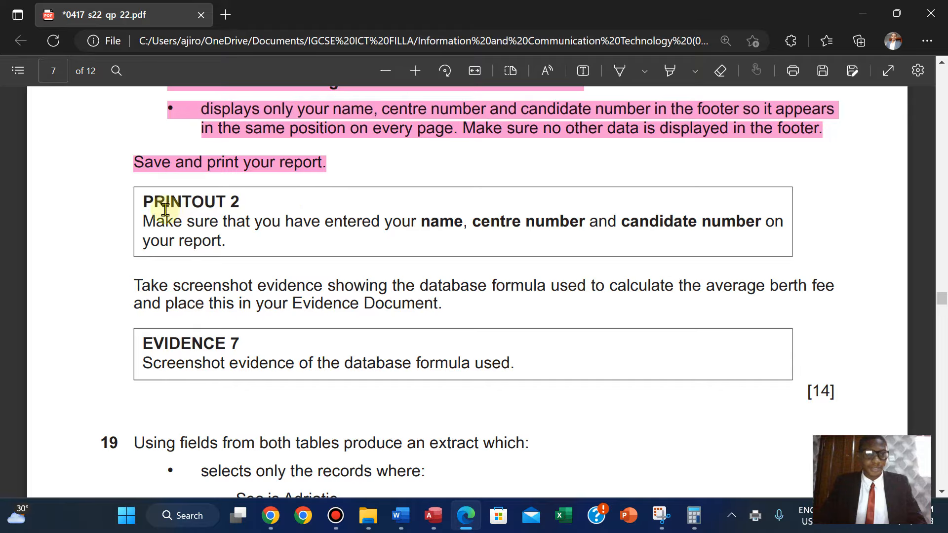
{"action": "left_click_drag", "start_coordinate": [148, 203], "coordinate": [230, 247]}
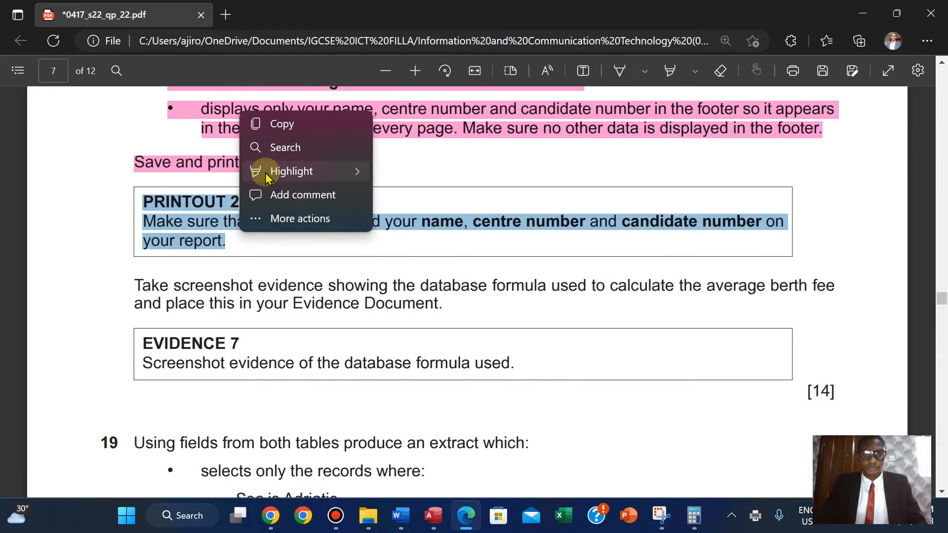
{"action": "mouse_move", "coordinate": [276, 171]}
{"action": "left_click", "coordinate": [414, 195]}
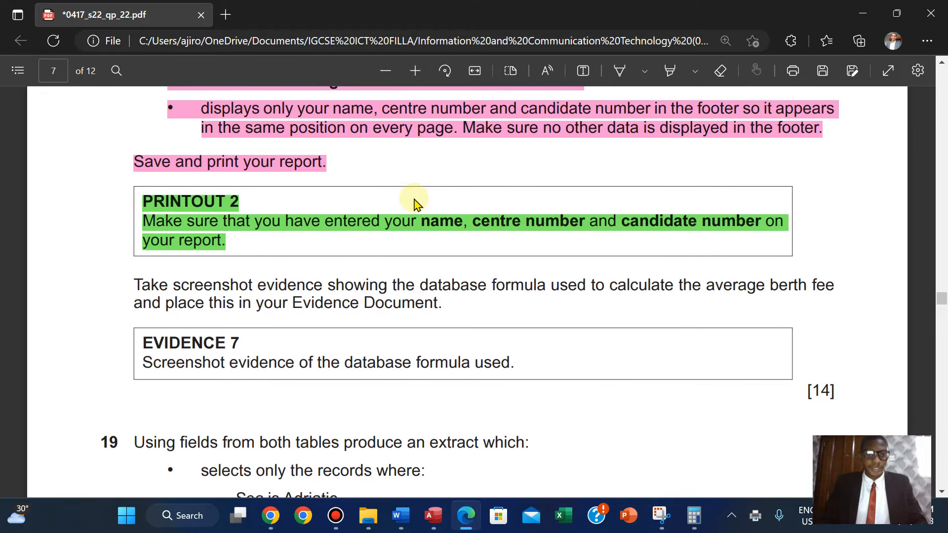
{"action": "scroll", "coordinate": [415, 204], "scroll_direction": "down", "scroll_amount": 1}
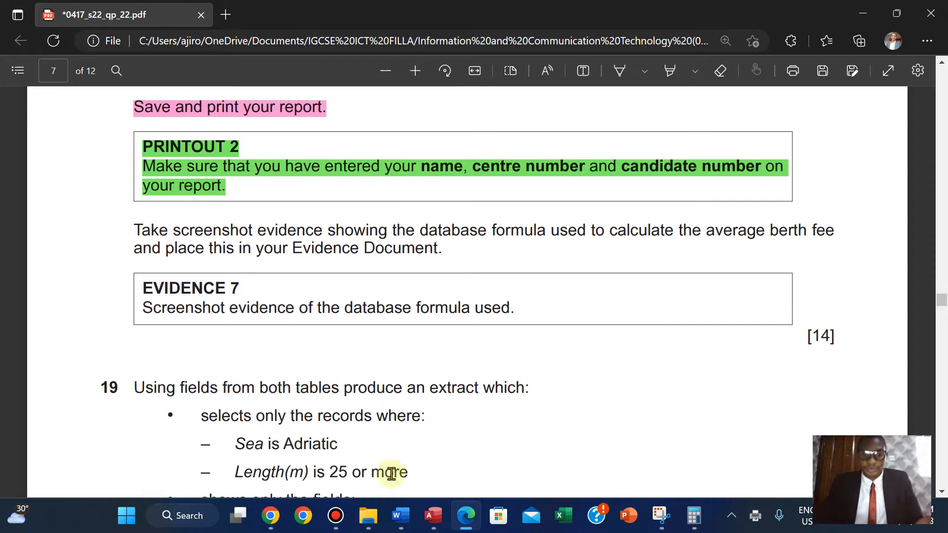
Open the report in Design View and widen the average berth fee formula box so the whole formula shows.
{"action": "left_click", "coordinate": [433, 515]}
{"action": "left_click_drag", "start_coordinate": [941, 257], "coordinate": [937, 351]}
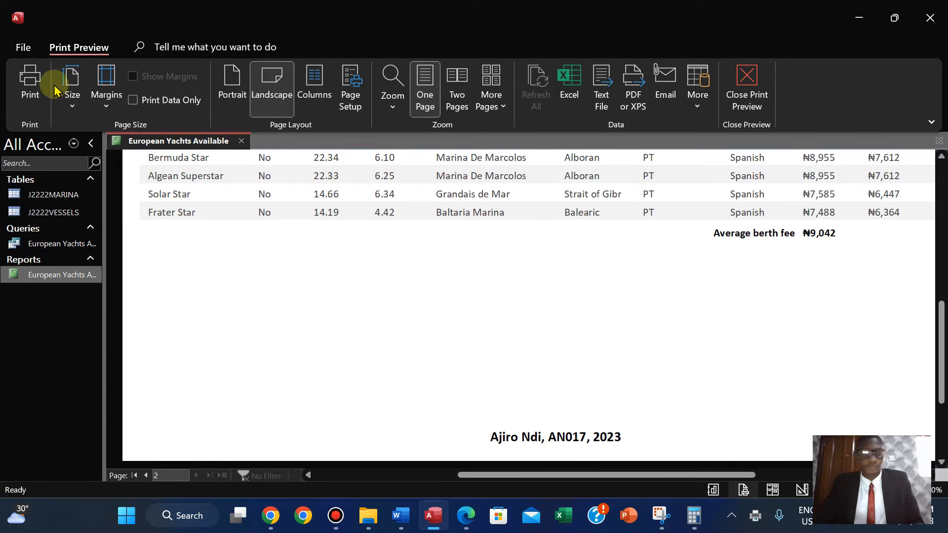
{"action": "right_click", "coordinate": [169, 145]}
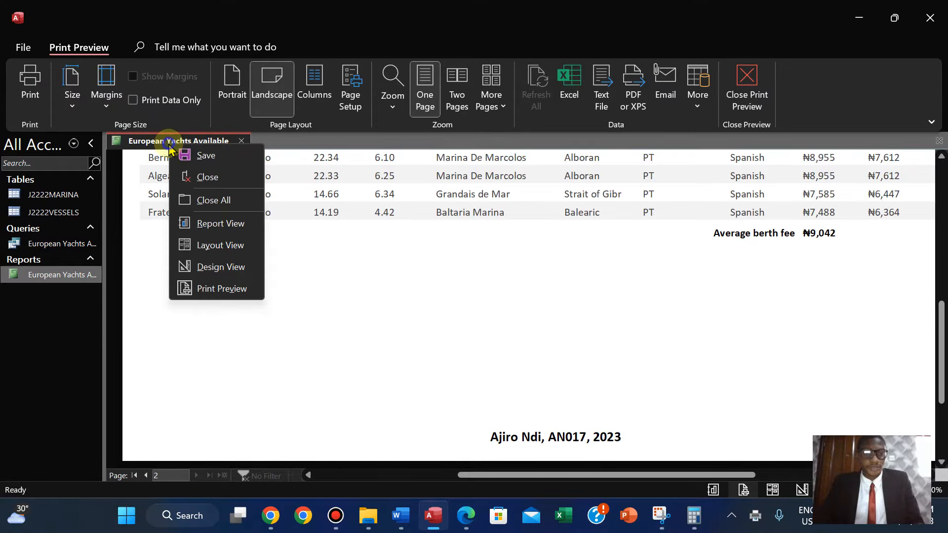
{"action": "left_click", "coordinate": [228, 260]}
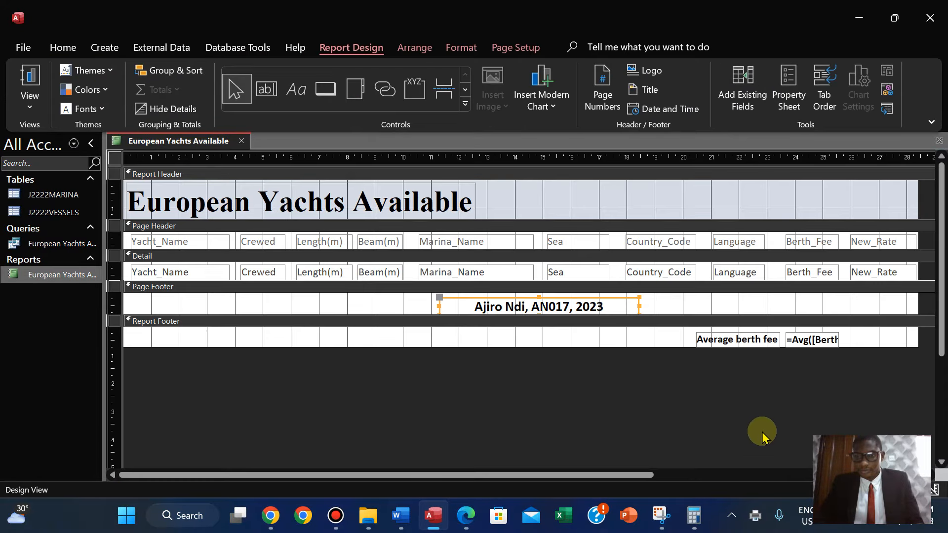
{"action": "left_click", "coordinate": [823, 341]}
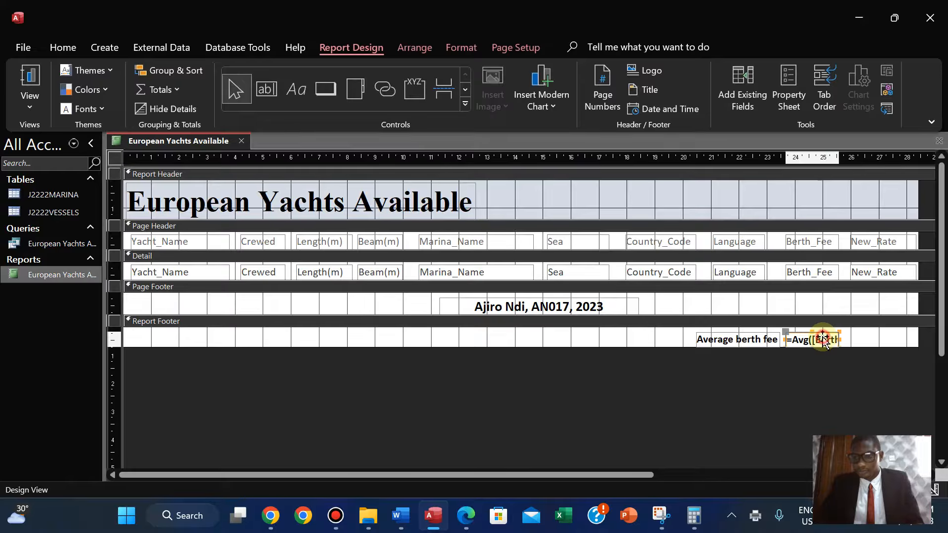
{"action": "left_click_drag", "start_coordinate": [839, 339], "coordinate": [873, 339]}
{"action": "left_click", "coordinate": [803, 392]}
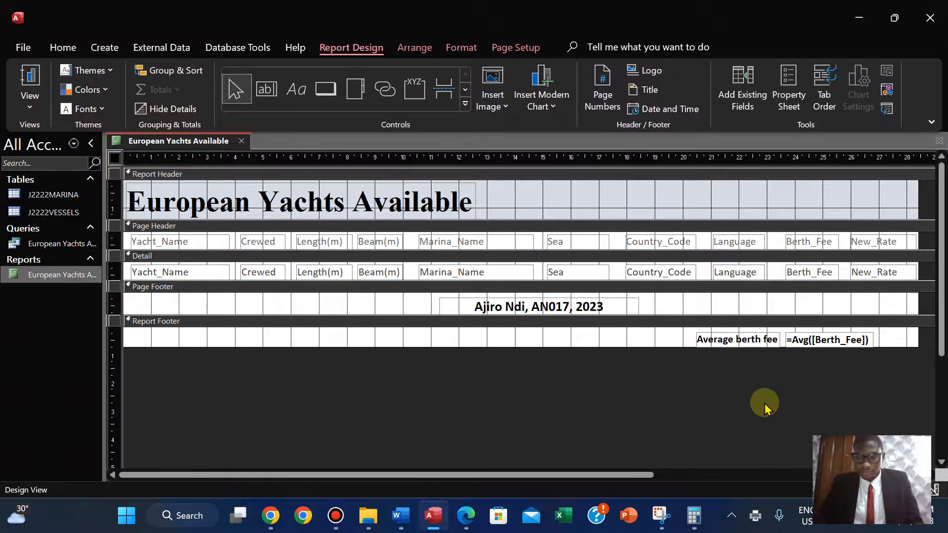
Take a snip of the Average berth fee label and its =Avg([Berth_Fee]) formula.
{"action": "left_click", "coordinate": [660, 515]}
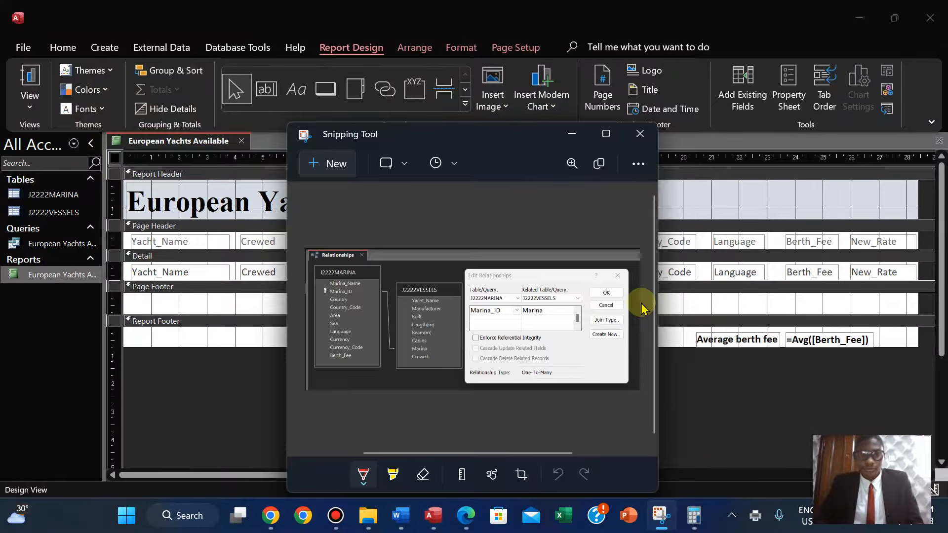
{"action": "left_click", "coordinate": [336, 174]}
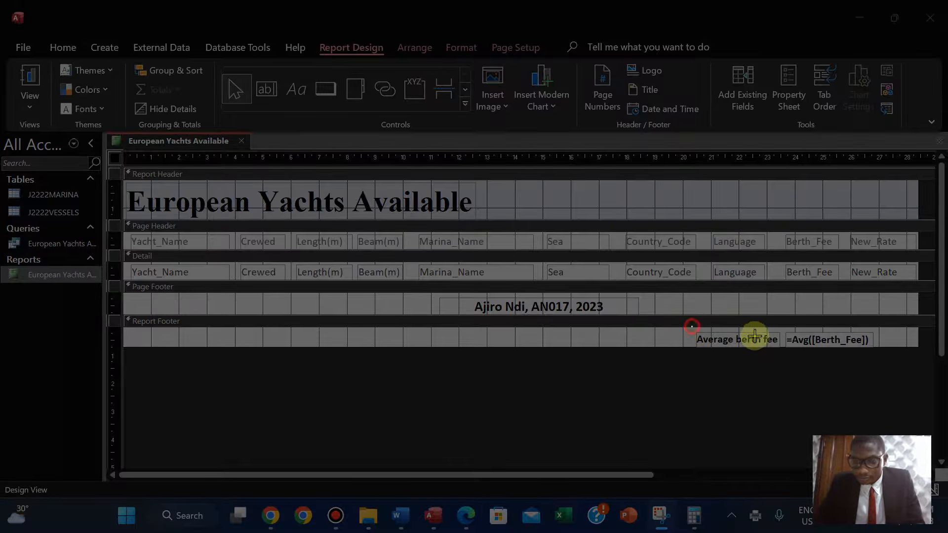
{"action": "left_click_drag", "start_coordinate": [692, 326], "coordinate": [884, 344]}
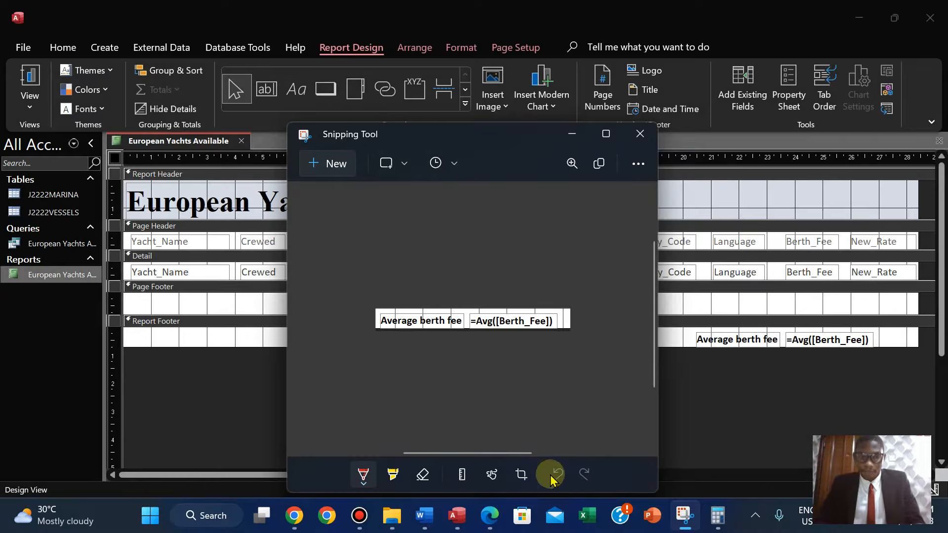
Switch to the evidence document and go to the Step 18 EVIDENCE 7 placeholder.
{"action": "left_click", "coordinate": [484, 518]}
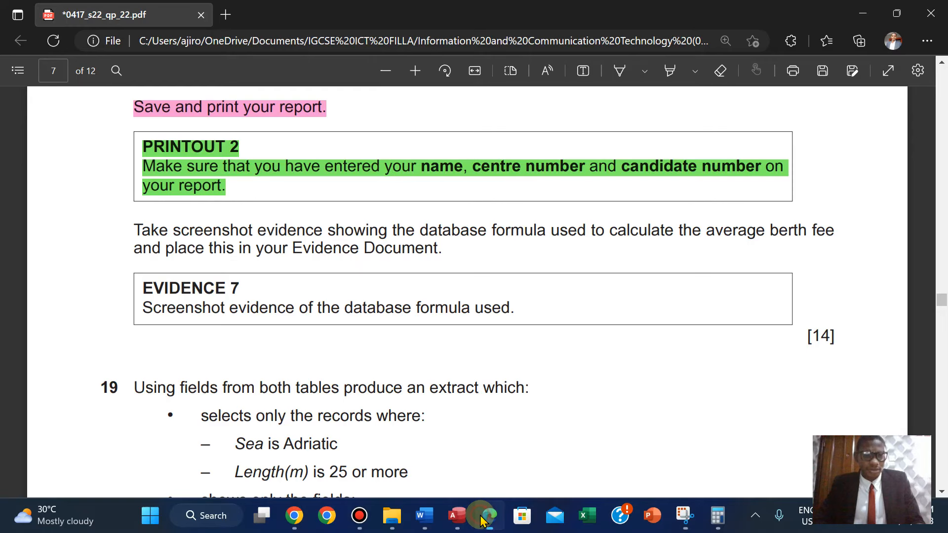
{"action": "left_click", "coordinate": [425, 516]}
{"action": "left_click_drag", "start_coordinate": [939, 345], "coordinate": [939, 388]}
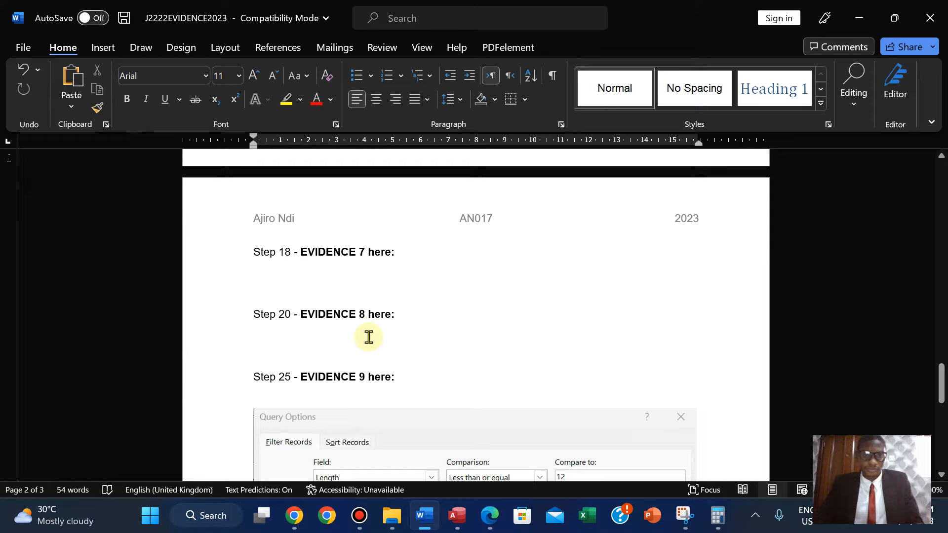
Paste the average berth fee formula snip into the Step 18 EVIDENCE 7 space and enlarge it.
{"action": "left_click", "coordinate": [262, 280]}
{"action": "key", "text": "ctrl+v"}
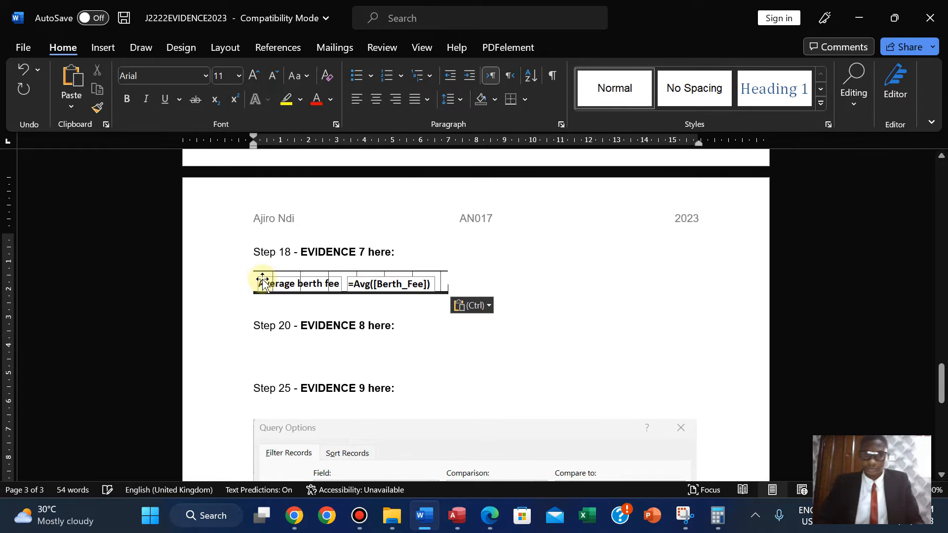
{"action": "left_click", "coordinate": [407, 284]}
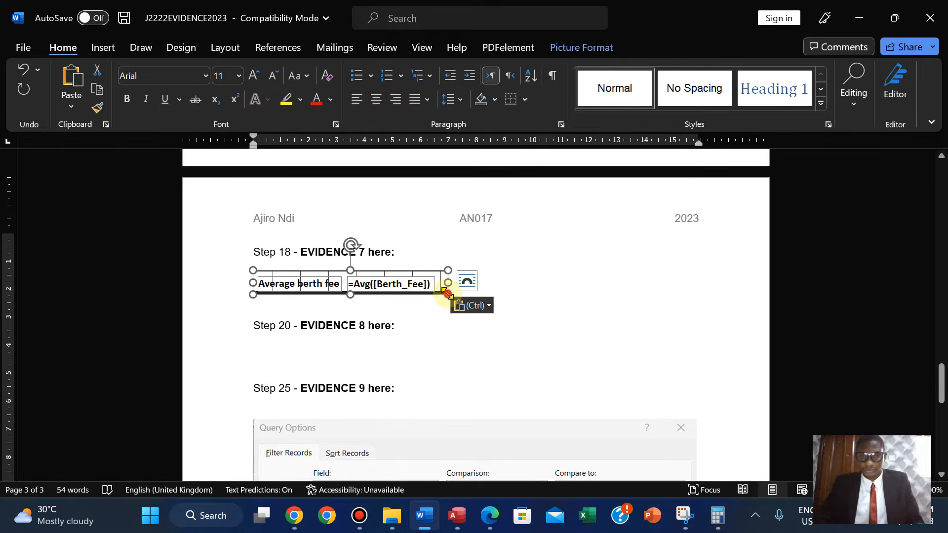
{"action": "left_click_drag", "start_coordinate": [448, 294], "coordinate": [608, 319]}
{"action": "left_click", "coordinate": [563, 339]}
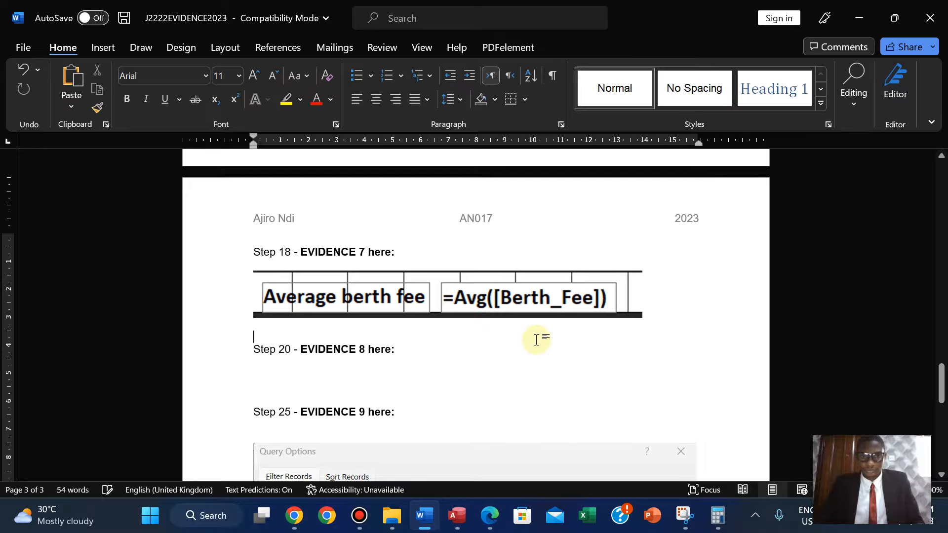
Save the evidence document.
{"action": "left_click", "coordinate": [22, 48]}
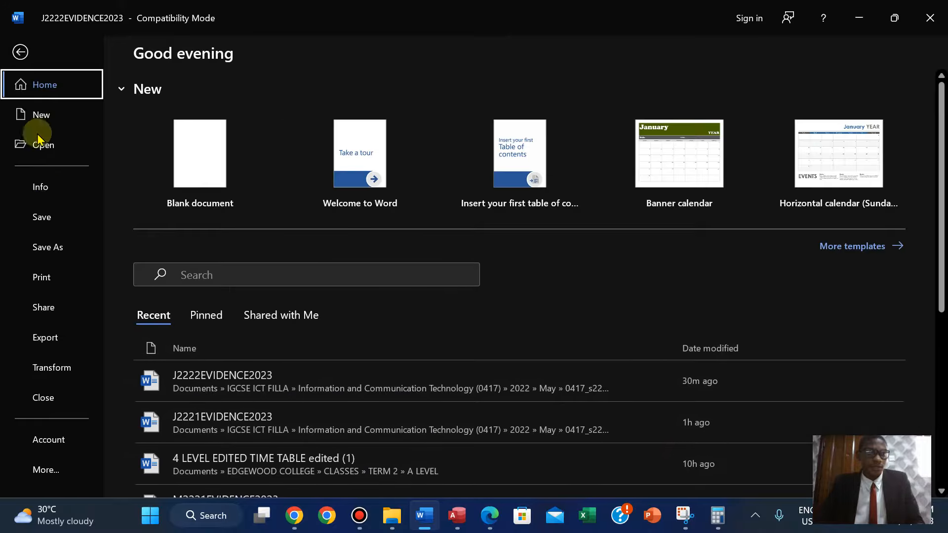
{"action": "left_click", "coordinate": [42, 217]}
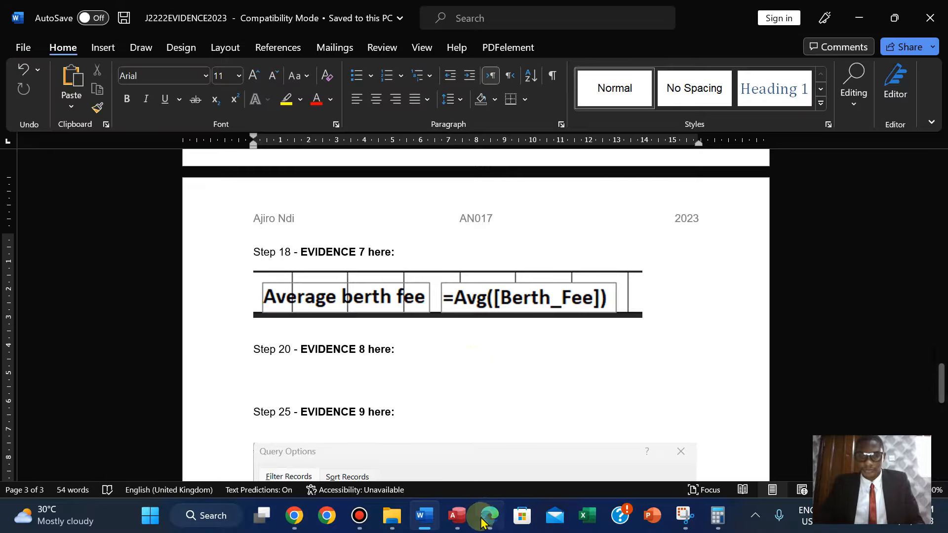
In the exam paper, highlight the screenshot instructions and EVIDENCE 7 box in green.
{"action": "left_click", "coordinate": [487, 516]}
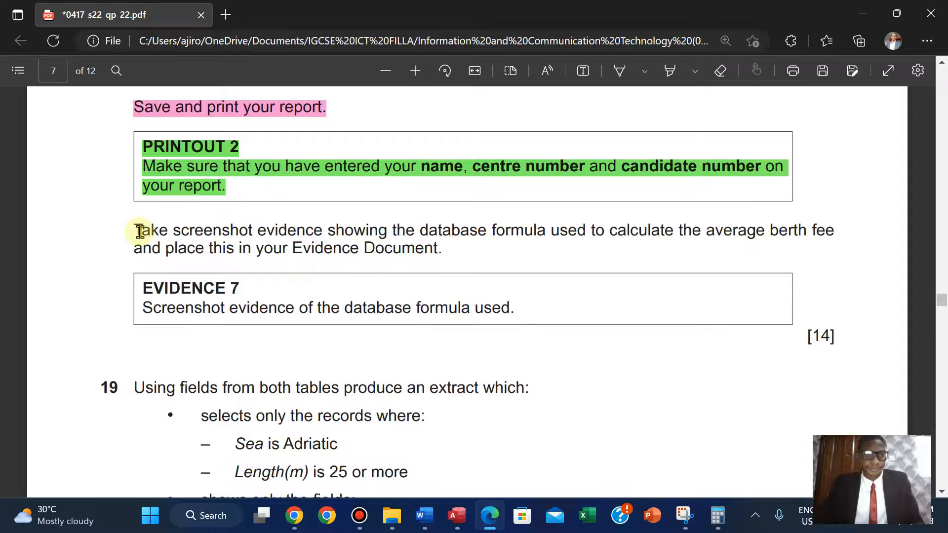
{"action": "left_click_drag", "start_coordinate": [140, 231], "coordinate": [837, 341]}
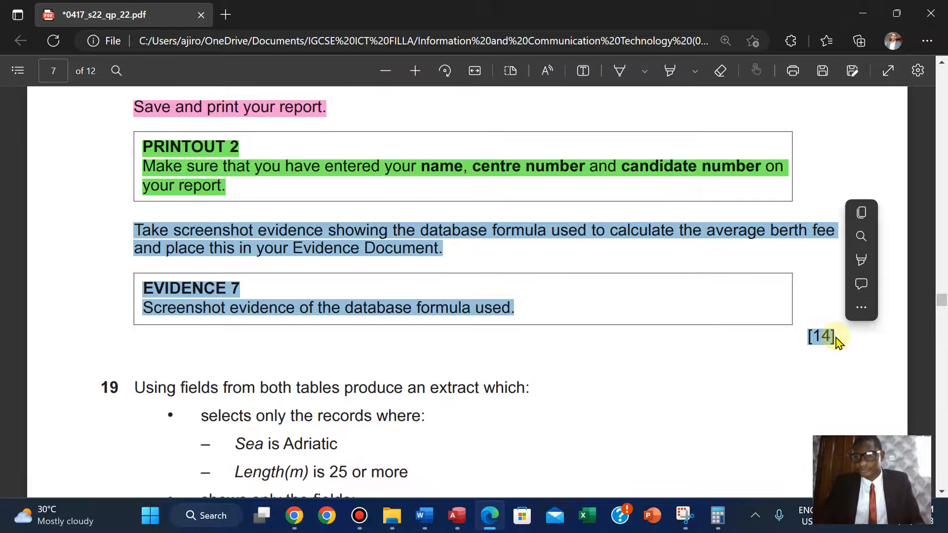
{"action": "mouse_move", "coordinate": [862, 259]}
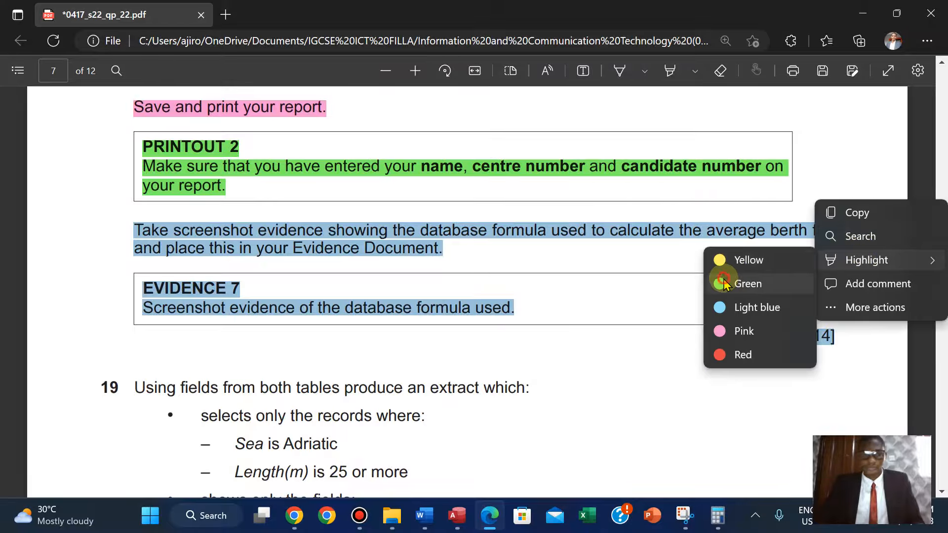
{"action": "left_click", "coordinate": [724, 284]}
Read the step 19 extract requirements and step 20 in the exam paper.
{"action": "scroll", "coordinate": [726, 281], "scroll_direction": "down", "scroll_amount": 5}
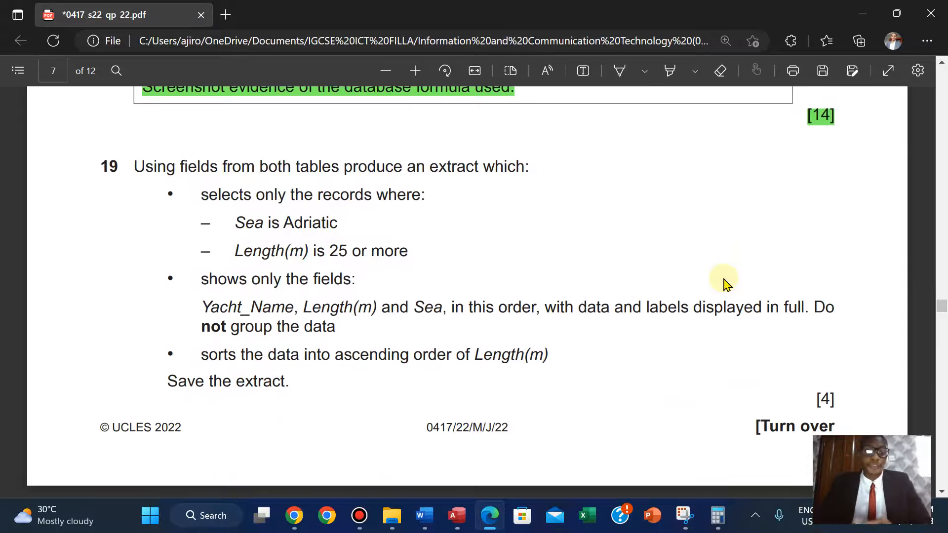
{"action": "scroll", "coordinate": [726, 282], "scroll_direction": "down", "scroll_amount": 8}
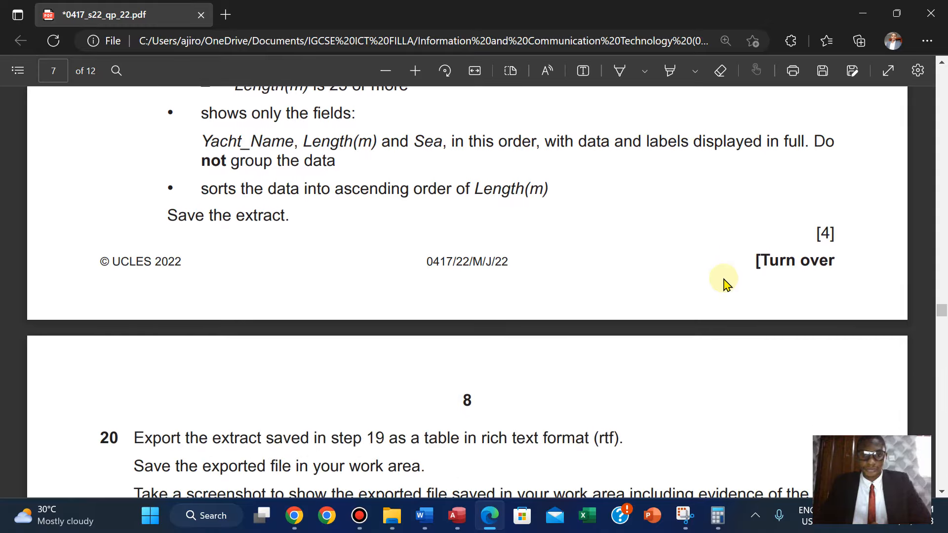
{"action": "scroll", "coordinate": [726, 284], "scroll_direction": "up", "scroll_amount": 2}
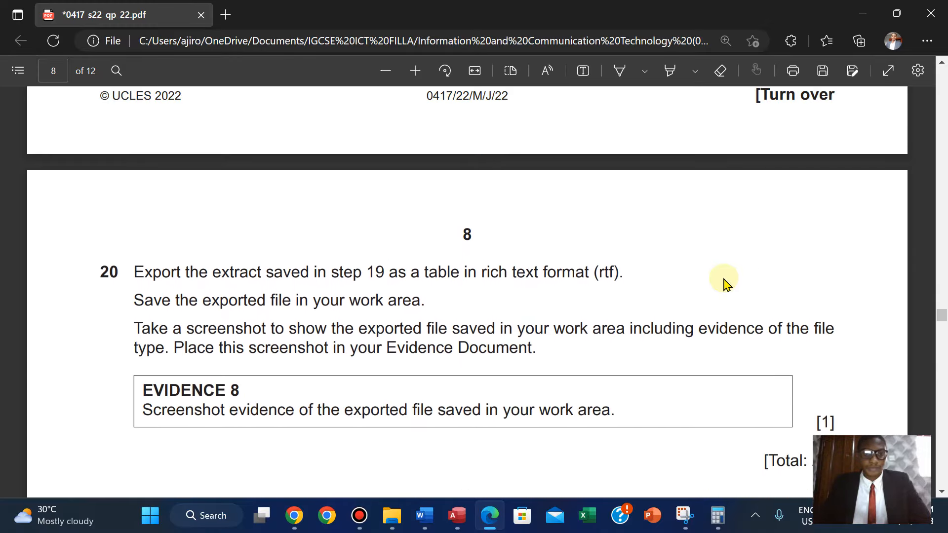
{"action": "scroll", "coordinate": [723, 283], "scroll_direction": "up", "scroll_amount": 10}
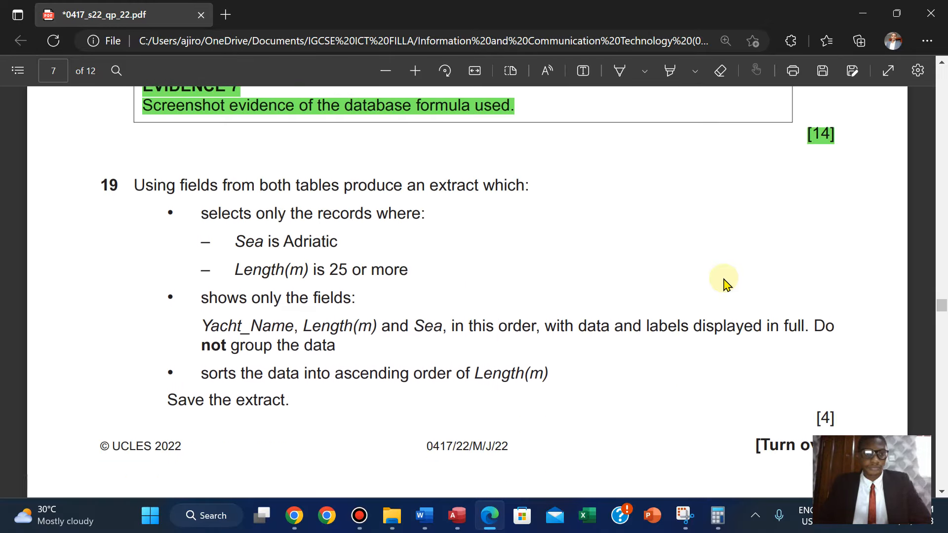
{"action": "scroll", "coordinate": [724, 282], "scroll_direction": "down", "scroll_amount": 1}
Preview both pages of the European Yachts Available report in Print Preview and close the report.
{"action": "left_click", "coordinate": [455, 517]}
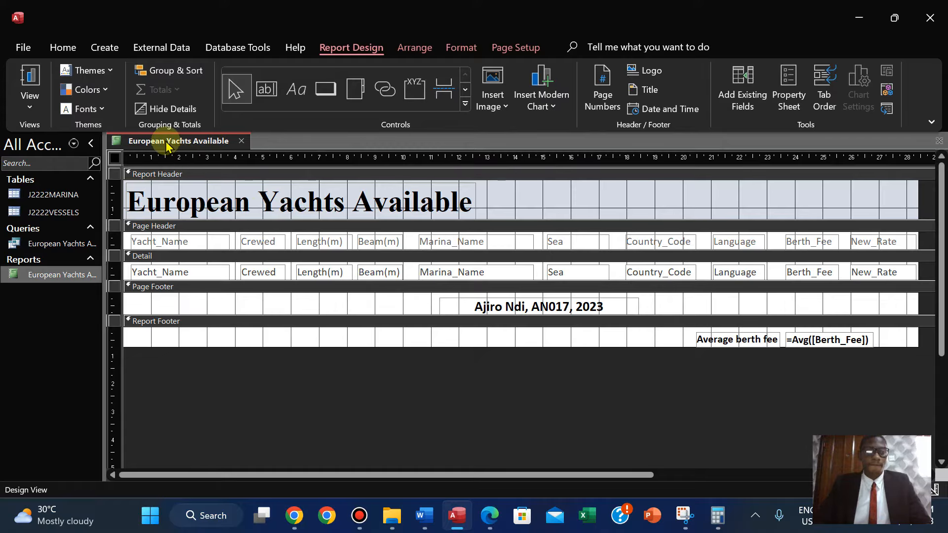
{"action": "right_click", "coordinate": [166, 142]}
{"action": "left_click", "coordinate": [193, 157]}
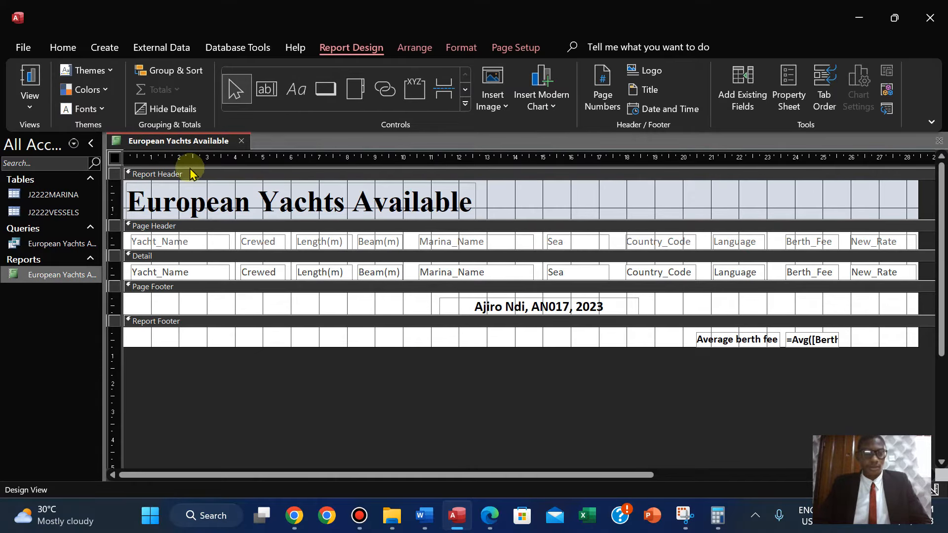
{"action": "right_click", "coordinate": [169, 144]}
{"action": "left_click", "coordinate": [186, 153]}
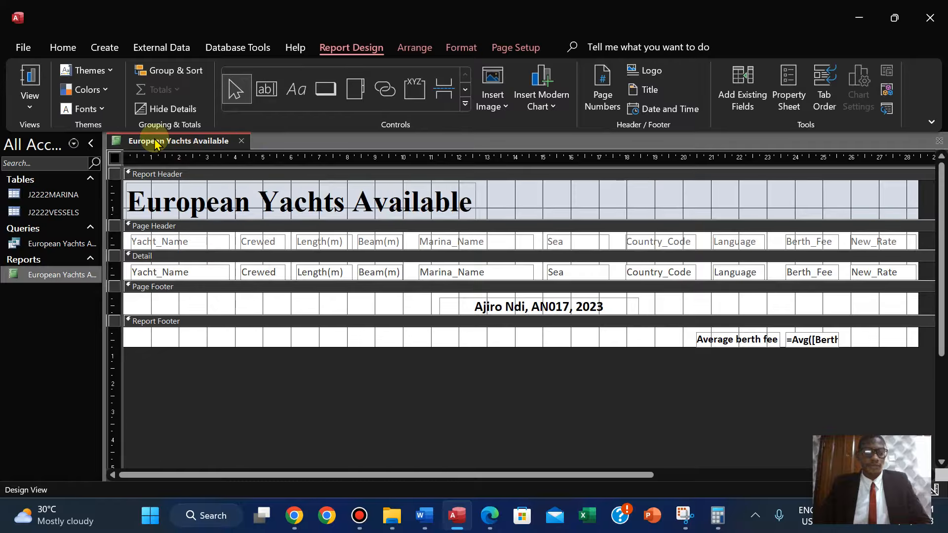
{"action": "right_click", "coordinate": [154, 142]}
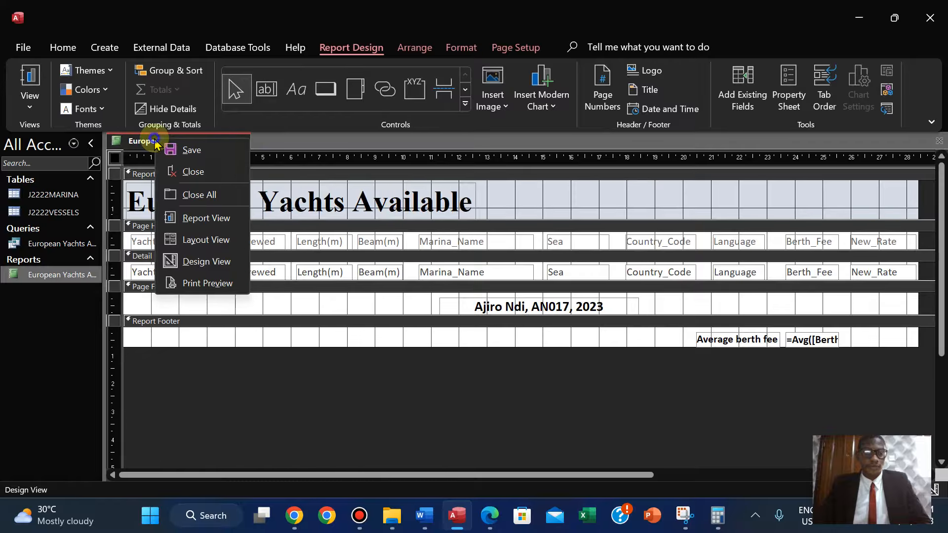
{"action": "left_click", "coordinate": [201, 284]}
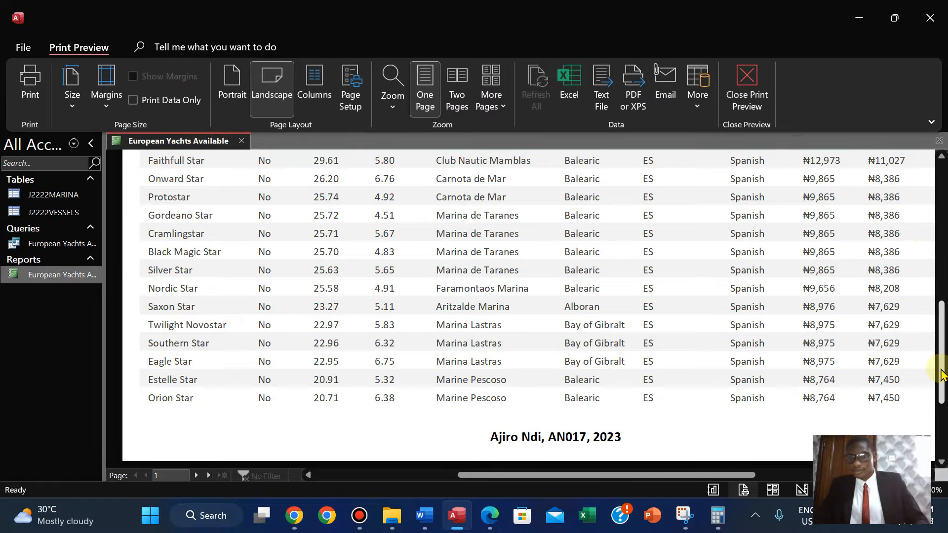
{"action": "left_click", "coordinate": [196, 477]}
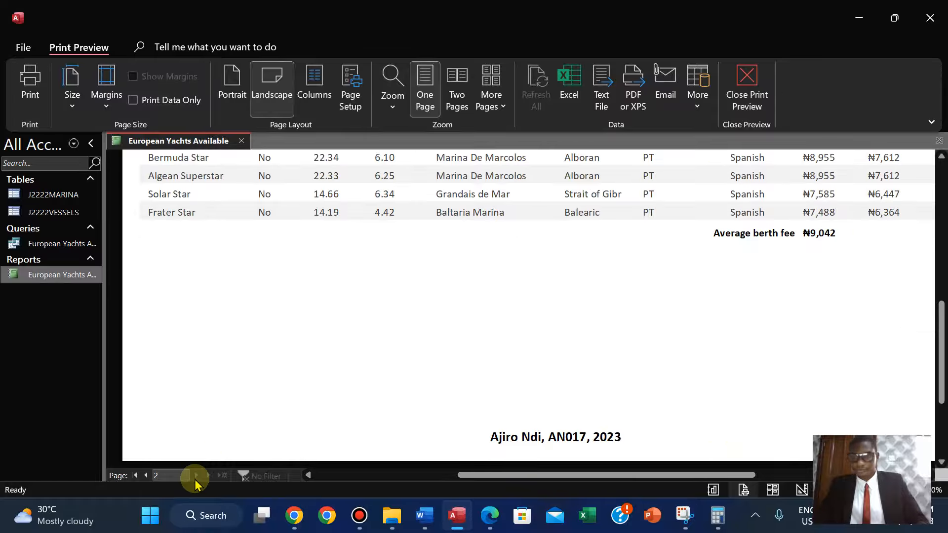
{"action": "right_click", "coordinate": [131, 141]}
{"action": "left_click", "coordinate": [171, 172]}
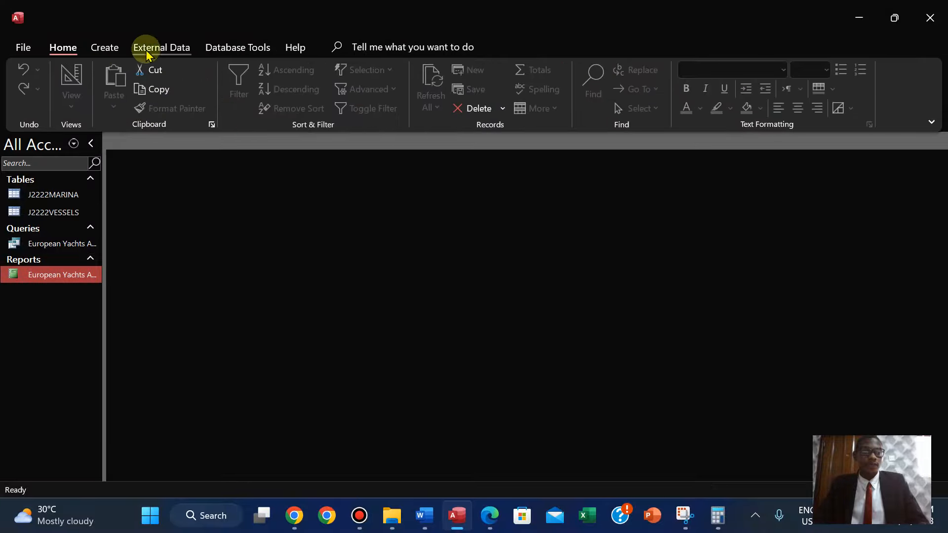
Start a new query with the Simple Query Wizard.
{"action": "left_click", "coordinate": [103, 46]}
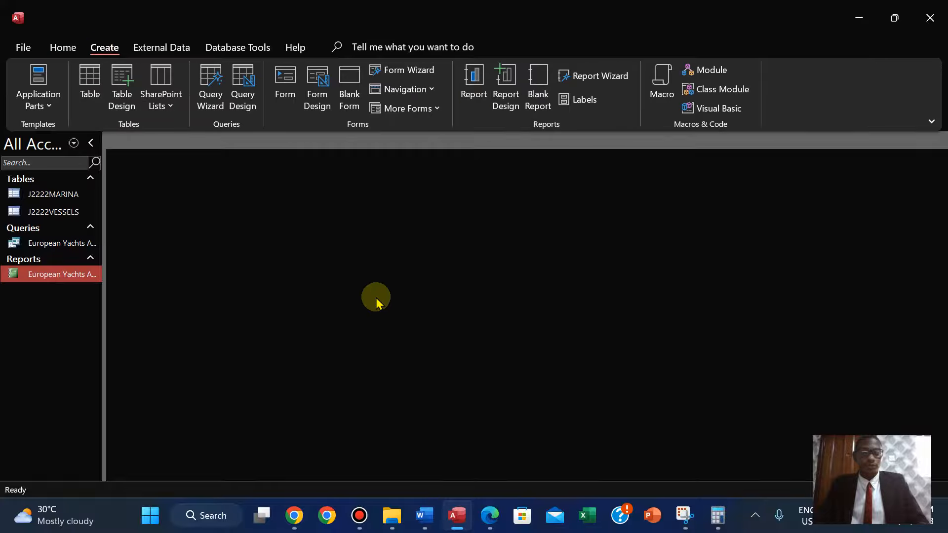
{"action": "left_click", "coordinate": [486, 514]}
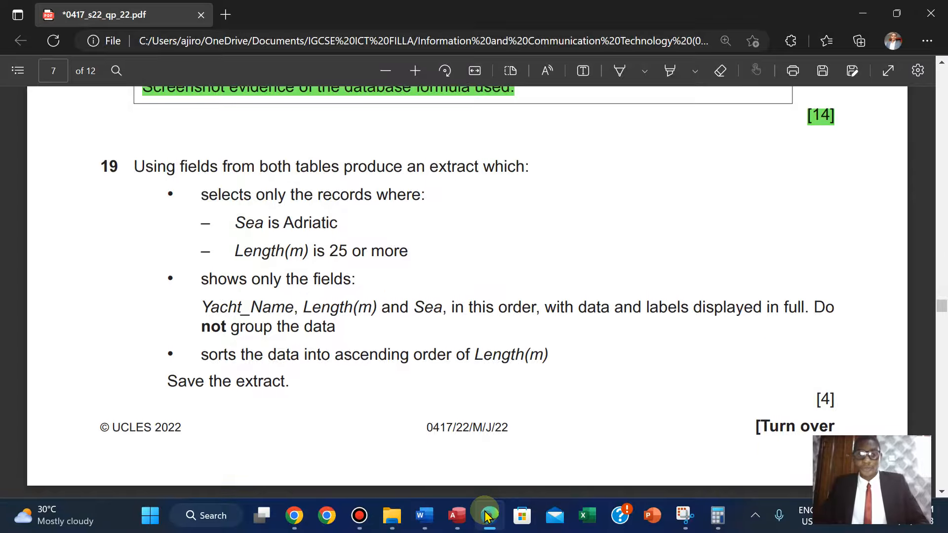
{"action": "left_click", "coordinate": [457, 515]}
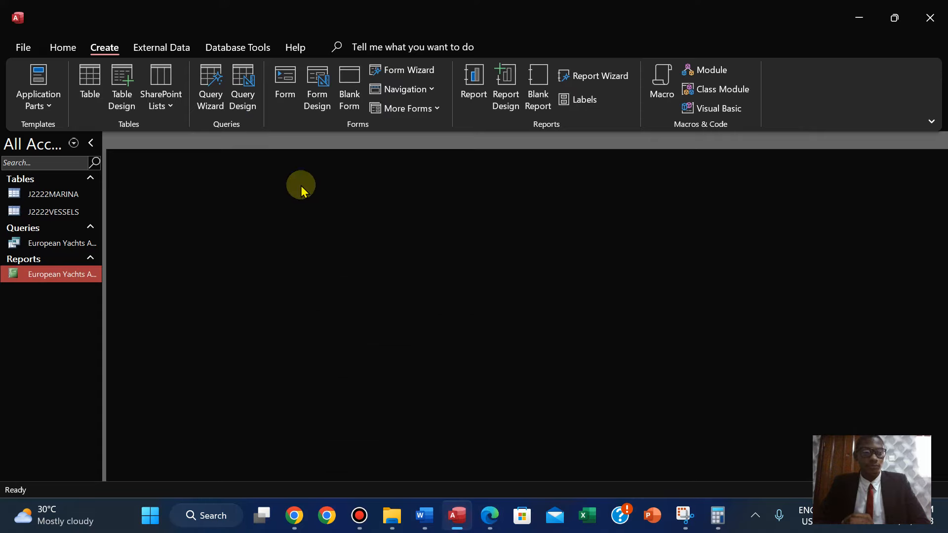
{"action": "left_click", "coordinate": [224, 104]}
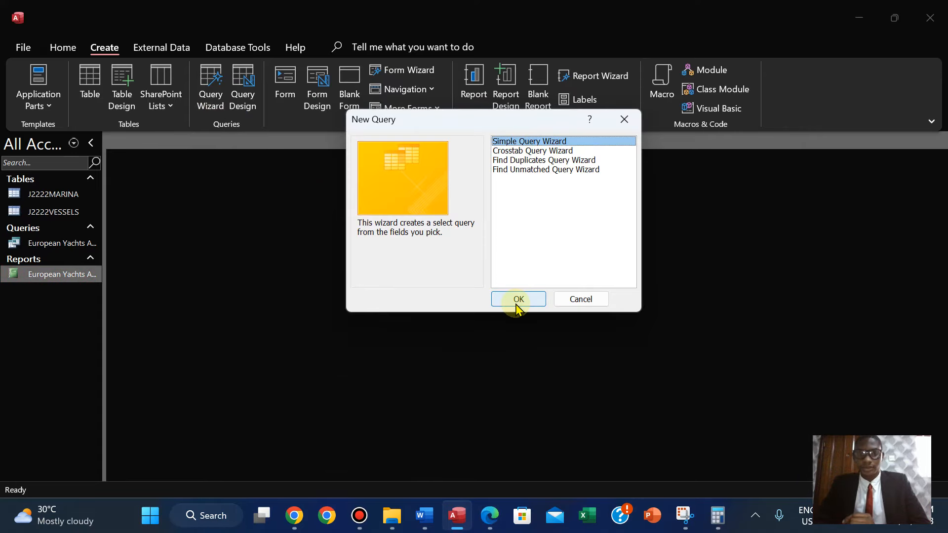
{"action": "left_click", "coordinate": [518, 300]}
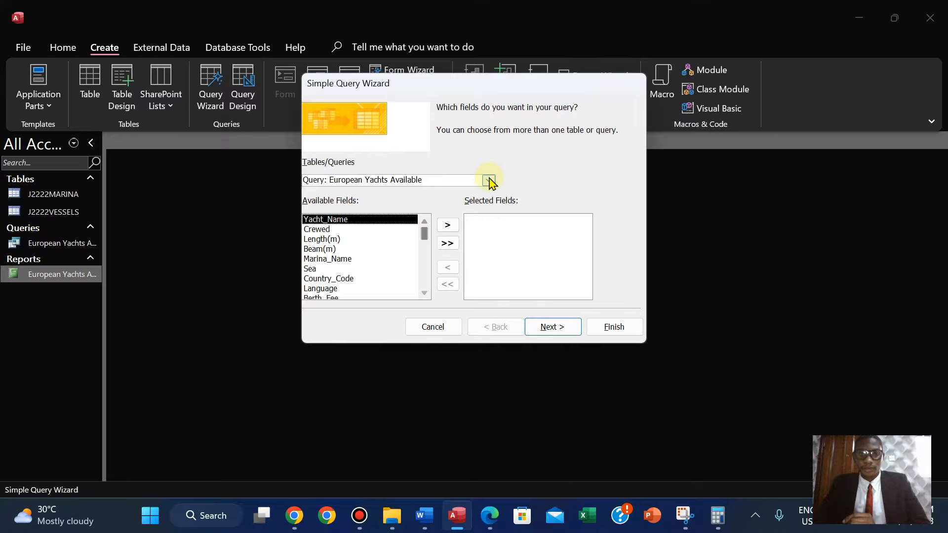
Pick the J2222VESSELS table in the wizard and add the Yacht_Name field.
{"action": "left_click", "coordinate": [489, 515]}
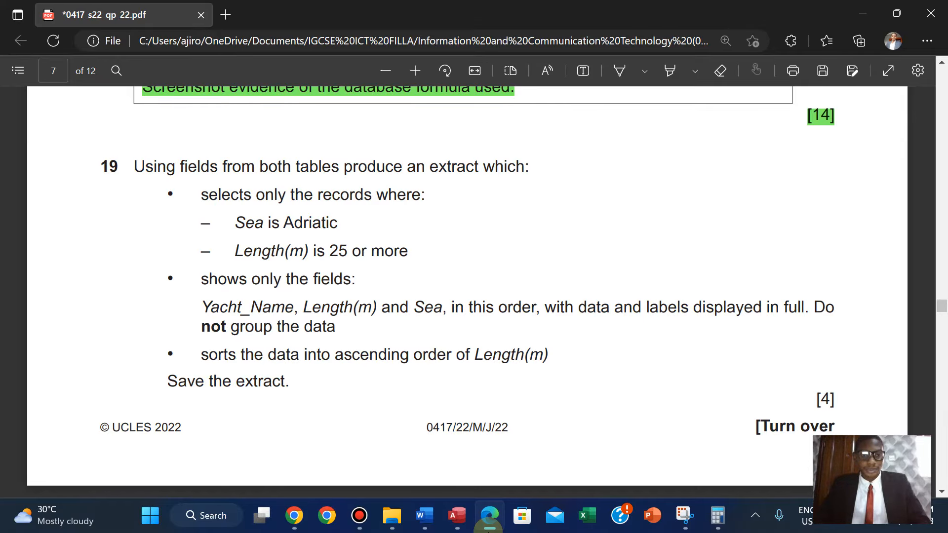
{"action": "left_click", "coordinate": [488, 518]}
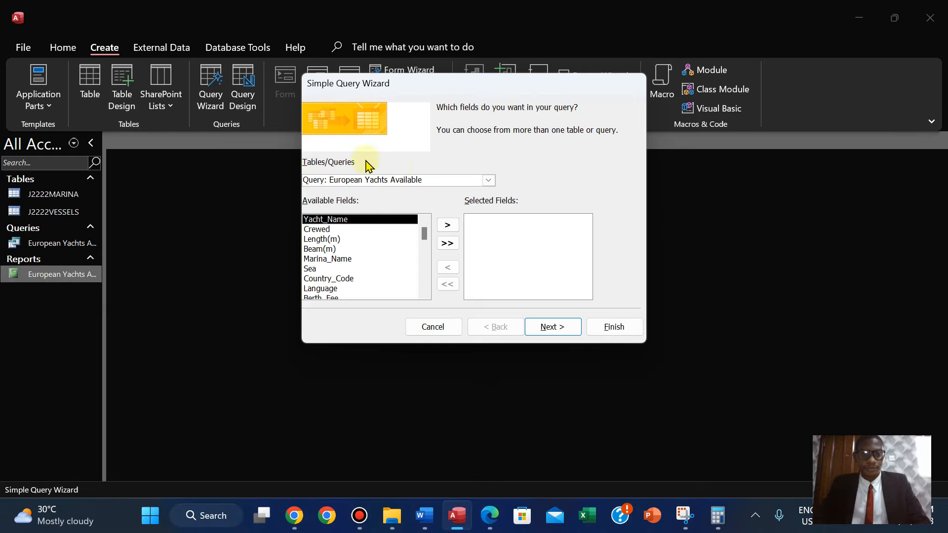
{"action": "left_click", "coordinate": [489, 182]}
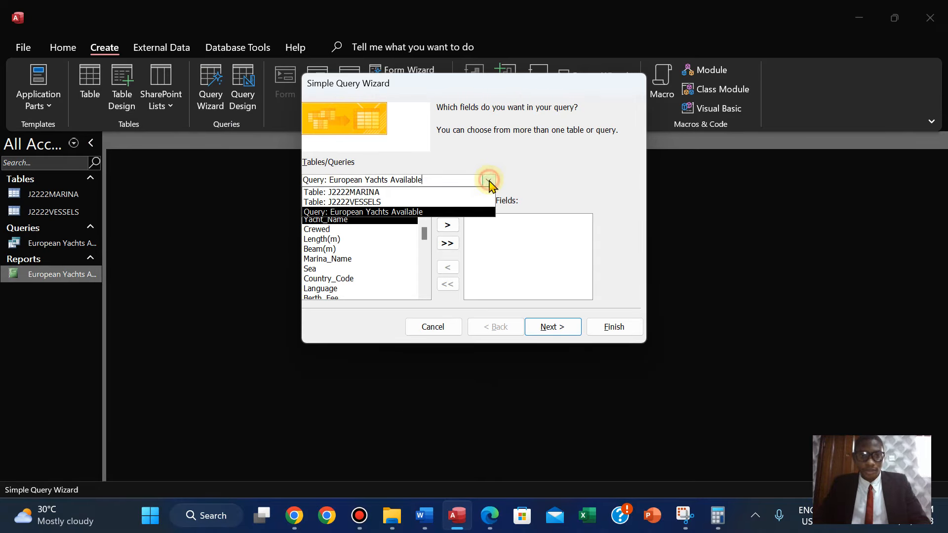
{"action": "left_click", "coordinate": [428, 195]}
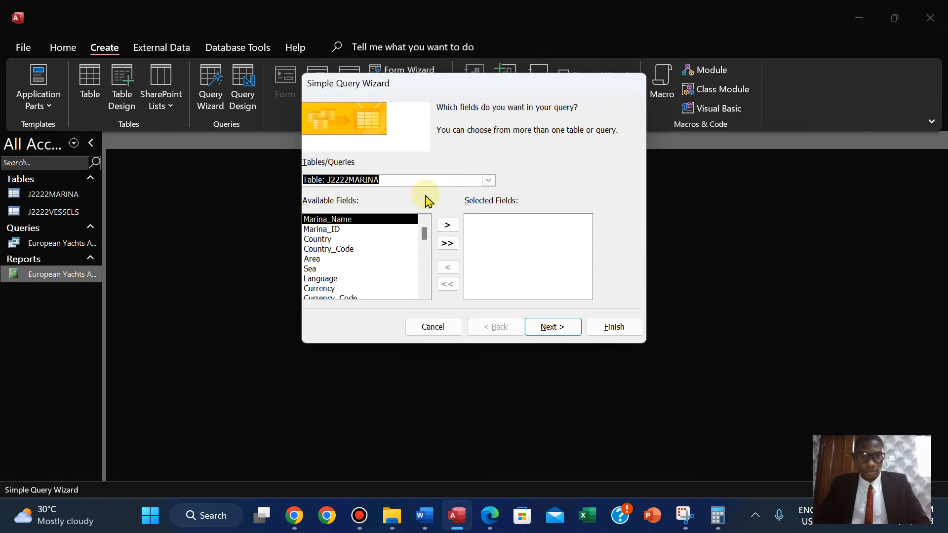
{"action": "left_click", "coordinate": [486, 182]}
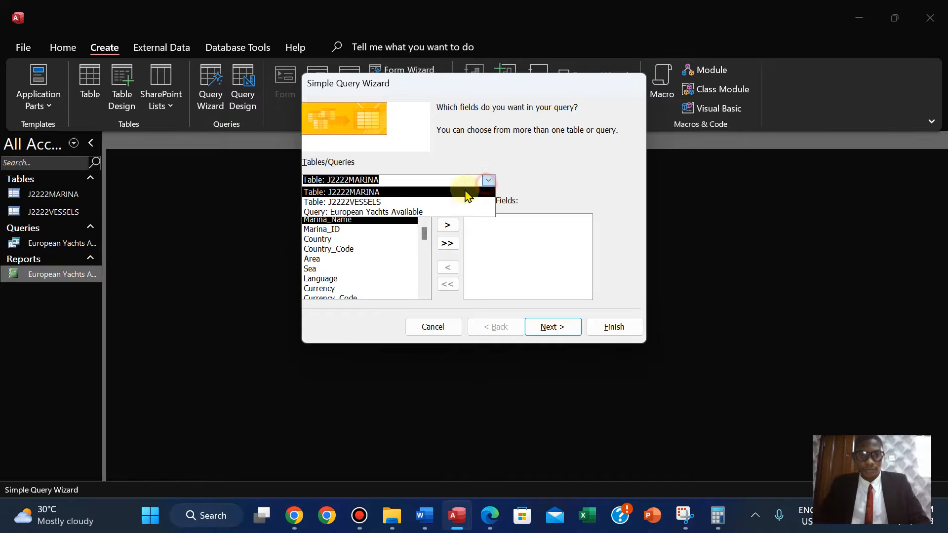
{"action": "left_click", "coordinate": [373, 204]}
{"action": "double_click", "coordinate": [344, 223]}
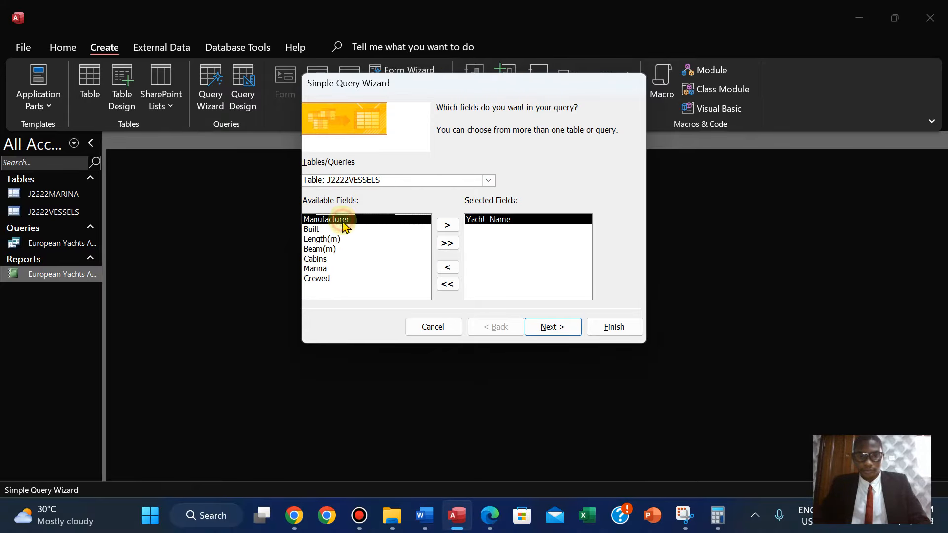
Add the Length(m) field to the selected fields.
{"action": "left_click", "coordinate": [488, 515]}
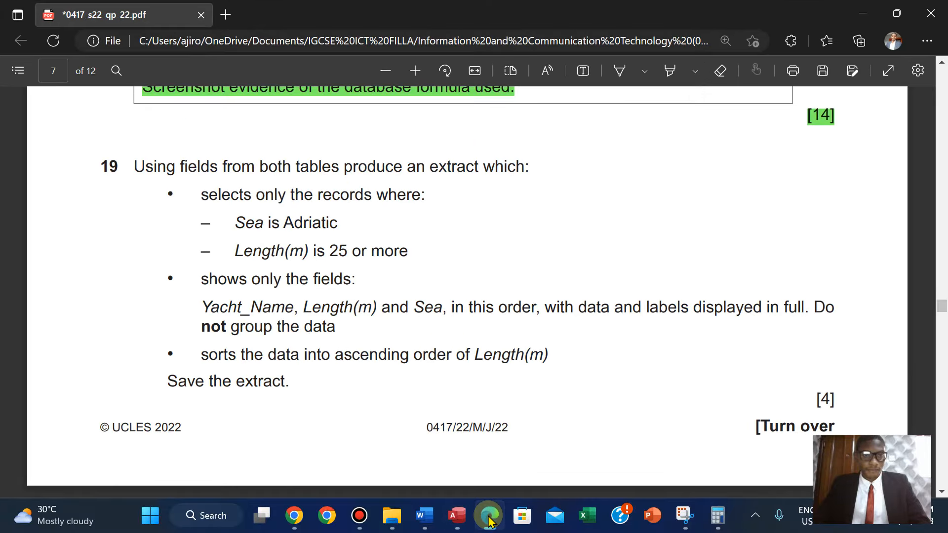
{"action": "left_click", "coordinate": [489, 518]}
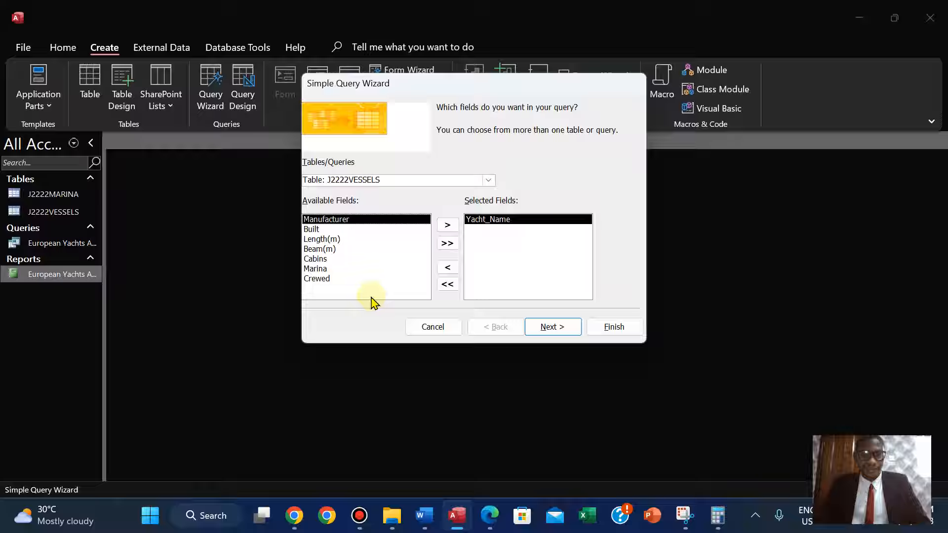
{"action": "double_click", "coordinate": [321, 239]}
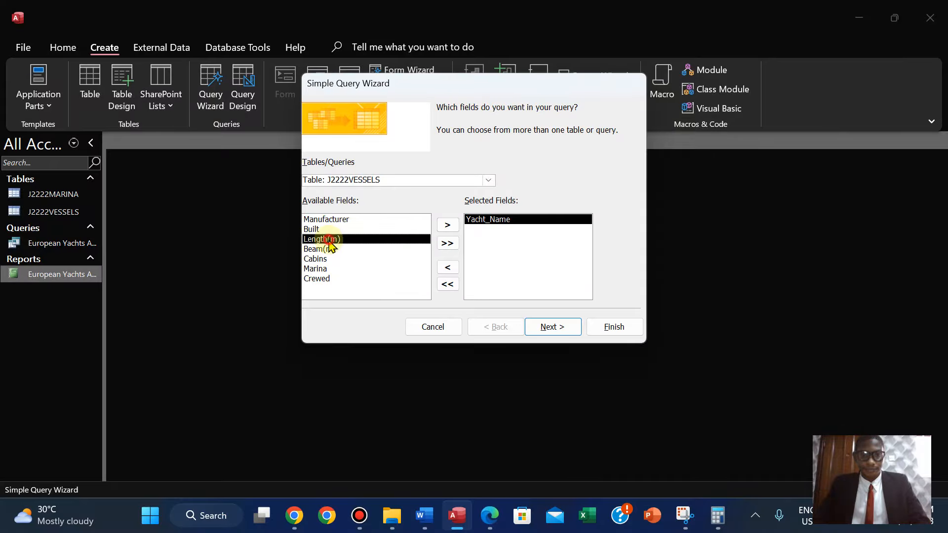
Switch the wizard's source to the J2222MARINA table and add its Sea field to the selected fields.
{"action": "left_click", "coordinate": [491, 518]}
{"action": "left_click", "coordinate": [498, 526]}
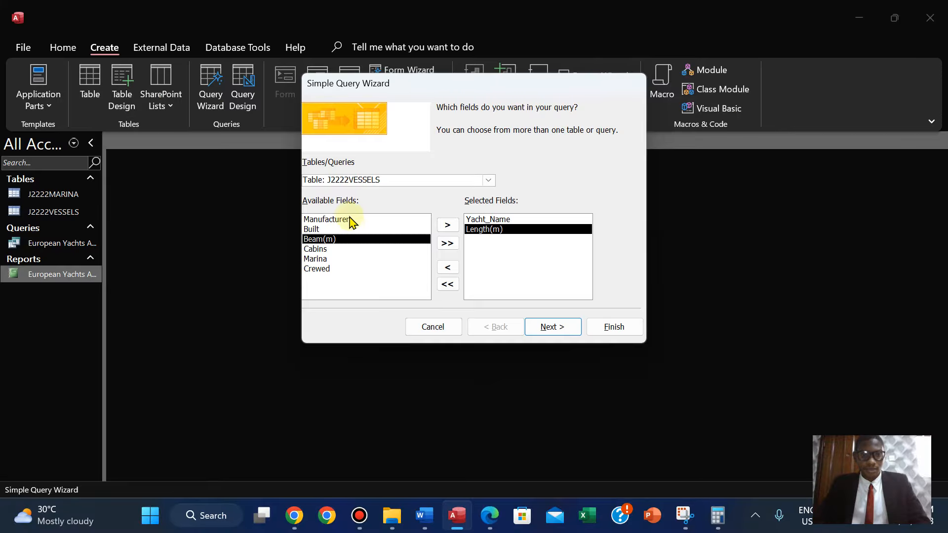
{"action": "left_click", "coordinate": [488, 180]}
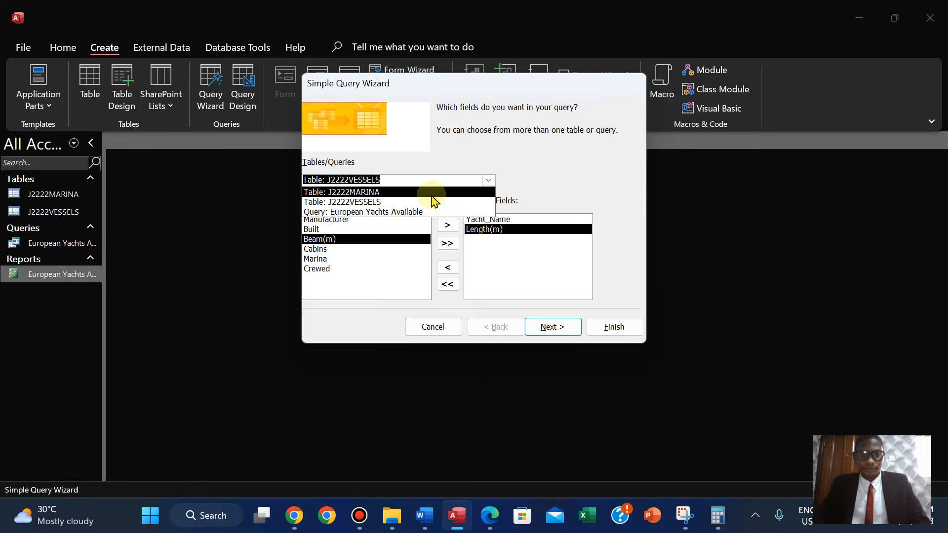
{"action": "left_click", "coordinate": [432, 194]}
{"action": "double_click", "coordinate": [310, 271]}
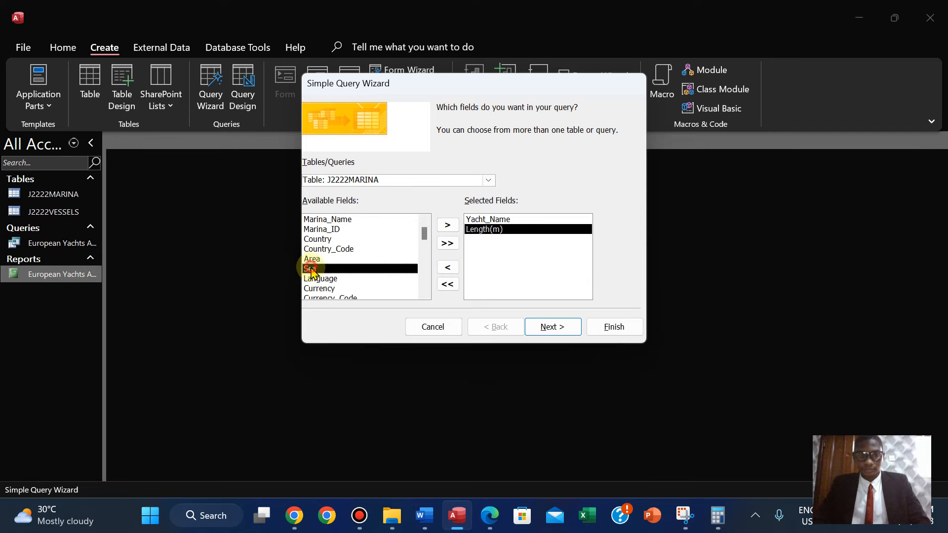
{"action": "left_click", "coordinate": [487, 517]}
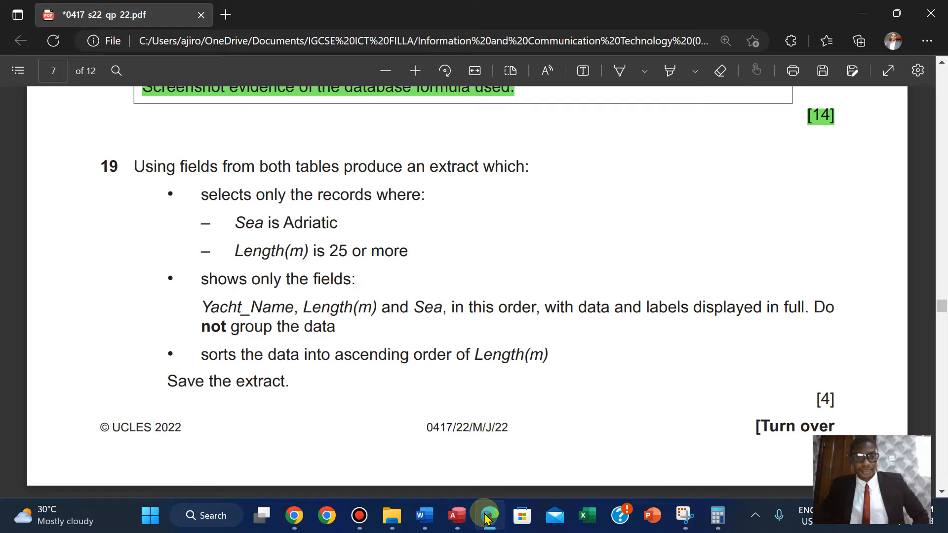
{"action": "left_click", "coordinate": [486, 517]}
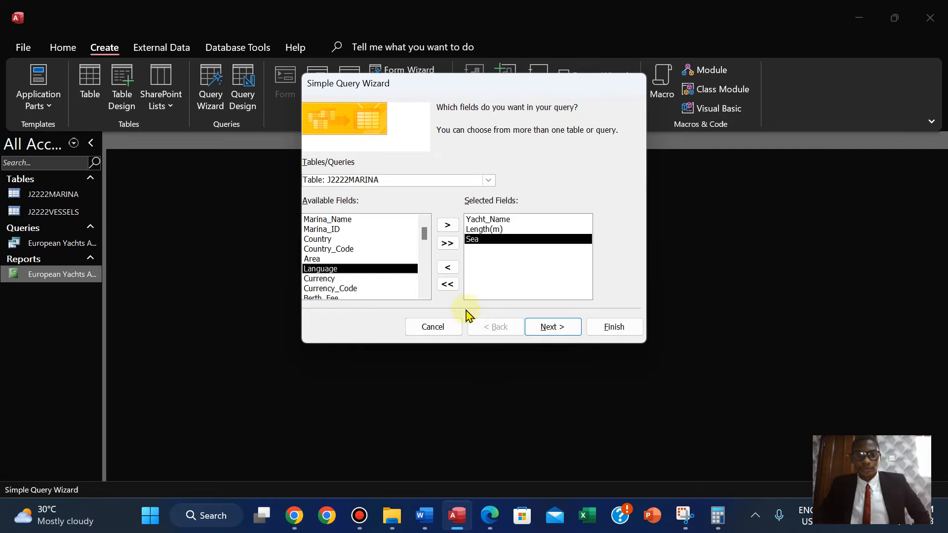
Keep the detail query option, title the query Extract and finish the wizard.
{"action": "left_click", "coordinate": [563, 327]}
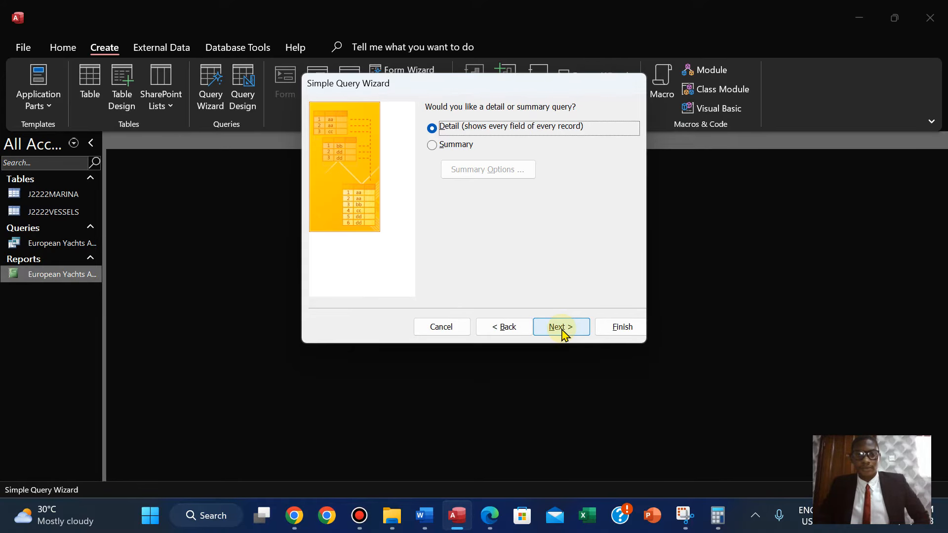
{"action": "left_click", "coordinate": [563, 327]}
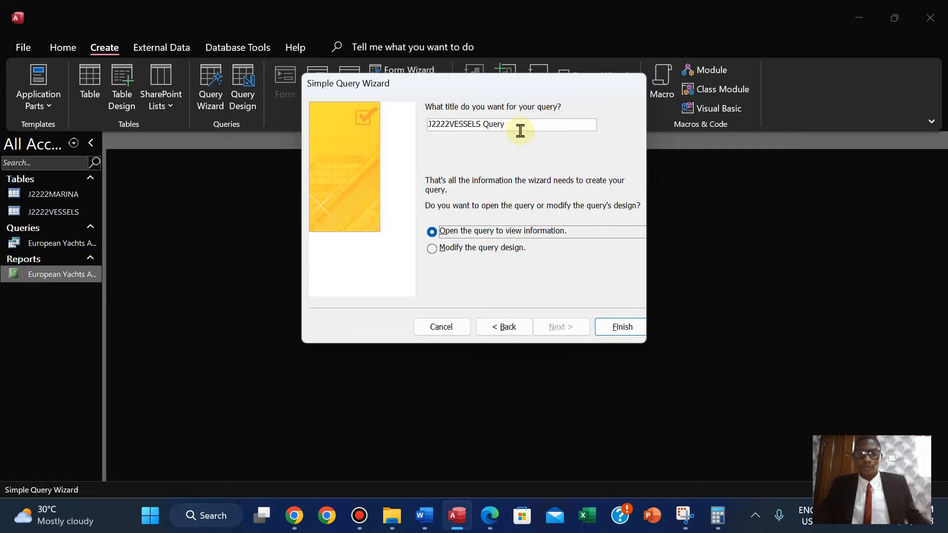
{"action": "left_click", "coordinate": [489, 516]}
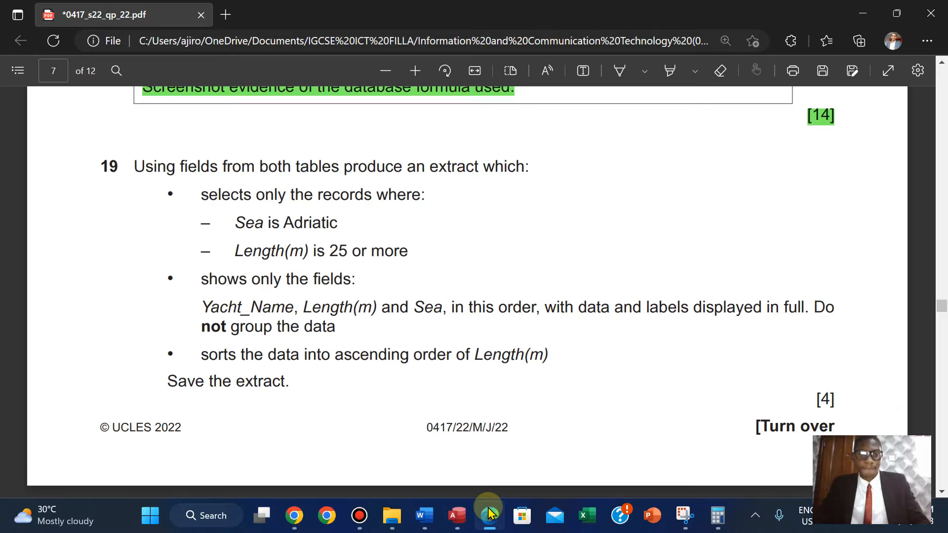
{"action": "left_click", "coordinate": [488, 508]}
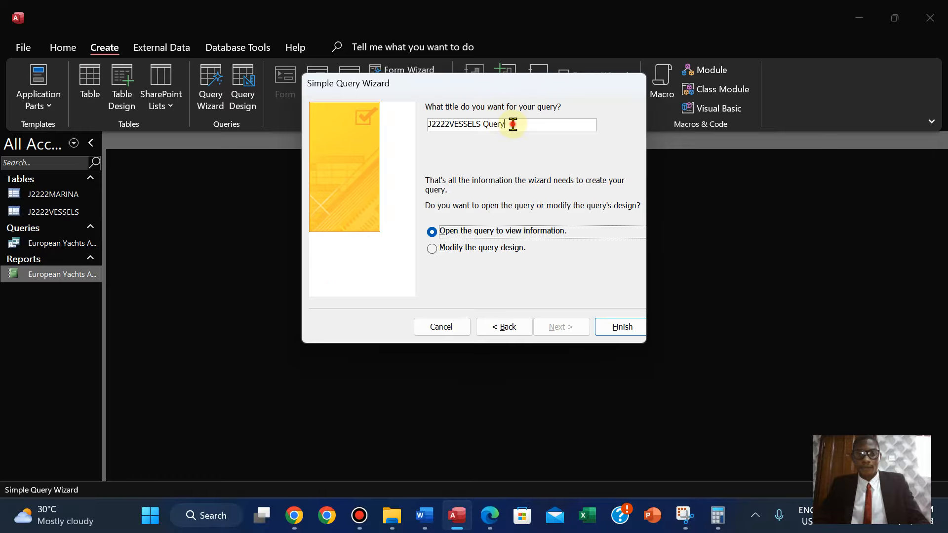
{"action": "left_click", "coordinate": [513, 125]}
{"action": "key", "text": "BackSpace"}
{"action": "key", "text": "BackSpace"}
{"action": "key", "text": "BackSpace"}
{"action": "key", "text": "BackSpace"}
{"action": "key", "text": "BackSpace"}
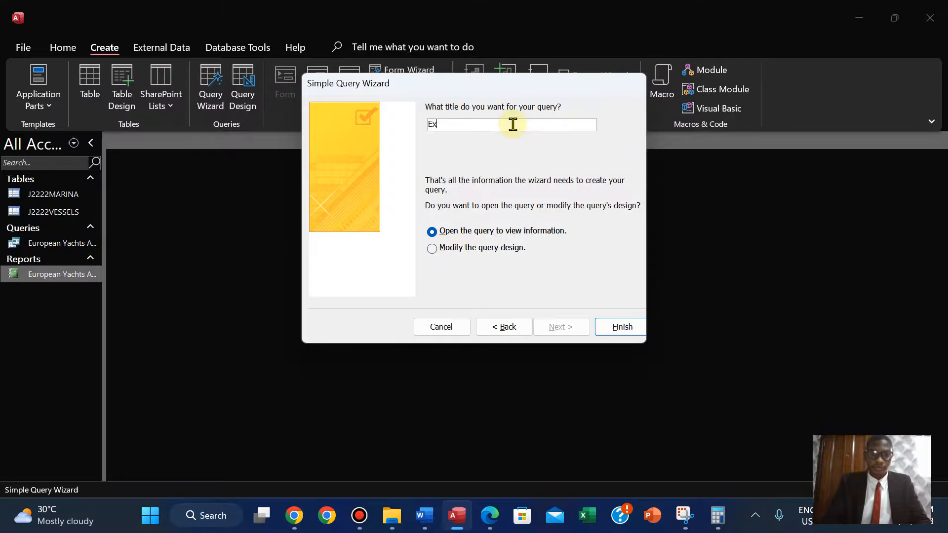
{"action": "left_click", "coordinate": [621, 327]}
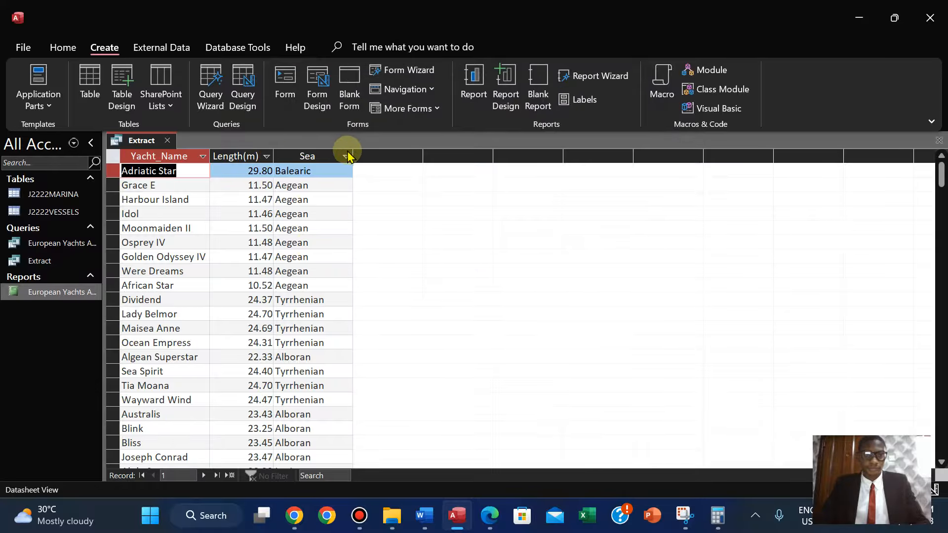
Copy the word Adriatic from the step 19 question in the exam paper.
{"action": "left_click_drag", "start_coordinate": [352, 154], "coordinate": [353, 154]}
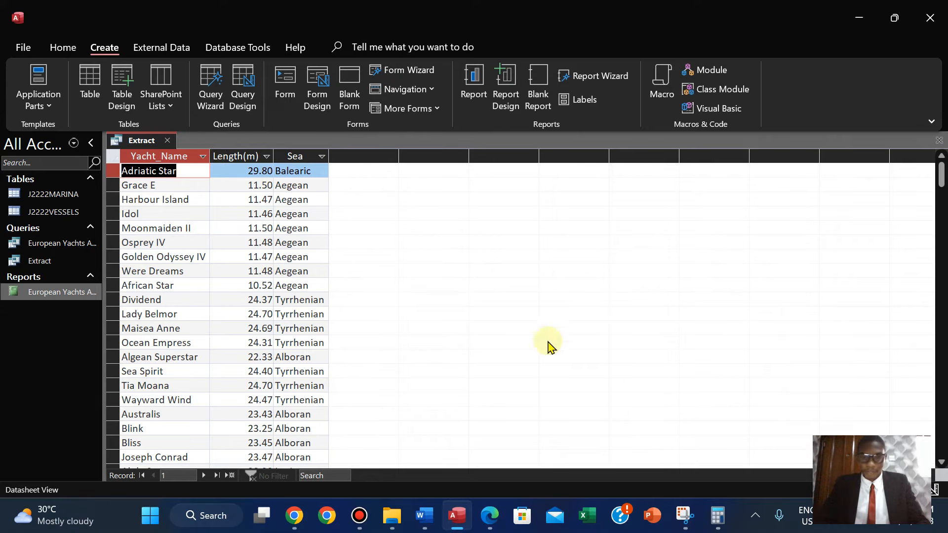
{"action": "left_click", "coordinate": [491, 515]}
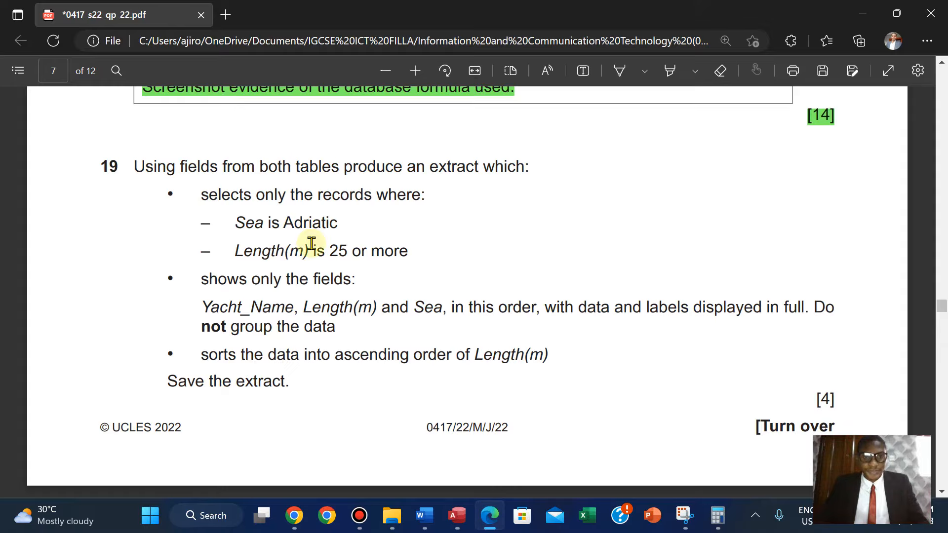
{"action": "left_click_drag", "start_coordinate": [287, 223], "coordinate": [338, 223]}
{"action": "right_click", "coordinate": [358, 93]}
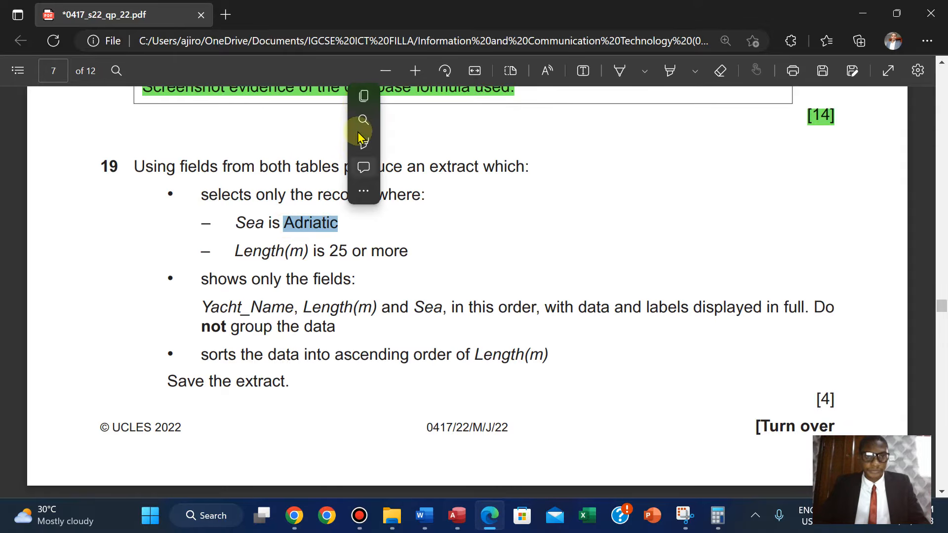
{"action": "left_click", "coordinate": [358, 100]}
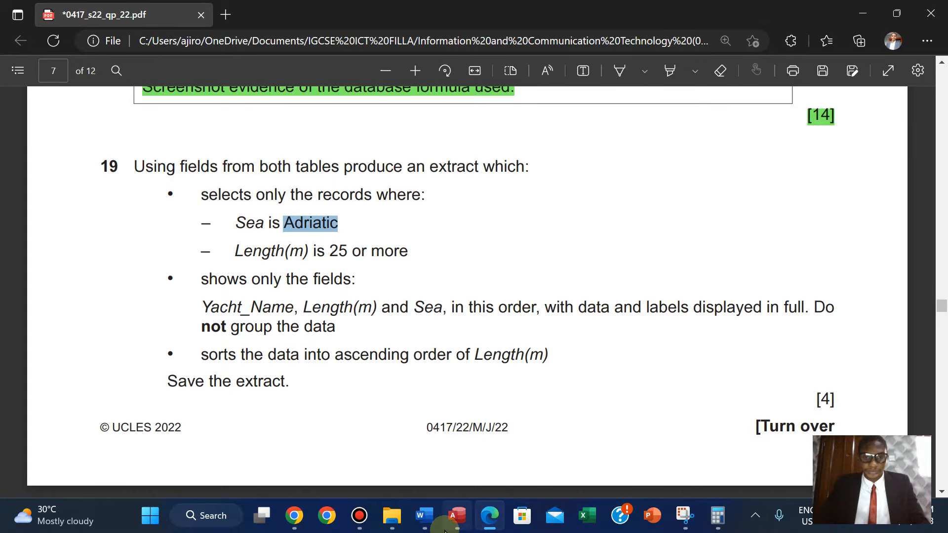
In the Extract query's design, set the Sea criteria to Adriatic and run the query.
{"action": "left_click", "coordinate": [457, 515]}
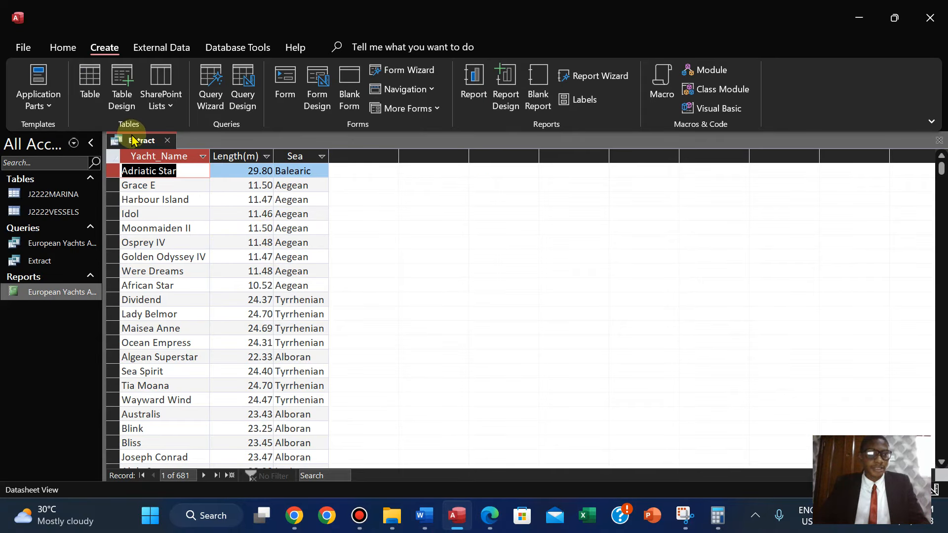
{"action": "left_click", "coordinate": [60, 48]}
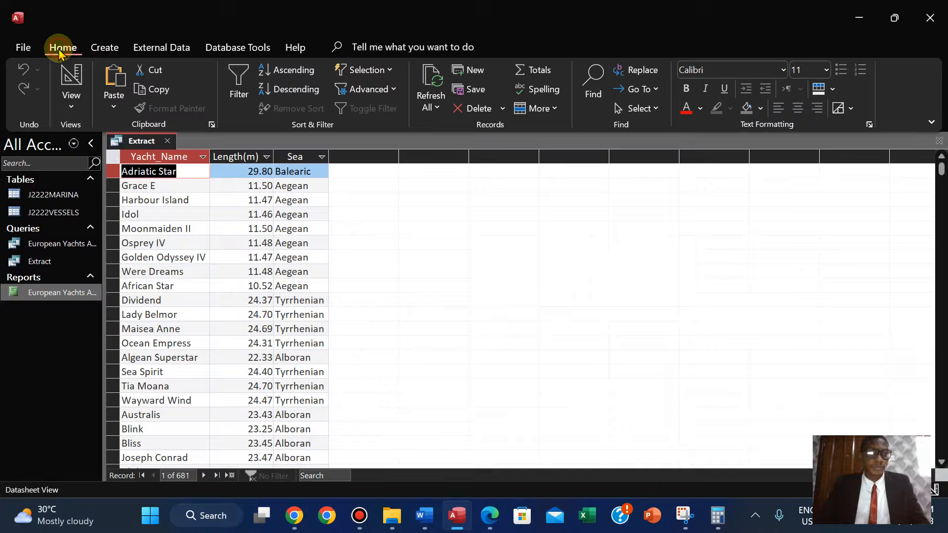
{"action": "left_click", "coordinate": [72, 96]}
{"action": "left_click", "coordinate": [111, 221]}
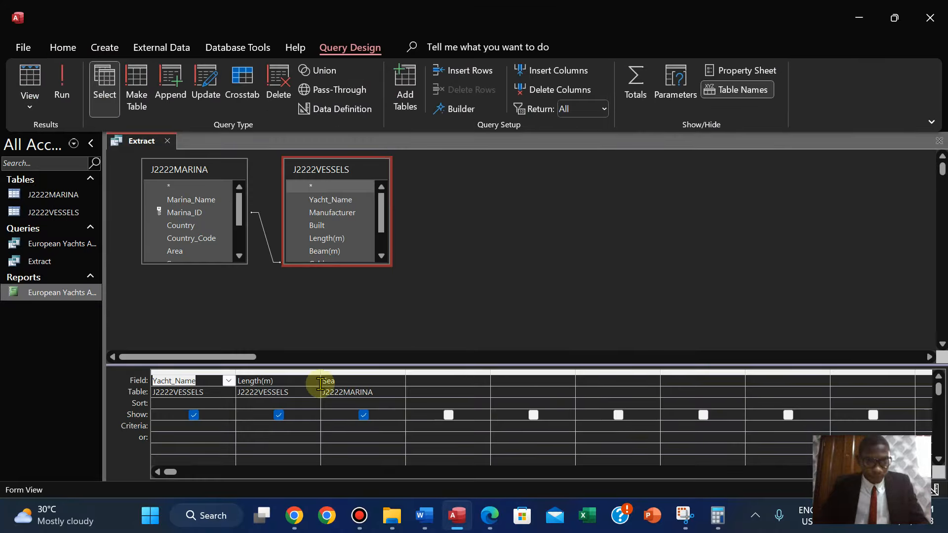
{"action": "left_click", "coordinate": [336, 426]}
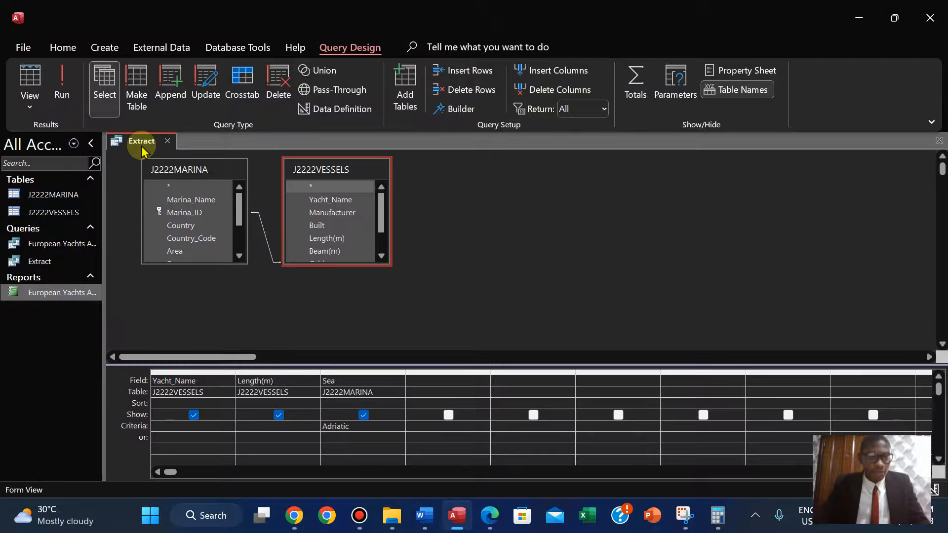
{"action": "left_click", "coordinate": [68, 98]}
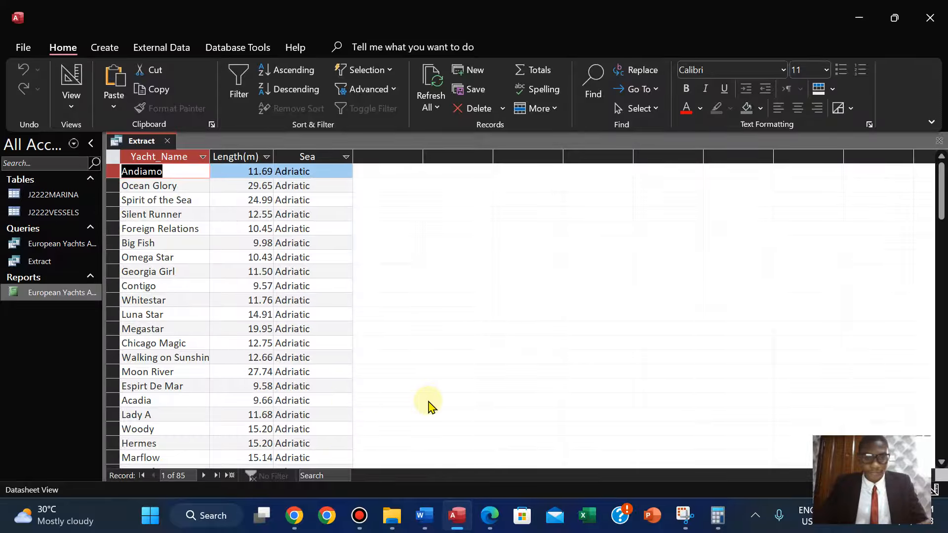
Add the criteria >=25 under Length(m) in the query design and run the query.
{"action": "left_click", "coordinate": [490, 516]}
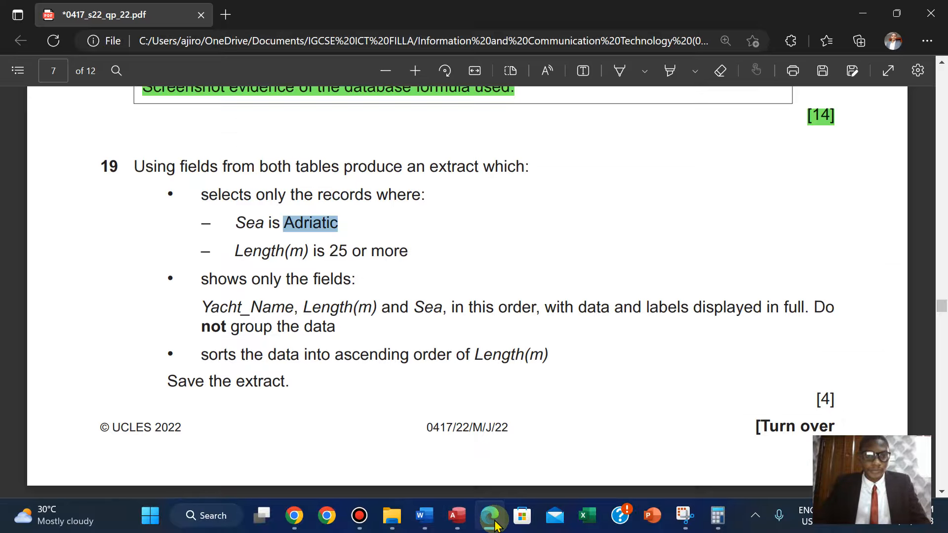
{"action": "left_click", "coordinate": [451, 513]}
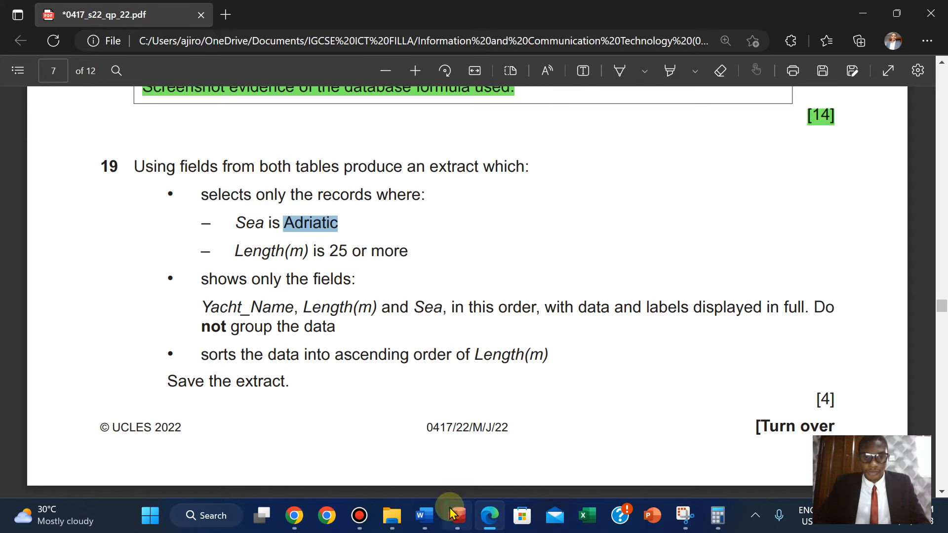
{"action": "left_click", "coordinate": [72, 103]}
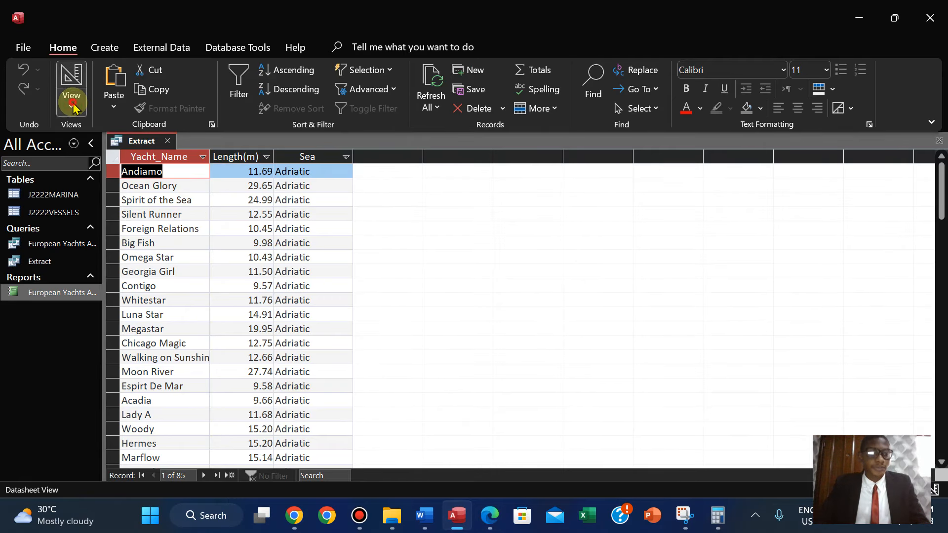
{"action": "left_click", "coordinate": [99, 206]}
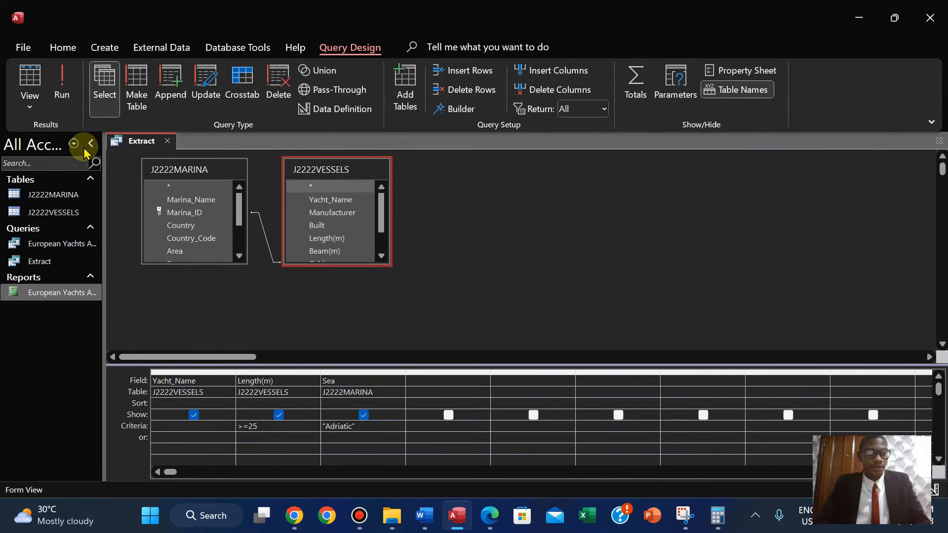
{"action": "left_click", "coordinate": [62, 85]}
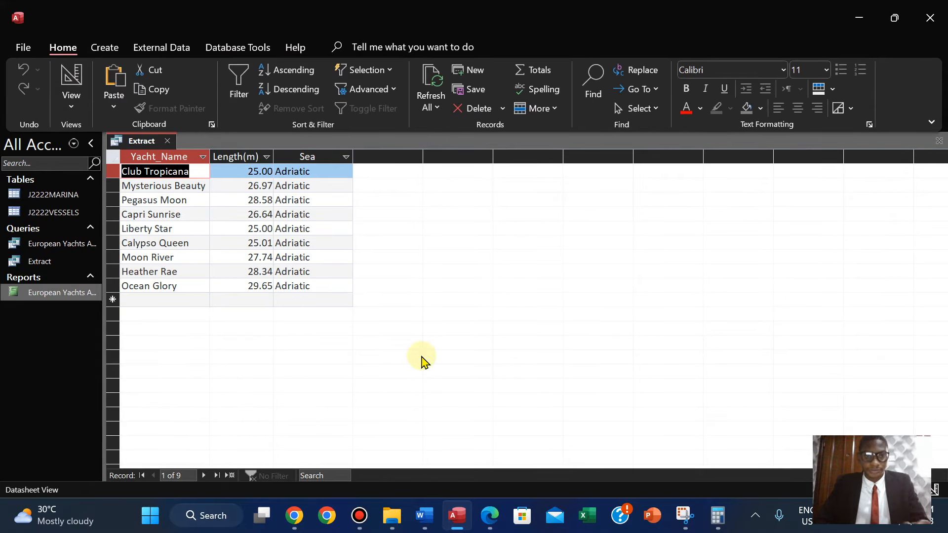
Autofit the Sea column width in the query datasheet.
{"action": "double_click", "coordinate": [353, 157]}
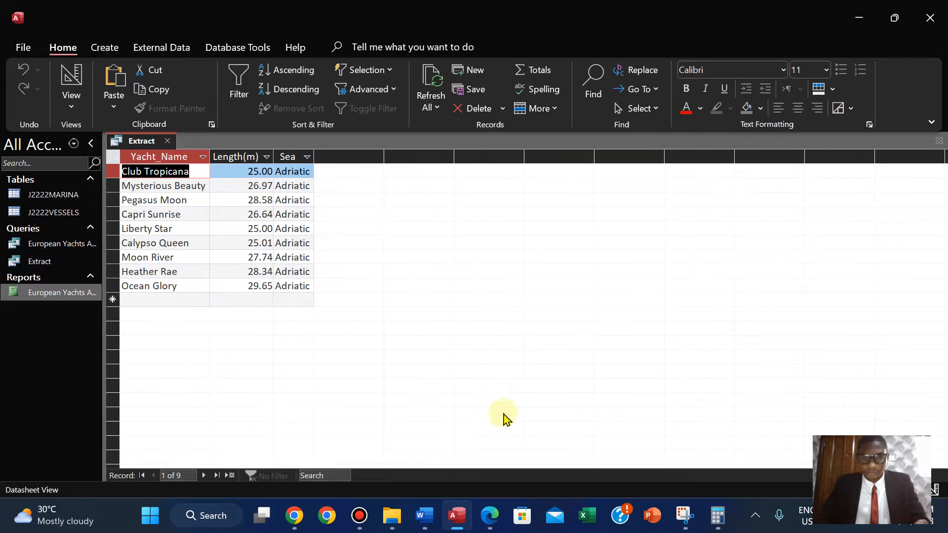
{"action": "left_click", "coordinate": [489, 524]}
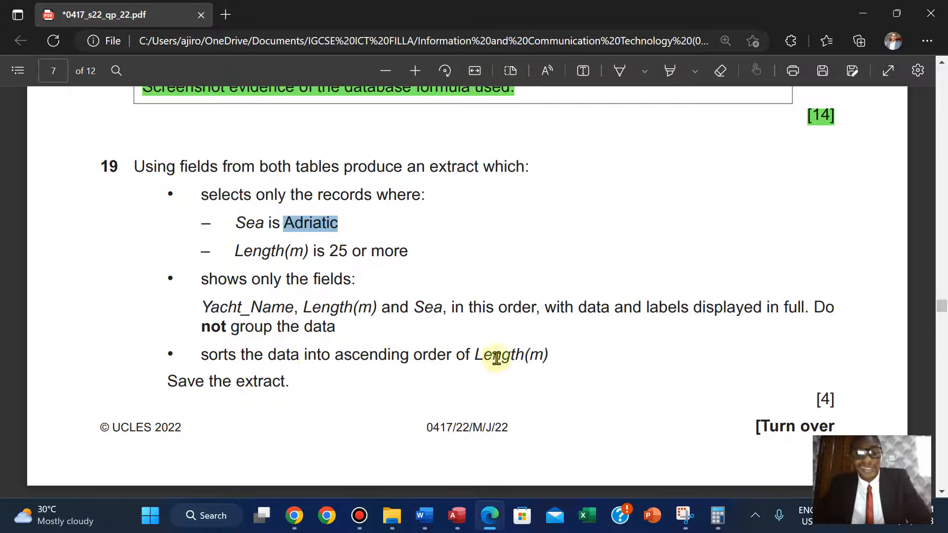
{"action": "left_click", "coordinate": [457, 515]}
Set the Length(m) field to sort in ascending order in Design view and run the query.
{"action": "left_click", "coordinate": [71, 96]}
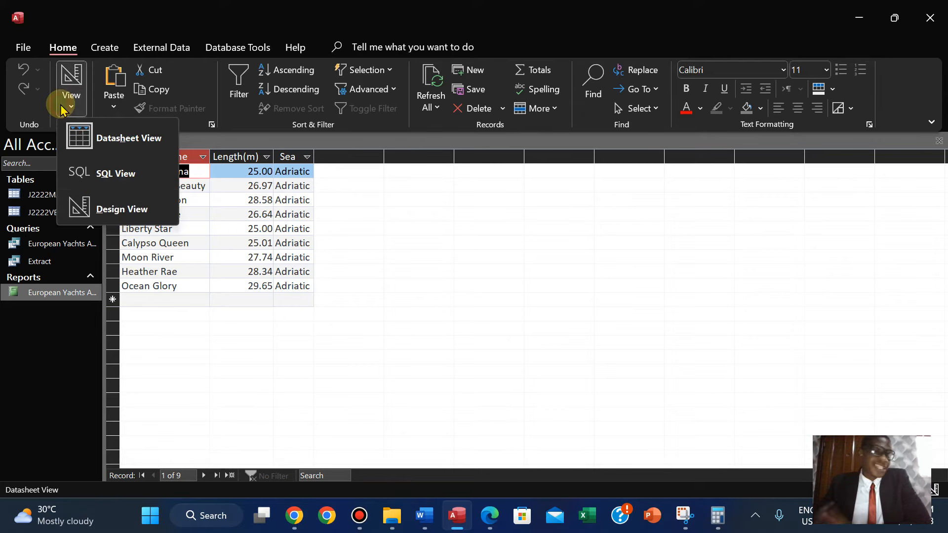
{"action": "left_click", "coordinate": [109, 214]}
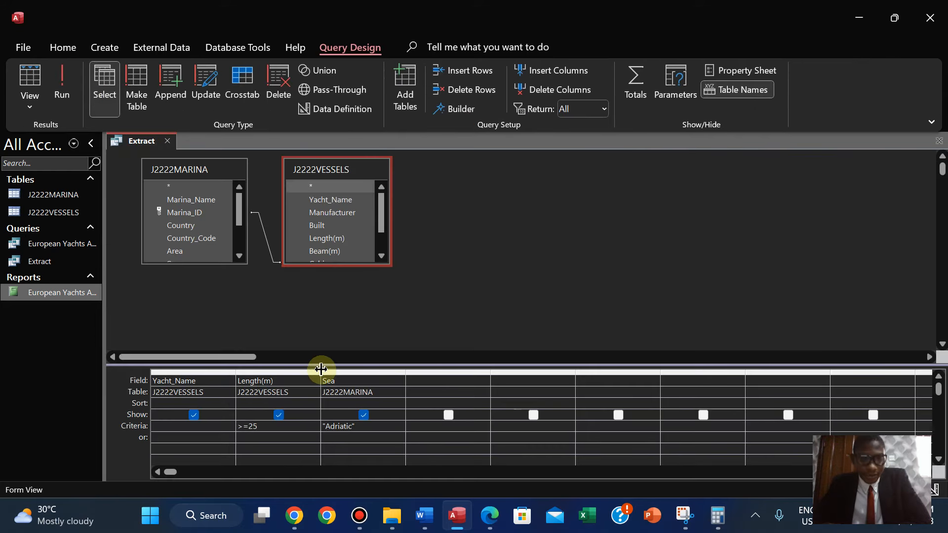
{"action": "left_click", "coordinate": [287, 401]}
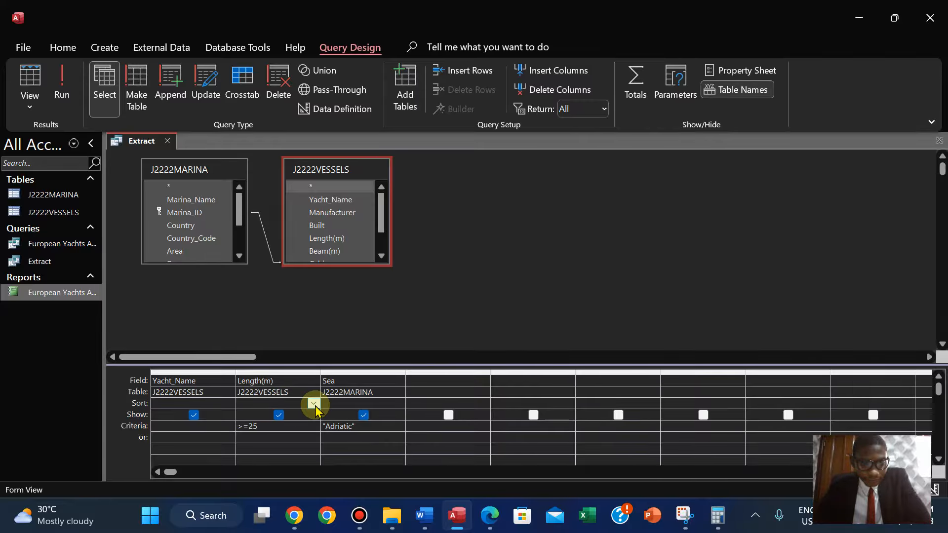
{"action": "left_click", "coordinate": [314, 404]}
{"action": "left_click", "coordinate": [298, 415]}
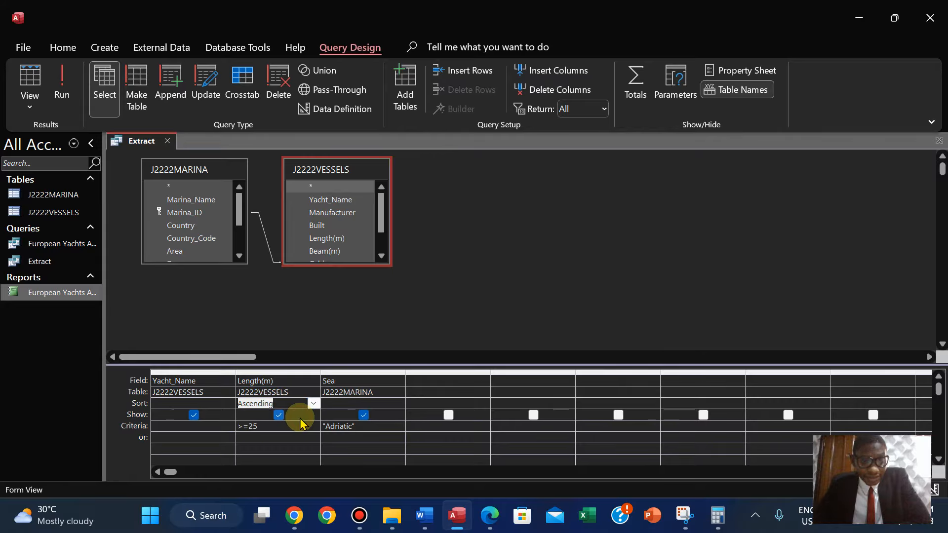
{"action": "left_click", "coordinate": [63, 96]}
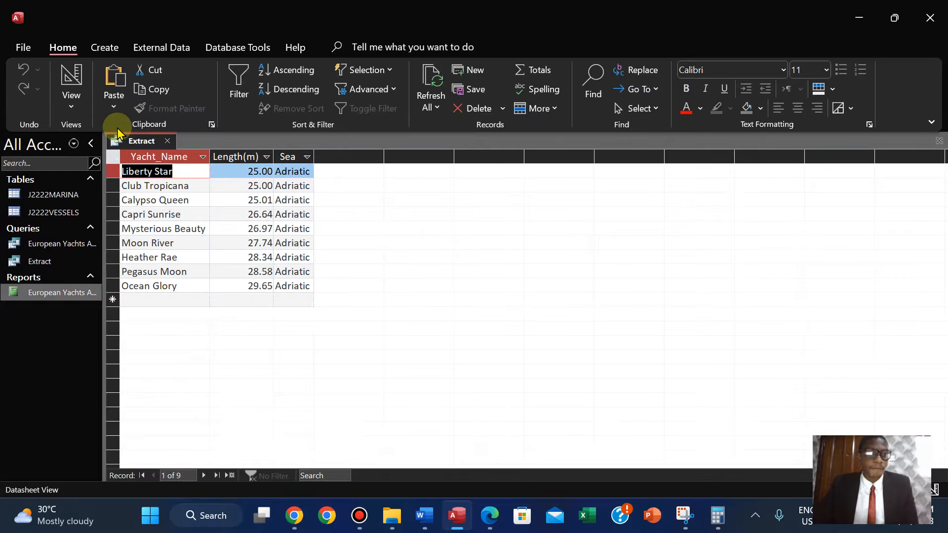
Save the Extract query and return to the exam paper.
{"action": "right_click", "coordinate": [144, 144]}
{"action": "left_click", "coordinate": [163, 154]}
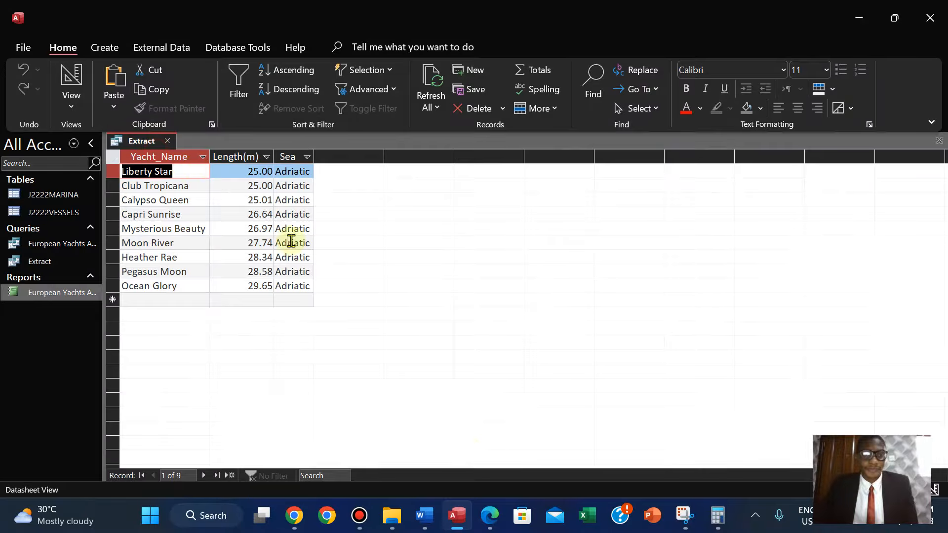
{"action": "left_click", "coordinate": [489, 515]}
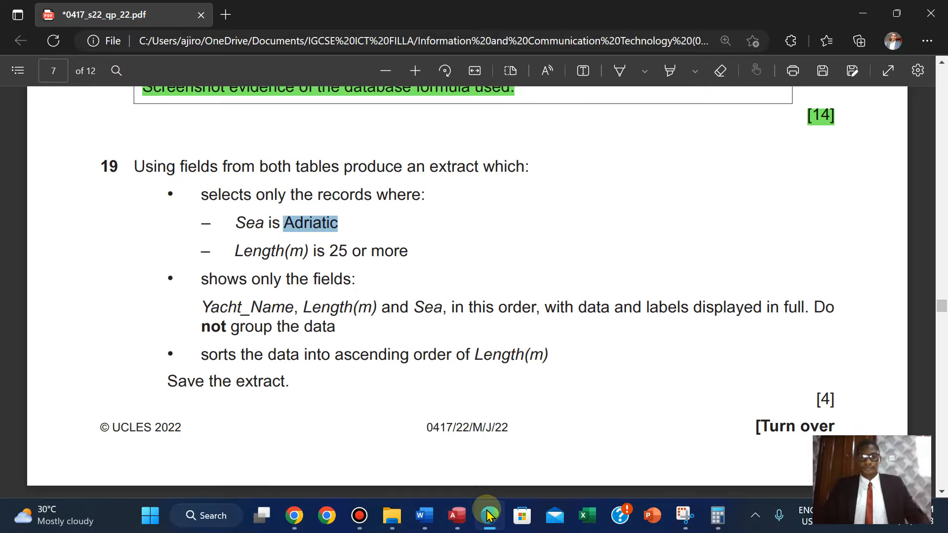
{"action": "left_click", "coordinate": [134, 163]}
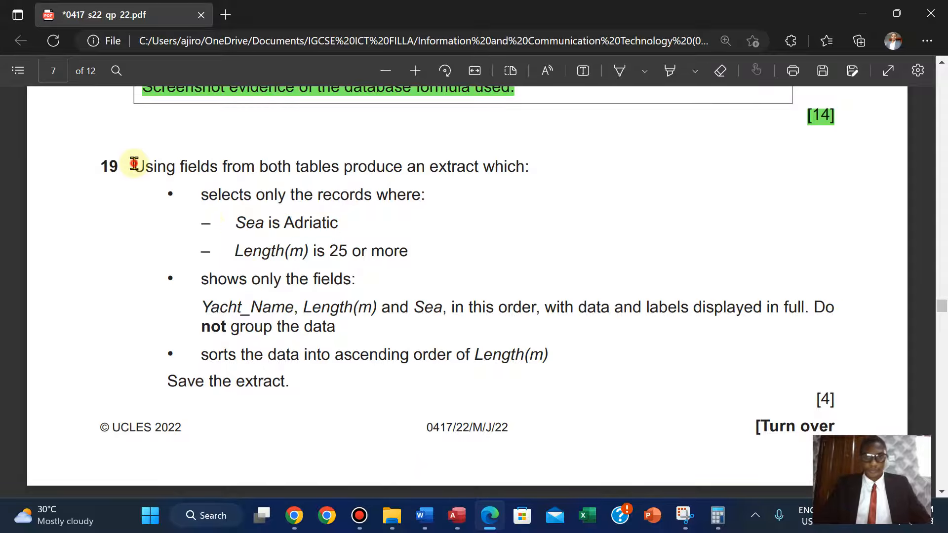
Highlight the step 19 task text in green in the exam paper.
{"action": "left_click_drag", "start_coordinate": [133, 163], "coordinate": [834, 397]}
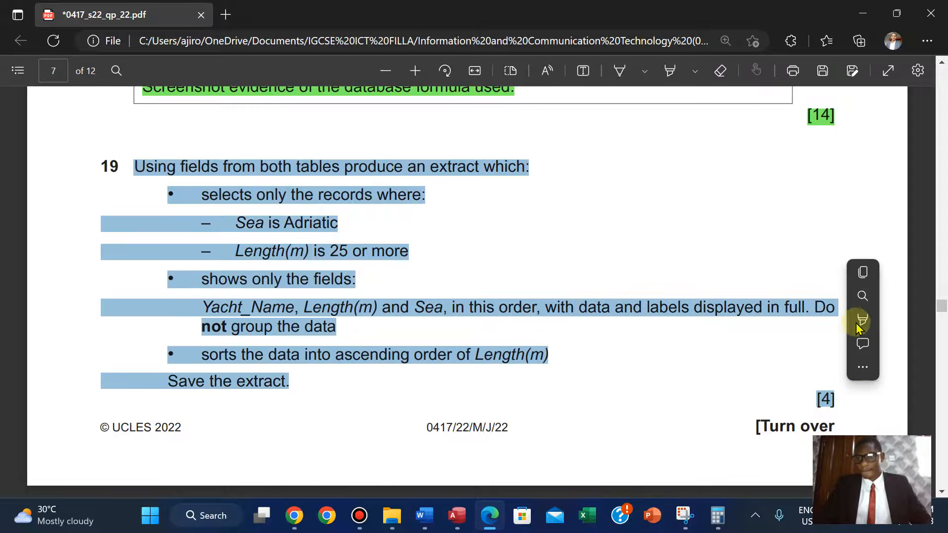
{"action": "mouse_move", "coordinate": [865, 320]}
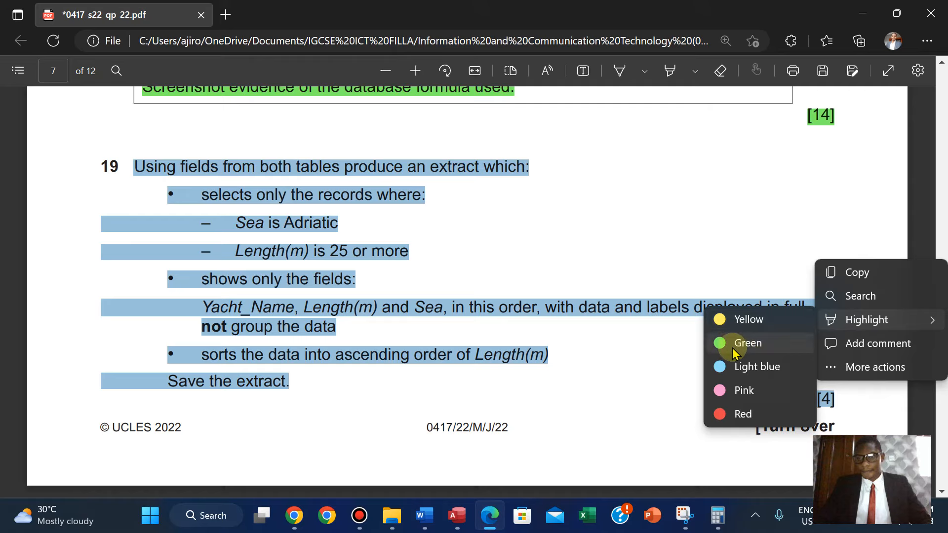
{"action": "left_click", "coordinate": [734, 352]}
{"action": "scroll", "coordinate": [734, 352], "scroll_direction": "down", "scroll_amount": 10}
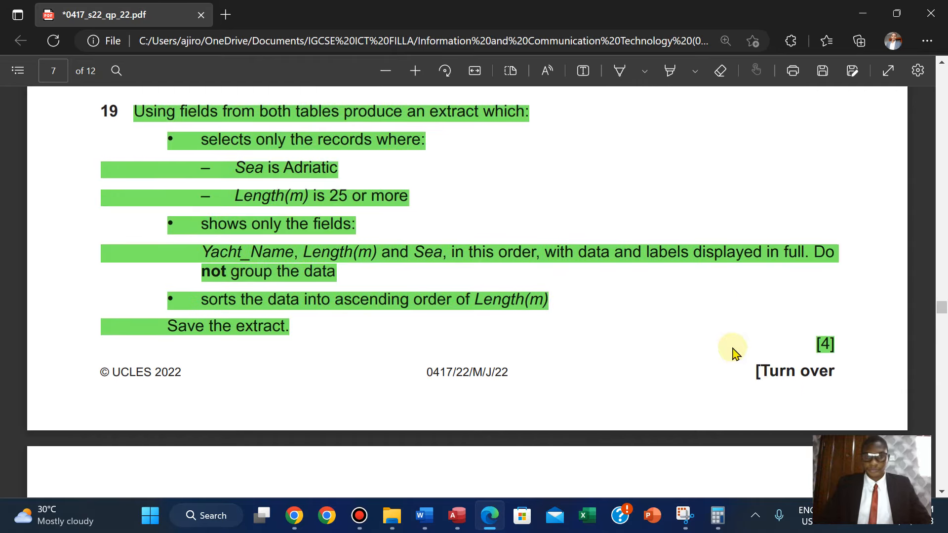
{"action": "scroll", "coordinate": [735, 353], "scroll_direction": "up", "scroll_amount": 1}
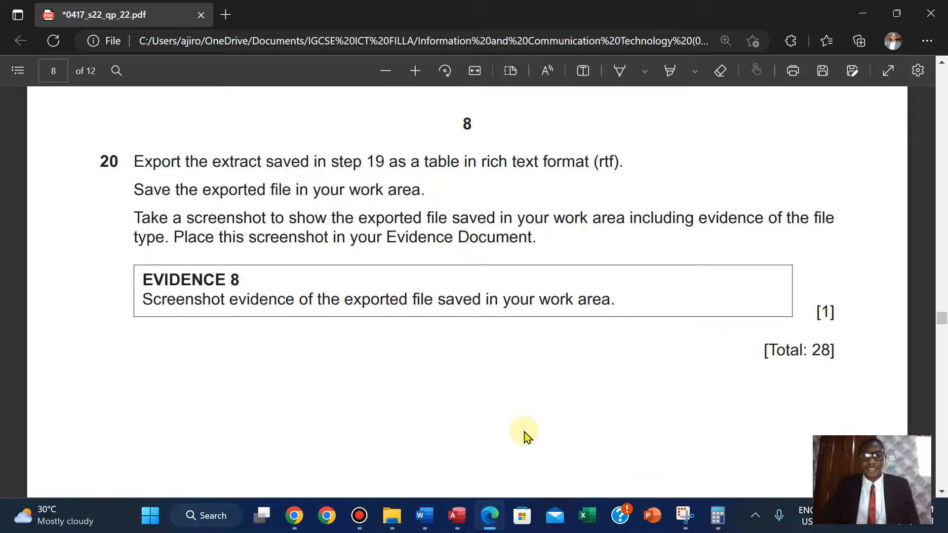
Switch to Access and close the Extract query datasheet.
{"action": "left_click", "coordinate": [457, 515]}
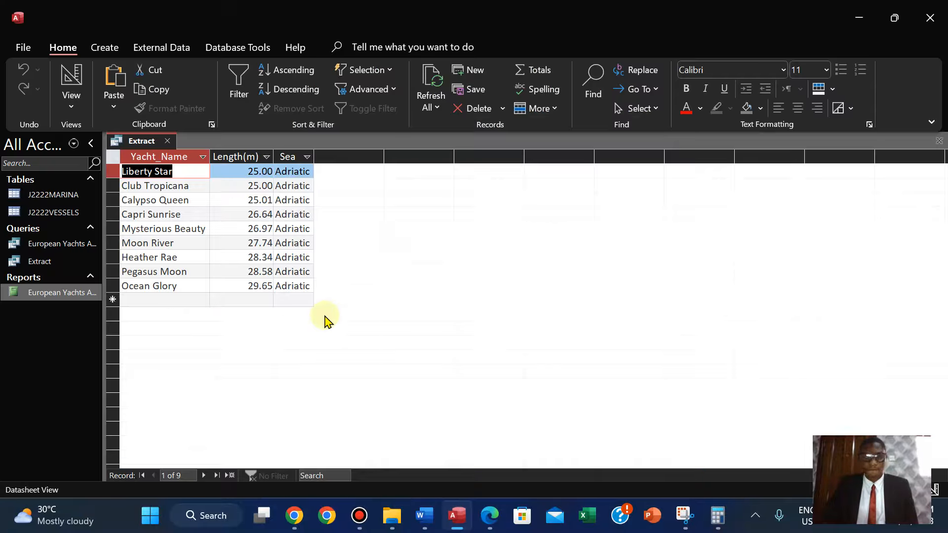
{"action": "right_click", "coordinate": [138, 143]}
{"action": "left_click", "coordinate": [136, 143]}
{"action": "right_click", "coordinate": [136, 143]}
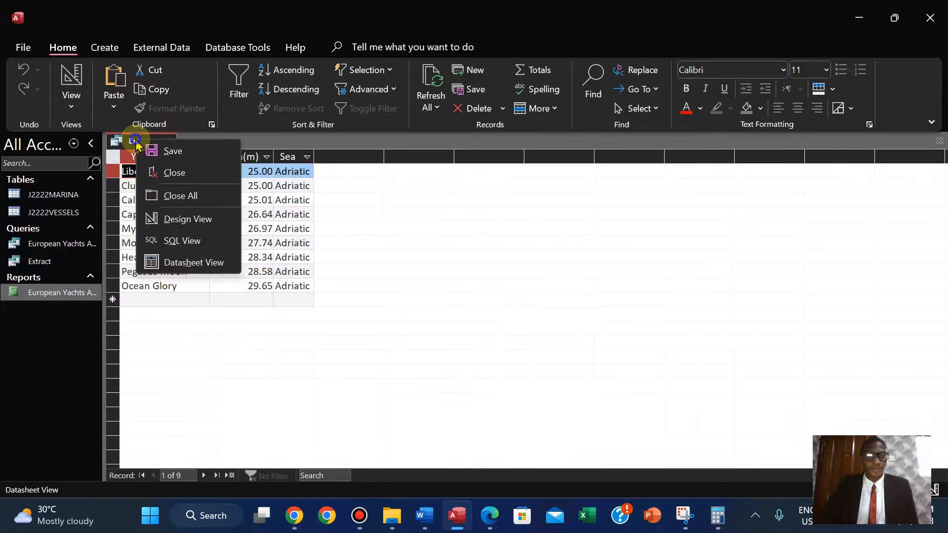
{"action": "left_click", "coordinate": [171, 174]}
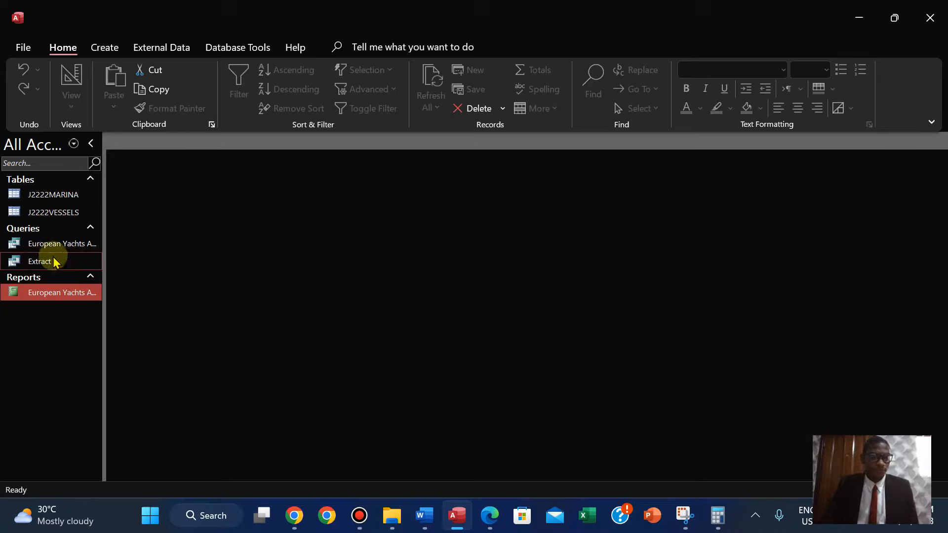
Export the Extract query as a Word RTF file named Extract into the source files folder.
{"action": "right_click", "coordinate": [38, 261]}
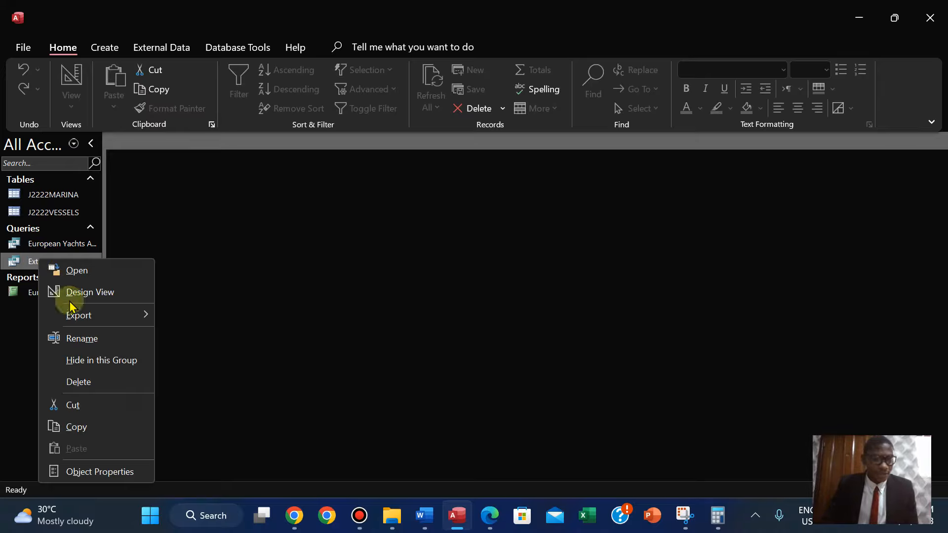
{"action": "mouse_move", "coordinate": [93, 315]}
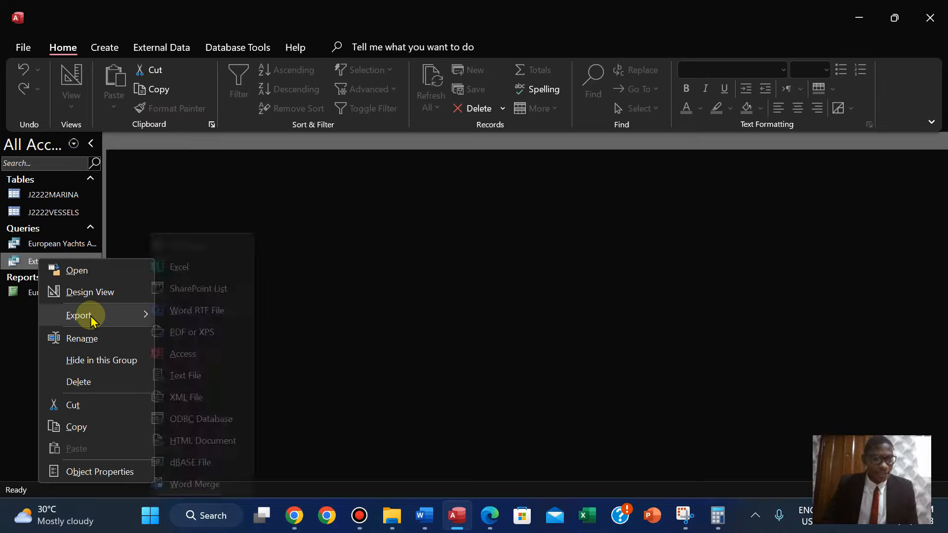
{"action": "left_click", "coordinate": [196, 311]}
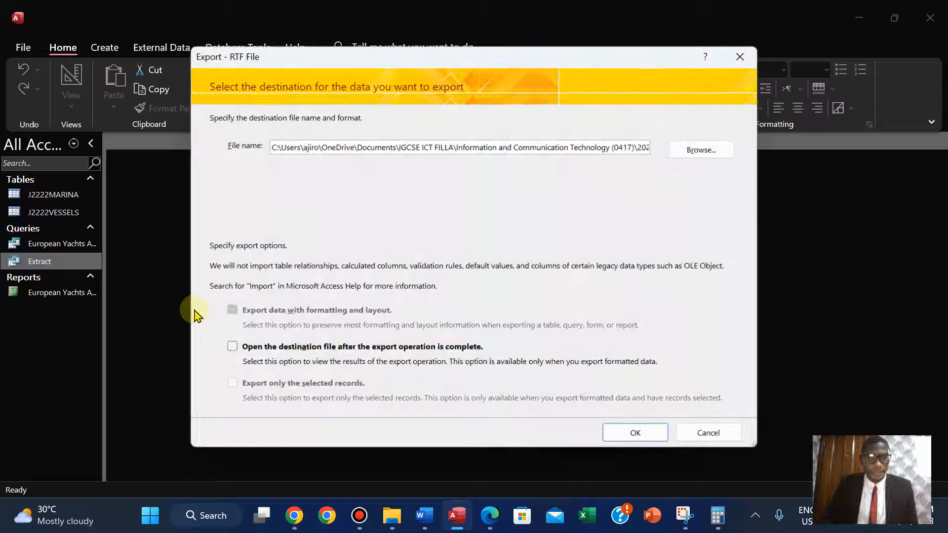
{"action": "left_click", "coordinate": [713, 157]}
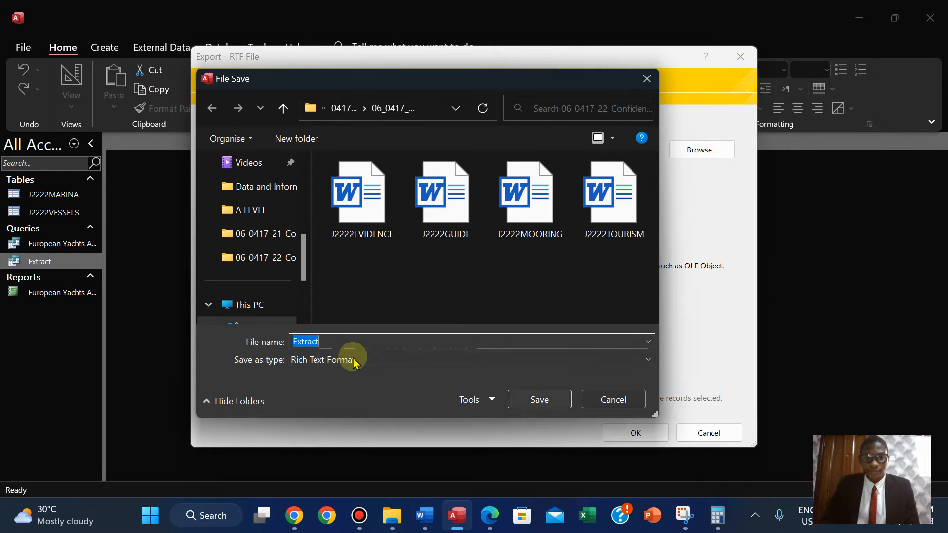
{"action": "left_click", "coordinate": [529, 399]}
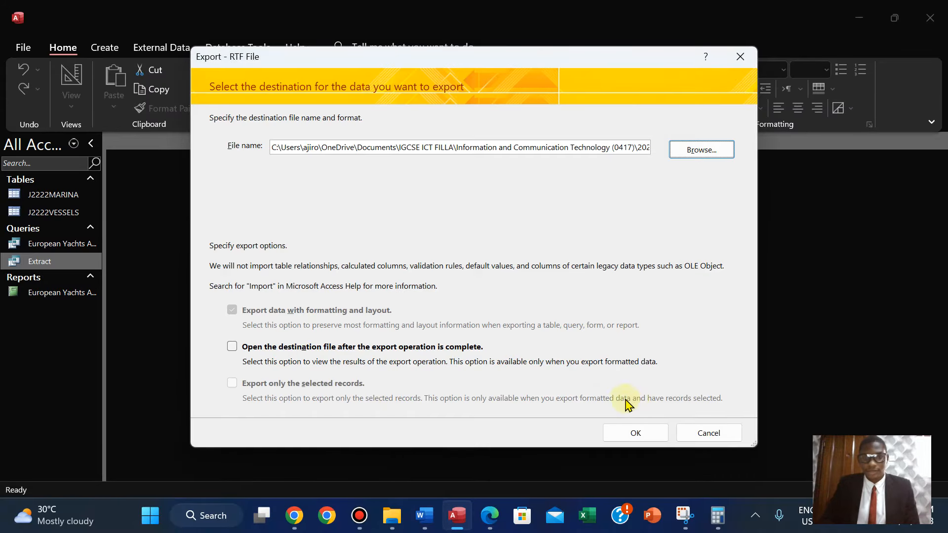
{"action": "left_click", "coordinate": [632, 433]}
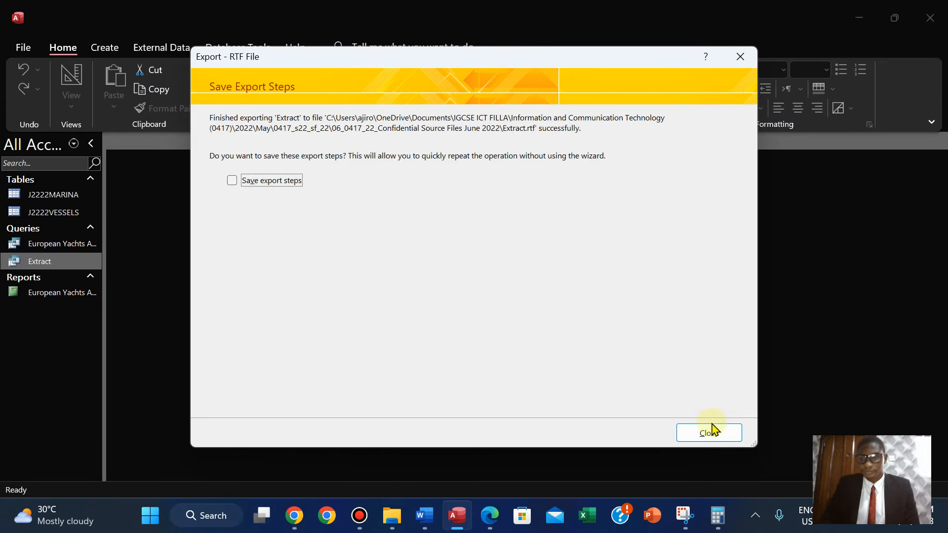
{"action": "left_click", "coordinate": [710, 432]}
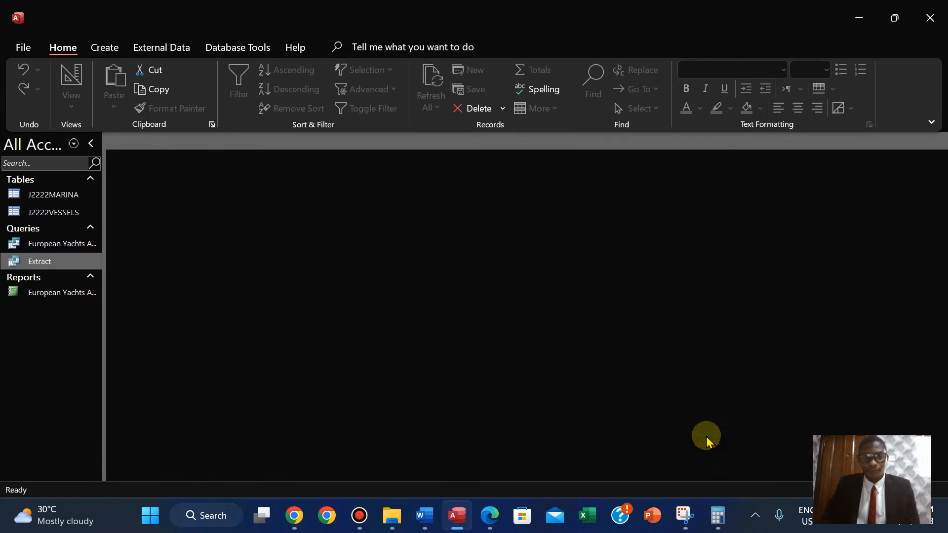
Open the source files folder in File Explorer and switch it to Details view.
{"action": "left_click", "coordinate": [389, 522]}
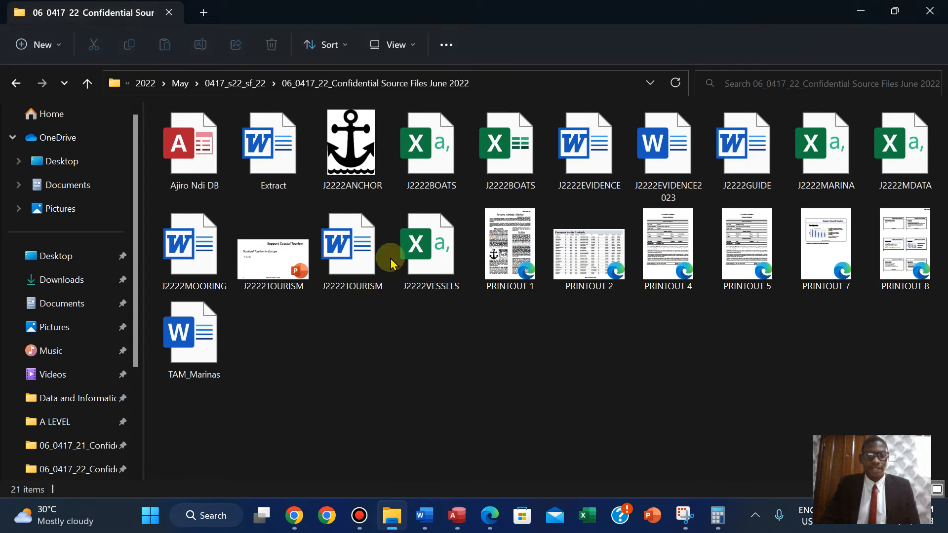
{"action": "left_click", "coordinate": [385, 45]}
{"action": "left_click", "coordinate": [376, 198]}
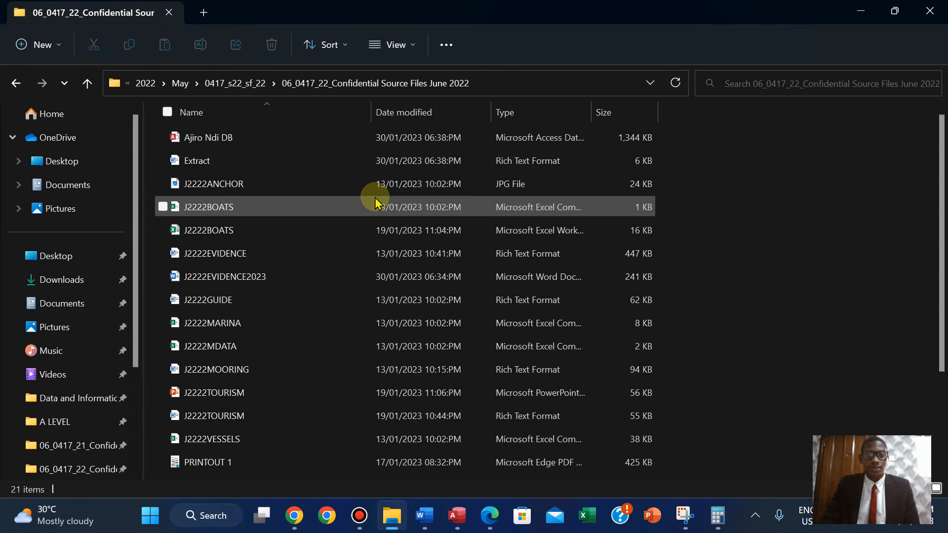
Sort the folder's files by date modified, newest first, and inspect the Extract and database entries.
{"action": "right_click", "coordinate": [702, 187]}
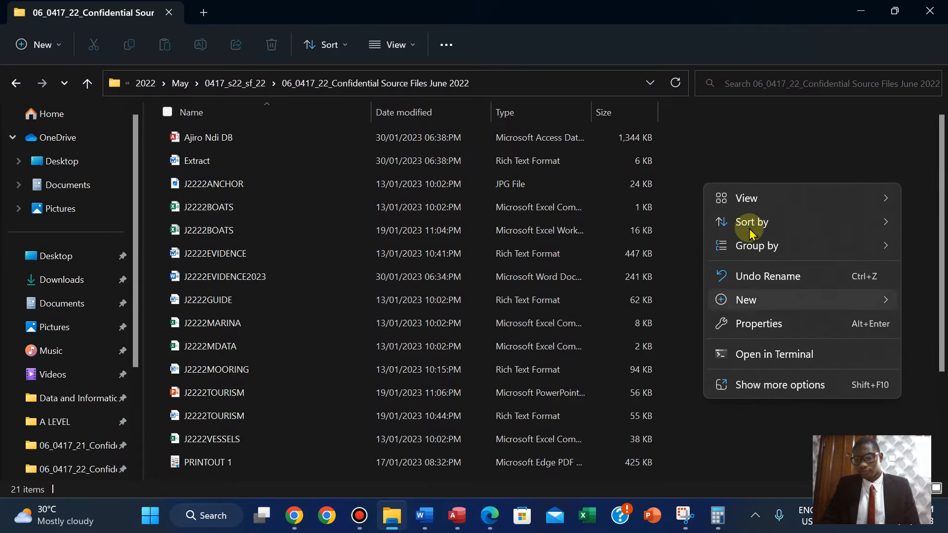
{"action": "mouse_move", "coordinate": [750, 231]}
{"action": "left_click", "coordinate": [669, 247]}
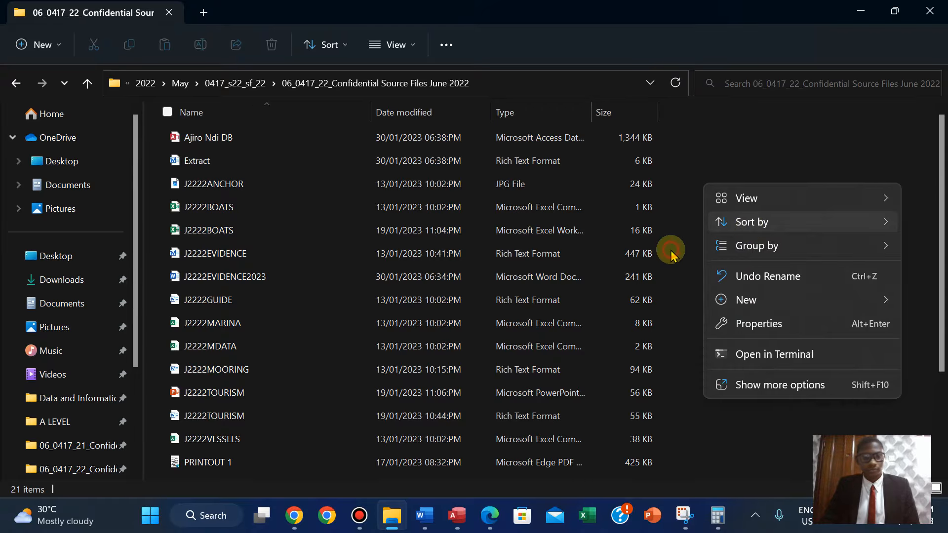
{"action": "right_click", "coordinate": [727, 211]}
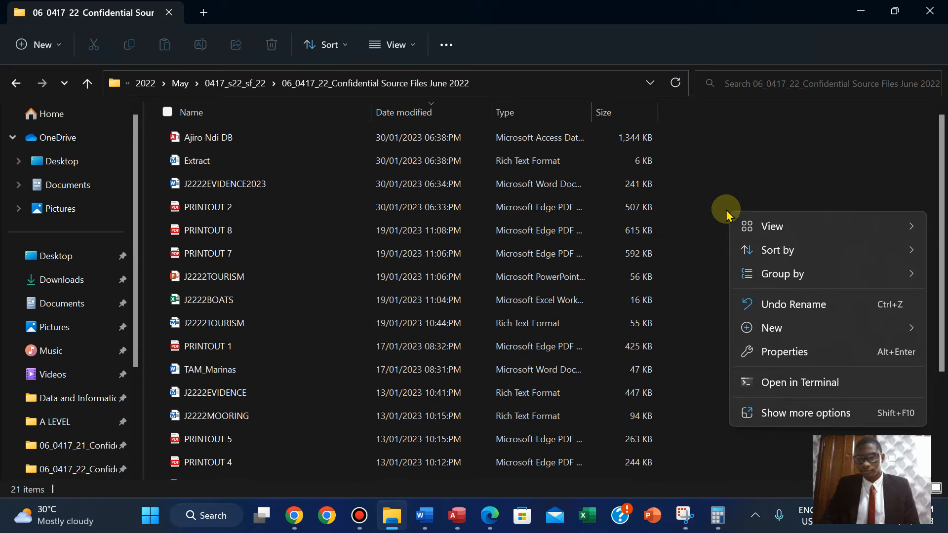
{"action": "mouse_move", "coordinate": [746, 251]}
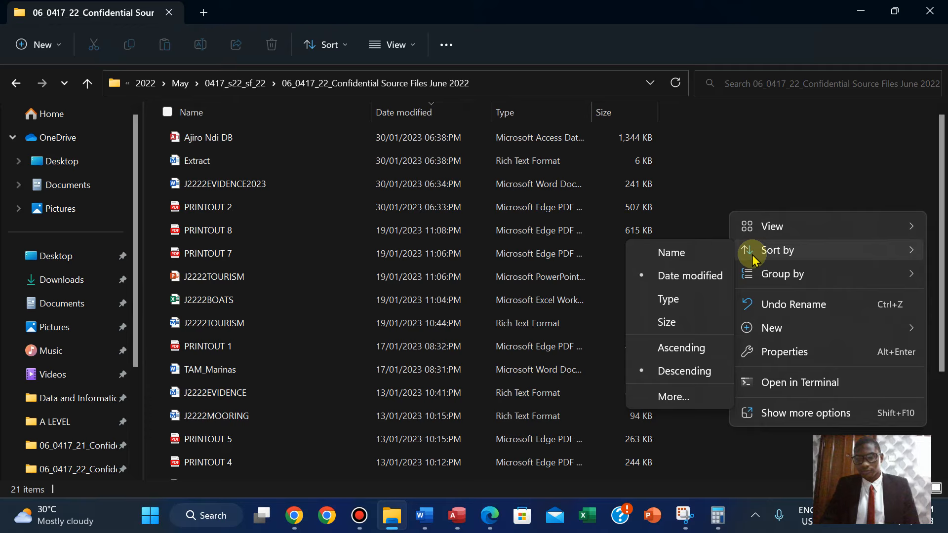
{"action": "left_click", "coordinate": [188, 163]}
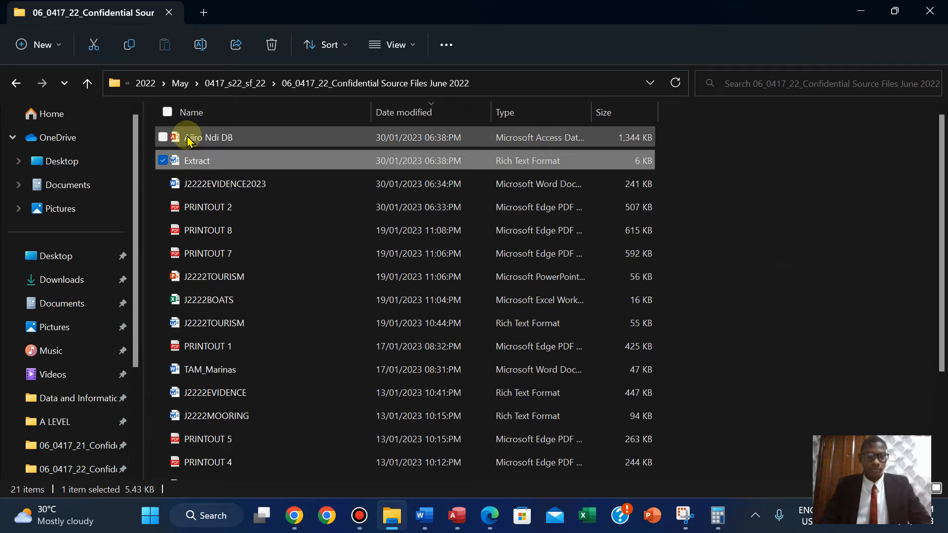
{"action": "left_click", "coordinate": [188, 140]}
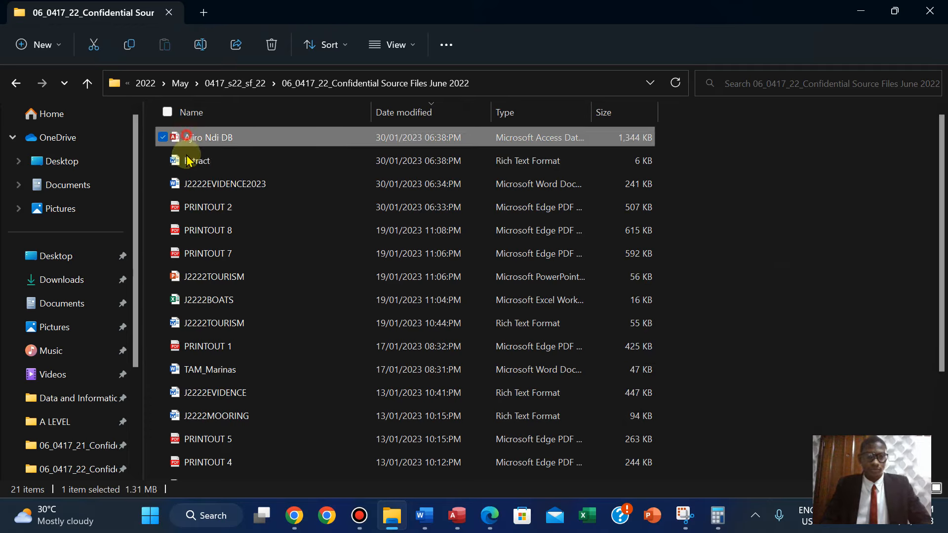
{"action": "left_click", "coordinate": [722, 166]}
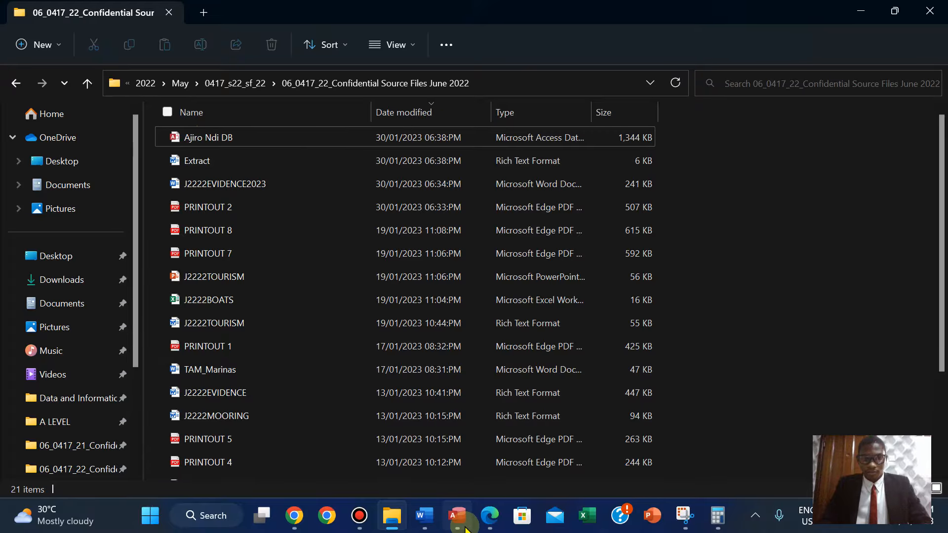
Re-export the Extract query as a Word RTF file, replacing the existing Extract file.
{"action": "mouse_move", "coordinate": [465, 529]}
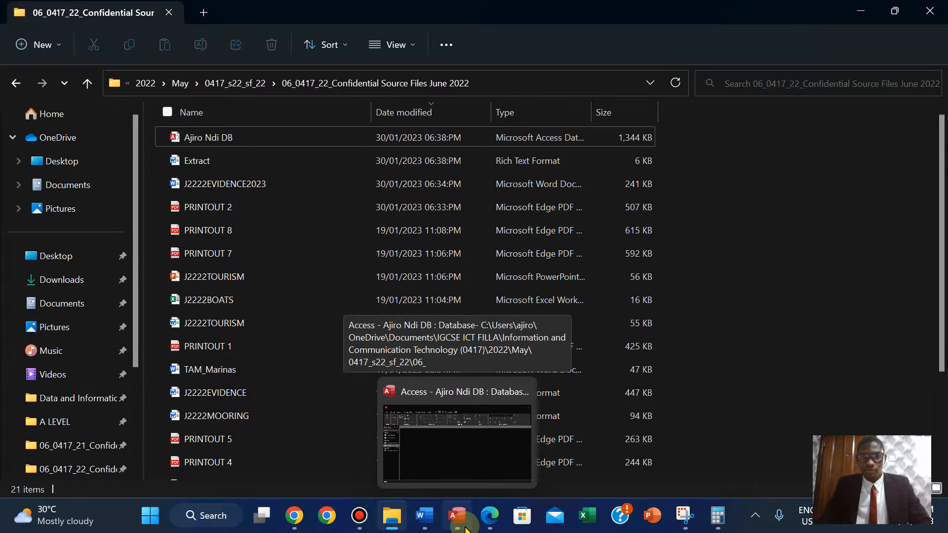
{"action": "left_click", "coordinate": [465, 529]}
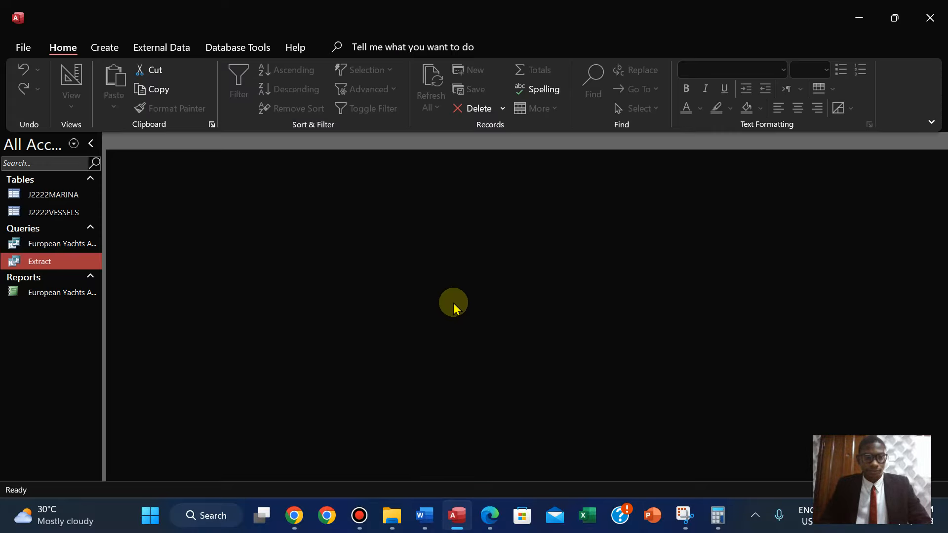
{"action": "right_click", "coordinate": [40, 266]}
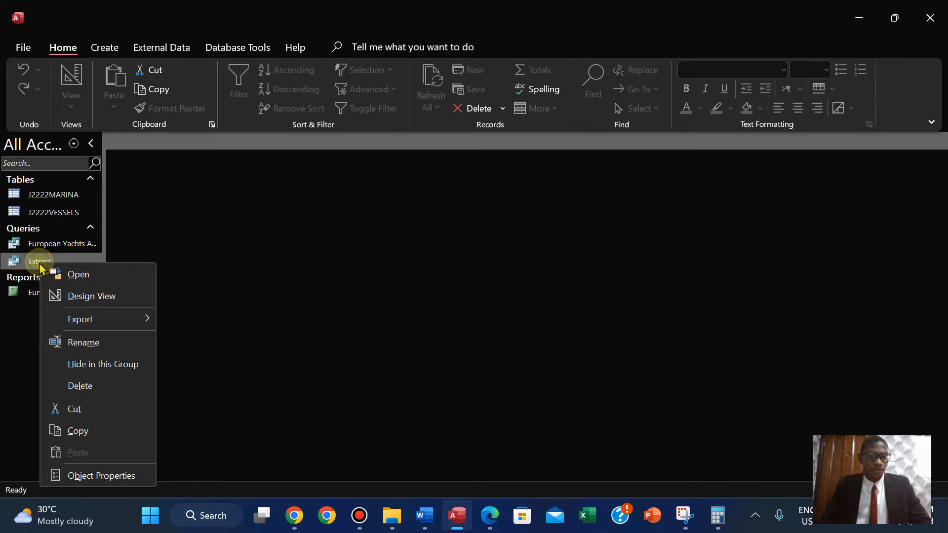
{"action": "mouse_move", "coordinate": [110, 318]}
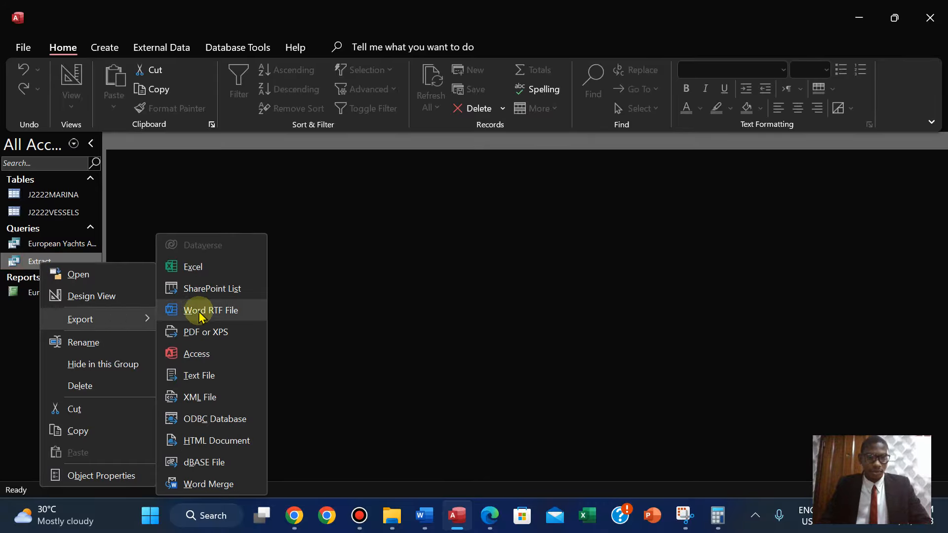
{"action": "left_click", "coordinate": [197, 311]}
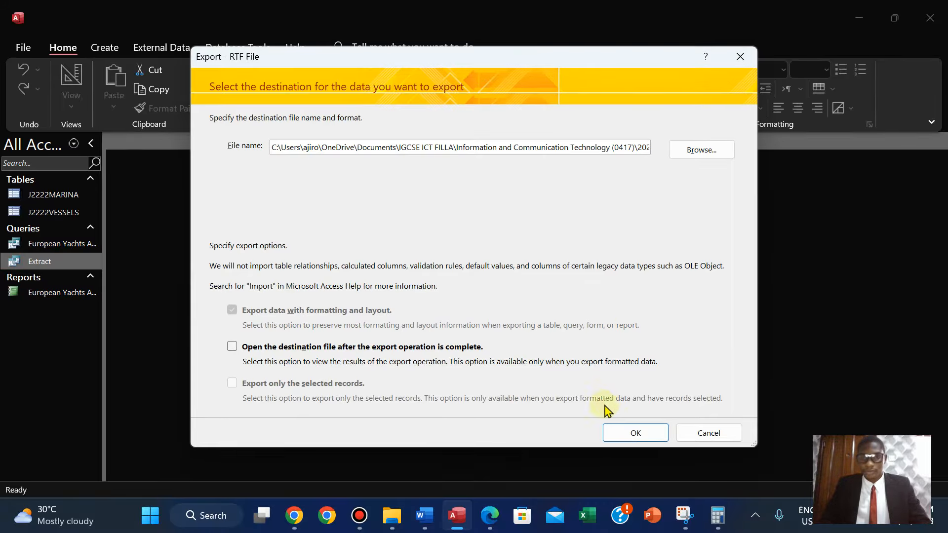
{"action": "left_click", "coordinate": [636, 433]}
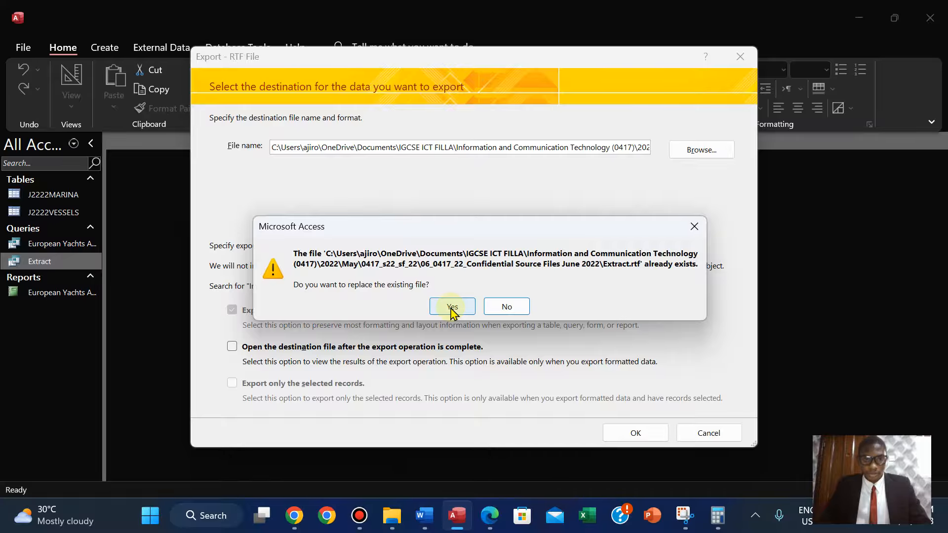
{"action": "left_click", "coordinate": [452, 308]}
{"action": "left_click", "coordinate": [707, 434]}
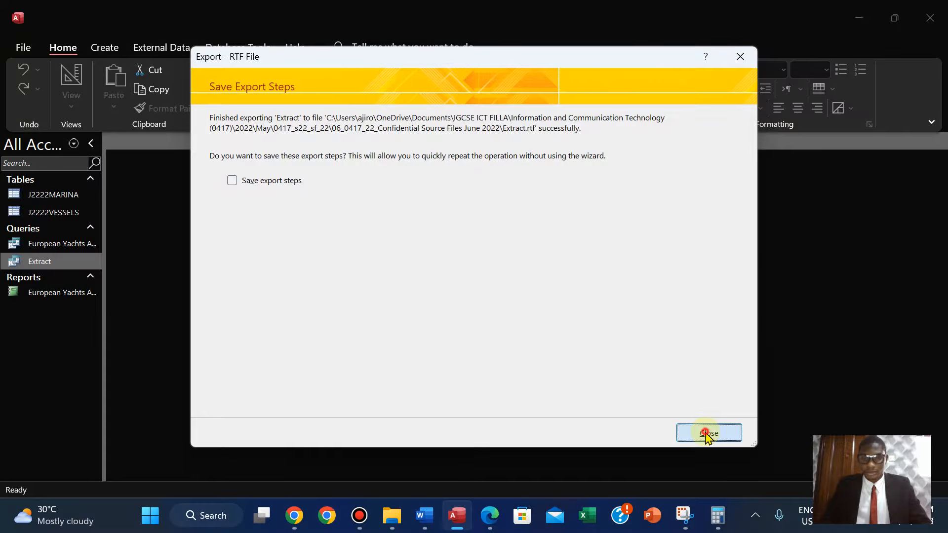
Refresh the source files folder in File Explorer to check the exported Extract file.
{"action": "left_click", "coordinate": [392, 515]}
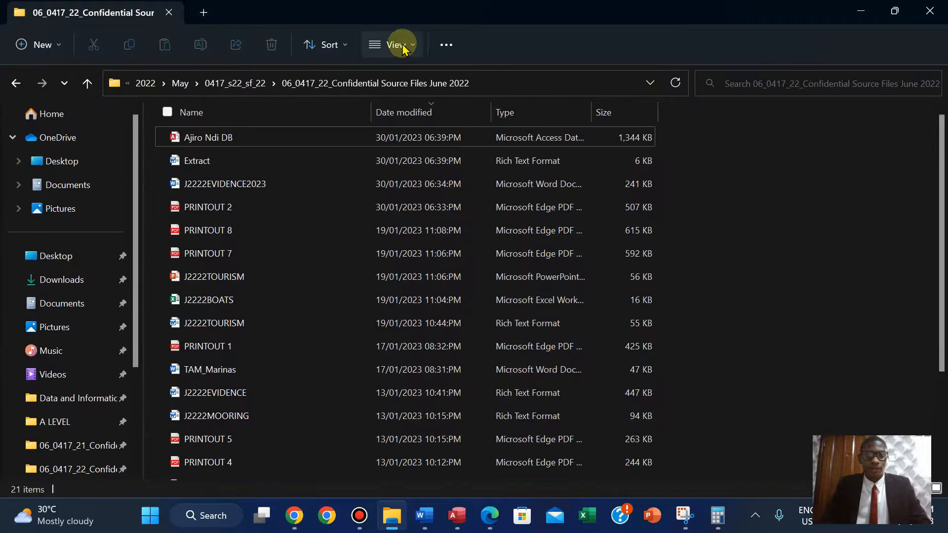
{"action": "left_click", "coordinate": [15, 84]}
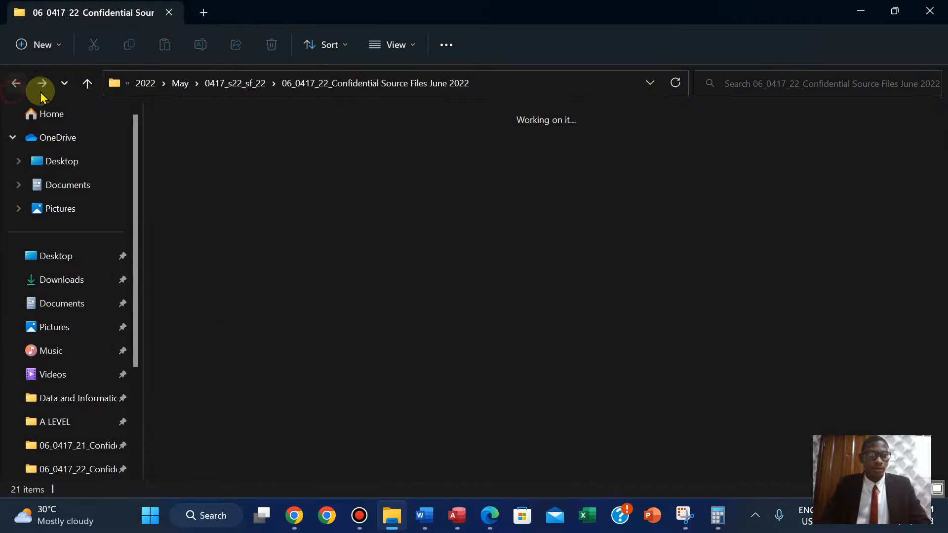
{"action": "left_click", "coordinate": [41, 88]}
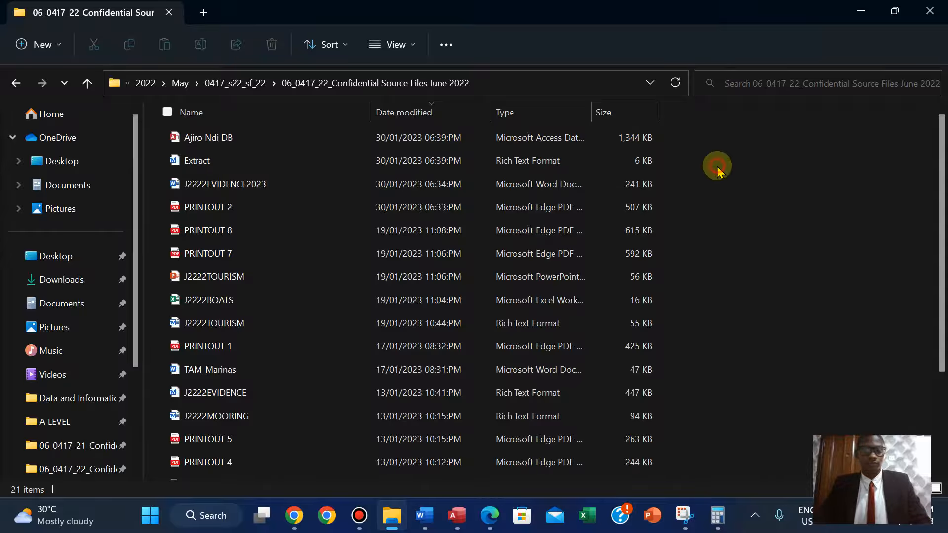
{"action": "left_click", "coordinate": [458, 518]}
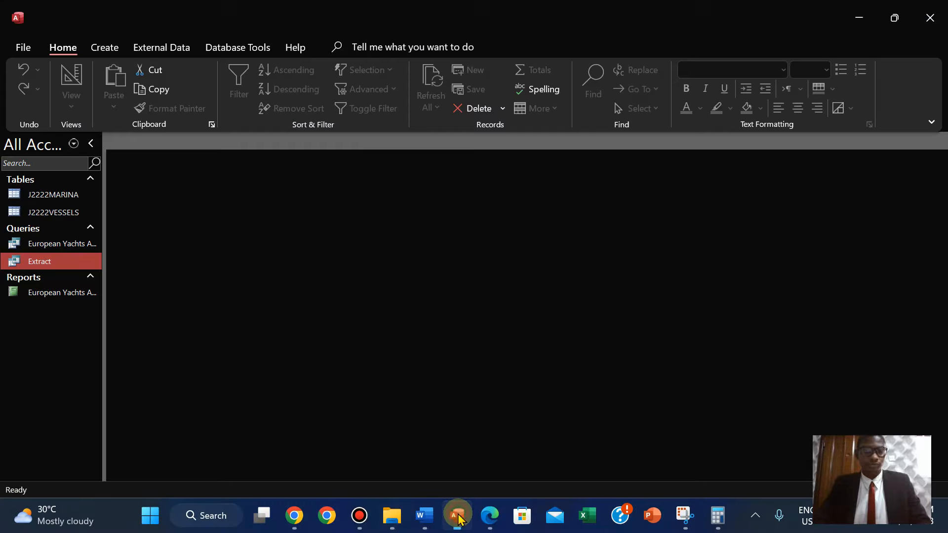
{"action": "left_click", "coordinate": [458, 519]}
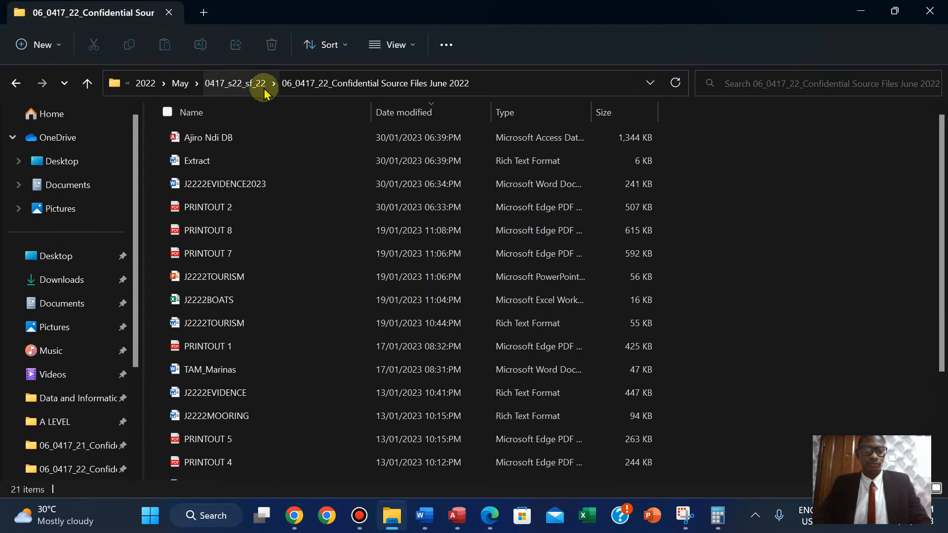
Take a screenshot of the folder's address bar and the database and Extract file rows with the Snipping Tool.
{"action": "left_click", "coordinate": [681, 524]}
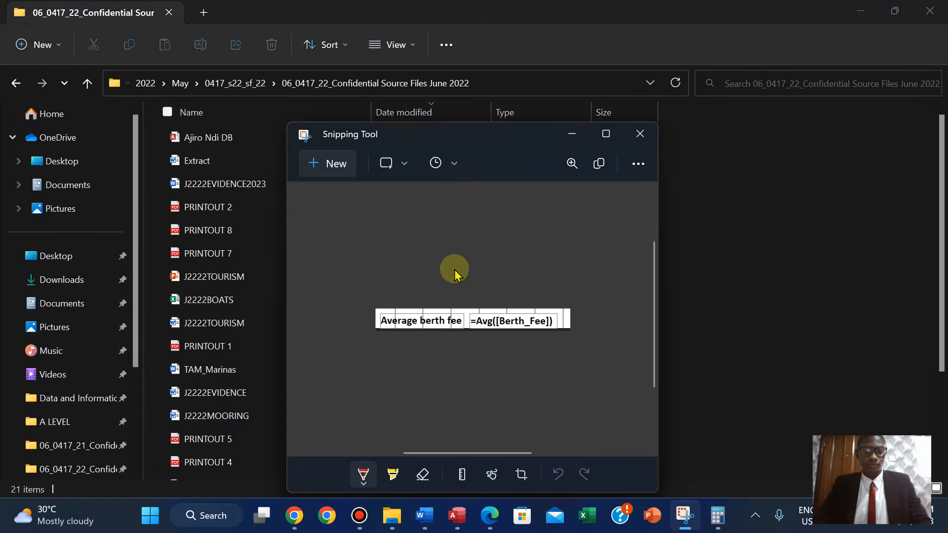
{"action": "left_click", "coordinate": [312, 164]}
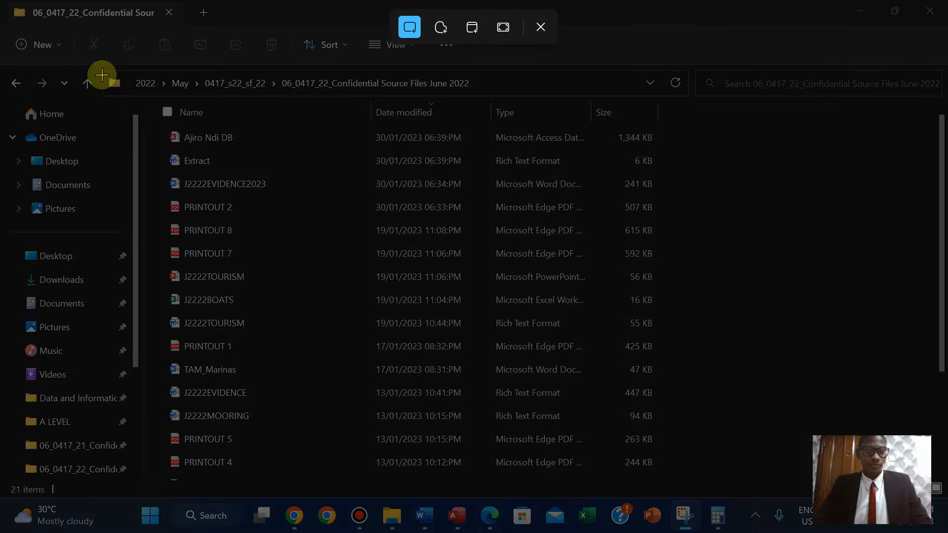
{"action": "left_click_drag", "start_coordinate": [102, 75], "coordinate": [686, 170]}
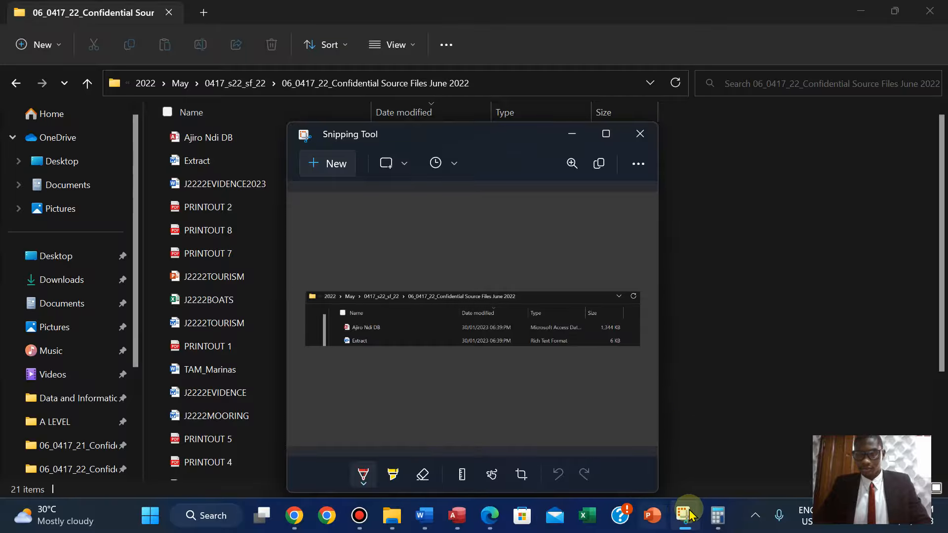
{"action": "left_click", "coordinate": [324, 170]}
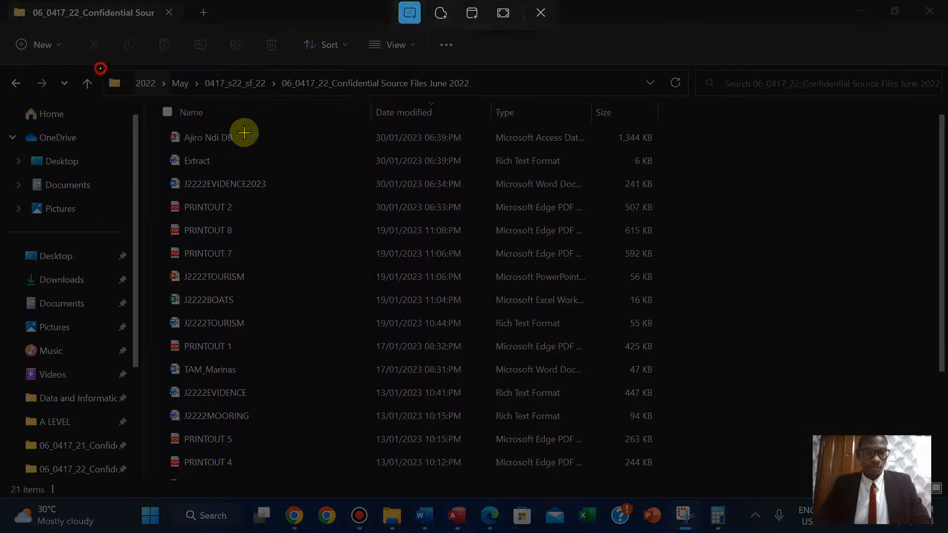
{"action": "left_click_drag", "start_coordinate": [101, 68], "coordinate": [677, 172]}
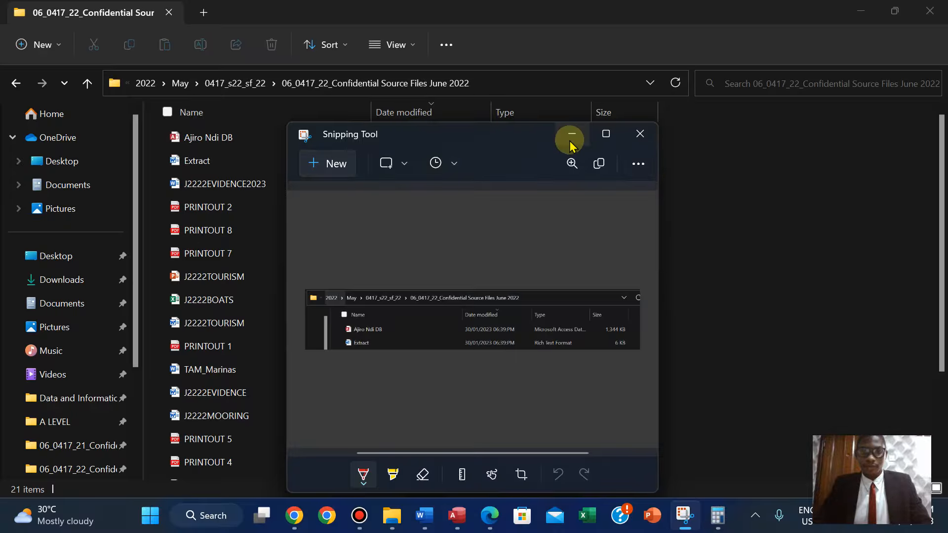
{"action": "left_click", "coordinate": [570, 141]}
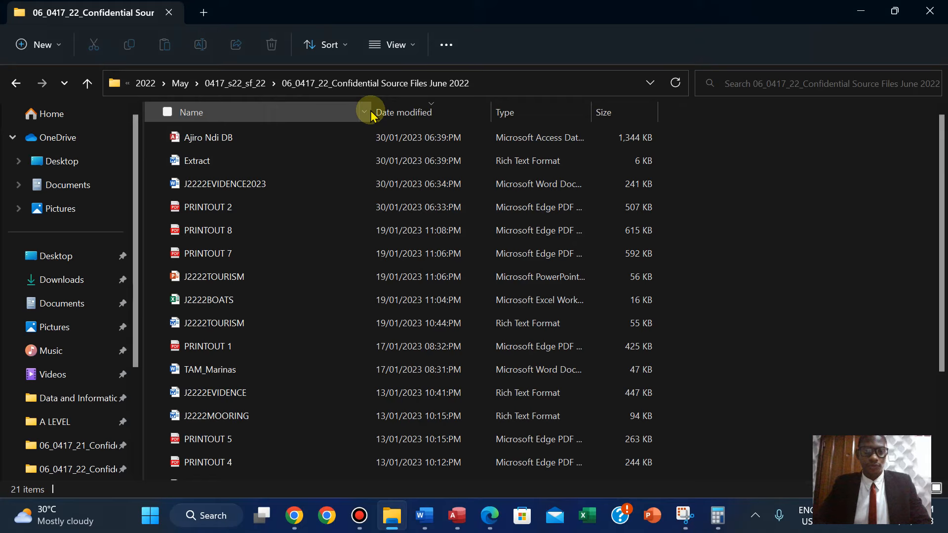
Autofit the Name column and snip the address bar, column headings and the database and Extract file rows.
{"action": "double_click", "coordinate": [374, 110]}
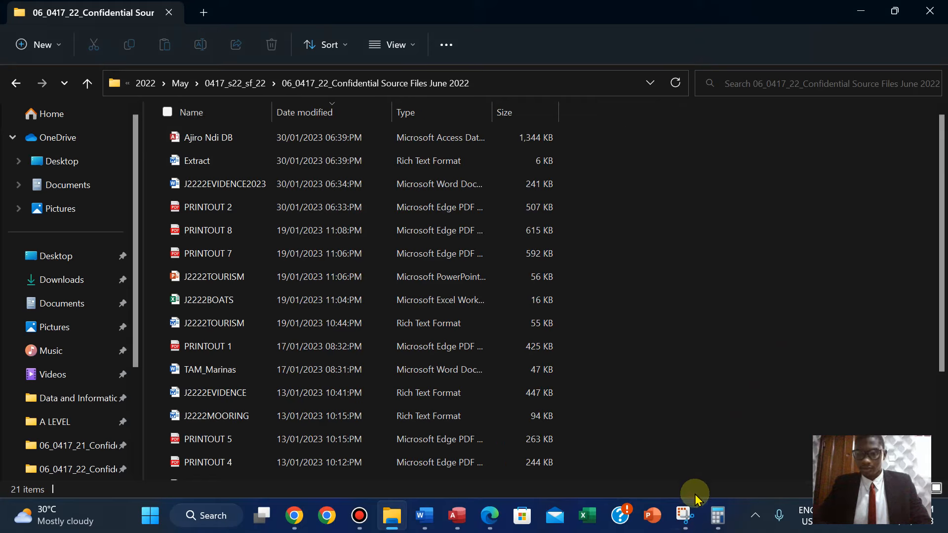
{"action": "left_click", "coordinate": [685, 517]}
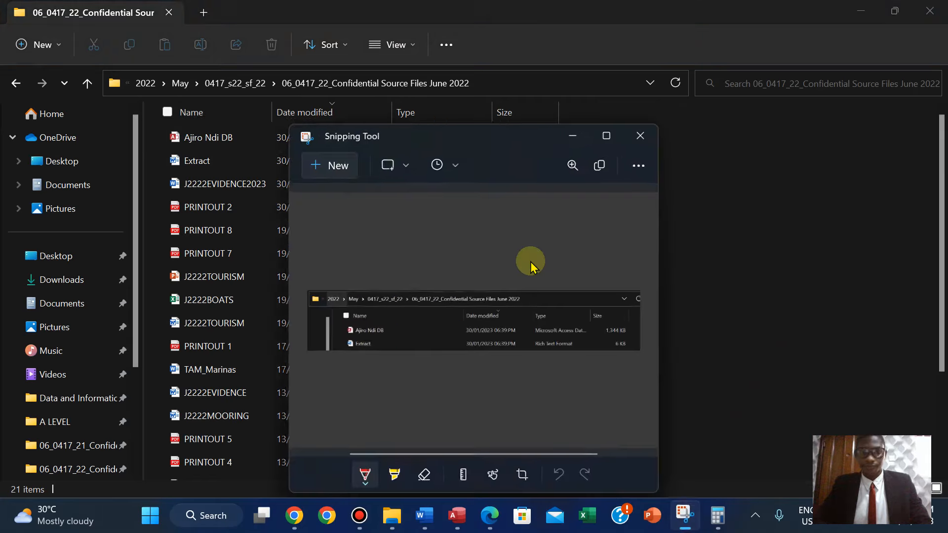
{"action": "left_click", "coordinate": [326, 161]}
{"action": "left_click_drag", "start_coordinate": [101, 73], "coordinate": [571, 171]}
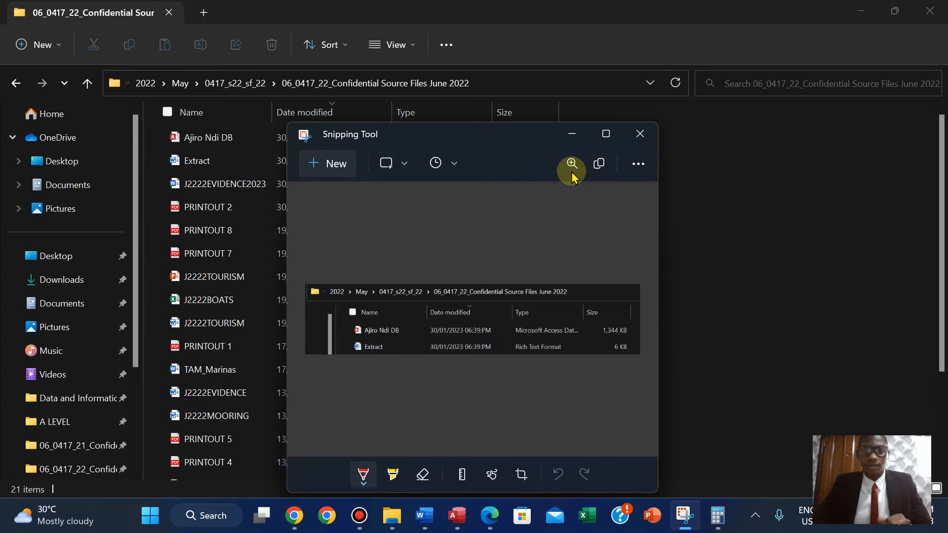
{"action": "left_click", "coordinate": [571, 133]}
{"action": "left_click", "coordinate": [204, 163]}
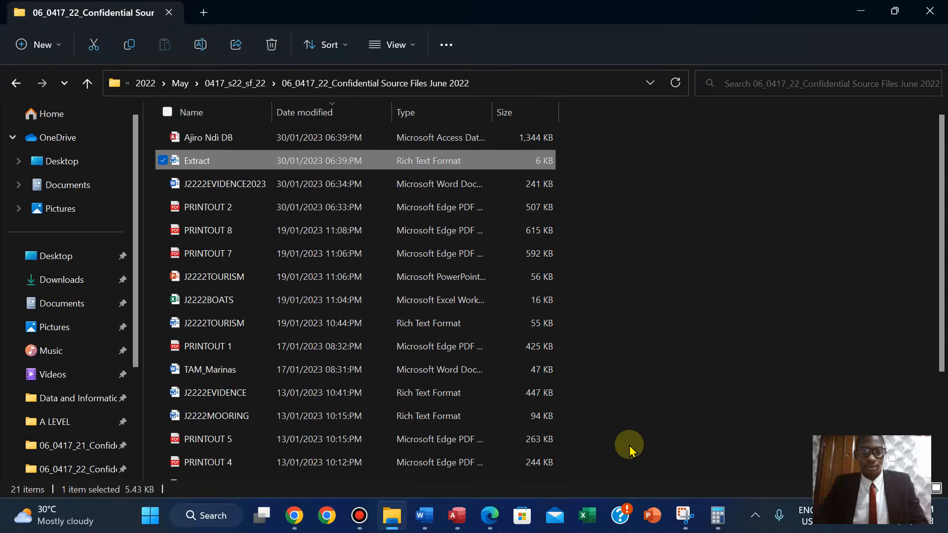
Paste the screenshot under Step 20 EVIDENCE 8 in the J2222EVIDENCE2023 evidence document.
{"action": "left_click", "coordinate": [488, 519]}
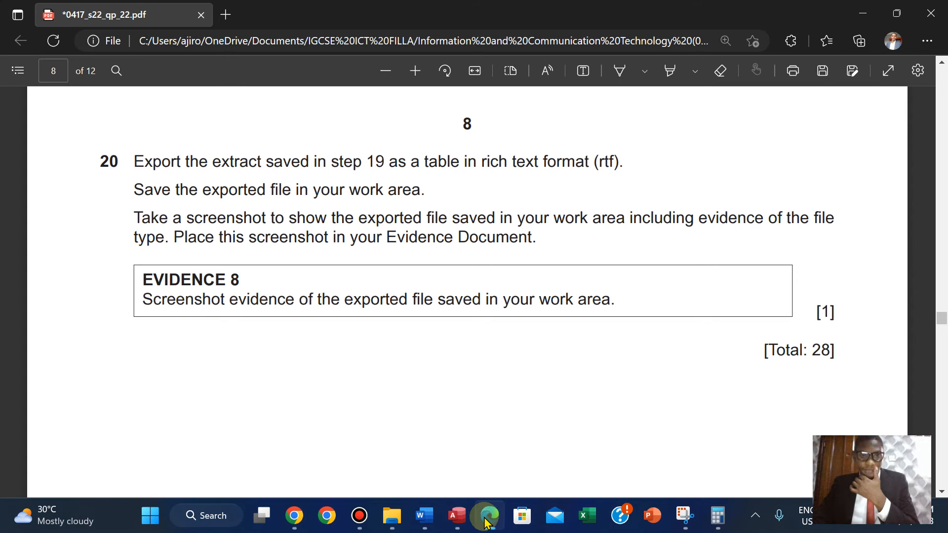
{"action": "left_click", "coordinate": [423, 516]}
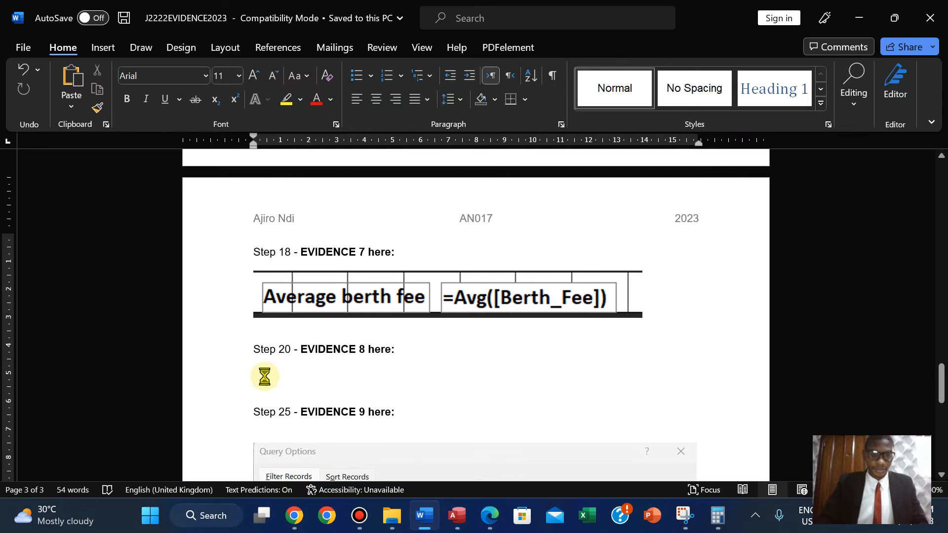
{"action": "key", "text": "ctrl+v"}
{"action": "left_click_drag", "start_coordinate": [937, 382], "coordinate": [872, 393]}
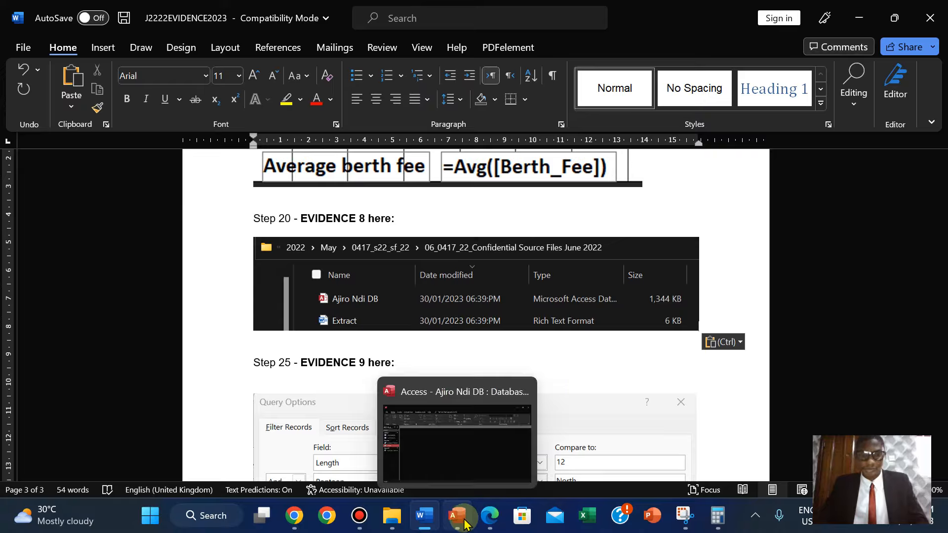
Highlight the whole step 20 instruction block in green in the question paper PDF.
{"action": "left_click", "coordinate": [486, 522]}
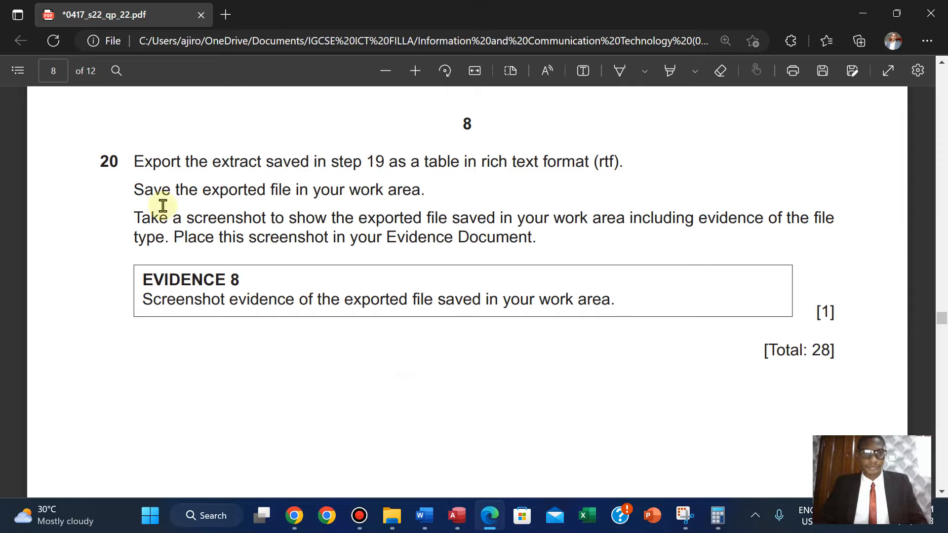
{"action": "left_click_drag", "start_coordinate": [293, 208], "coordinate": [837, 358]}
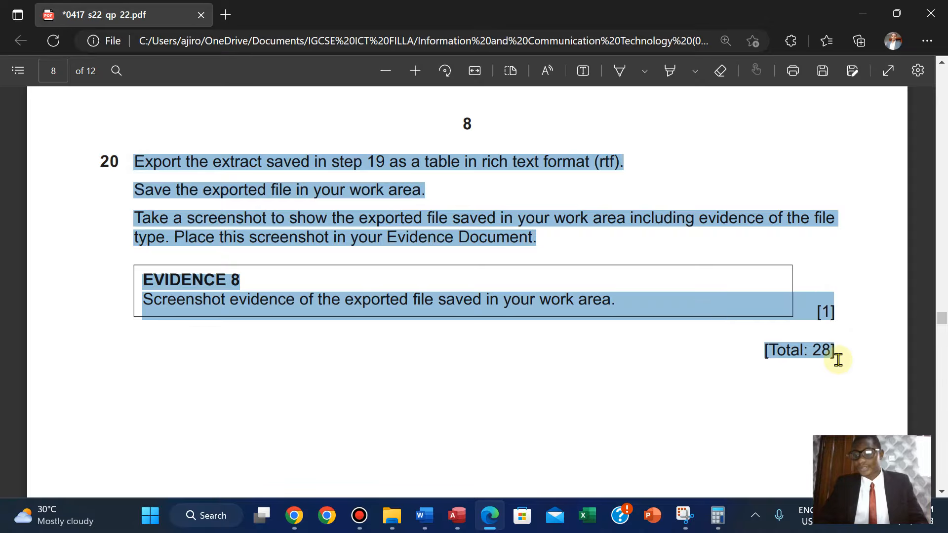
{"action": "right_click", "coordinate": [841, 348]}
{"action": "mouse_move", "coordinate": [865, 283]}
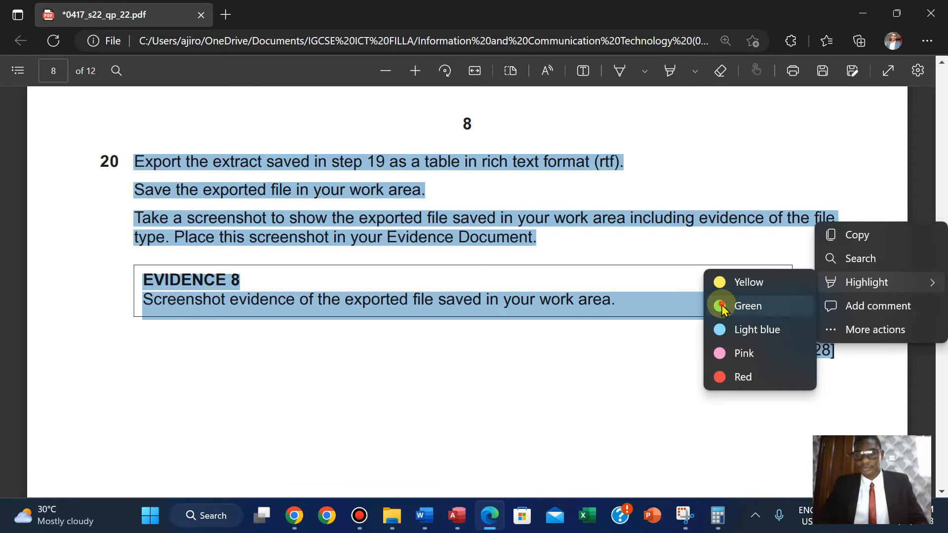
{"action": "left_click", "coordinate": [740, 305]}
Scroll through the question paper to review the step 19 and step 21 instructions.
{"action": "scroll", "coordinate": [722, 310], "scroll_direction": "down", "scroll_amount": 1}
{"action": "scroll", "coordinate": [721, 310], "scroll_direction": "down", "scroll_amount": 5}
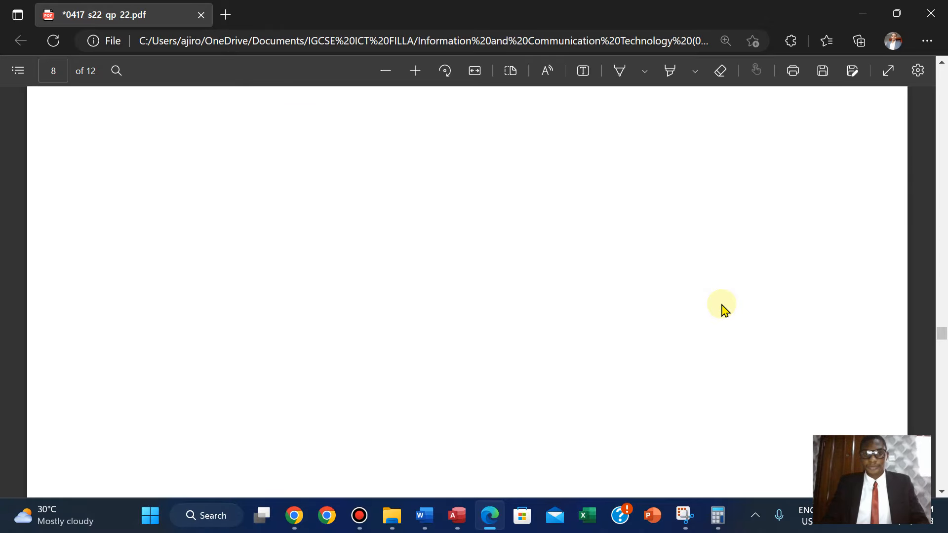
{"action": "scroll", "coordinate": [722, 310], "scroll_direction": "down", "scroll_amount": 6}
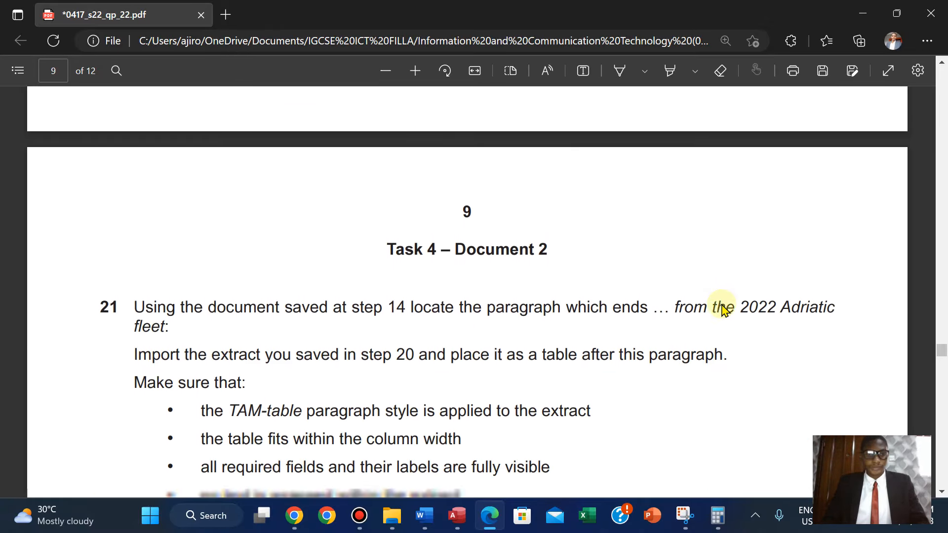
{"action": "scroll", "coordinate": [721, 310], "scroll_direction": "down", "scroll_amount": 2}
{"action": "scroll", "coordinate": [722, 310], "scroll_direction": "up", "scroll_amount": 1}
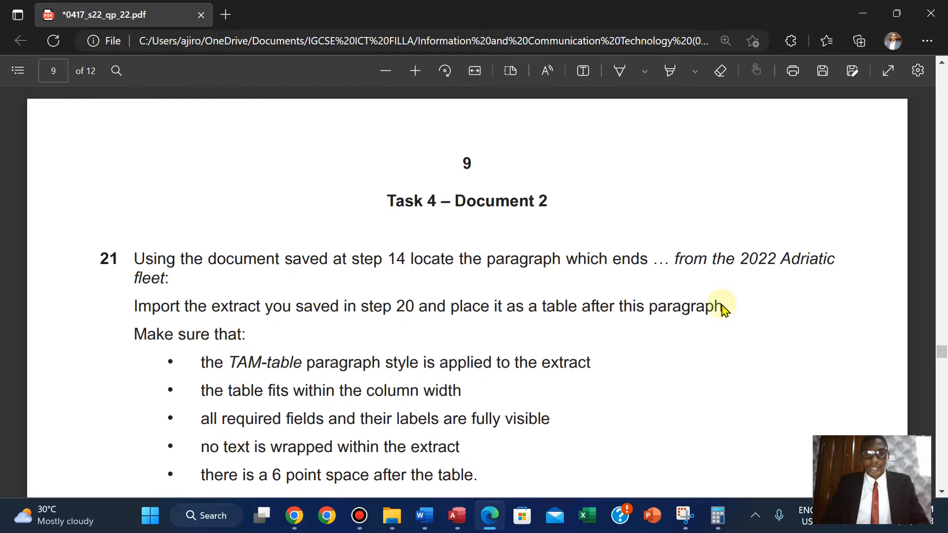
{"action": "scroll", "coordinate": [722, 310], "scroll_direction": "up", "scroll_amount": 5}
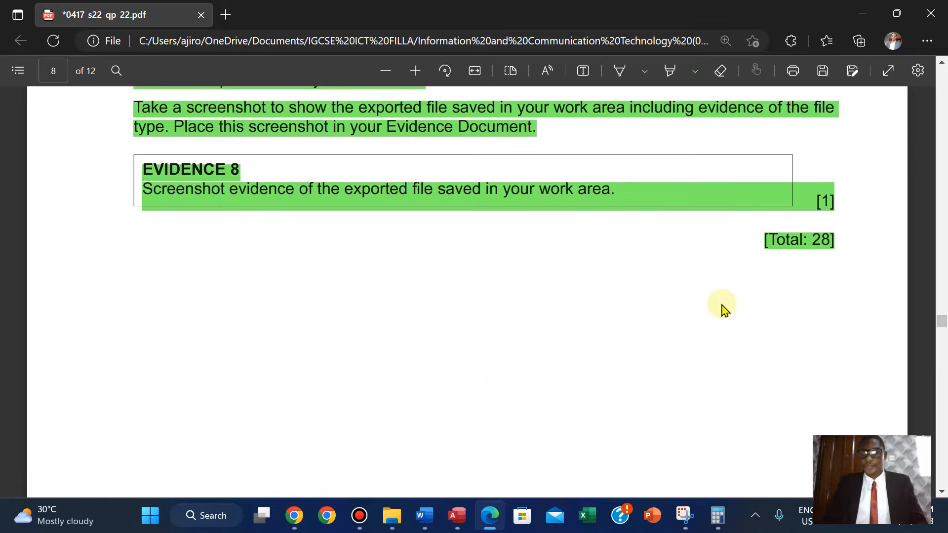
{"action": "scroll", "coordinate": [722, 310], "scroll_direction": "up", "scroll_amount": 3}
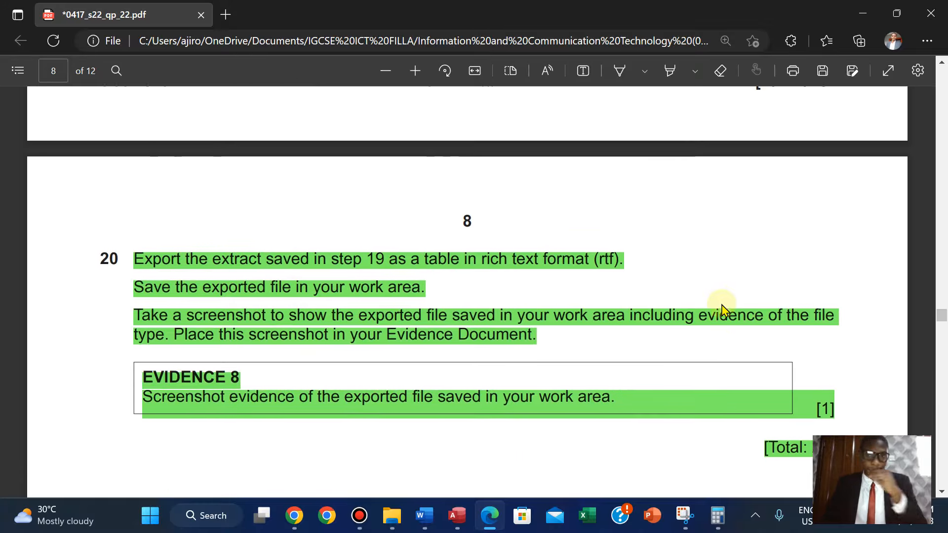
{"action": "scroll", "coordinate": [721, 310], "scroll_direction": "up", "scroll_amount": 4}
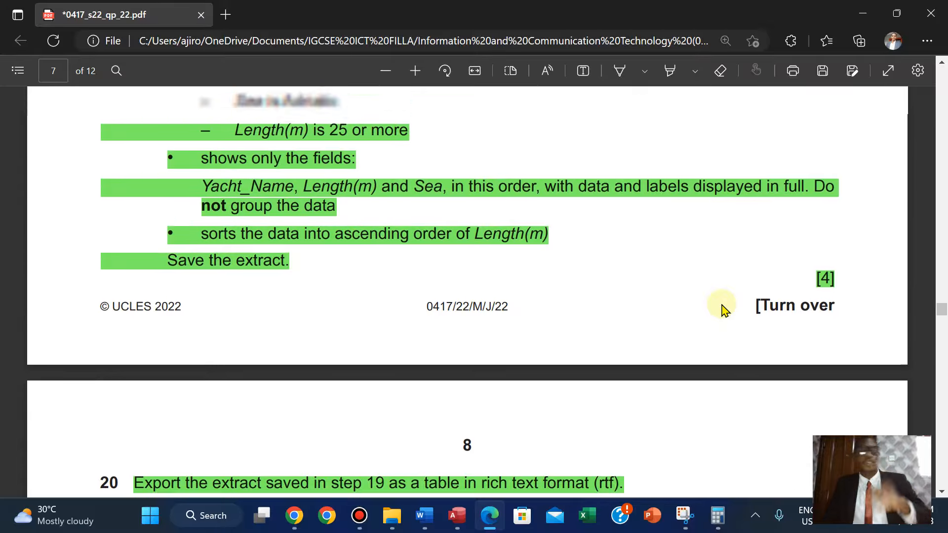
{"action": "scroll", "coordinate": [721, 309], "scroll_direction": "down", "scroll_amount": 1}
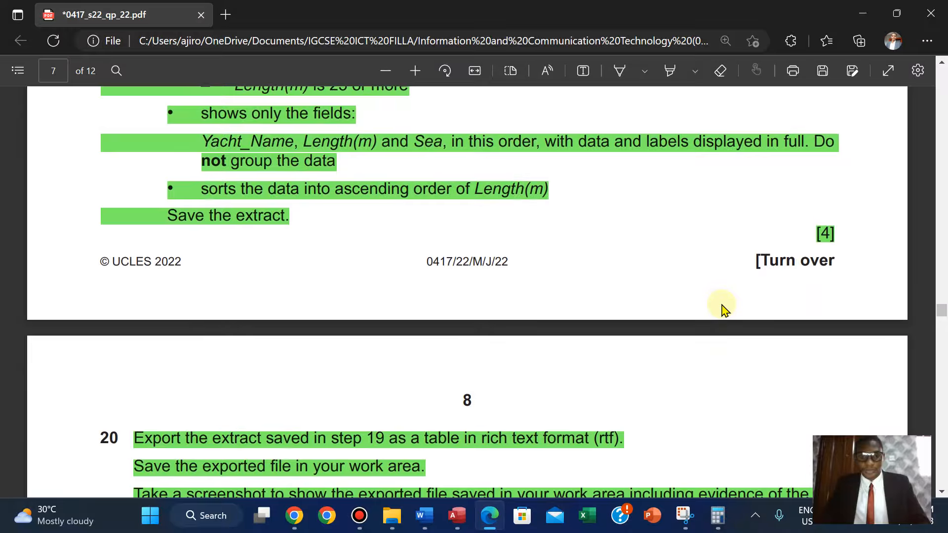
Copy the PRINTOUT 6 heading from the Task 6 section of the question paper.
{"action": "left_click", "coordinate": [423, 524]}
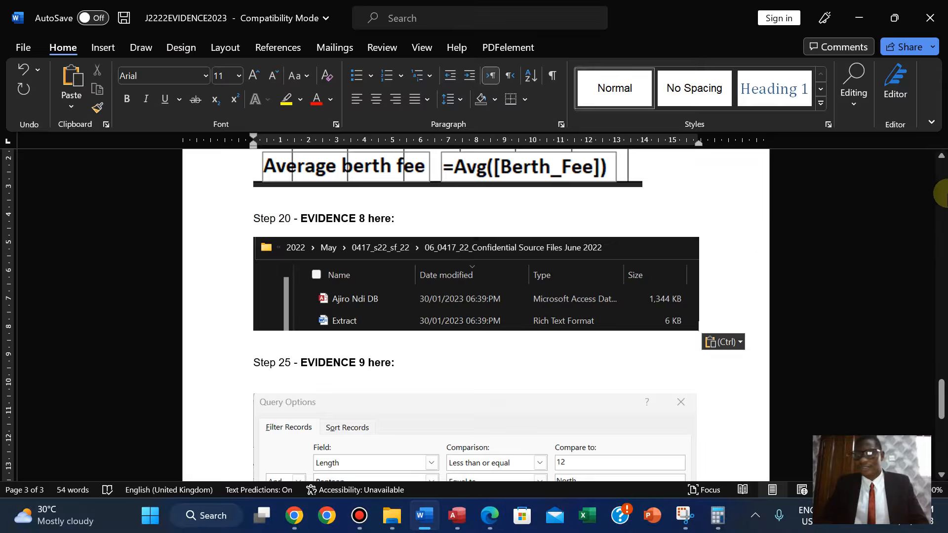
{"action": "left_click_drag", "start_coordinate": [938, 385], "coordinate": [898, 363]}
{"action": "left_click", "coordinate": [490, 521]}
{"action": "left_click_drag", "start_coordinate": [942, 391], "coordinate": [927, 421]}
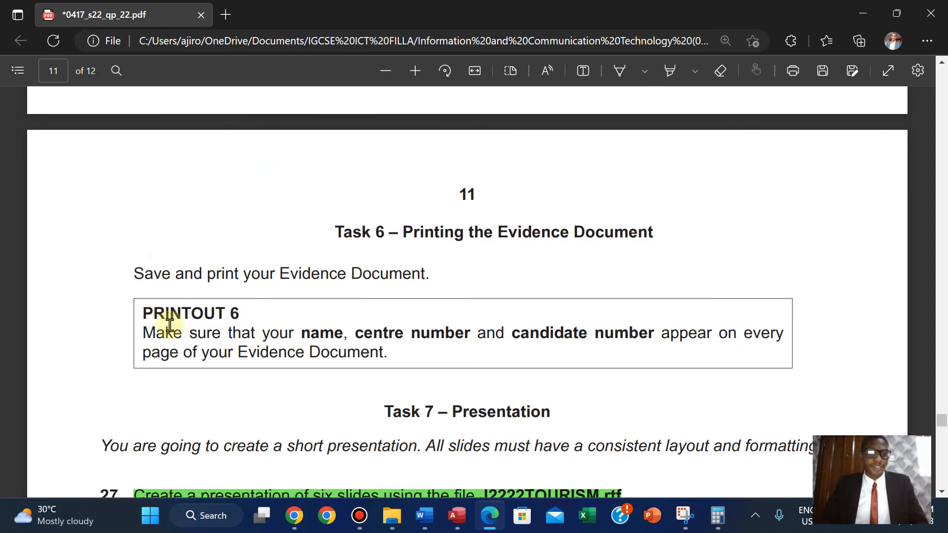
{"action": "left_click_drag", "start_coordinate": [144, 314], "coordinate": [239, 311]}
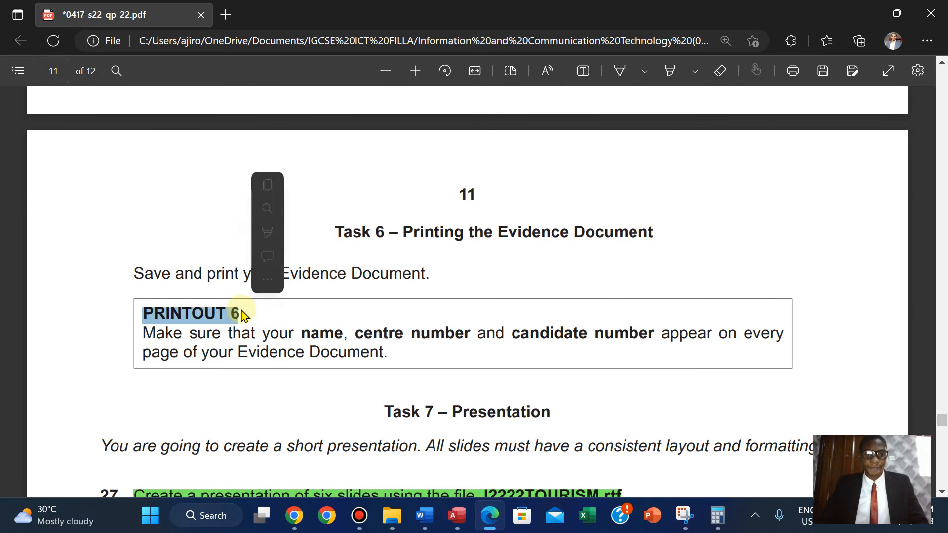
{"action": "left_click", "coordinate": [272, 189]}
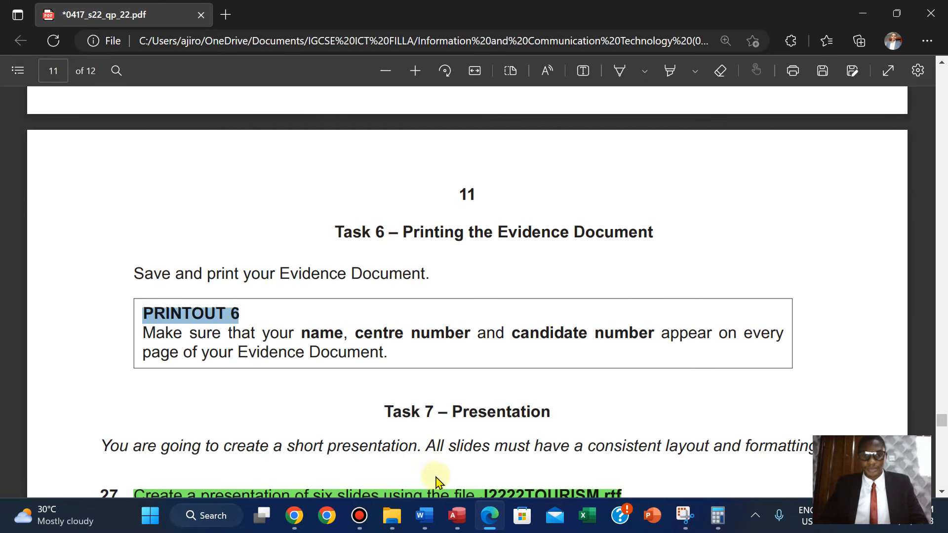
Save the evidence document in Word.
{"action": "left_click", "coordinate": [455, 515]}
{"action": "left_click", "coordinate": [435, 516]}
{"action": "left_click", "coordinate": [23, 47]}
{"action": "left_click", "coordinate": [42, 215]}
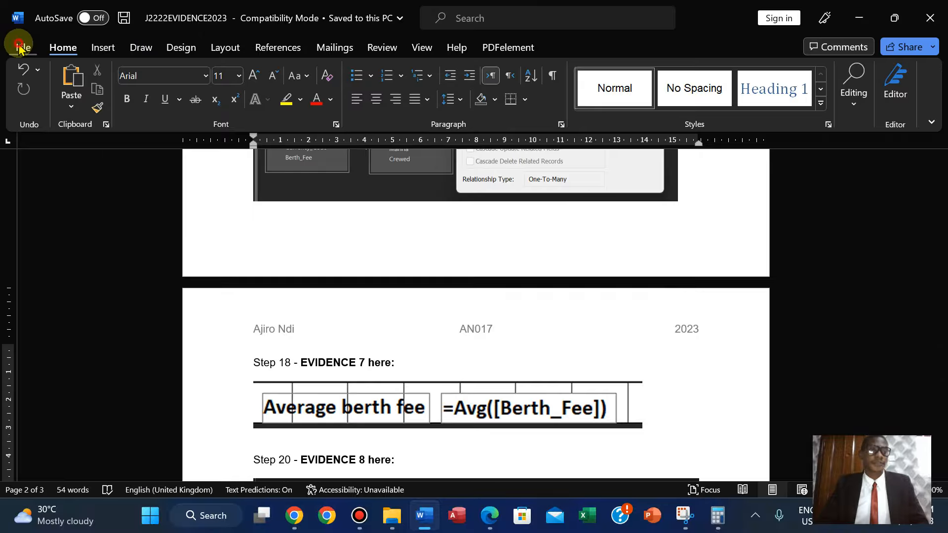
Print the evidence document to PDF after previewing its pages, saving the output as PRINTOUT 6.
{"action": "left_click", "coordinate": [21, 46]}
{"action": "left_click", "coordinate": [41, 277]}
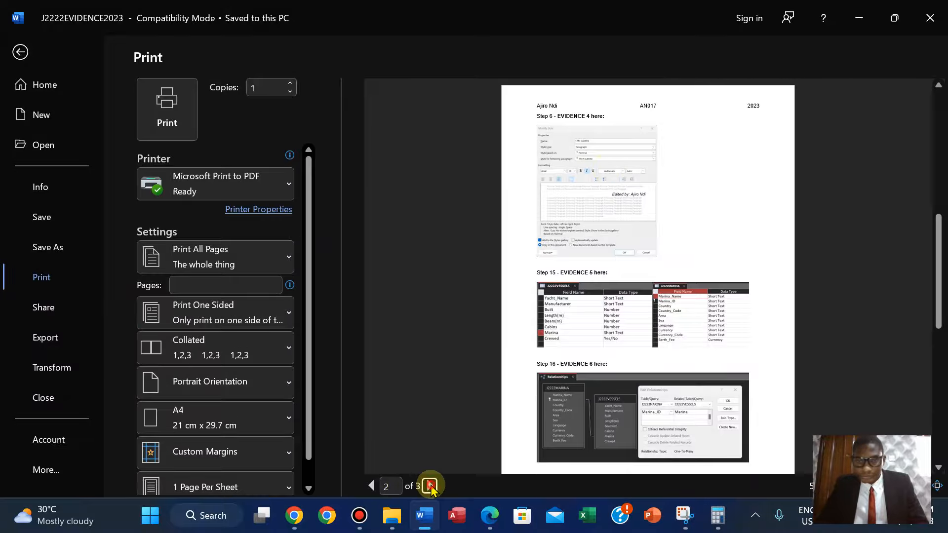
{"action": "left_click", "coordinate": [430, 486]}
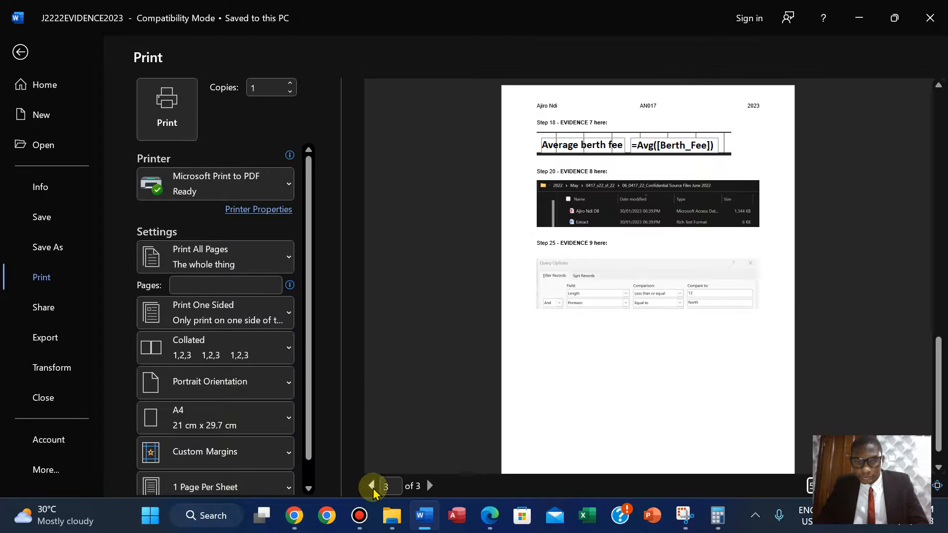
{"action": "left_click", "coordinate": [371, 487]}
{"action": "left_click", "coordinate": [371, 487]}
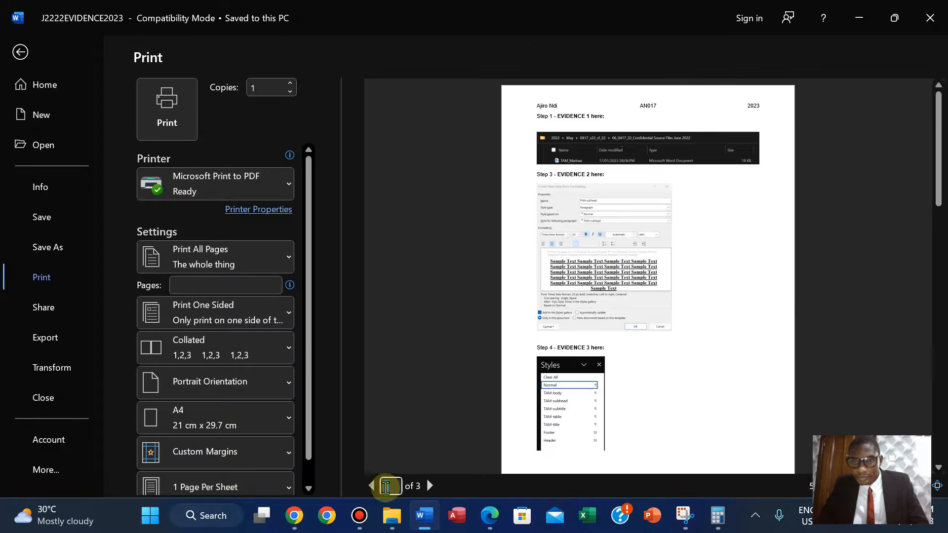
{"action": "left_click", "coordinate": [167, 108]}
{"action": "double_click", "coordinate": [169, 123]}
{"action": "left_click", "coordinate": [138, 275]}
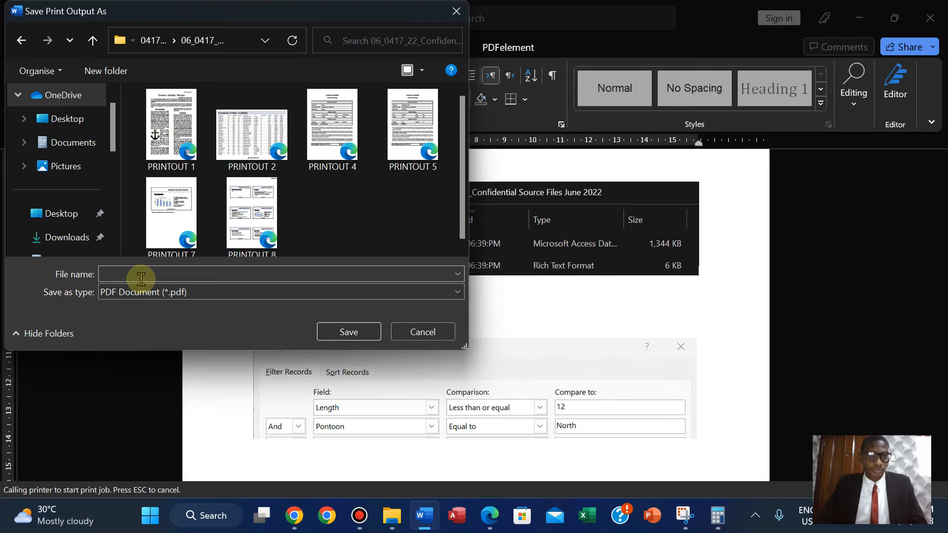
{"action": "type", "text": "PRINTOUT 6"}
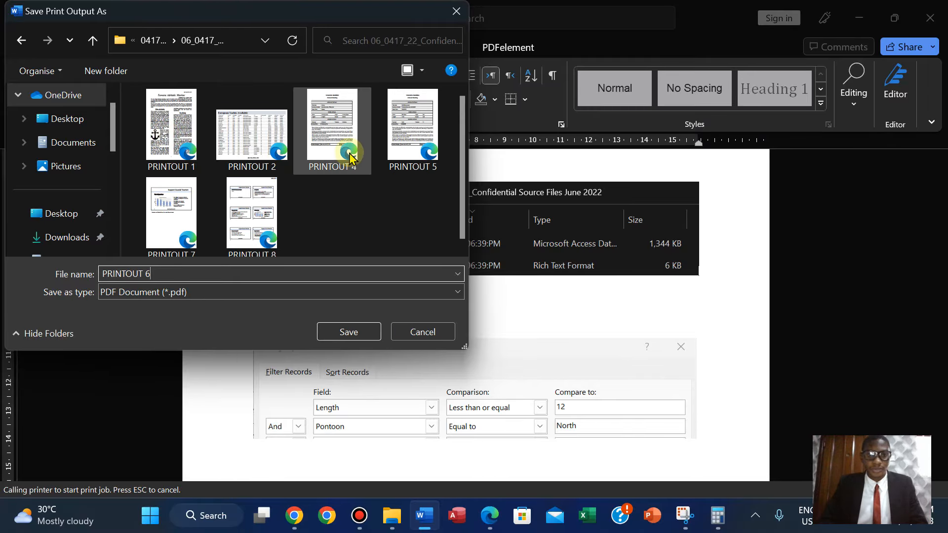
{"action": "left_click", "coordinate": [462, 249]}
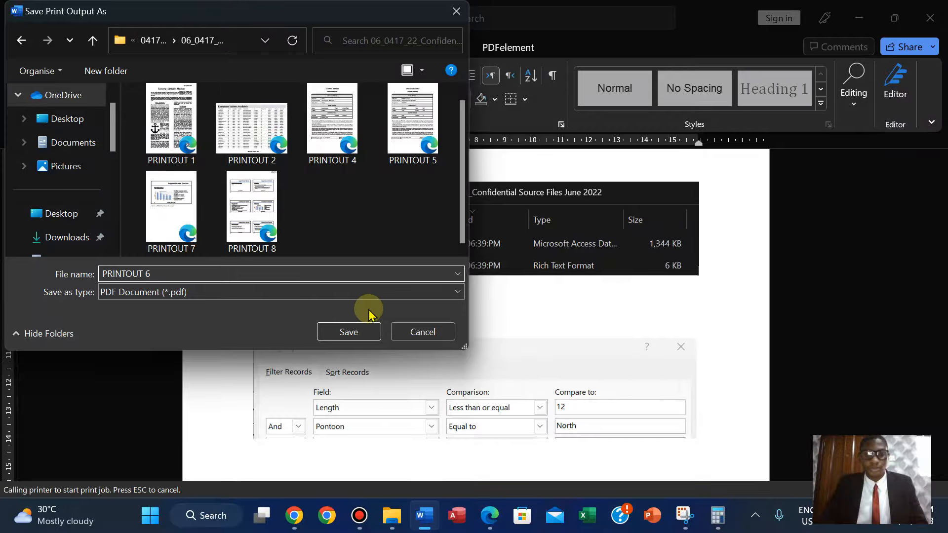
{"action": "left_click", "coordinate": [346, 333]}
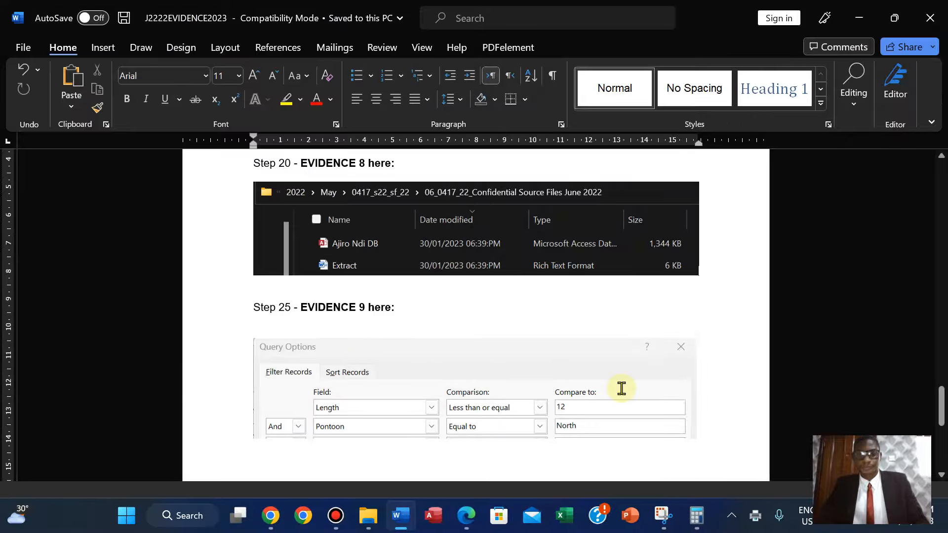
Return to the step 20 instructions in the question paper.
{"action": "left_click", "coordinate": [465, 516]}
{"action": "left_click_drag", "start_coordinate": [941, 425], "coordinate": [903, 318]}
{"action": "scroll", "coordinate": [903, 317], "scroll_direction": "down", "scroll_amount": 3}
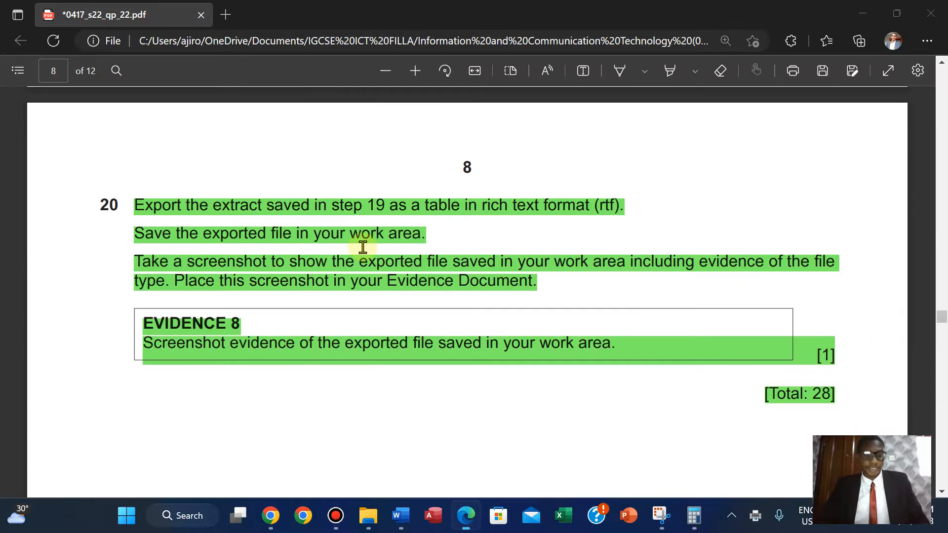
{"action": "mouse_move", "coordinate": [462, 6]}
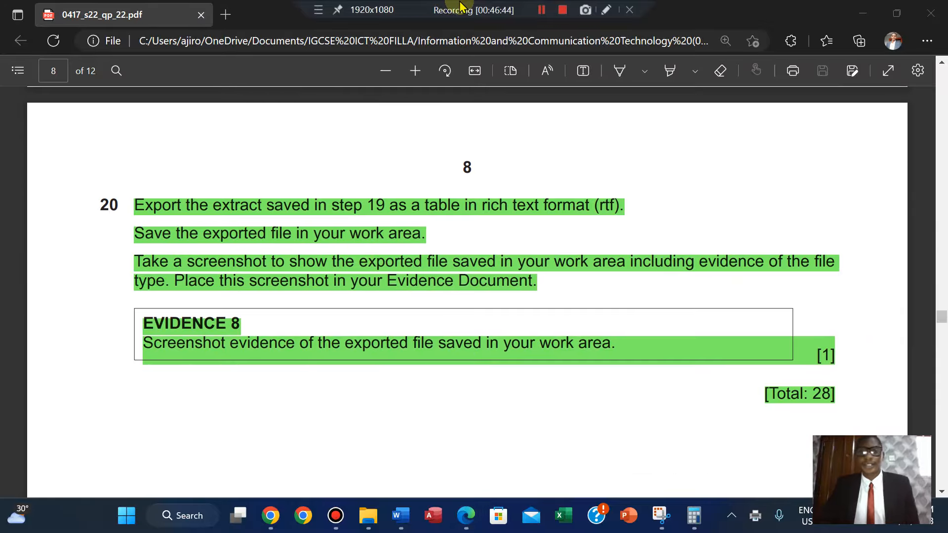